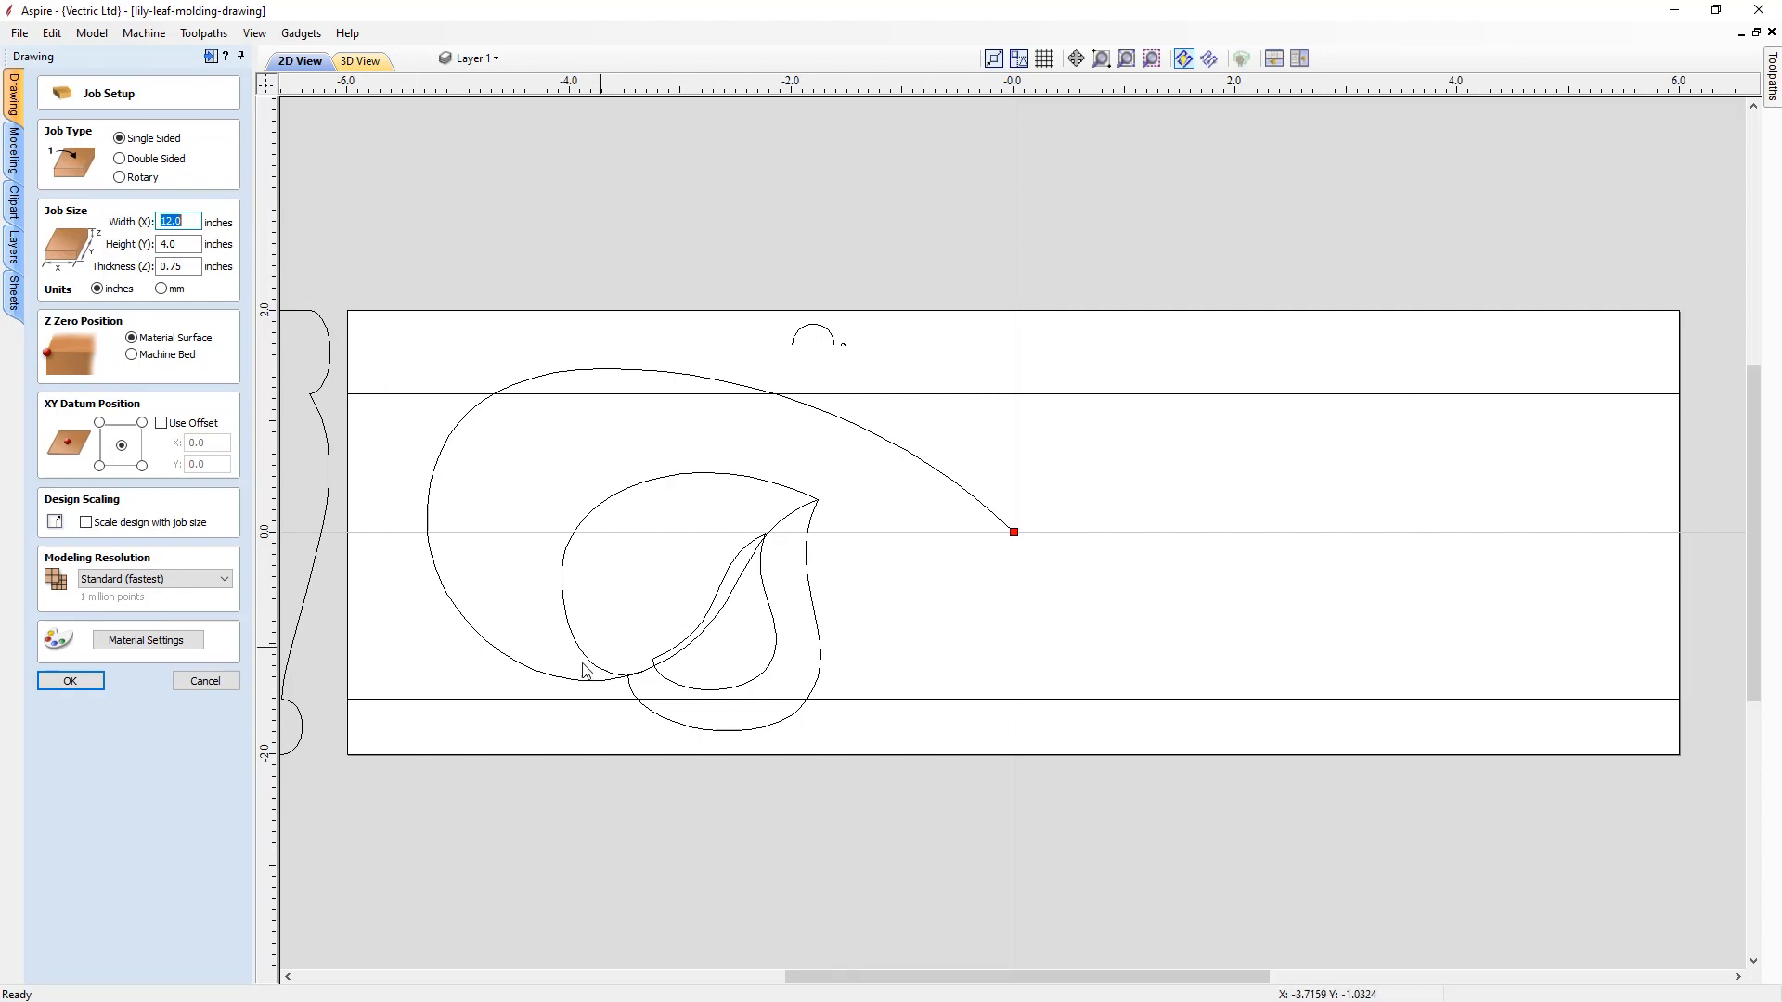
- Set the job's modeling resolution to Very High (7 x Slower)
left_click(173, 581)
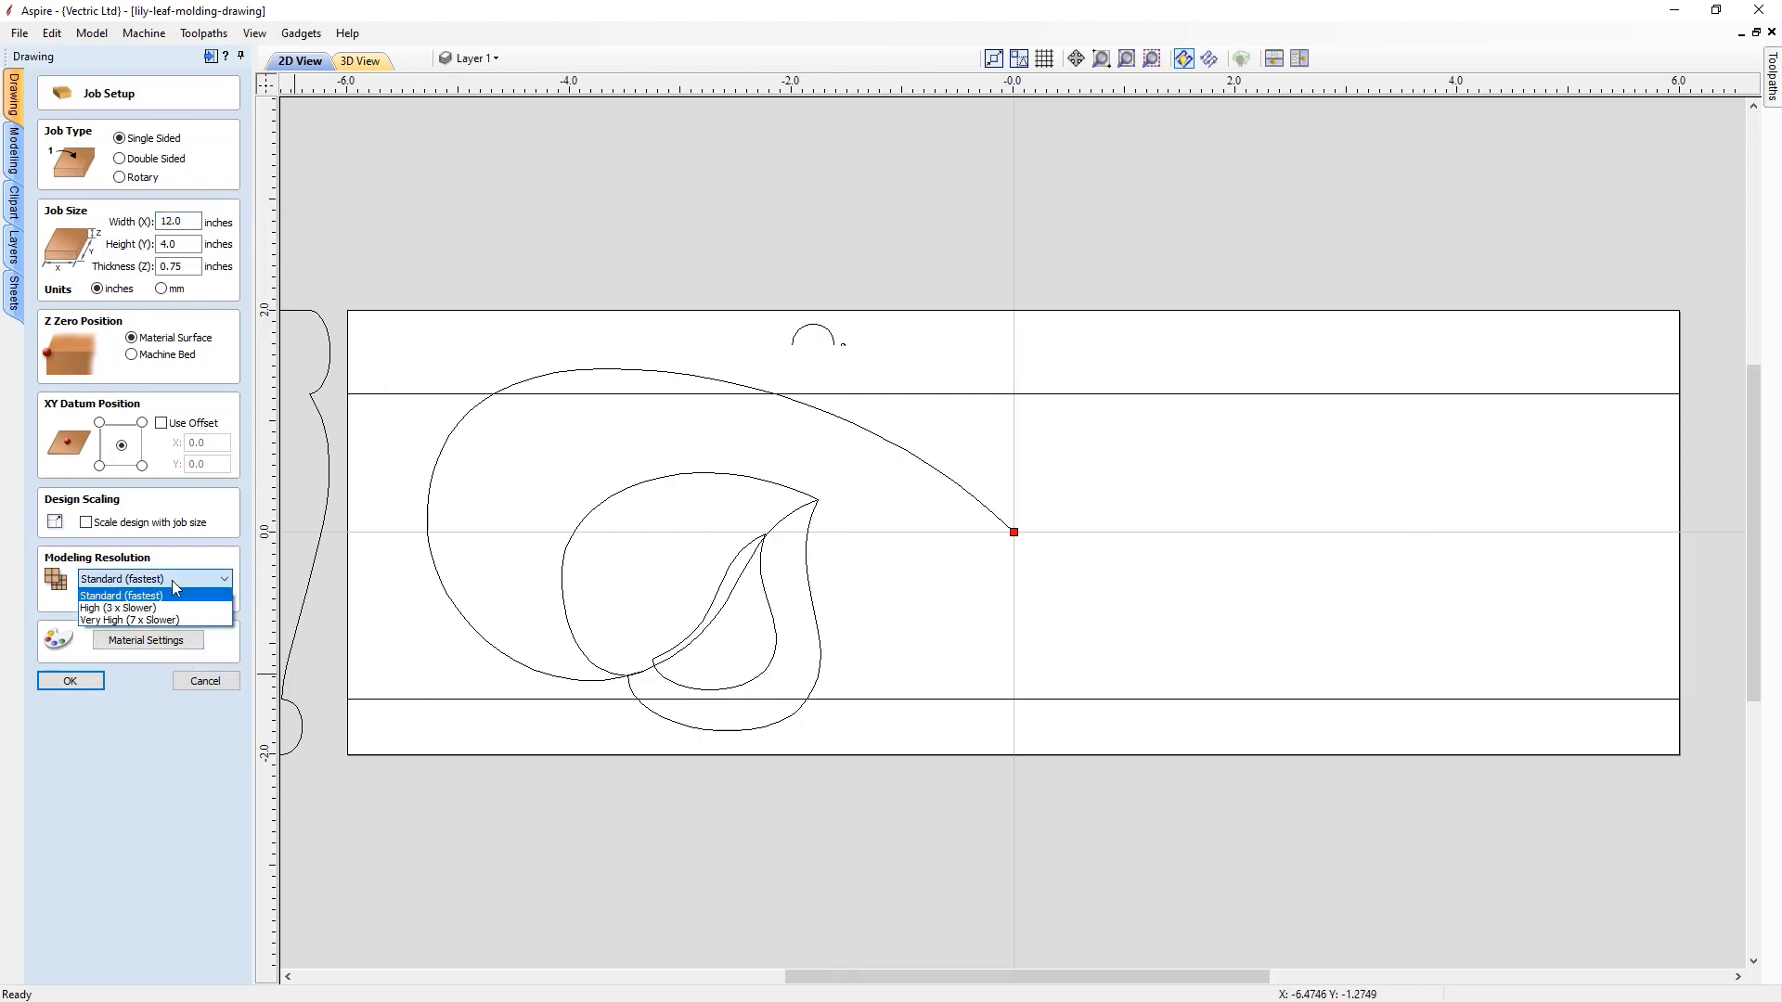
left_click(91, 608)
left_click(213, 580)
left_click(176, 621)
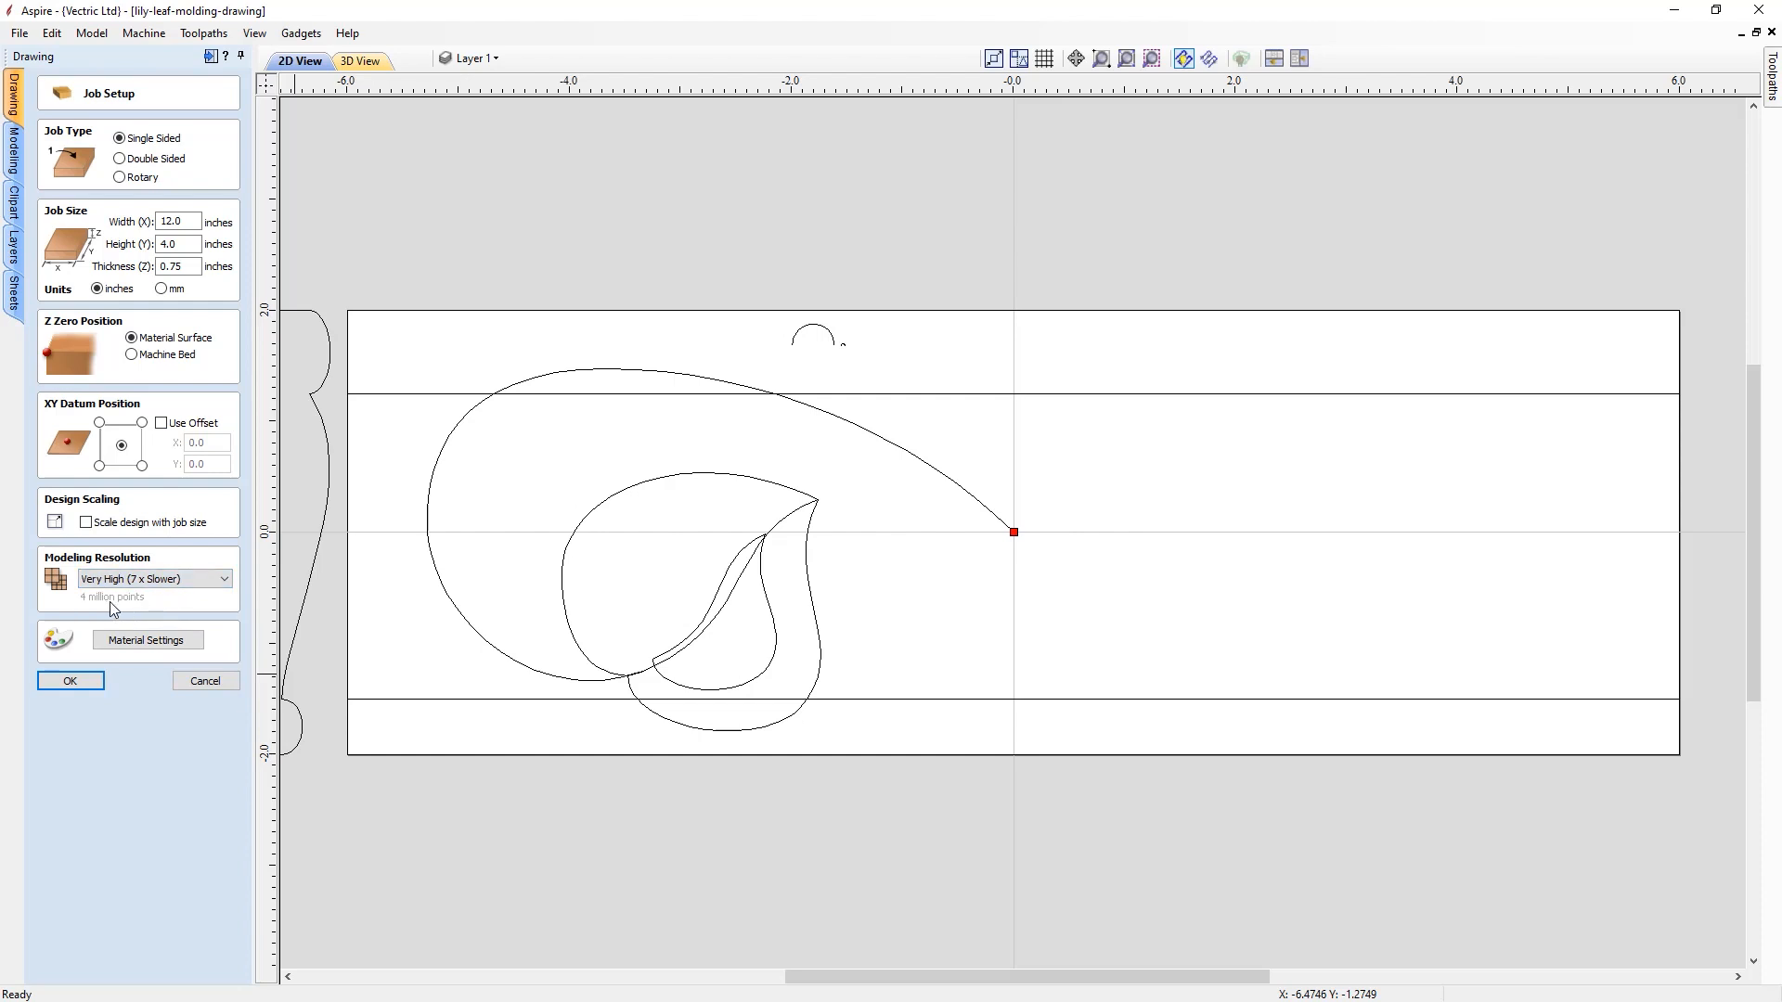
- Review the available material appearances, keep Canadian Maple, and apply the job setup
left_click(120, 649)
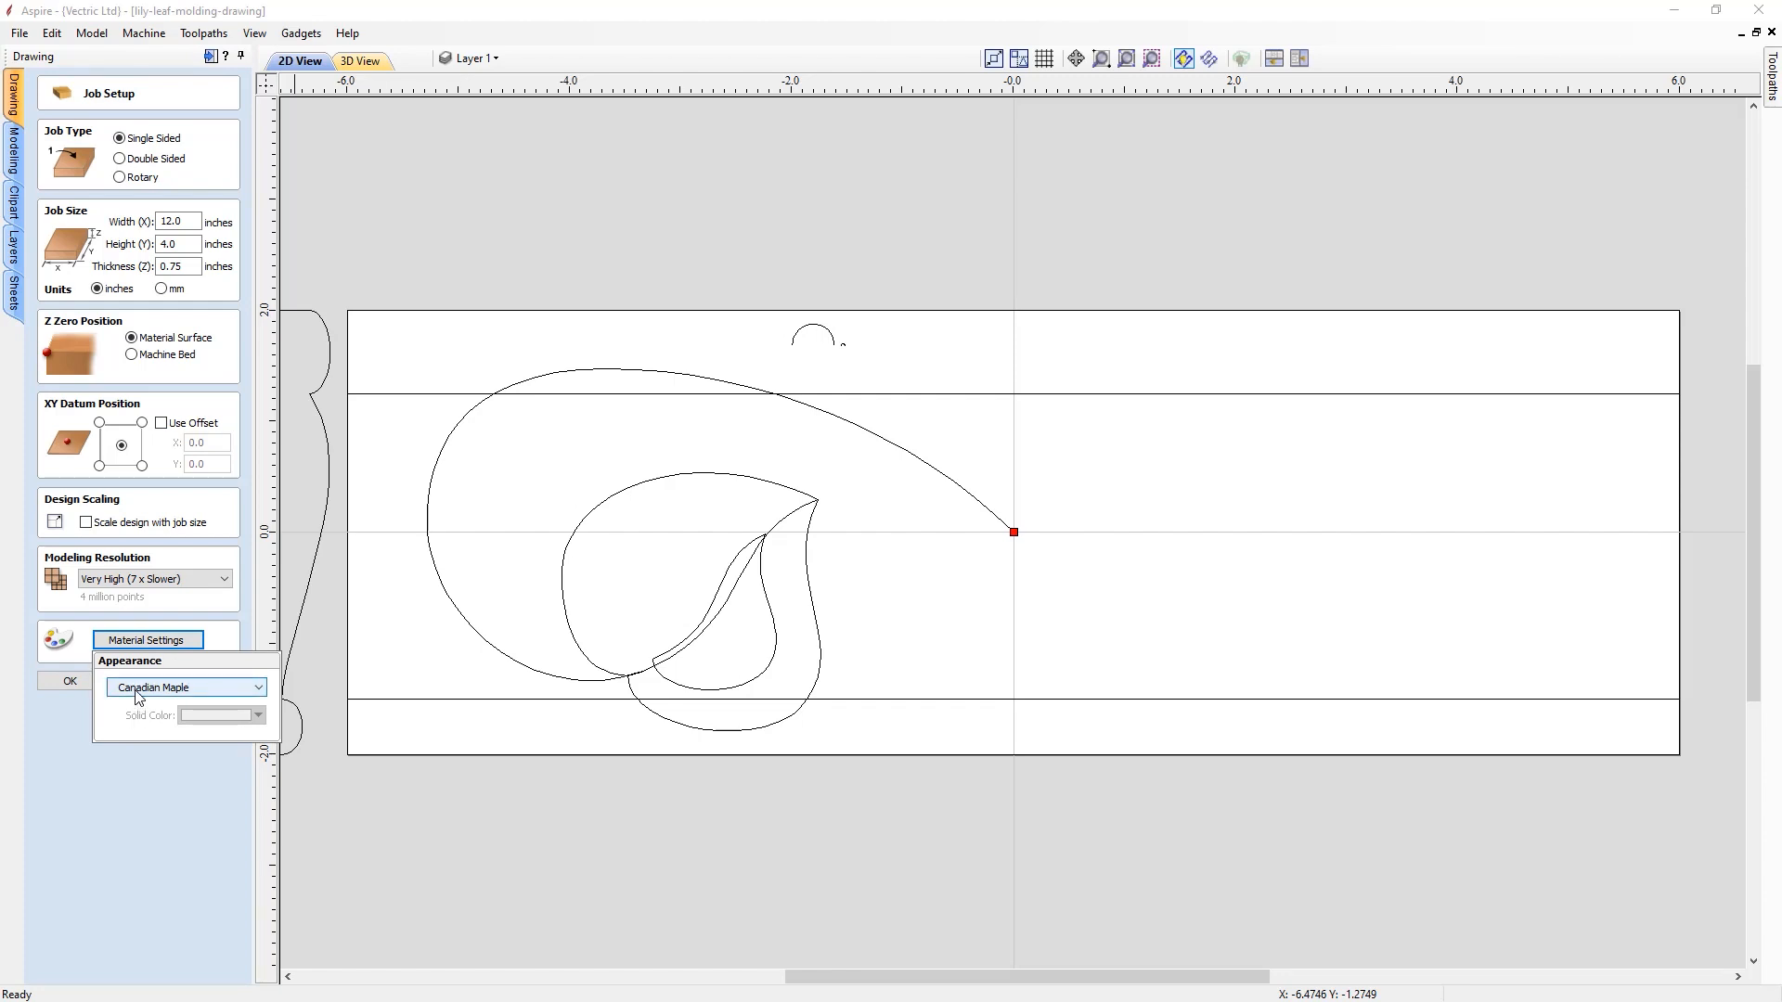
left_click(138, 687)
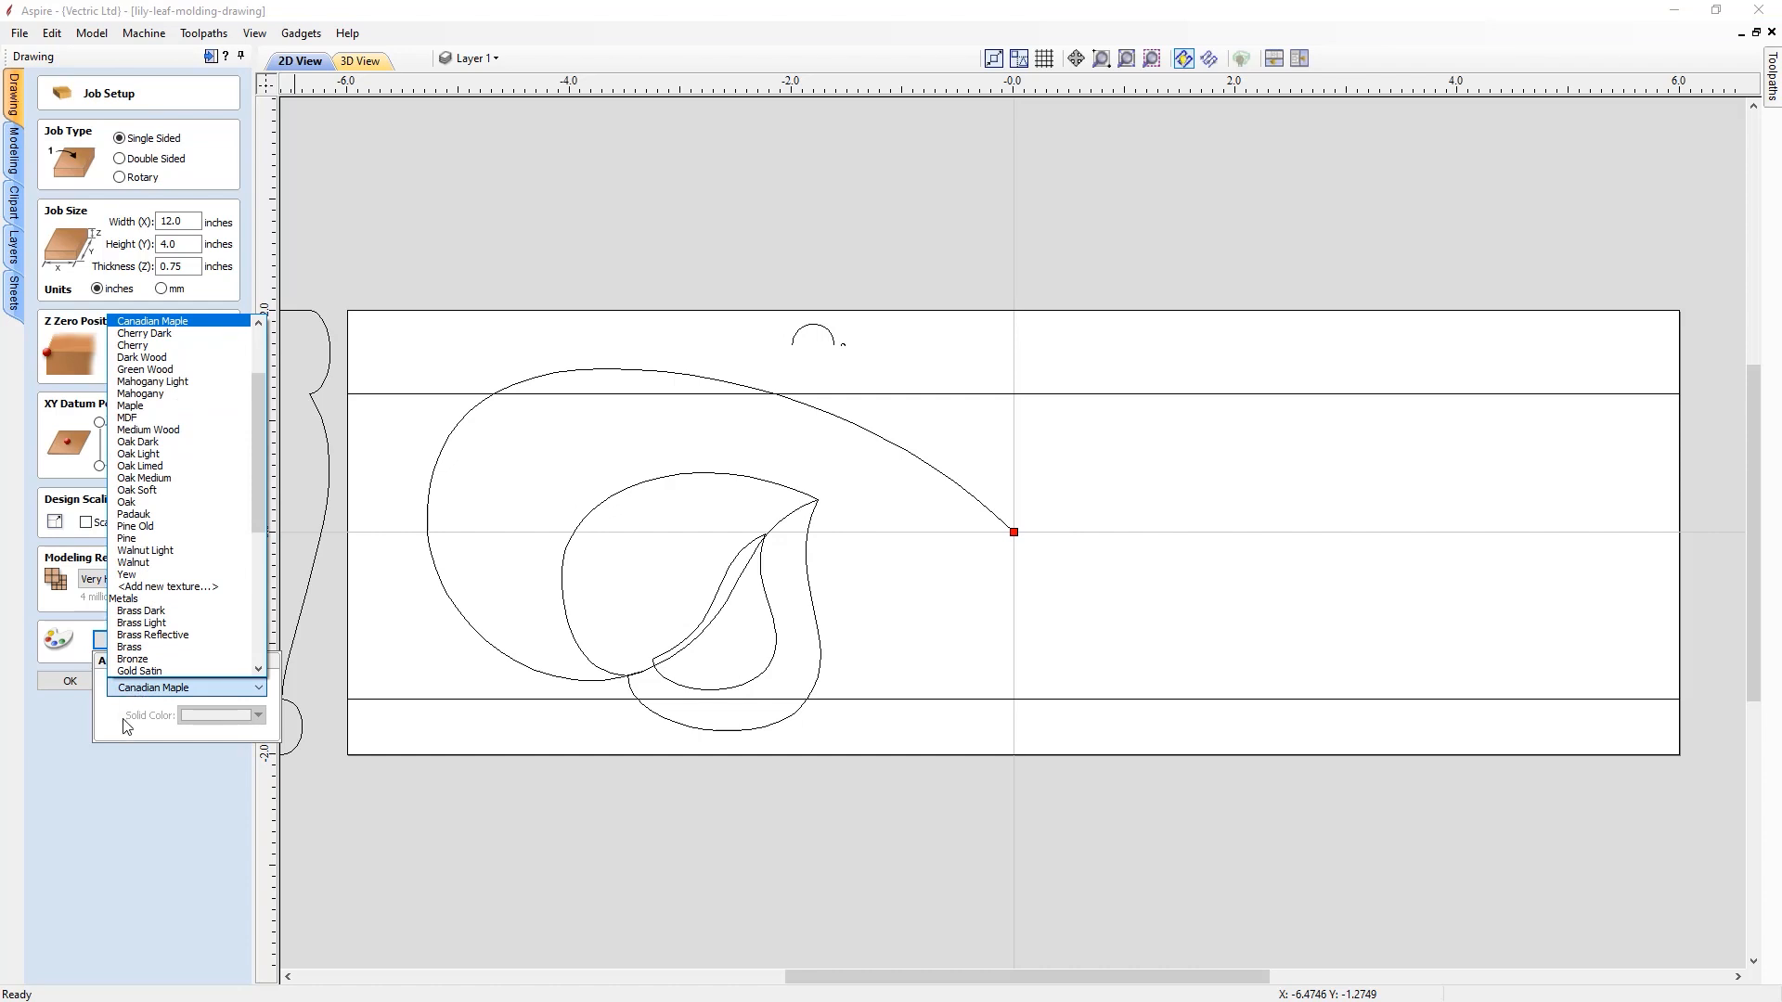
left_click(128, 726)
left_click(70, 724)
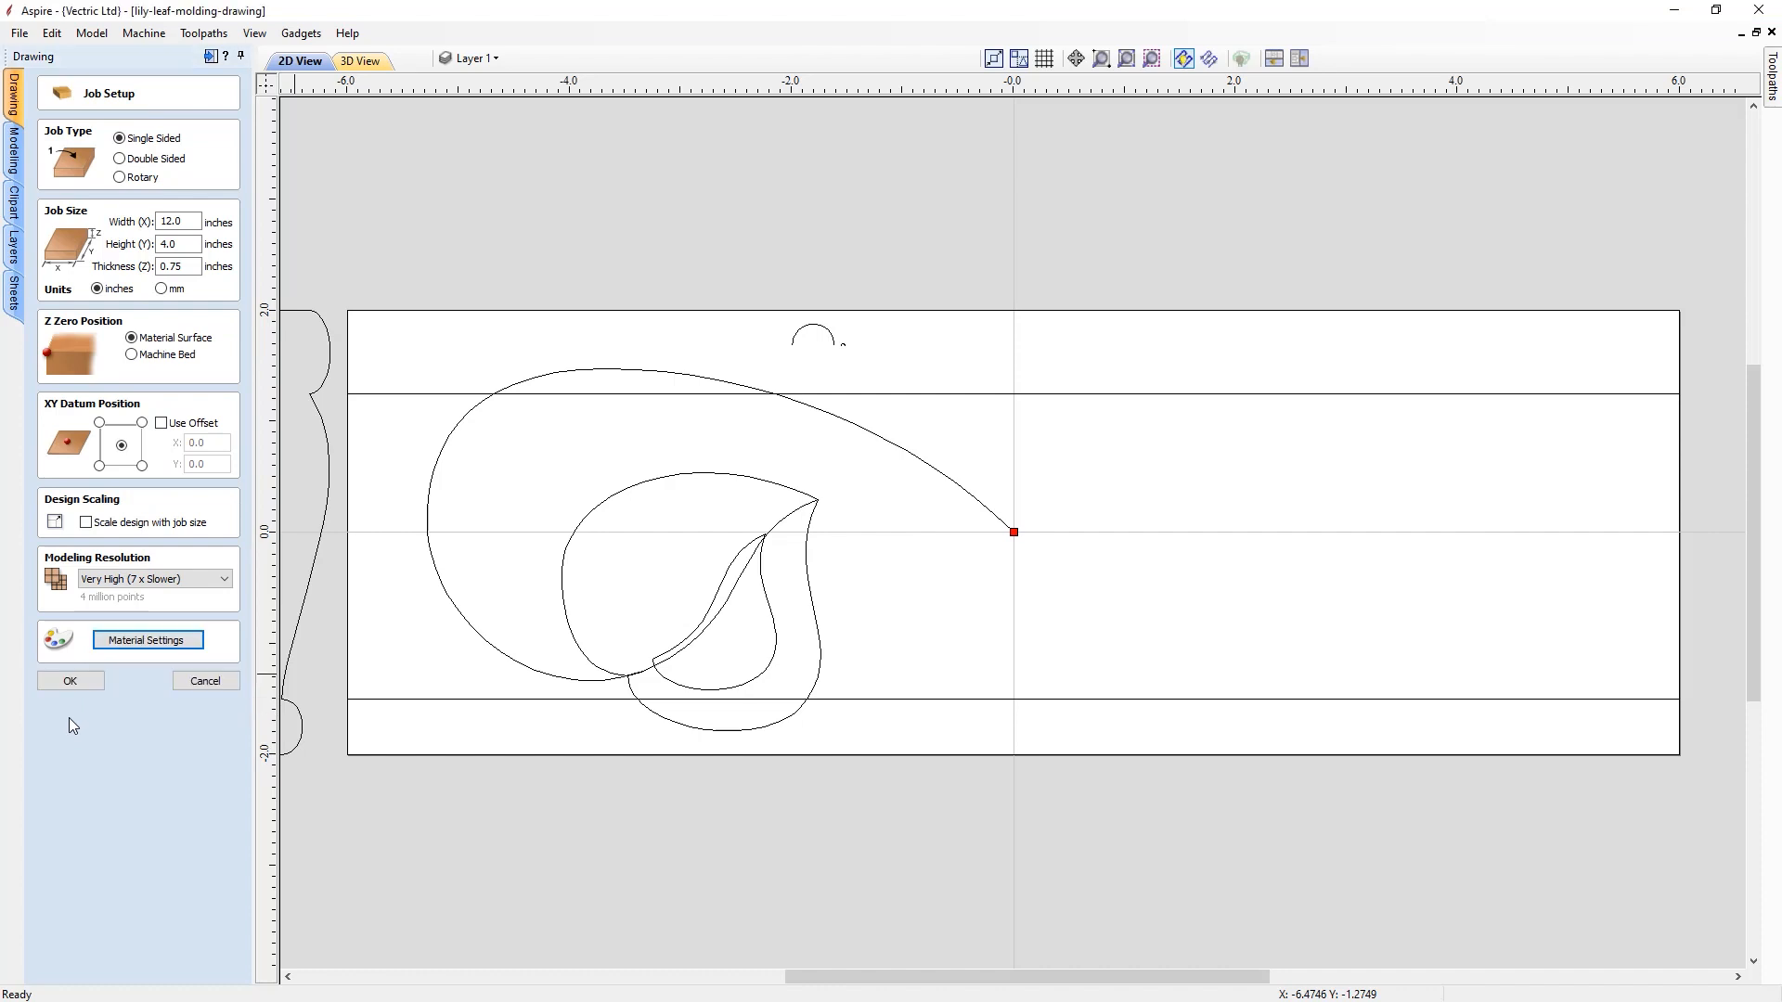
left_click(71, 682)
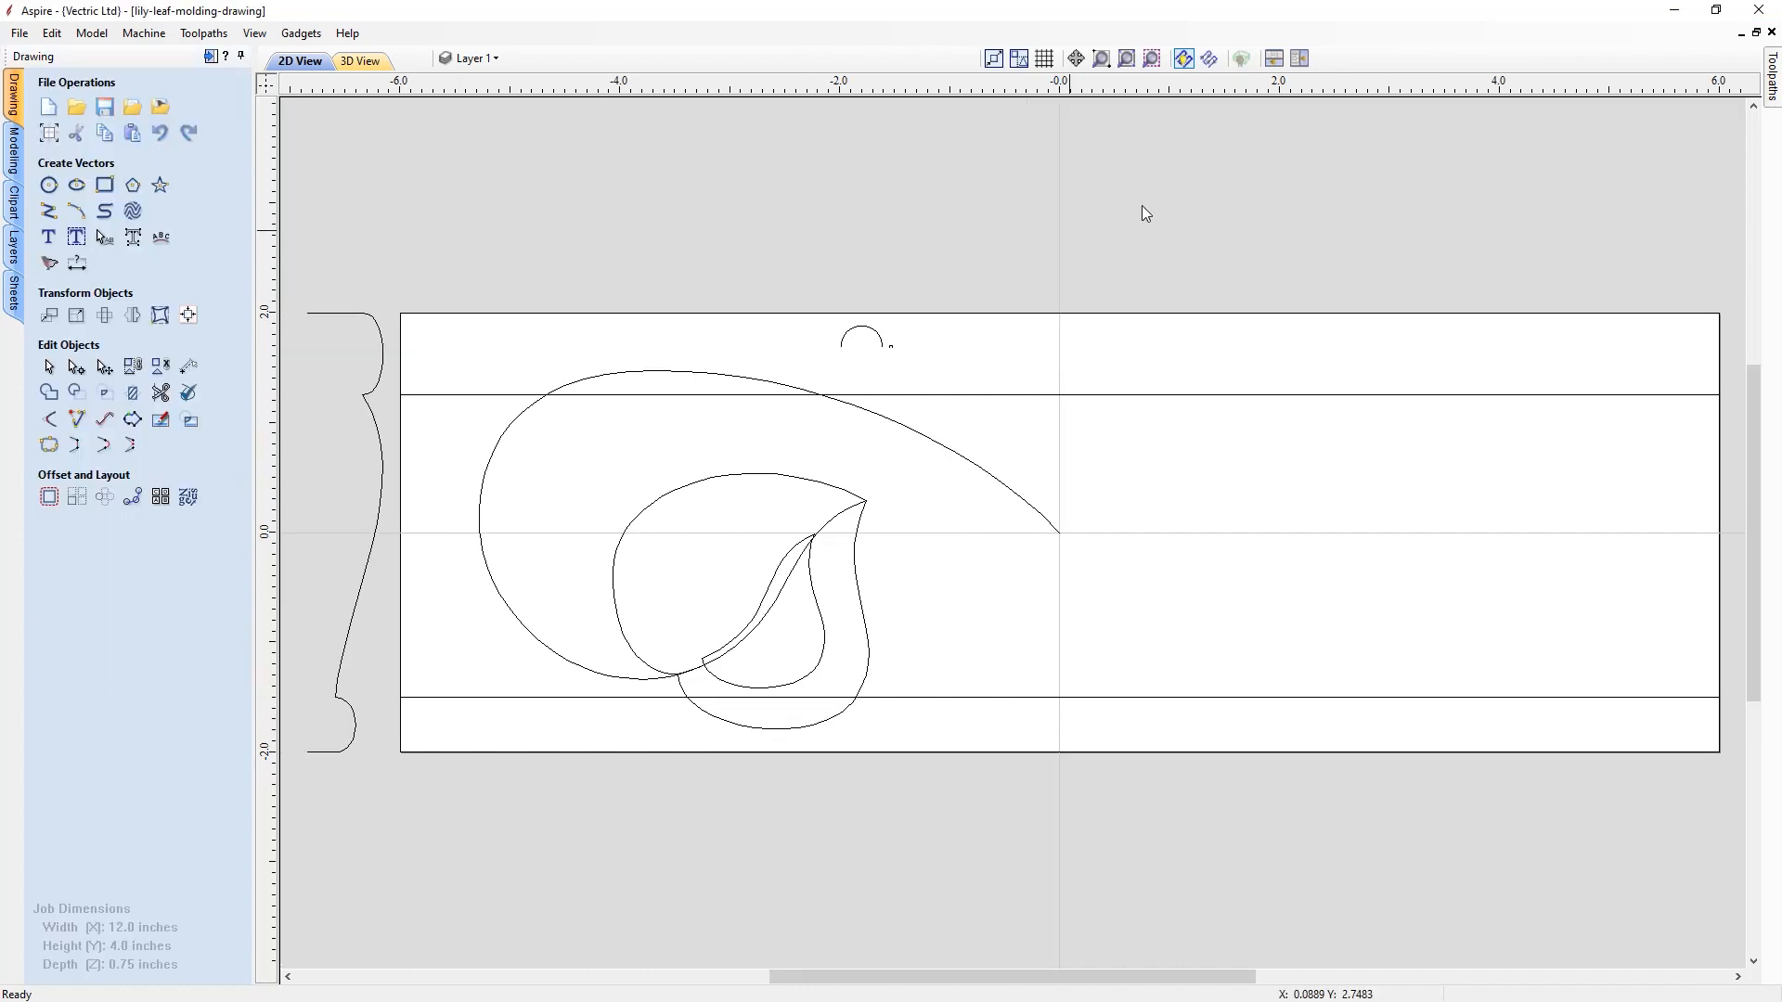
- Tile the 2D and 3D views one above the other and rename the component level Level 1 as Base
left_click(1273, 58)
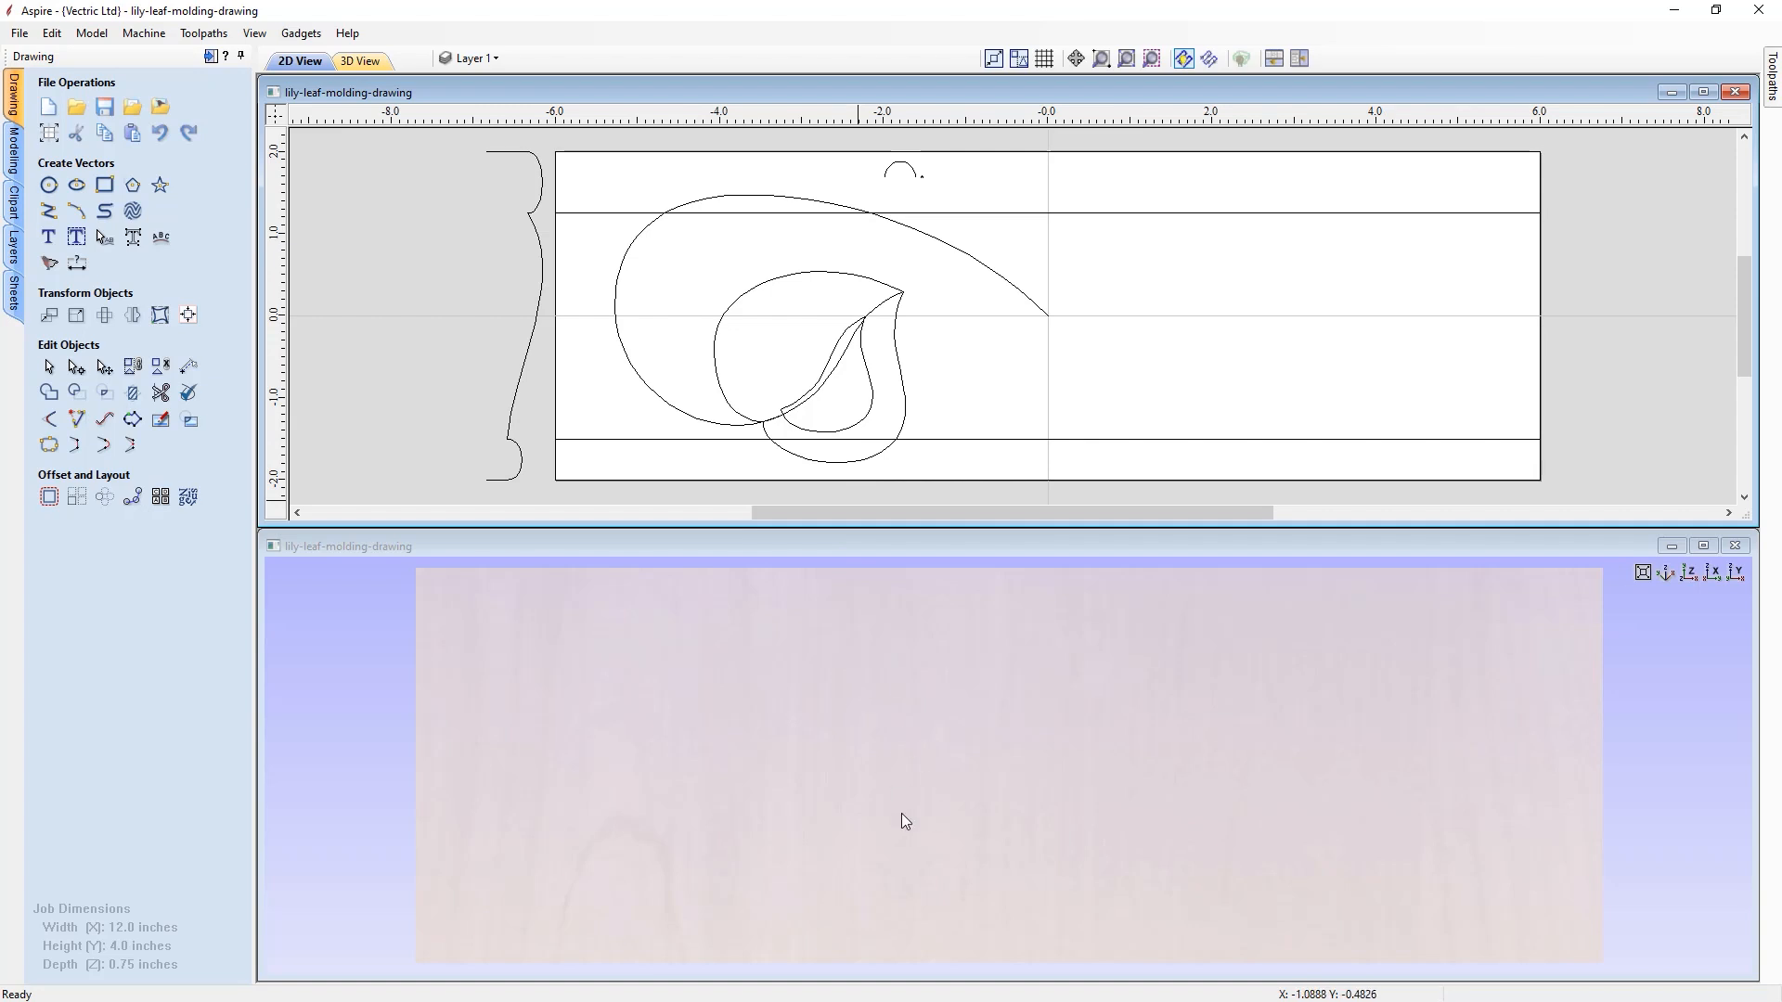
left_click(14, 158)
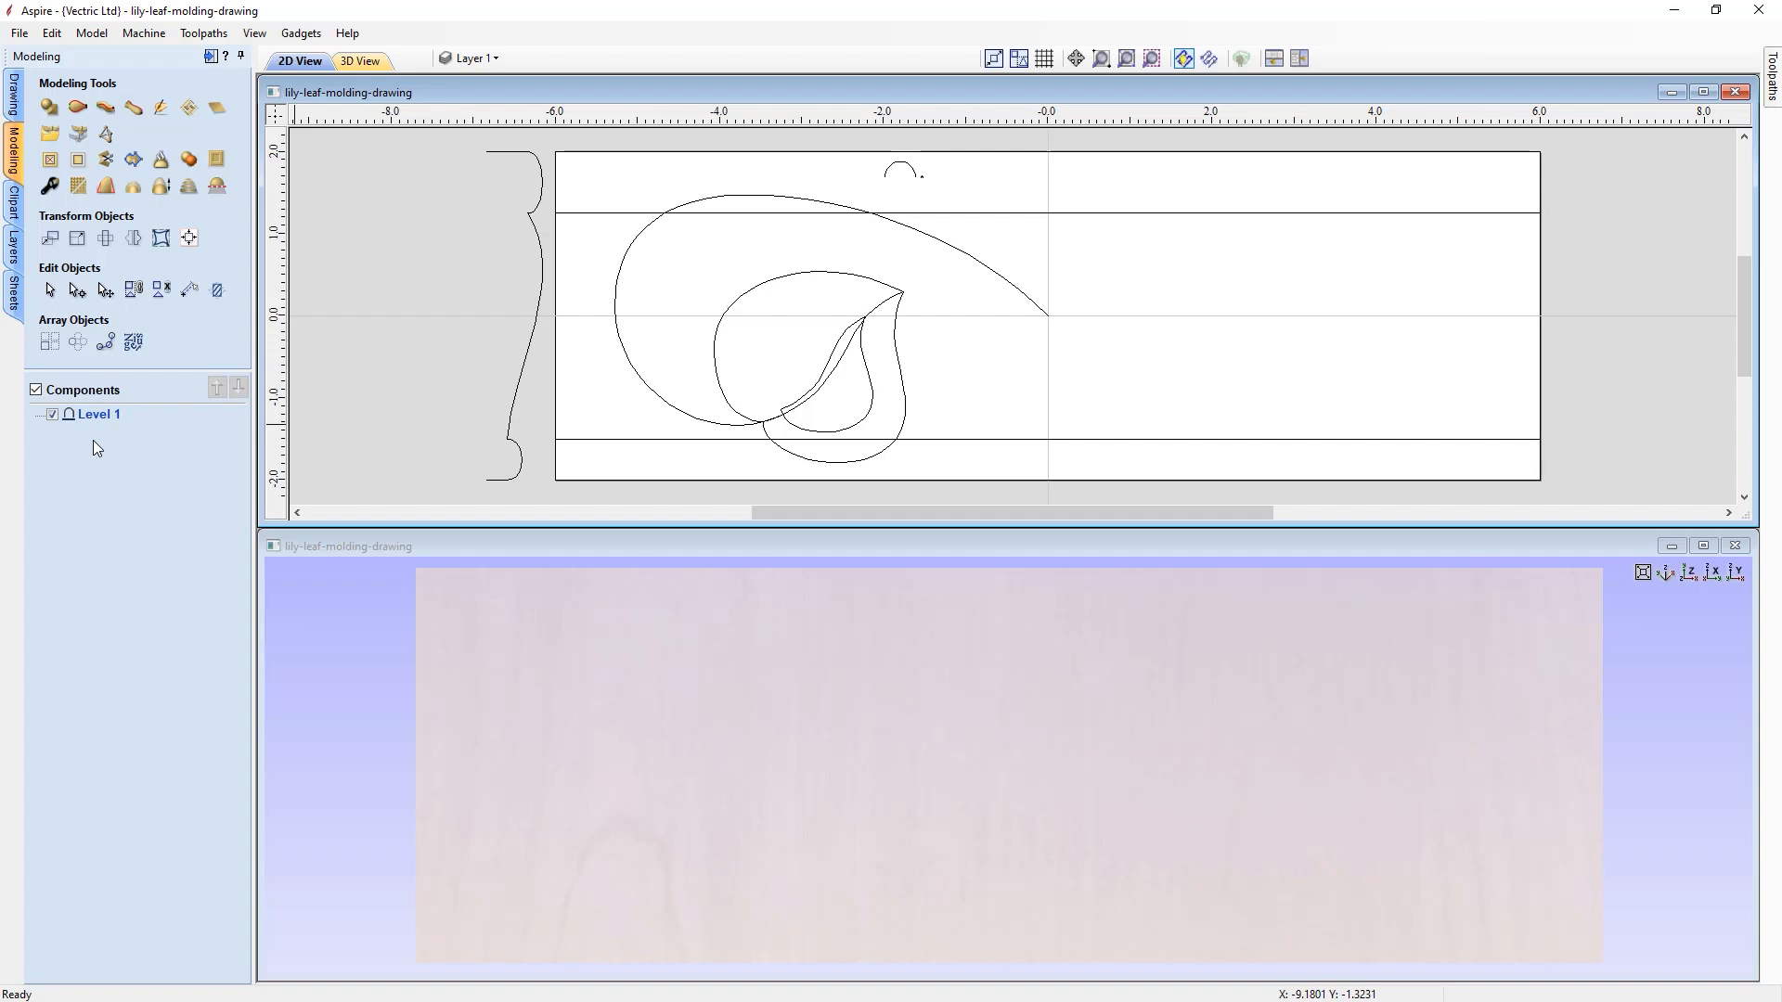
mouse_move(101, 423)
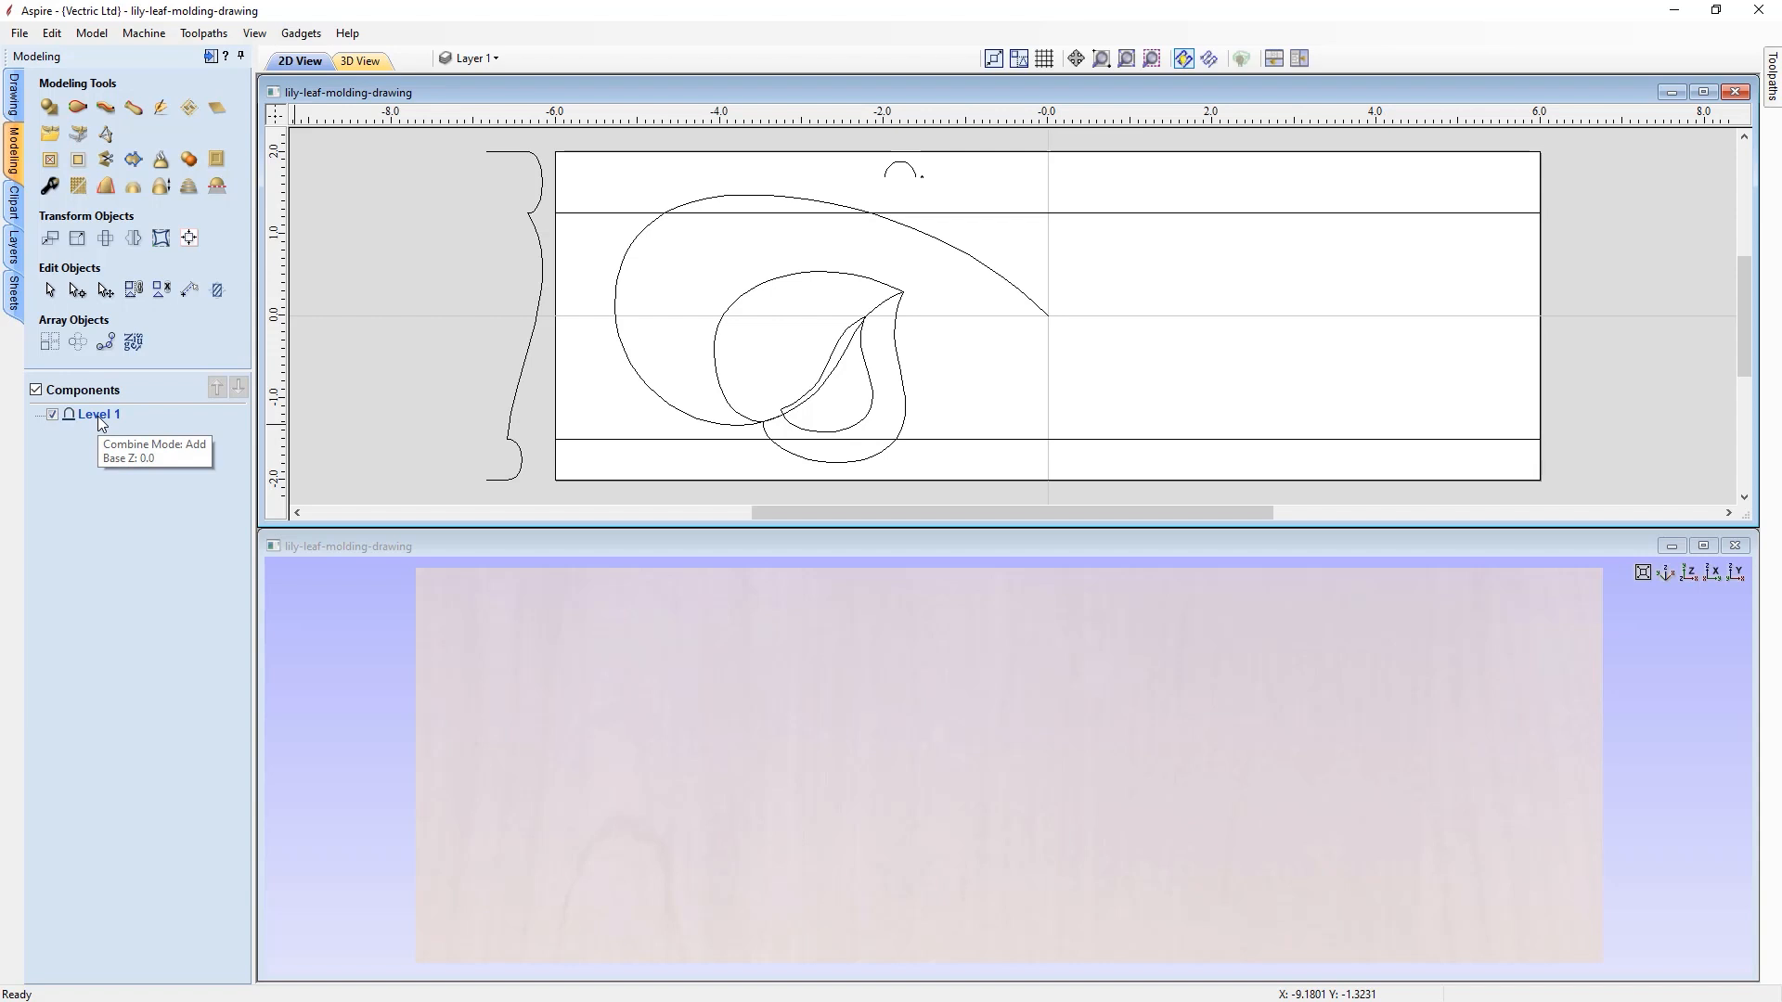
right_click(100, 423)
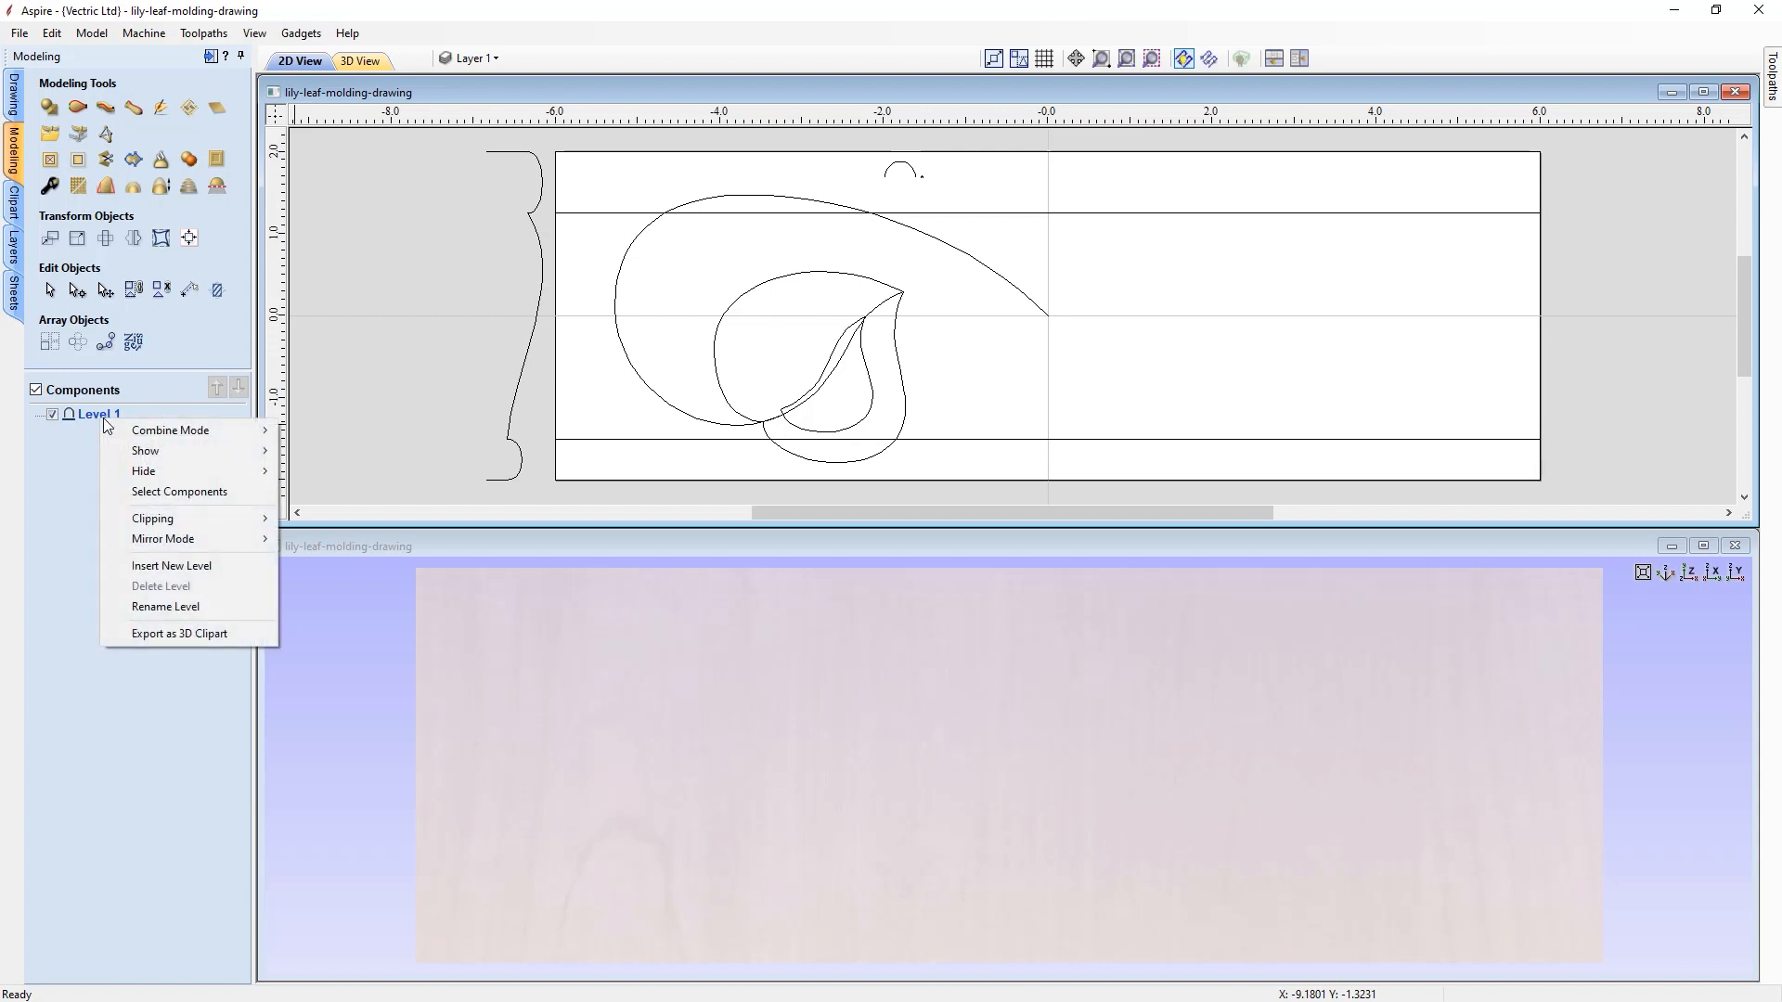
left_click(143, 607)
type("Base")
key("Return")
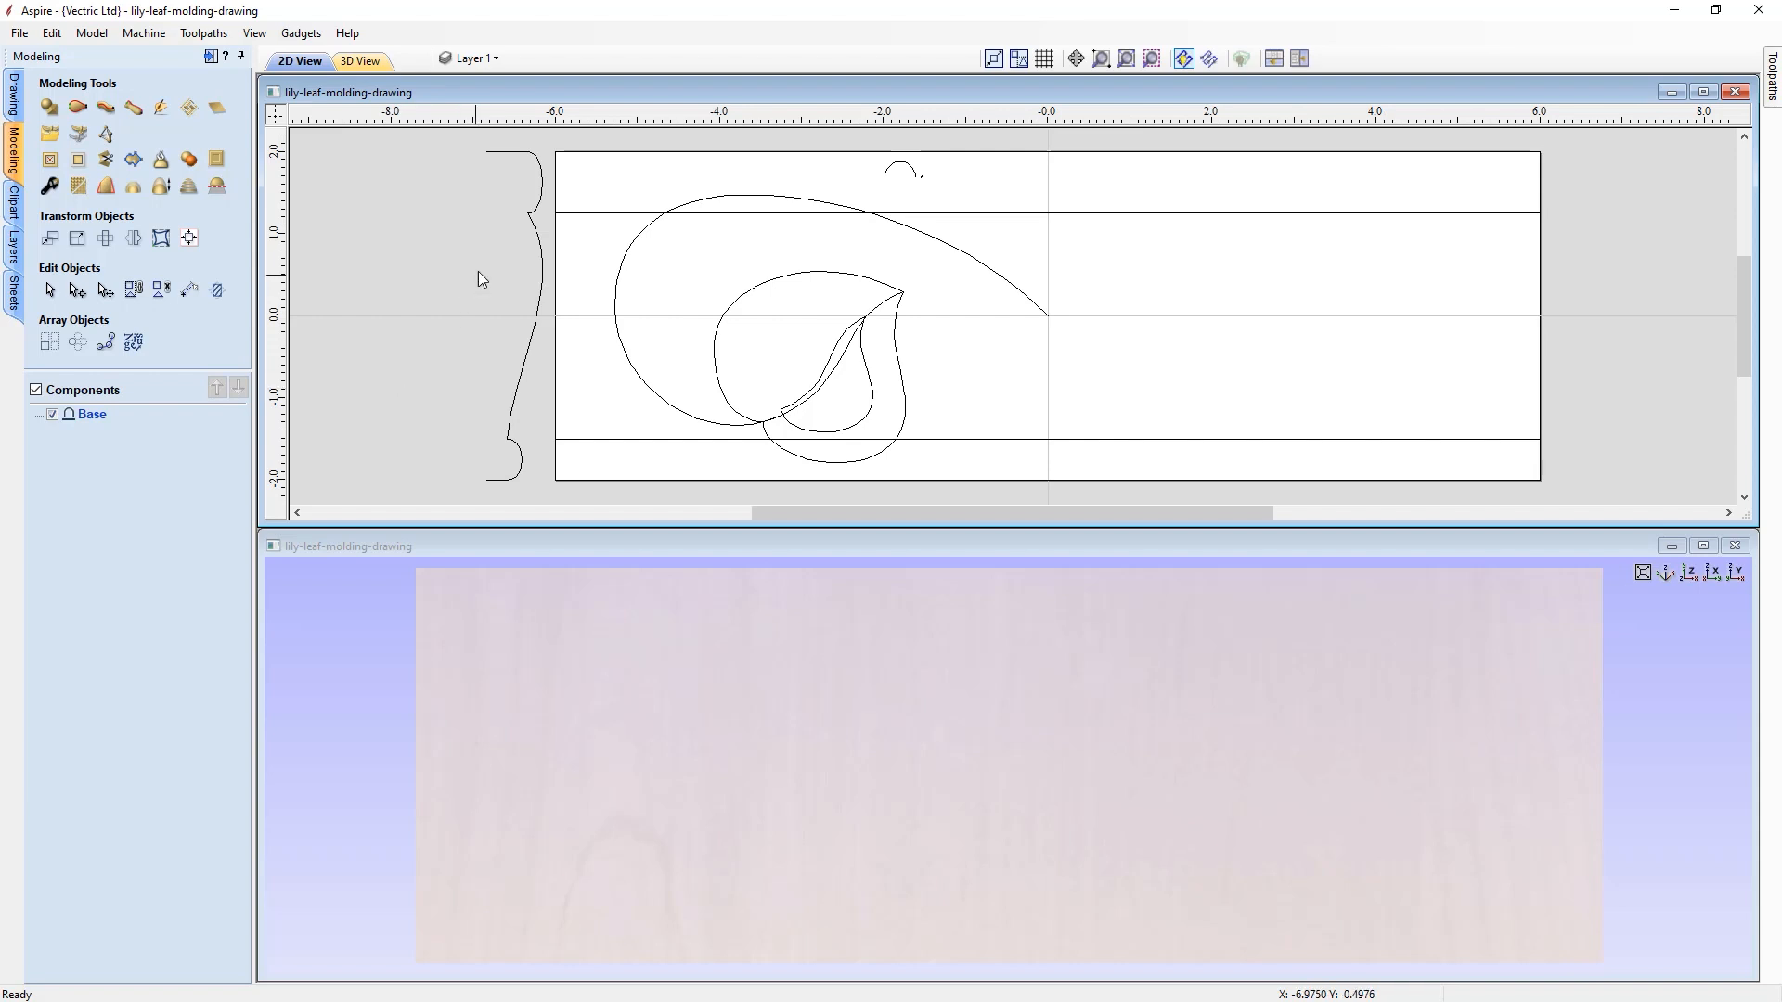
- Start a Two Rail Sweep using the straight lines along the material's upper and lower edges as the drive rails
left_click(586, 481)
left_click(590, 167)
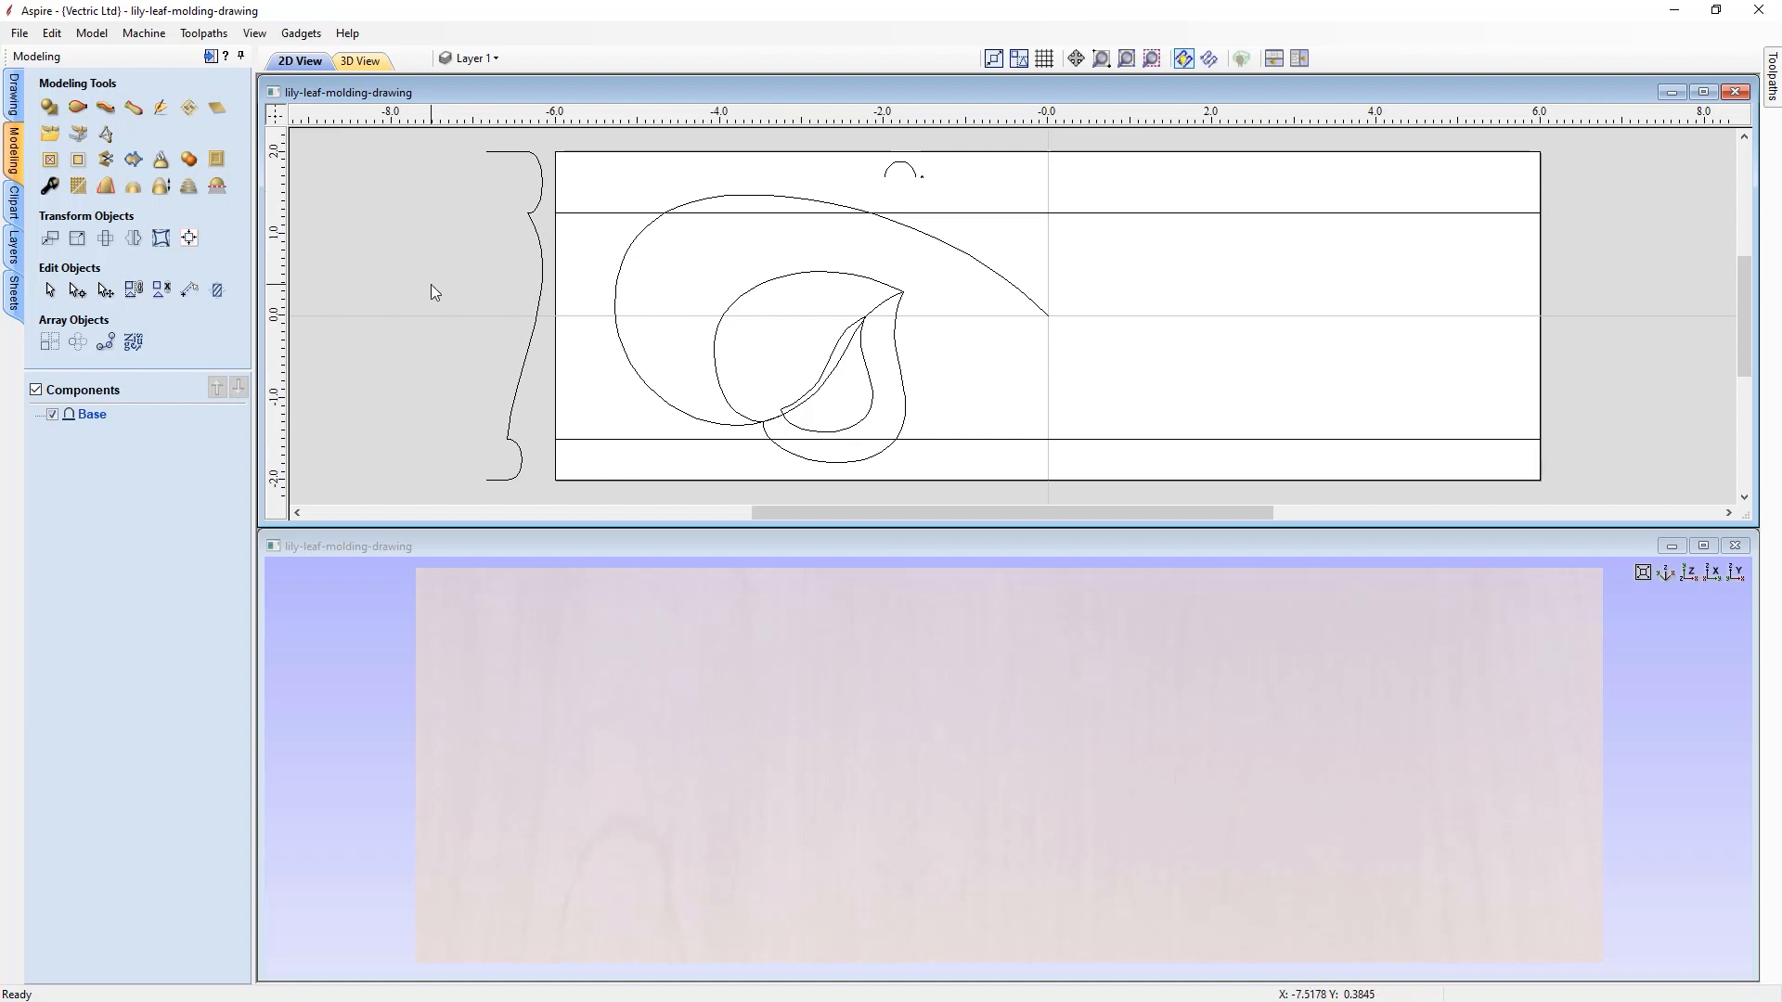
left_click(79, 118)
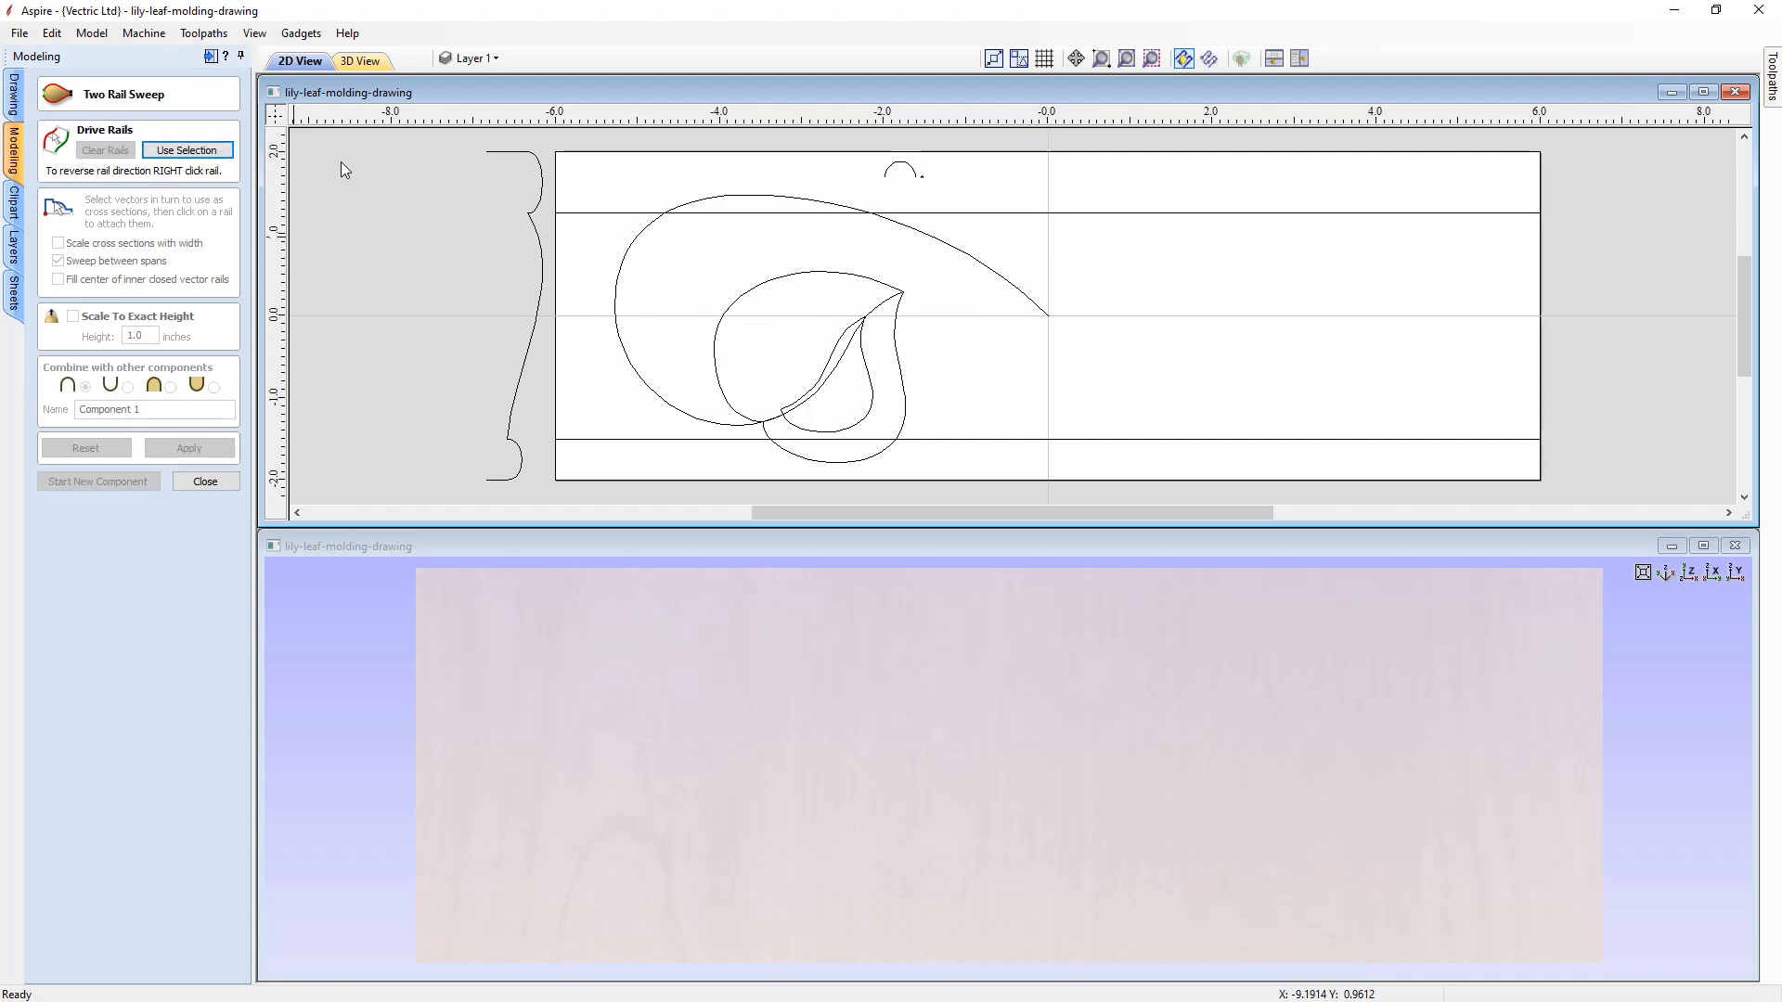
left_click(587, 154)
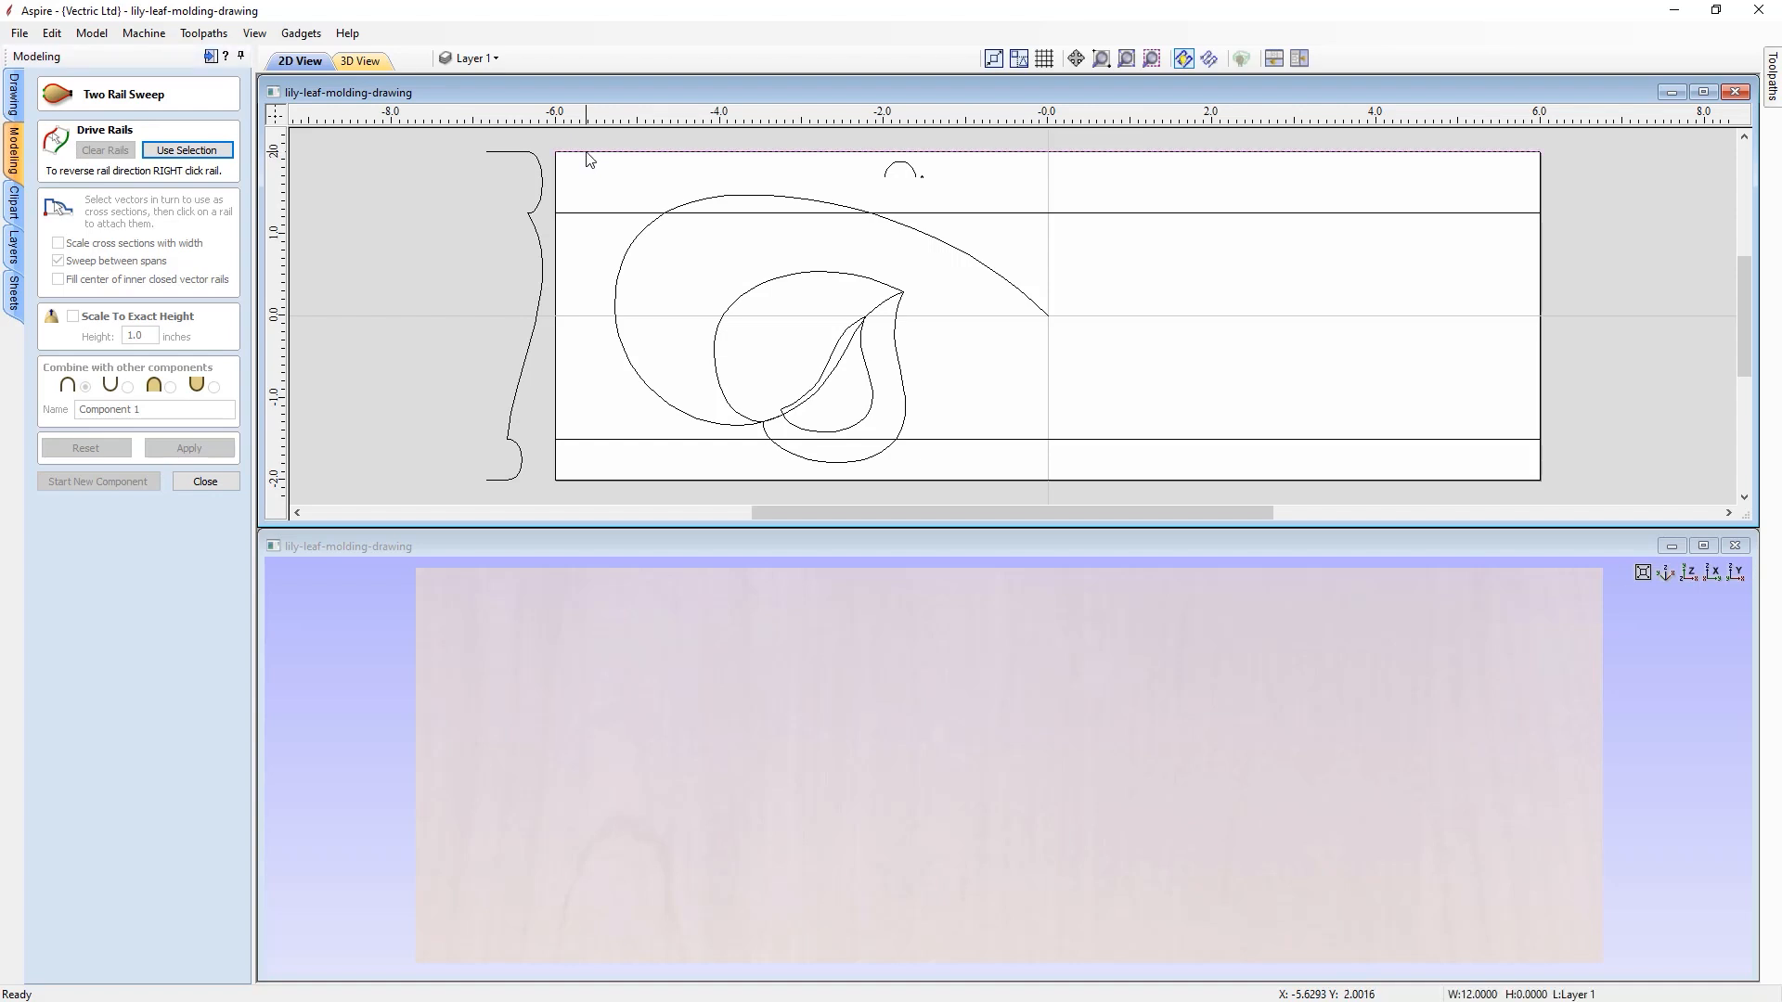
left_click(595, 480, "shift")
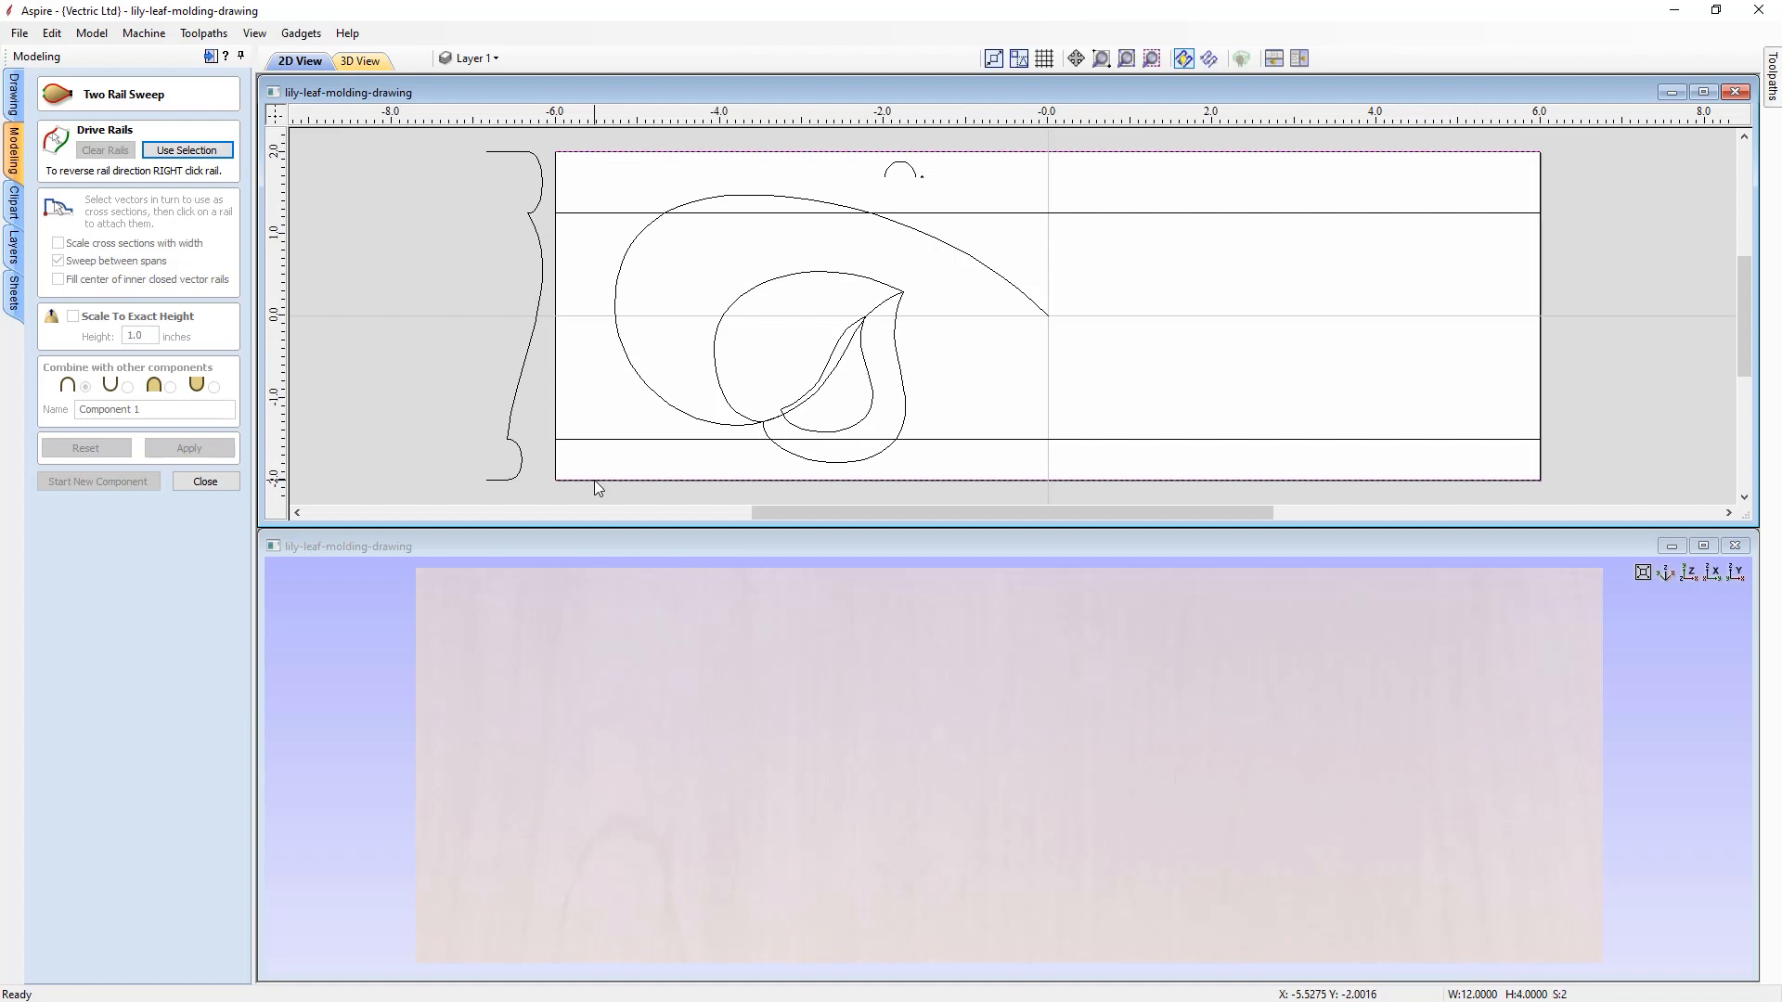
left_click(176, 152)
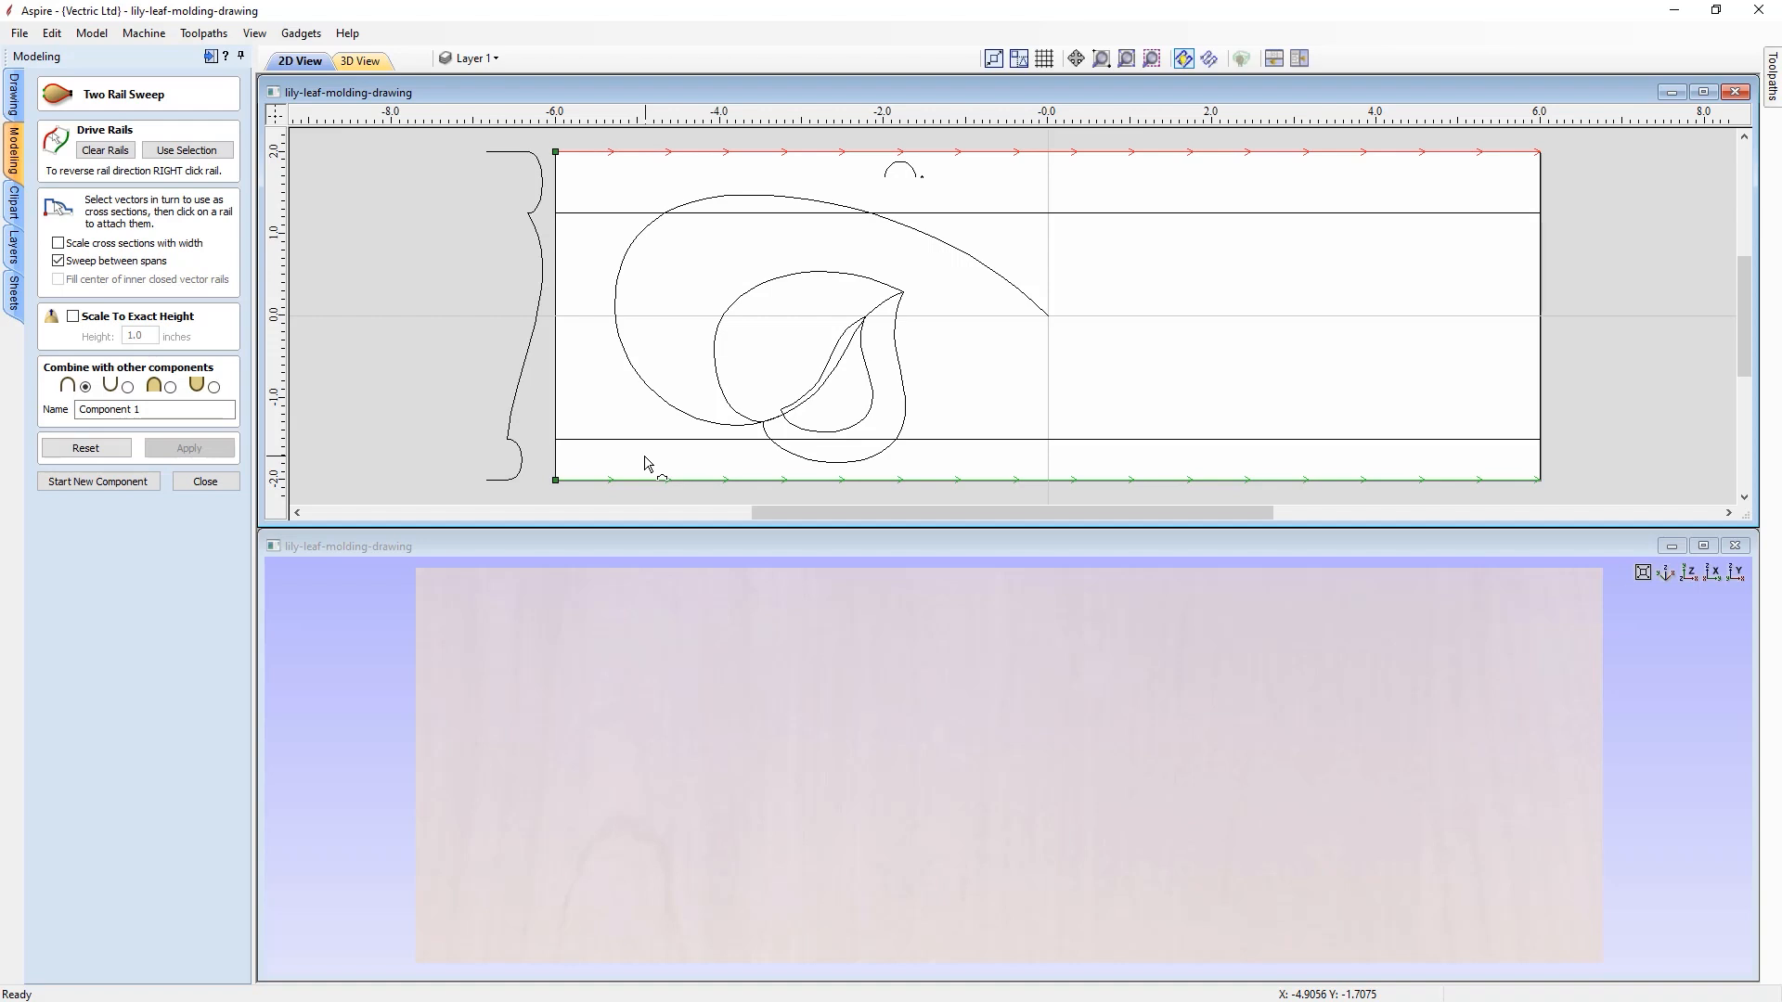
- Sweep the molding profile along the rails with Sweep between spans off, adding it as a component named Blank Base
right_click(647, 486)
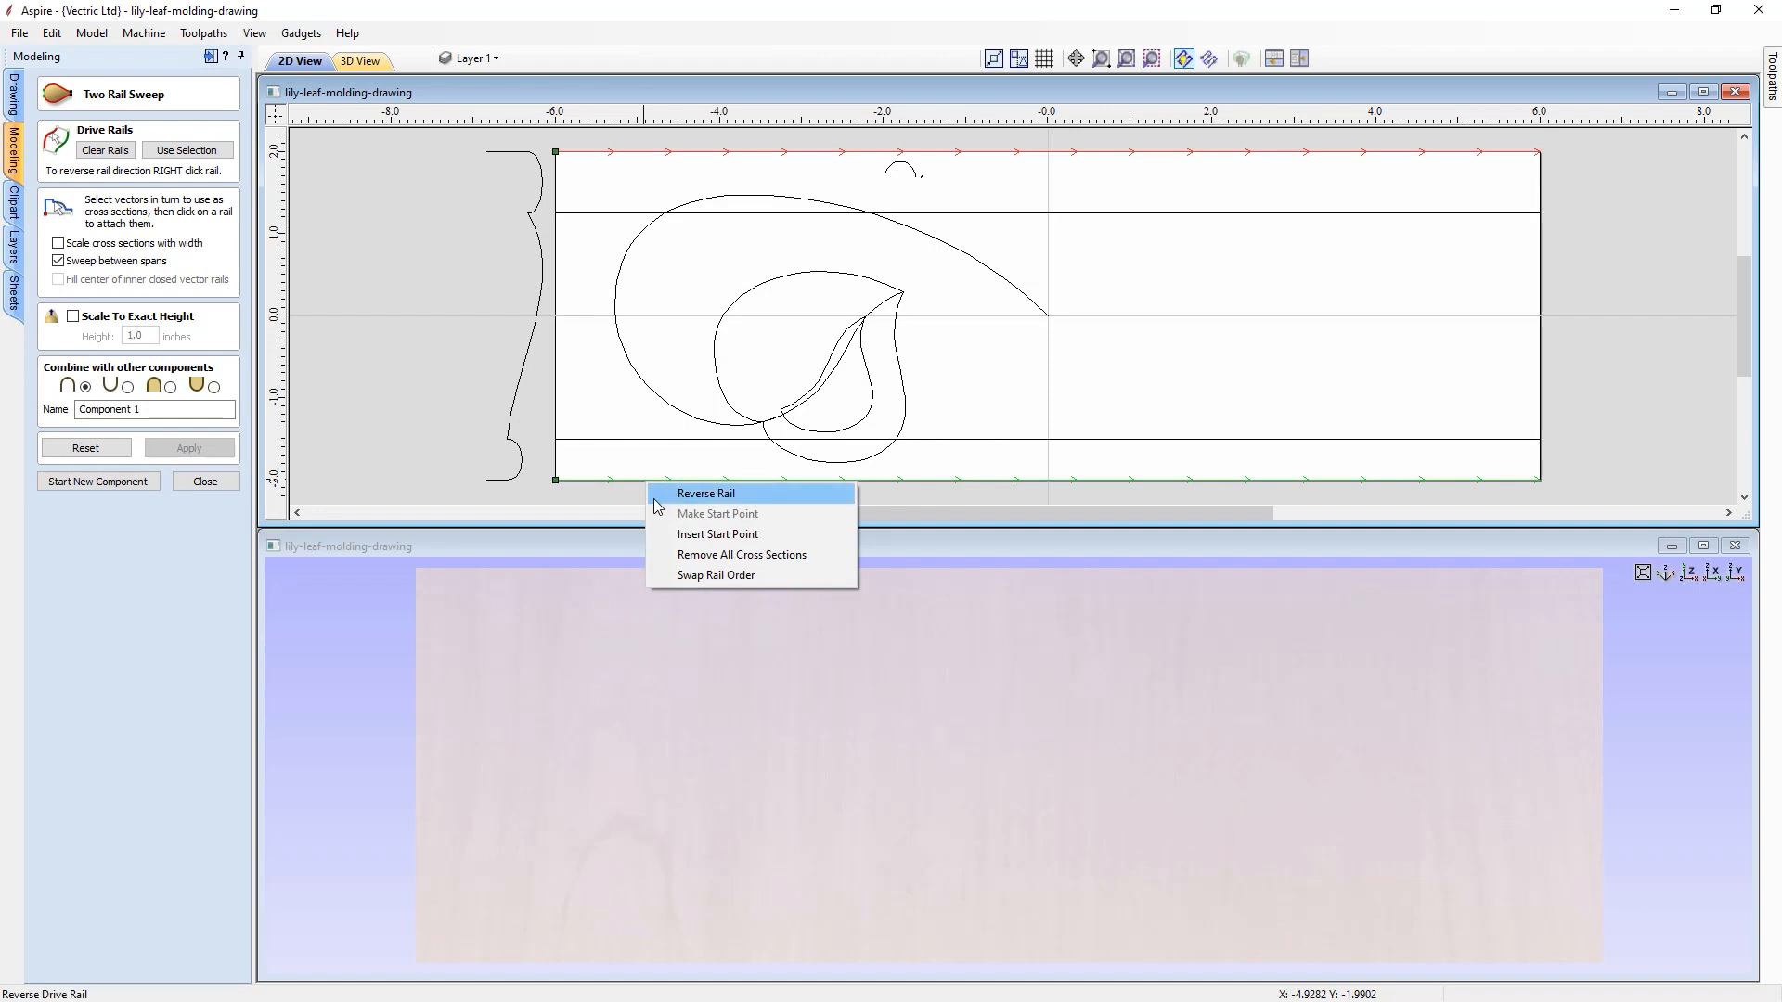
left_click(618, 462)
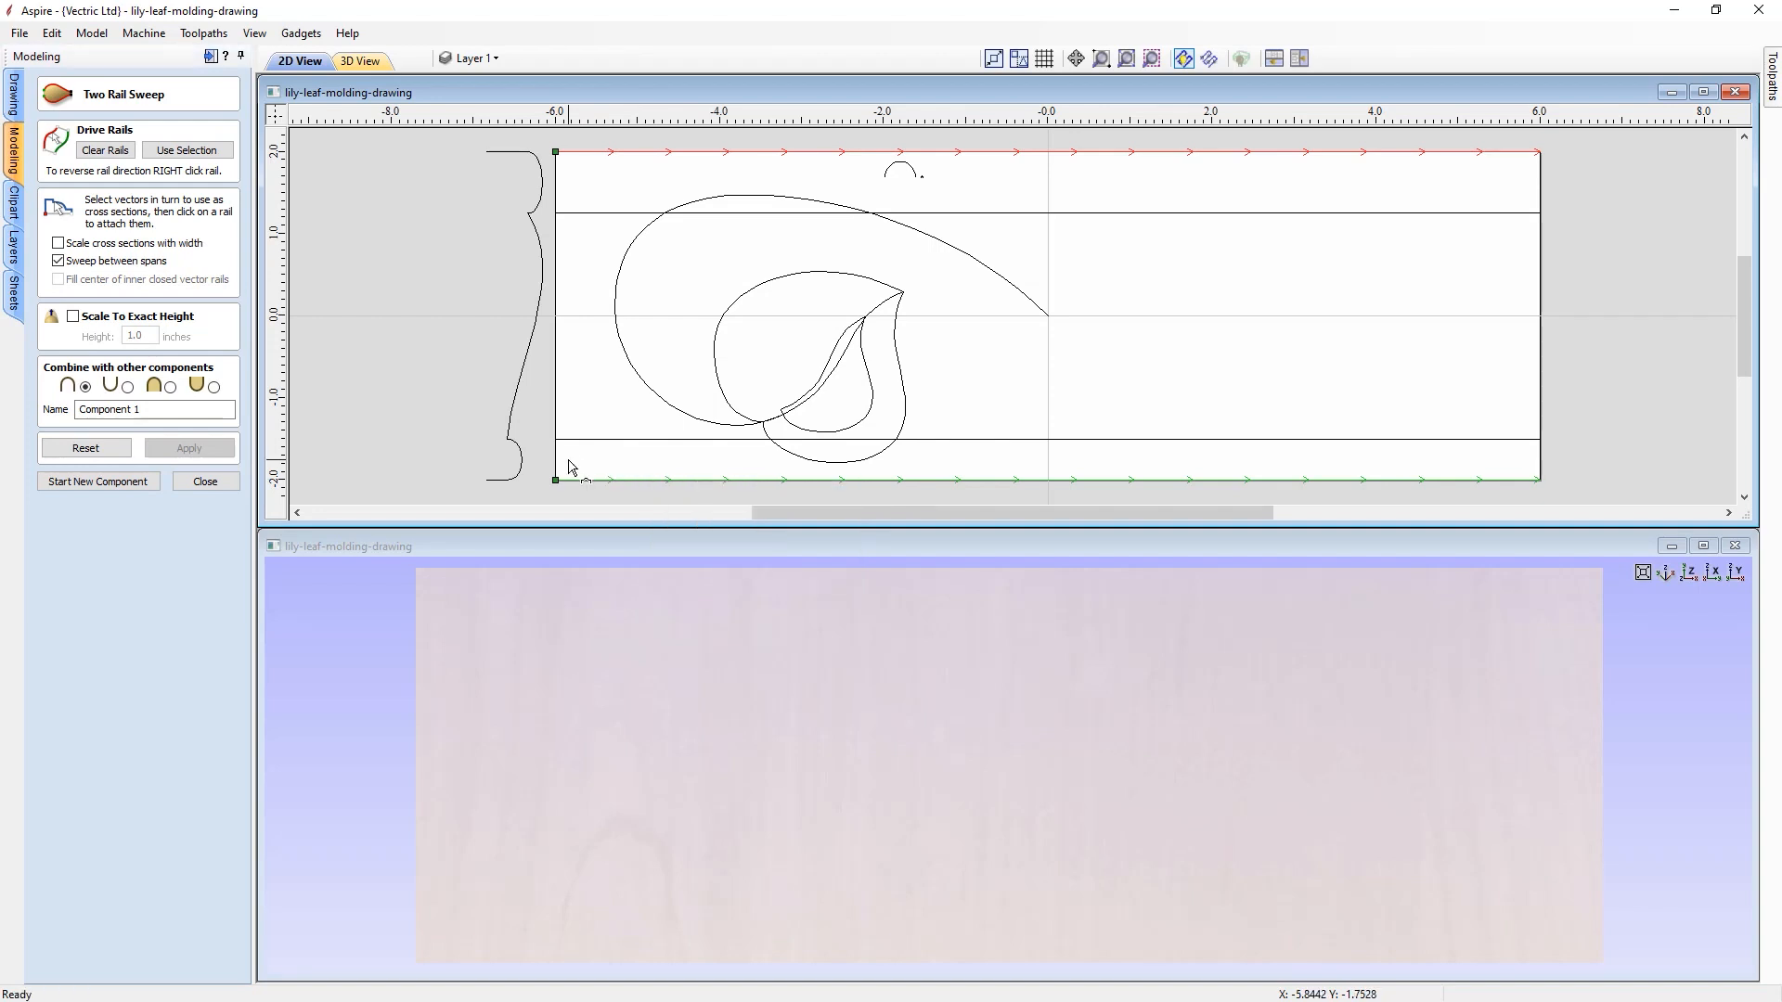
left_click(516, 445)
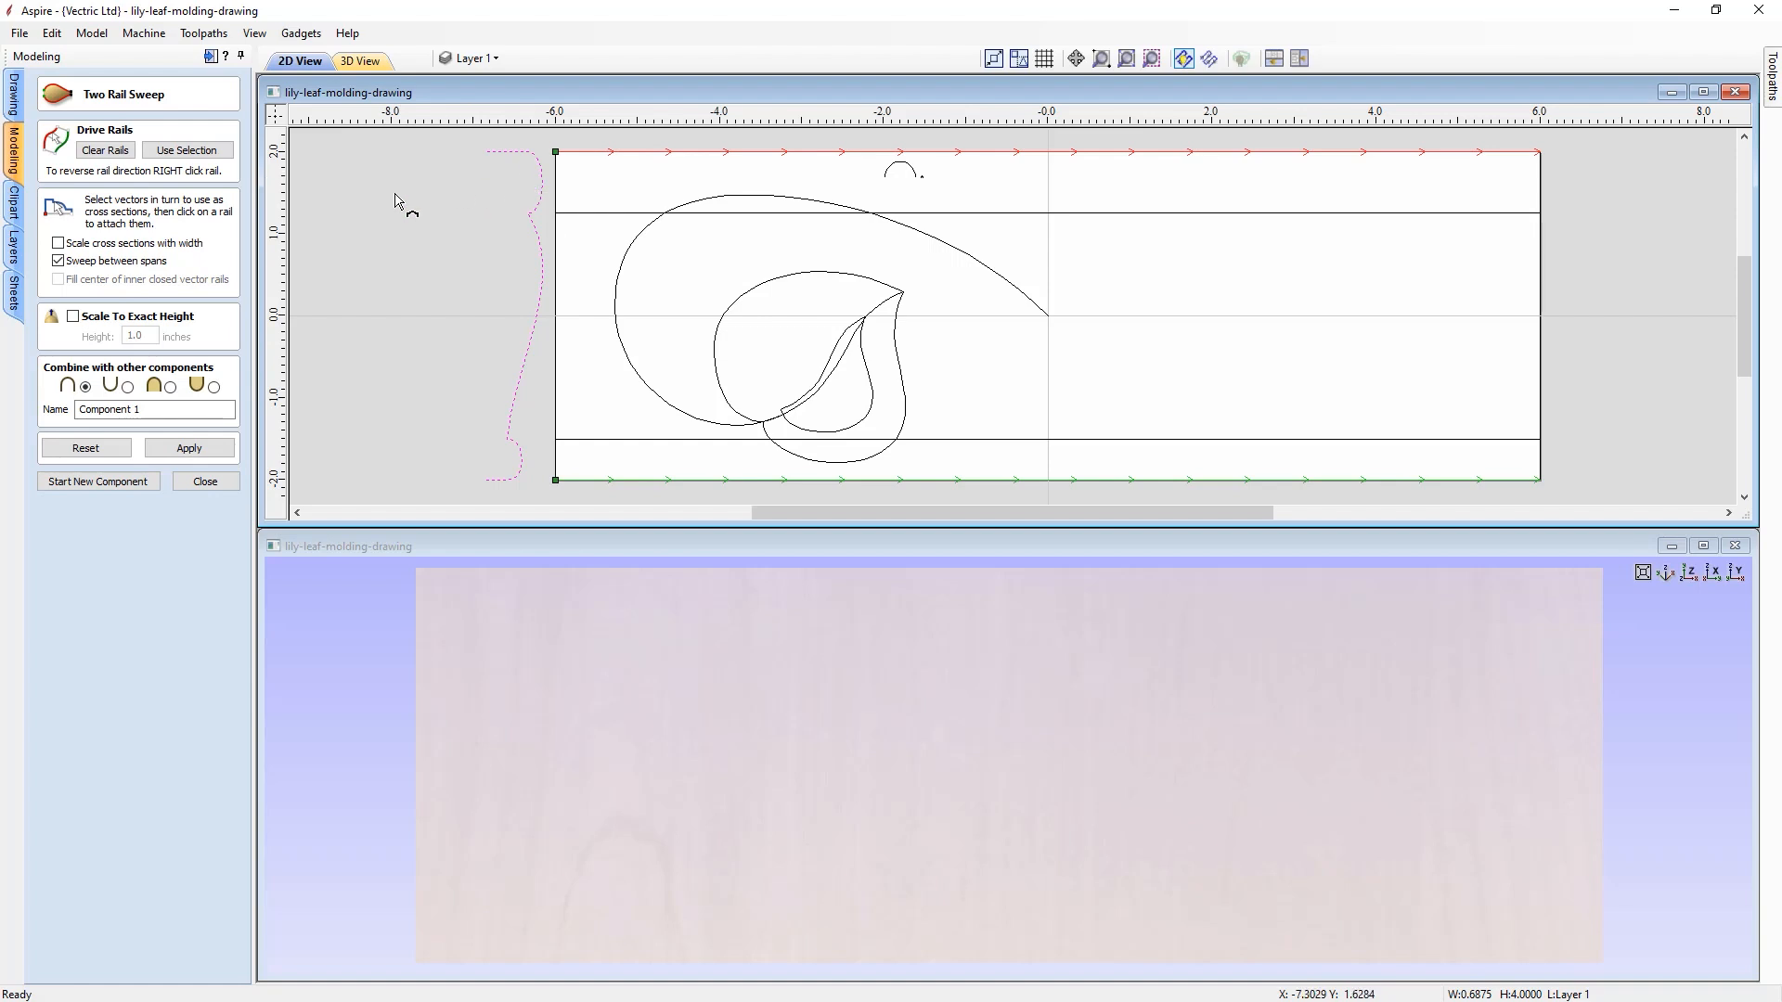
left_click(59, 262)
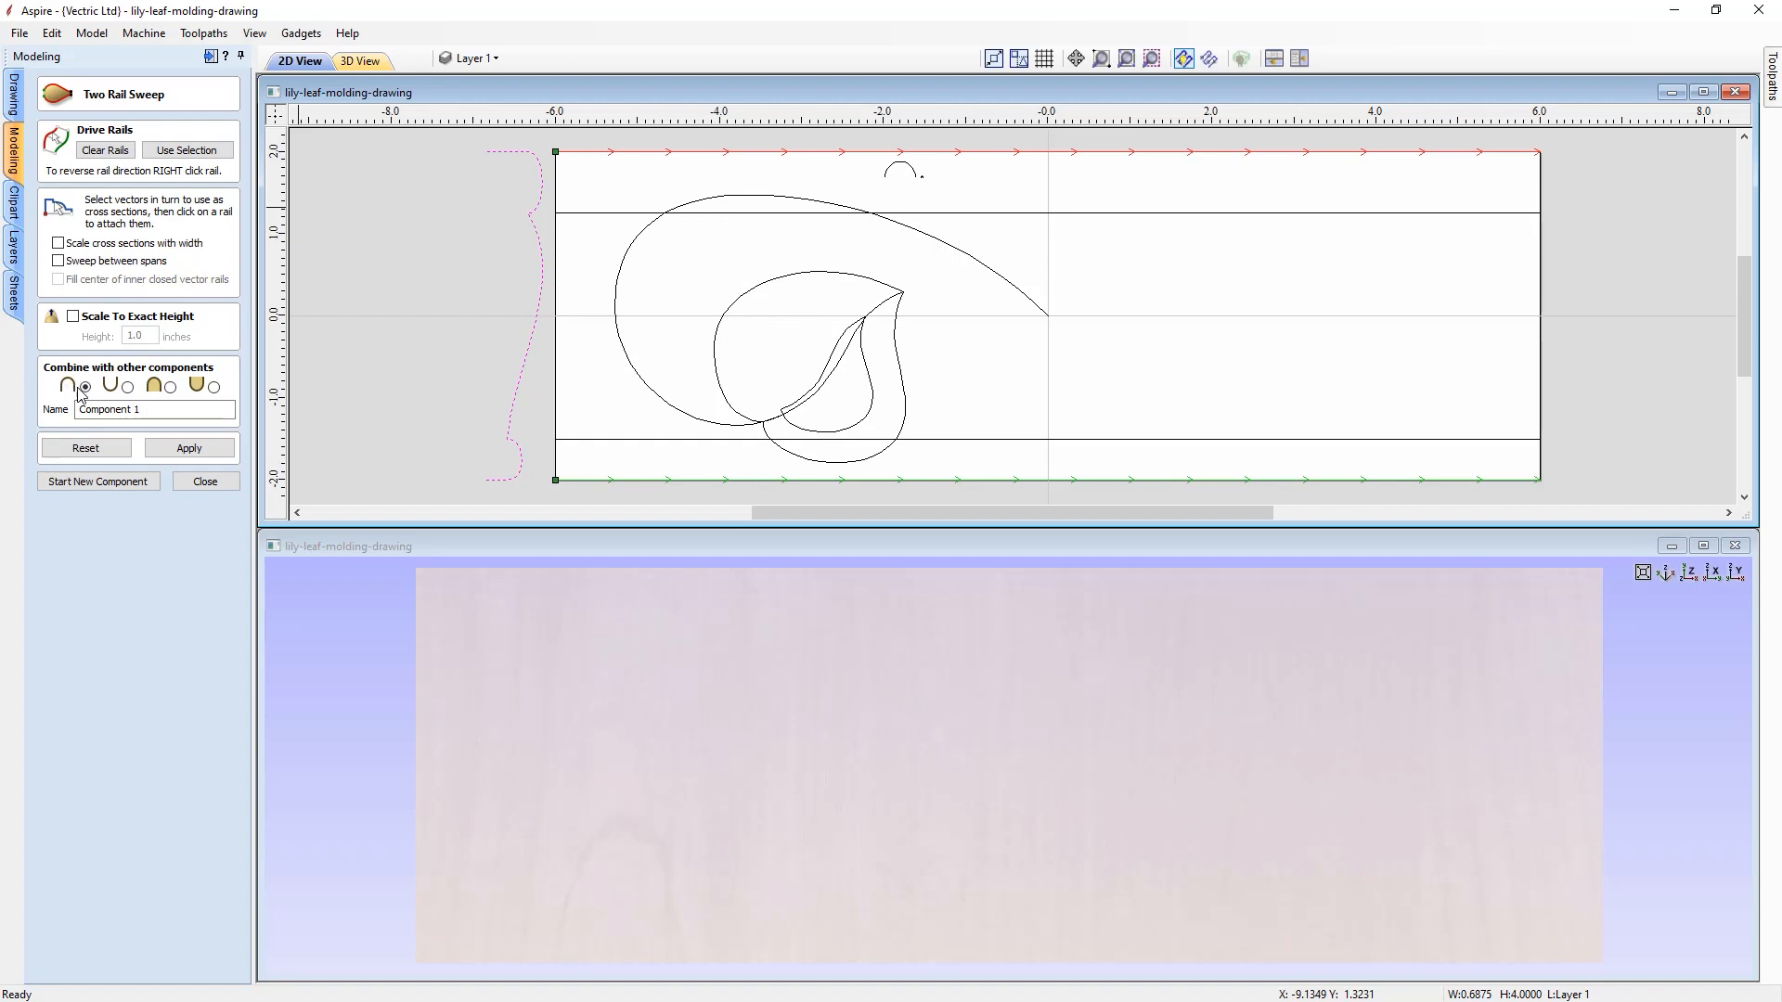
left_click_drag(155, 407, 64, 402)
type("Blank Base")
left_click(192, 451)
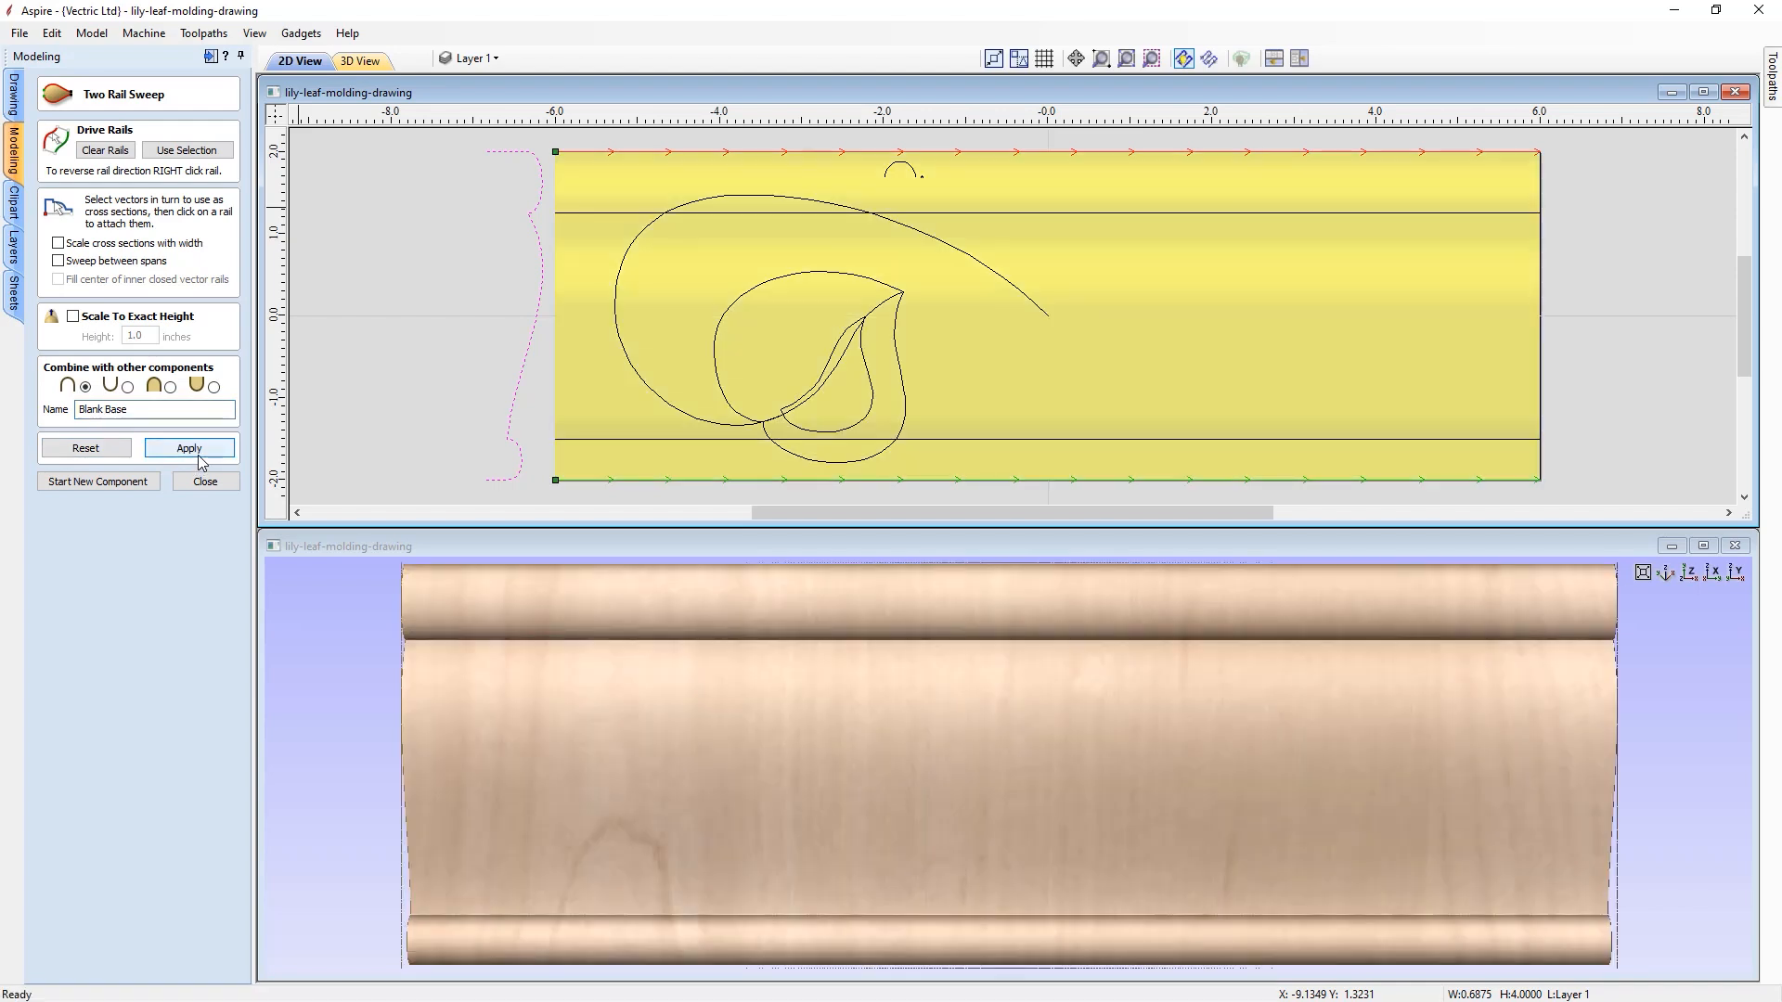
left_click_drag(789, 905, 977, 800)
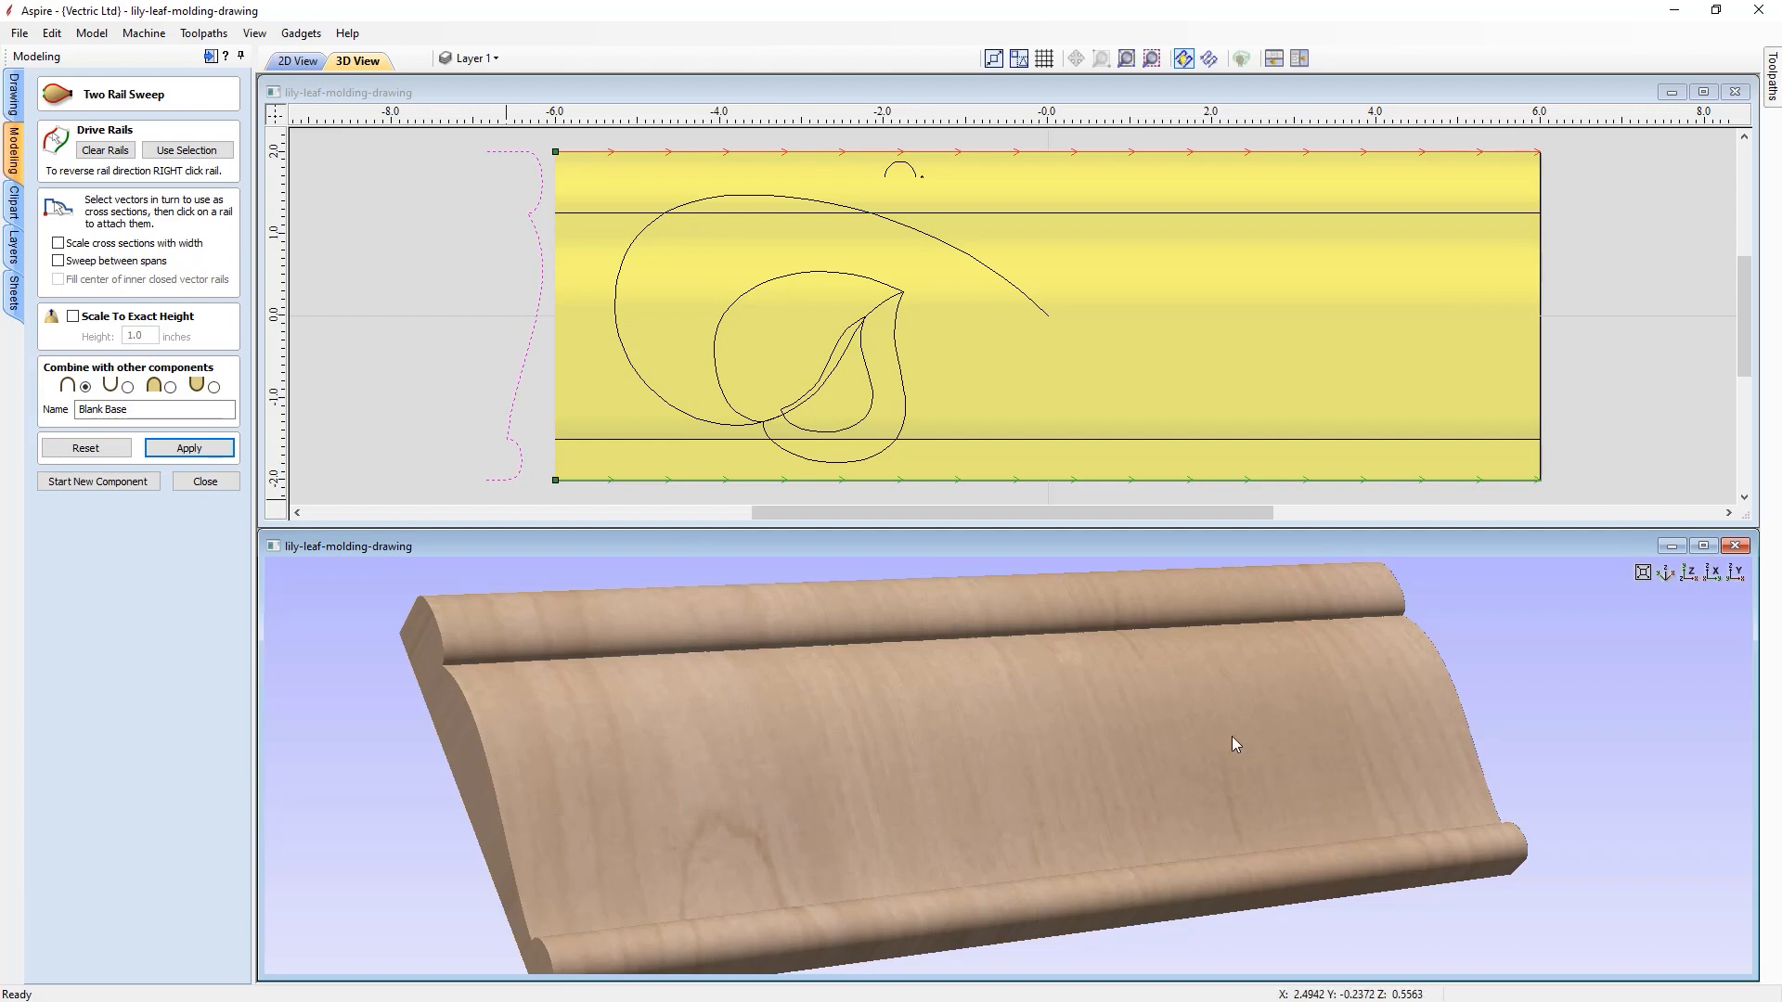
left_click_drag(1233, 737, 1239, 720)
left_click(1691, 571)
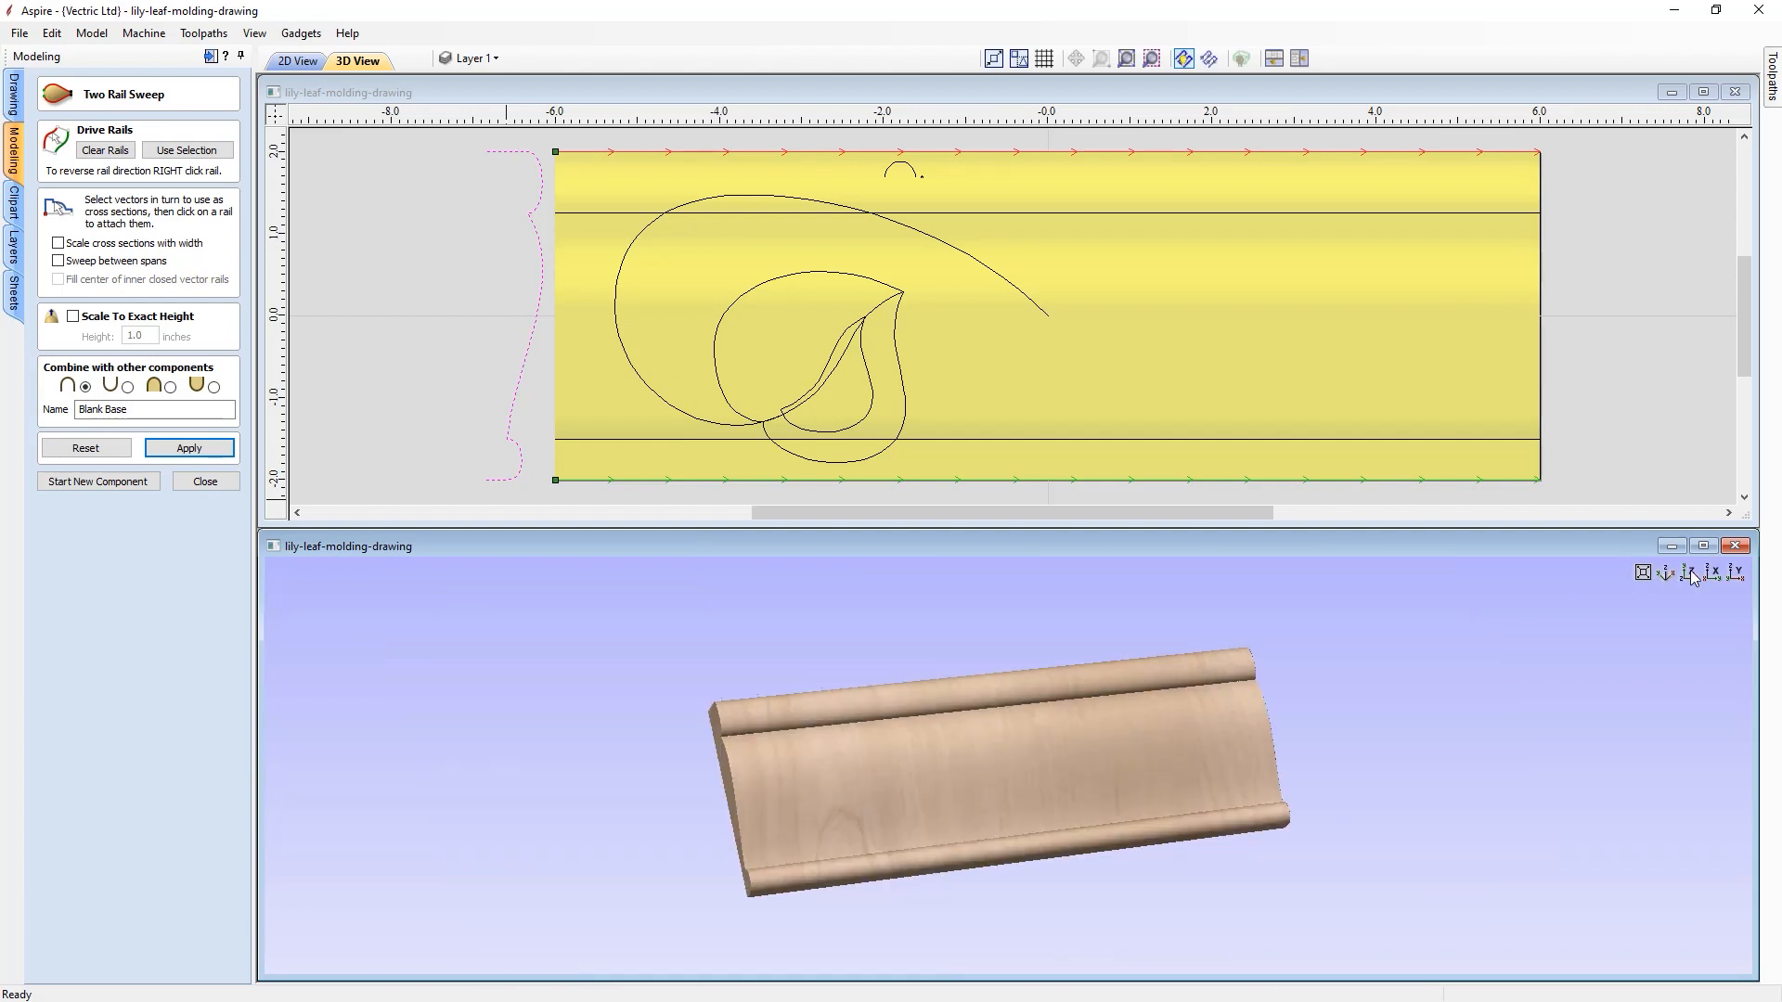
left_click(205, 481)
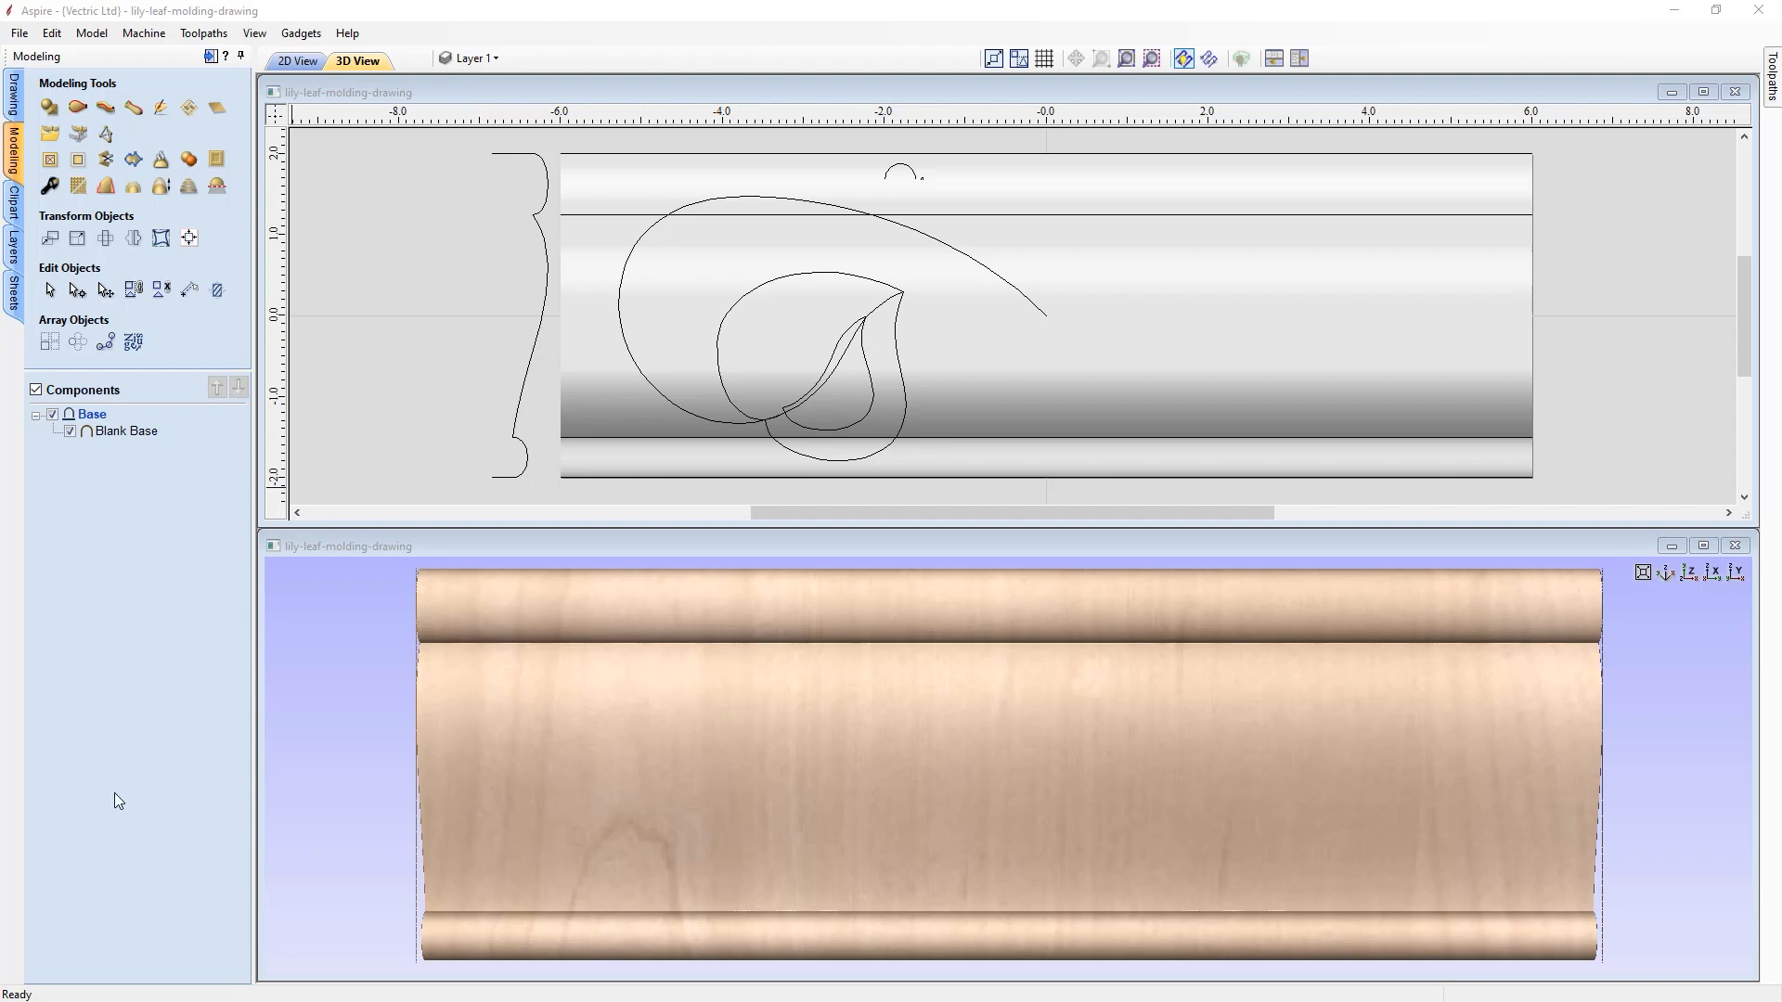
- Insert a new component level named Lily and Stem, and hide and collapse the Base level
right_click(91, 415)
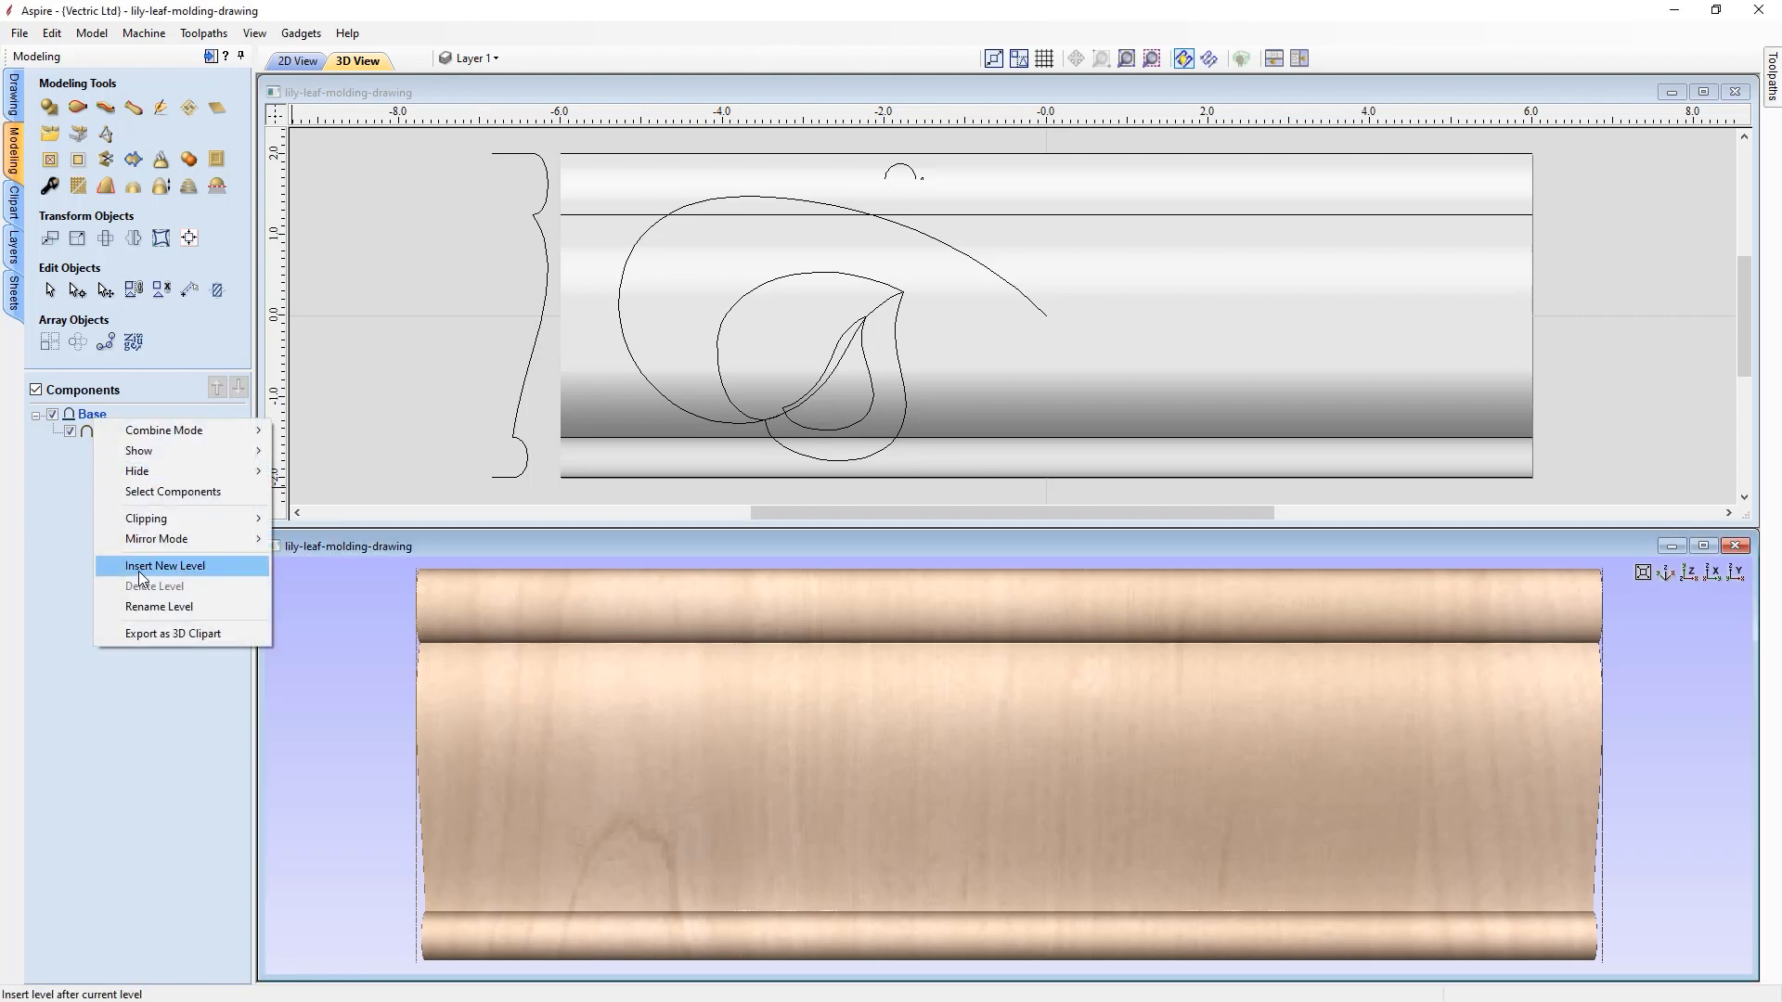
left_click(138, 568)
right_click(107, 416)
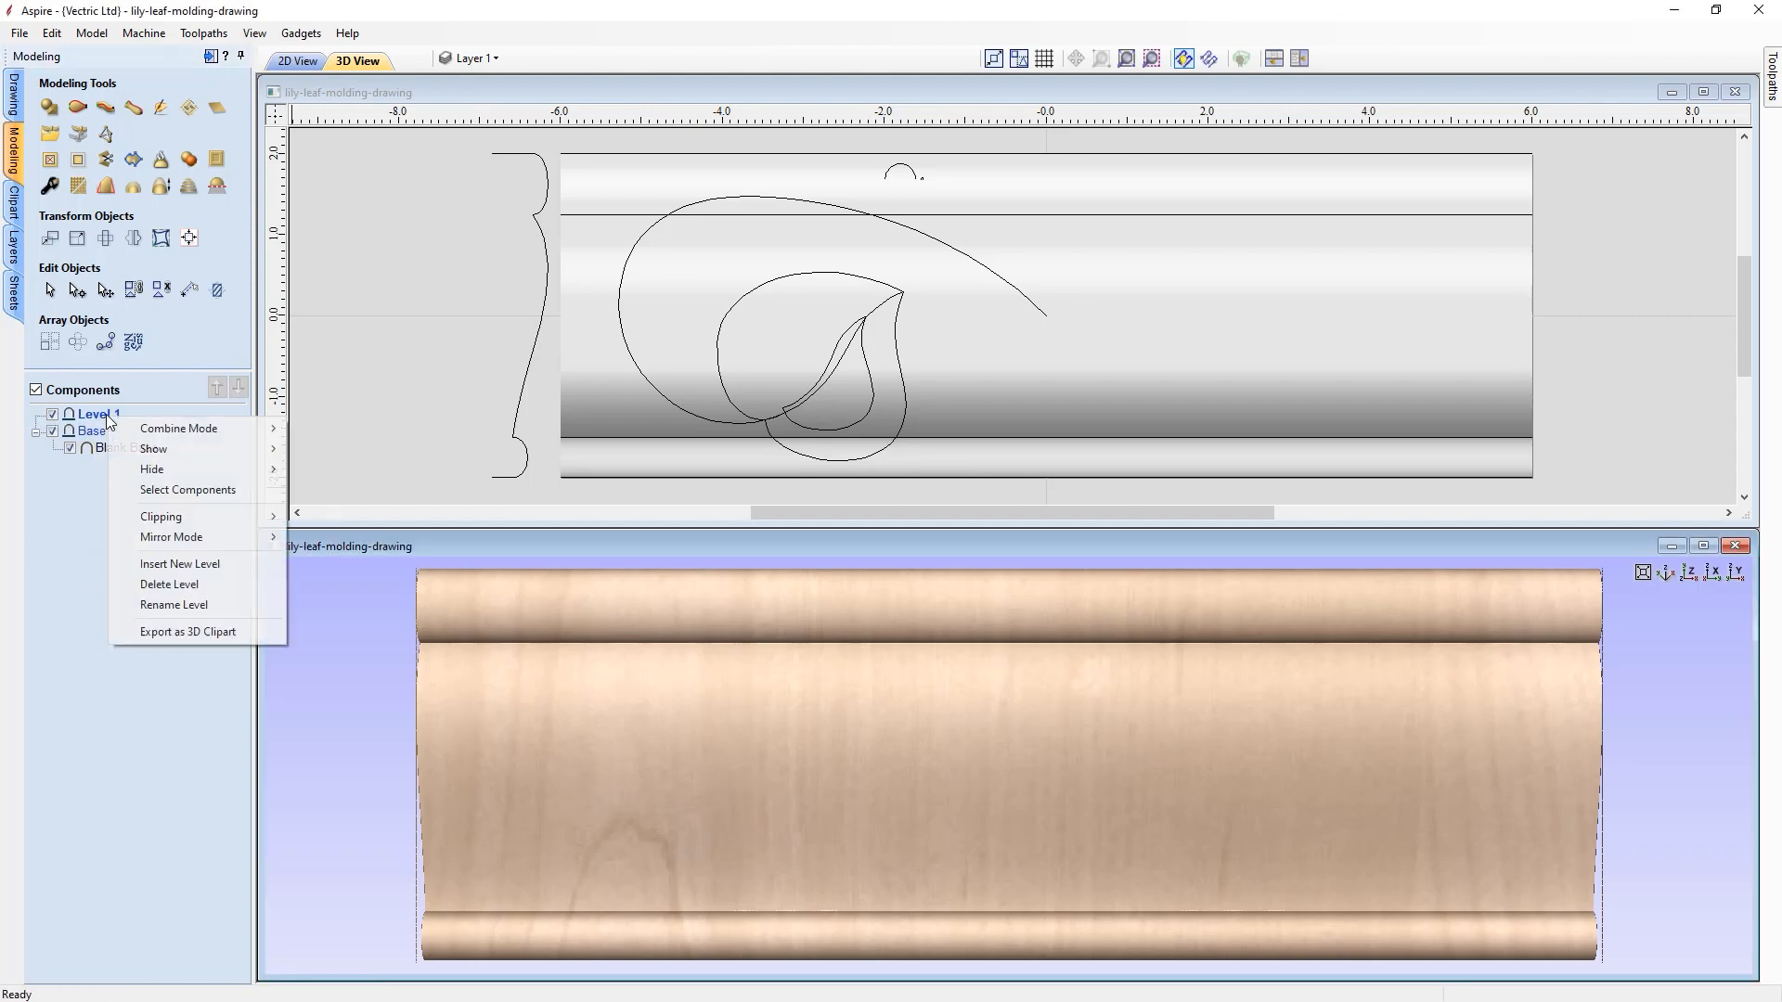
left_click(154, 605)
type("Lil")
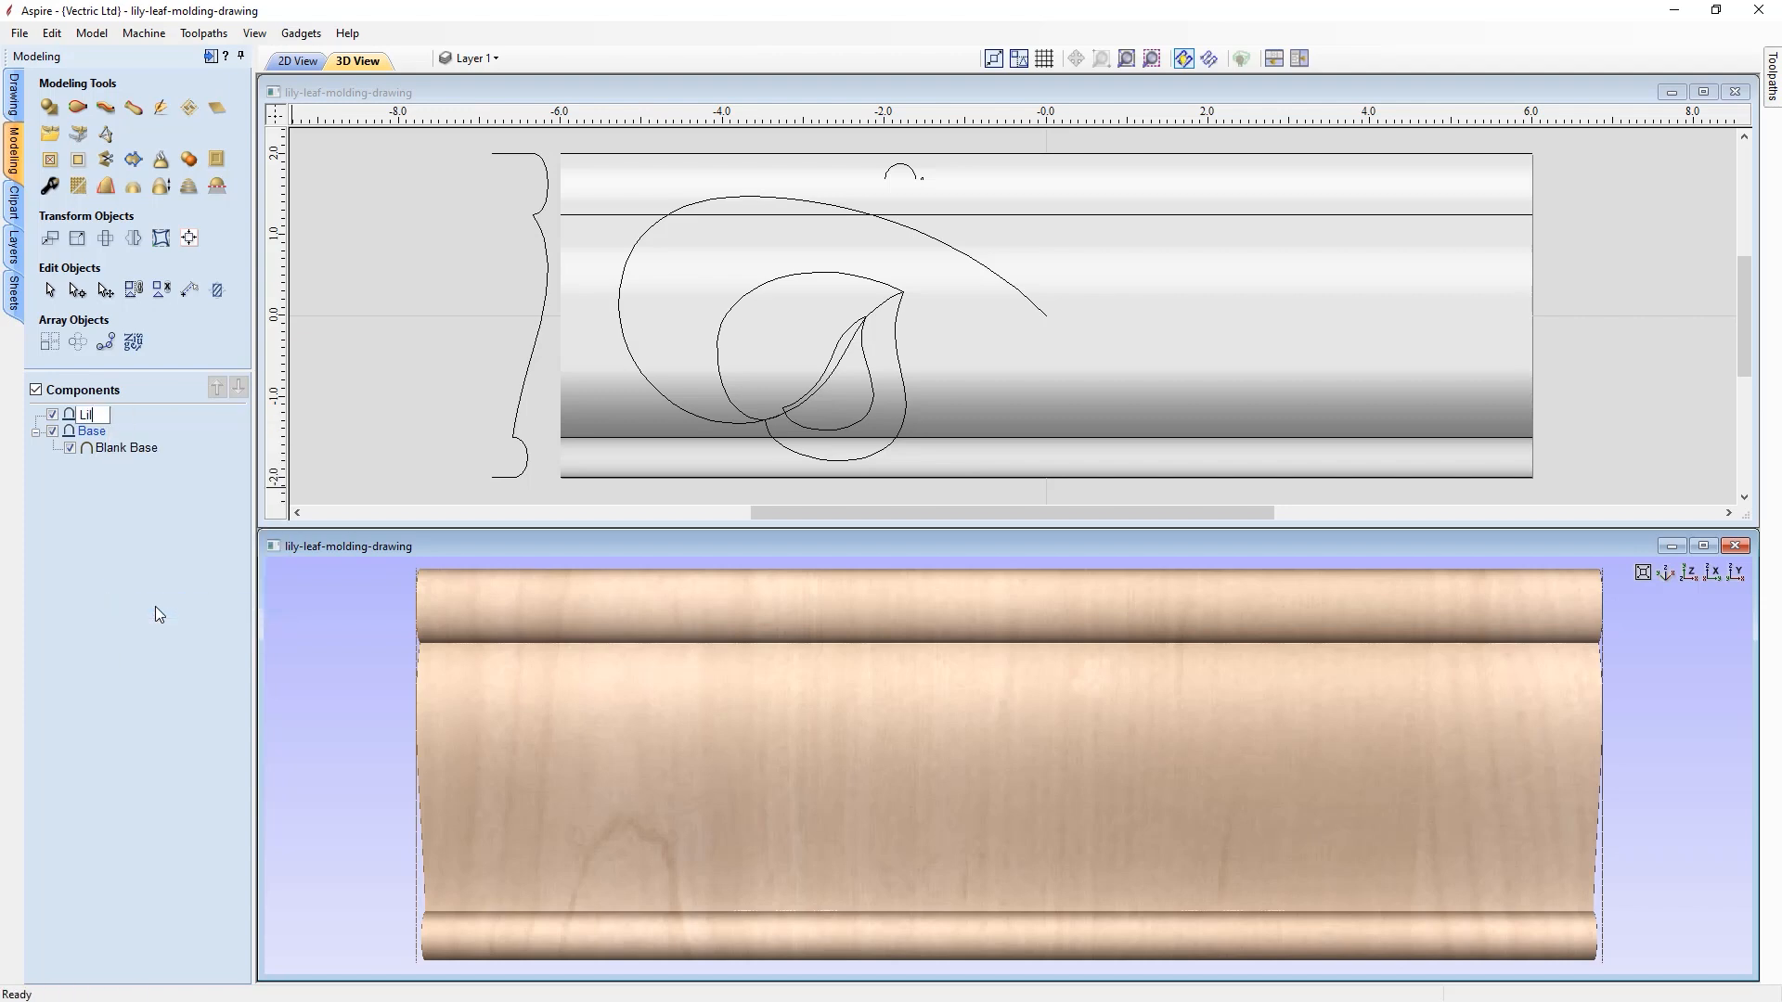
type("y and Stem")
key("Return")
left_click(53, 431)
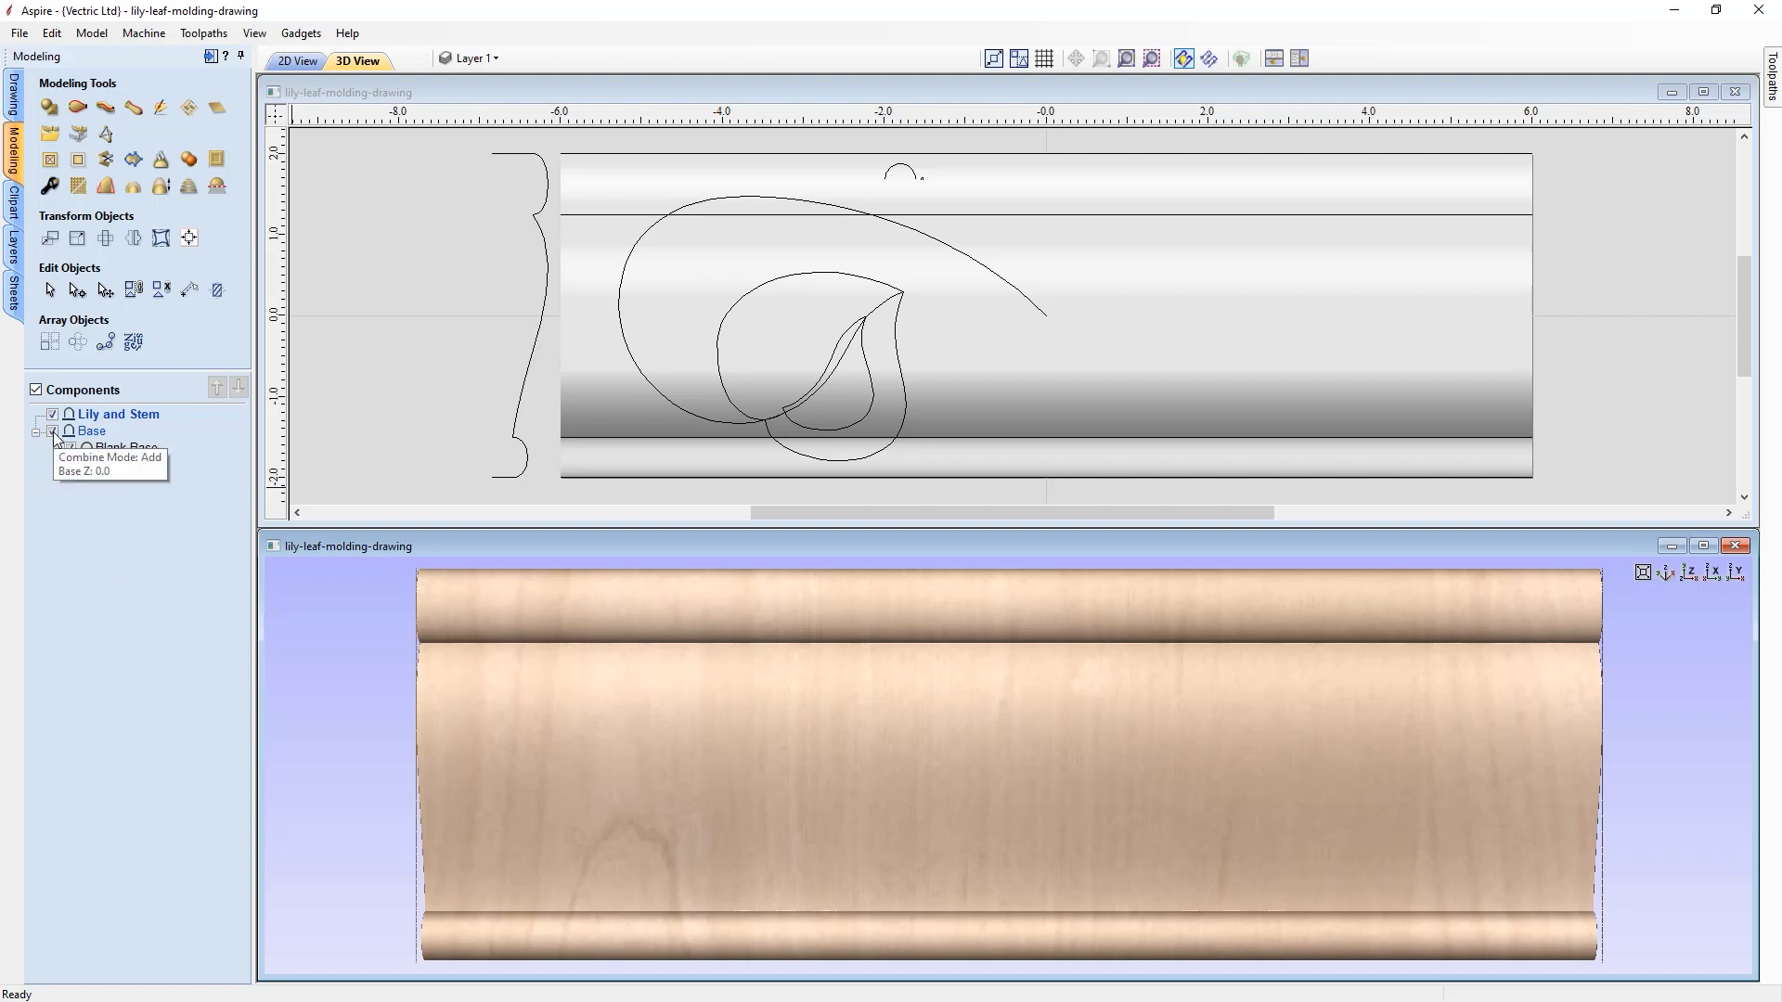
left_click(36, 432)
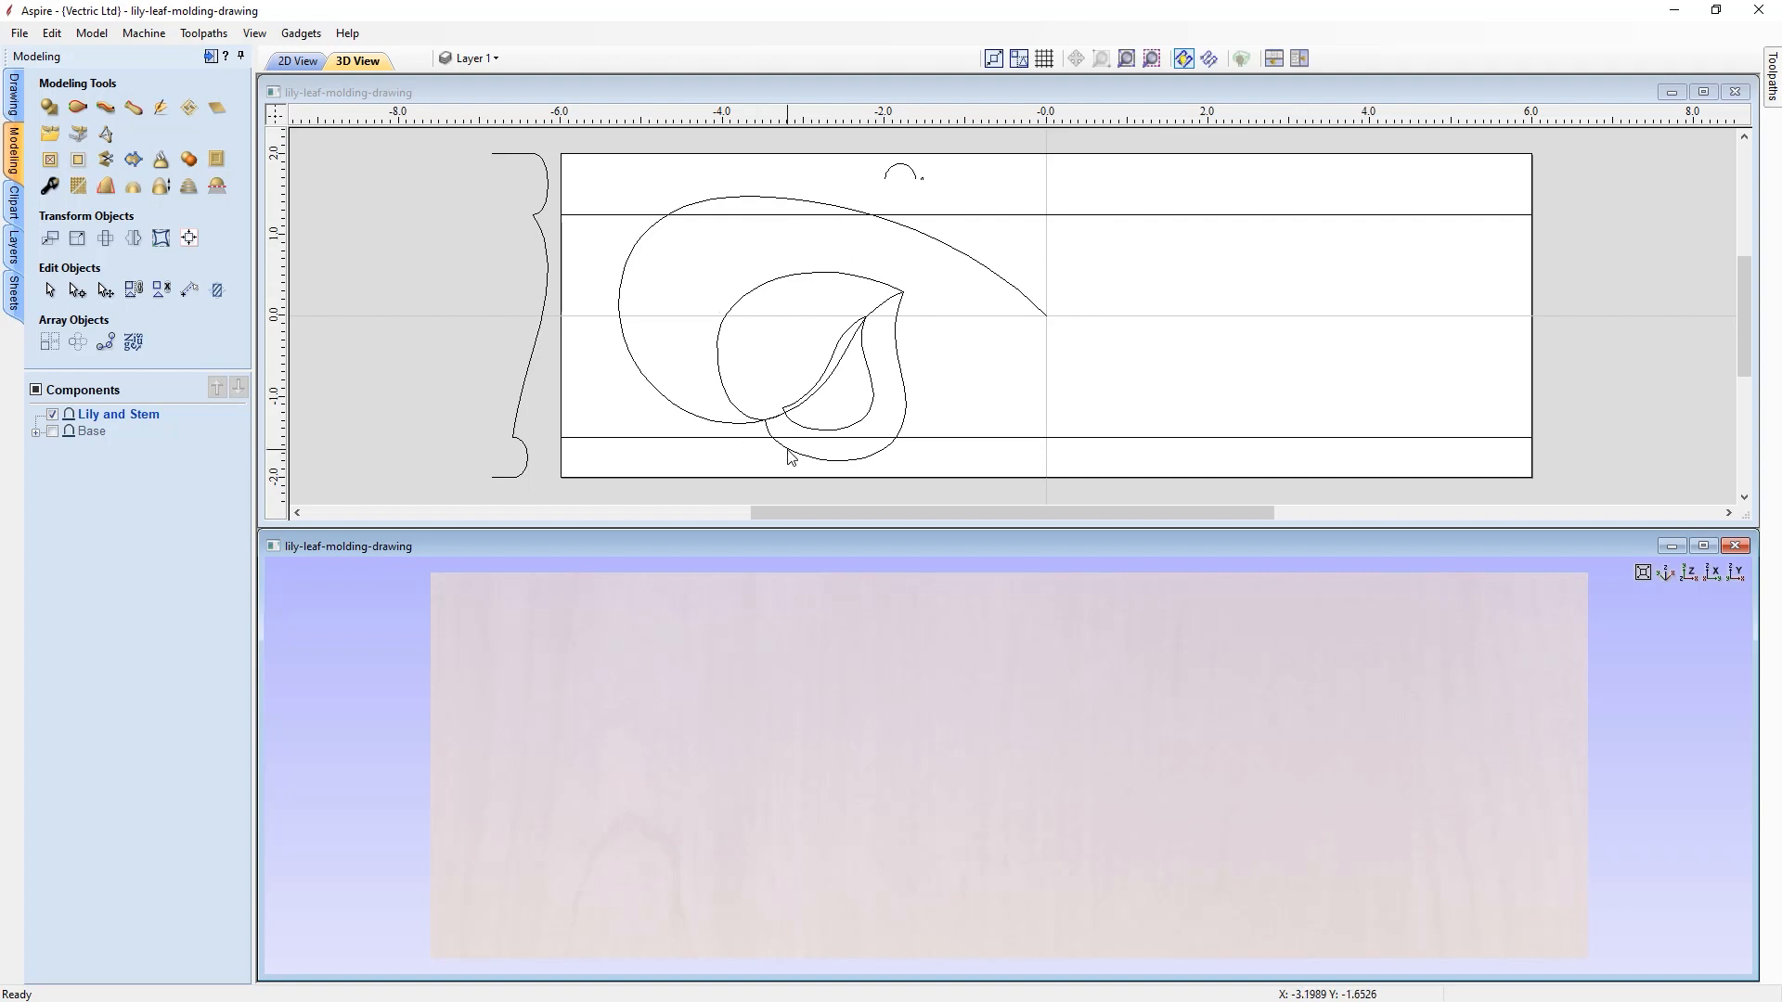
- Examine the separate lily leaf outlines by selecting each vector in turn, and clear the selection
left_click(789, 455)
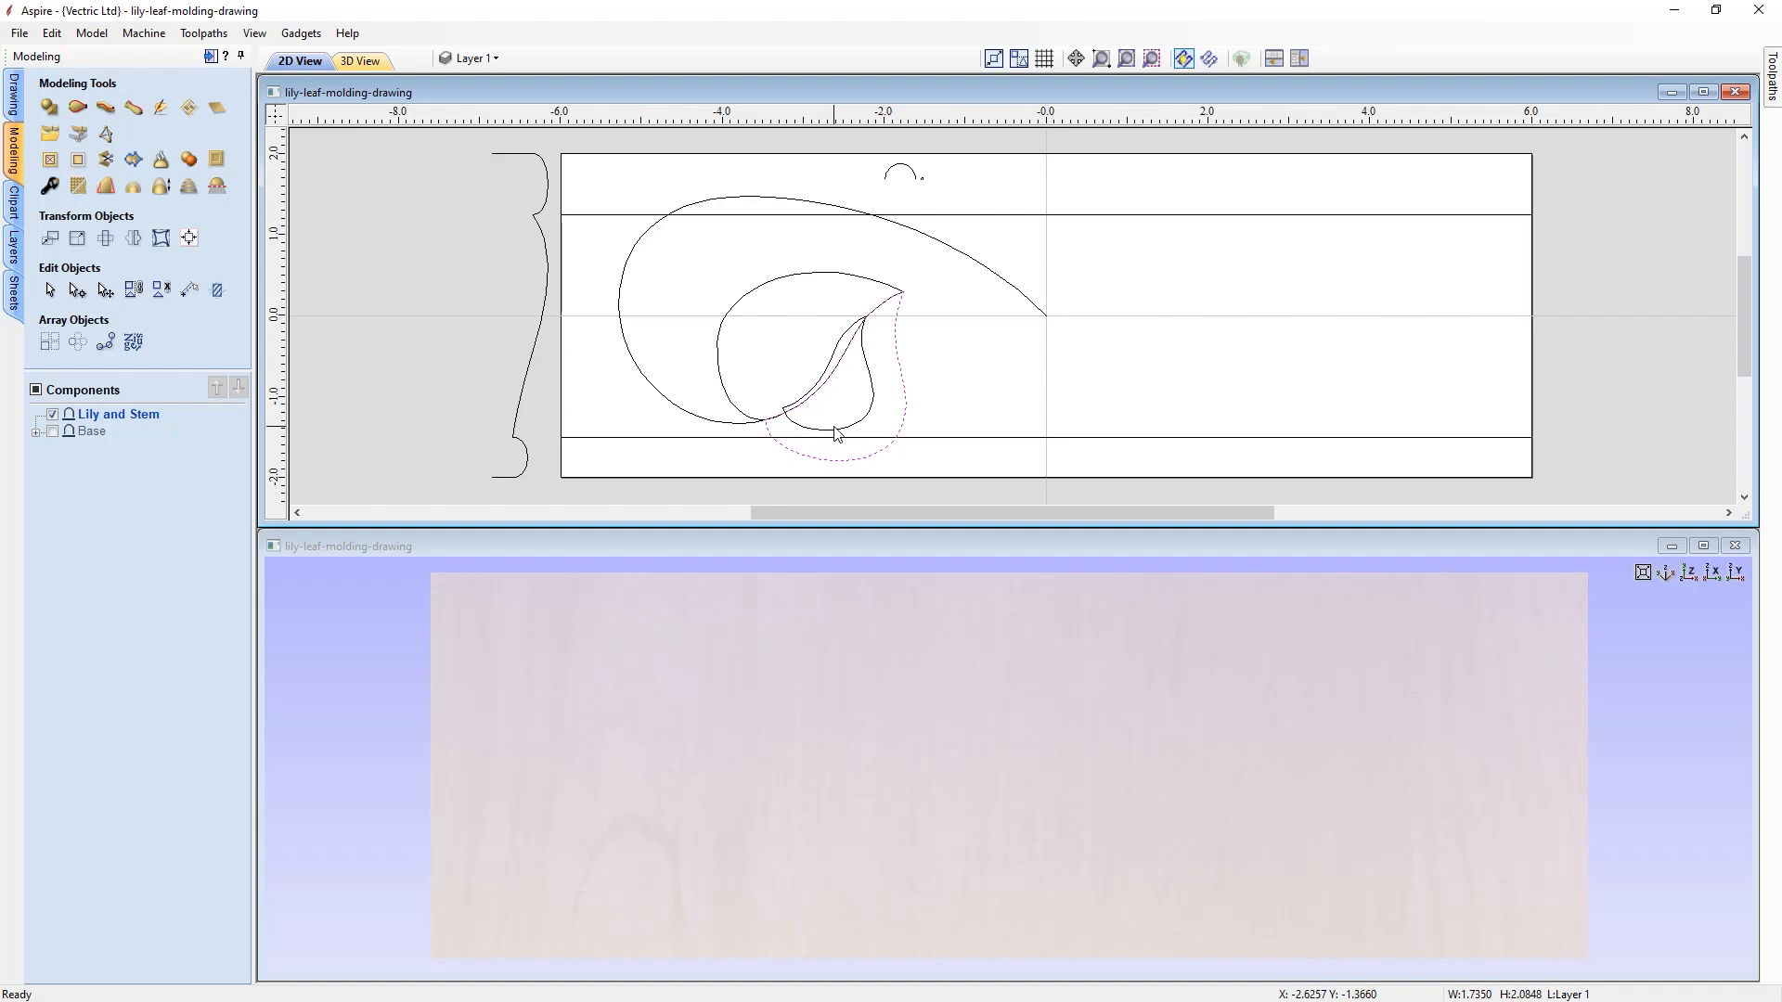
left_click(812, 385)
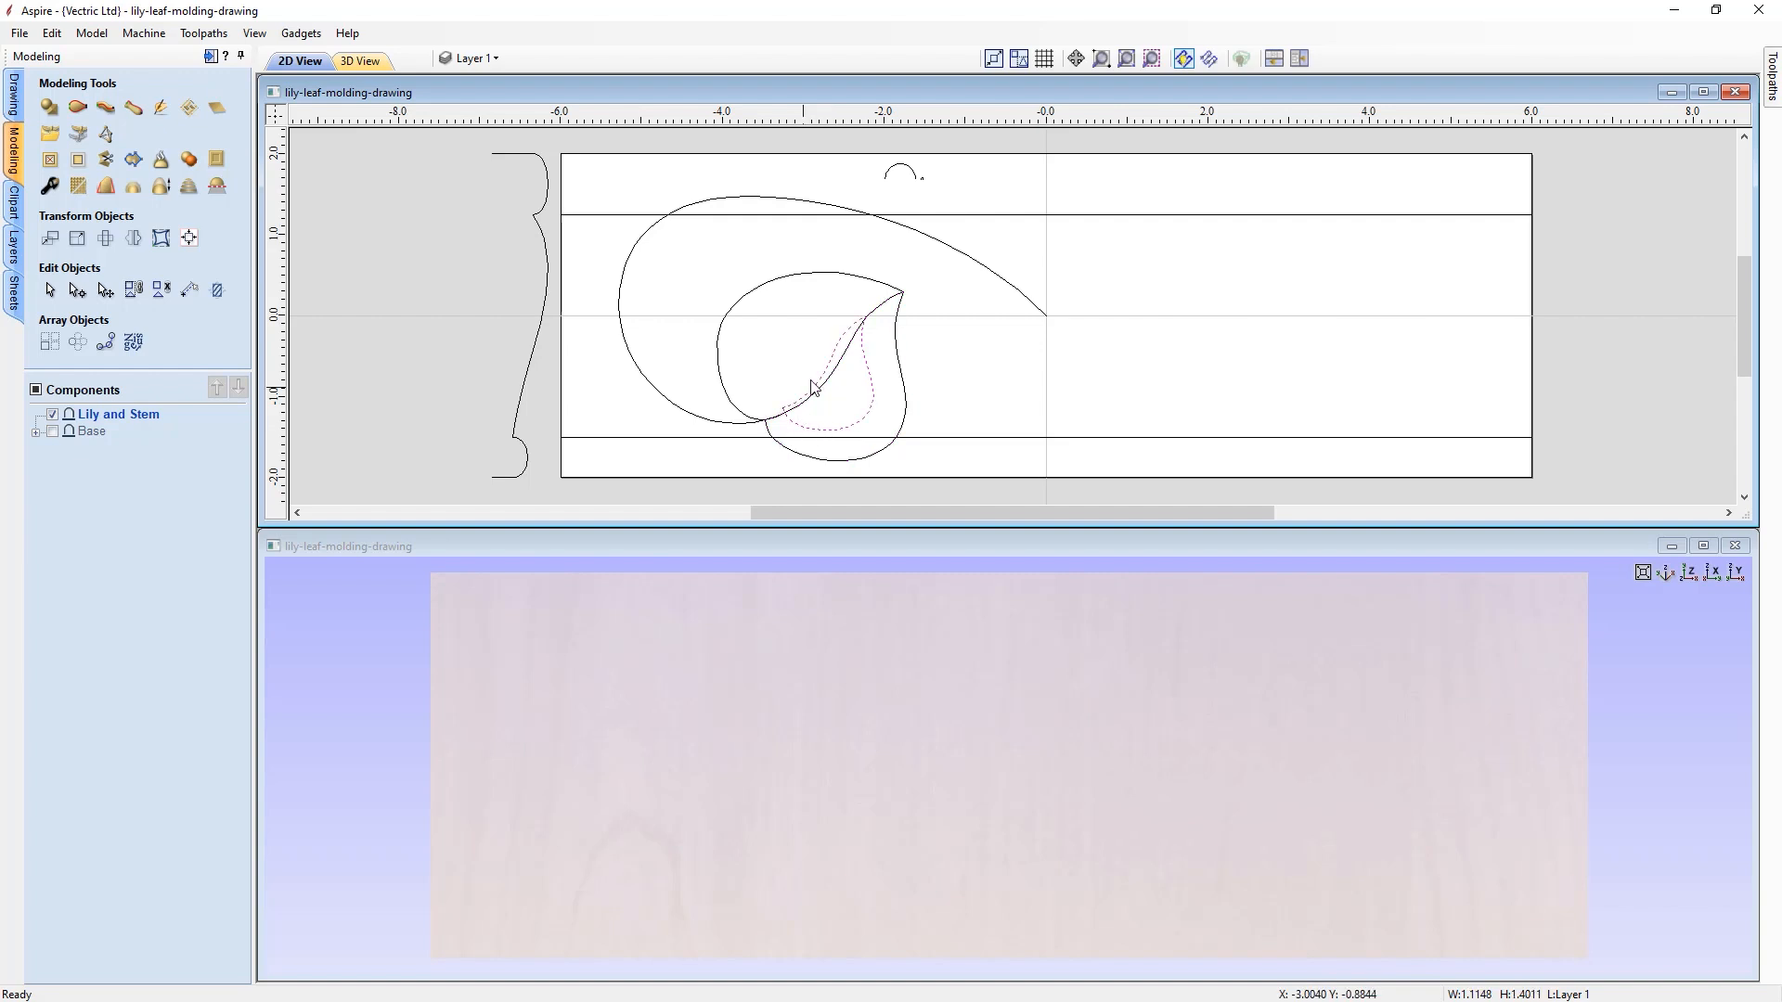
left_click(881, 458)
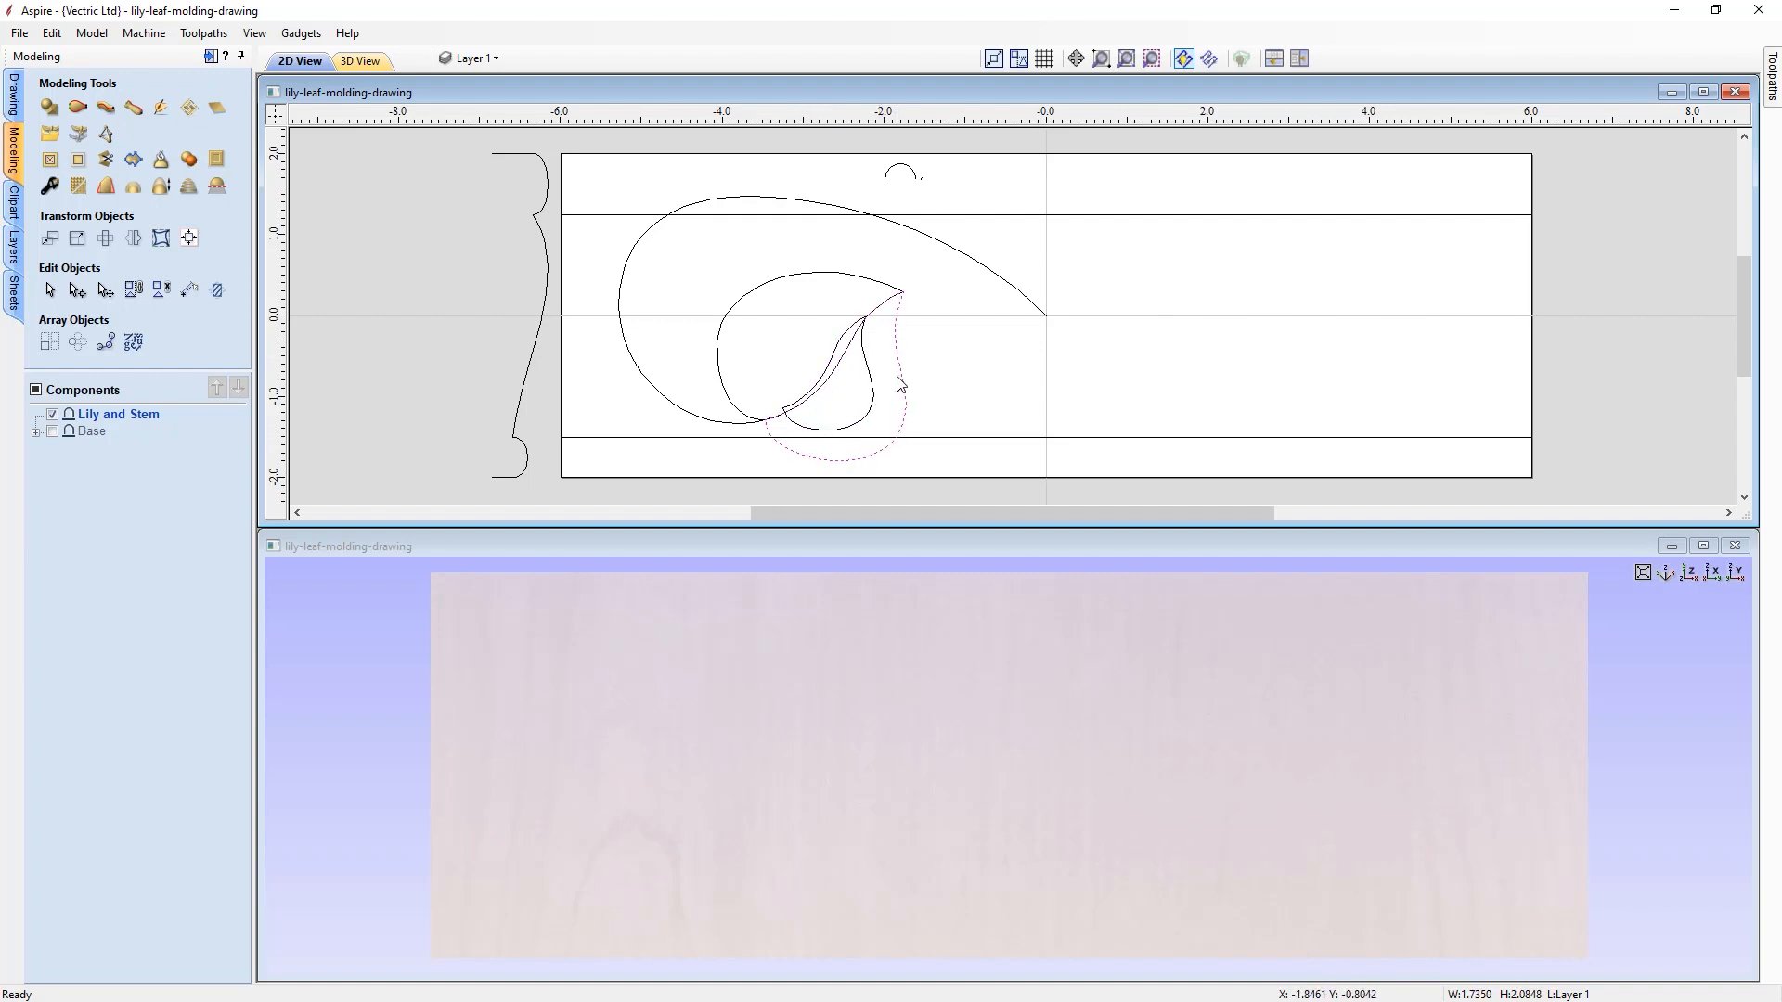
left_click(827, 423)
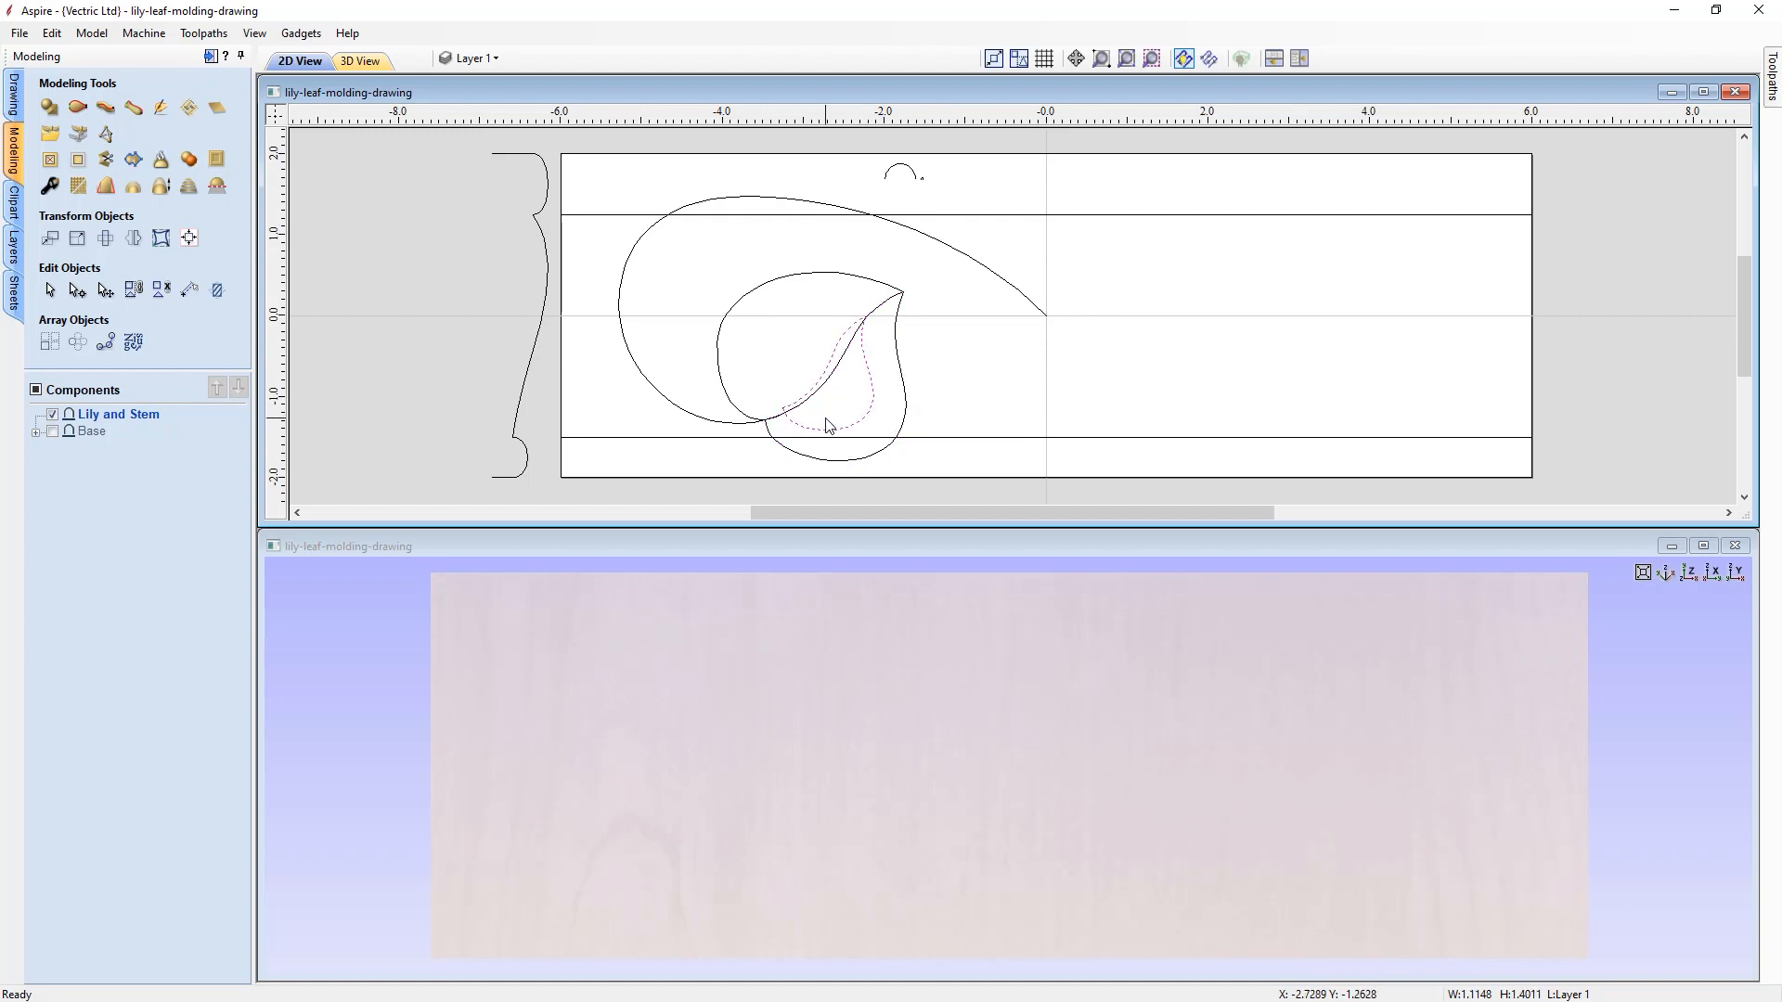
left_click(734, 411)
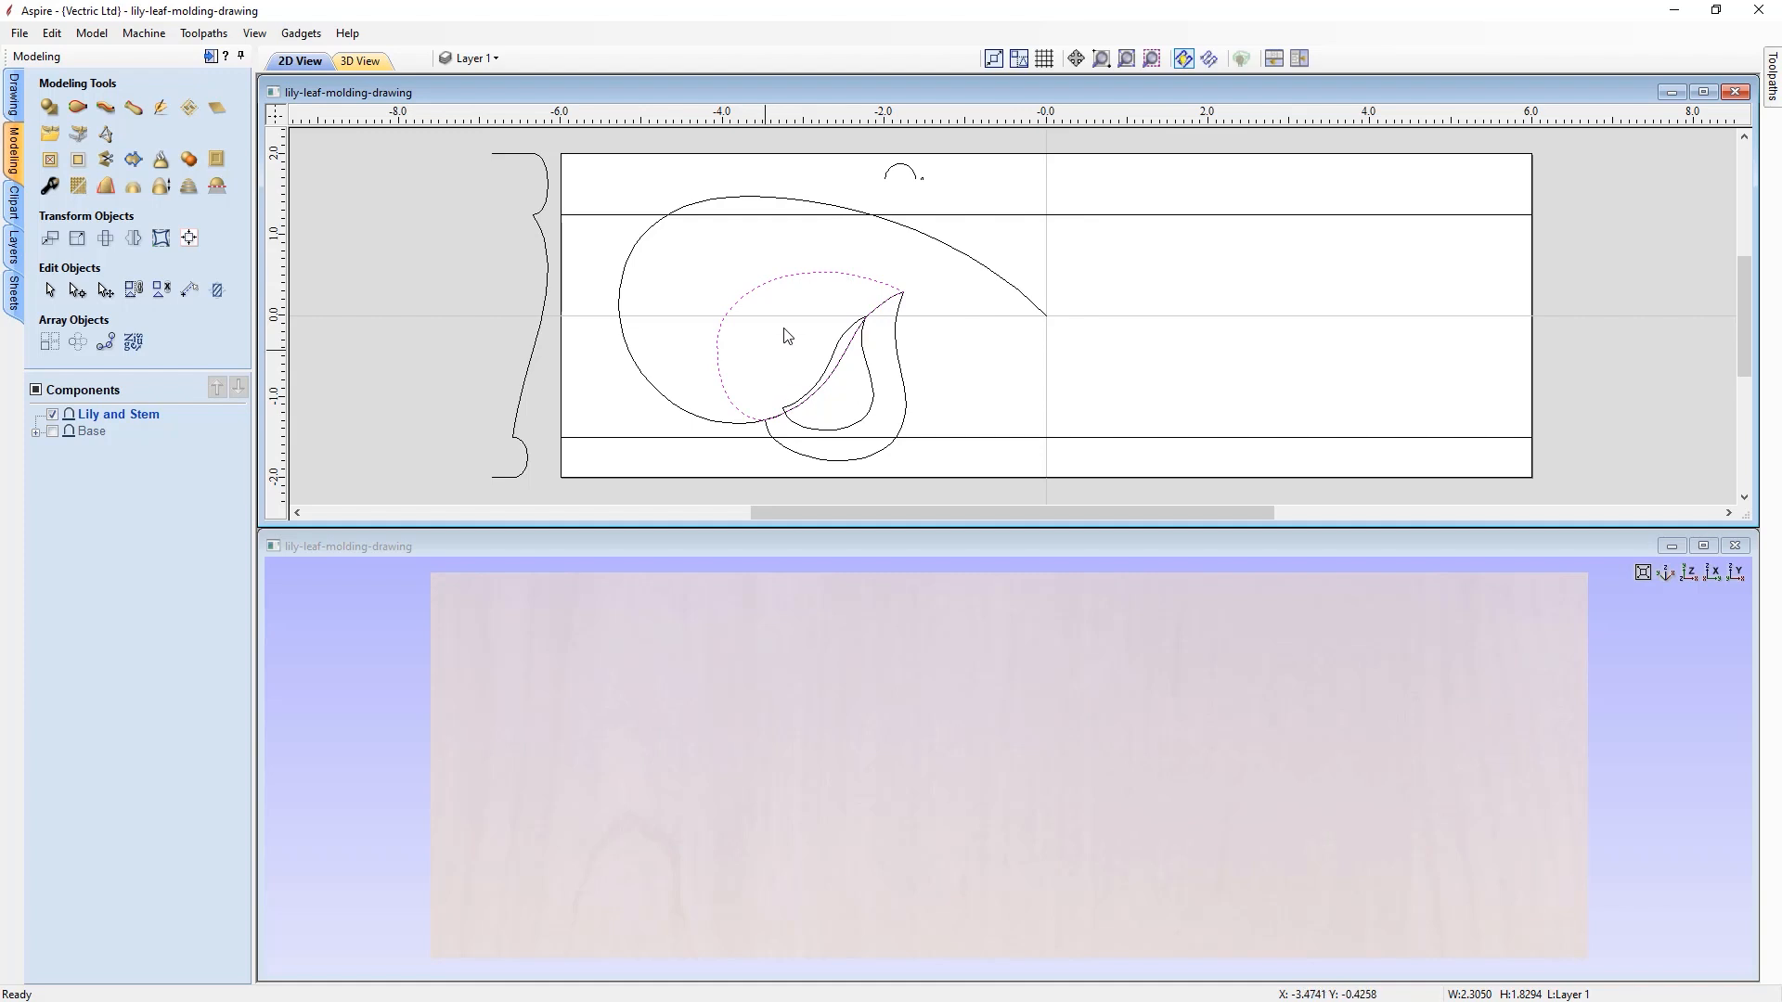
left_click(935, 378)
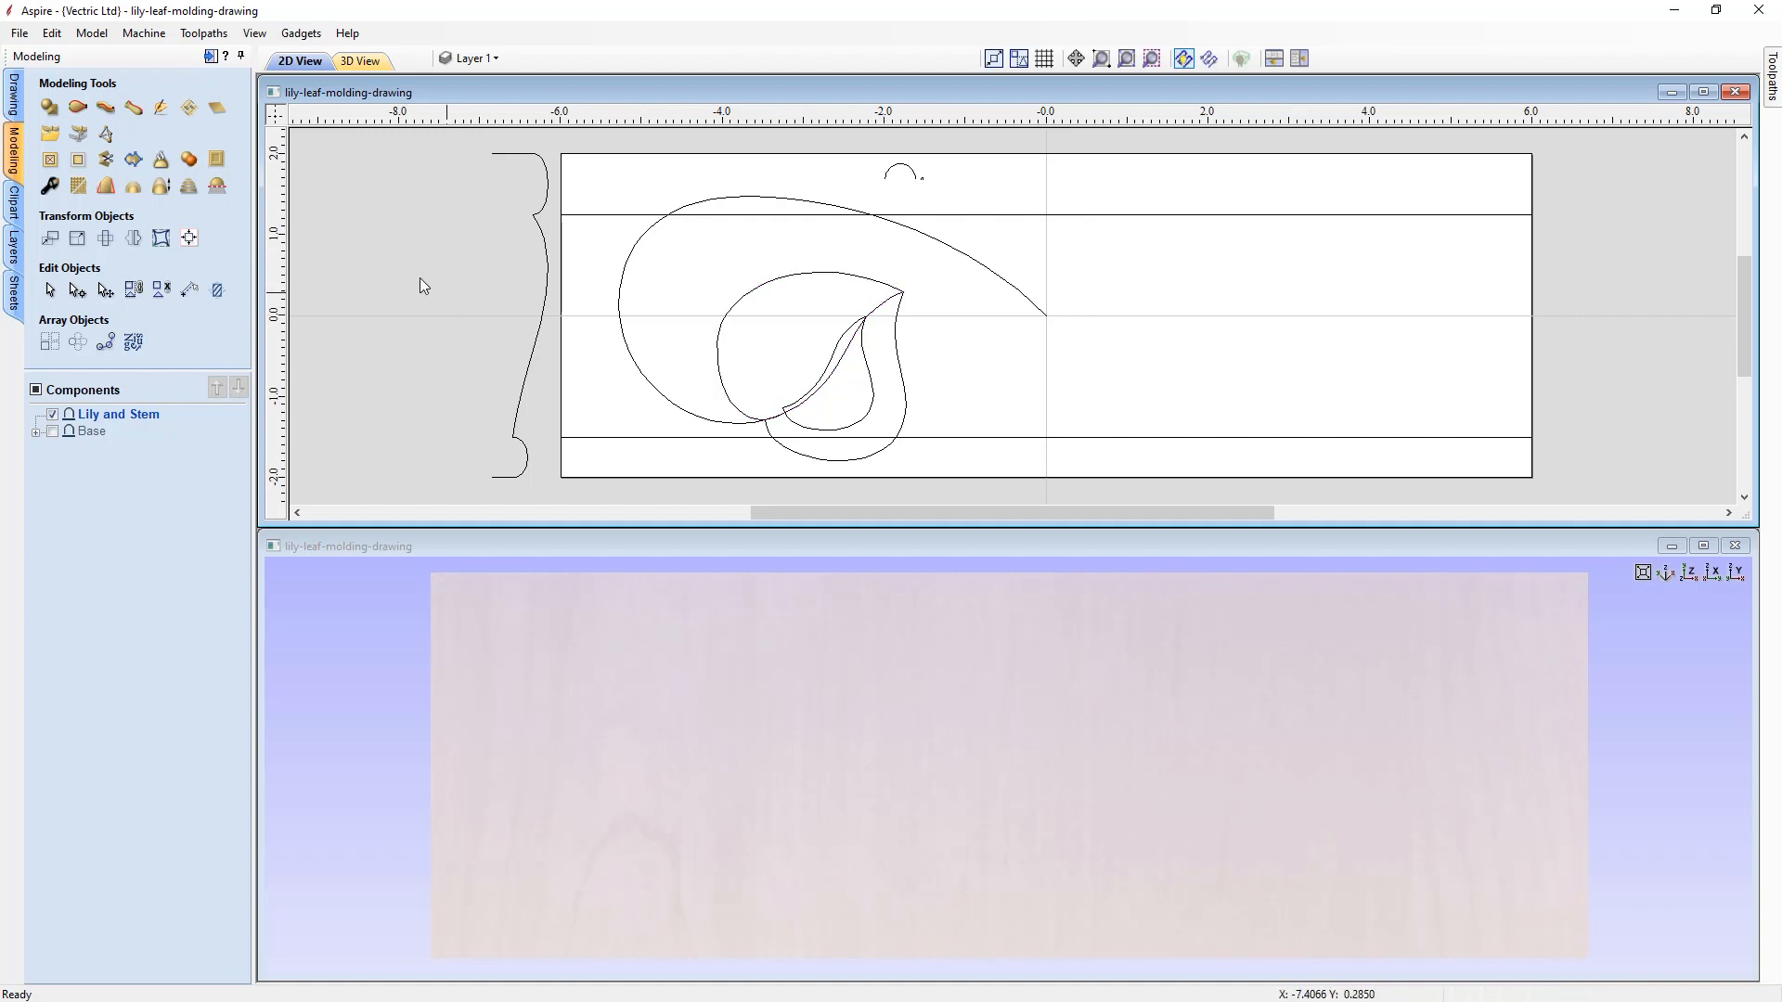
- Create a curved-profile shape from the lower outer leaf outline with a 65-degree angle
left_click(50, 108)
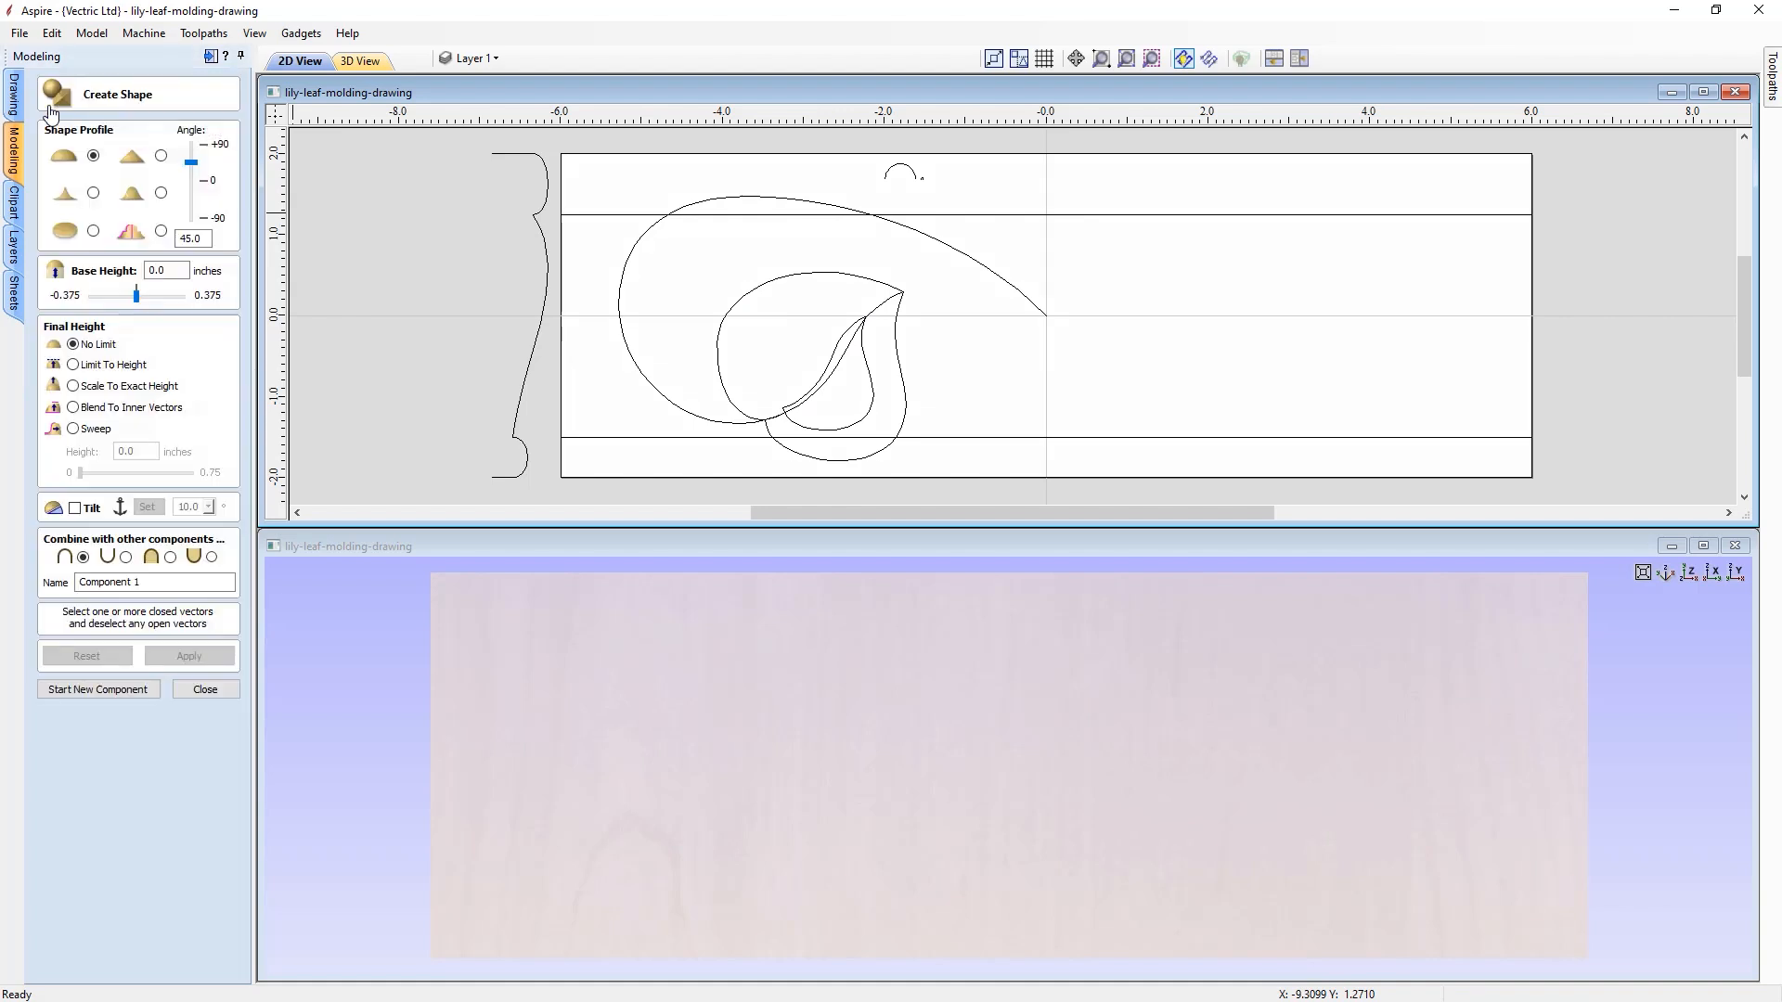
left_click(907, 408)
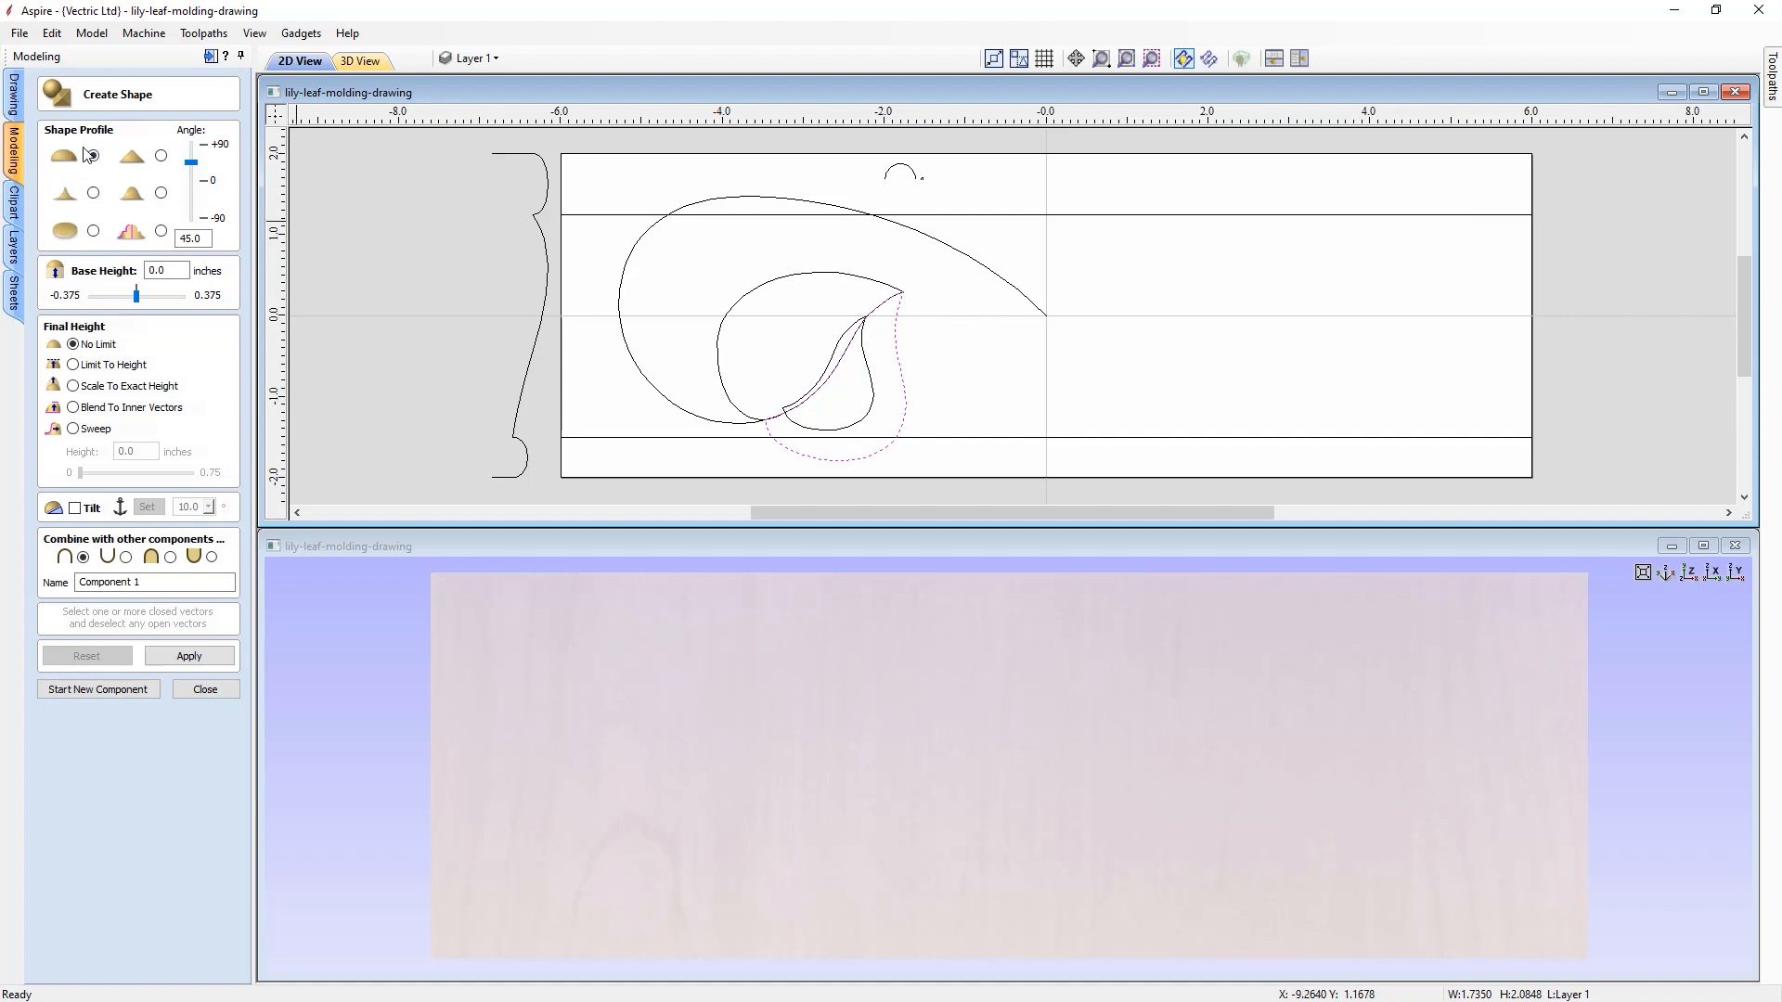
mouse_move(192, 170)
left_mouse_down()
mouse_move(193, 196)
mouse_move(194, 165)
left_mouse_up()
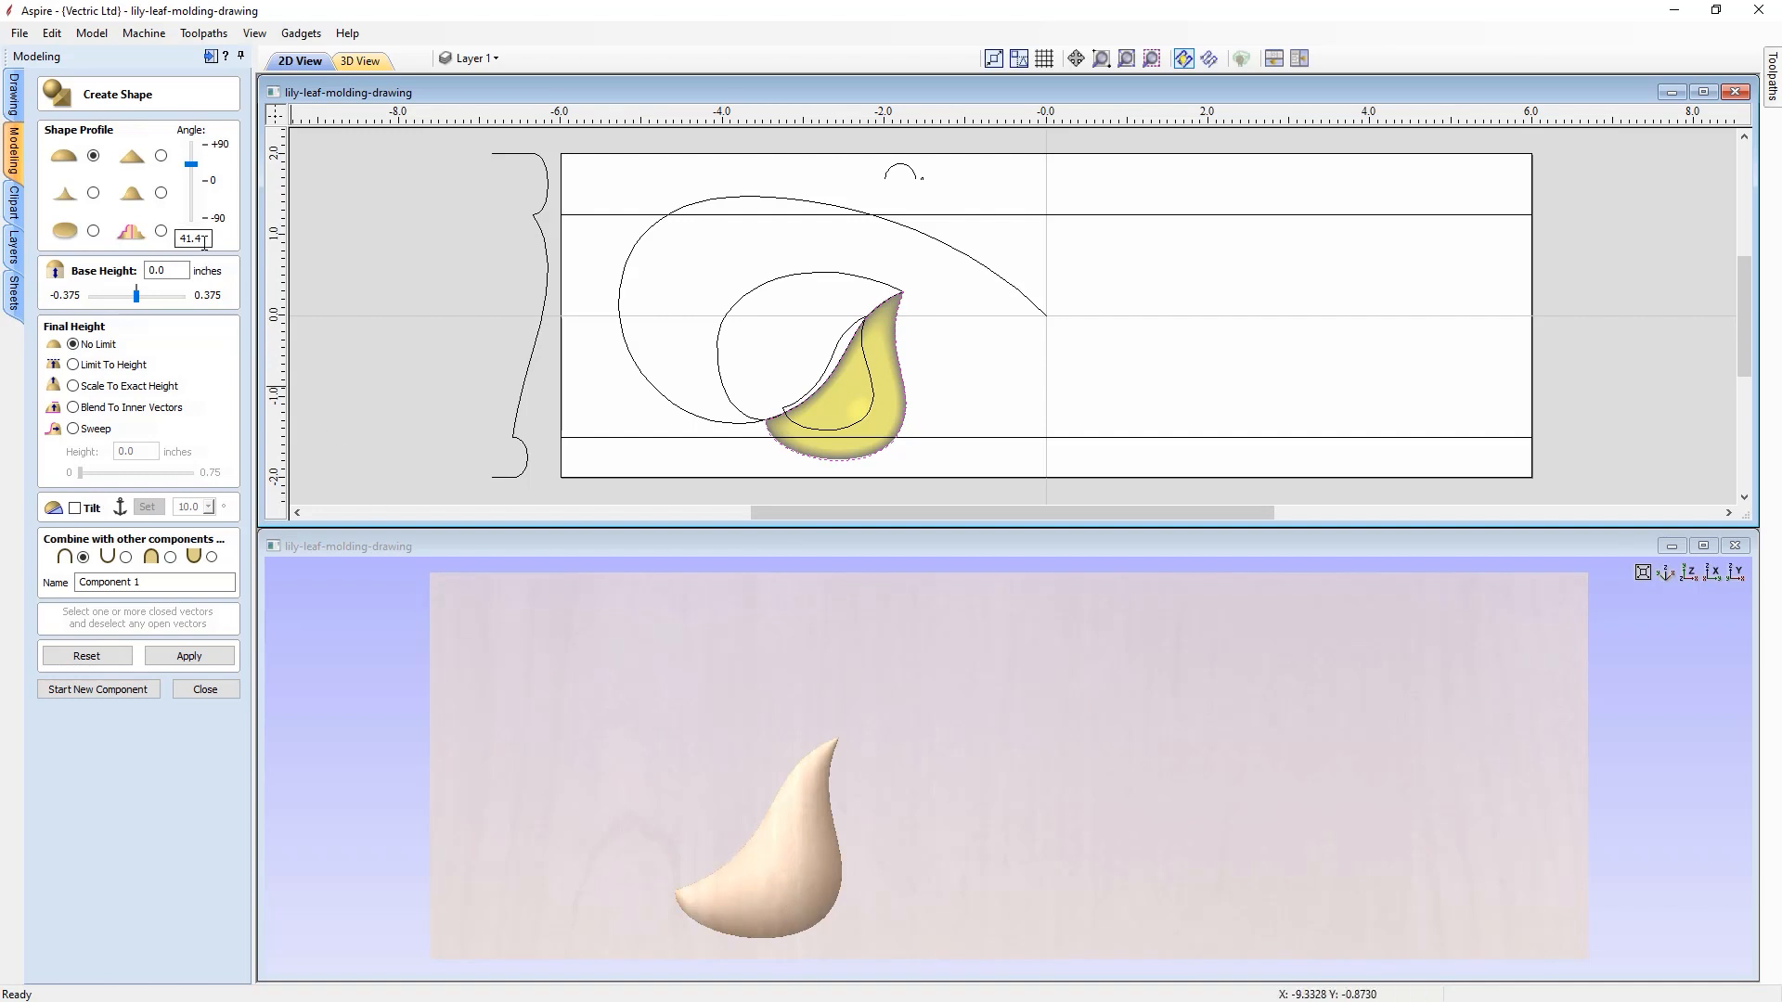
left_click_drag(205, 243, 175, 242)
type("65")
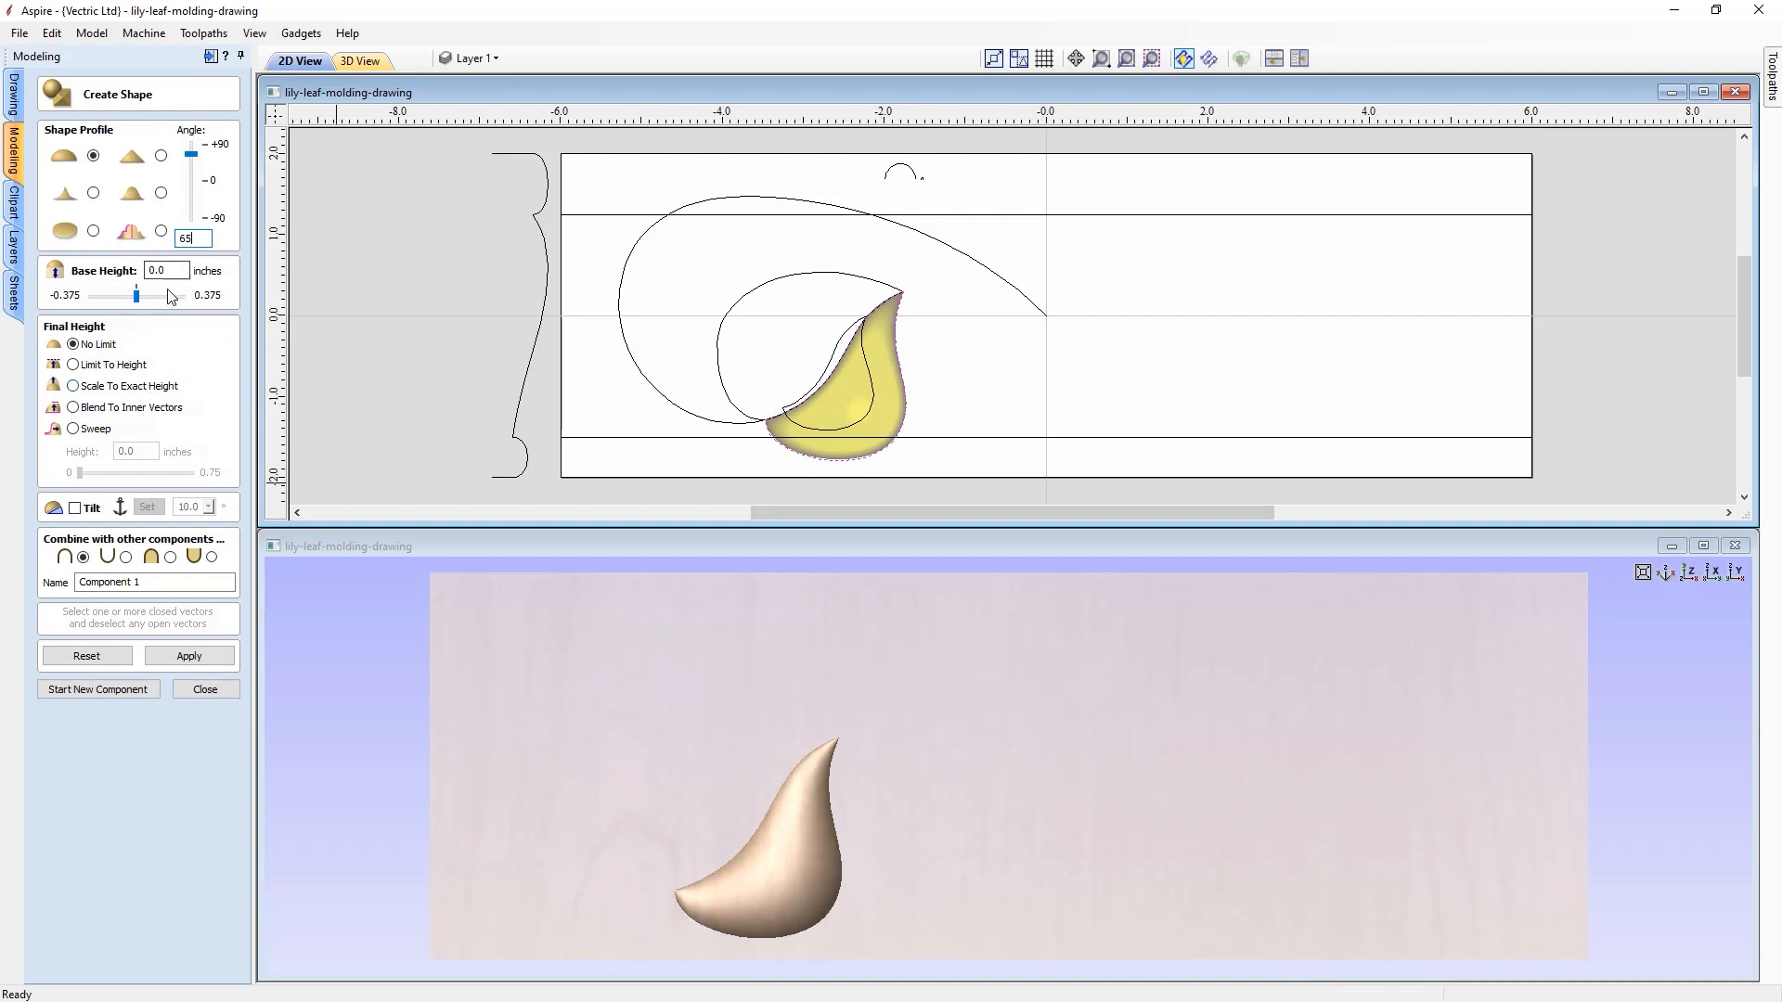
left_click(149, 313)
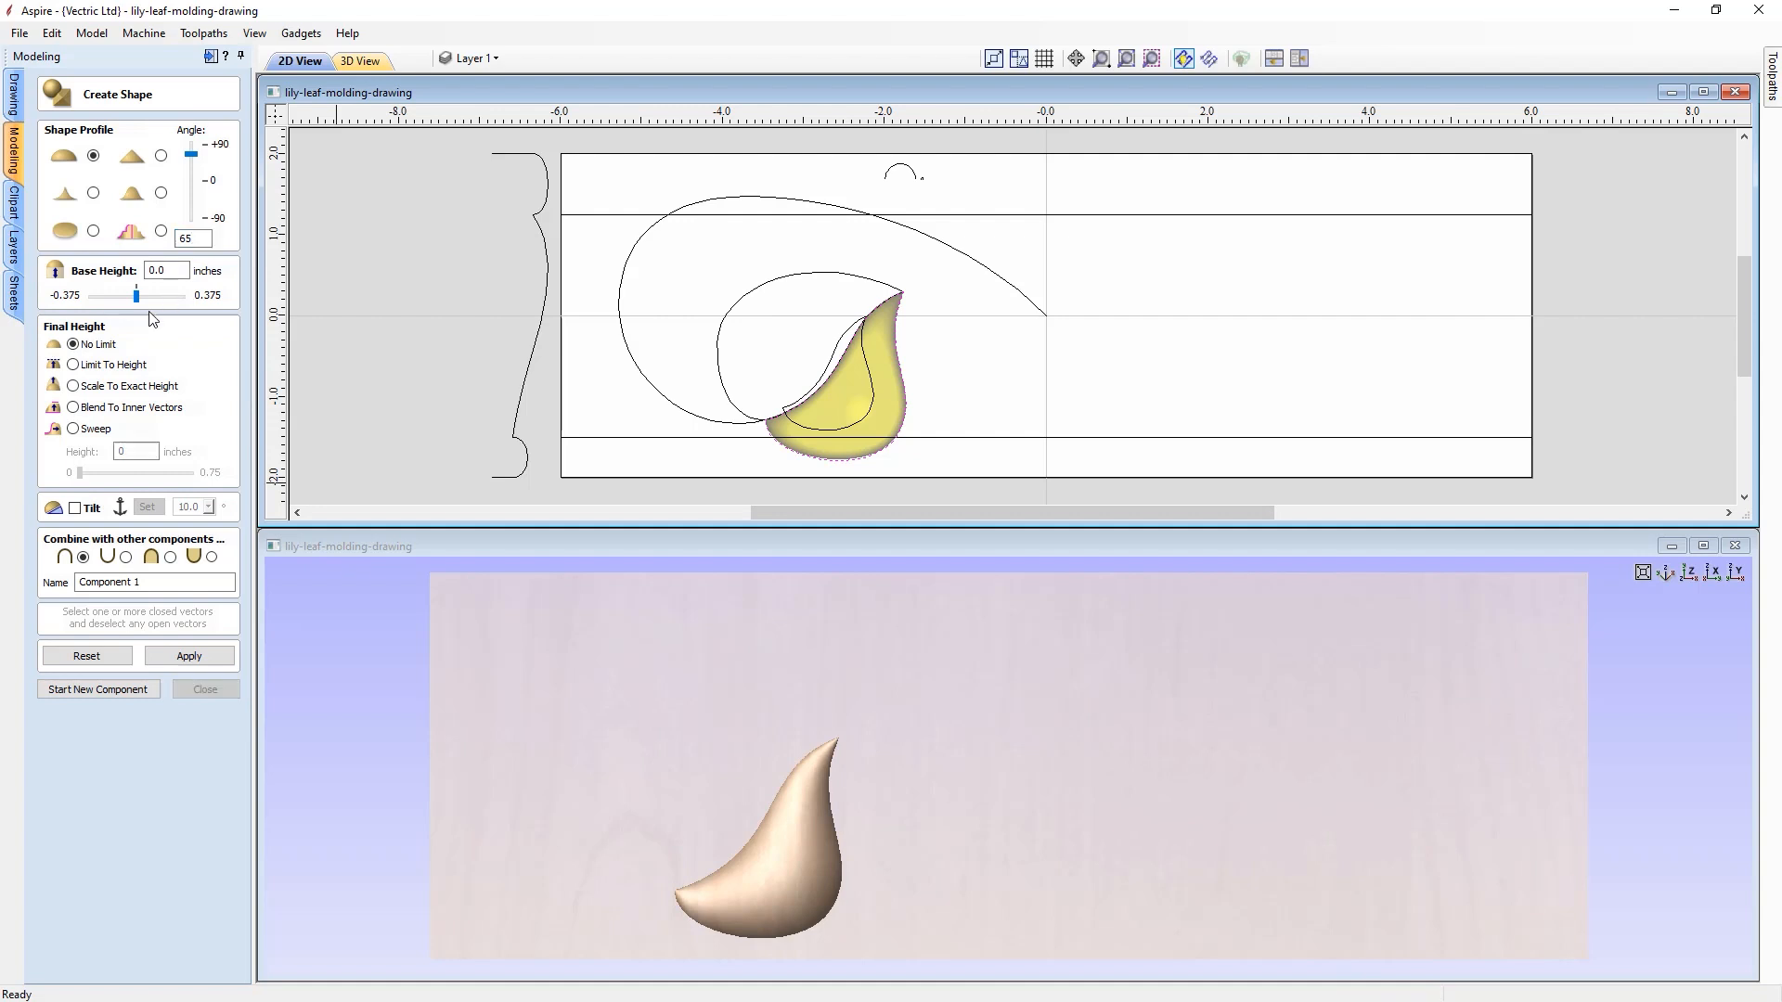
- Scale the lower leaf shape to an exact height of 0.15 inches and check its form in 3D
left_click(78, 387)
double_click(129, 452)
type(".15")
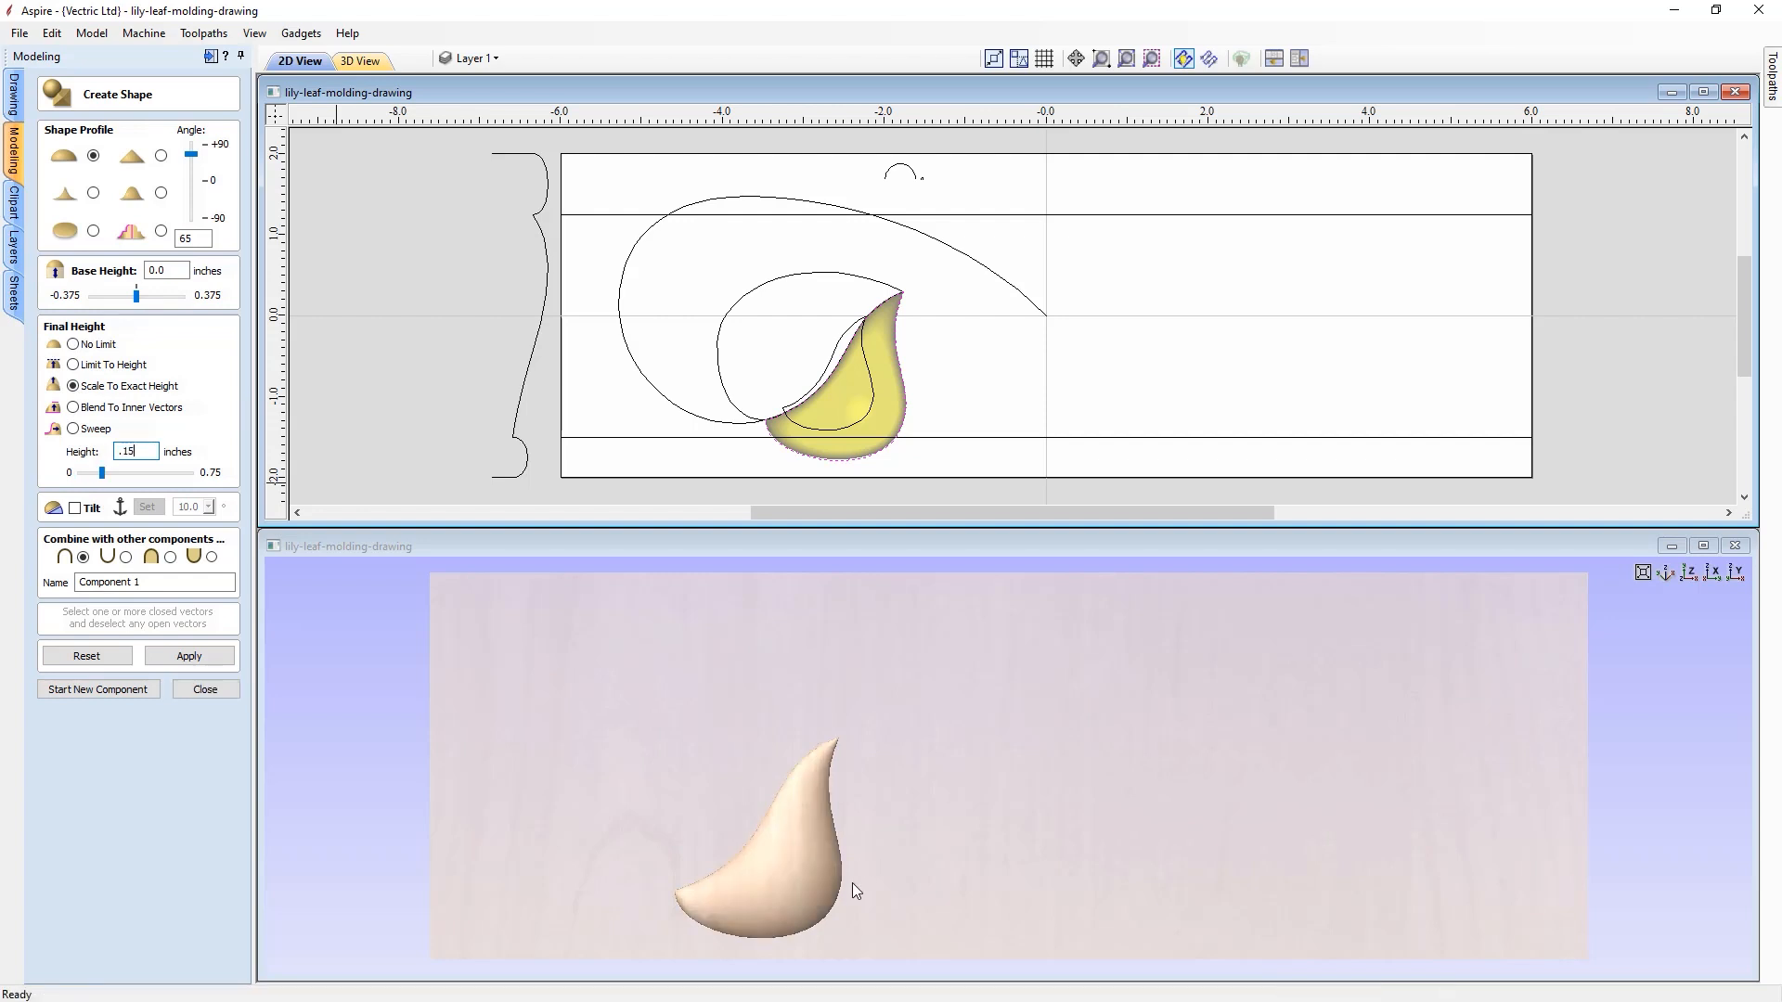
left_click(884, 907)
left_click_drag(883, 902, 906, 813)
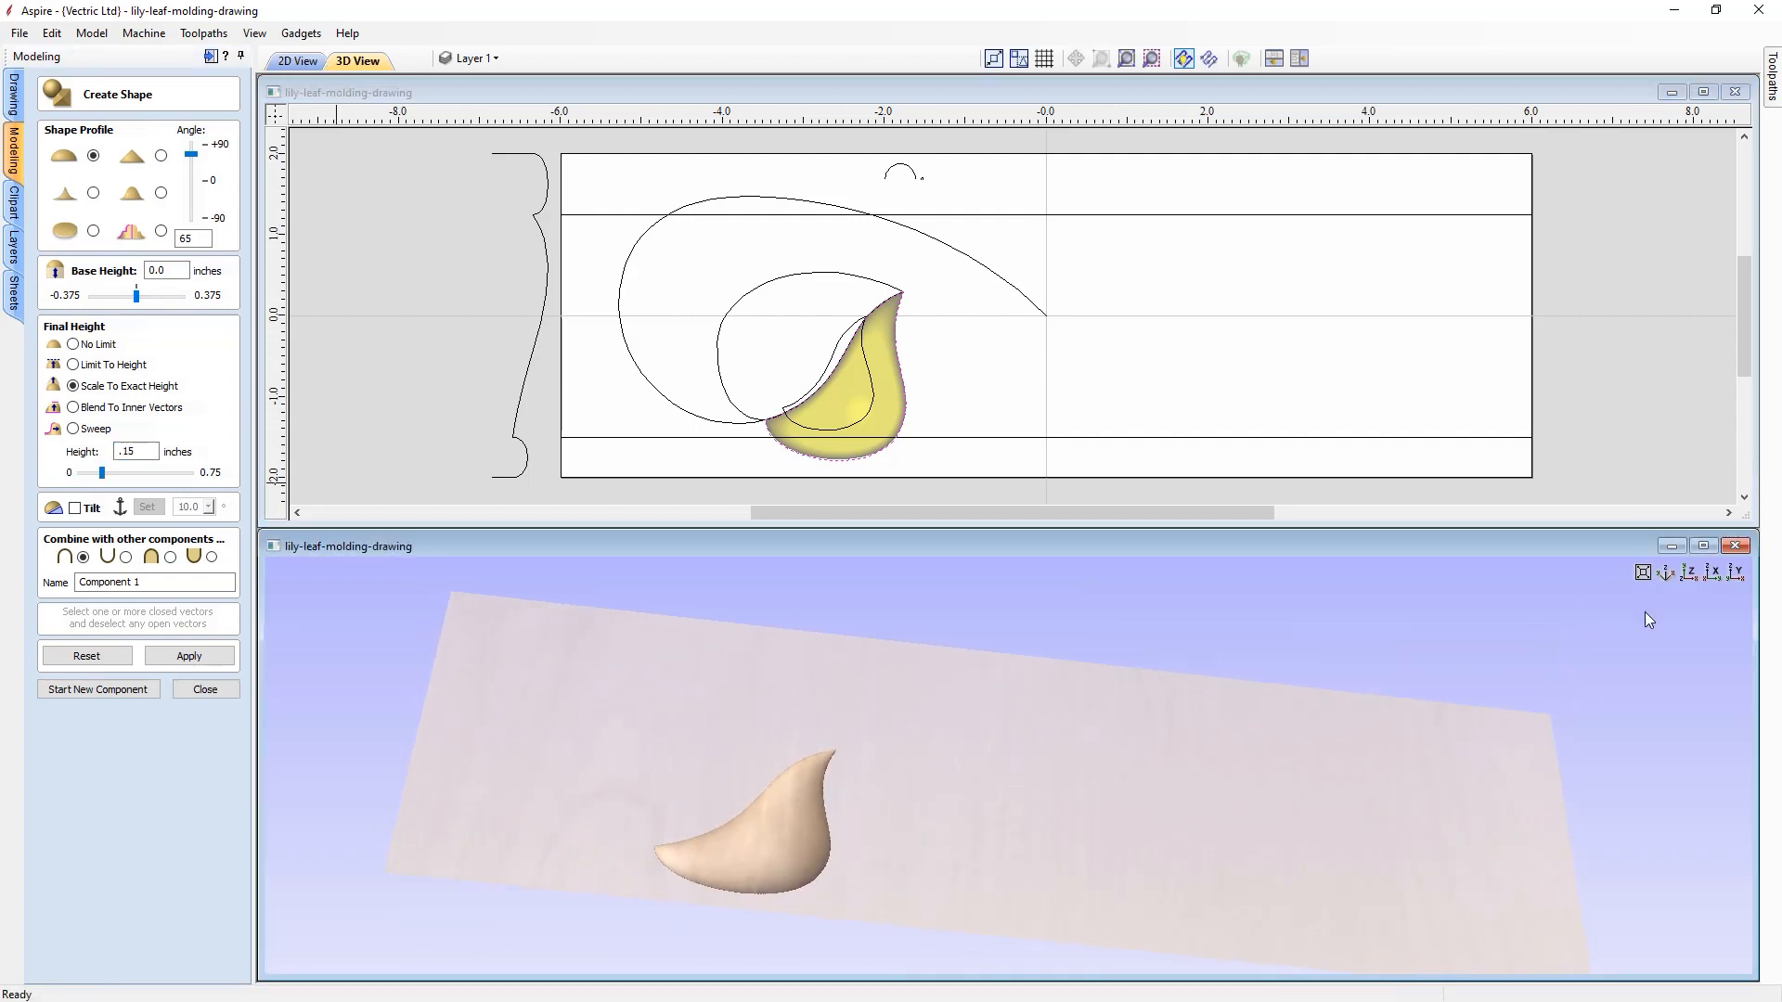
left_click(1691, 573)
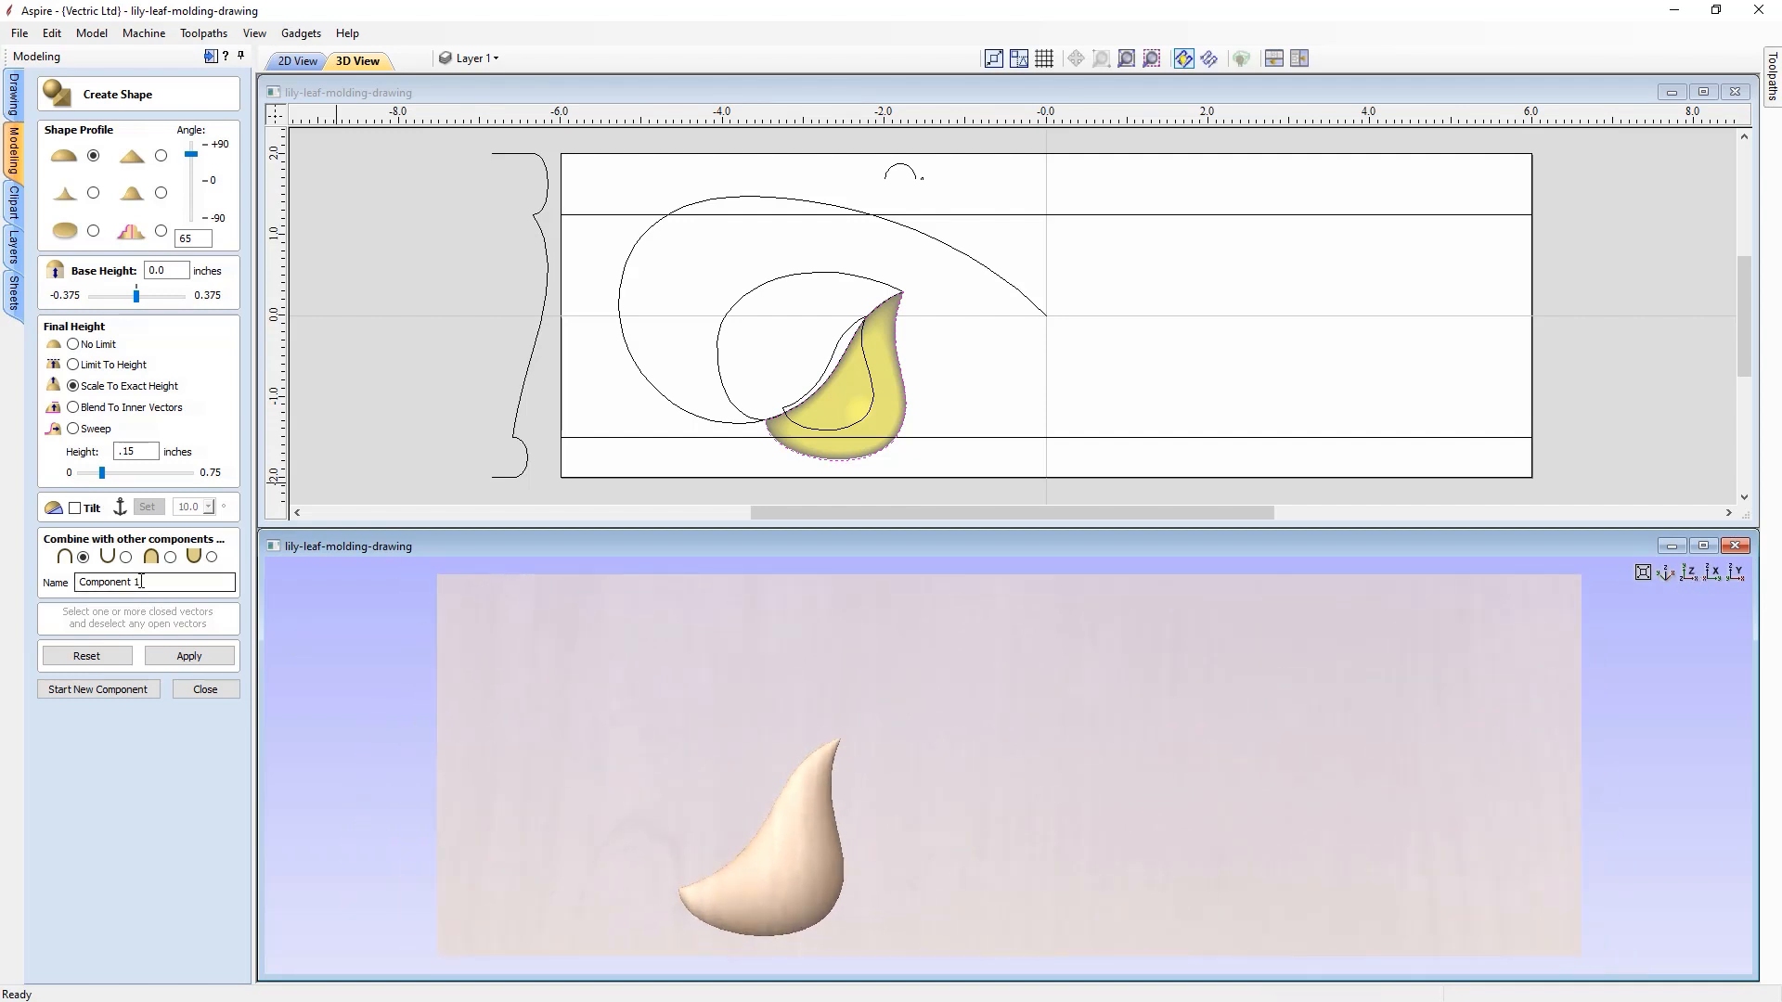
- Name the component Bottom Leaf and start a new component
left_click_drag(141, 582, 59, 581)
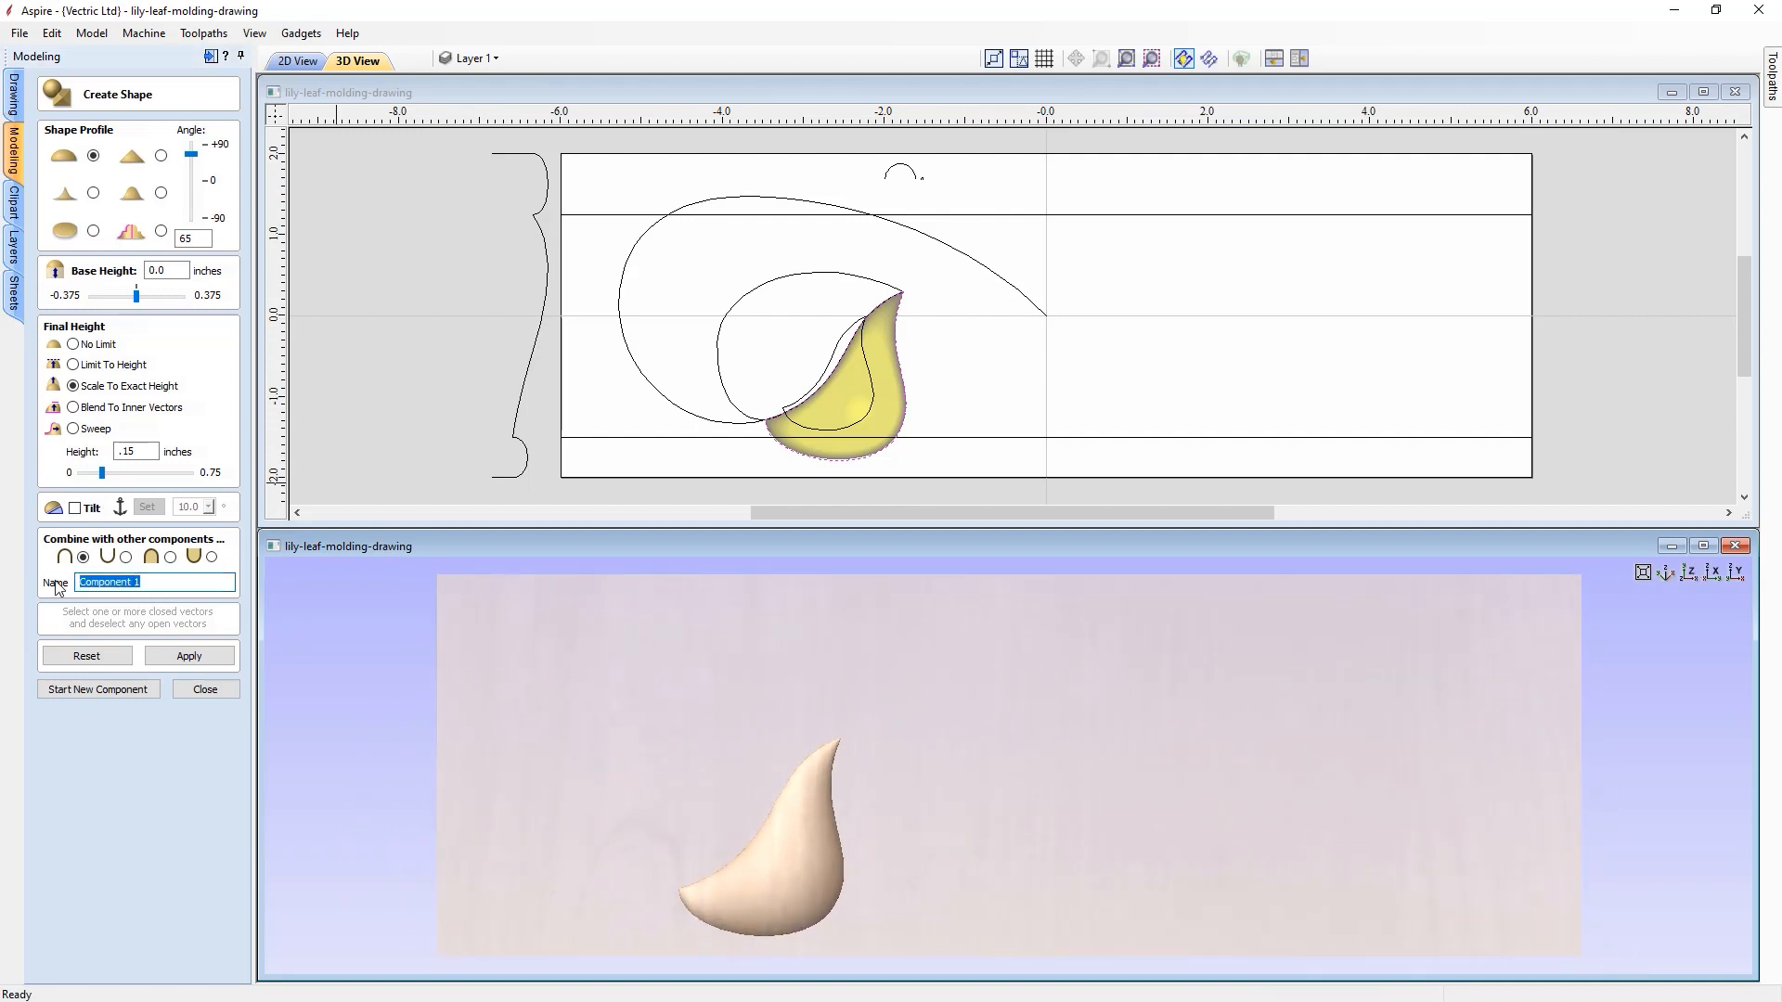
type("Bo")
left_click(104, 691)
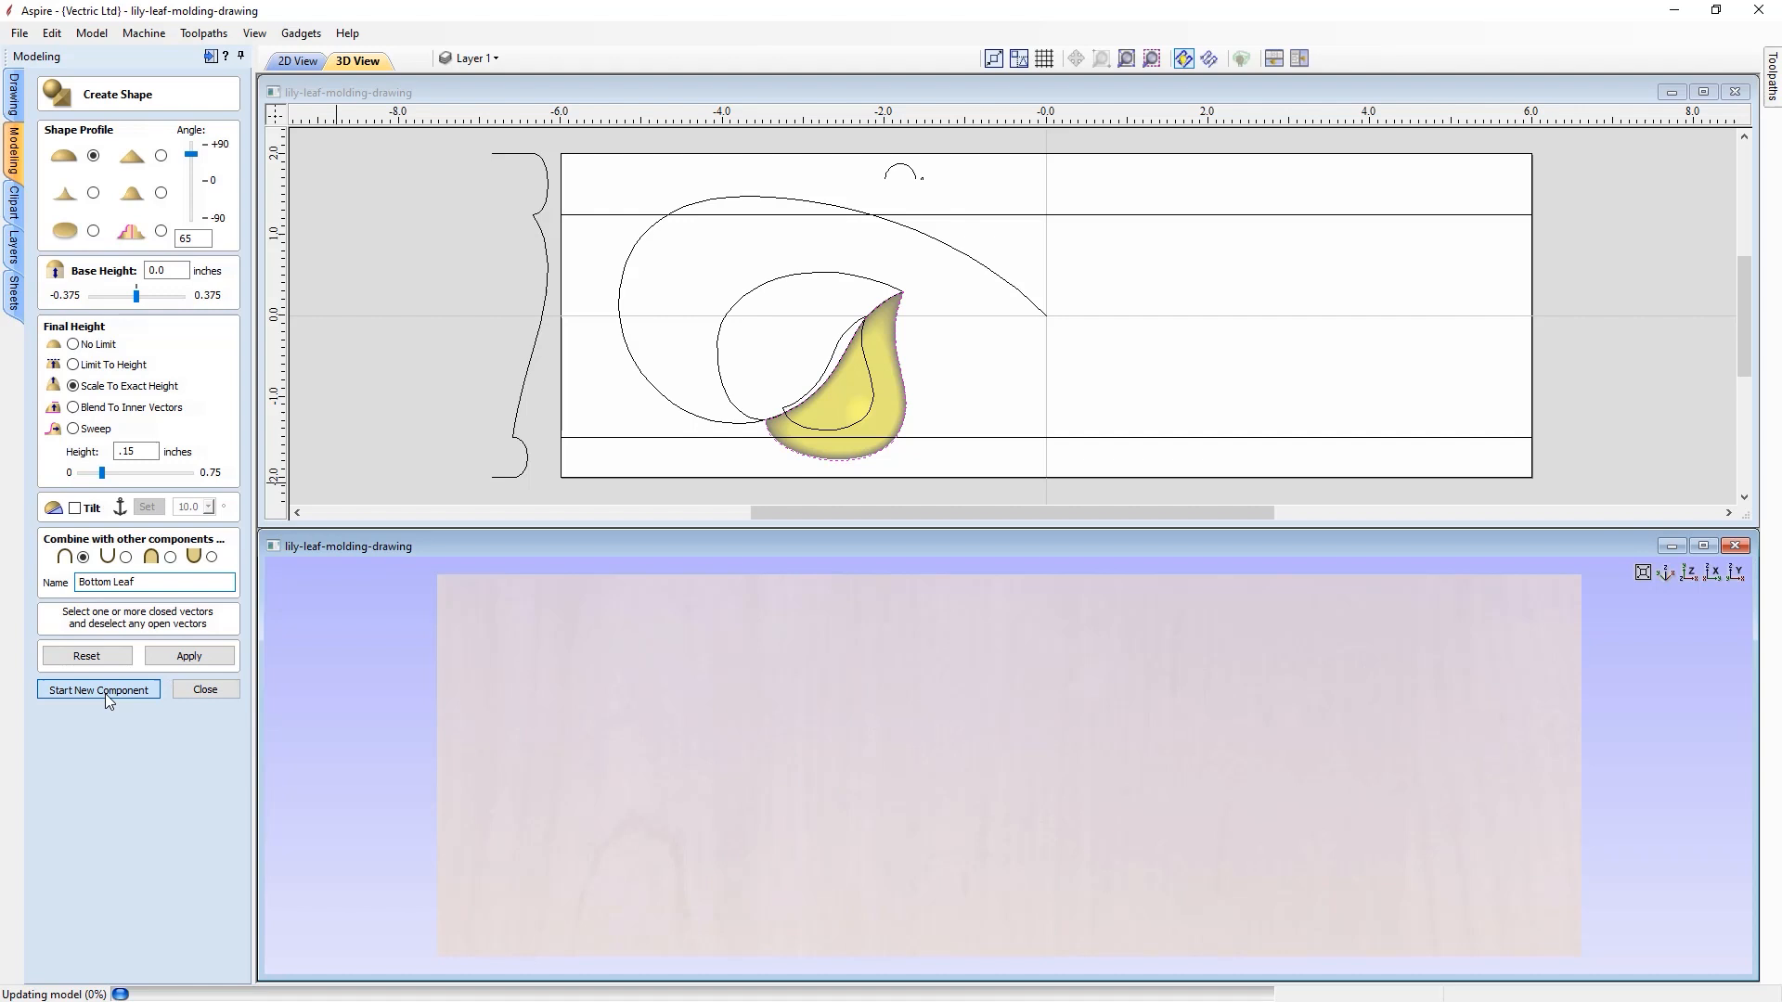
- Select the inner outline of the lower leaf and set its shape to a 0.1-inch exact height in Subtract mode
left_click(870, 421)
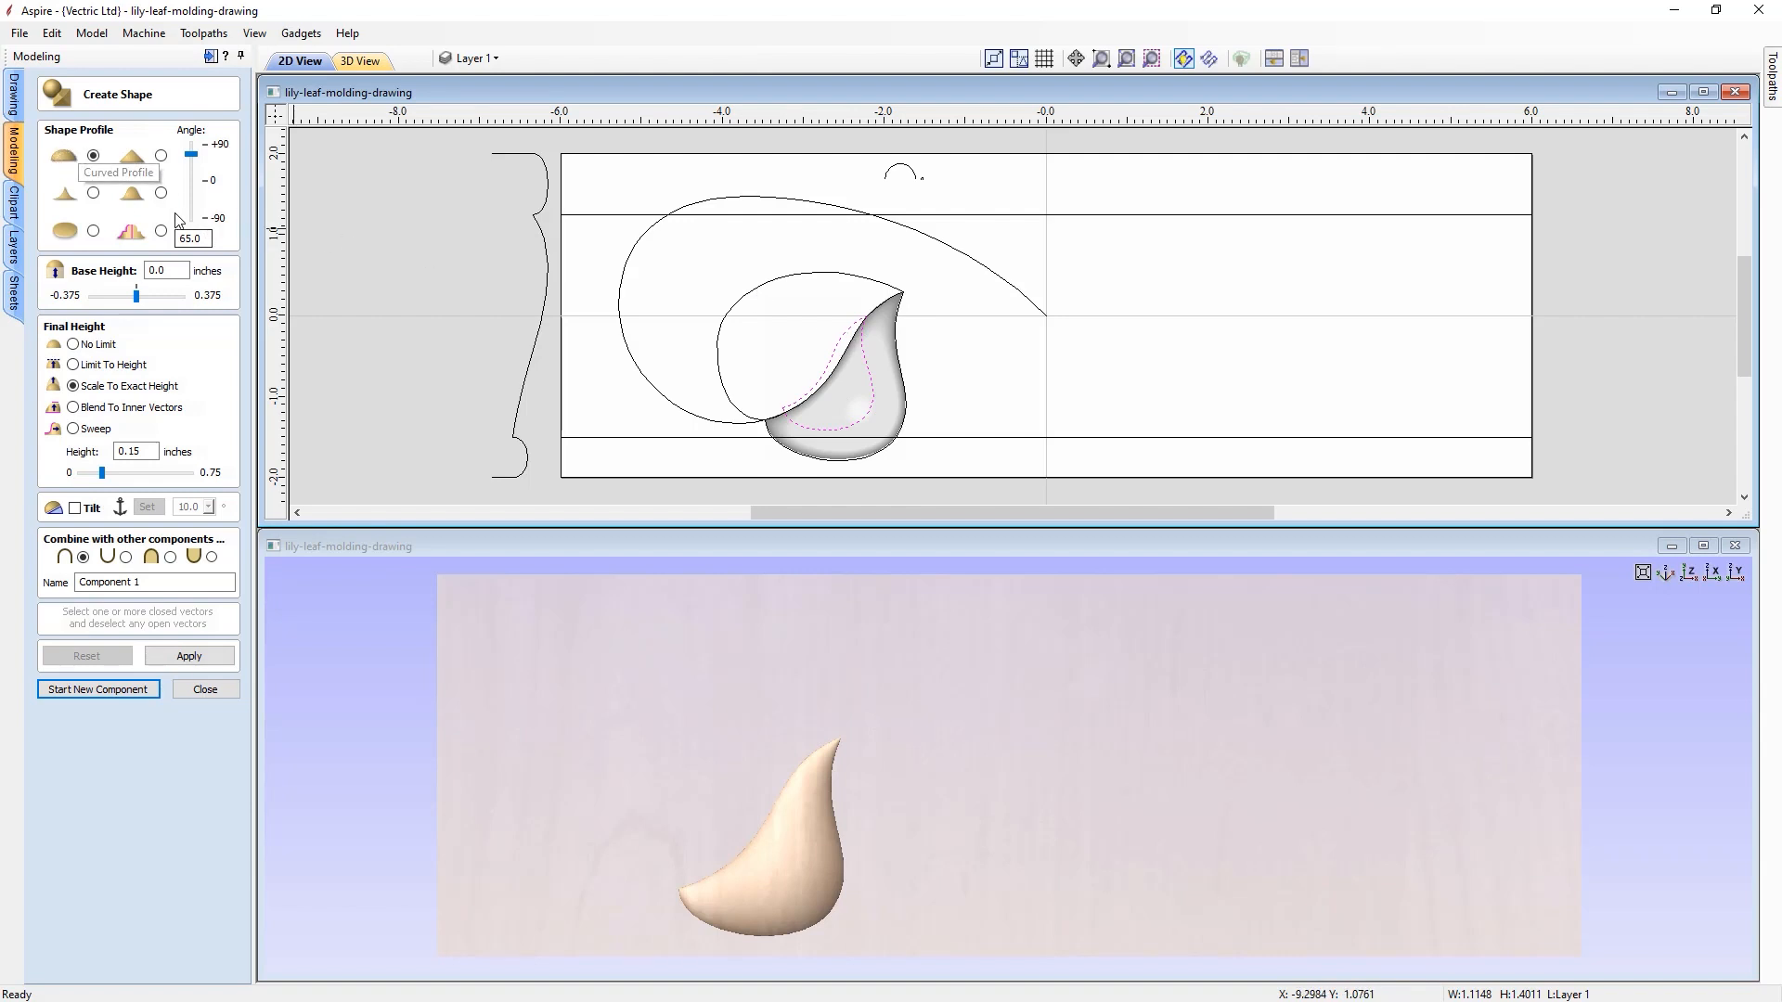
left_click(139, 450)
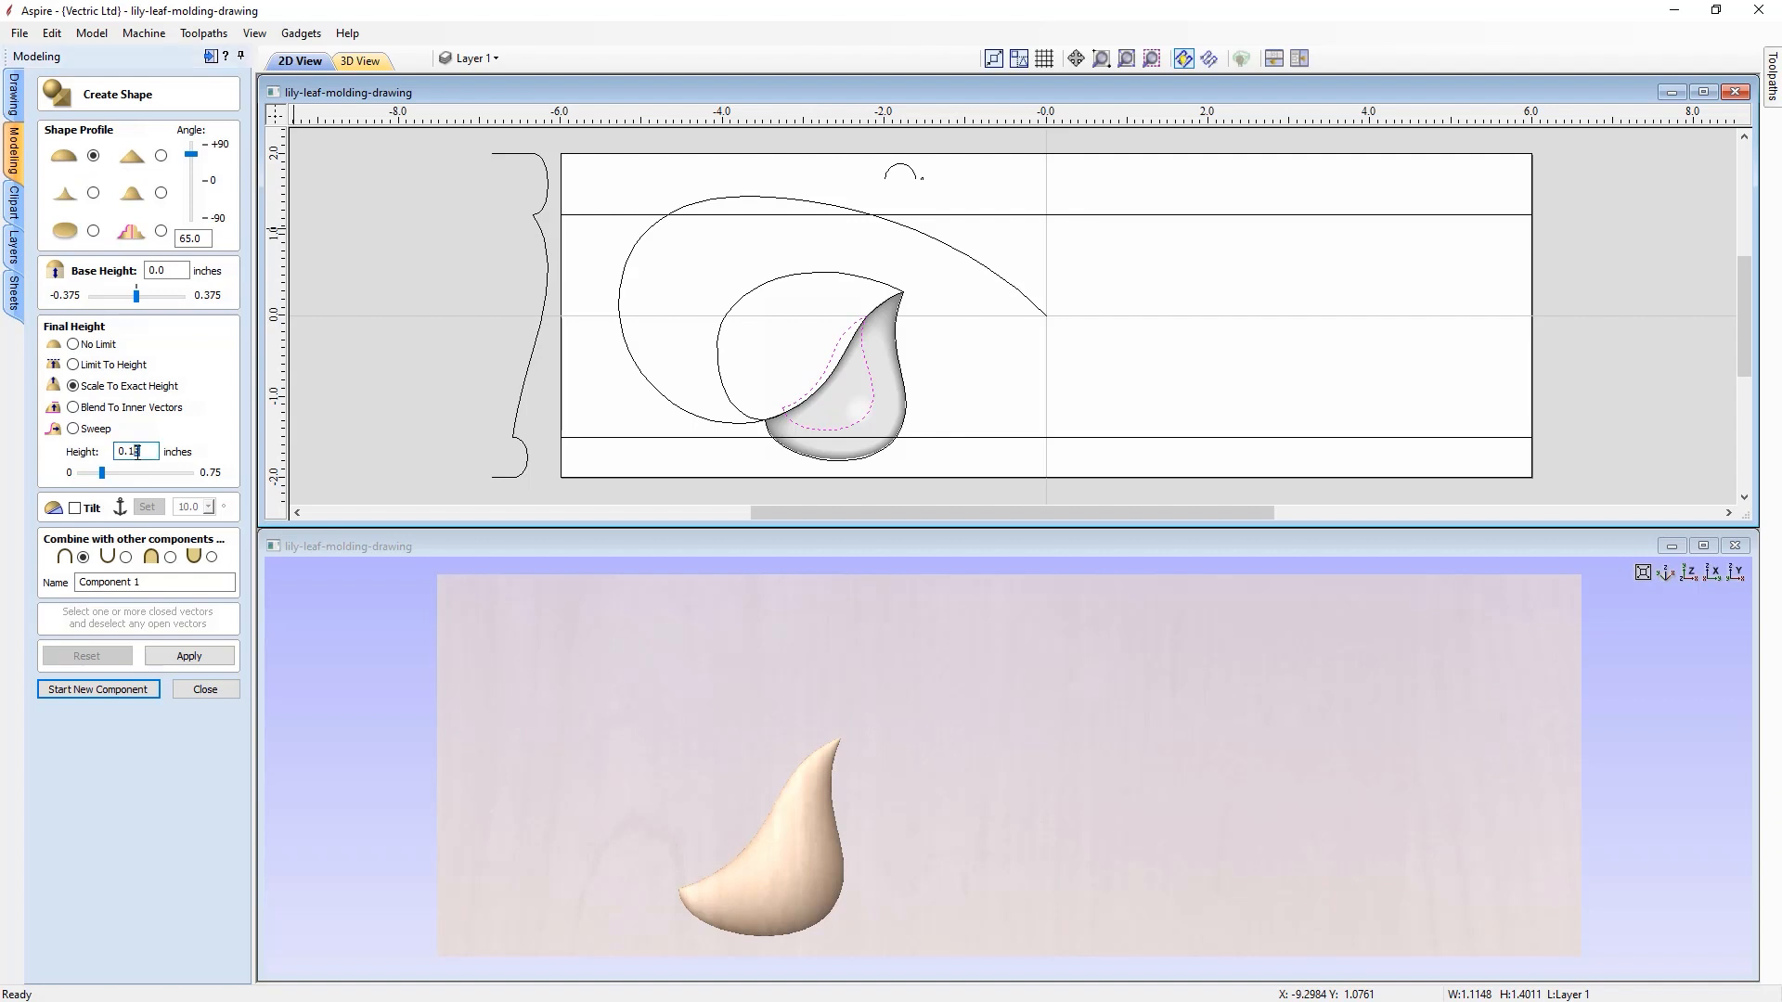
key("BackSpace")
left_click(126, 557)
- Apply the subtracted shape as a component named Inner Leaf and inspect the recess in 3D
left_click_drag(142, 581, 72, 581)
type("Inner Leaf")
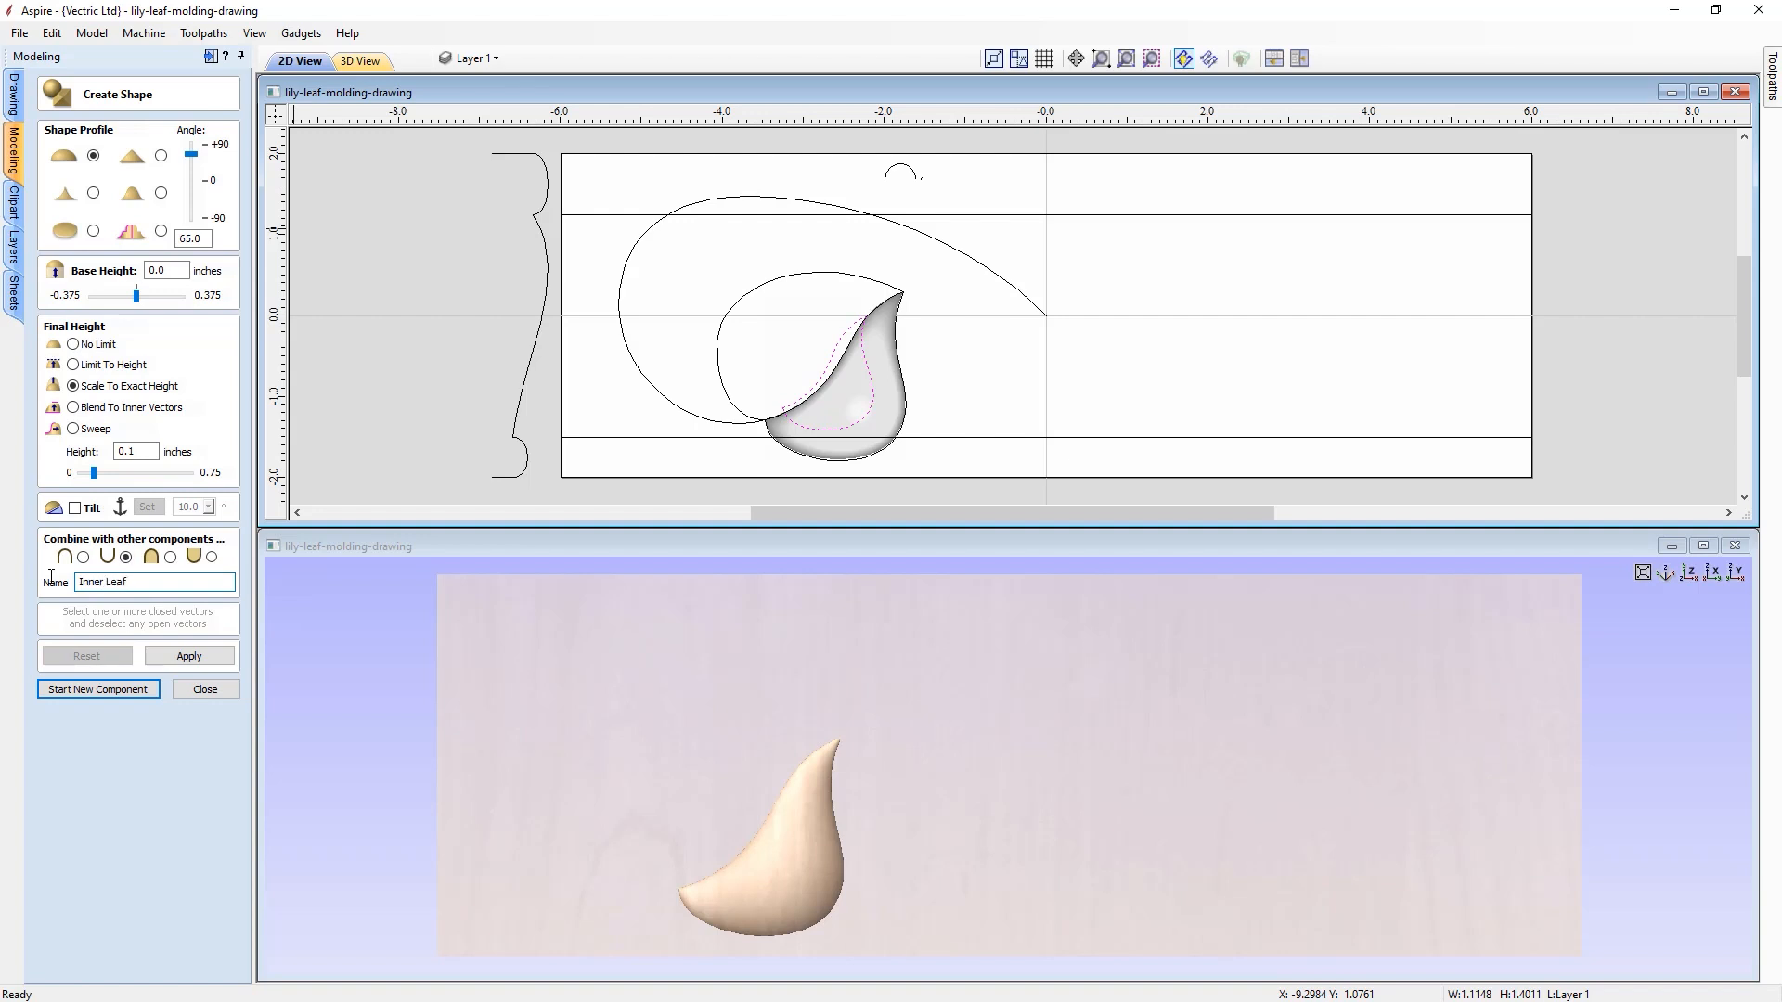
left_click(193, 655)
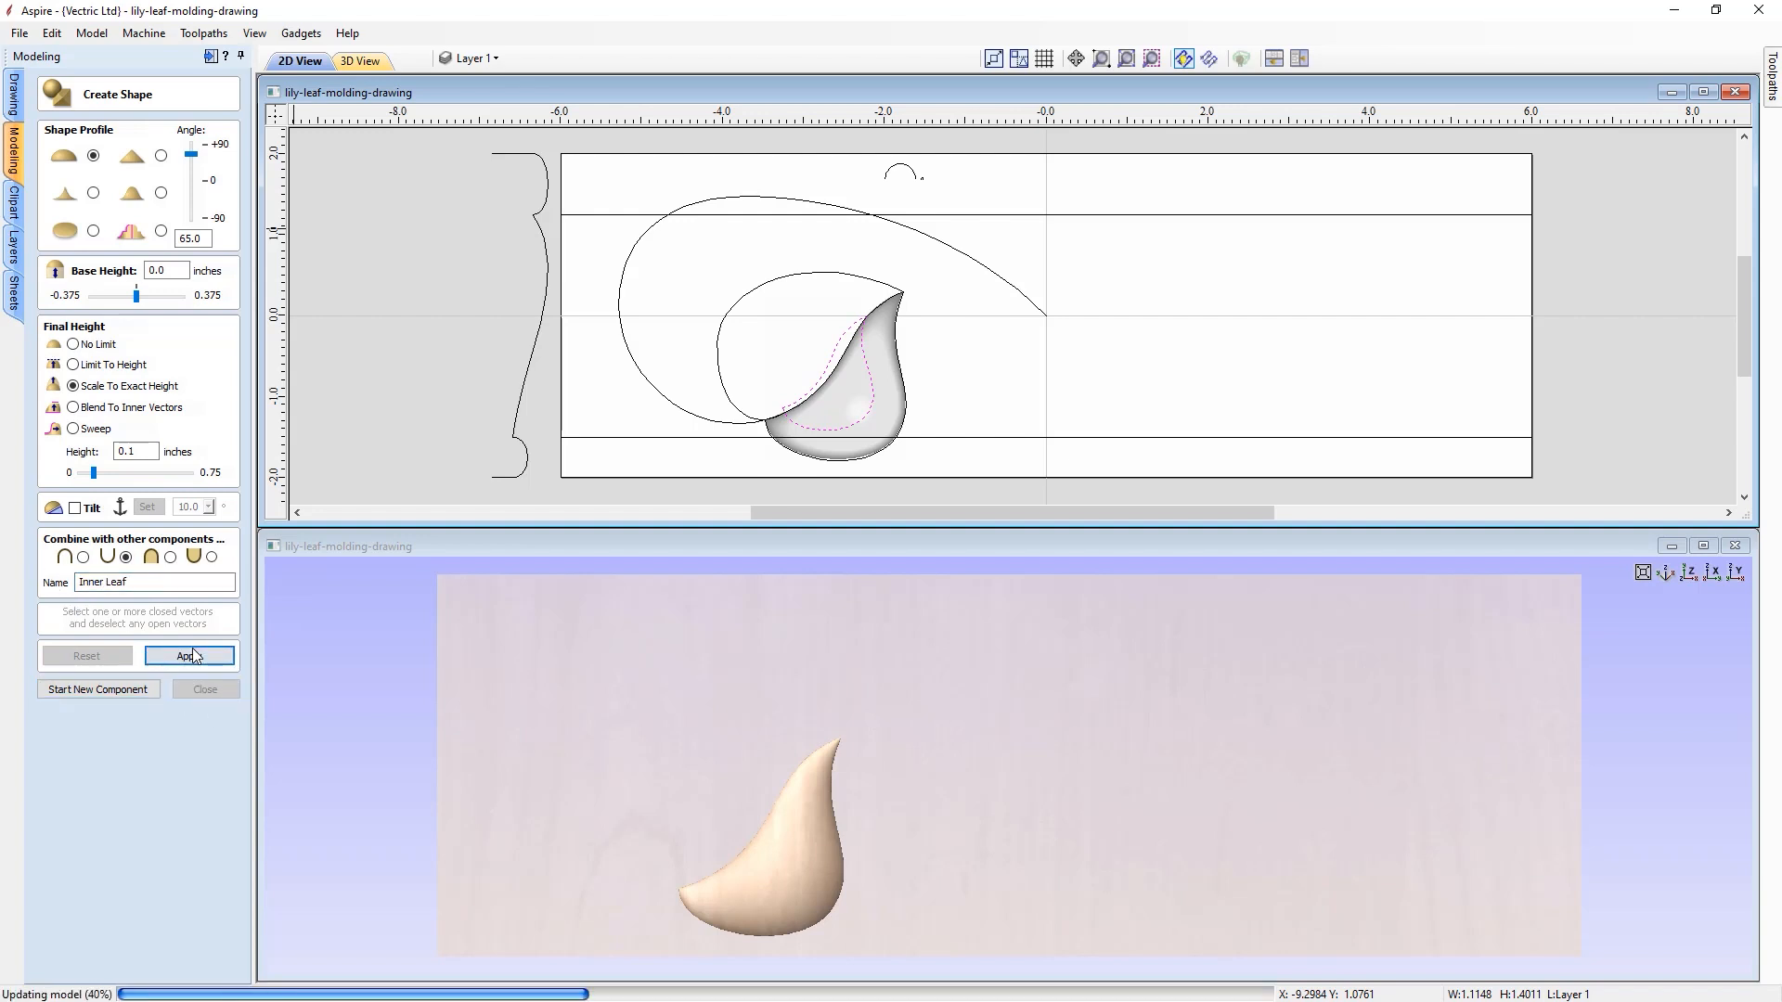
left_click_drag(928, 917, 783, 782)
left_click_drag(943, 883, 1020, 863)
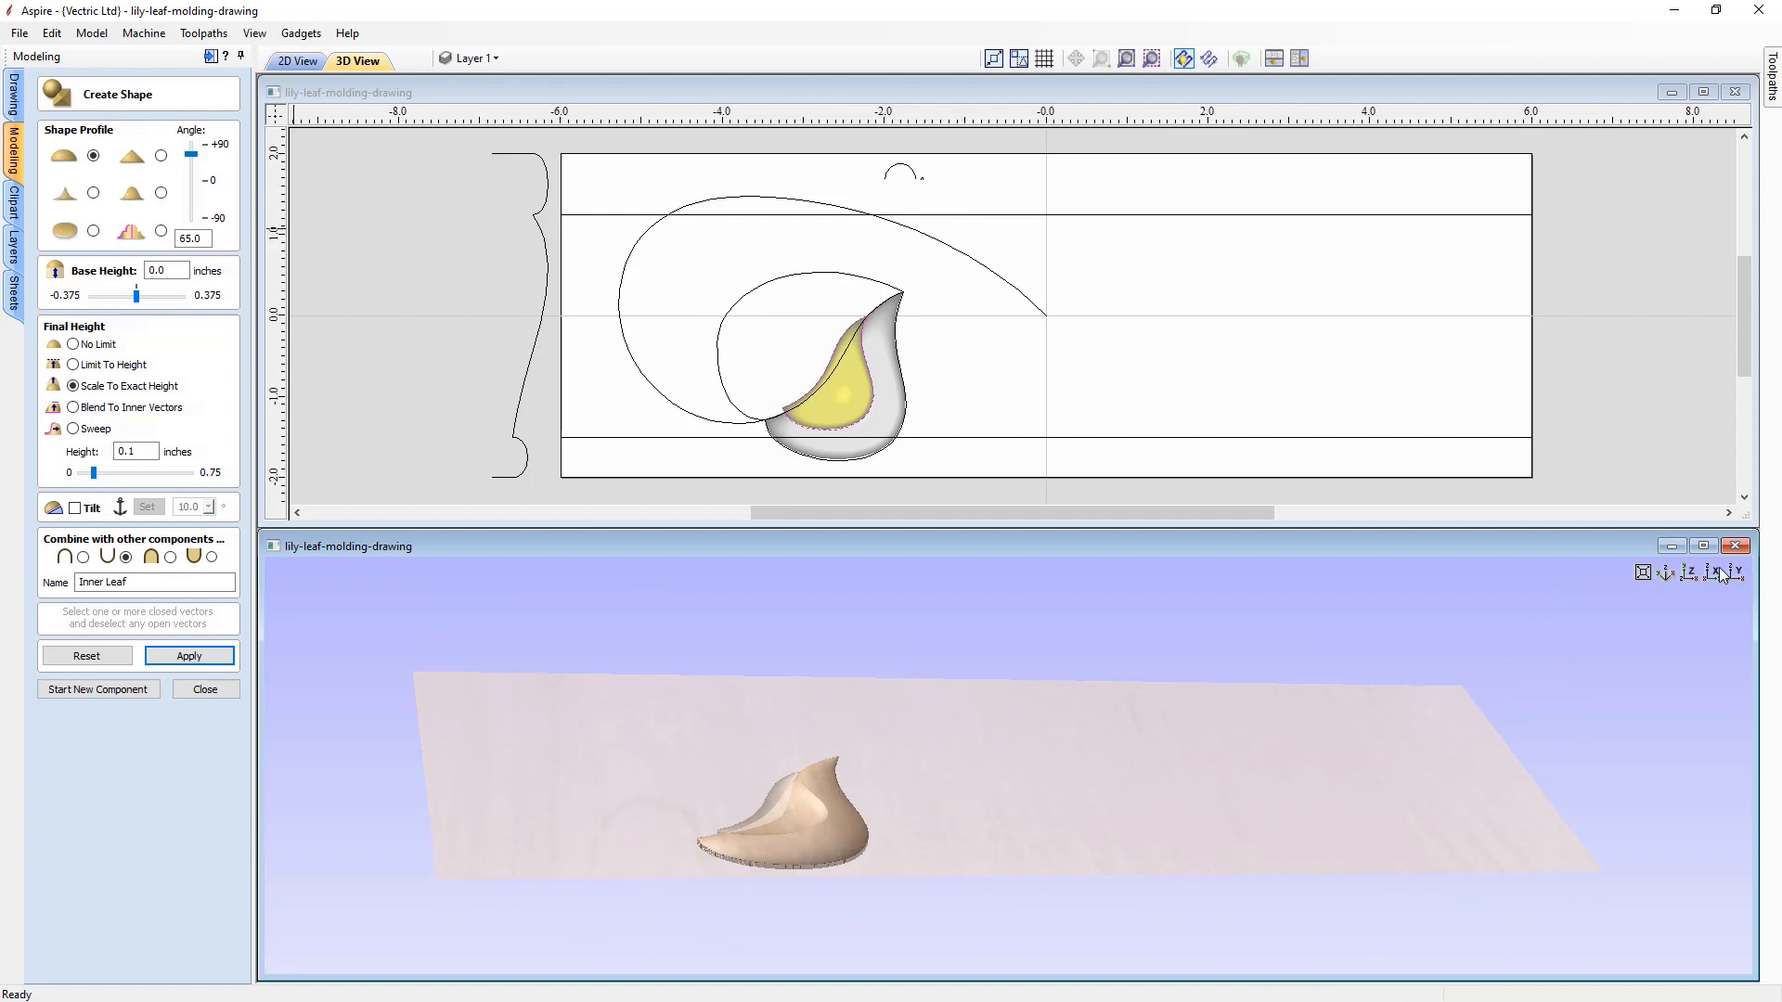
left_click(1691, 573)
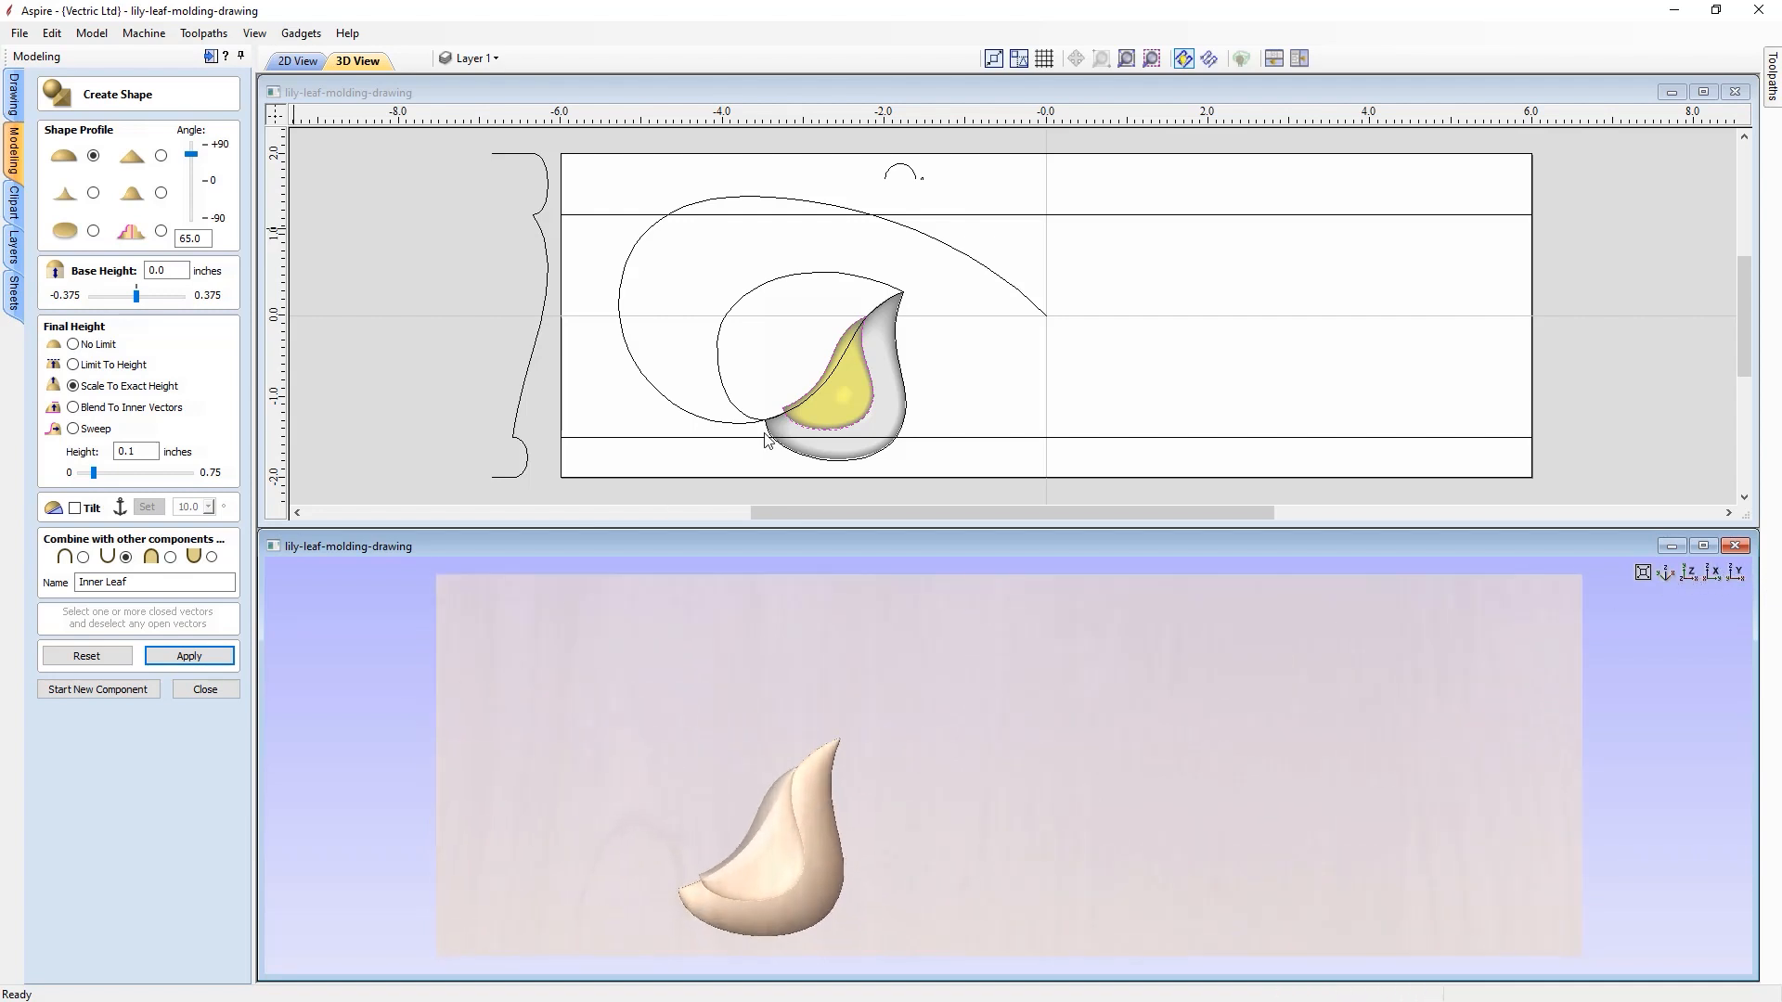
- Start a new component from the upper leaf outline with a 0.15-inch exact height in Merge mode
left_click(102, 690)
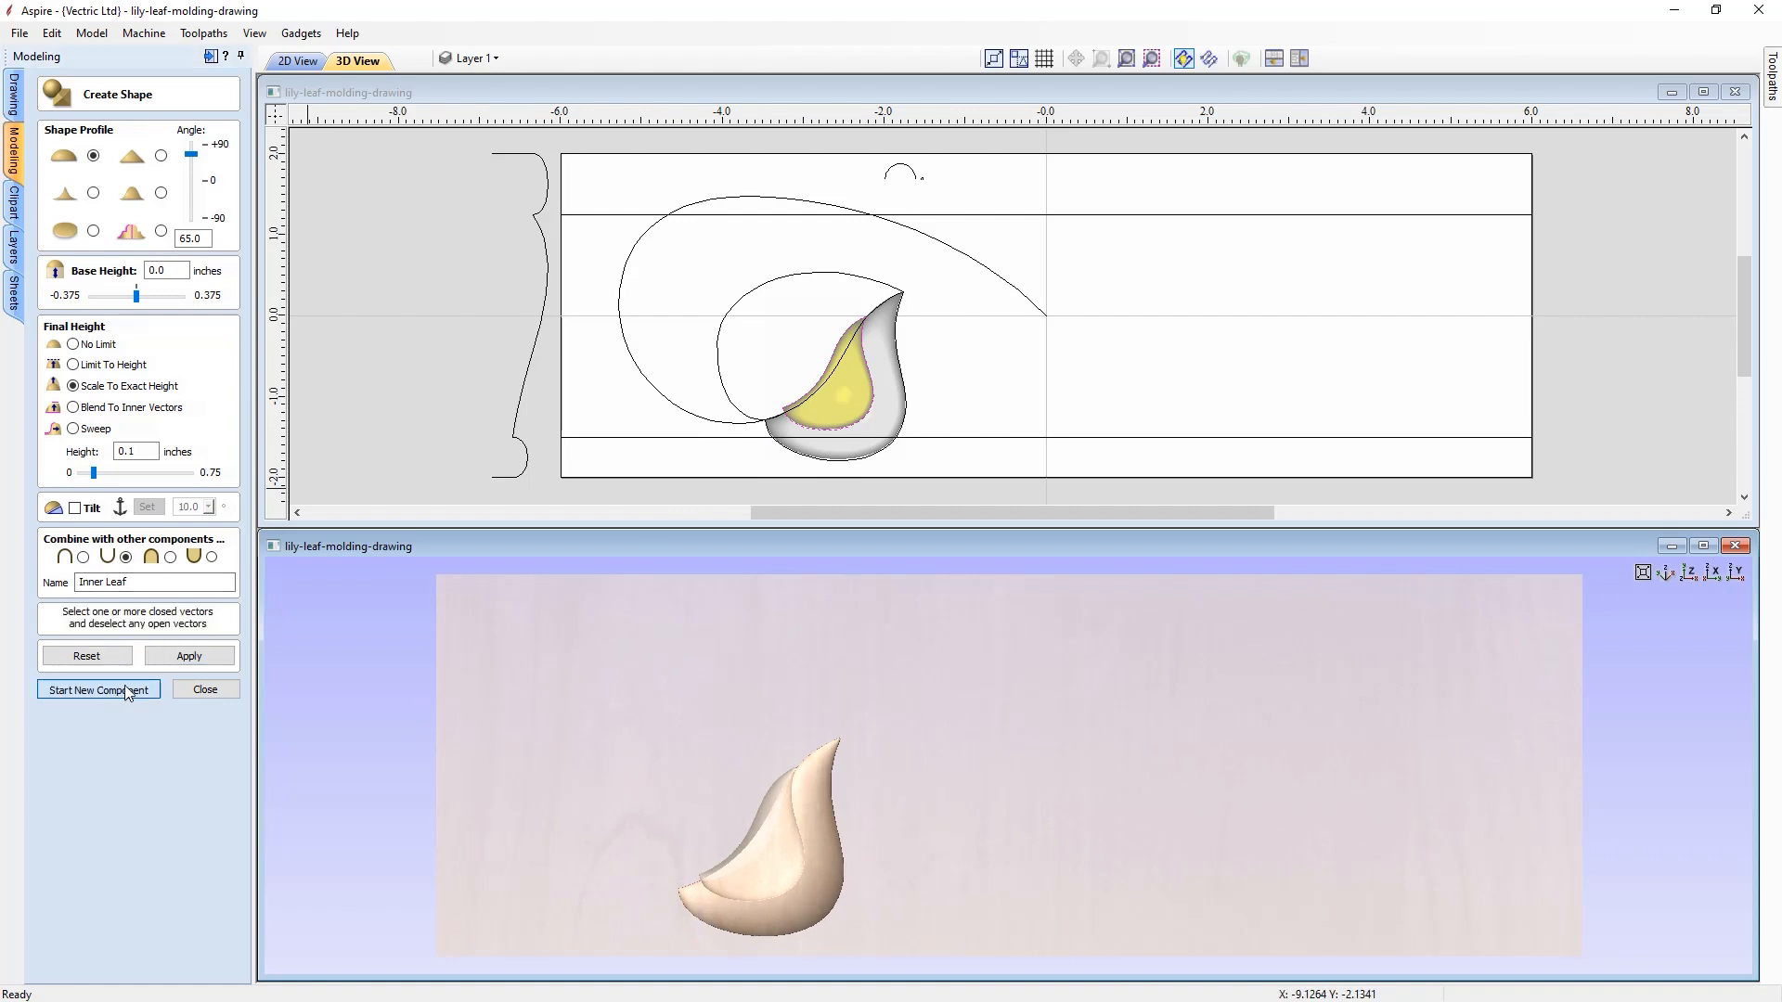
left_click(728, 399)
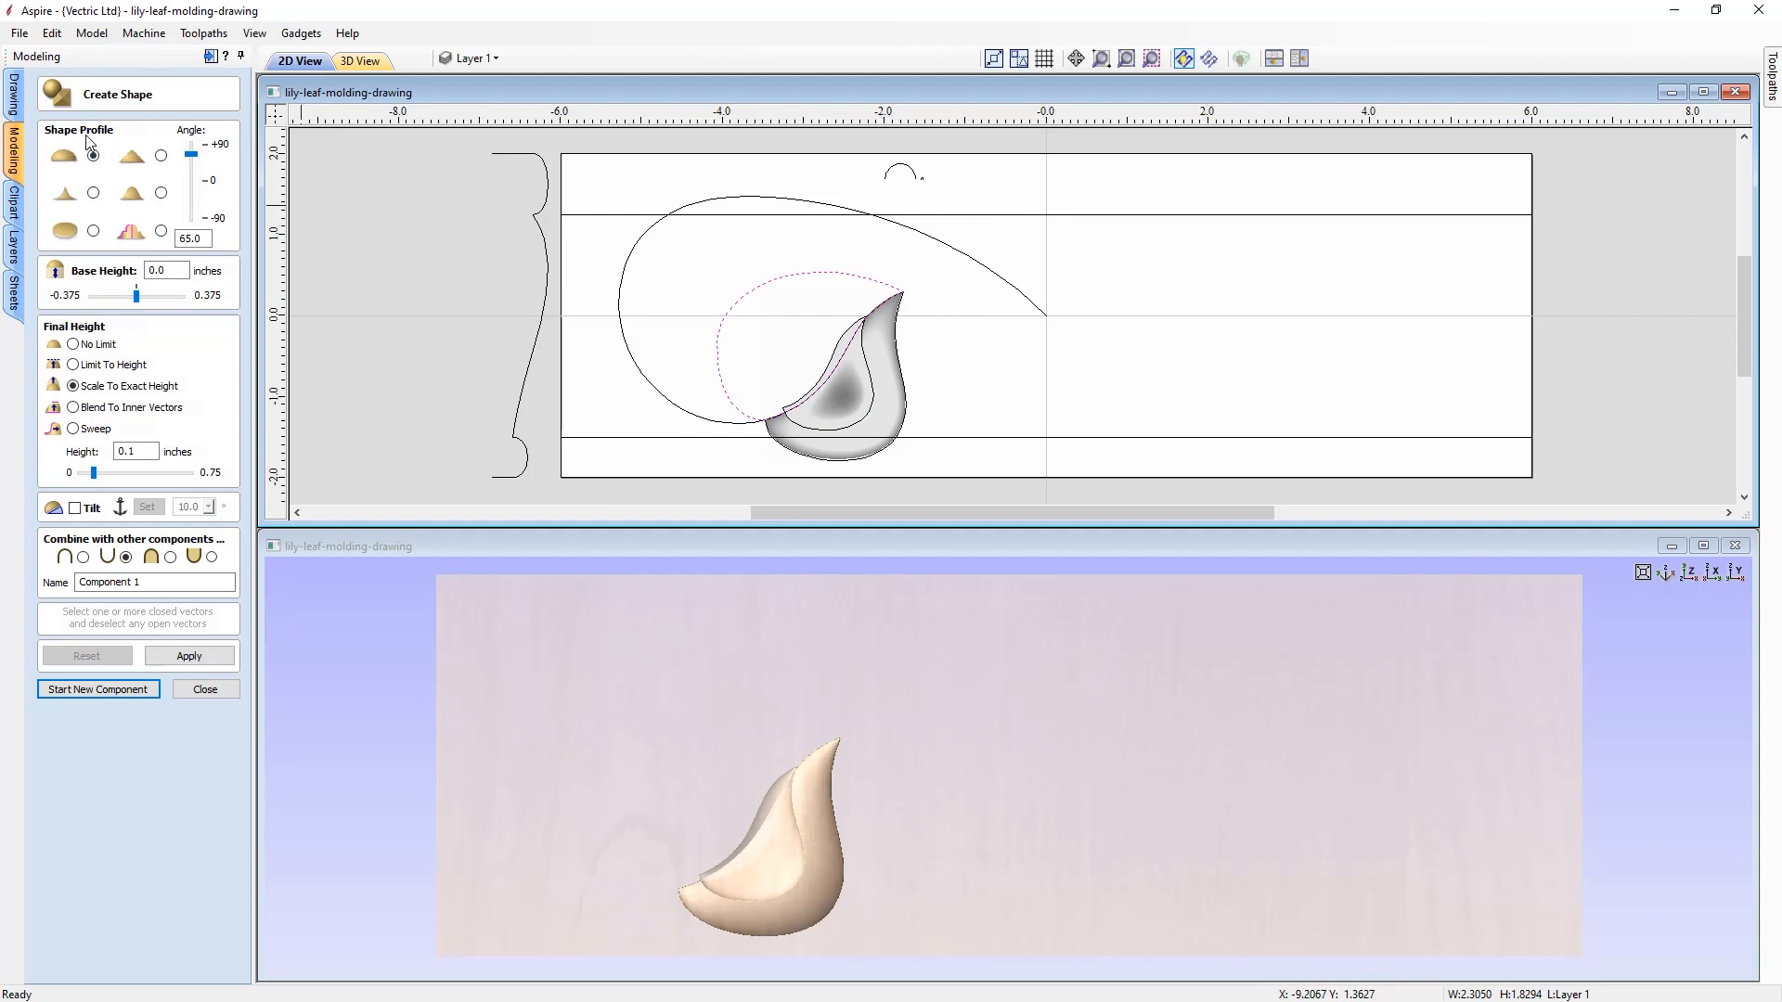
left_click(149, 448)
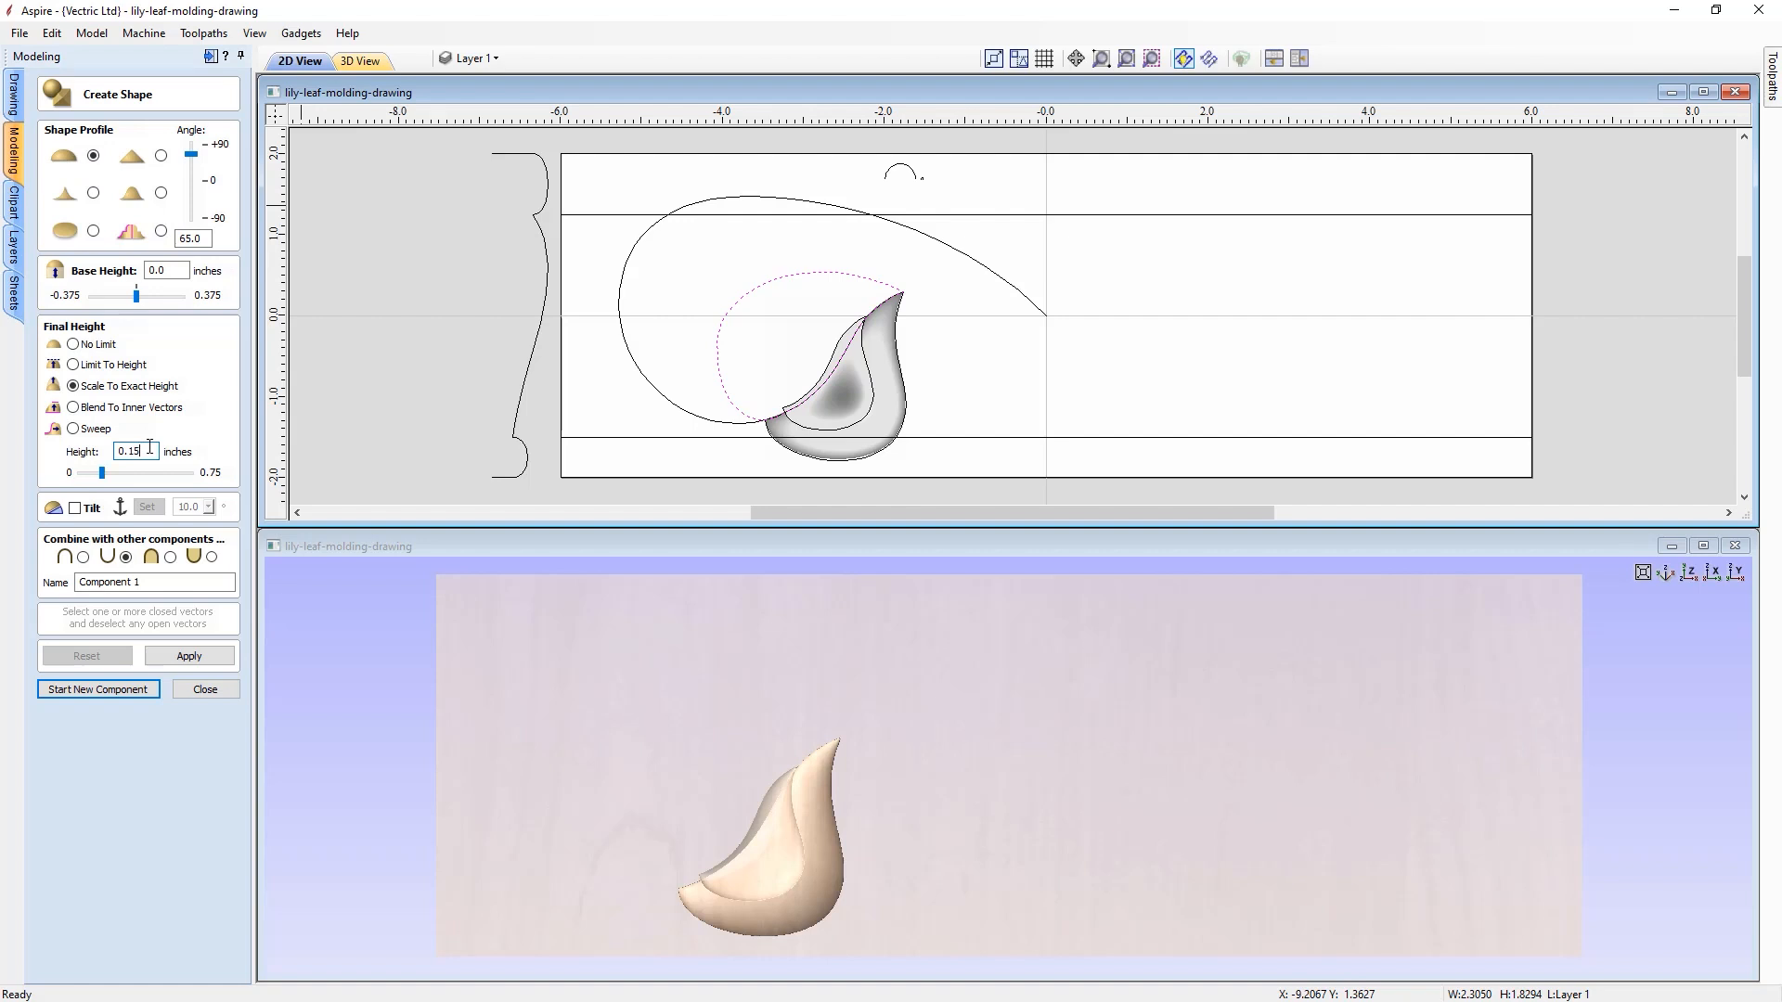
left_click(171, 558)
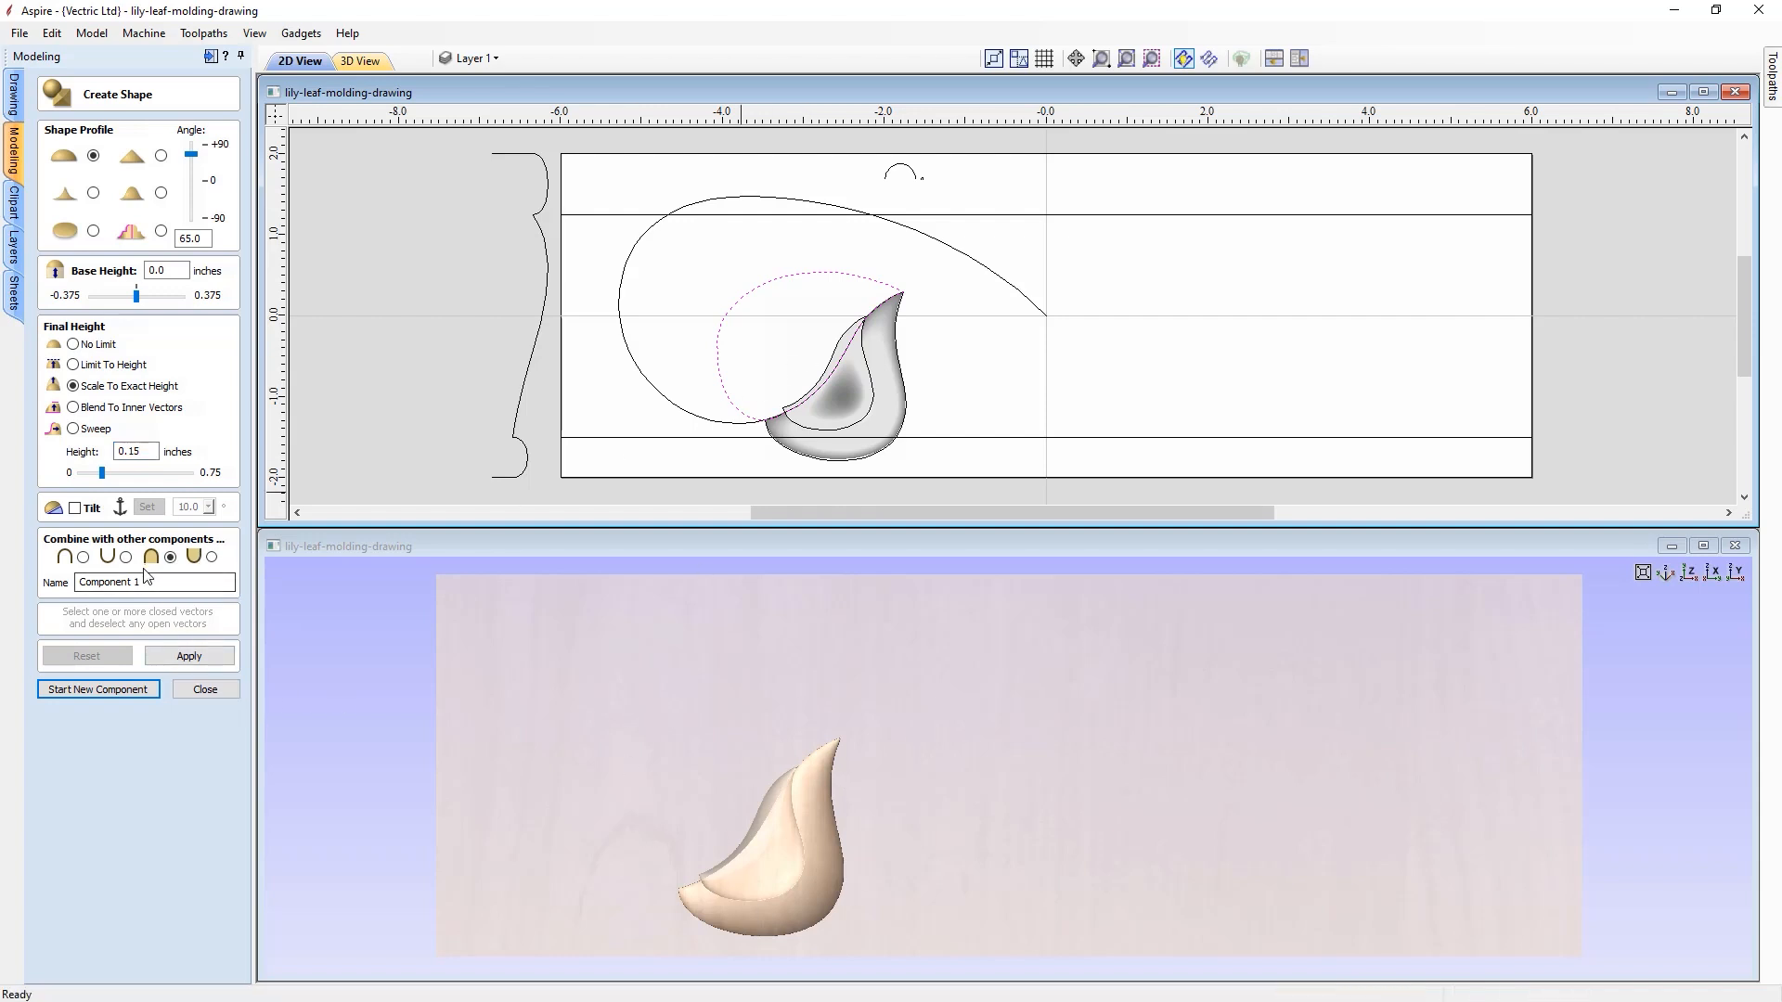
- Apply the upper leaf shape as a component named Top Leaf, finish Create Shape, and inspect the lily in 3D
left_click_drag(148, 580, 37, 569)
type("Top Leaf")
left_click(199, 658)
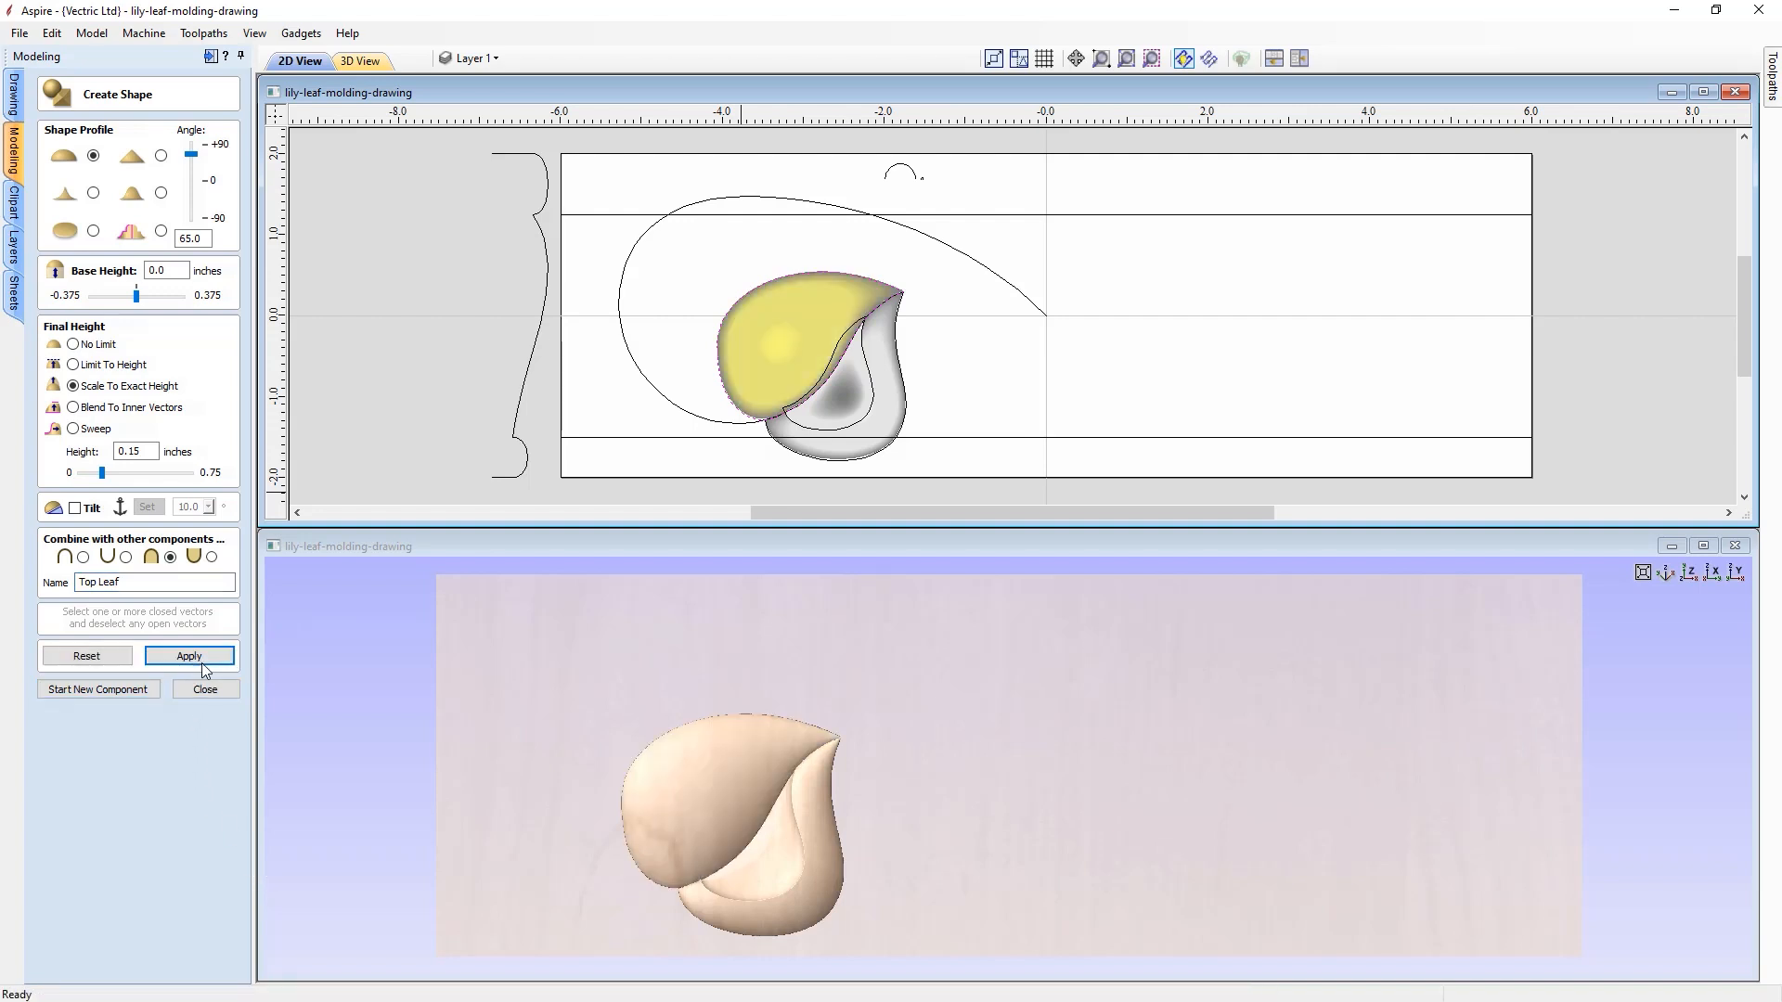
left_click(206, 690)
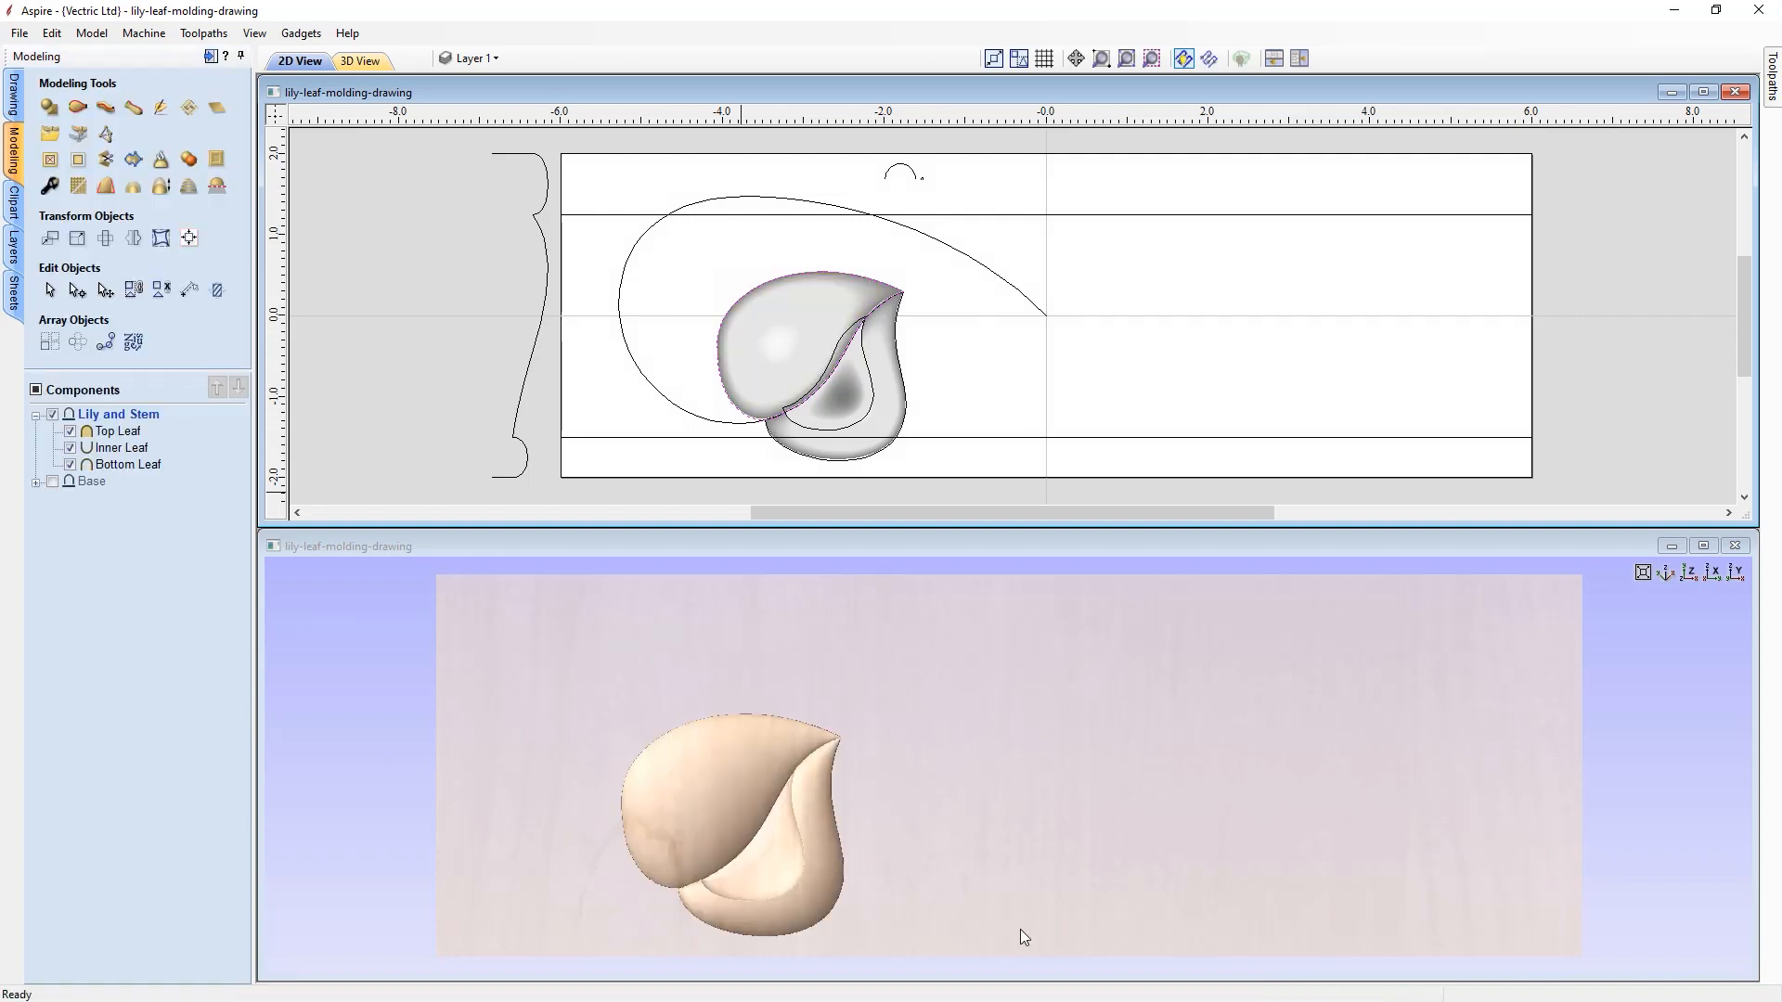
left_click(935, 926)
left_click_drag(934, 921, 942, 831)
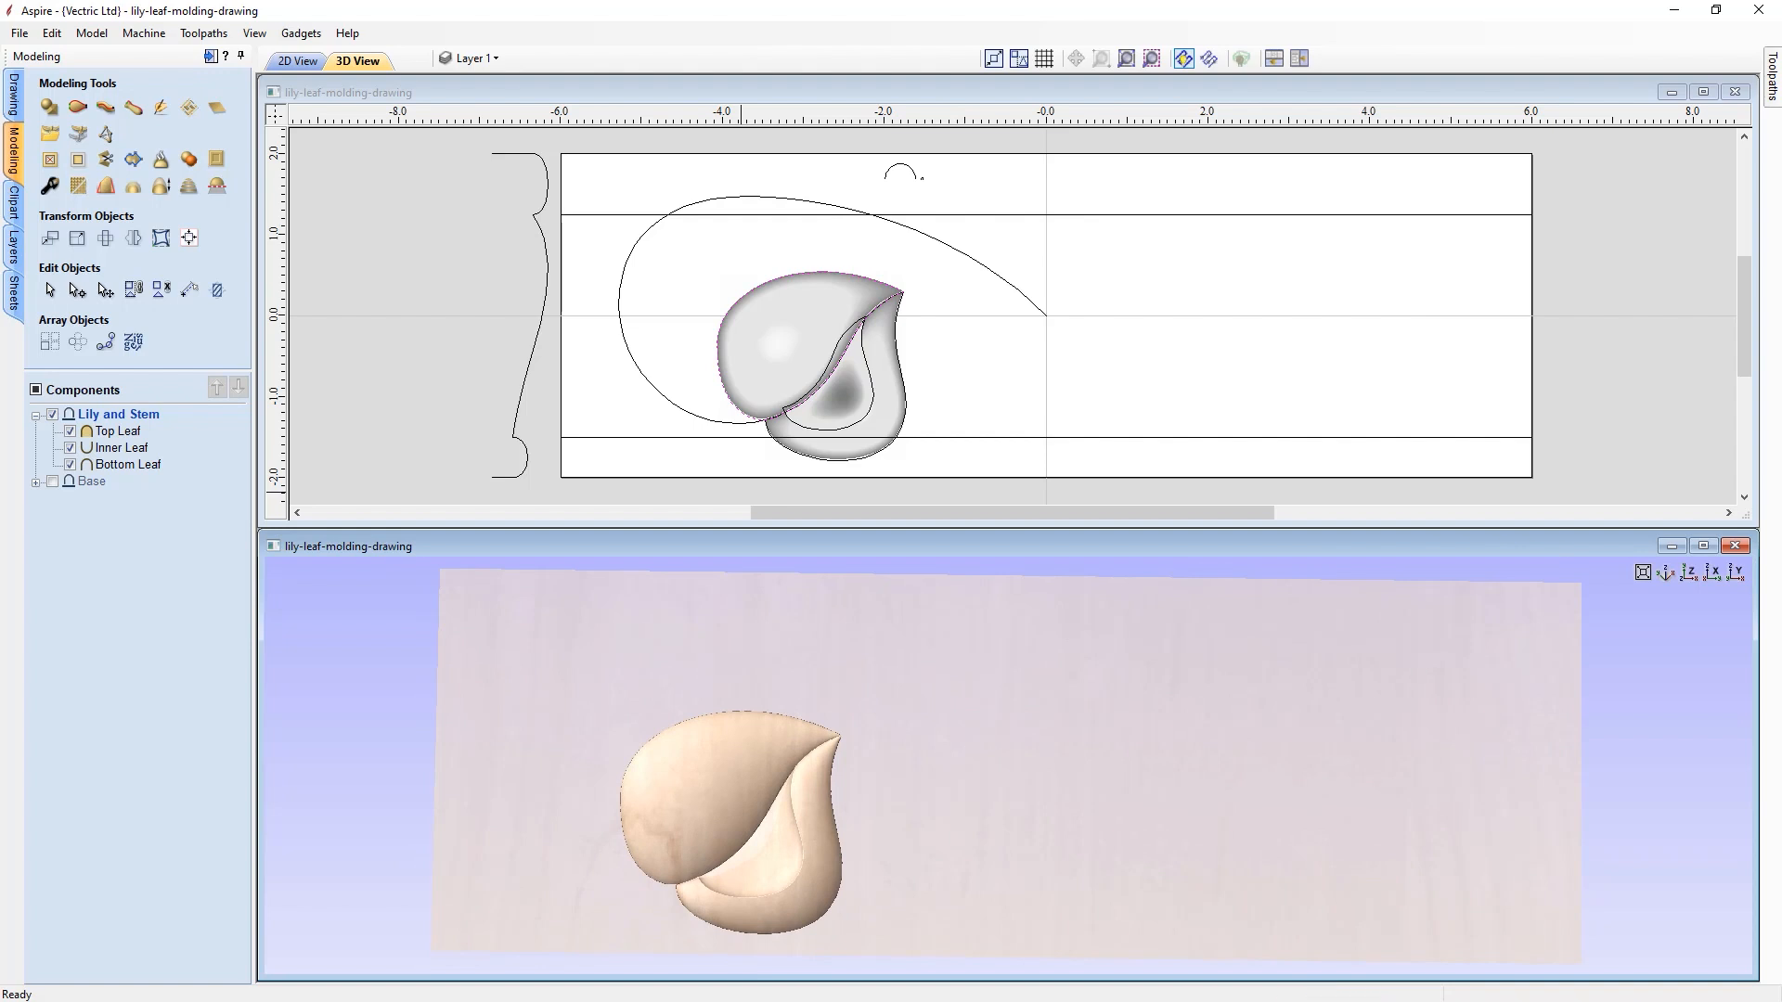
left_click(1690, 571)
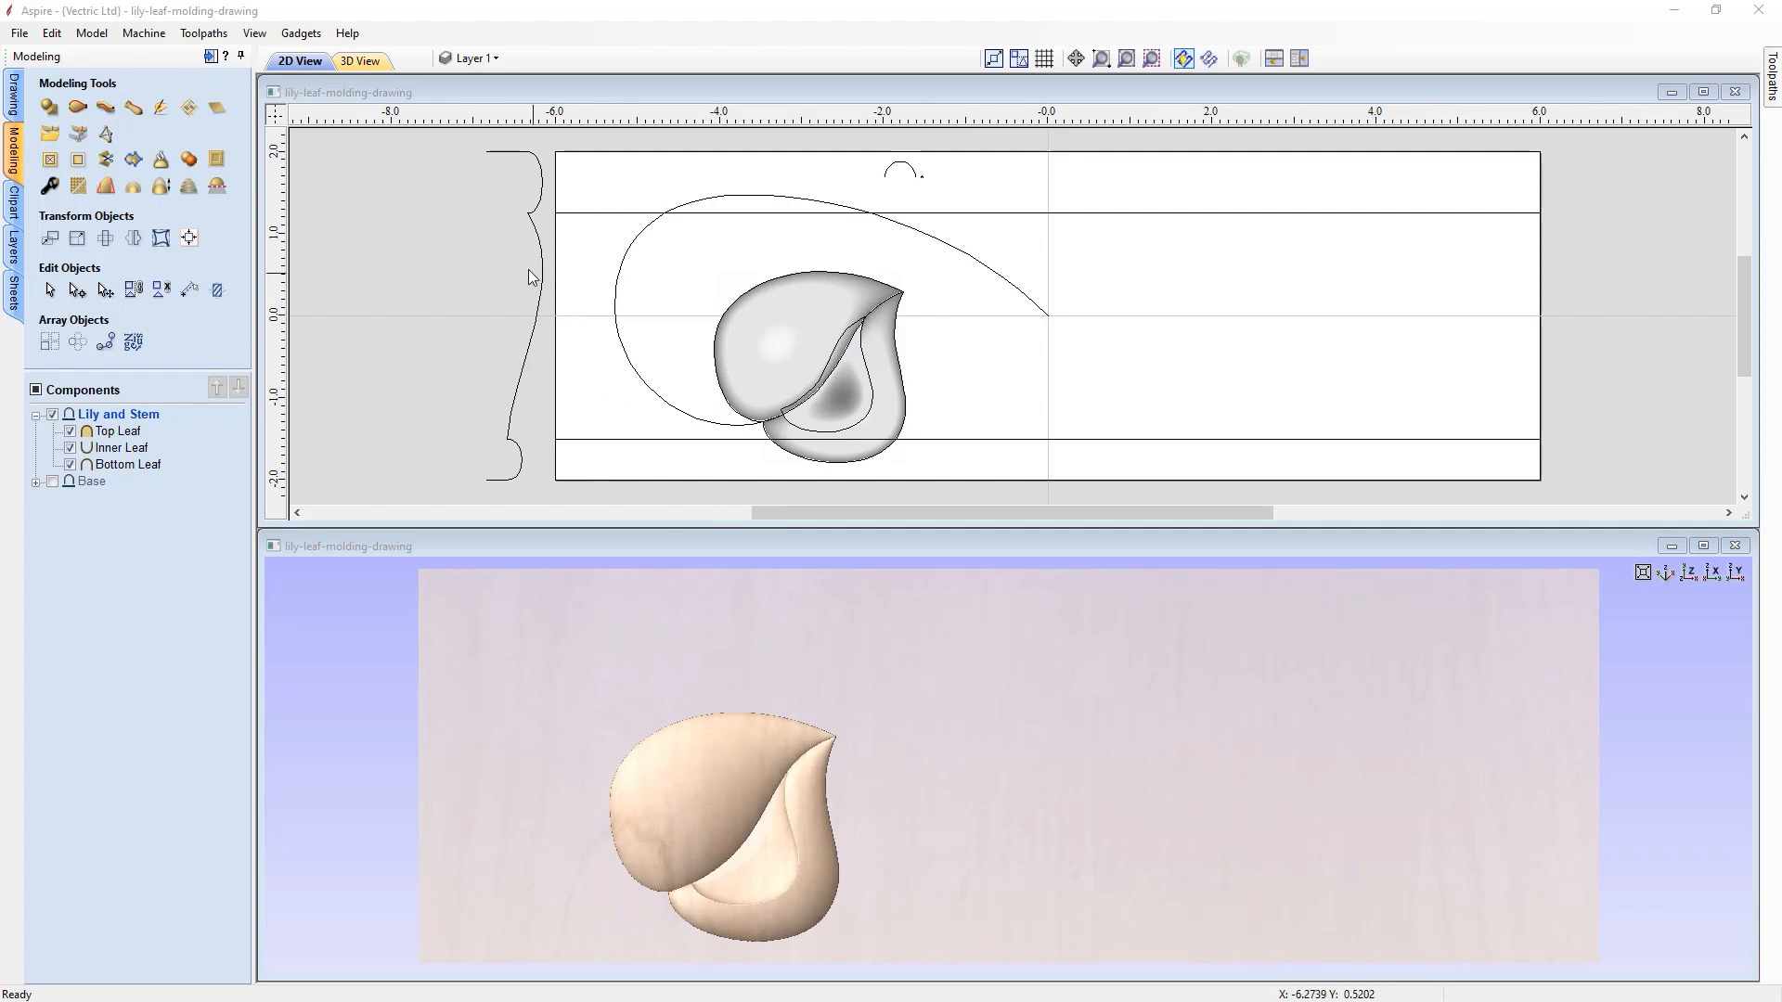
- Start Extrude and Weave with the long curved stem vector as the drive rail
left_click(104, 109)
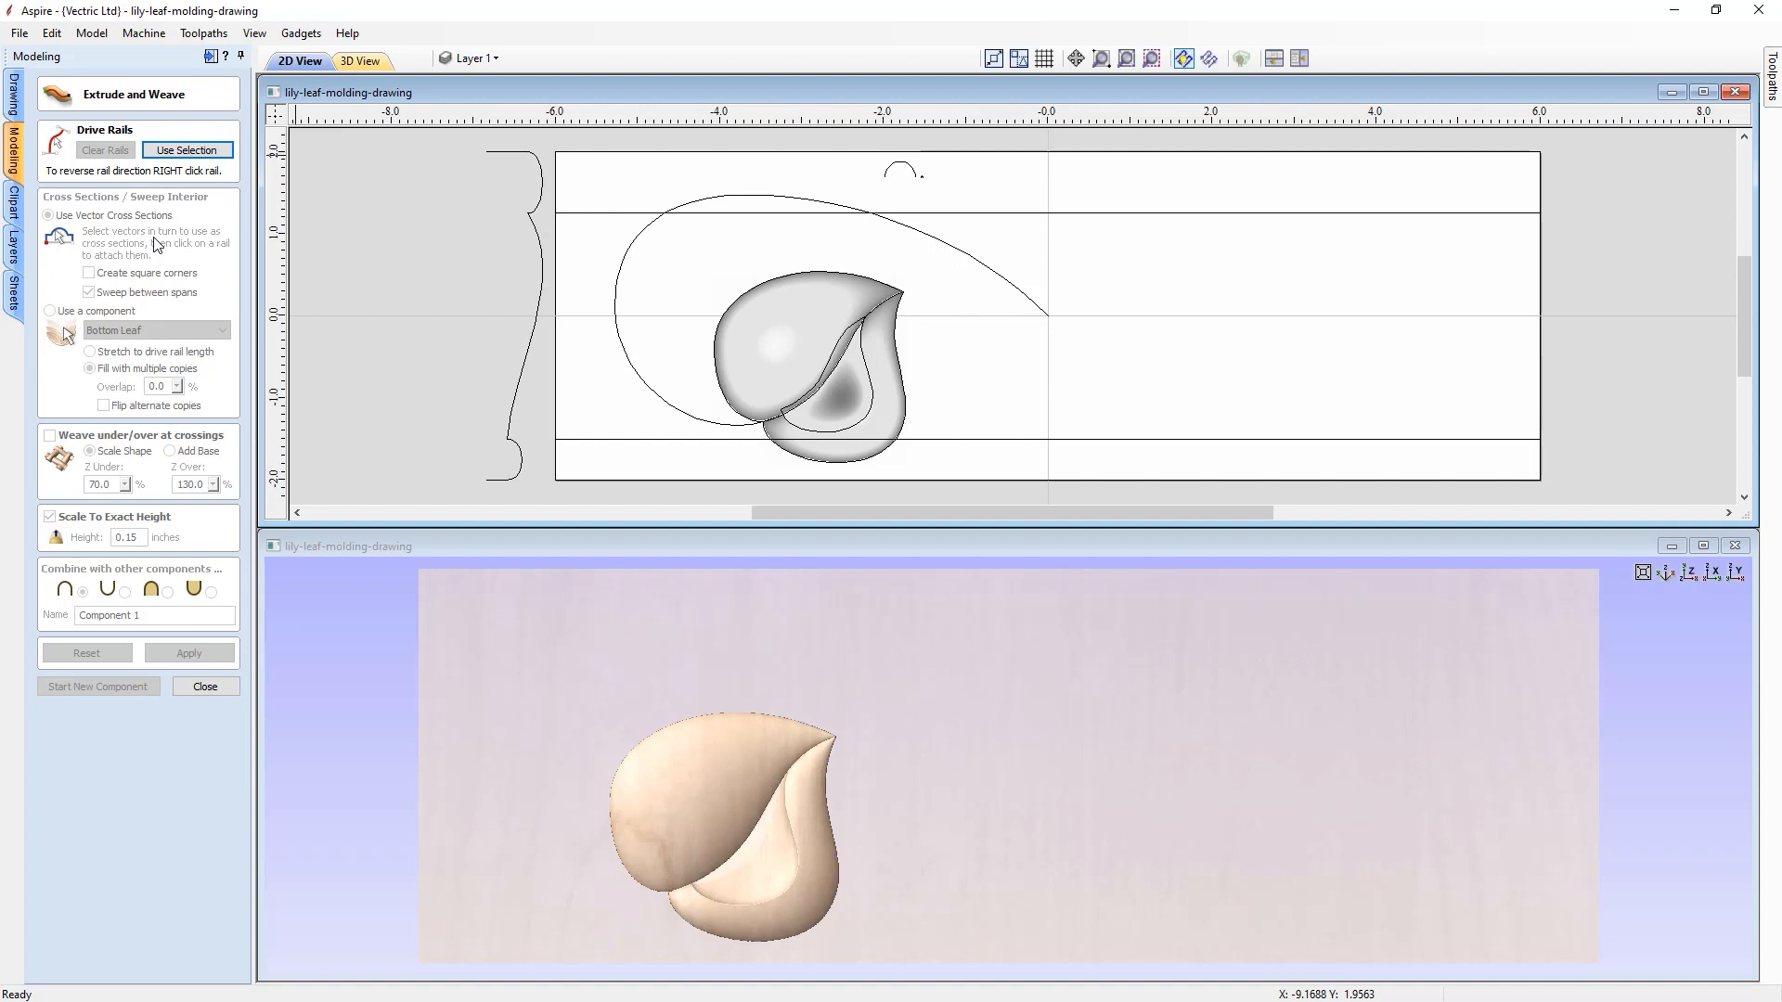
left_click(827, 210)
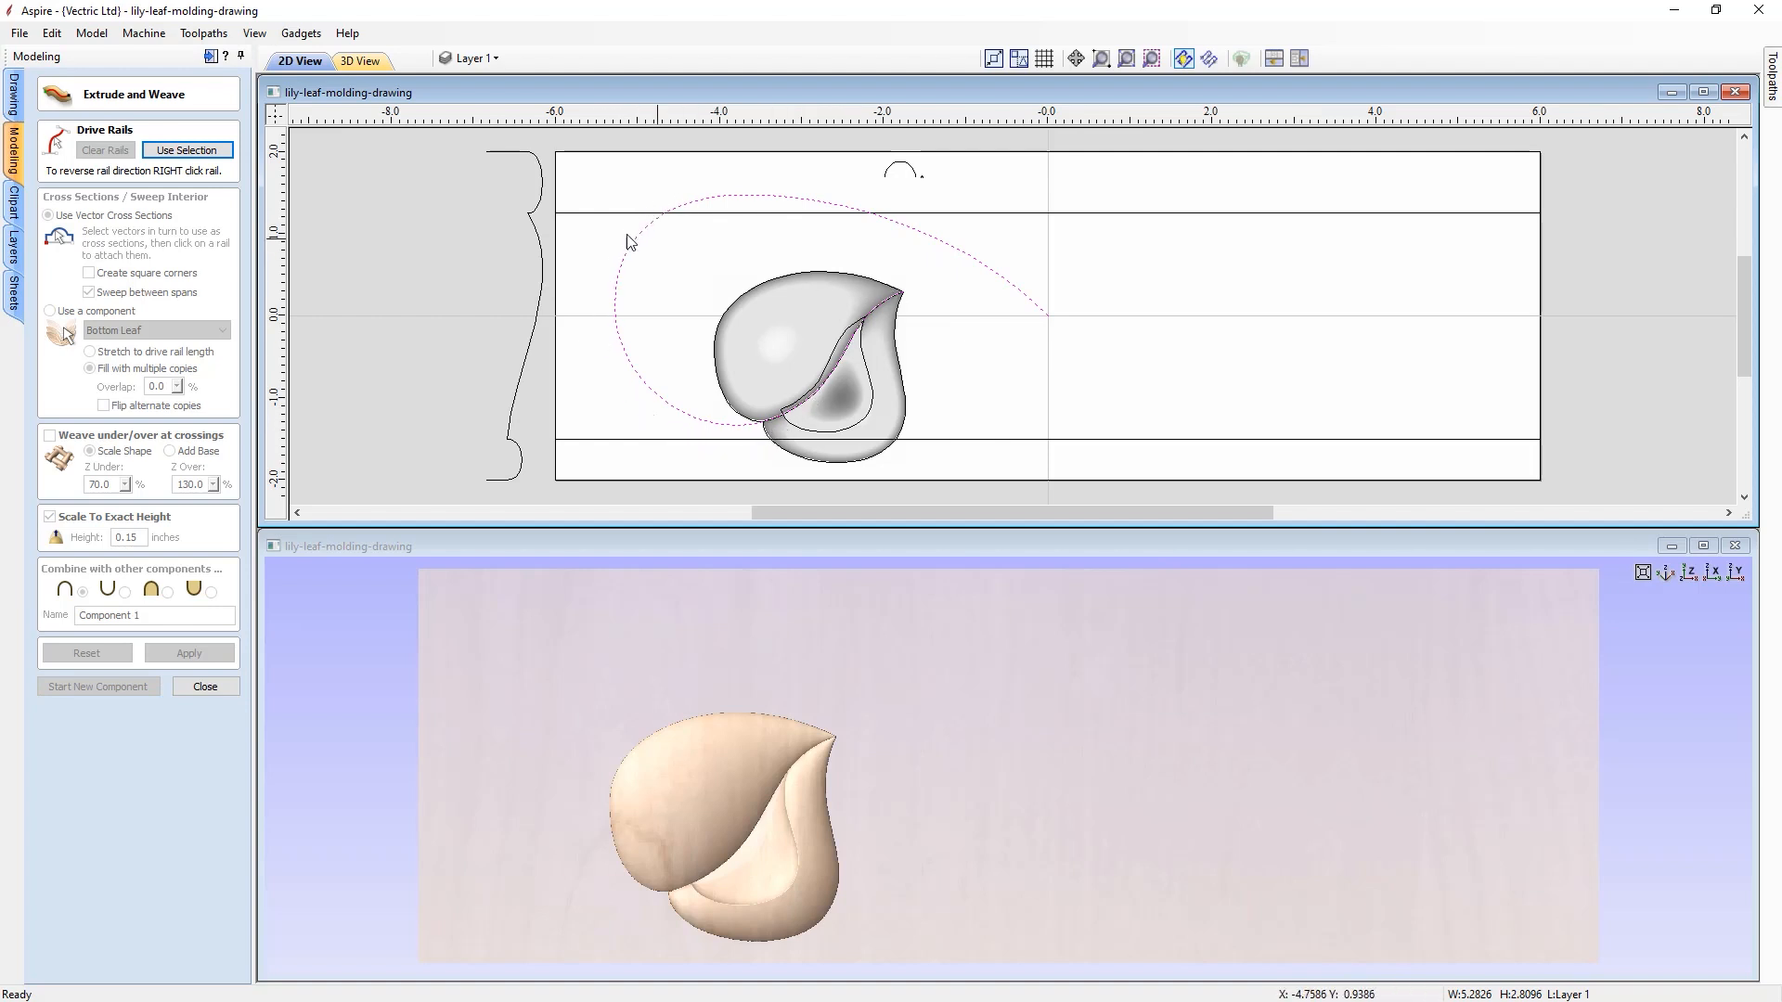
left_click(186, 150)
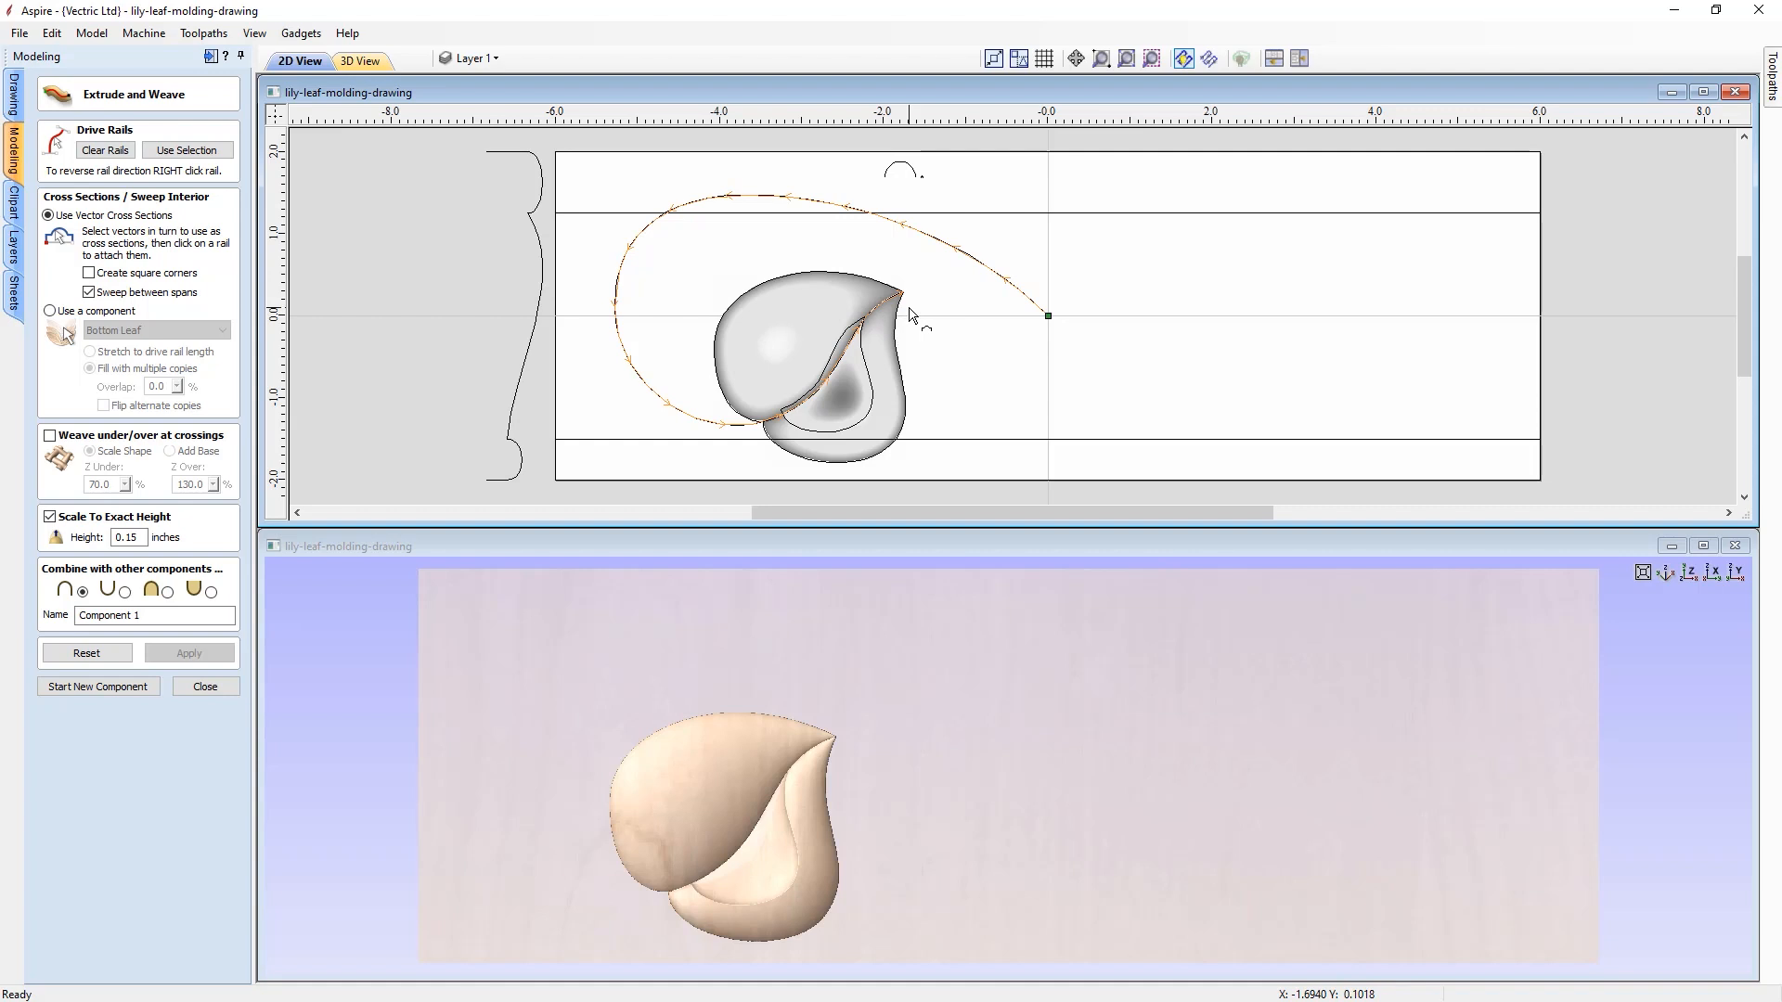
- Attach the large semicircle as the cross section at the stem rail's start, at the centre of the material
left_click(898, 170)
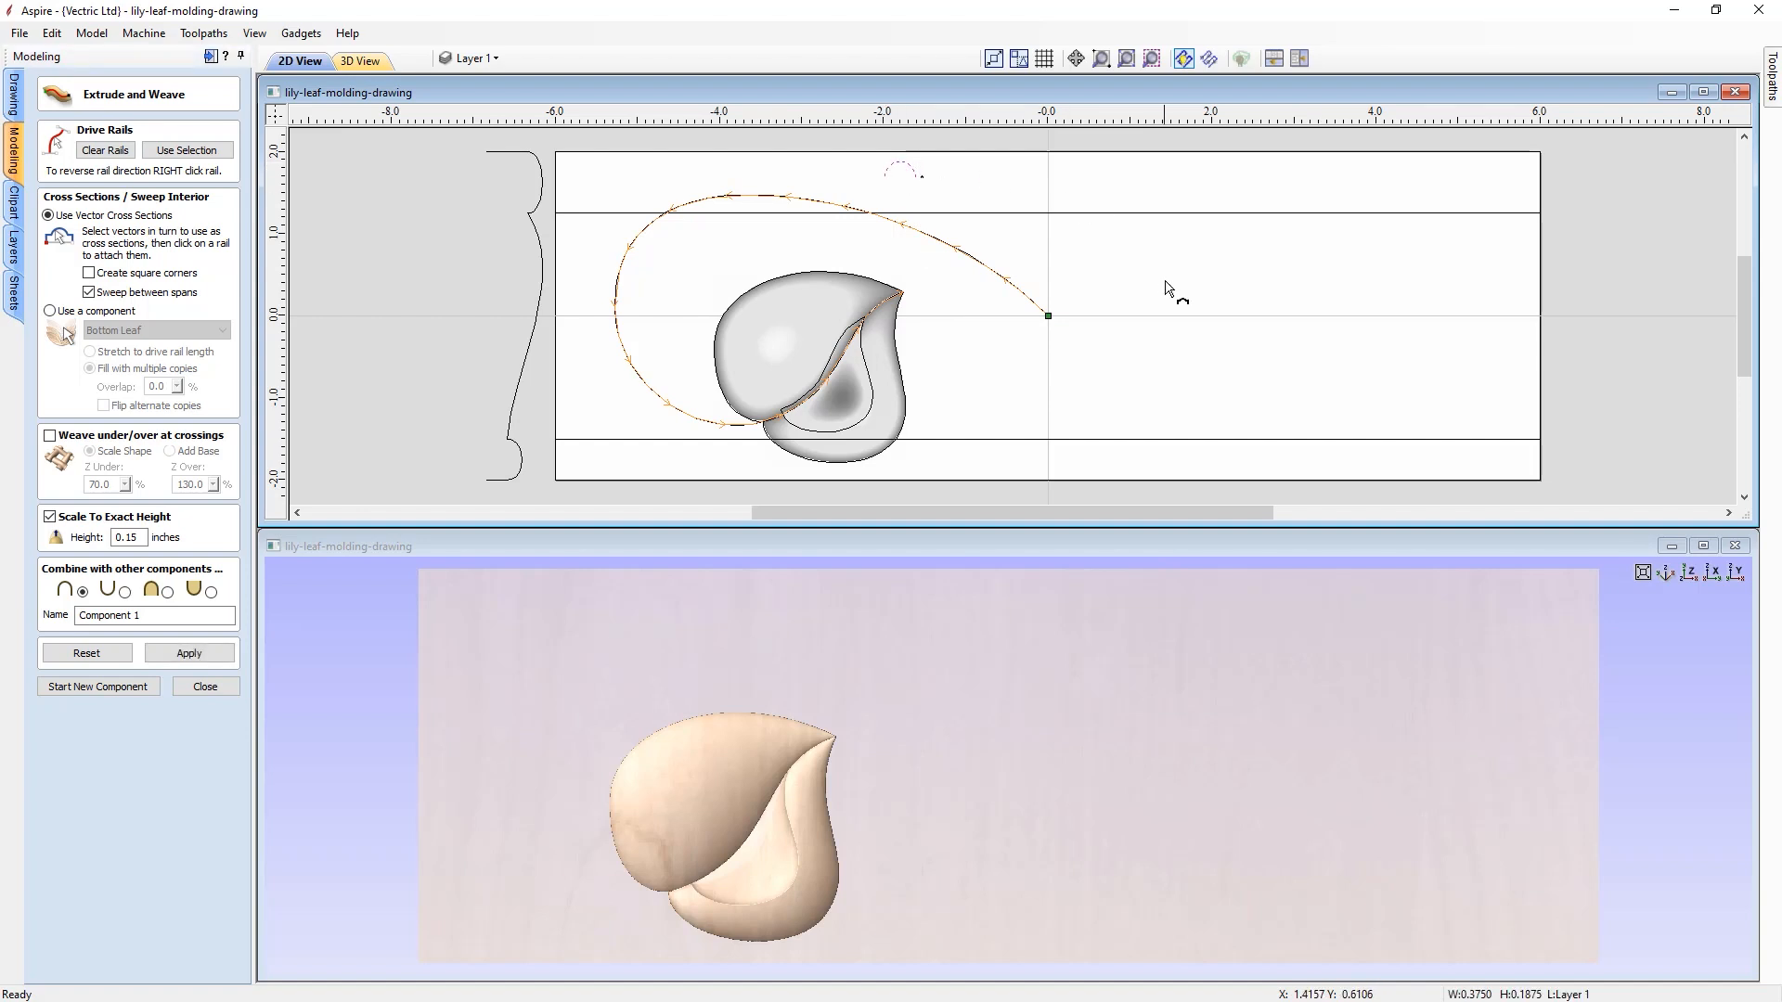
left_click(1048, 317)
scroll(950, 172, "up", 1)
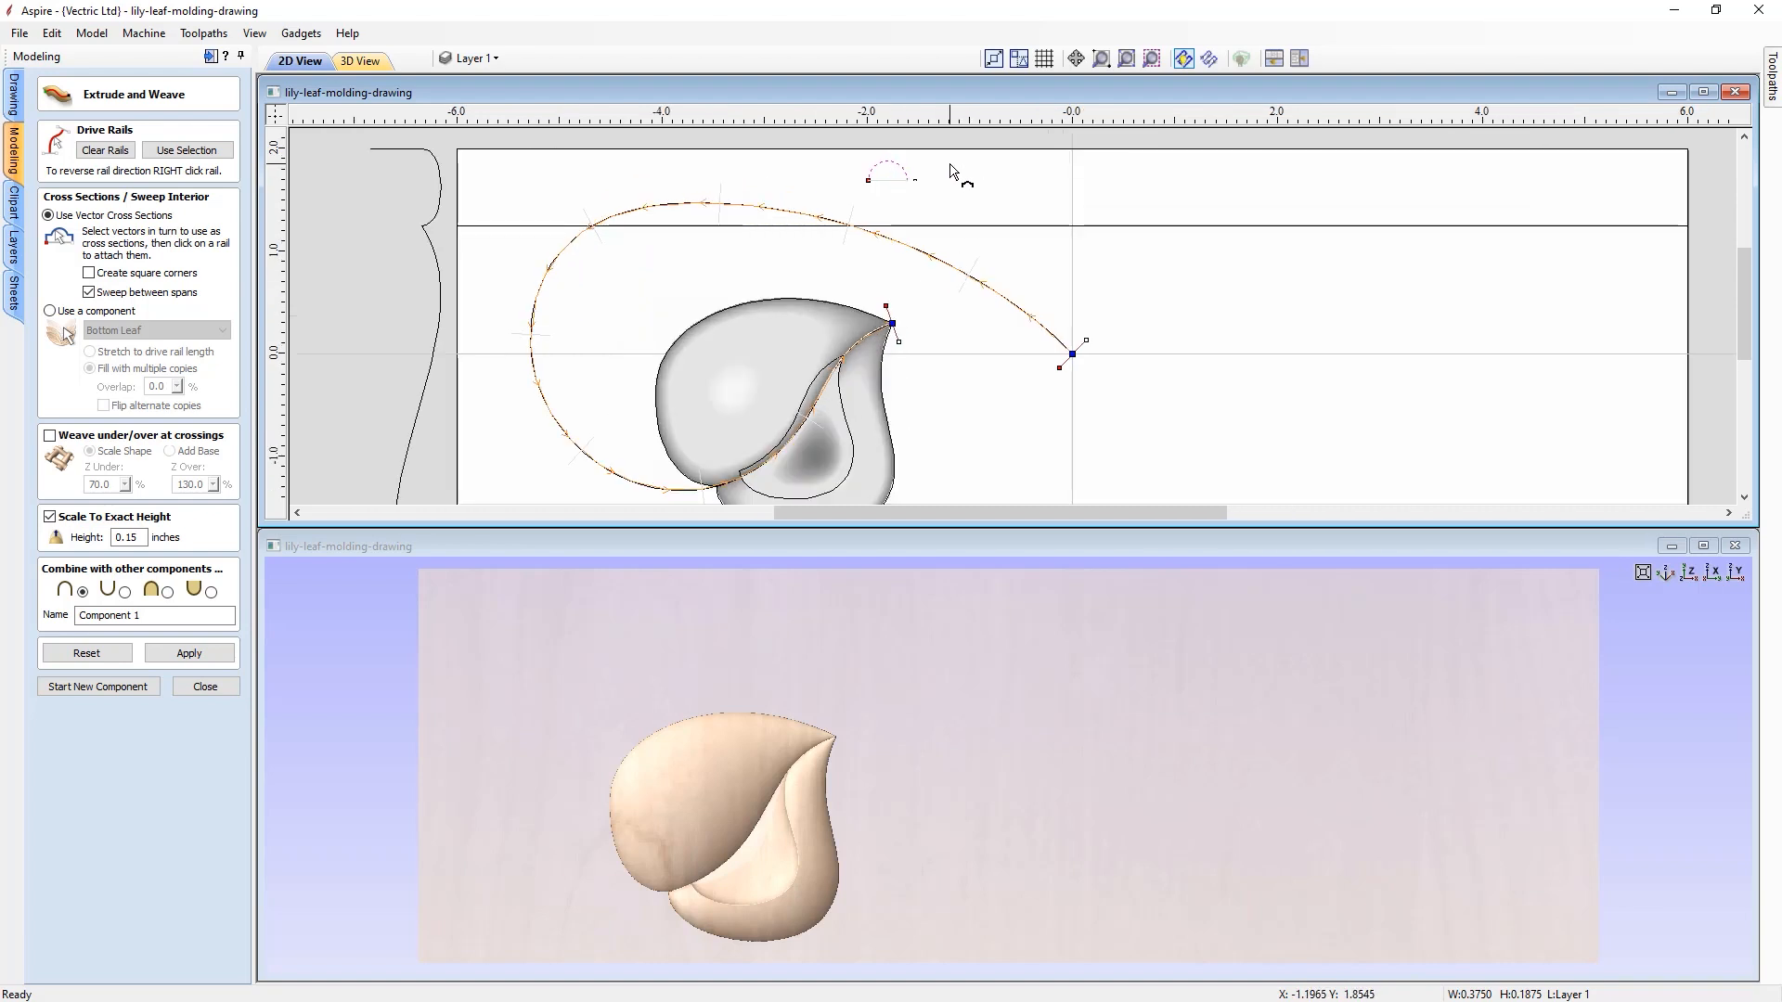
scroll(950, 172, "up", 1)
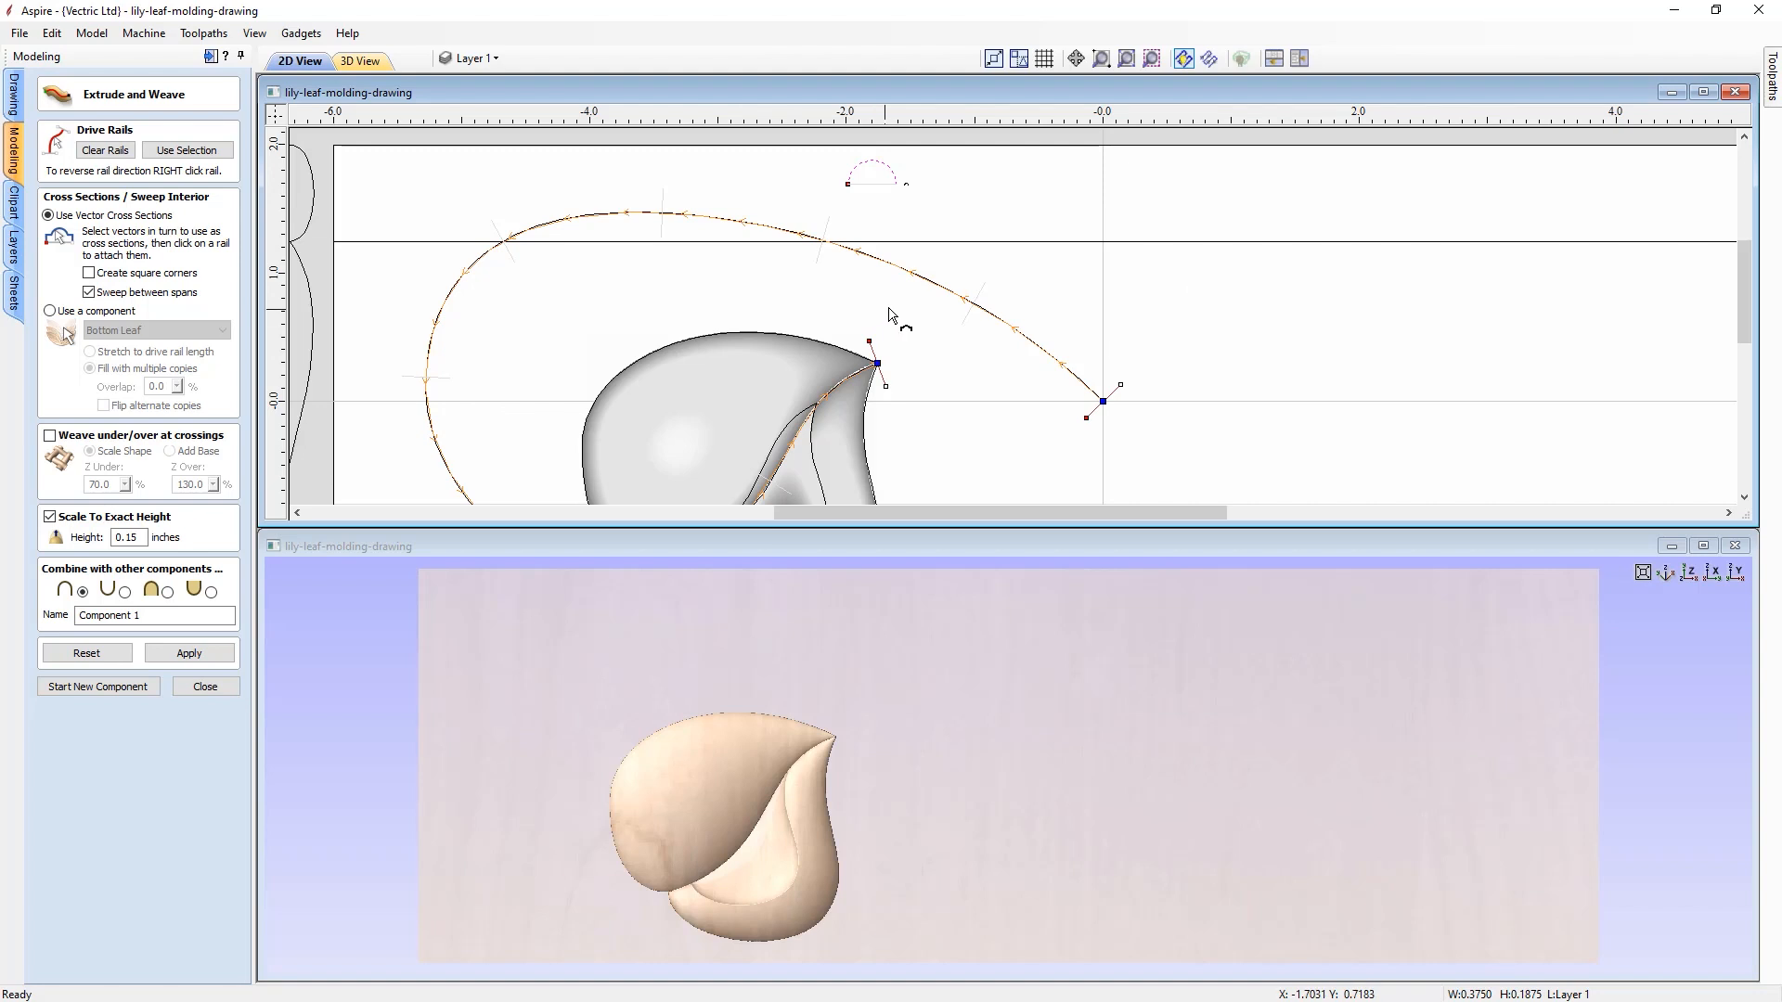
- Attach the tiny semicircle as the cross section at the stem rail's end by the leaf tip
left_click(909, 184)
scroll(879, 365, "up", 1)
scroll(879, 365, "up", 5)
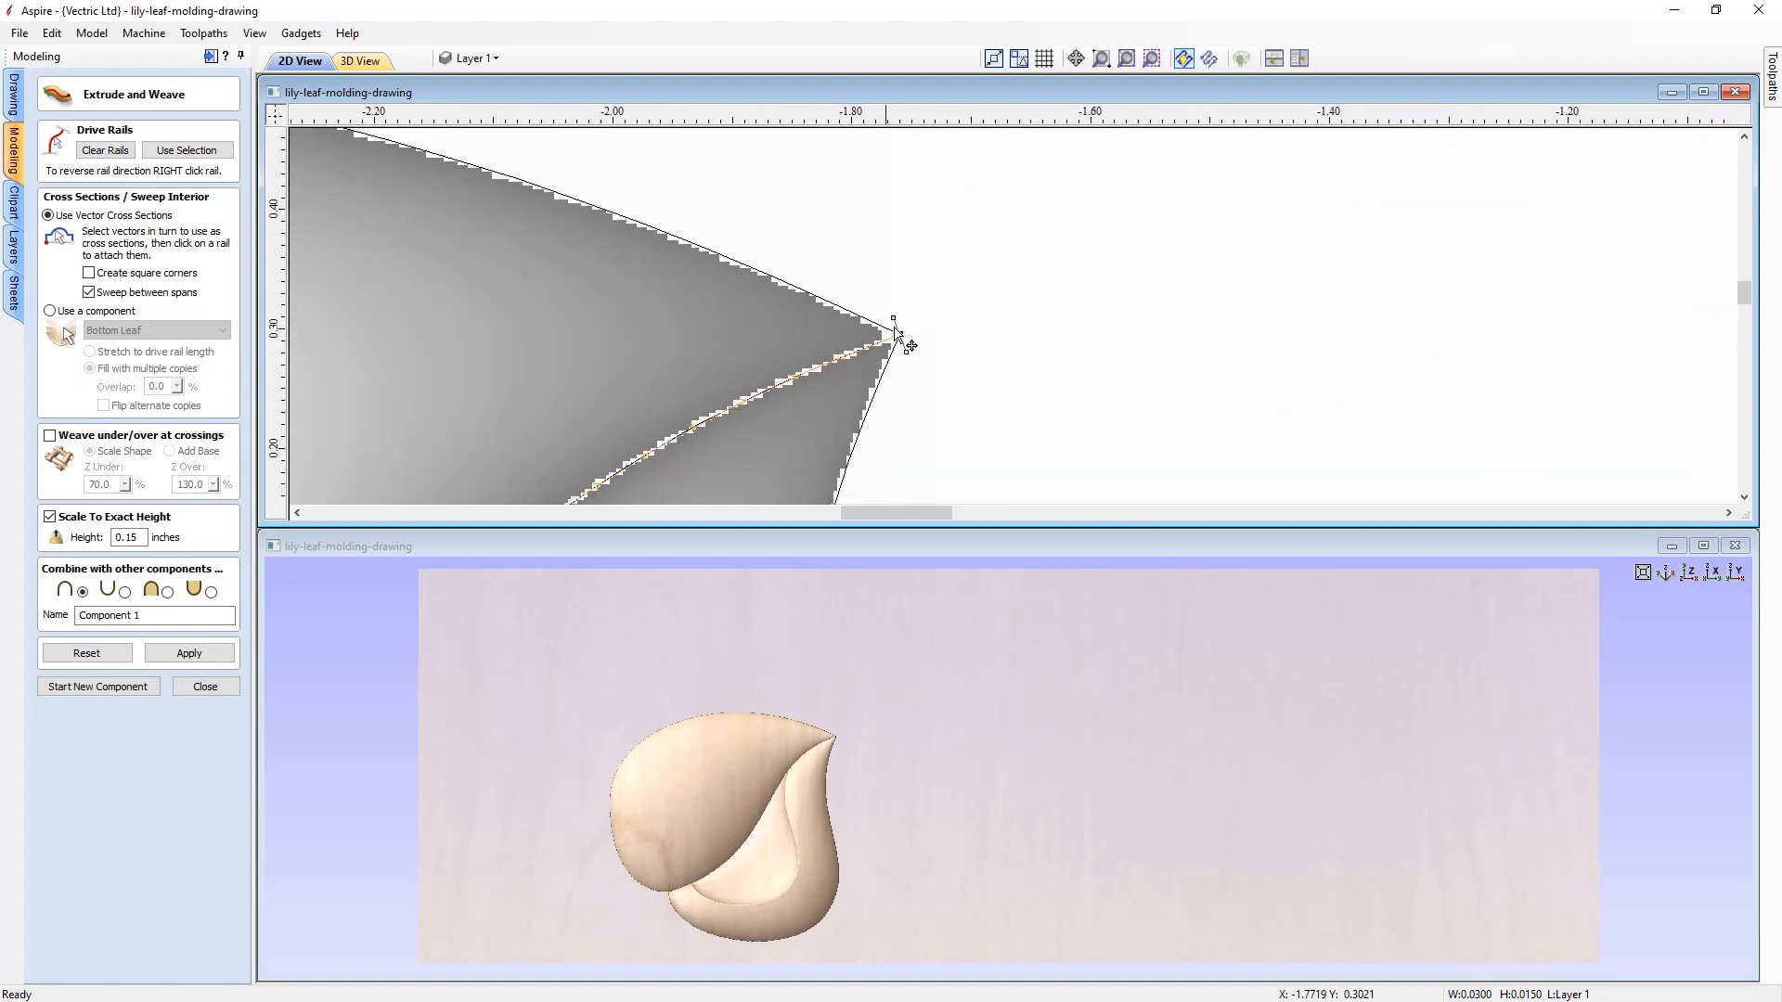
scroll(944, 325, "down", 5)
scroll(942, 320, "down", 3)
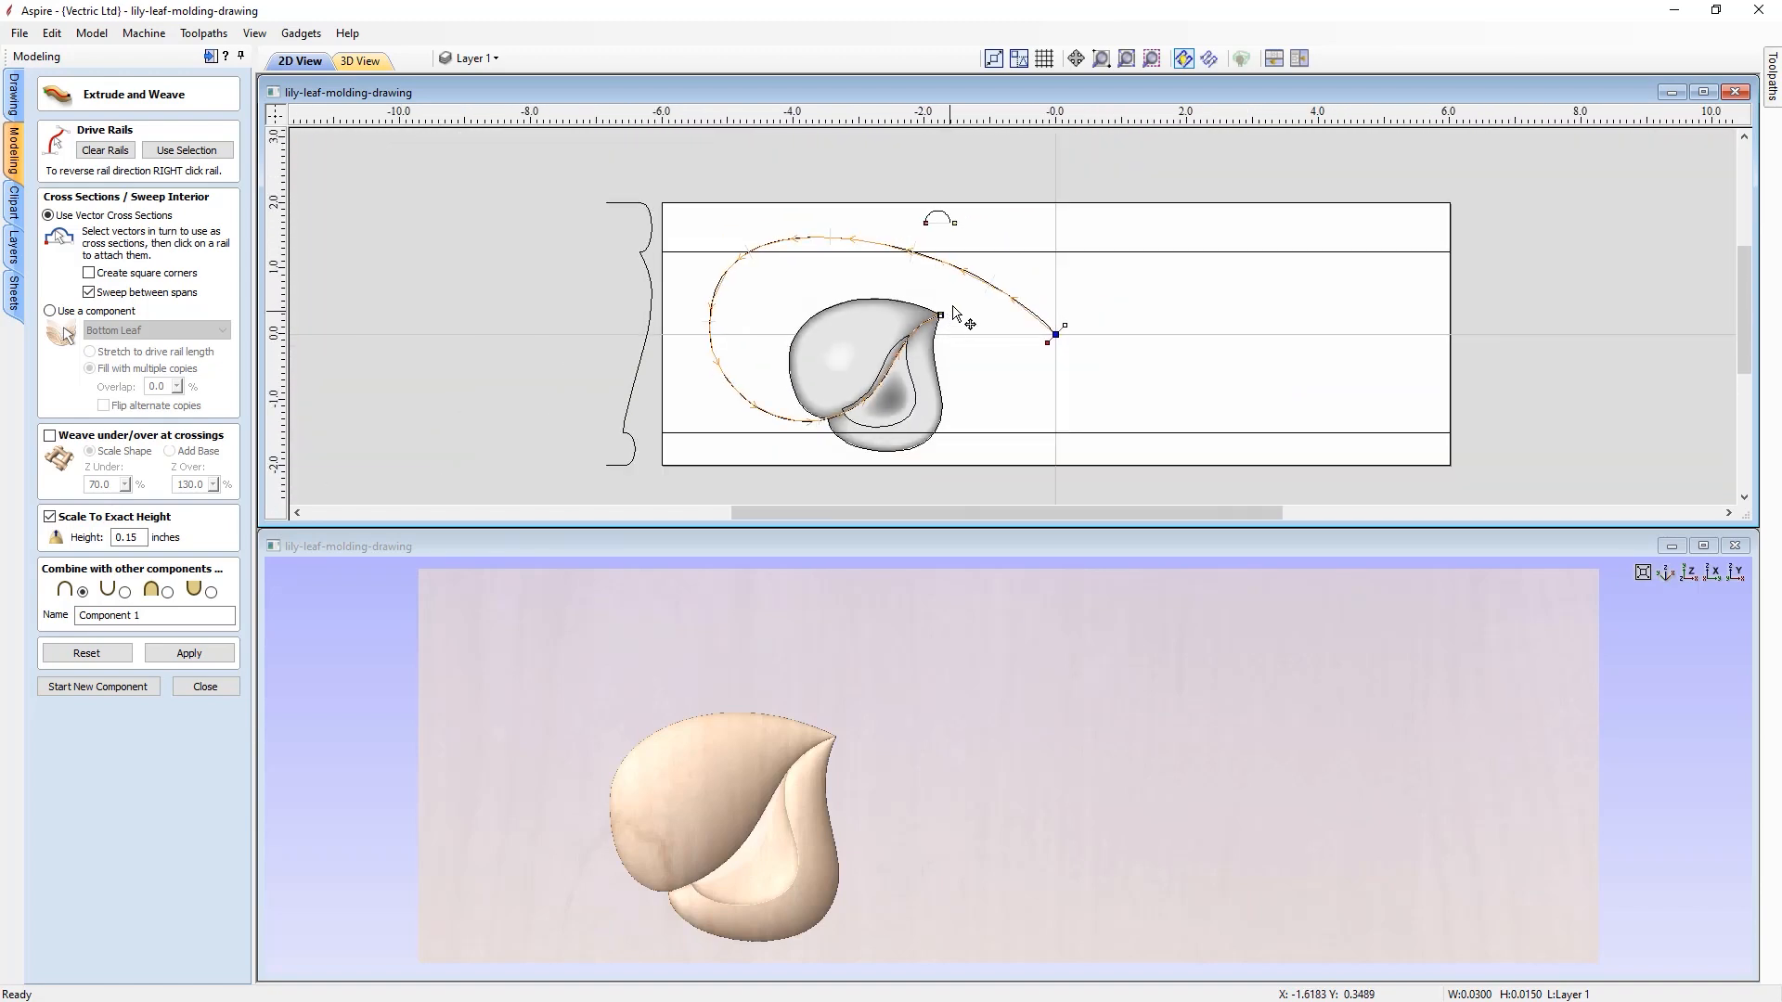
scroll(939, 237, "up", 5)
scroll(939, 238, "up", 2)
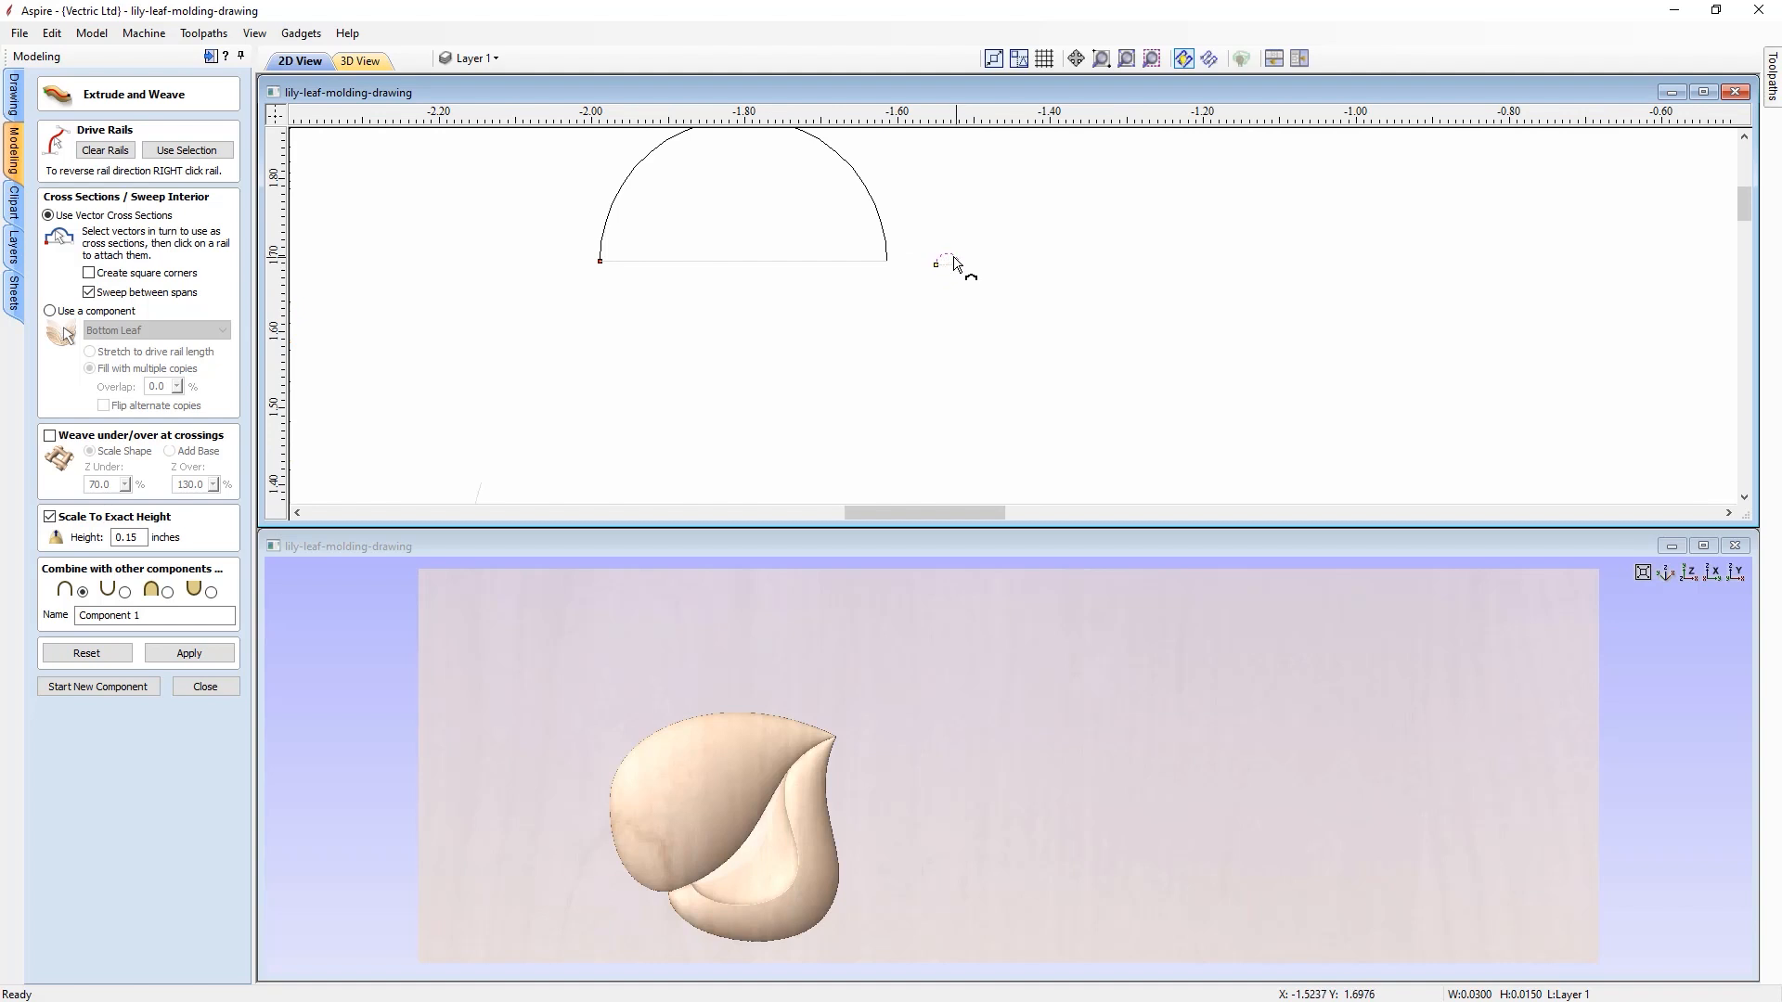
scroll(893, 368, "down", 3)
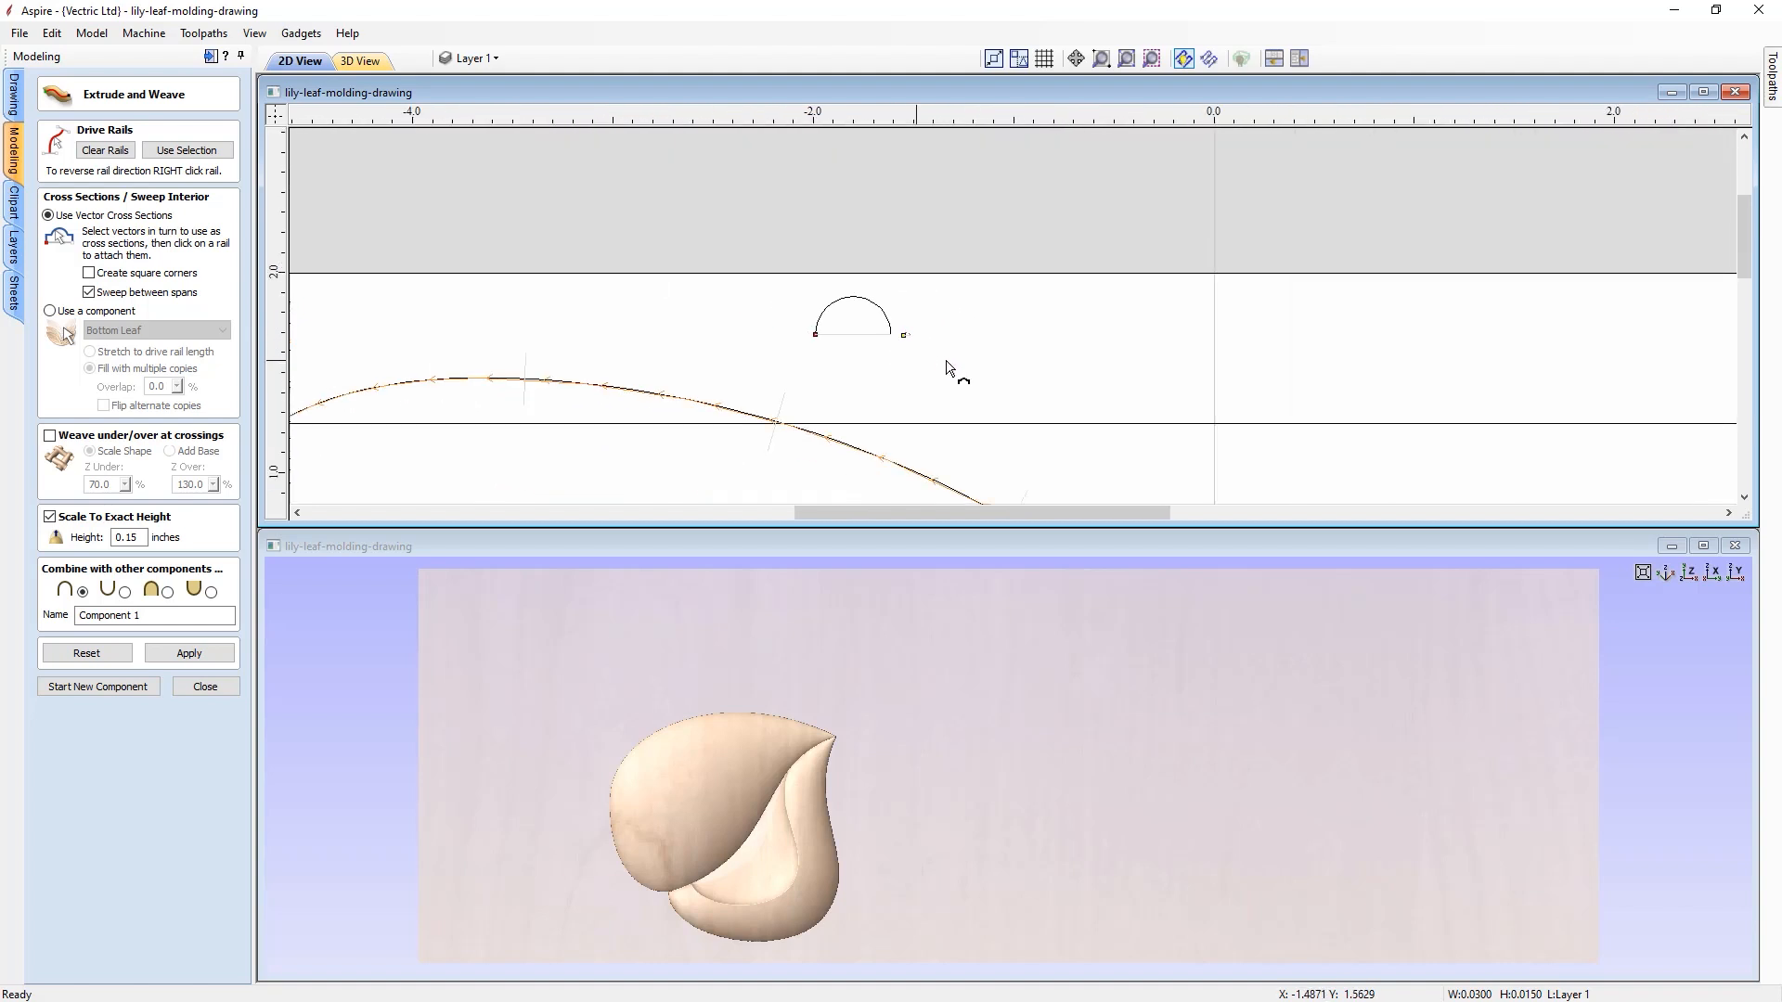
scroll(947, 357, "down", 2)
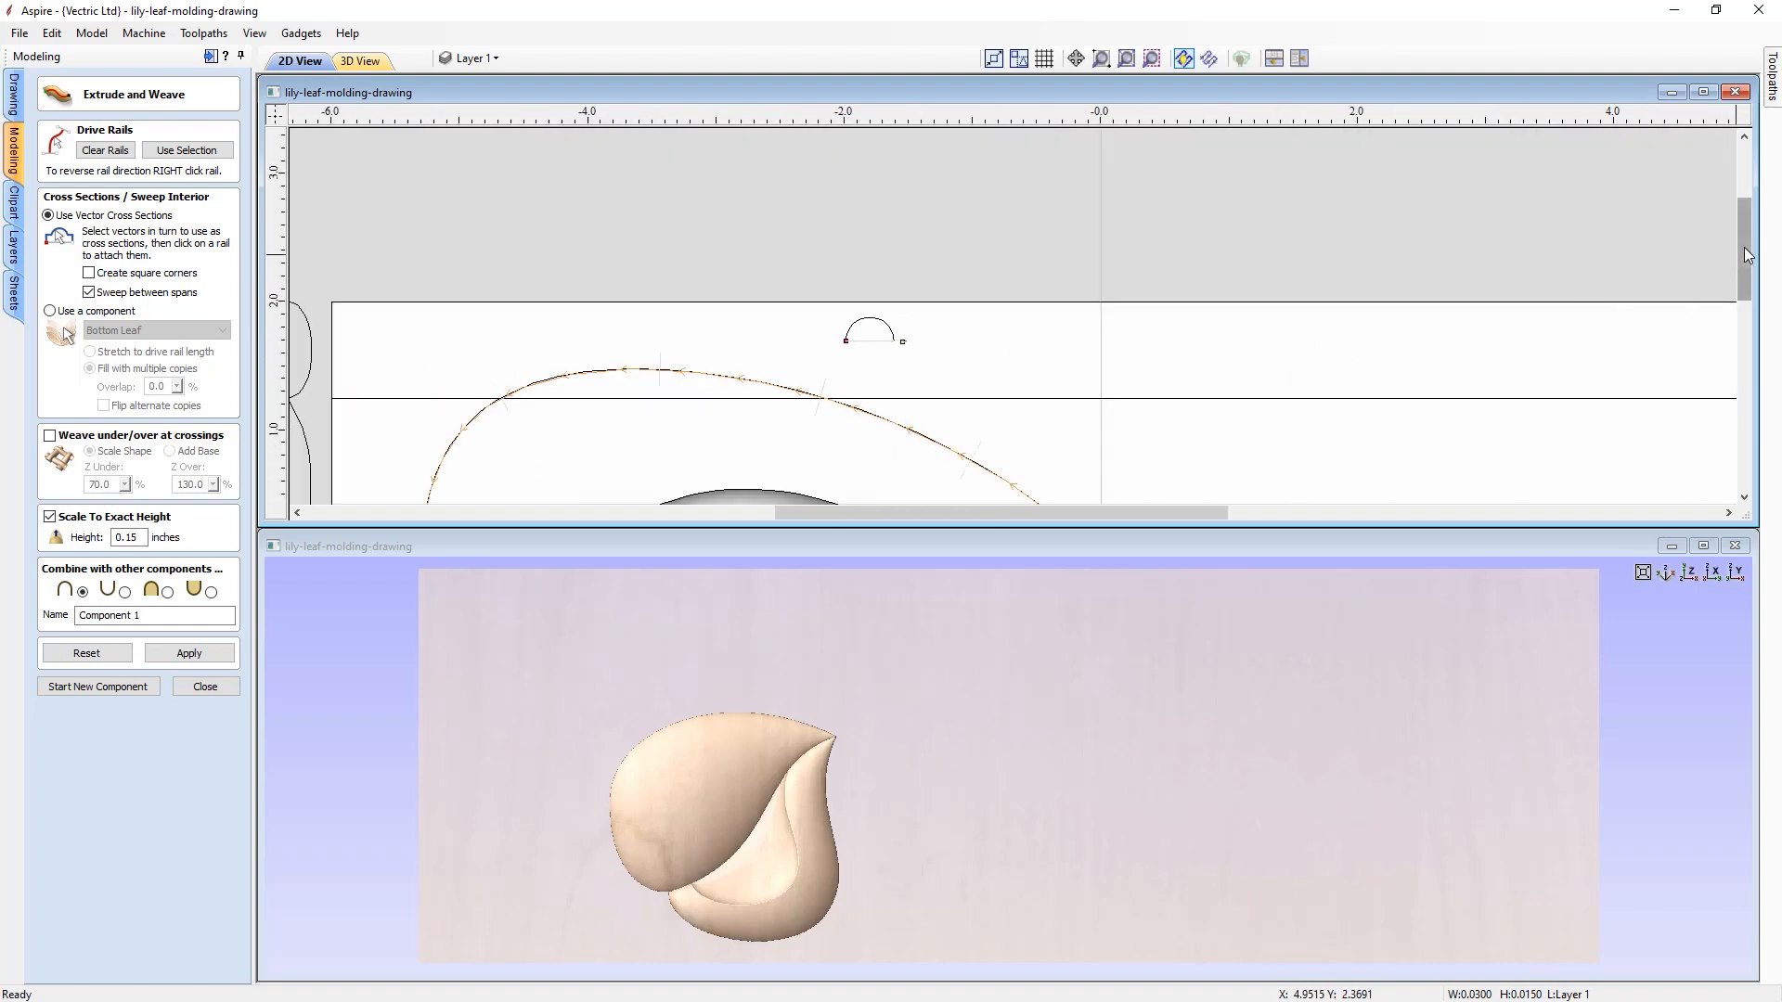
- Turn off Sweep between spans and Scale To Exact Height, name the component Stem, and apply the extrusion
left_click_drag(1745, 253, 1745, 314)
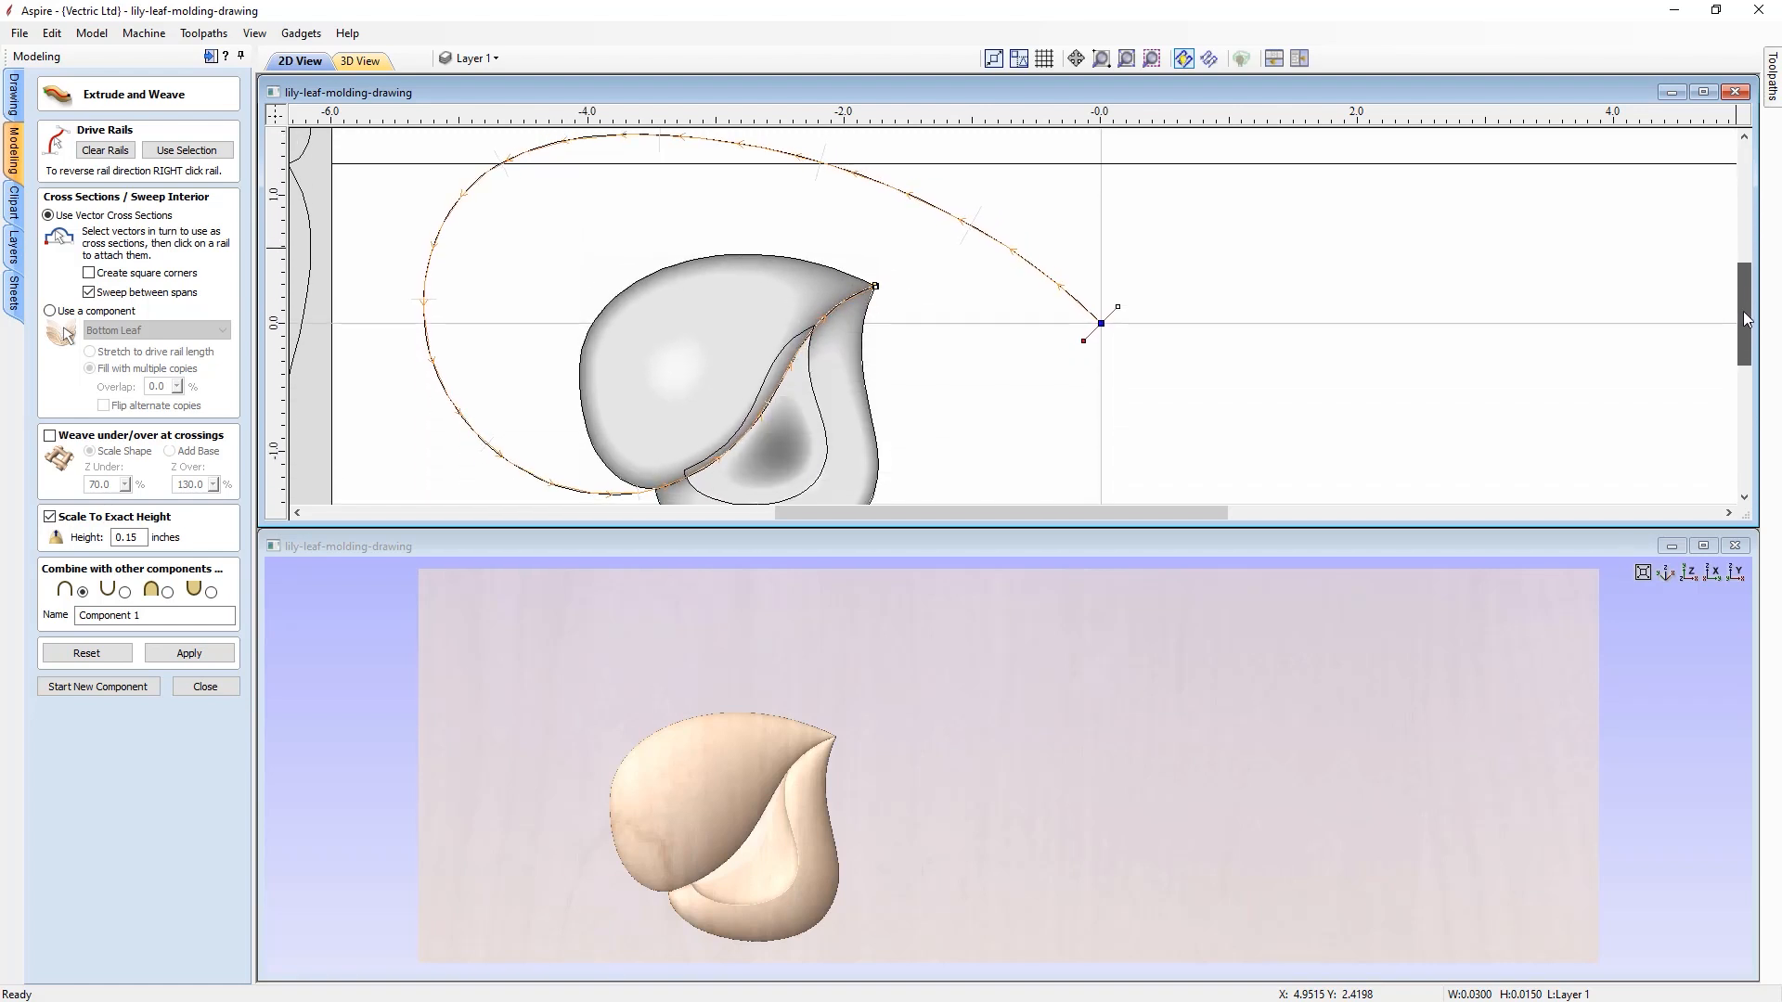
scroll(1046, 330, "down", 1)
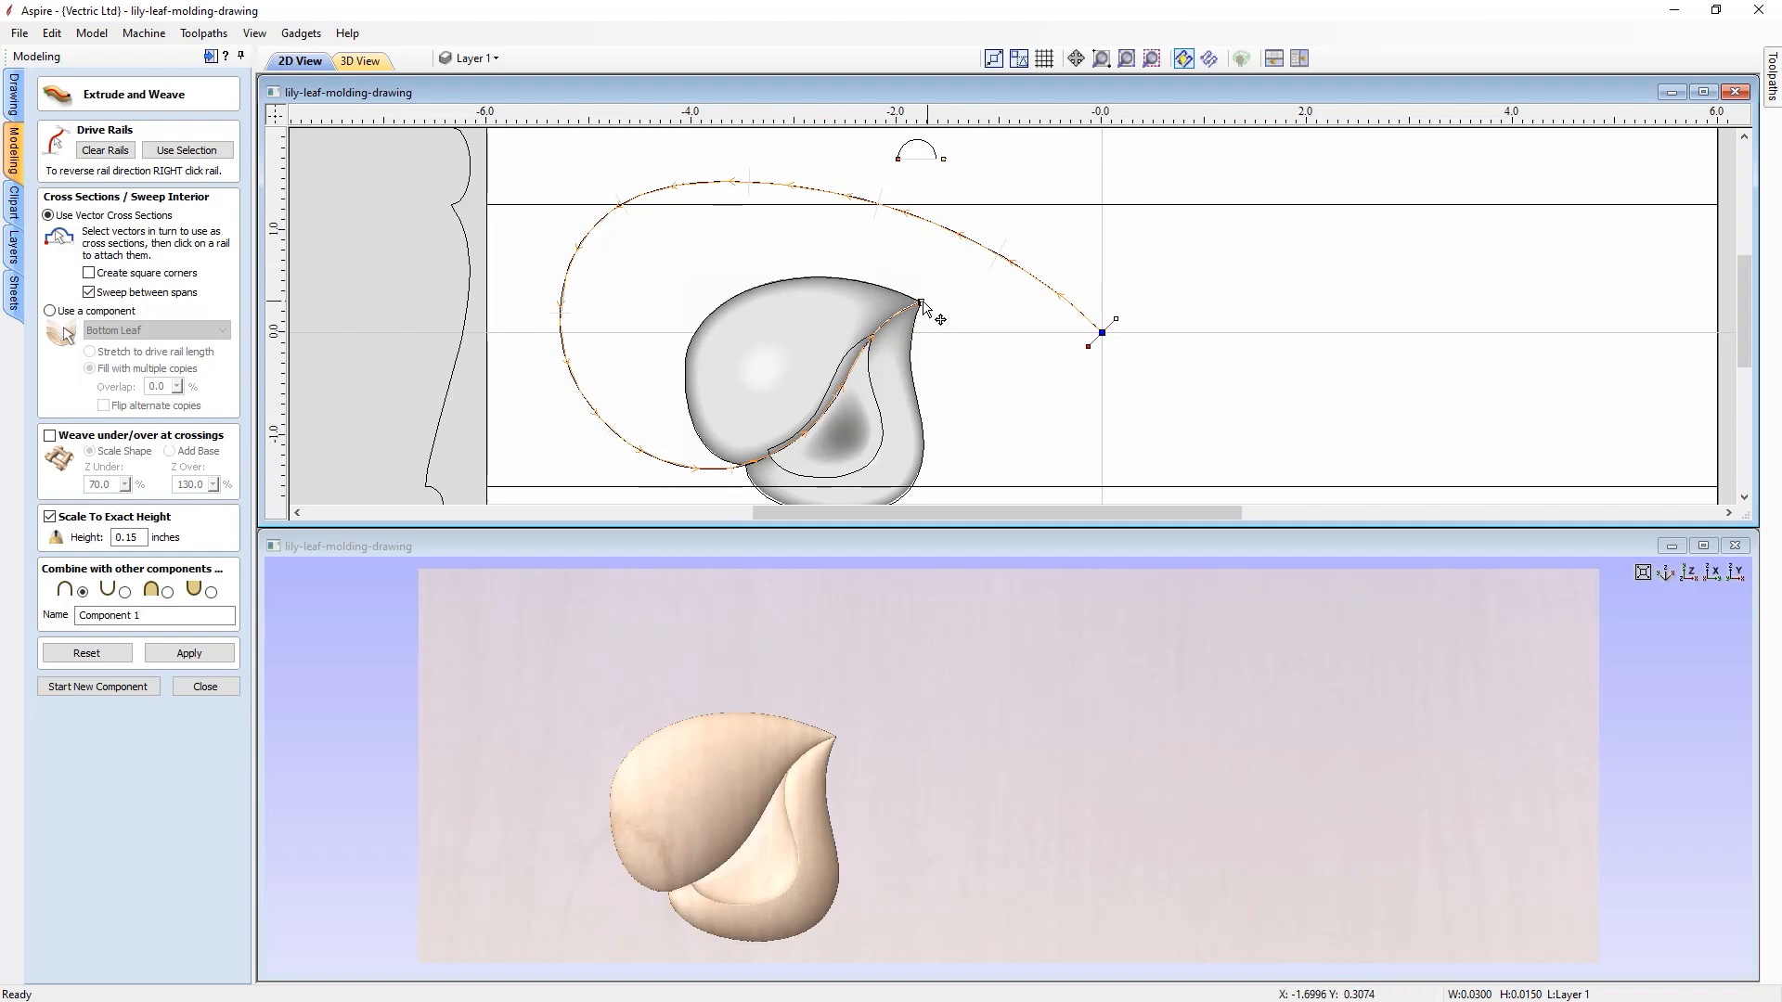
scroll(921, 309, "up", 5)
scroll(923, 310, "down", 4)
scroll(927, 309, "down", 1)
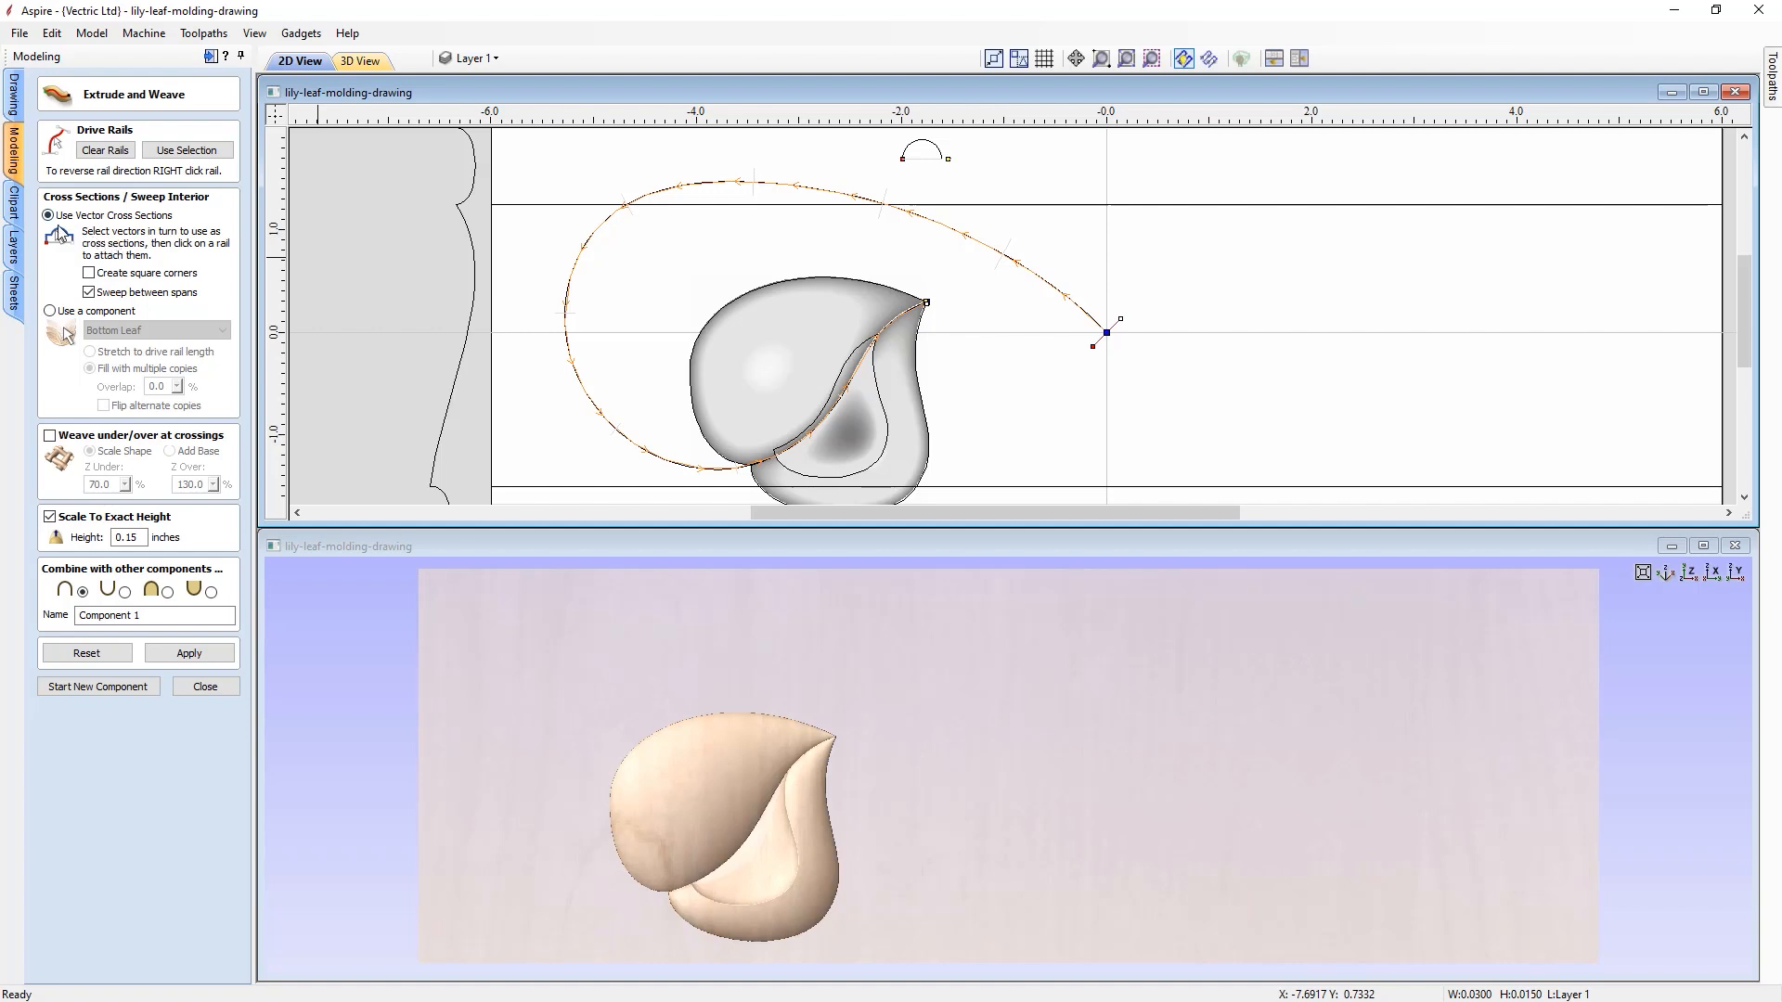
left_click(90, 293)
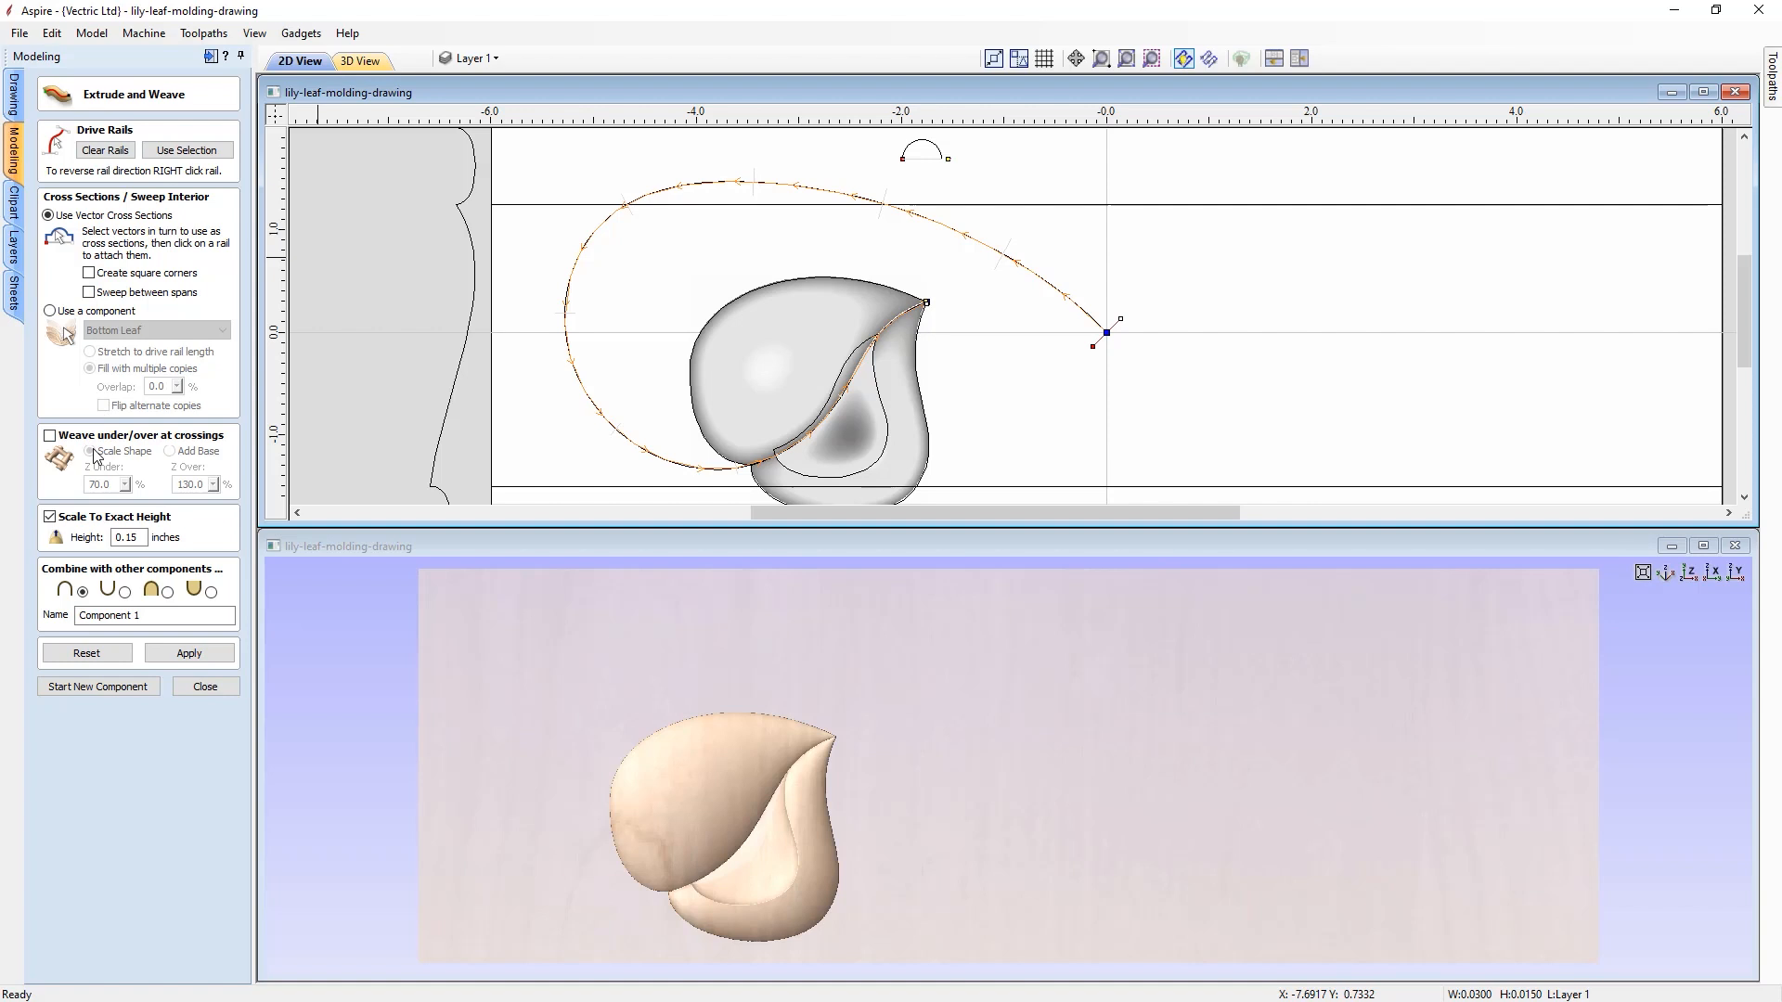
left_click(51, 518)
left_click_drag(155, 620, 63, 619)
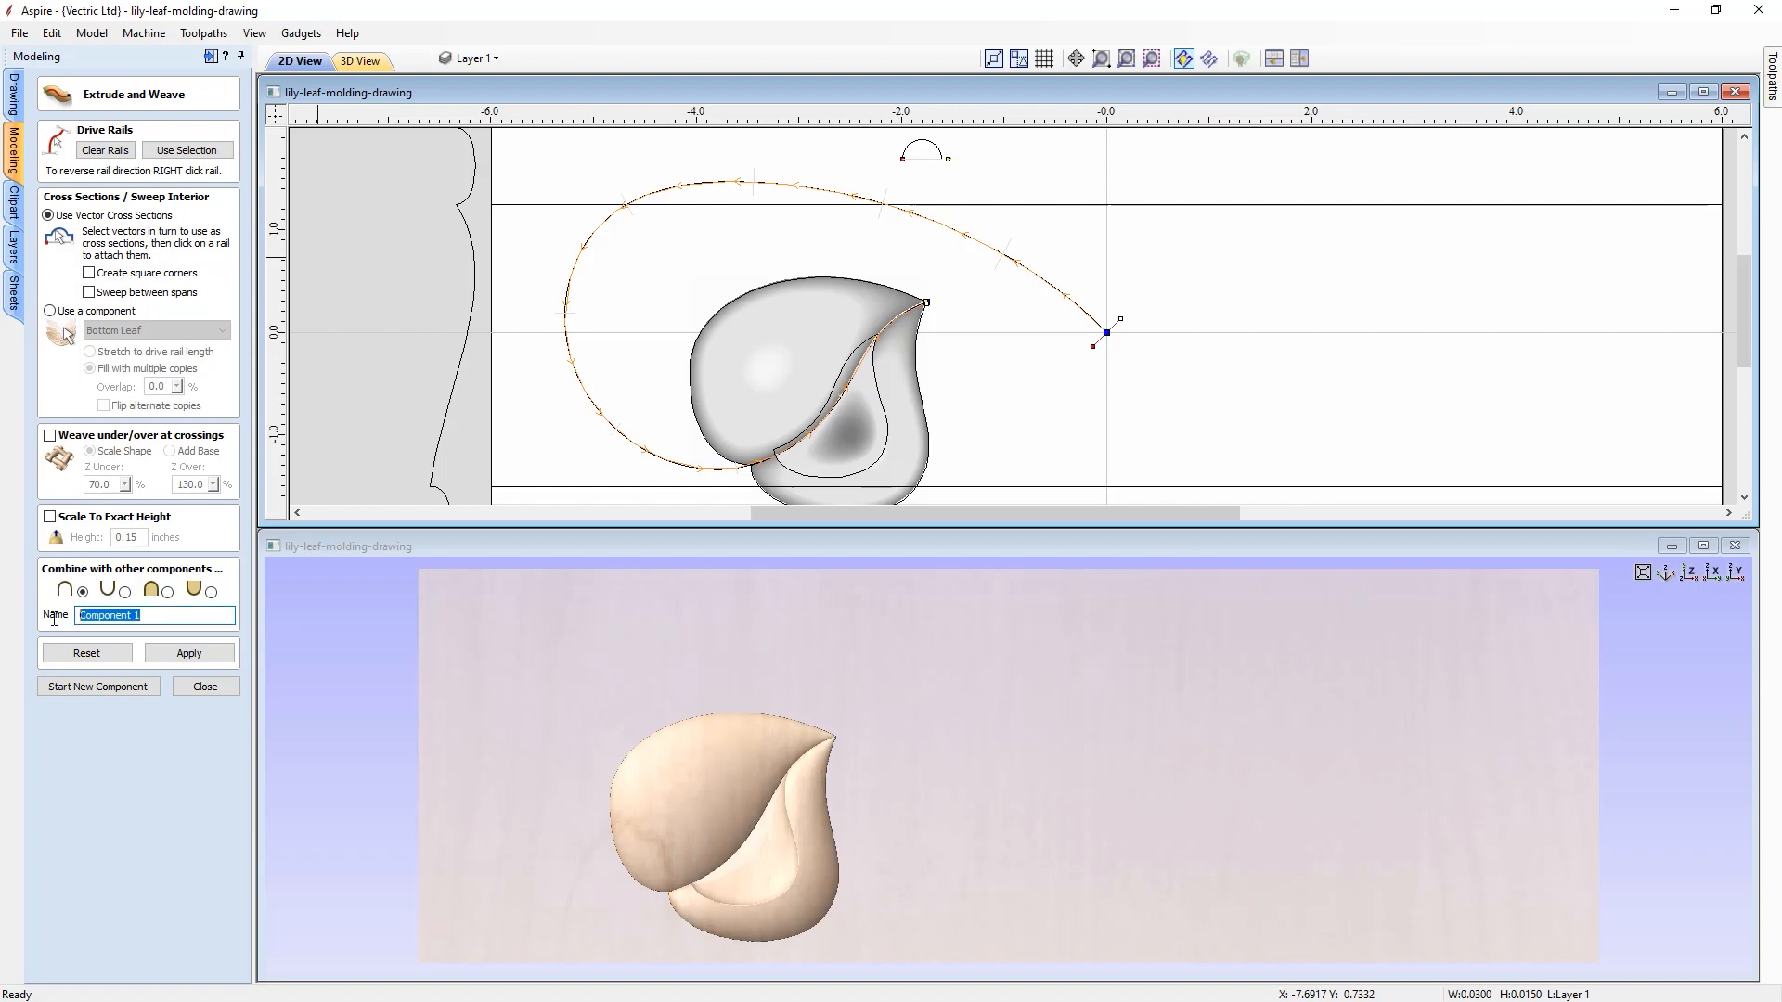
type("Stem")
left_click(203, 655)
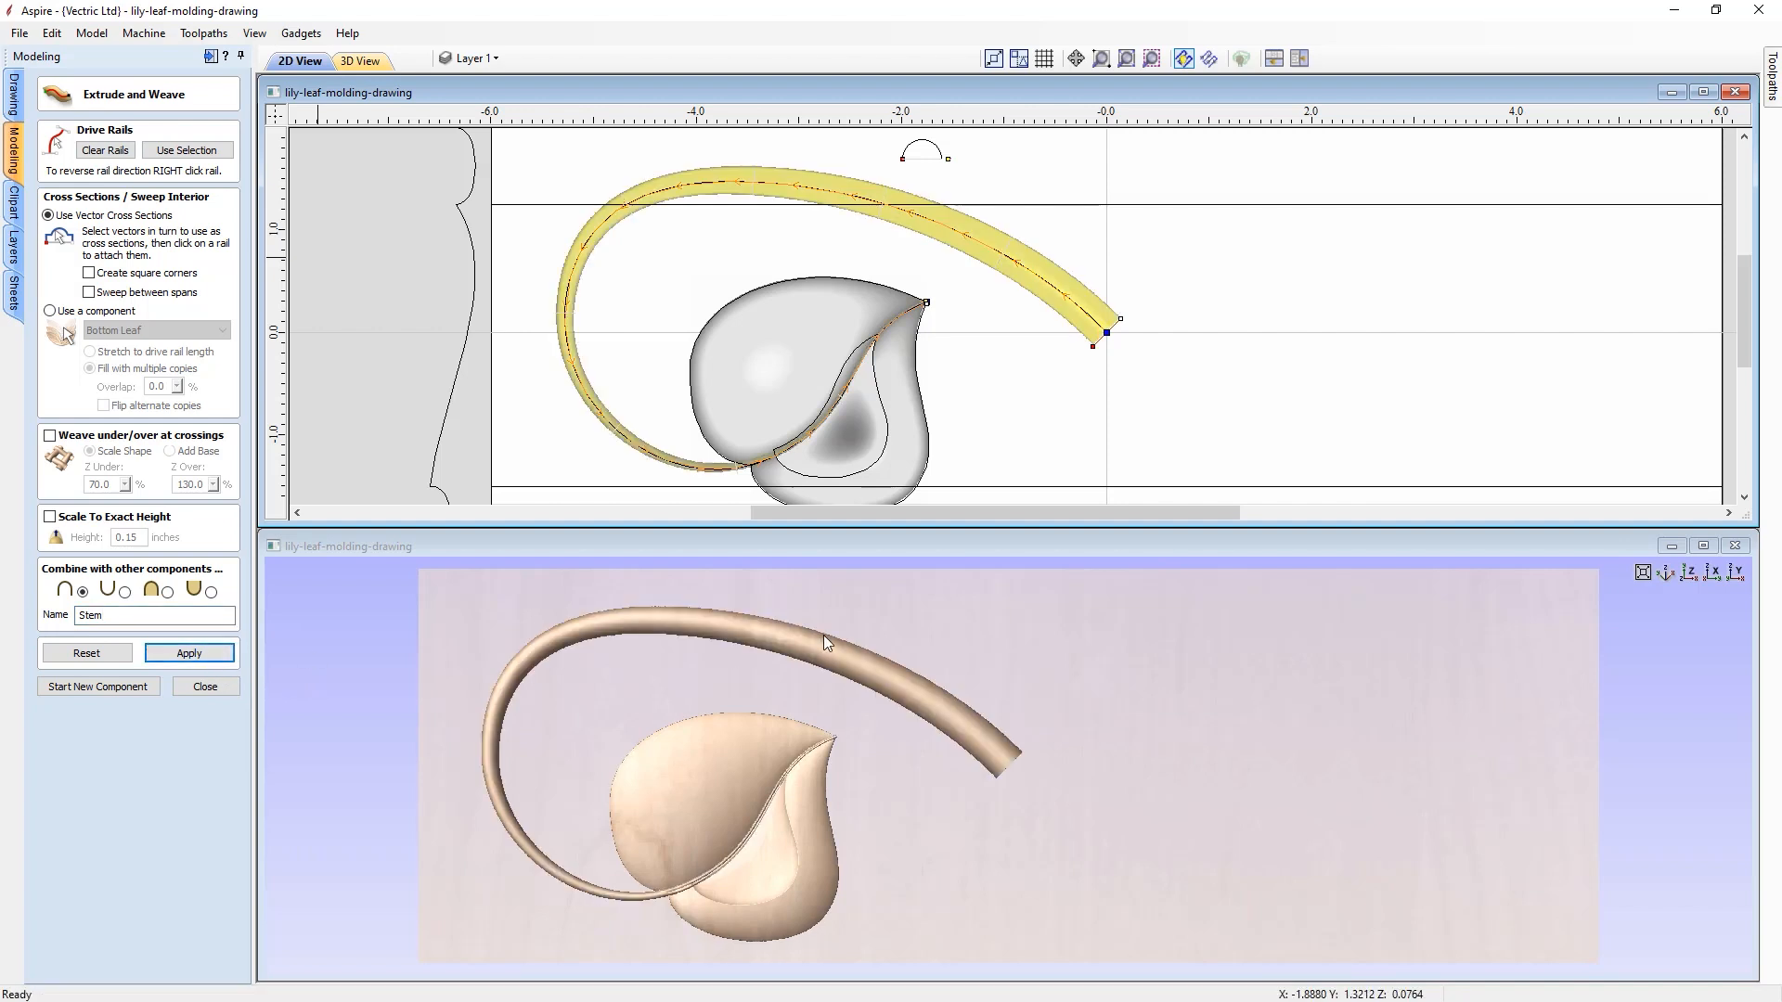
- Inspect the unscaled stem in 3D and turn on Scale To Exact Height at 0.15 inches
left_click_drag(905, 865, 795, 819)
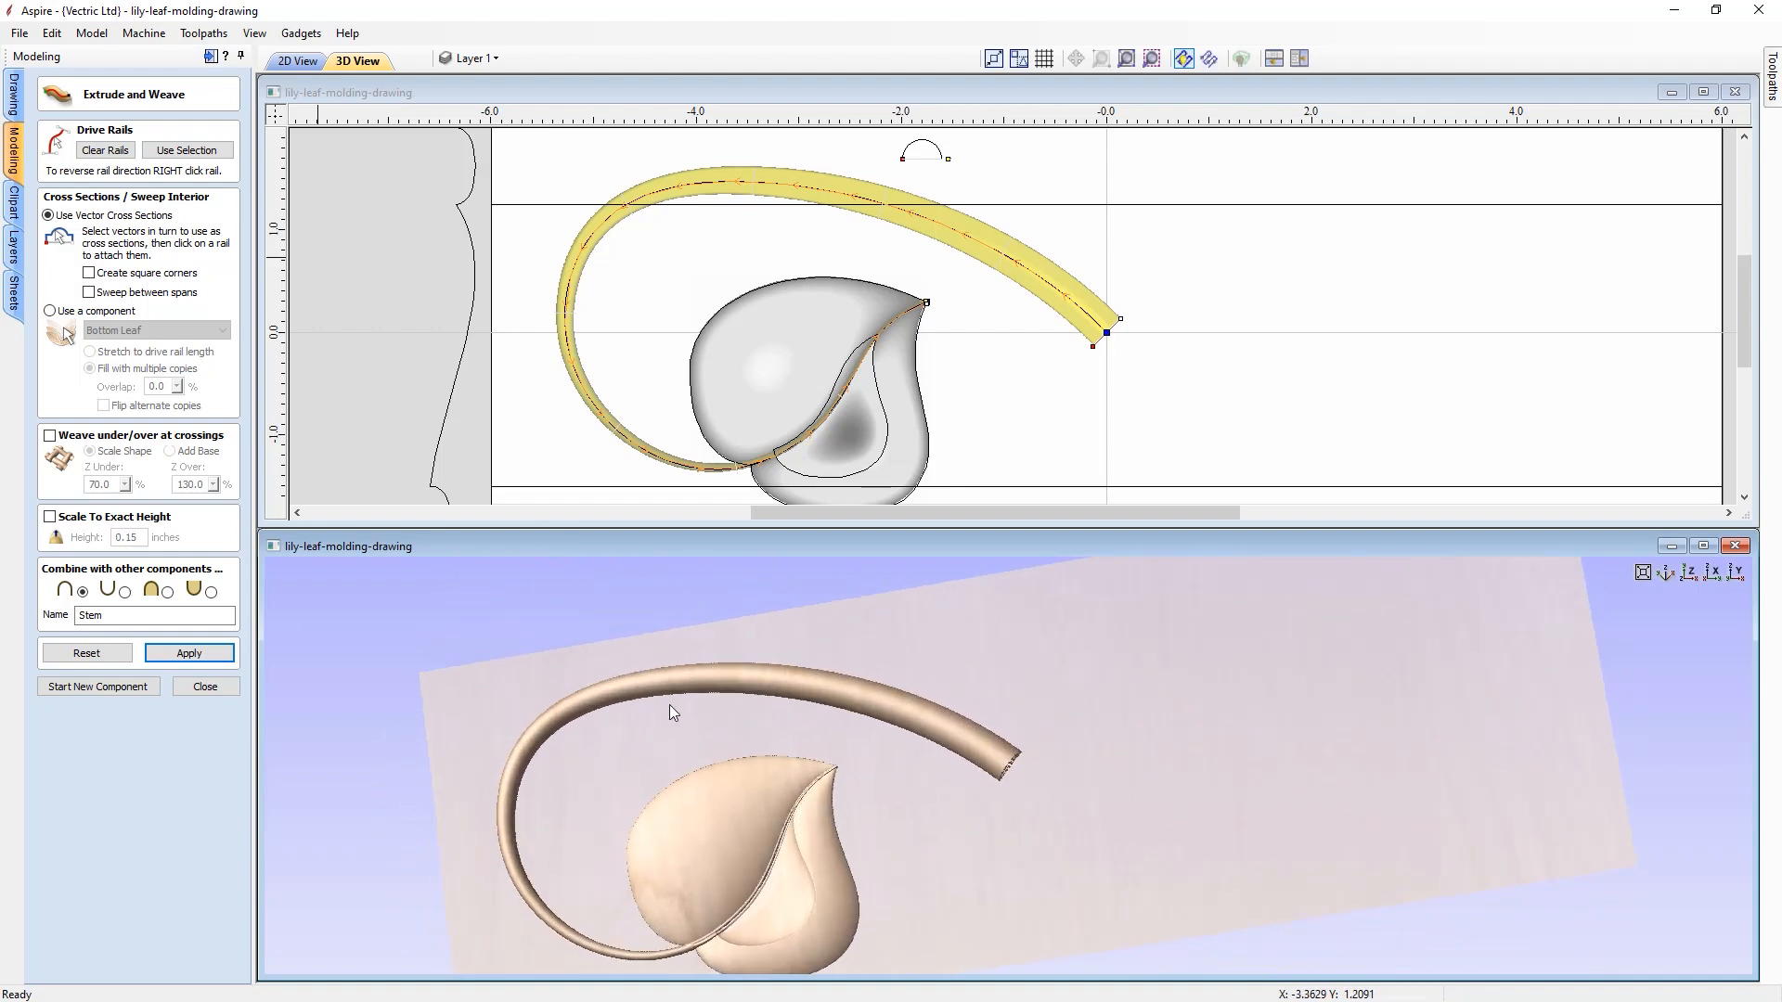
left_click(1690, 572)
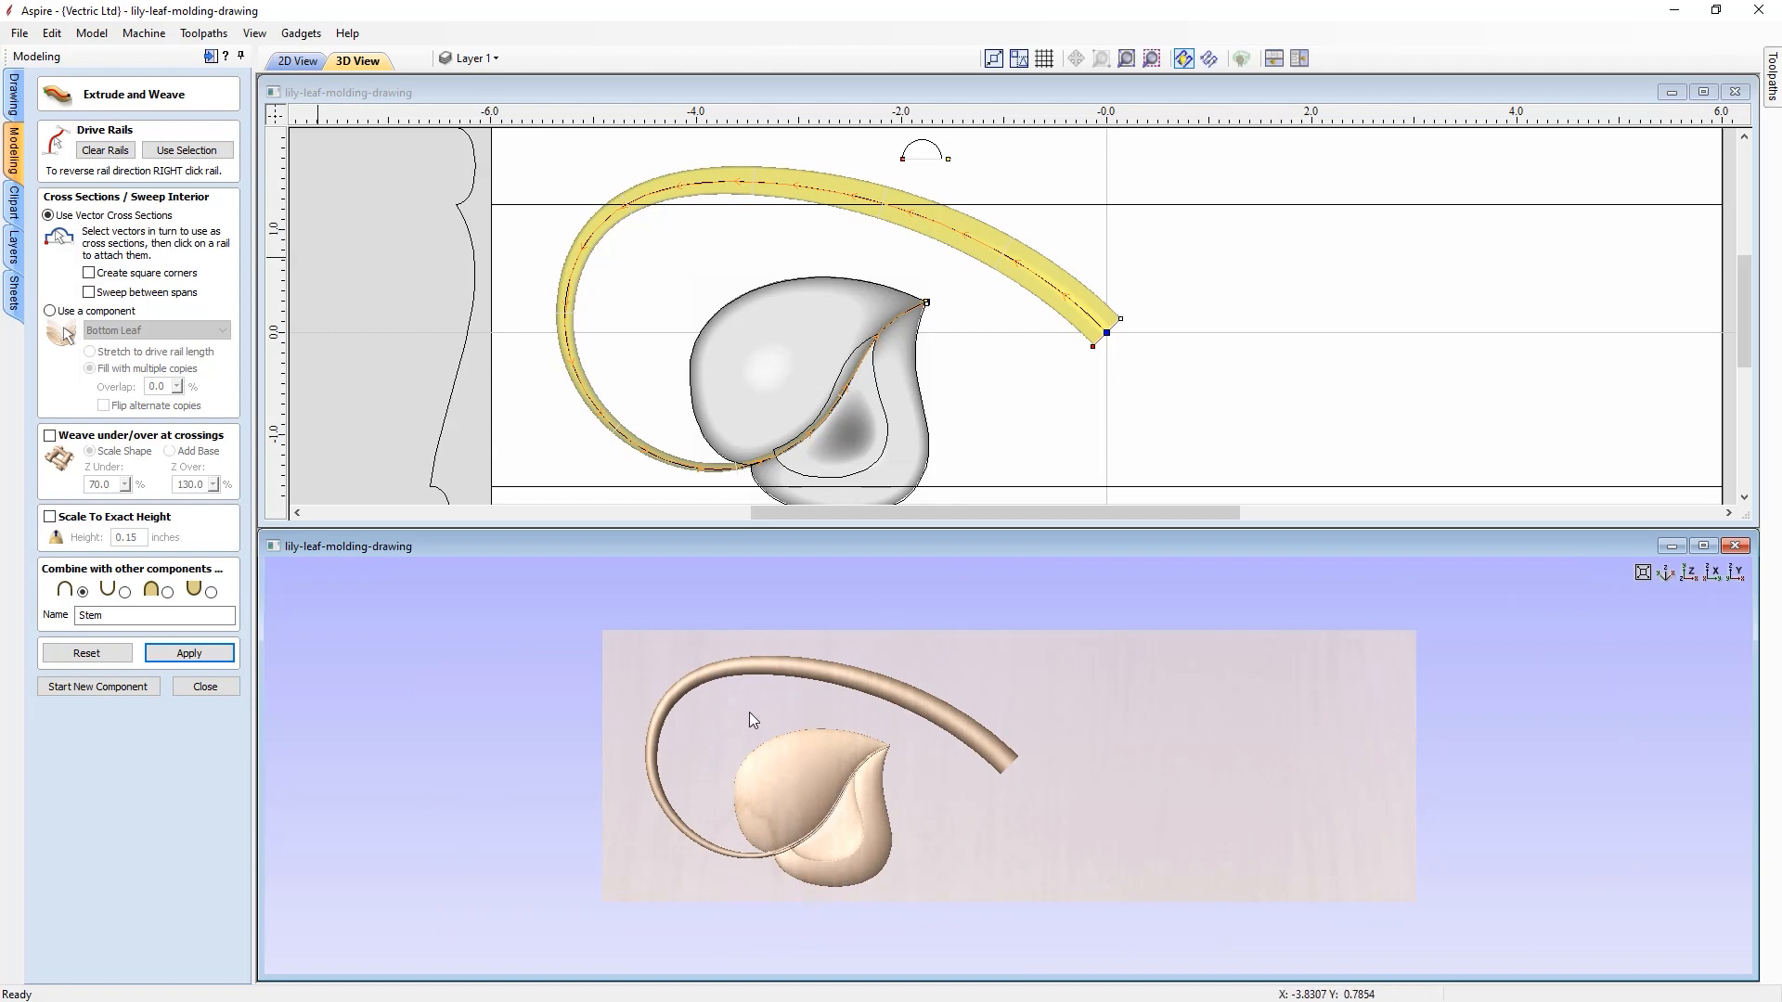
scroll(811, 756, "up", 2)
left_click_drag(985, 852, 972, 754)
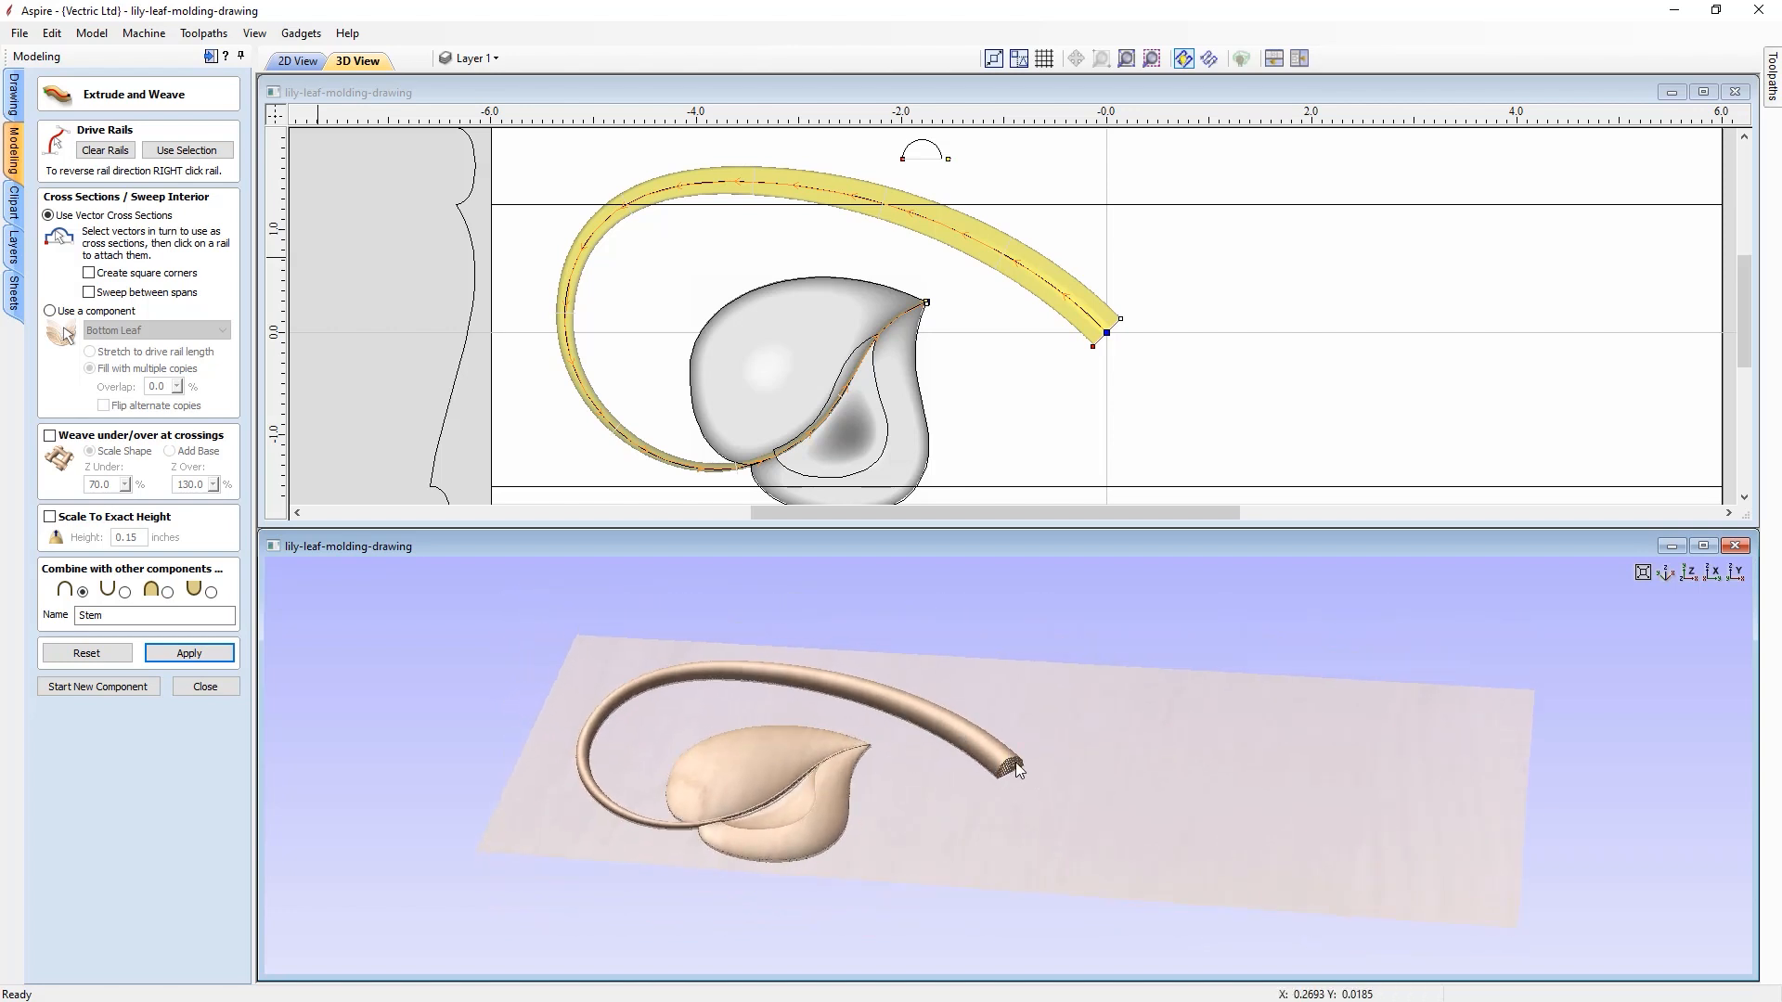
left_click_drag(950, 827, 903, 807)
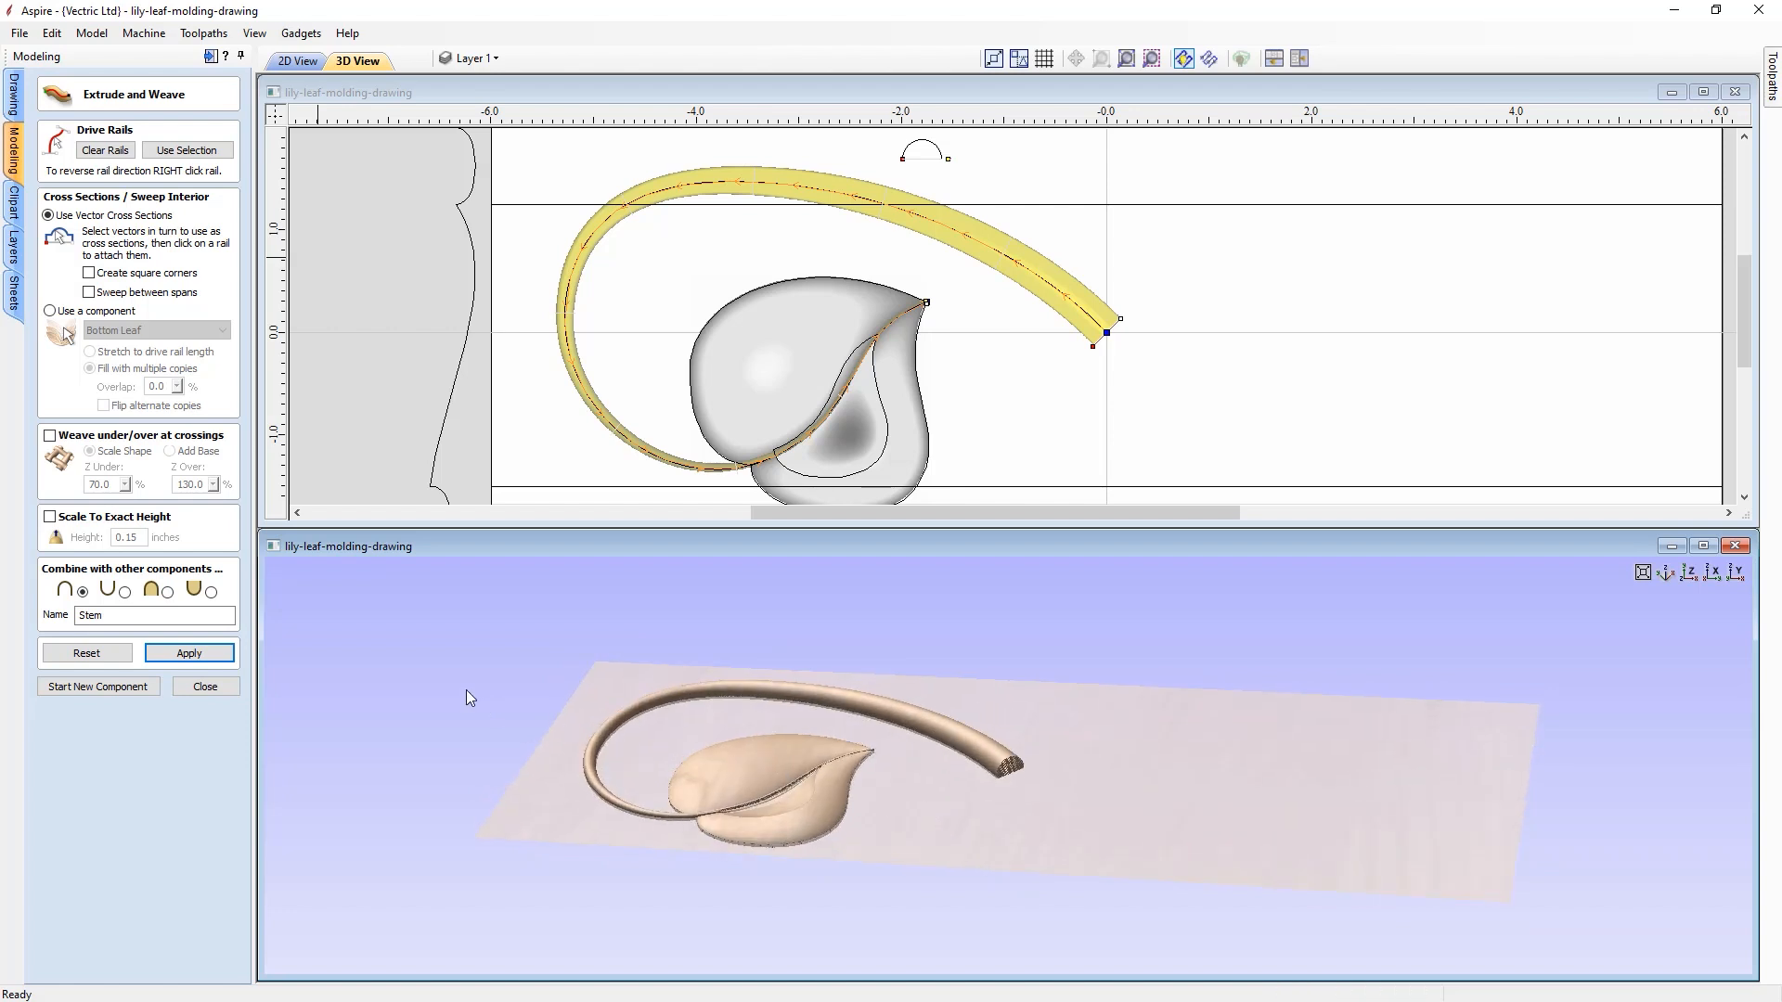
left_click(50, 518)
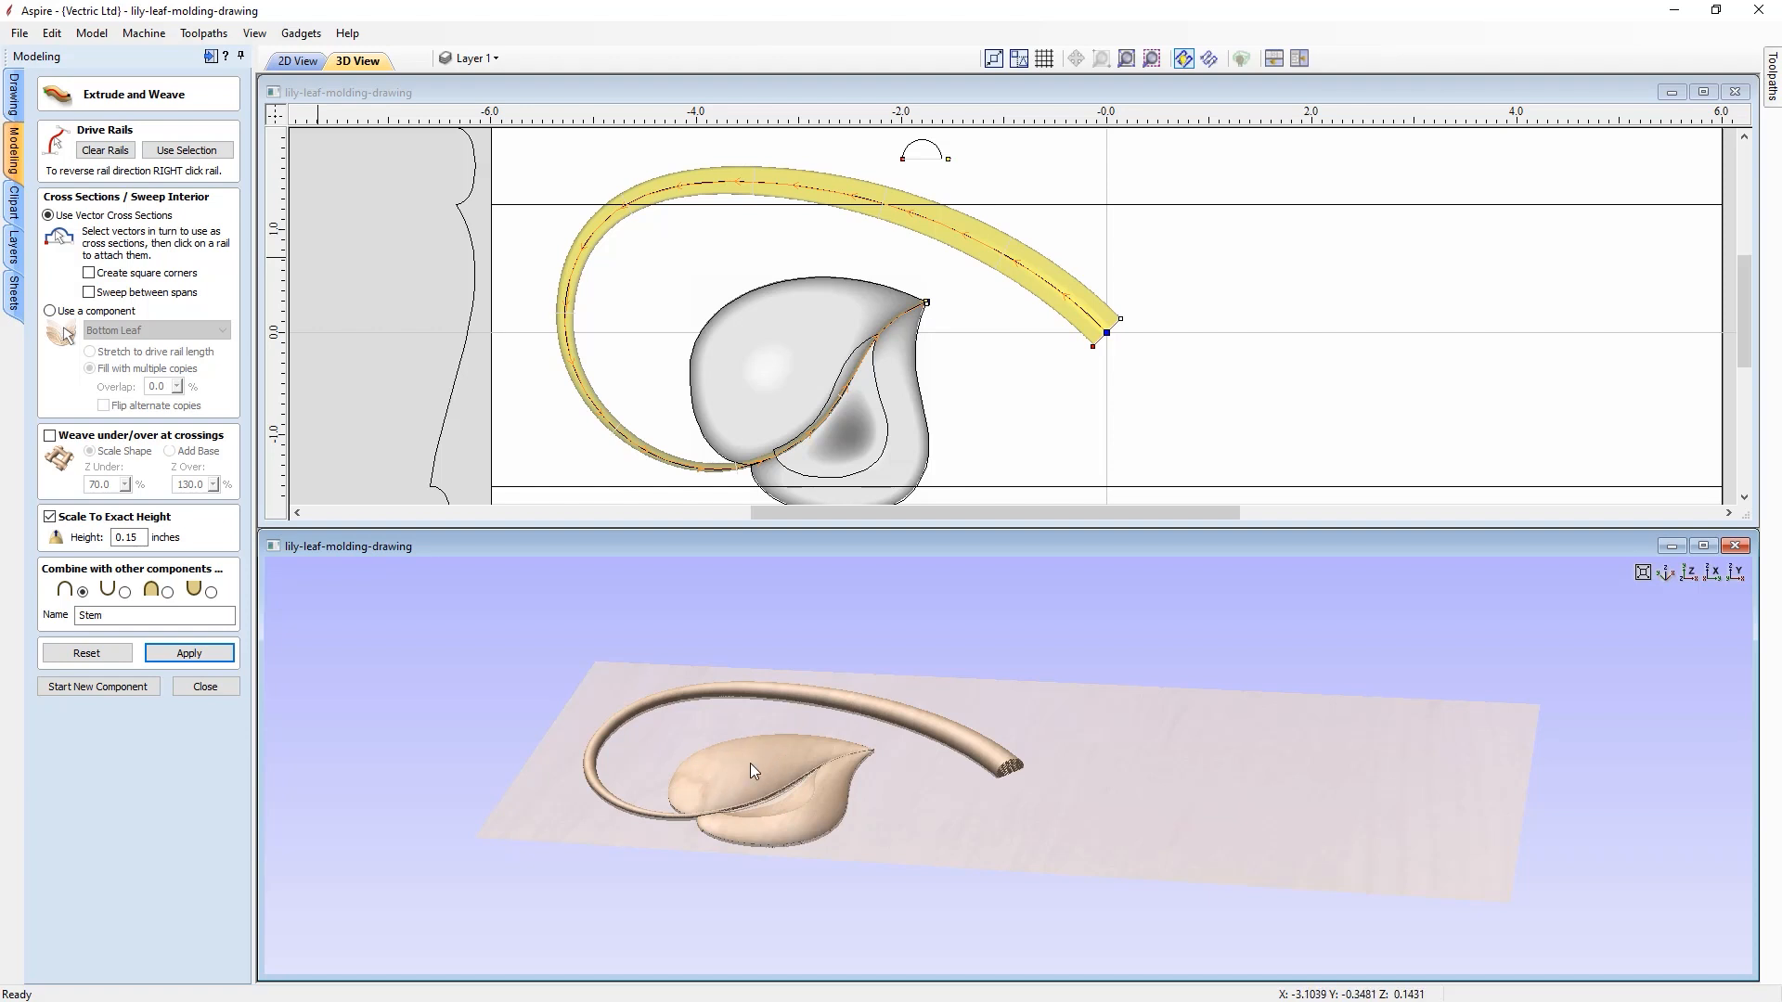
- Attach the large semicircle as an extra cross section midway along the stem rail's outer bend and reapply the extrusion
left_click_drag(952, 820, 919, 749)
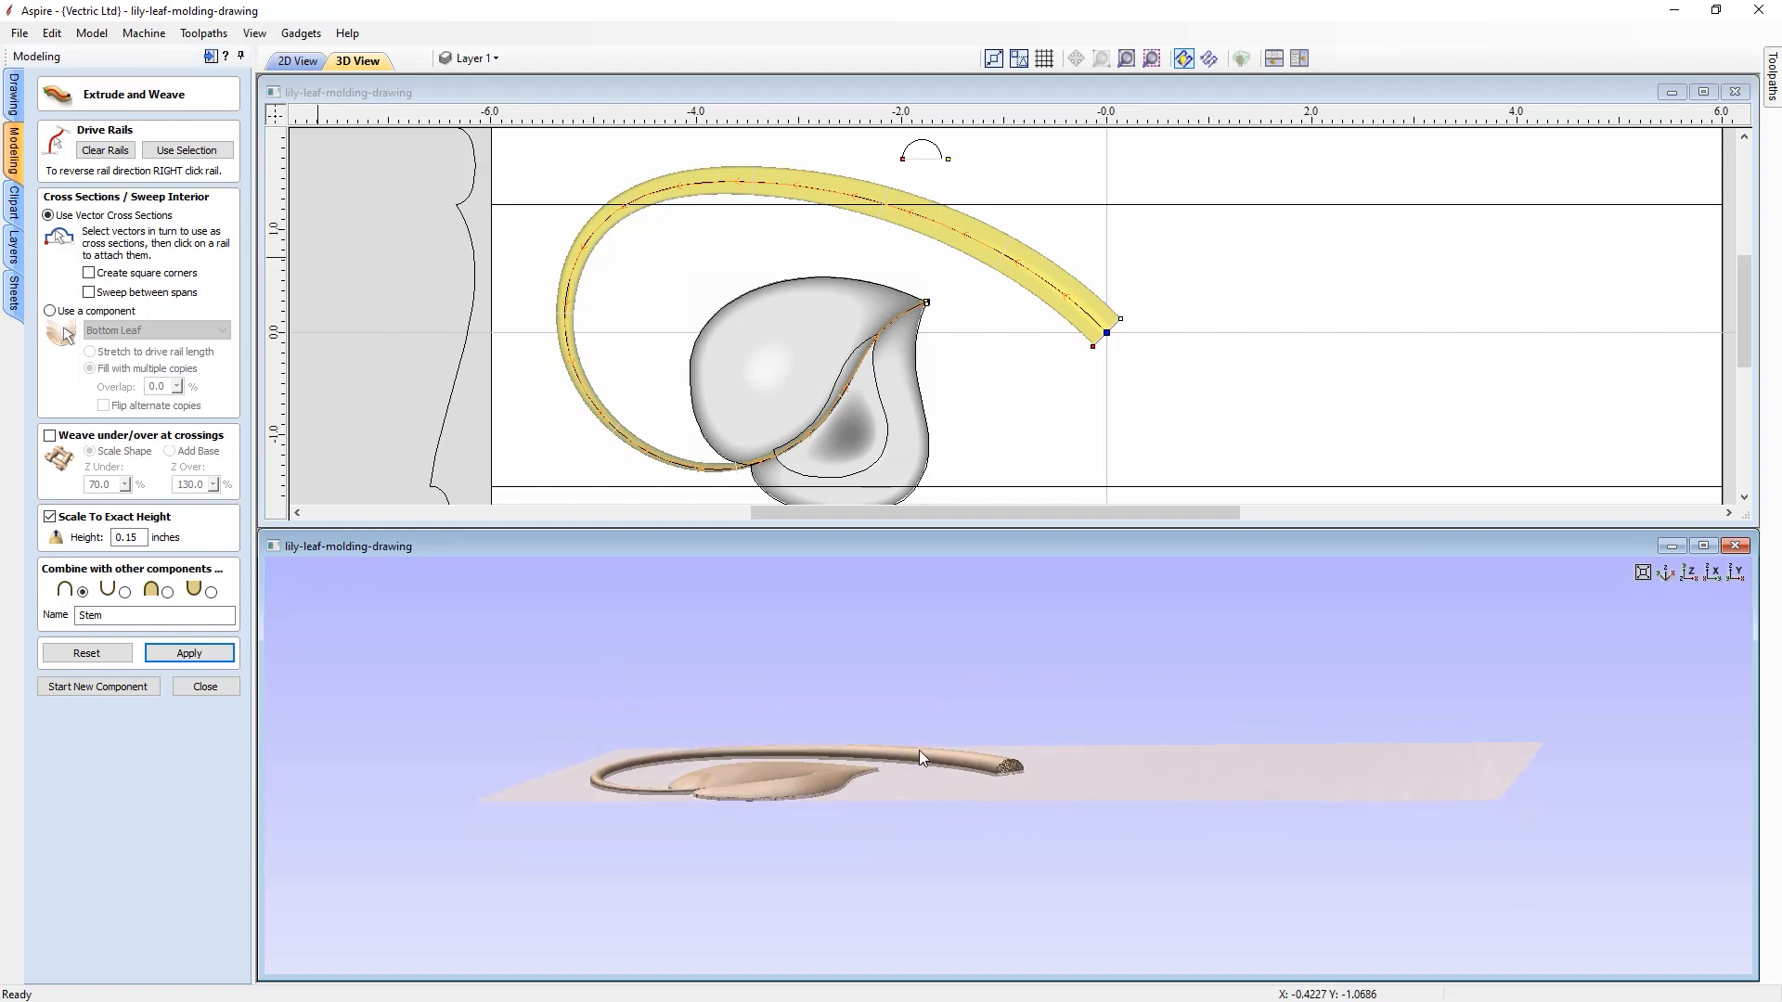
left_click_drag(912, 783, 922, 820)
left_click_drag(921, 749, 1045, 807)
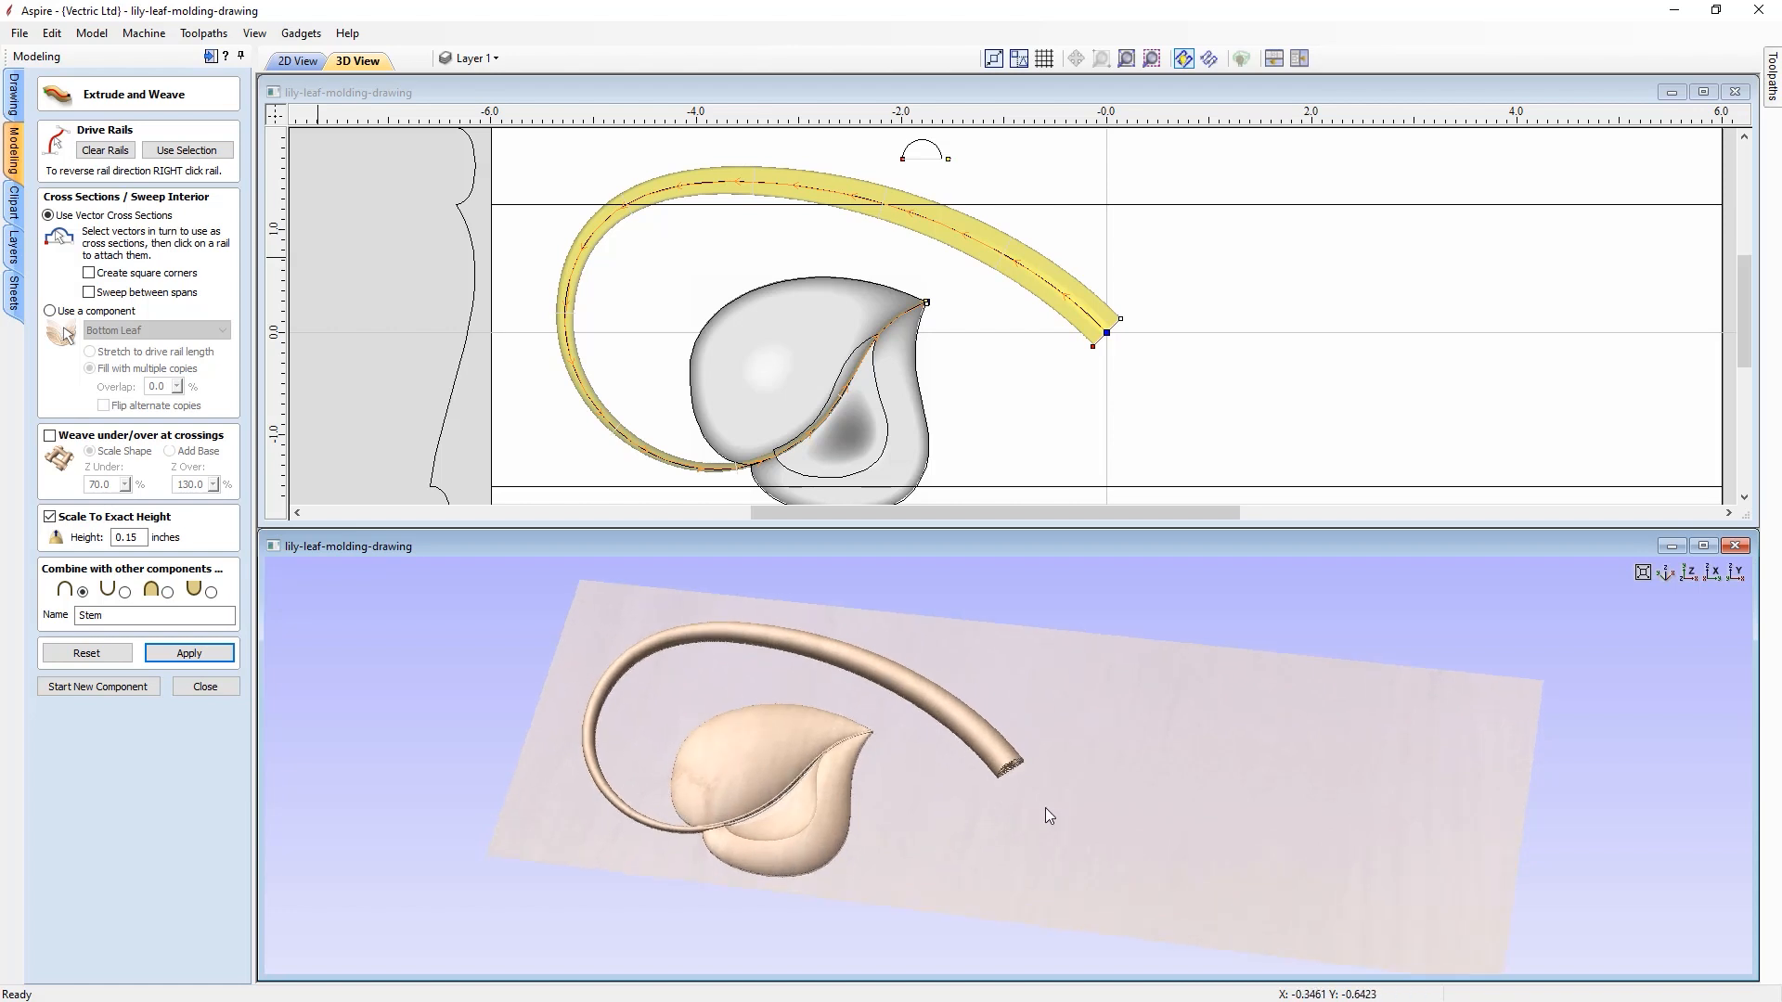
left_click(1689, 573)
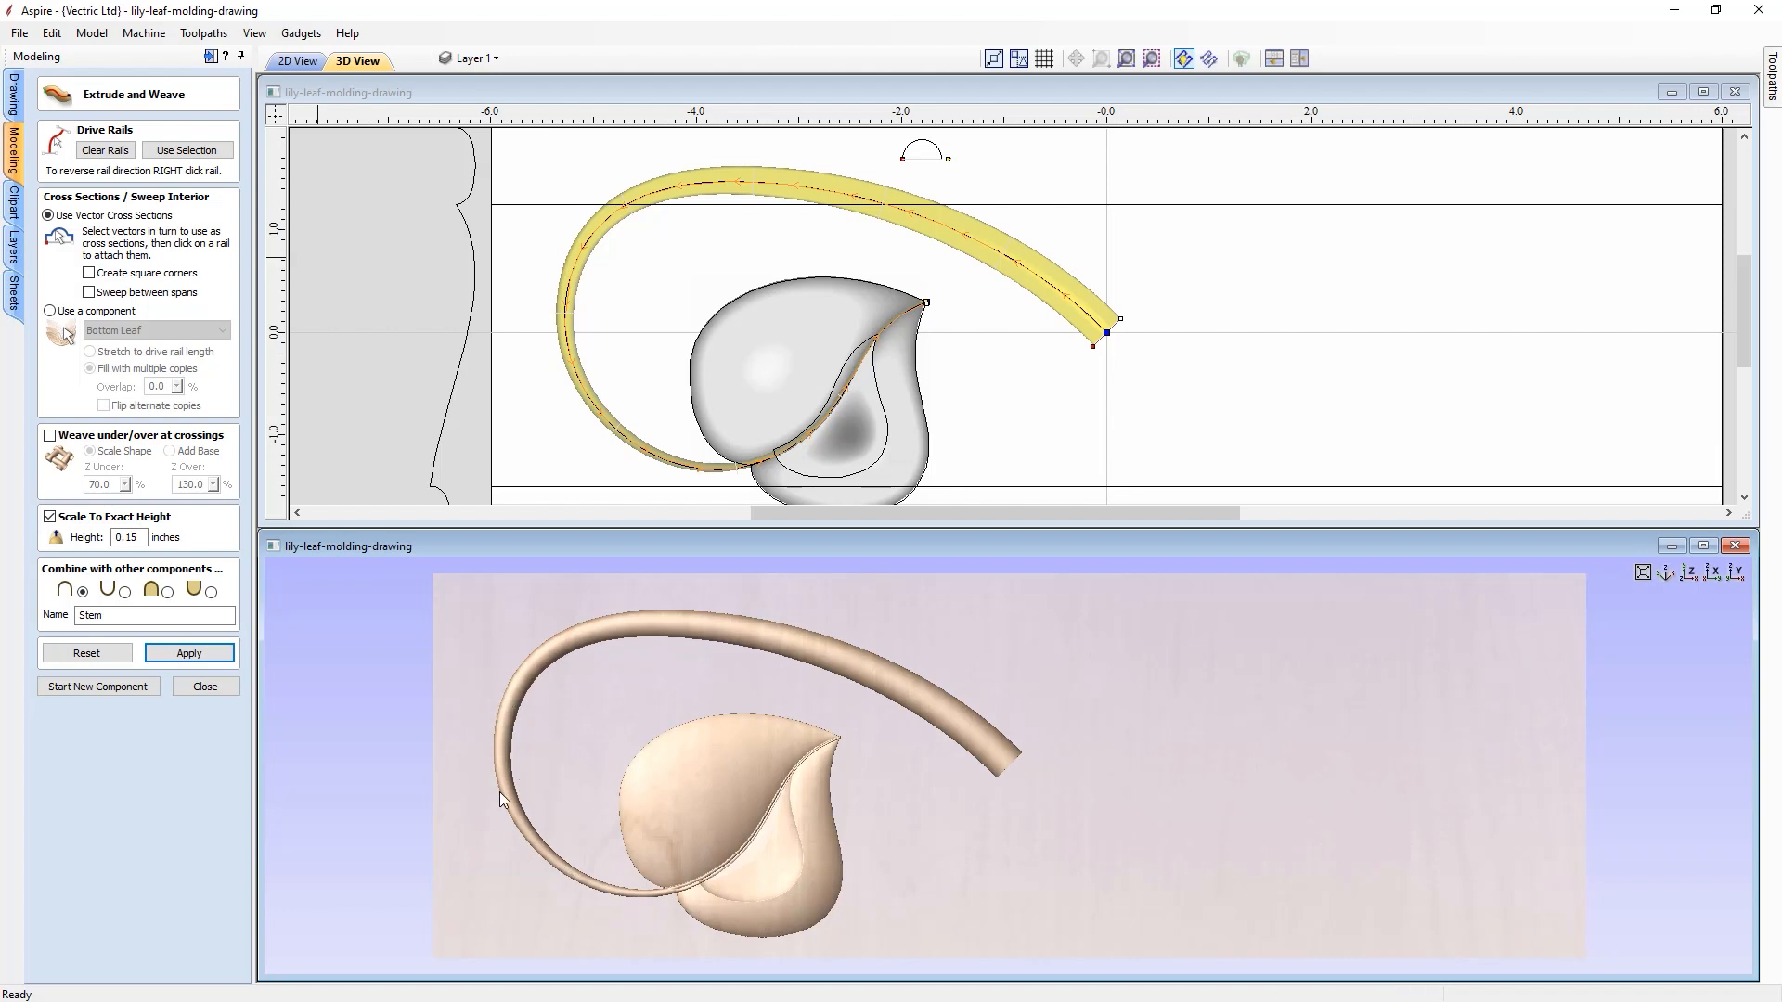
left_click(926, 144)
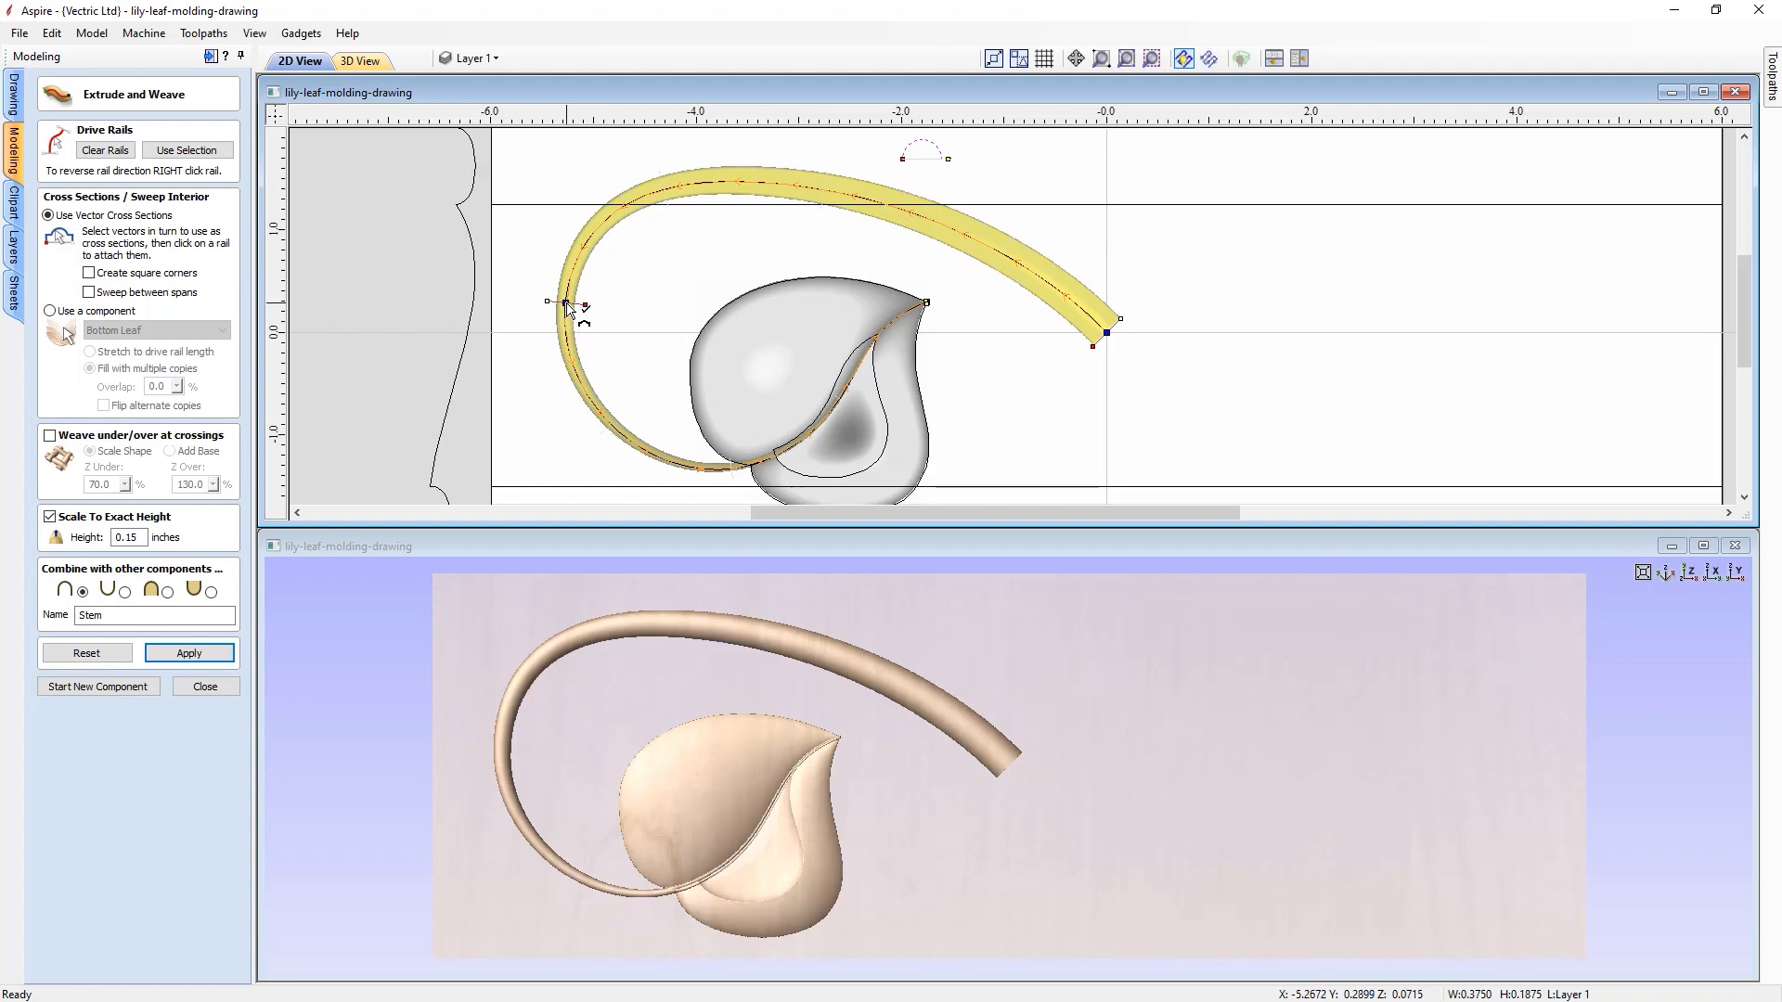
left_click(201, 653)
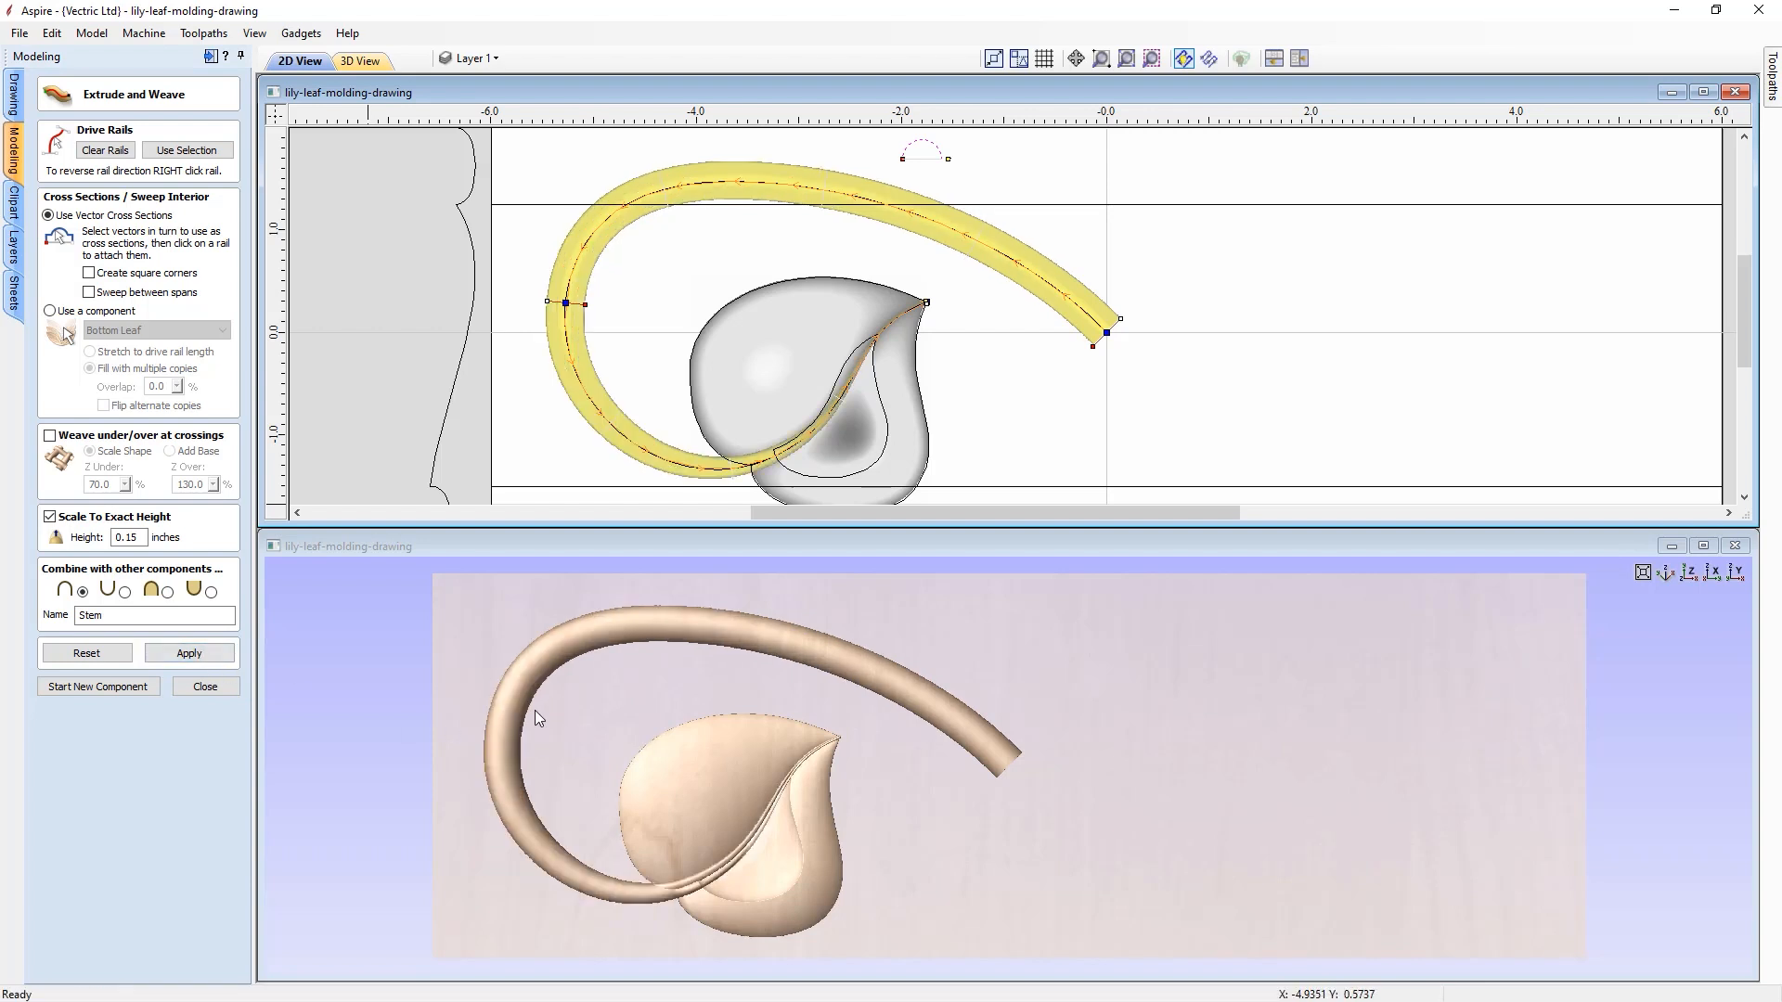
- Slide the middle cross section along the bend towards the rail's start and reapply the stem extrusion
left_click(567, 306)
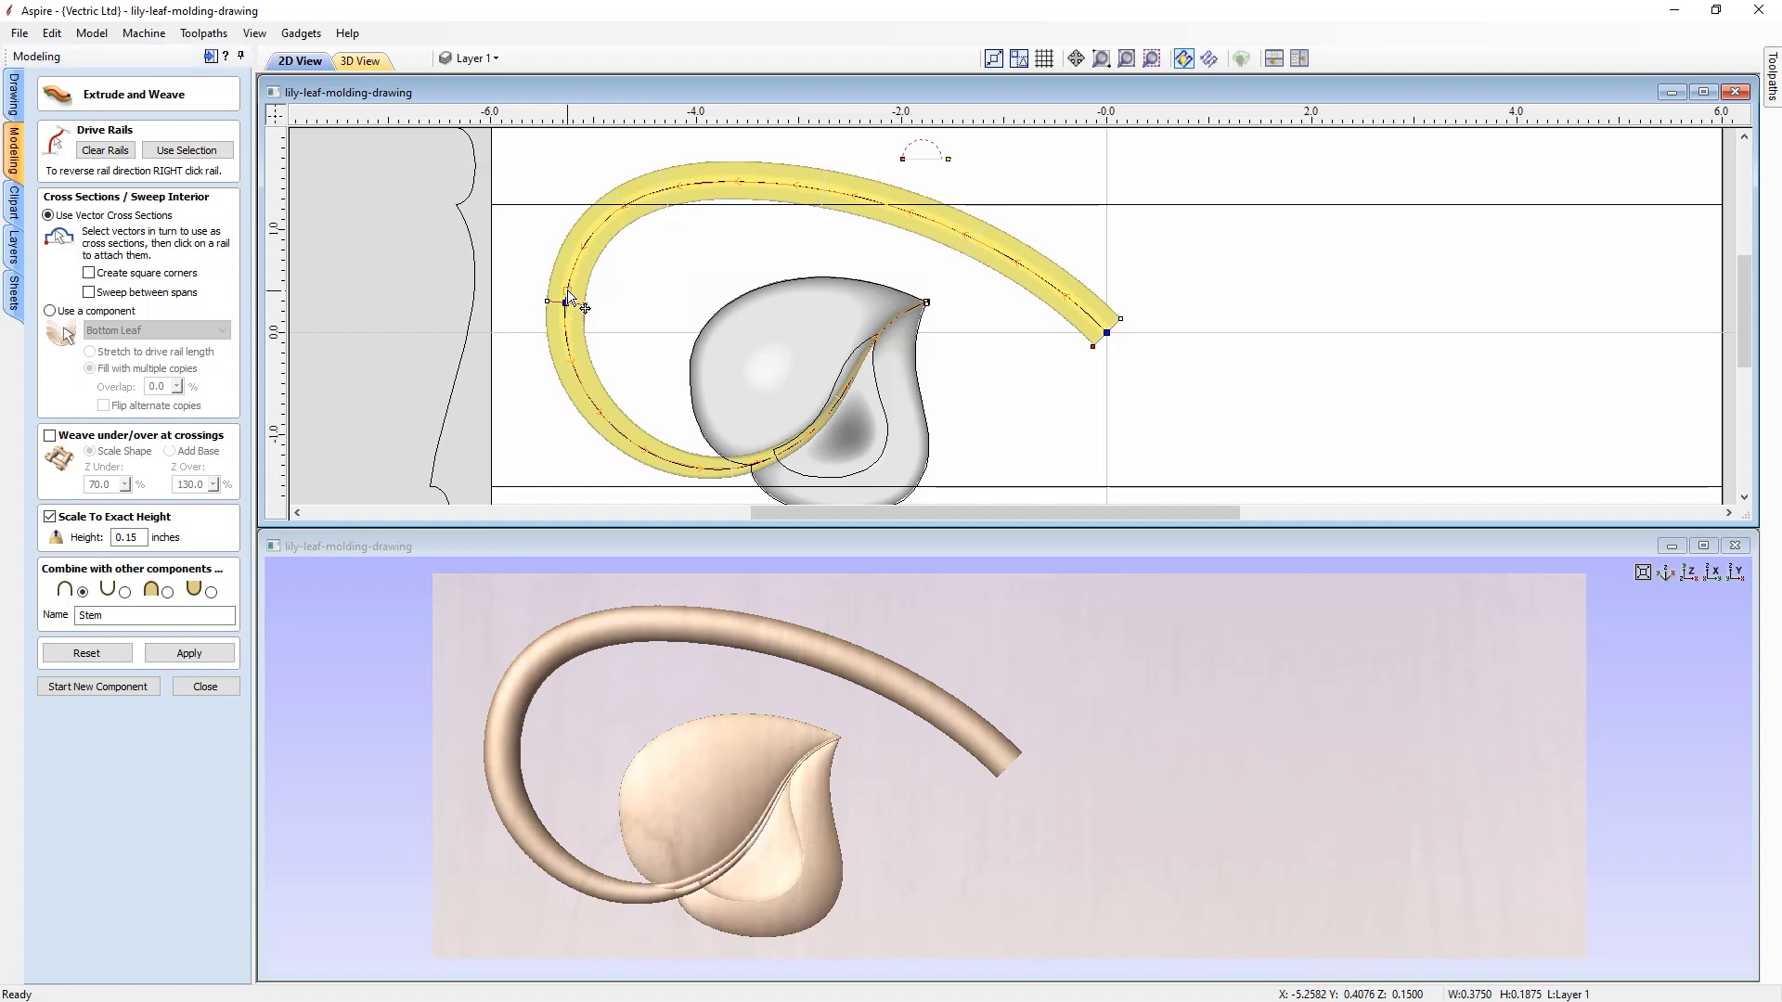
left_click(580, 255)
left_click(206, 658)
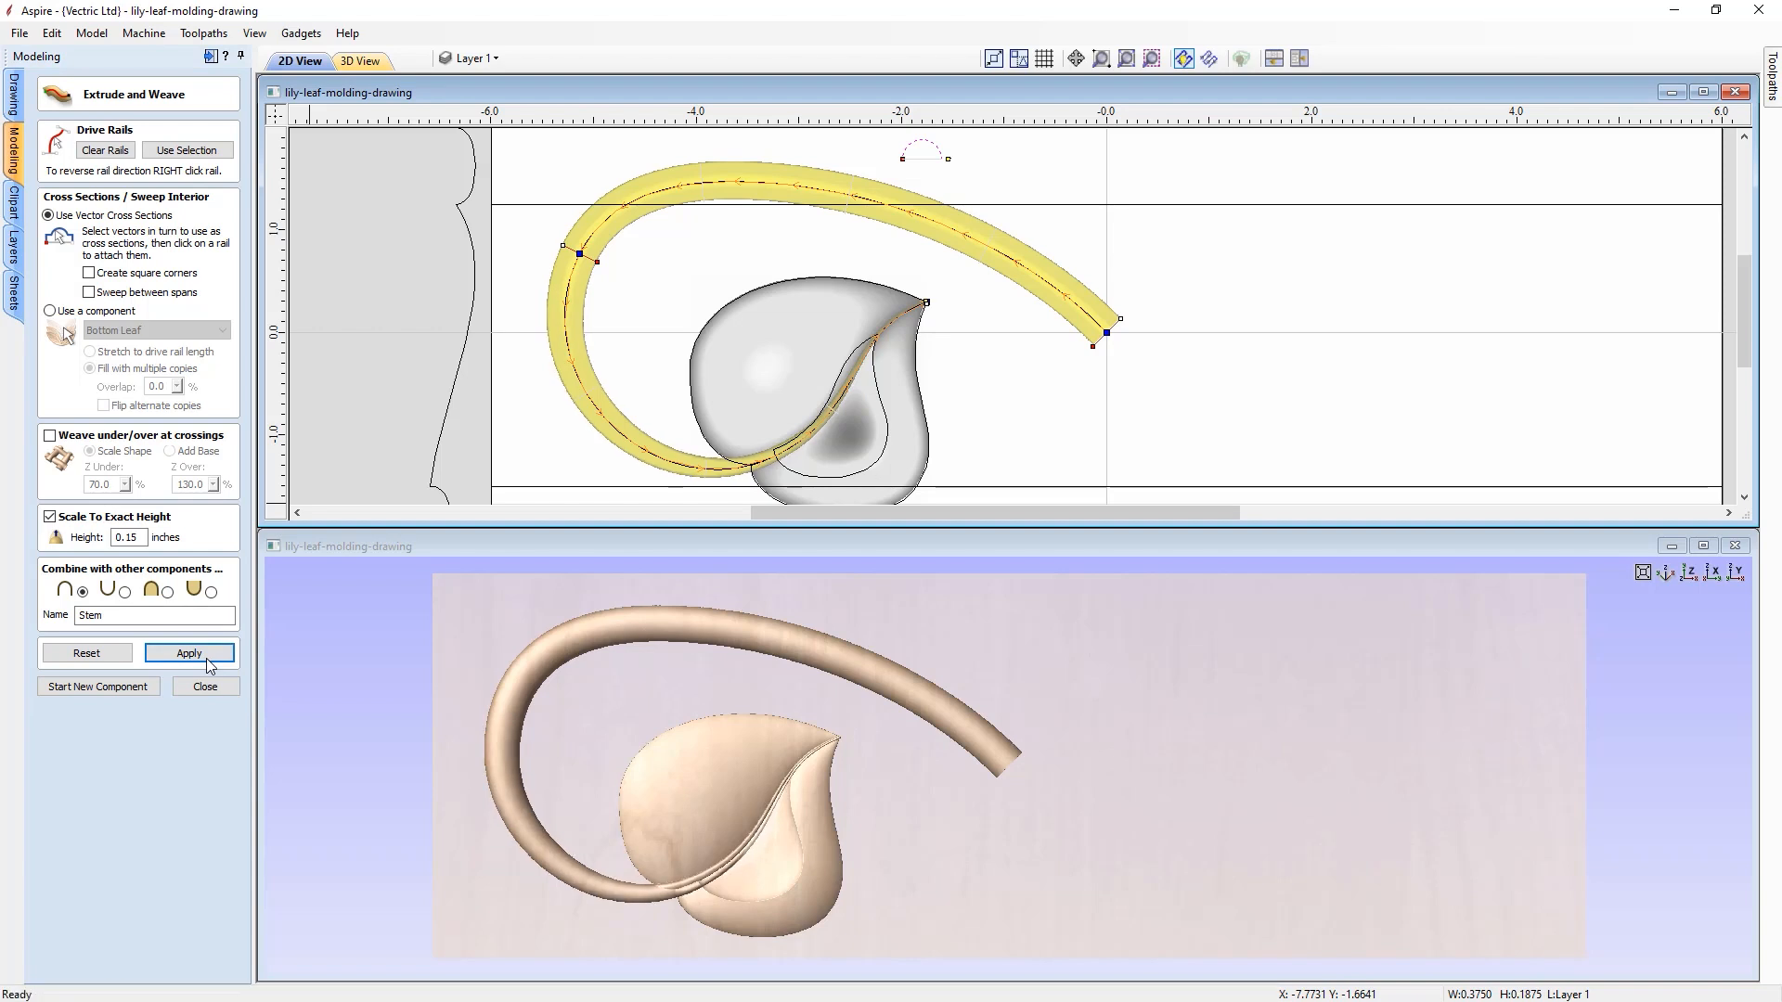
left_click_drag(582, 254, 602, 228)
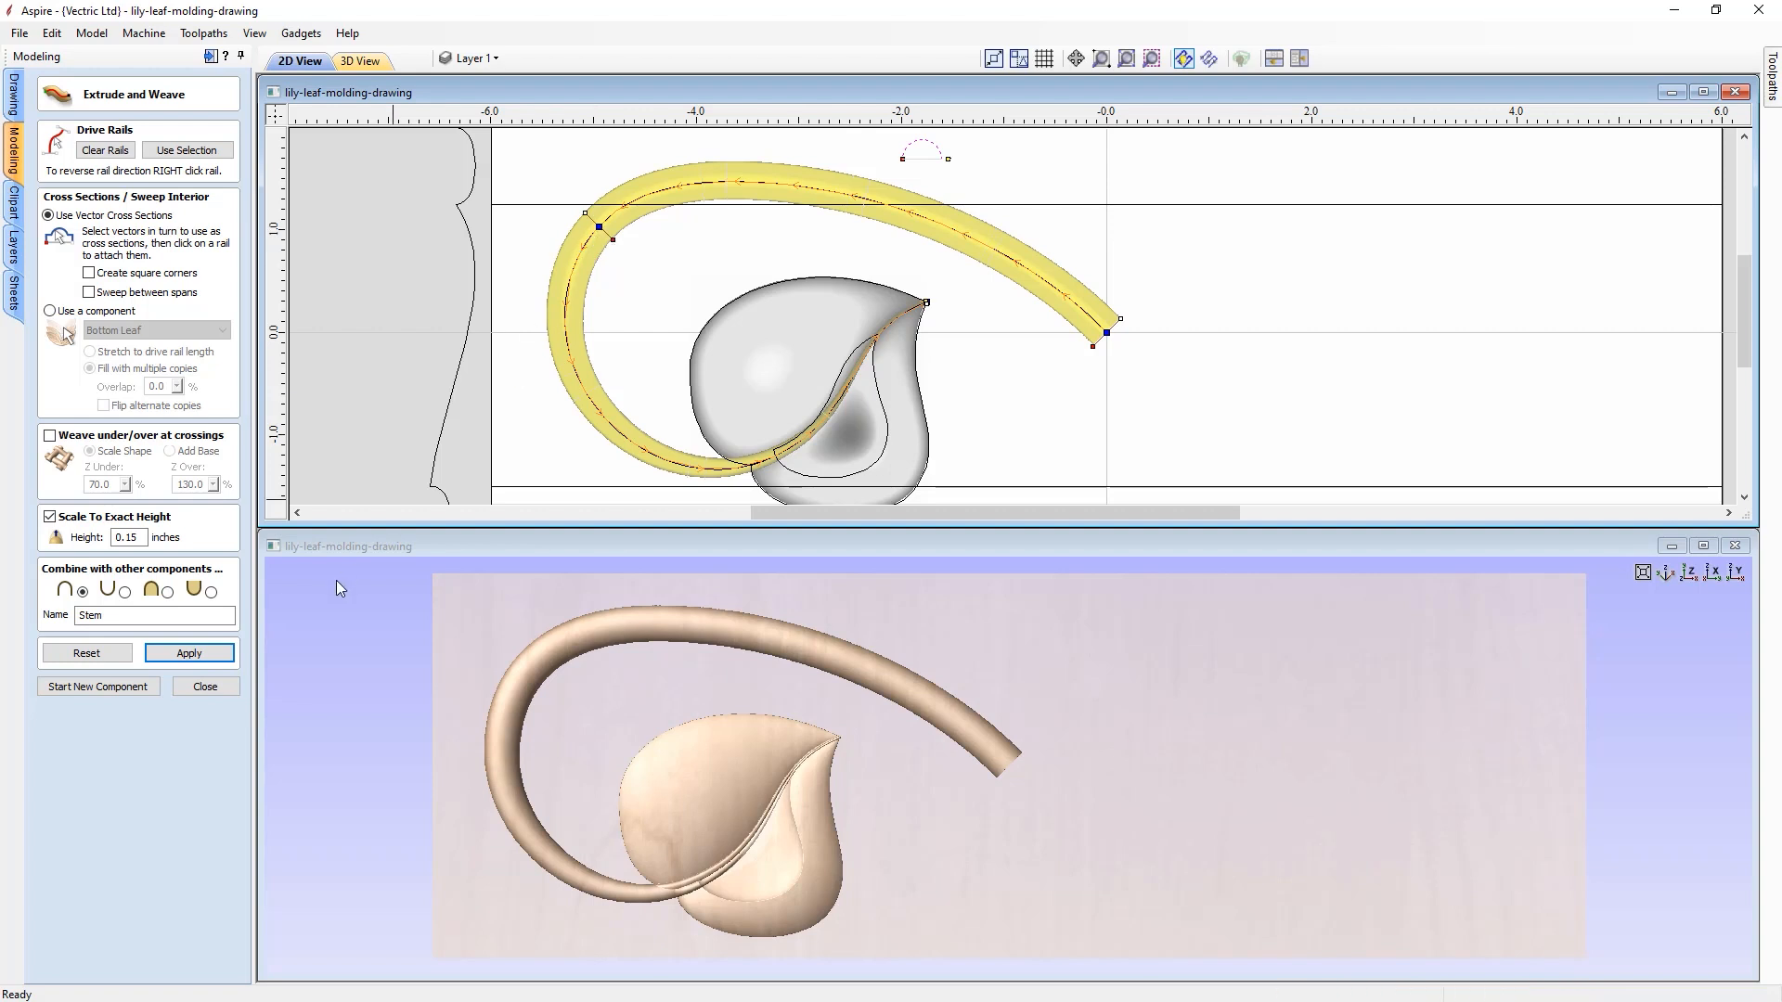
left_click(225, 661)
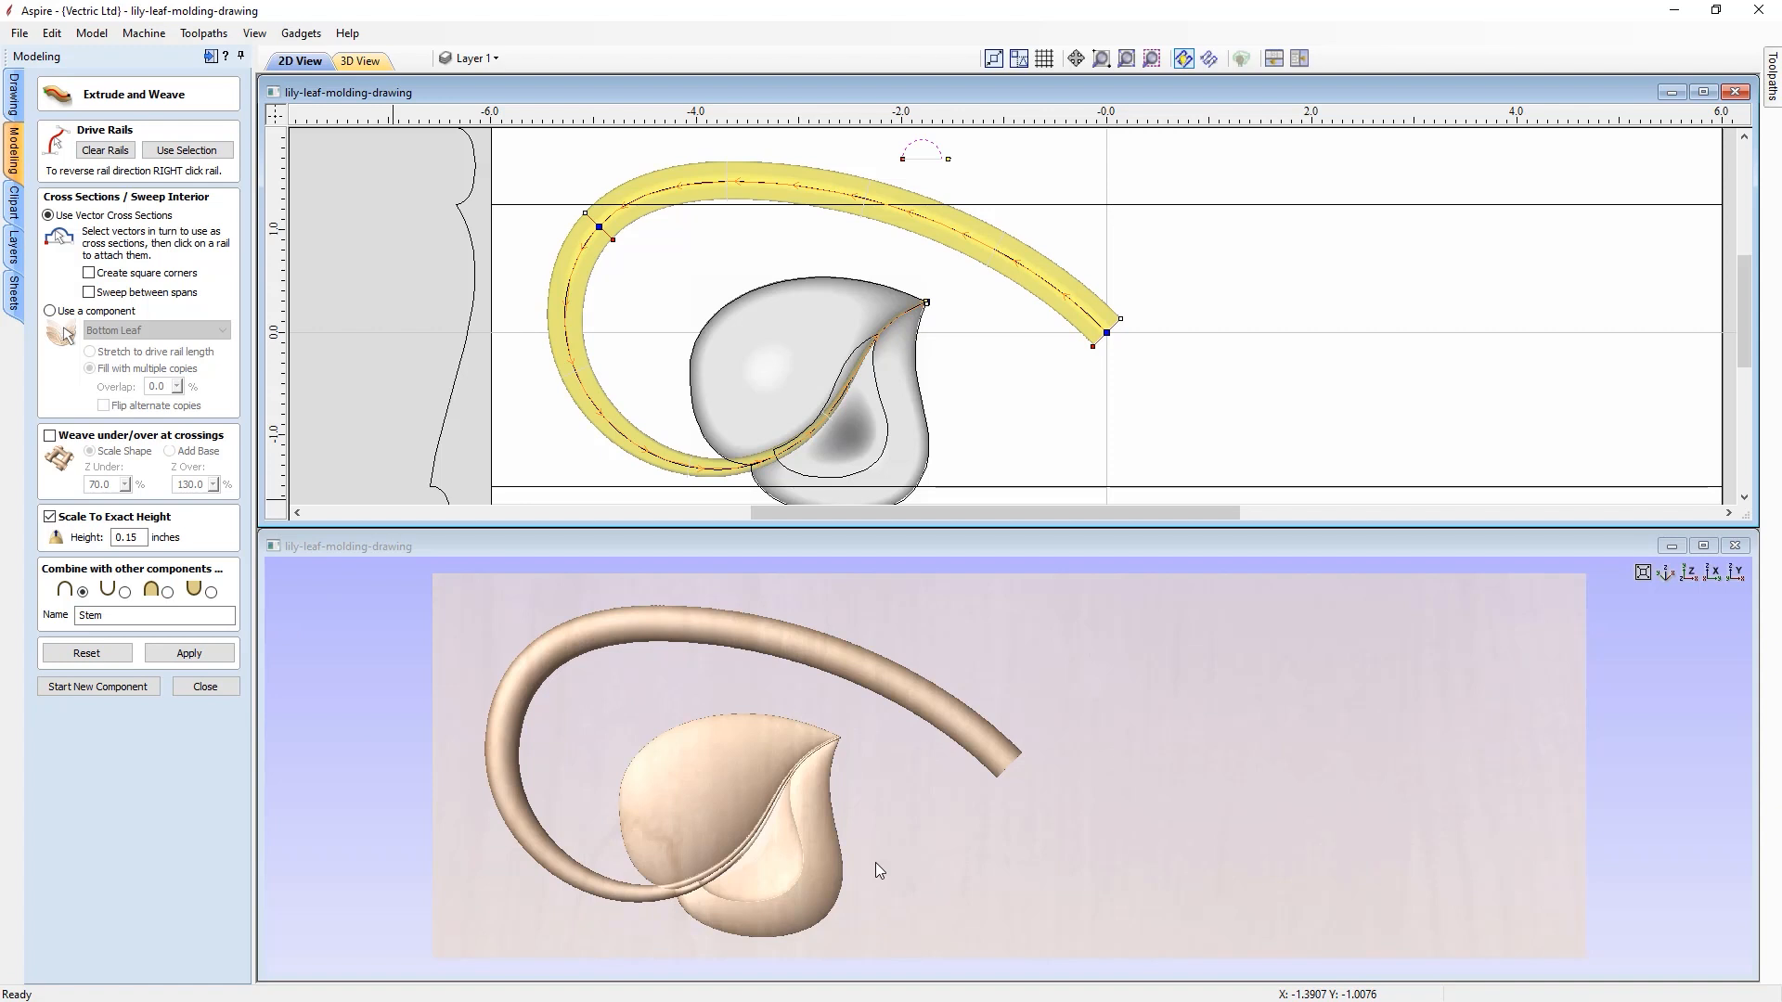
- Switch the stem's combine mode to Merge, check where it meets the leaves in 3D, and finish Extrude and Weave
left_click_drag(934, 881, 878, 893)
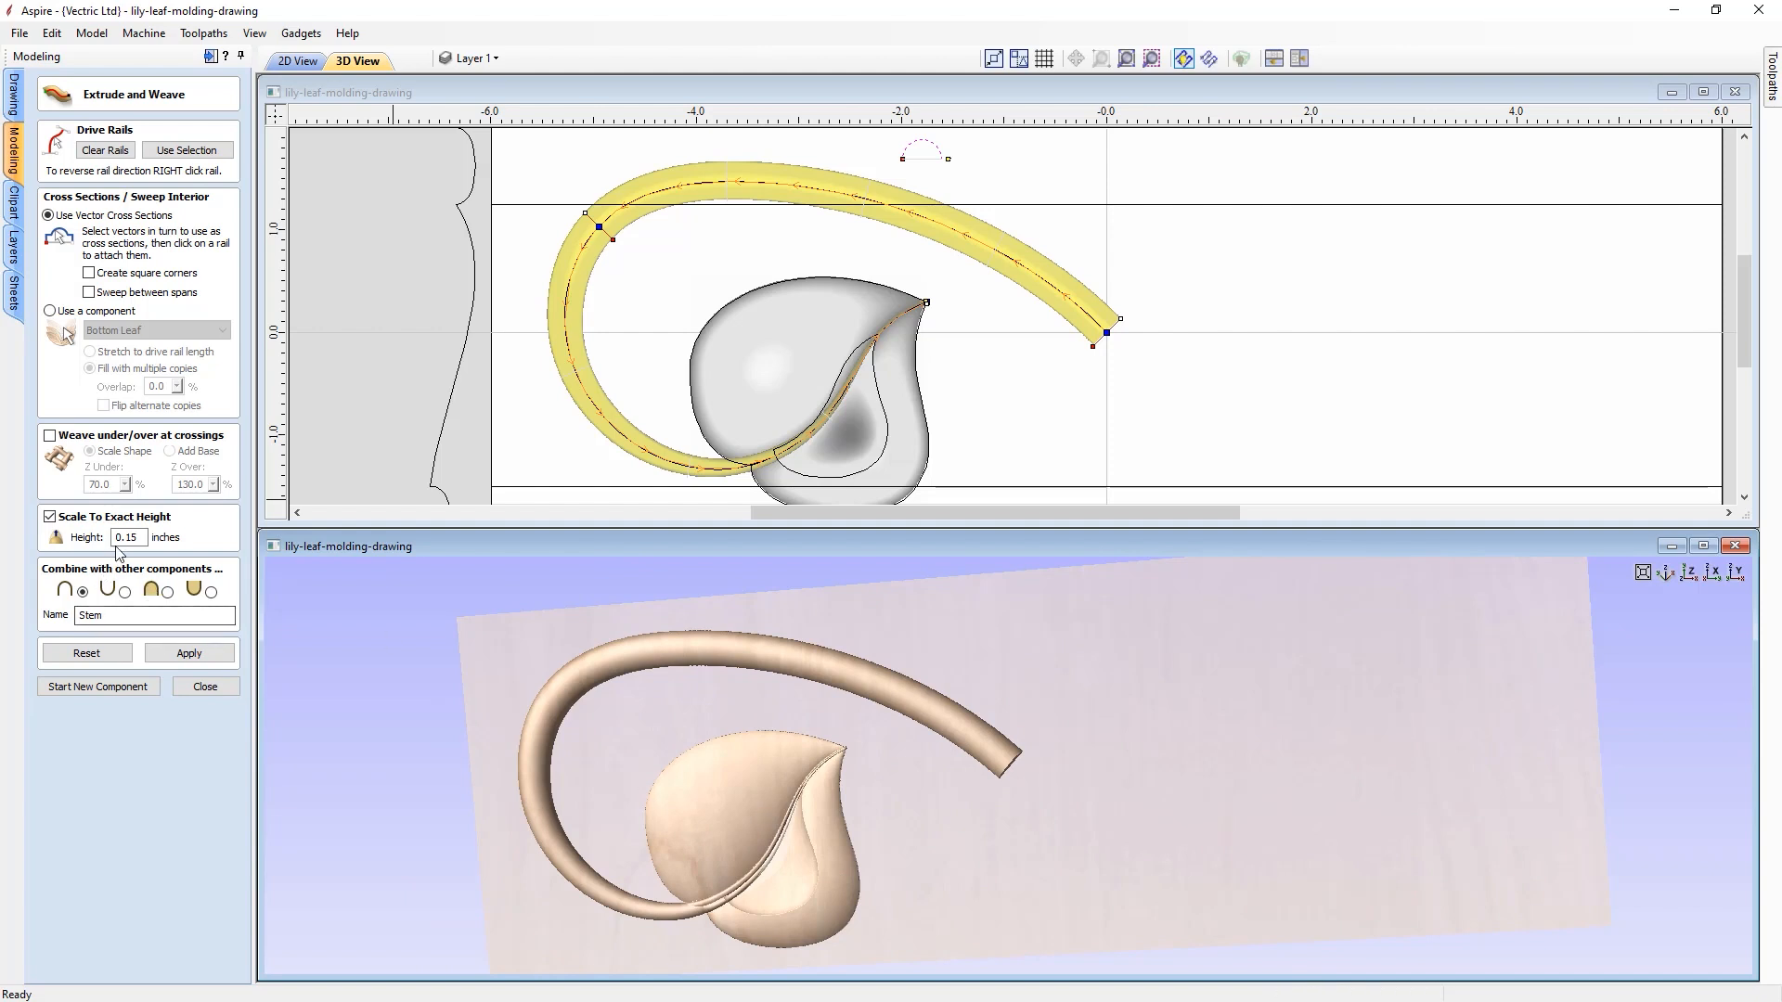
left_click_drag(966, 860, 928, 850)
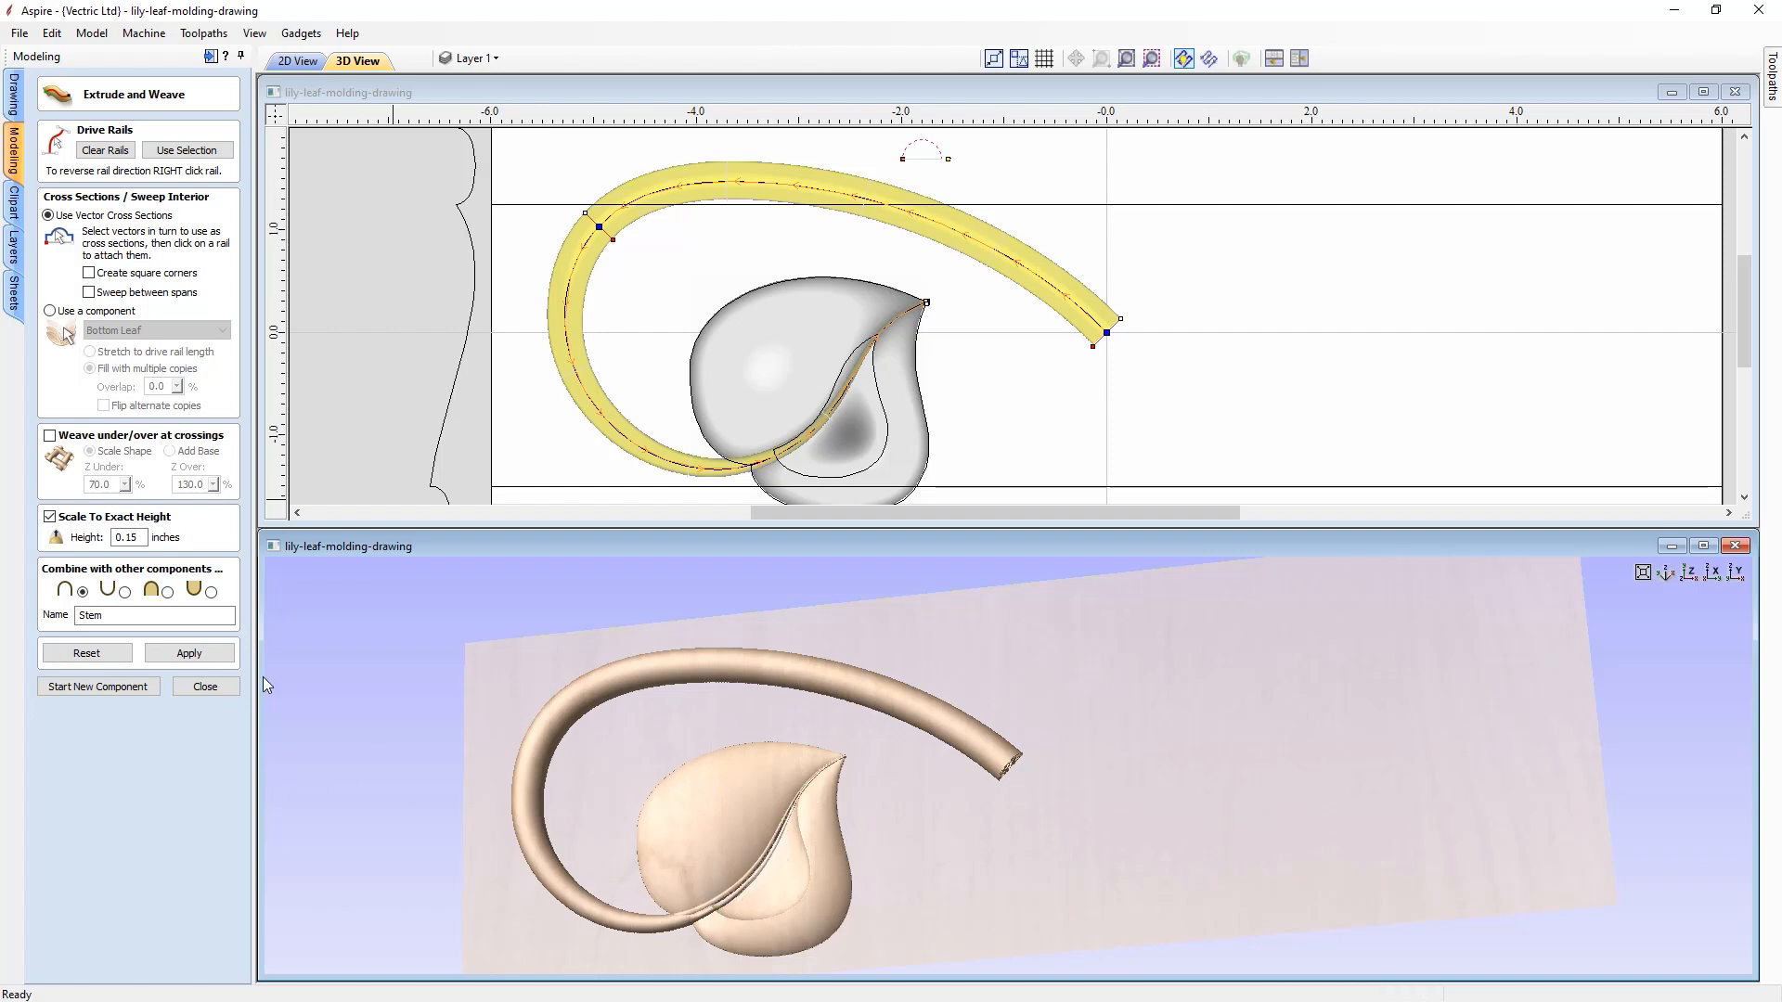
left_click(167, 592)
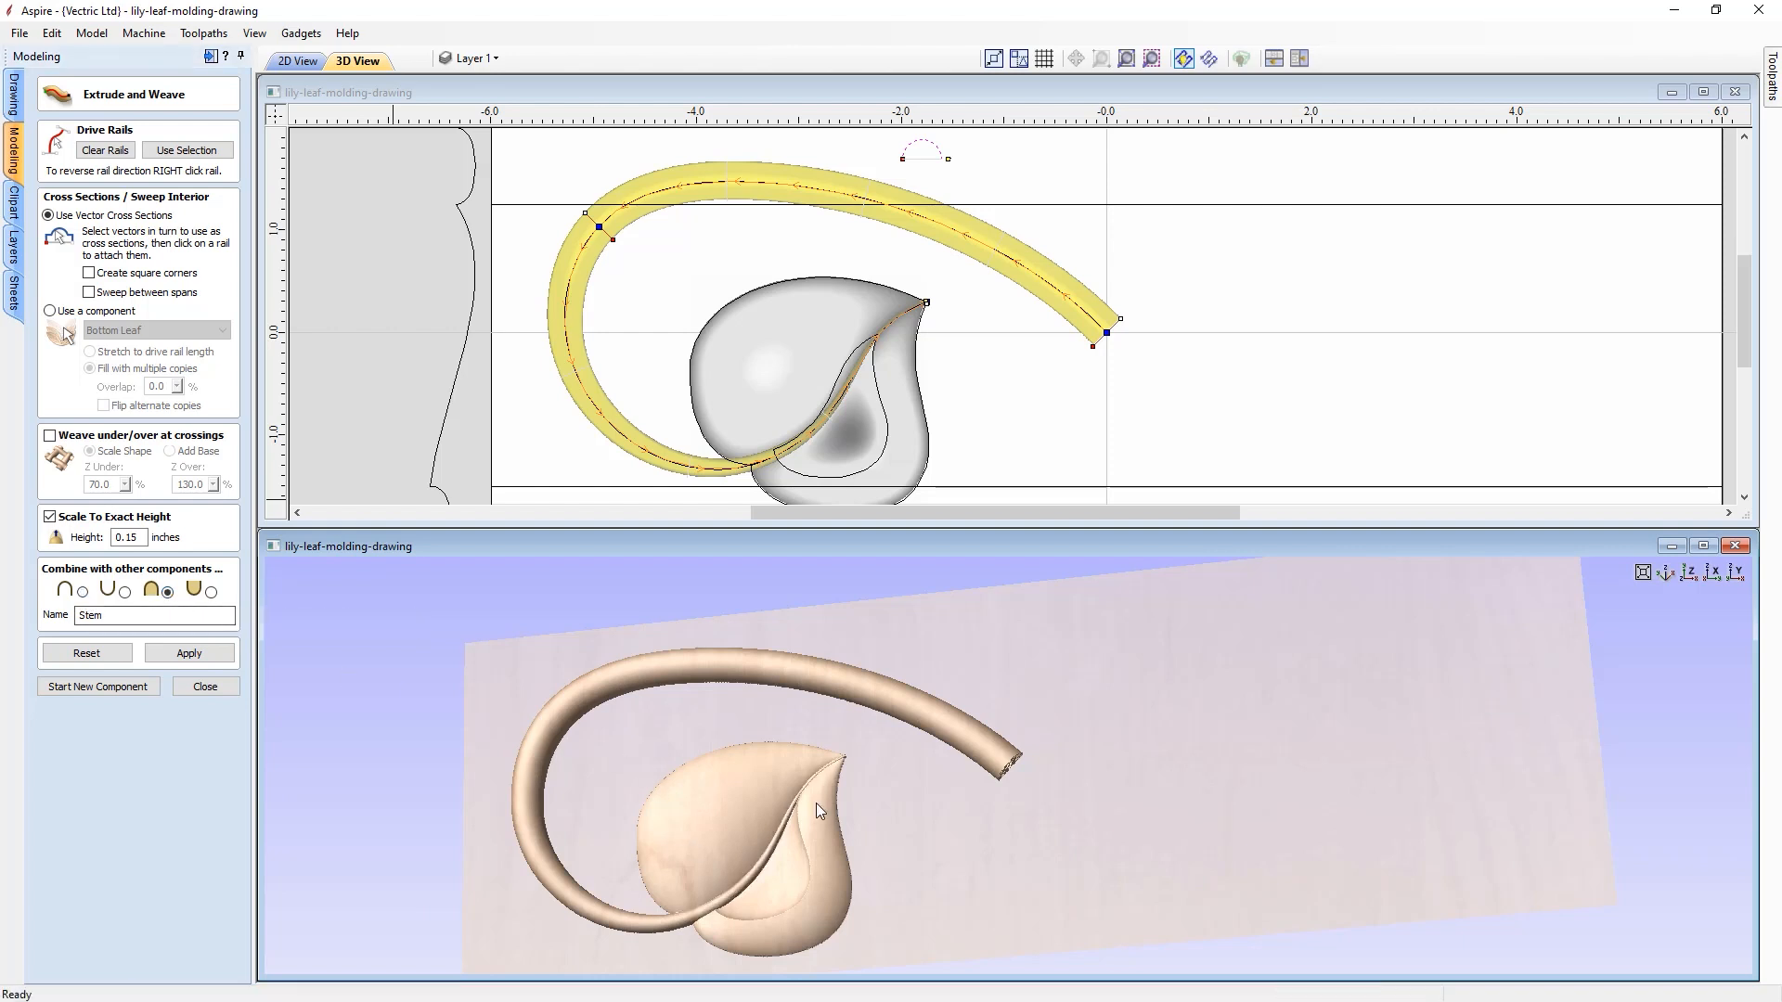
left_click_drag(967, 845, 1067, 770)
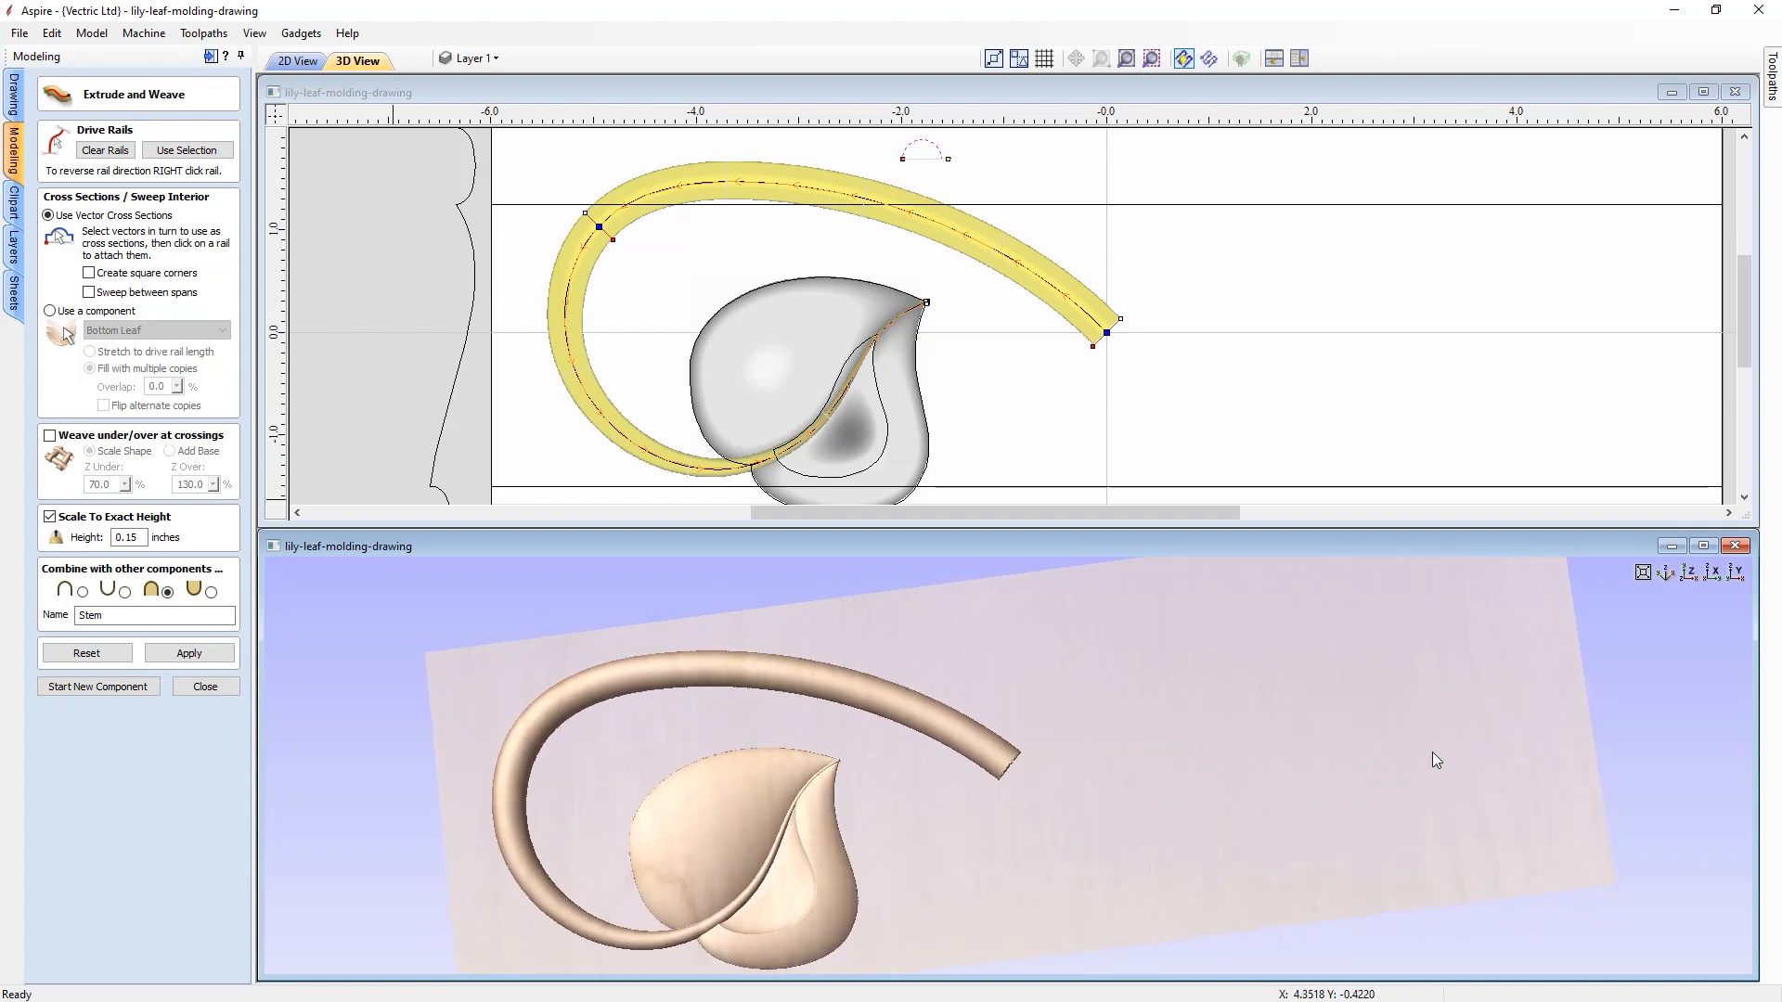
left_click(1688, 572)
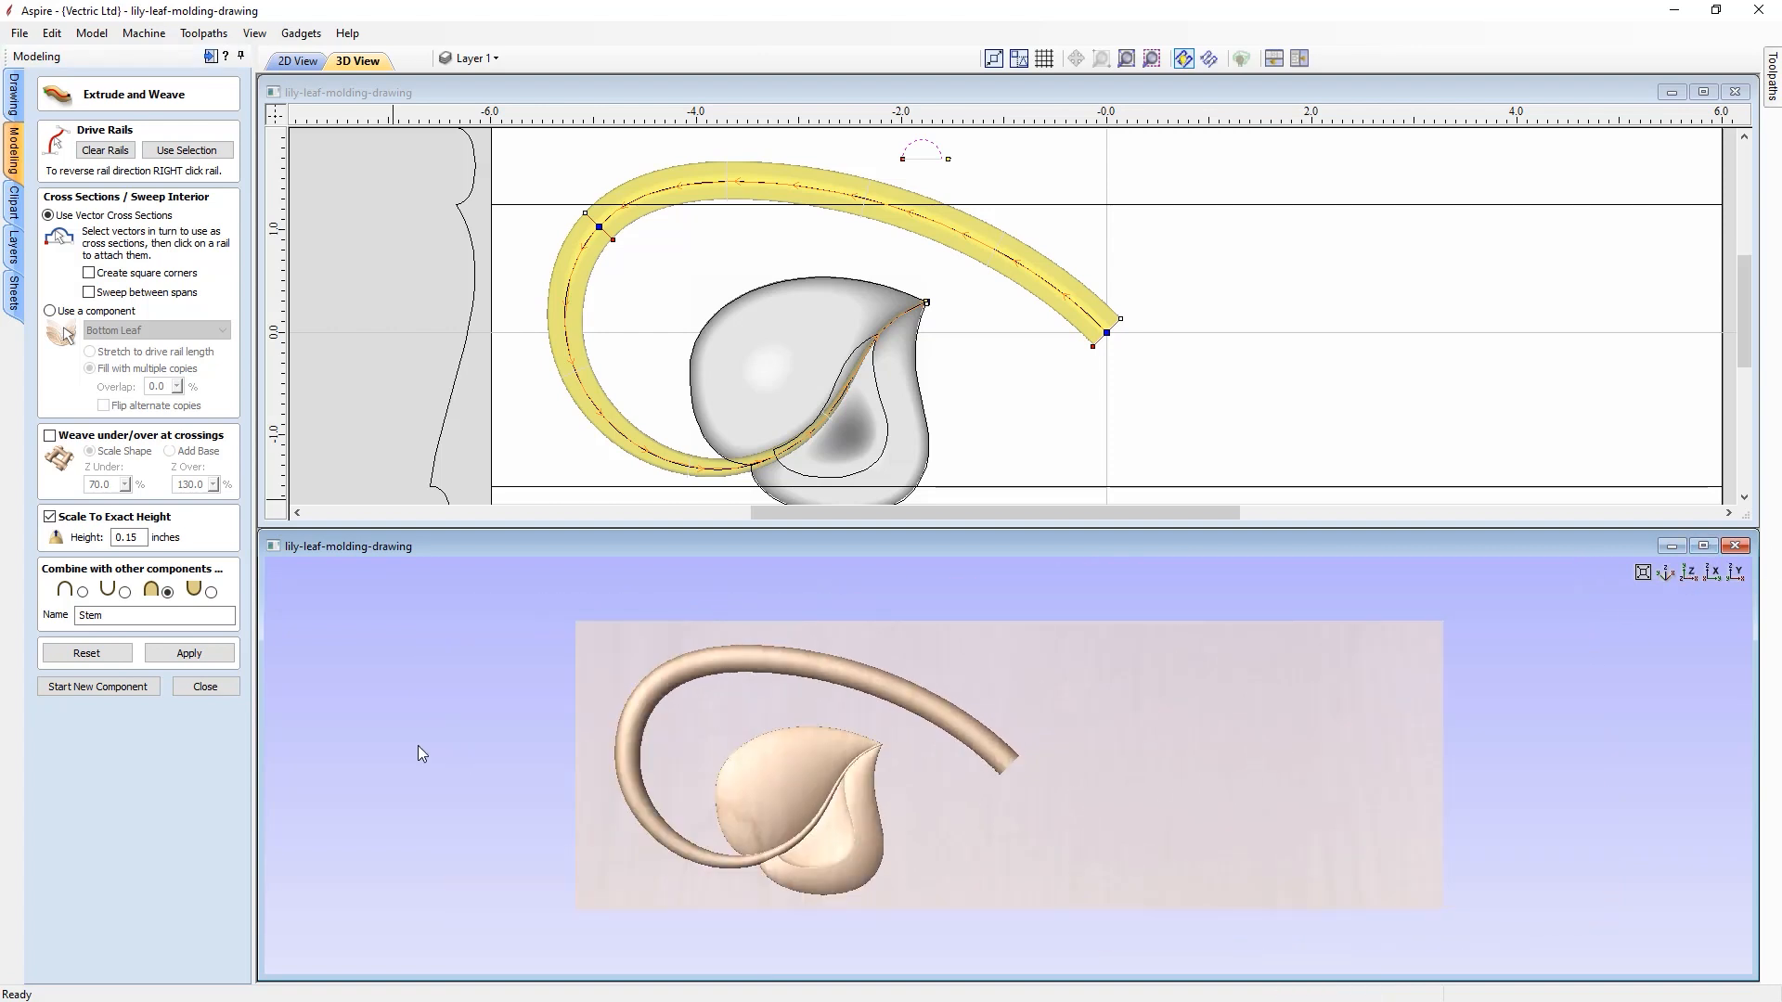
left_click(205, 687)
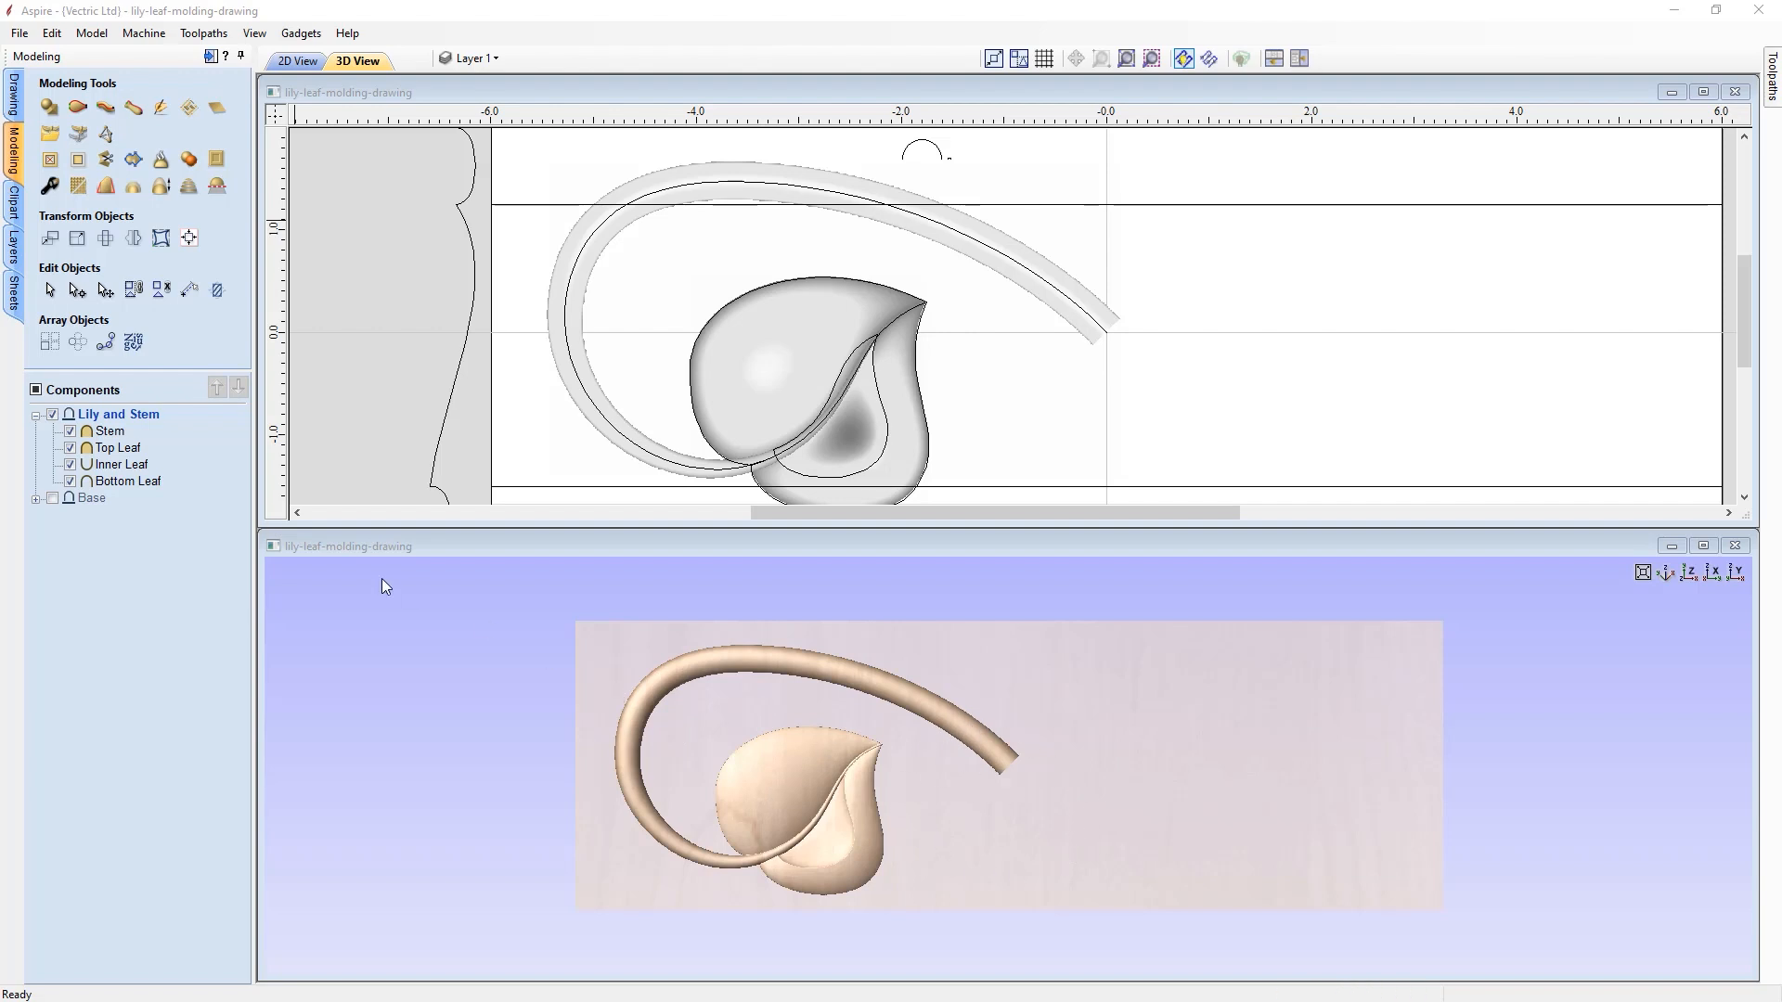
- Select the Stem, Top Leaf, Inner Leaf and Bottom Leaf components and create a scaled-down copy about 3.58 by 2.21 inches
left_click(109, 431)
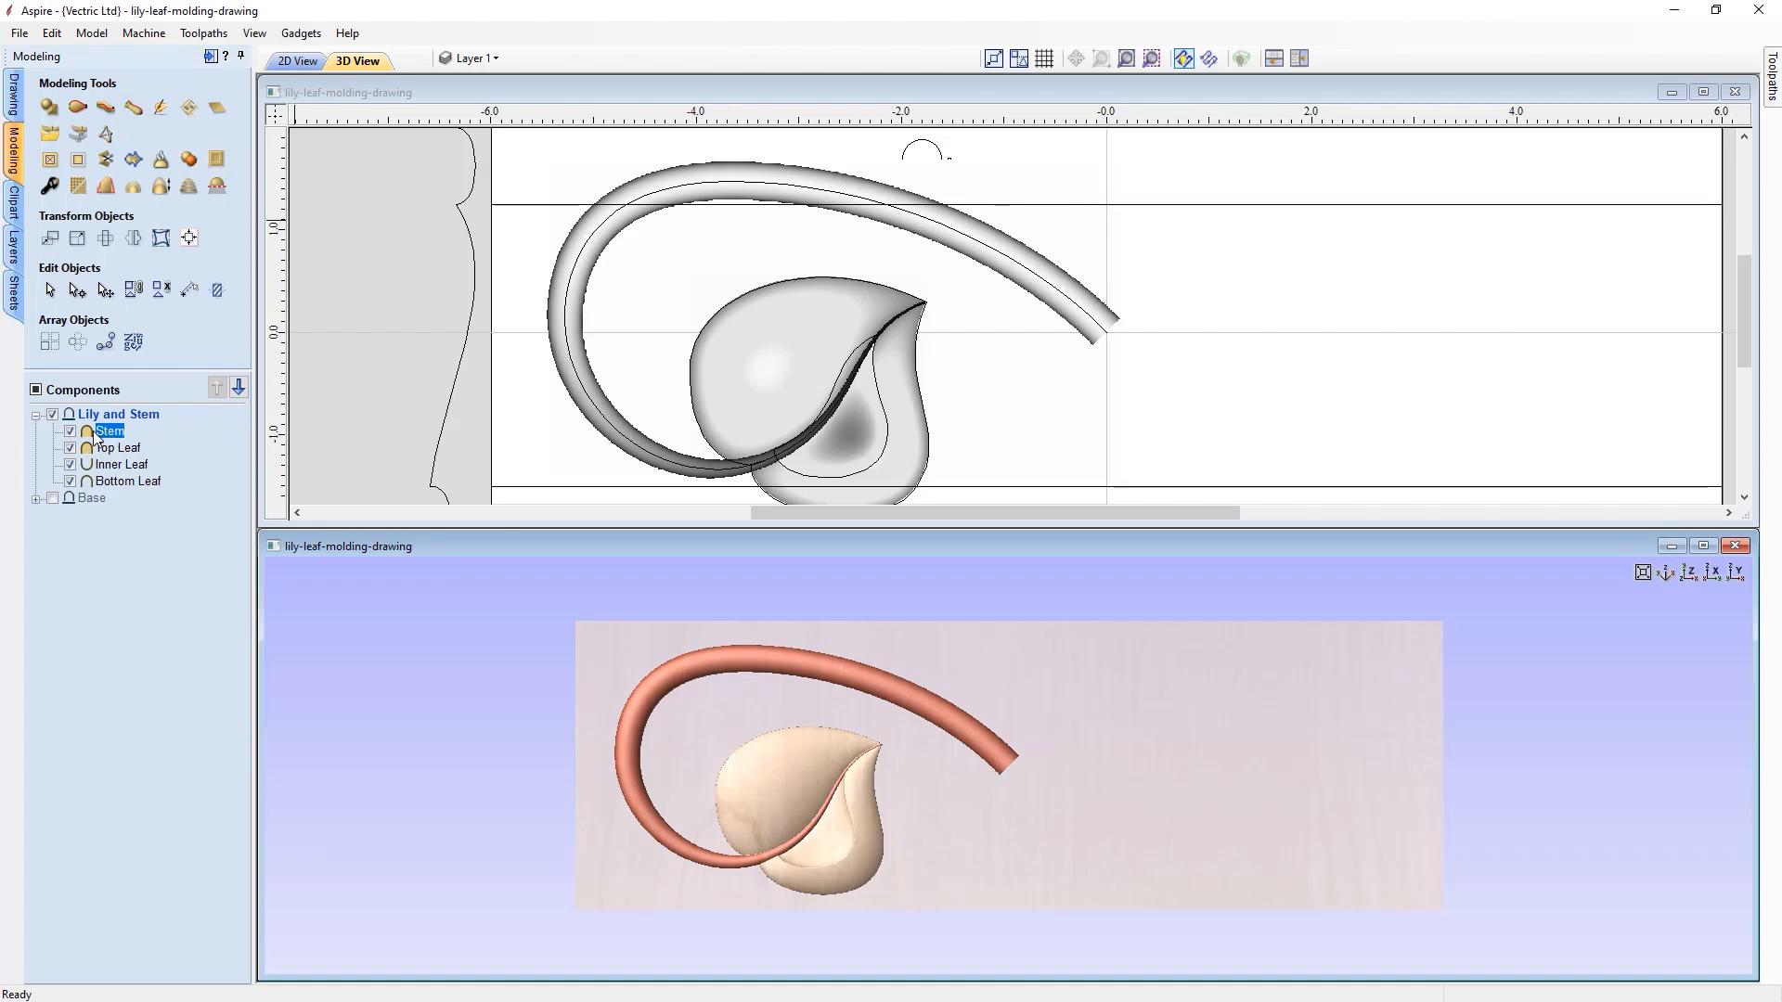
left_click(116, 482, "shift")
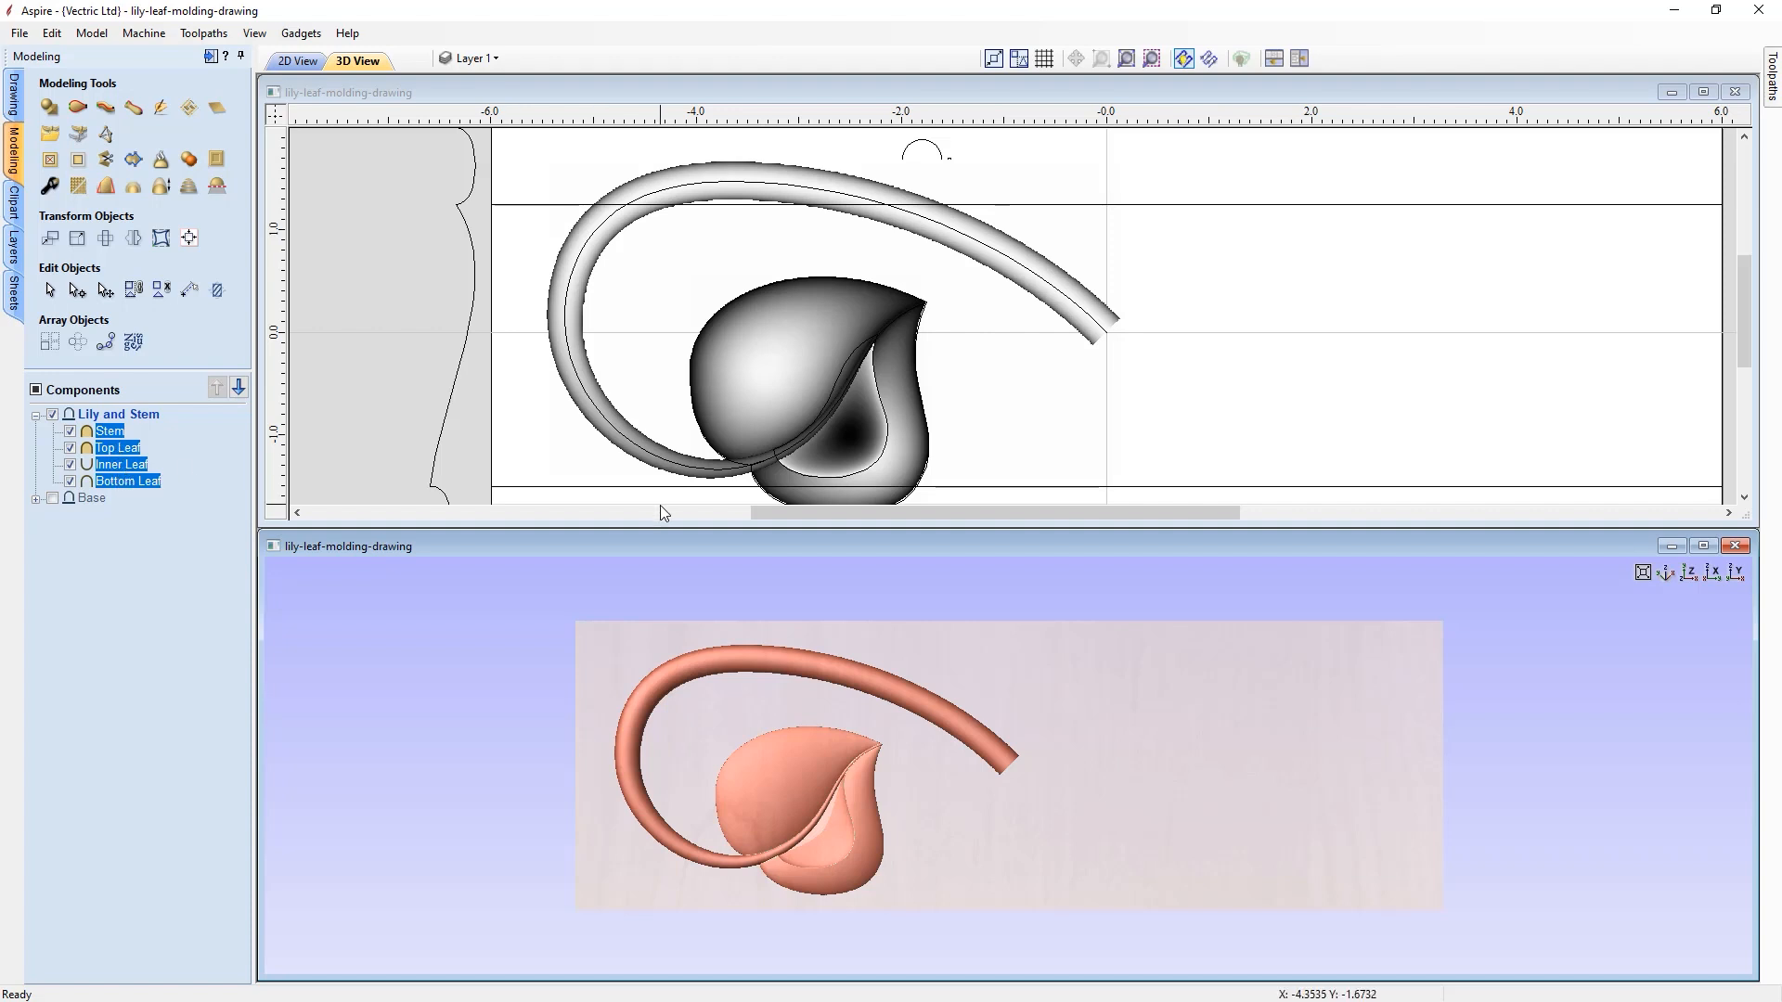
left_click(777, 789)
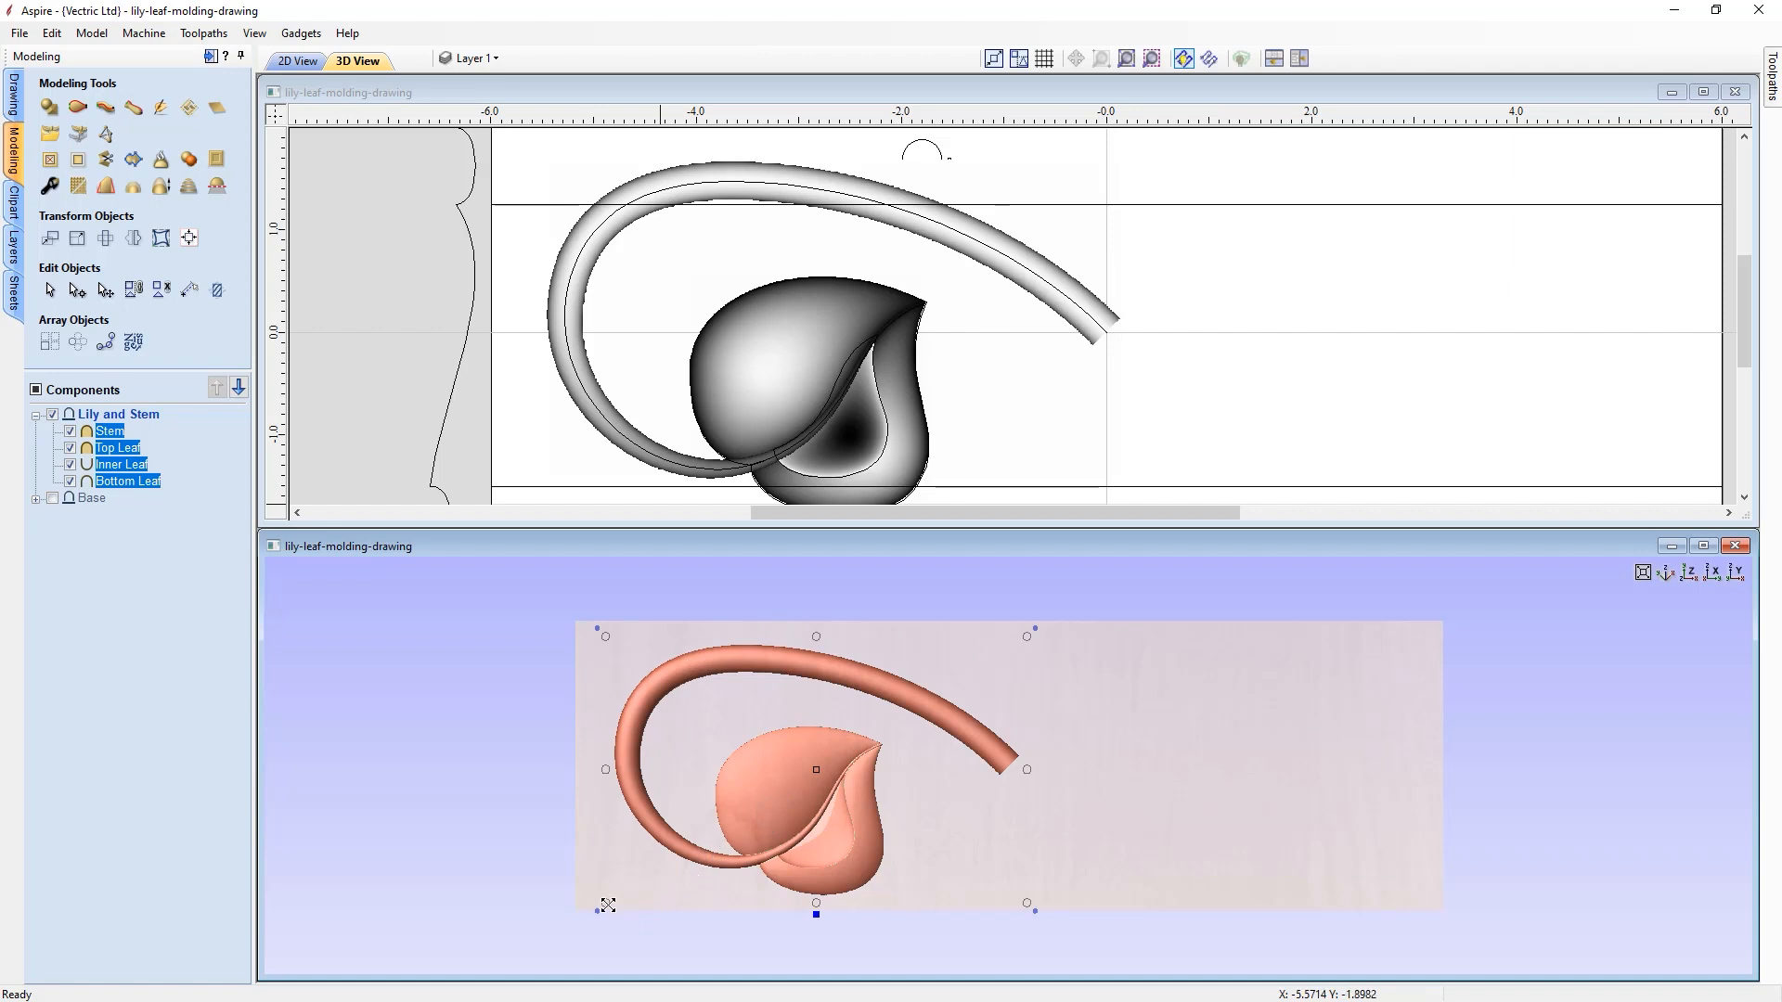
left_click_drag(611, 902, 733, 804)
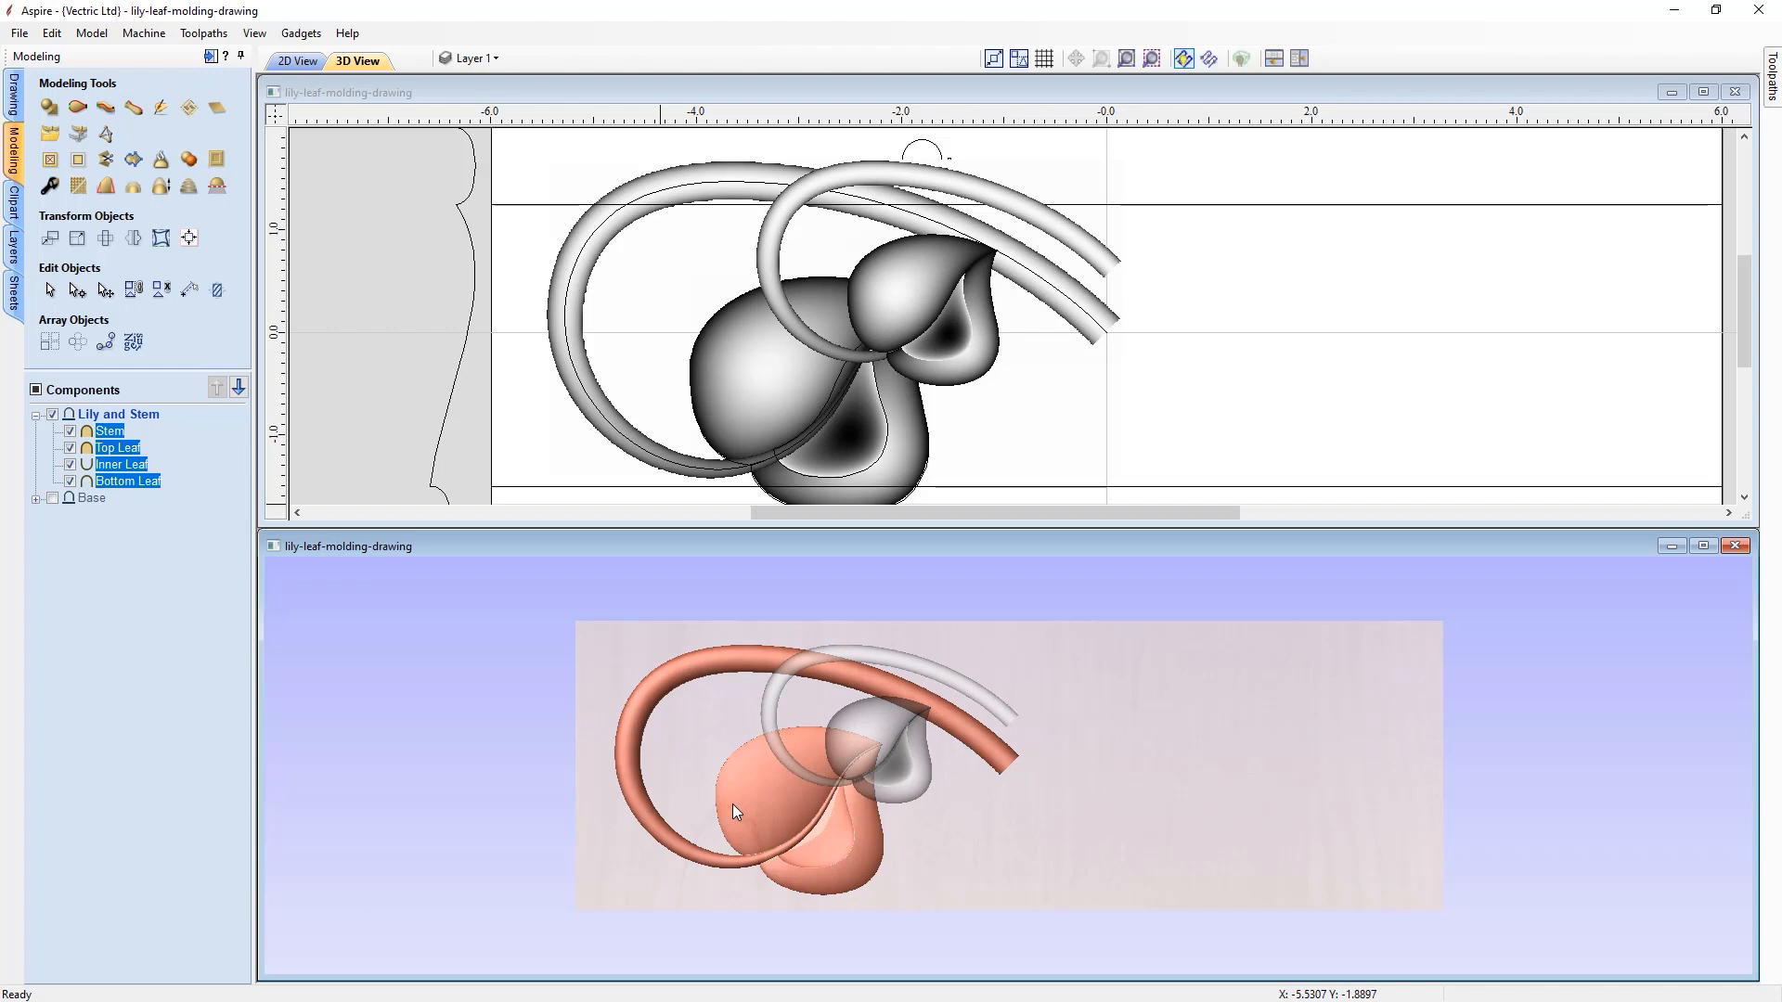
key("ctrl+c")
key("ctrl+v")
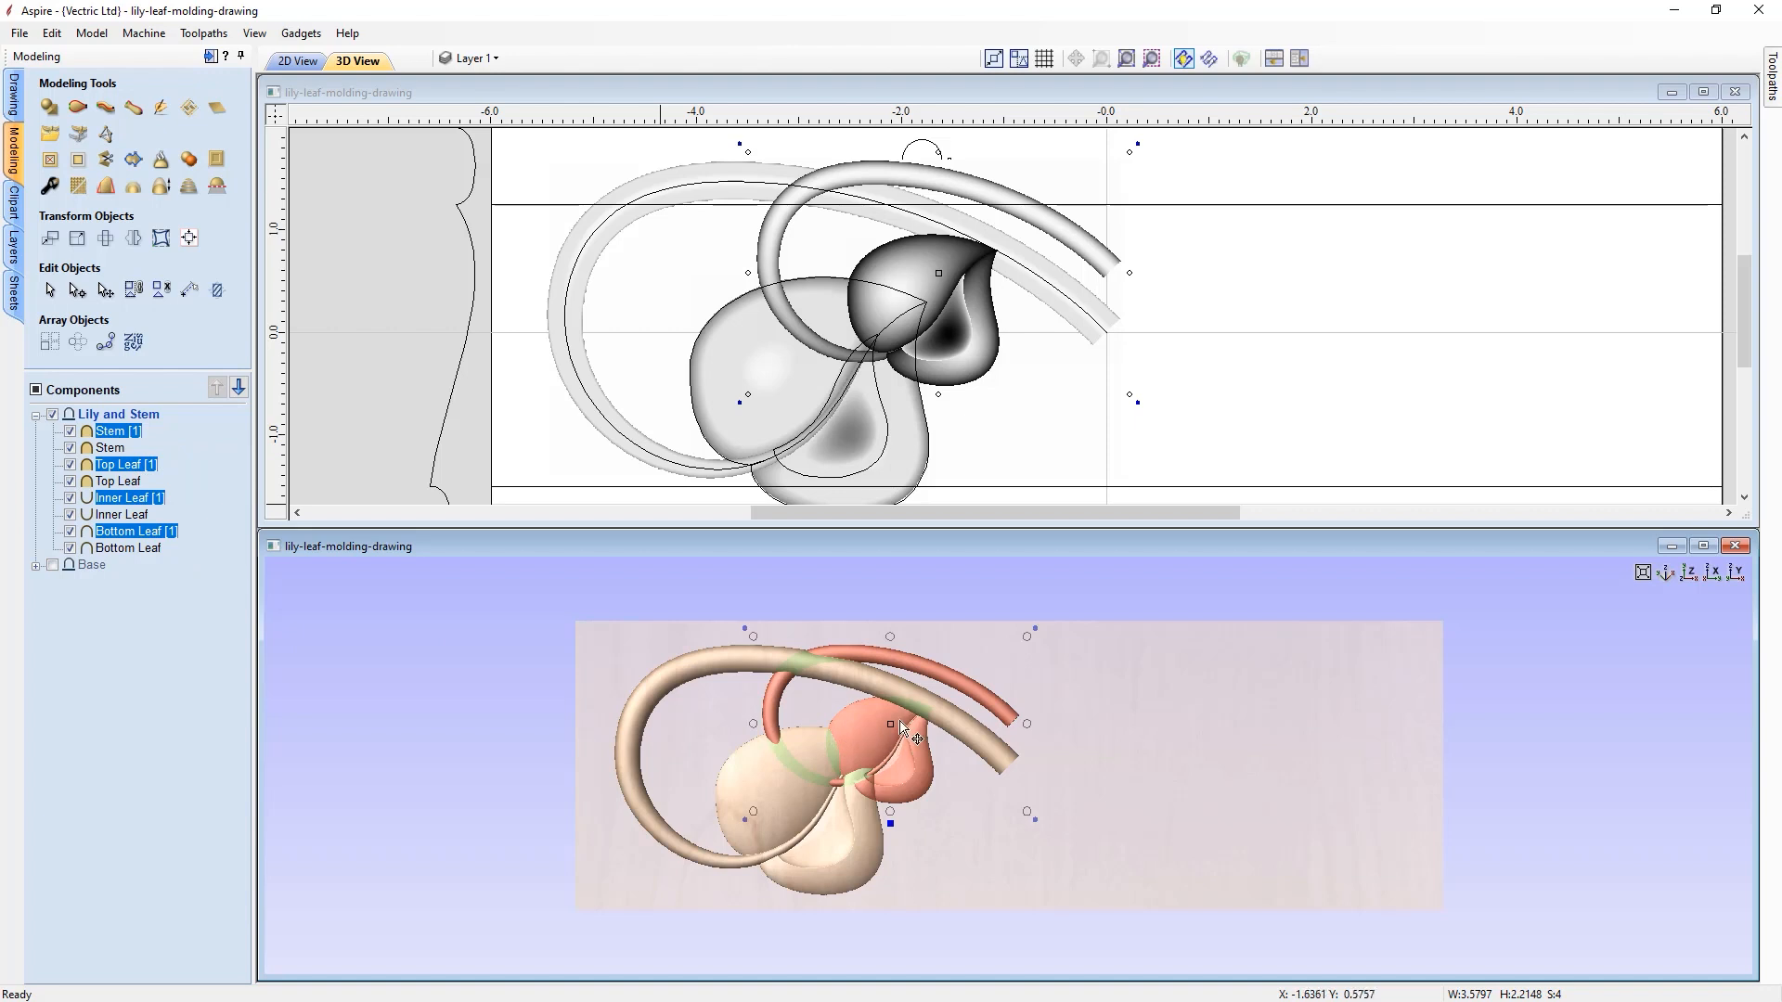
- Move the small lily copy below the end of the large stem and rotate it clockwise so its stem branches off there
left_click_drag(898, 736, 955, 788)
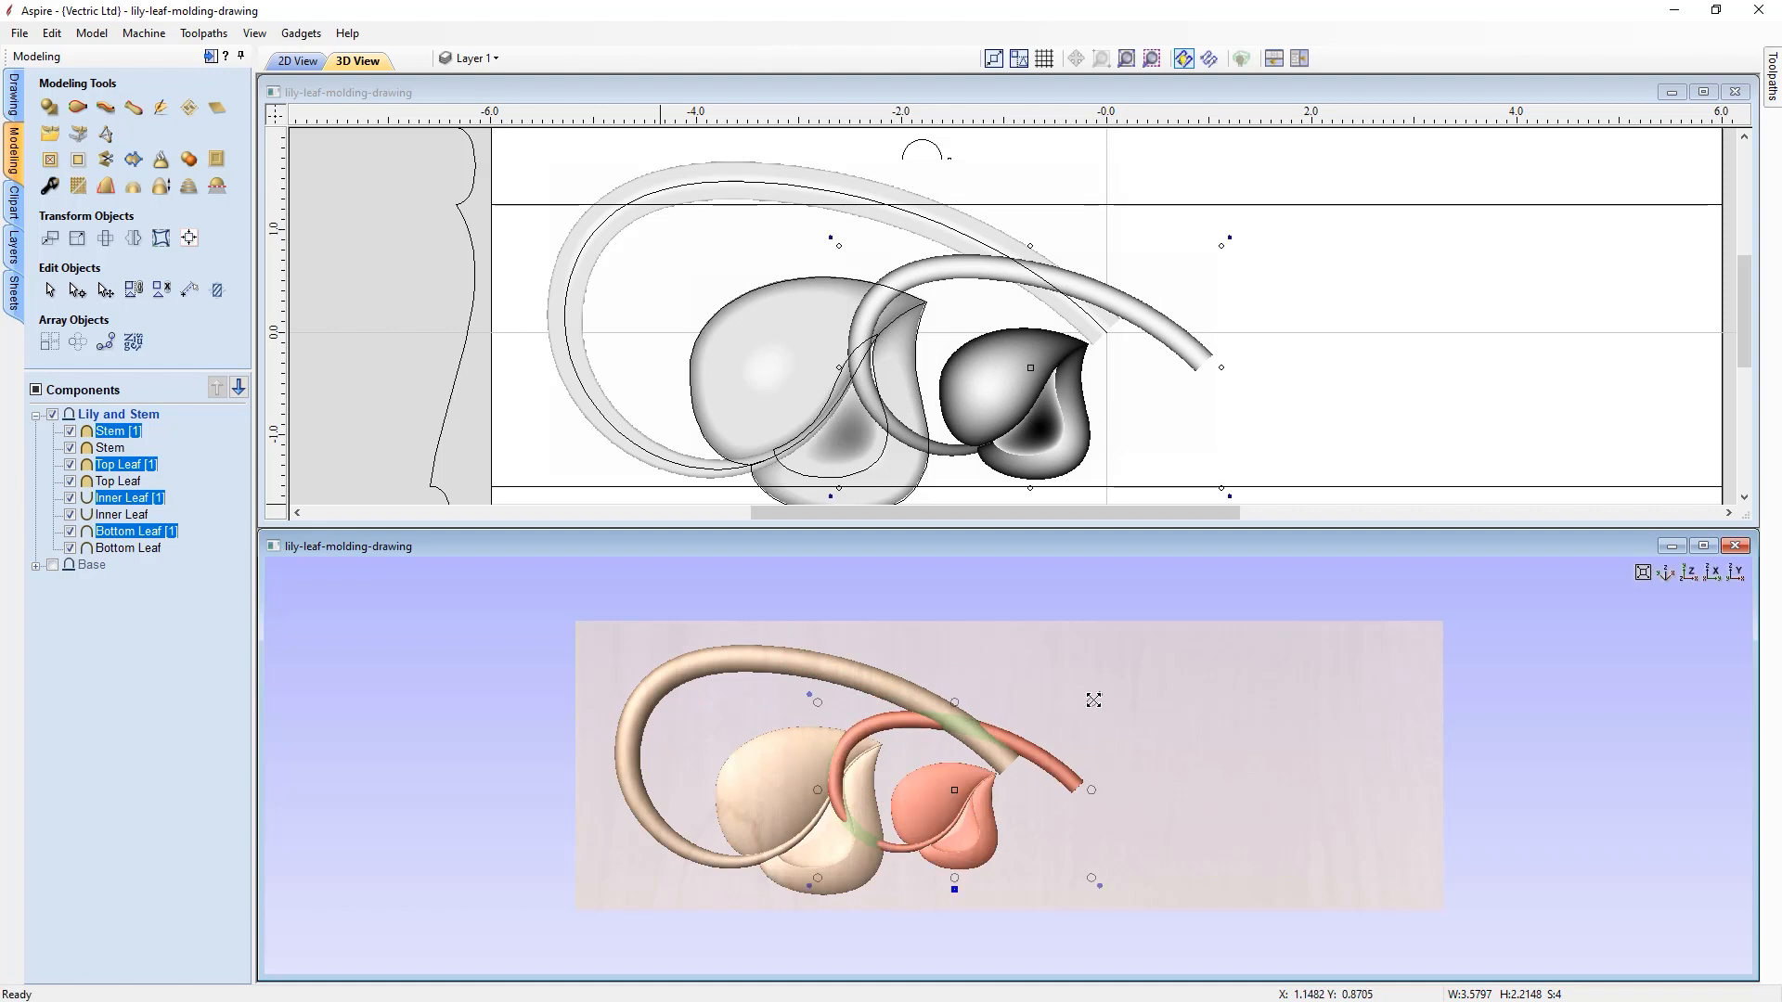
left_click_drag(1082, 706, 1117, 766)
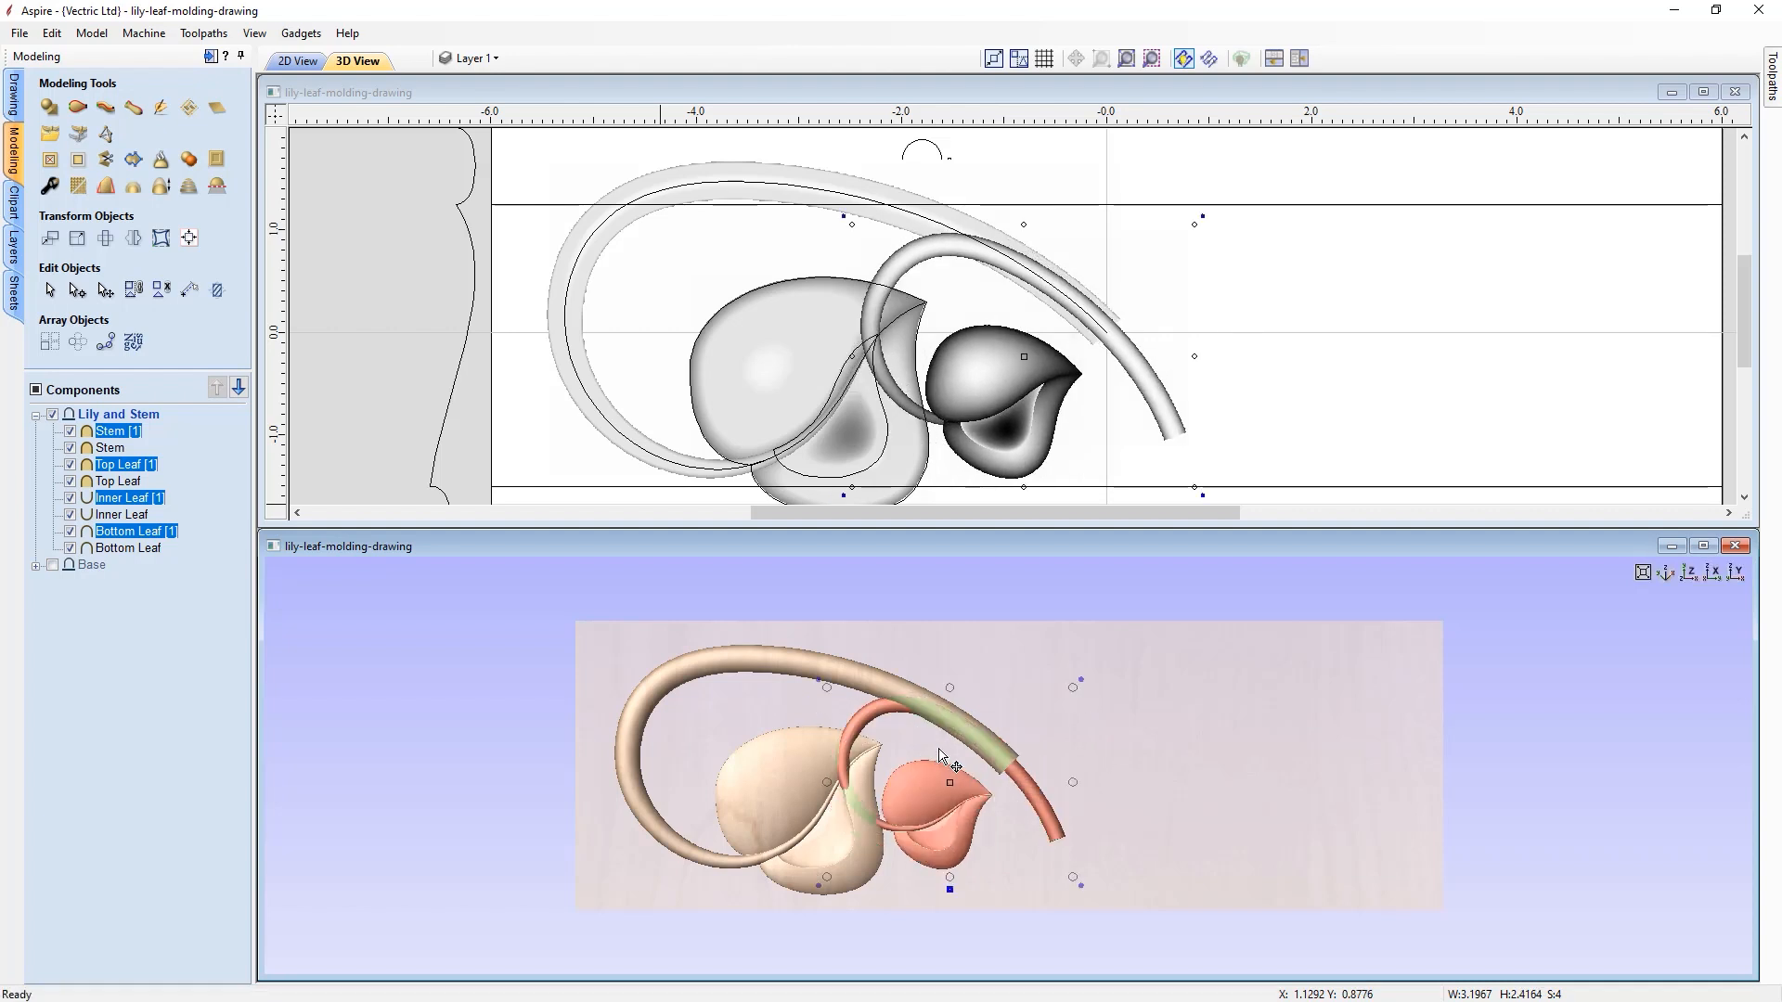
left_click_drag(950, 776, 991, 799)
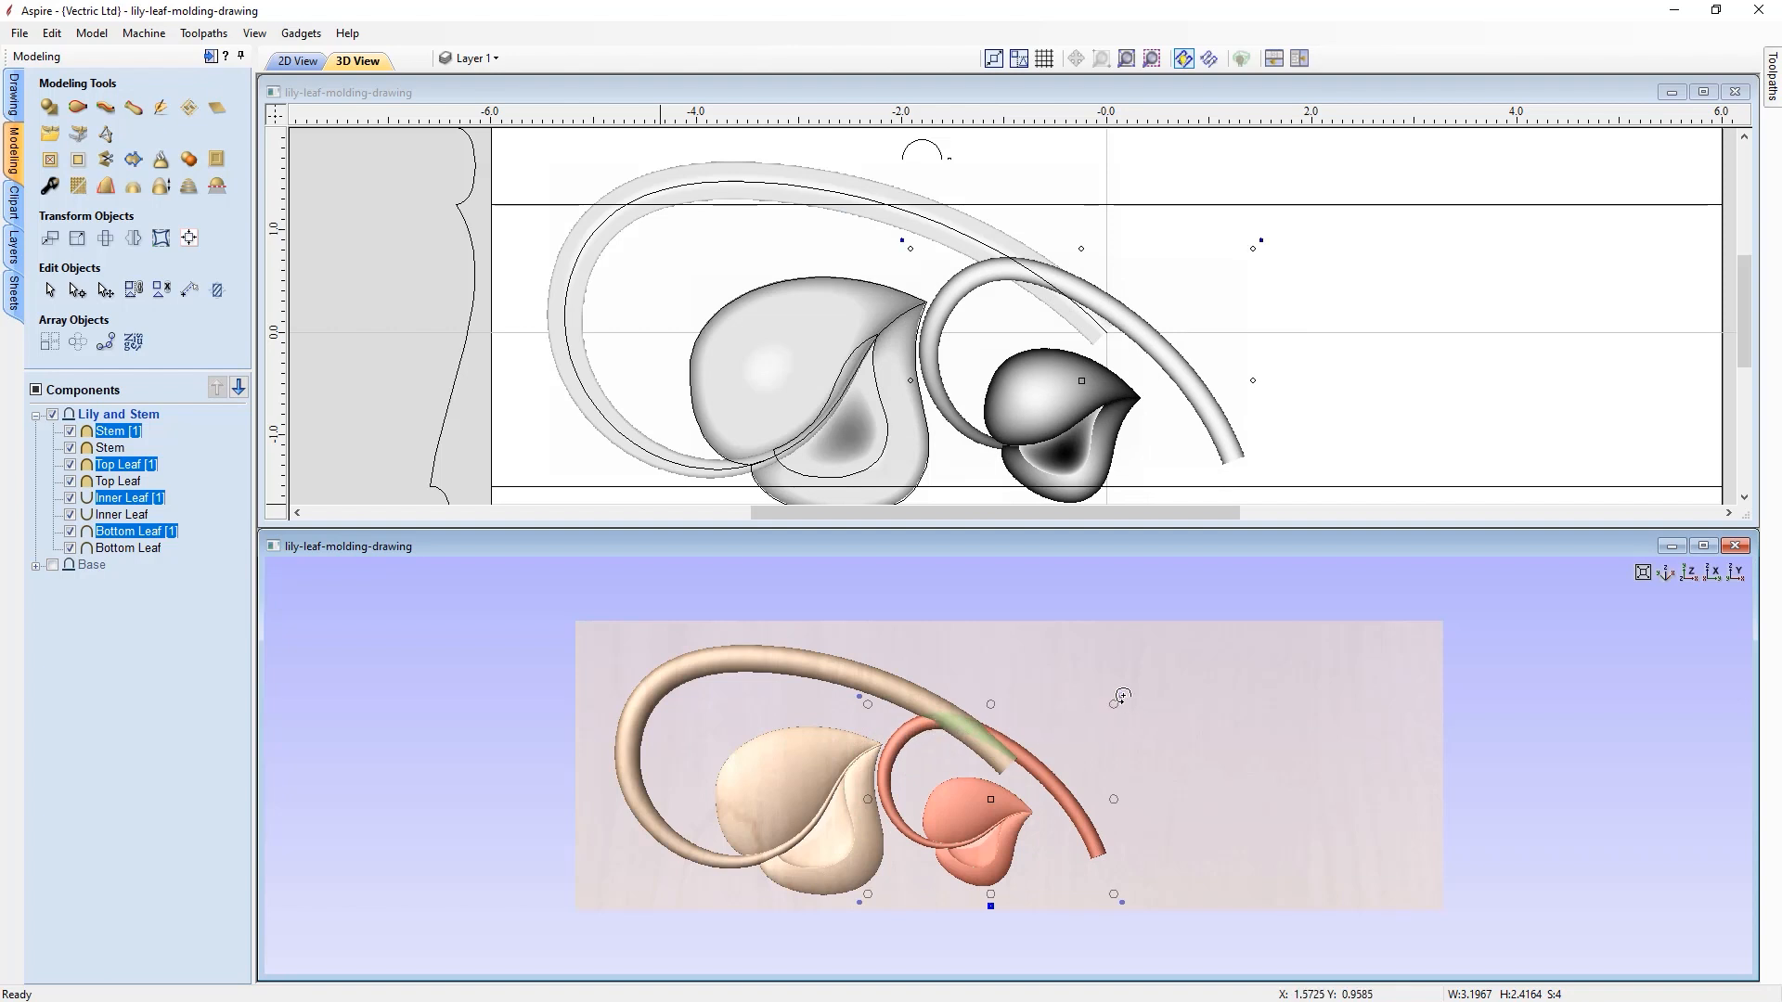
left_click_drag(1133, 721, 1128, 763)
left_click_drag(967, 812, 975, 824)
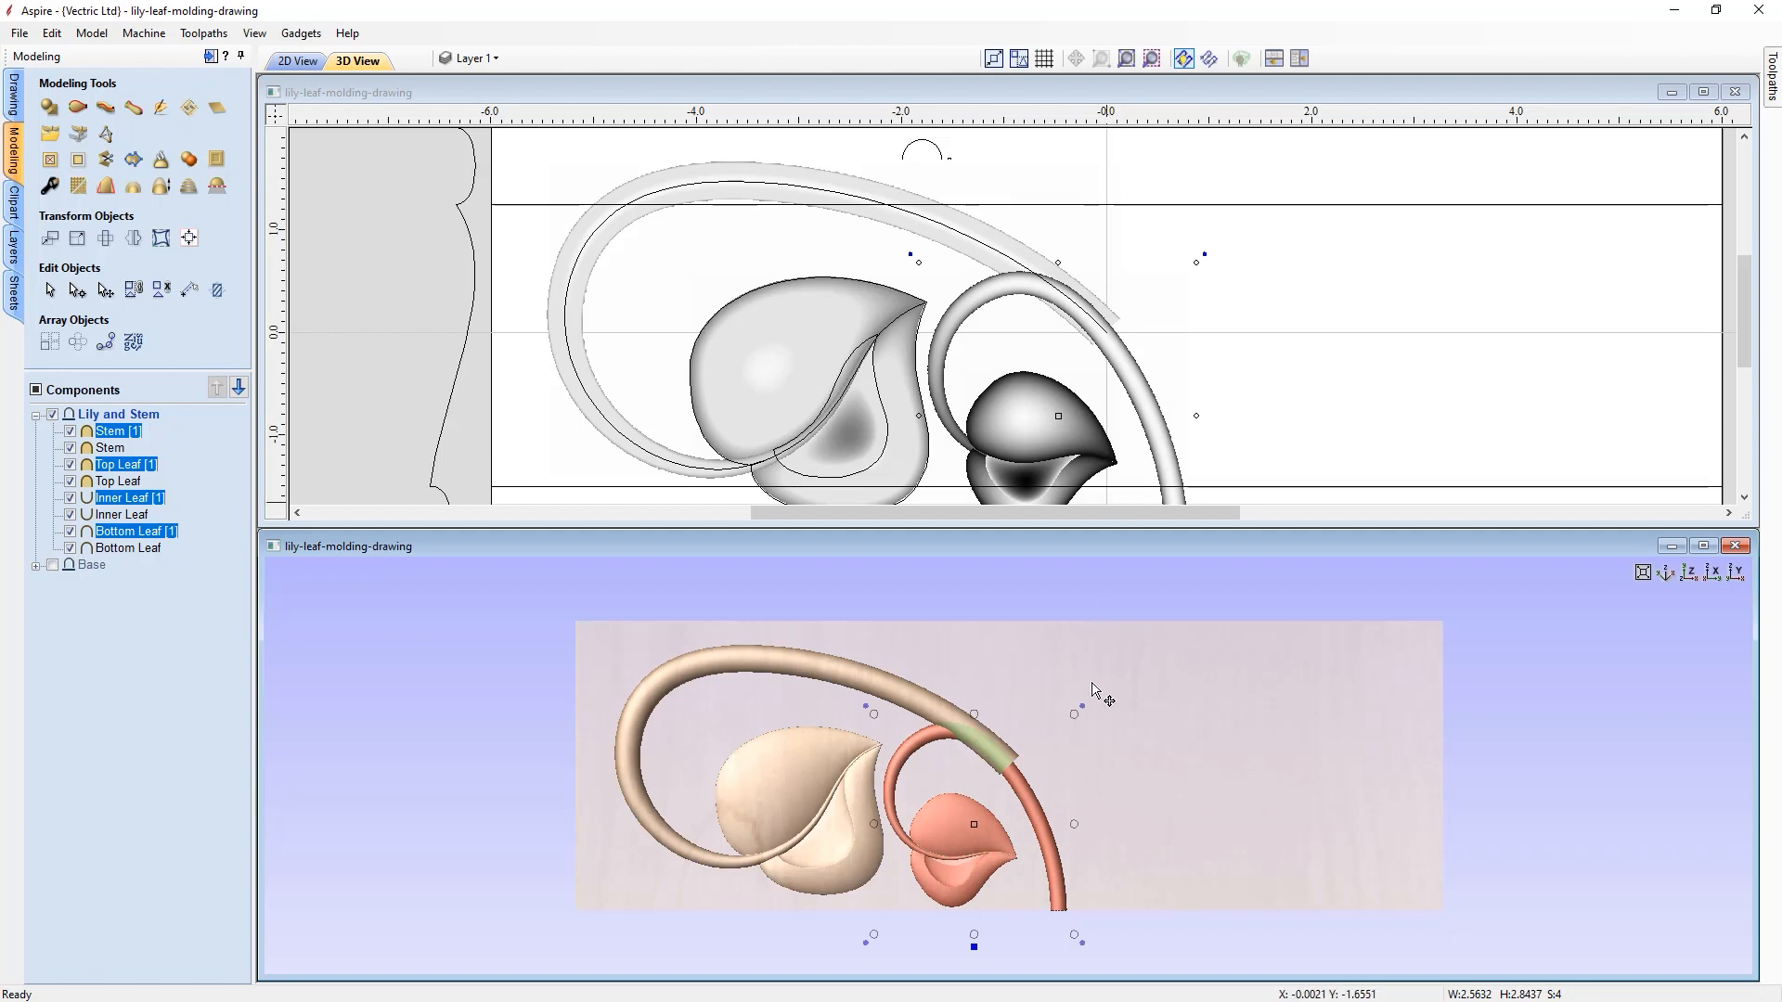
- Scale the small lily copy down and turn it further clockwise against the large stem, ending about 1.86 by 2.81 inches overall
left_click_drag(873, 935, 889, 905)
left_click_drag(1079, 704, 1088, 733)
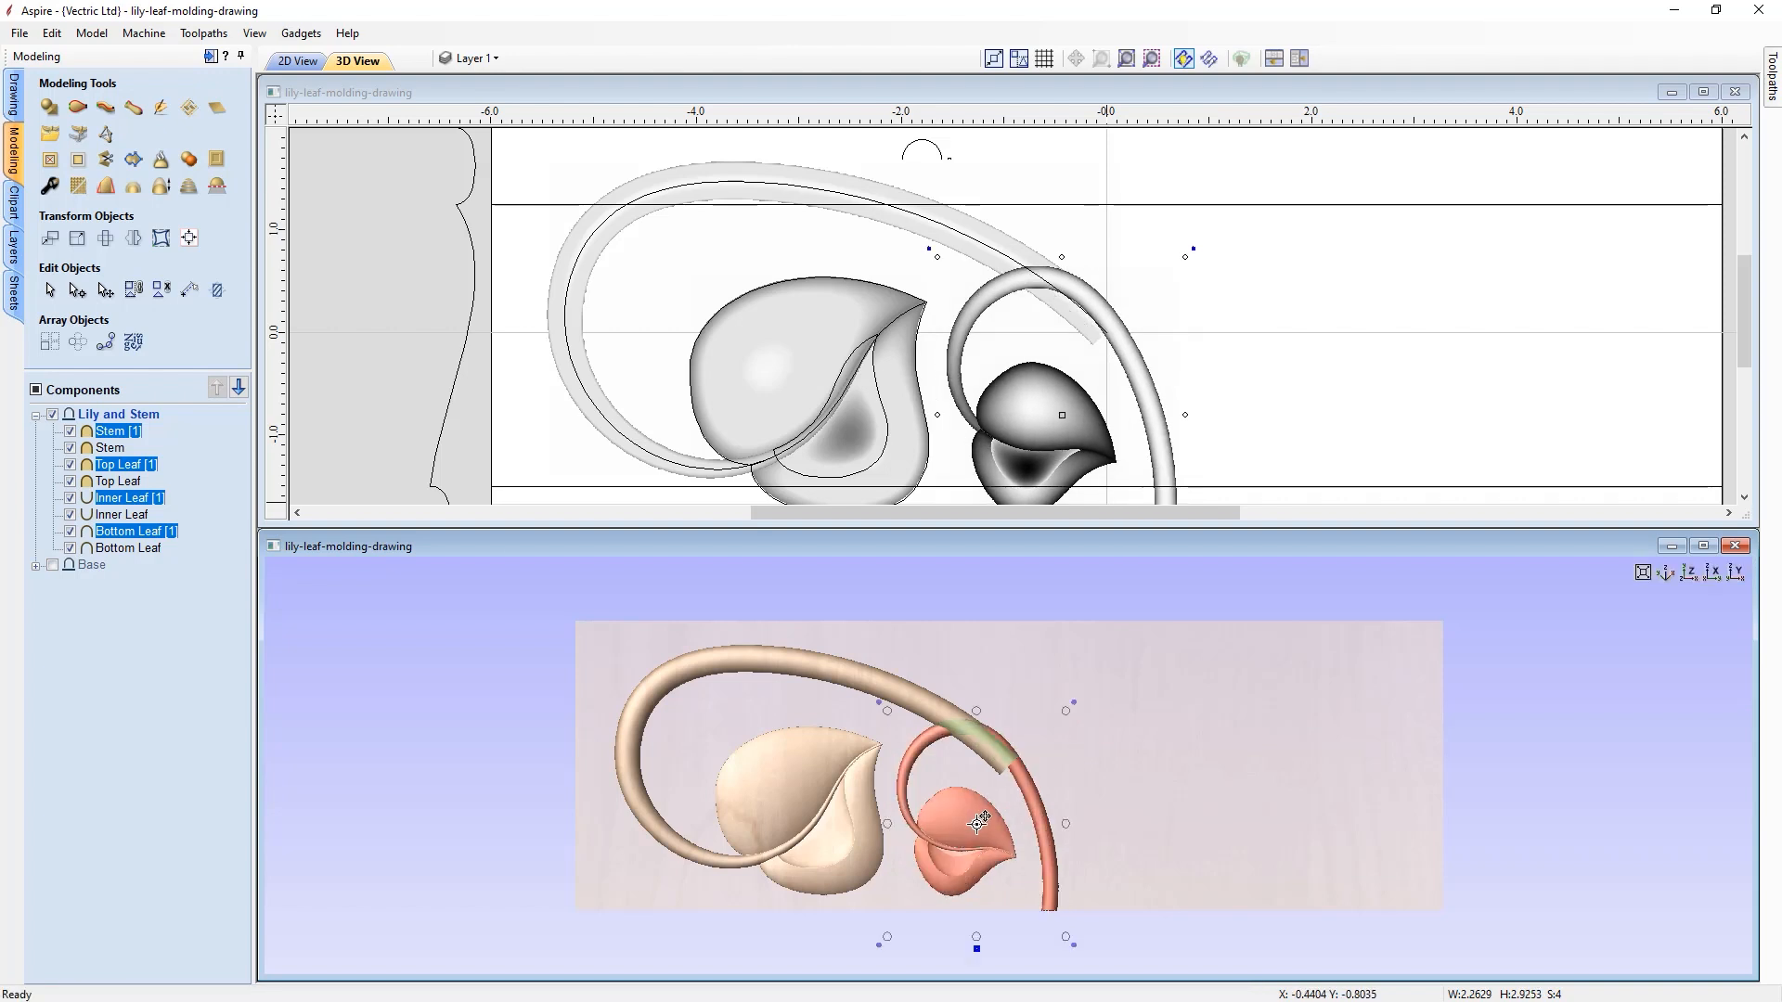
left_click_drag(970, 817, 966, 819)
left_click_drag(1064, 698, 1068, 734)
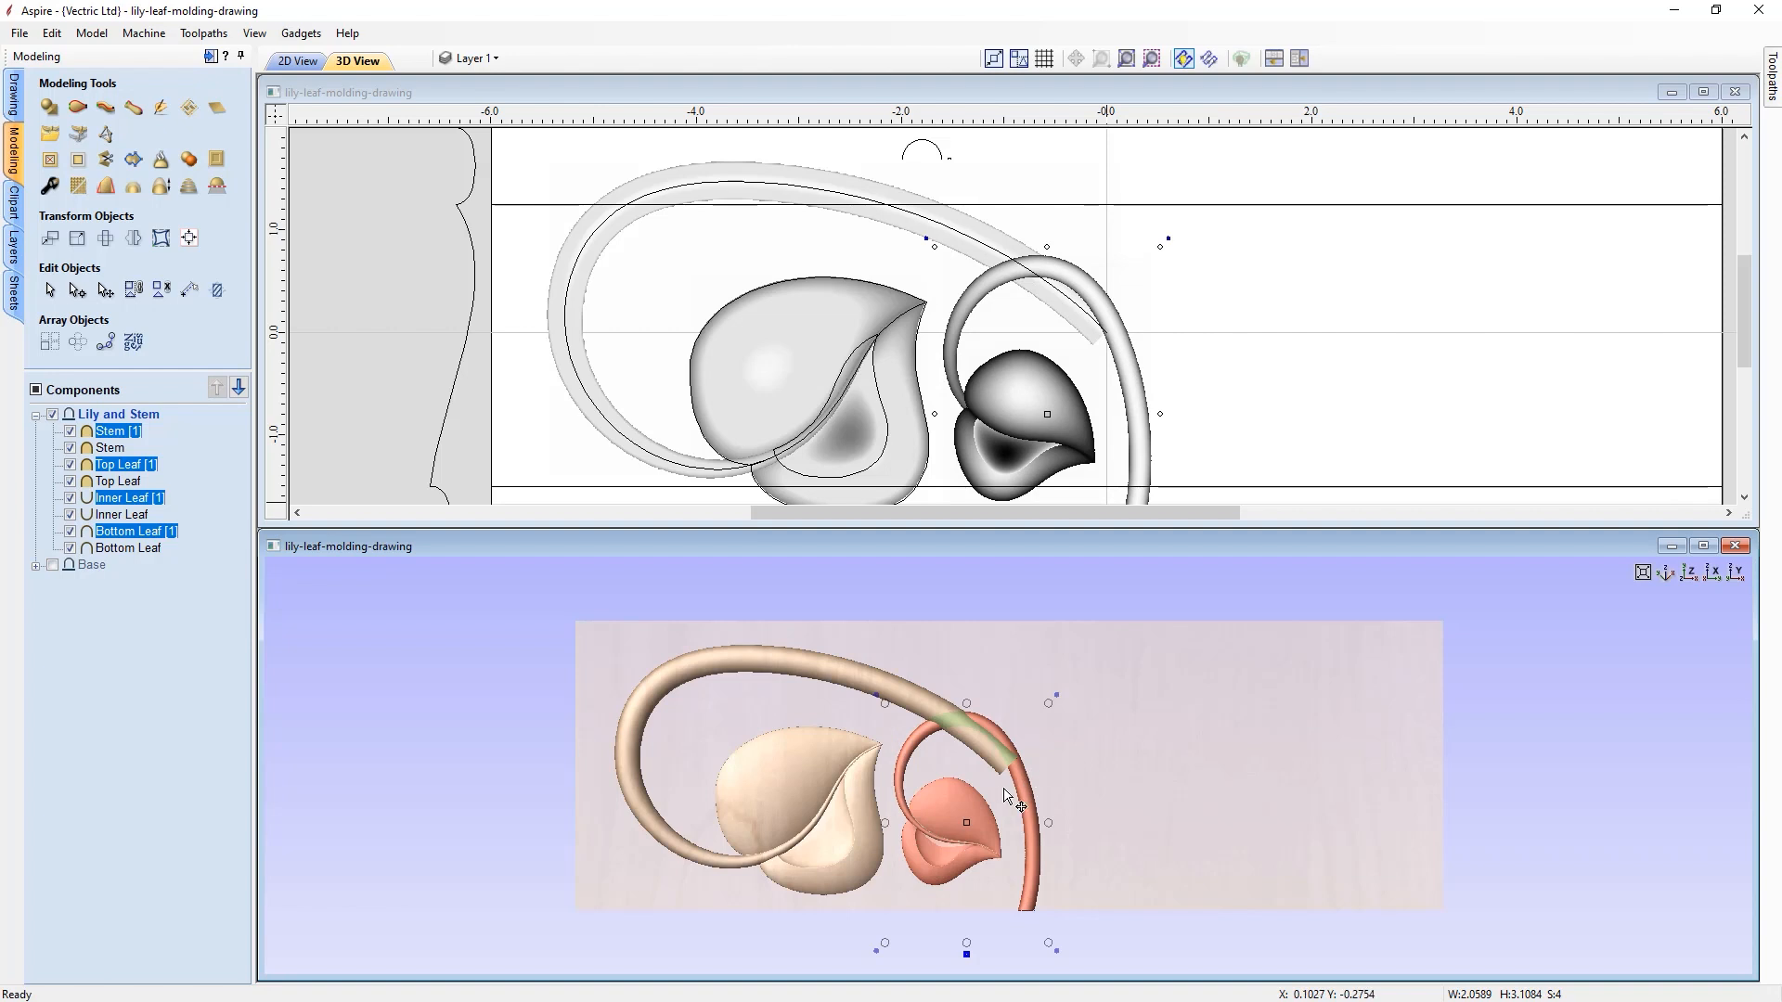
left_click_drag(975, 821, 971, 810)
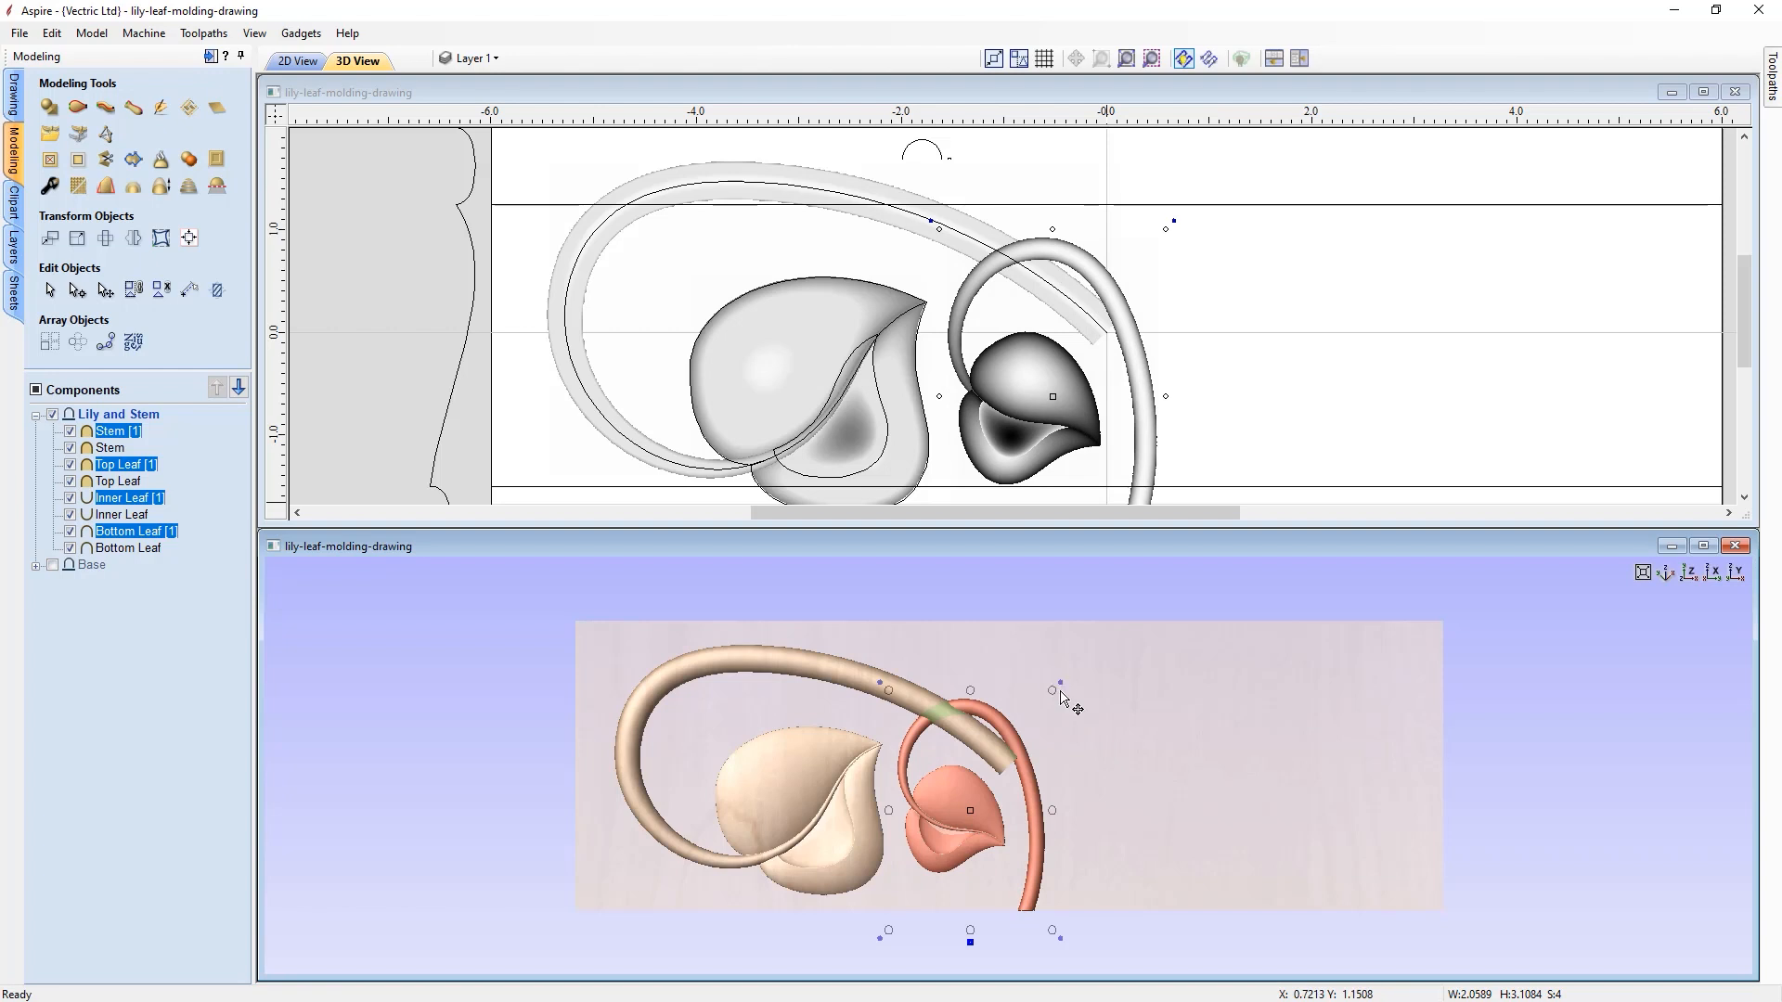
key("ctrl+z")
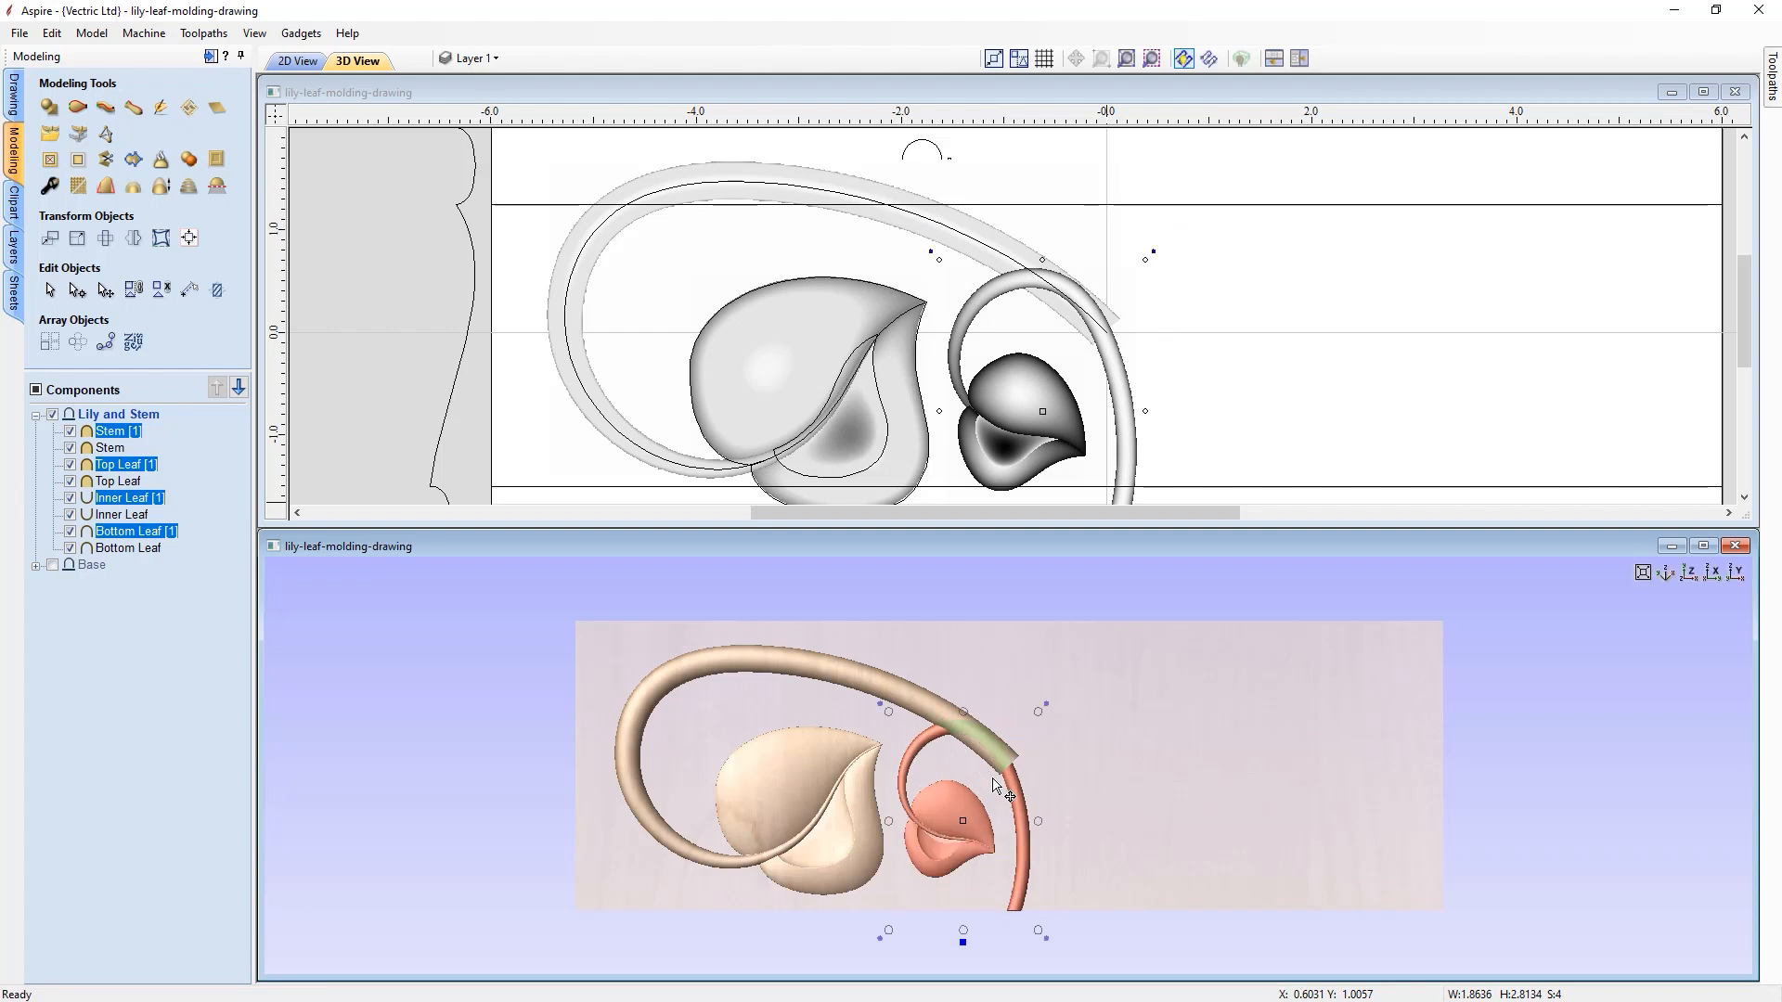
- Rotate the small lily copy slightly counterclockwise and nudge it until its stem blends into the large stem, about 2.14 by 2.56 inches overall
left_click_drag(1047, 706, 1021, 670)
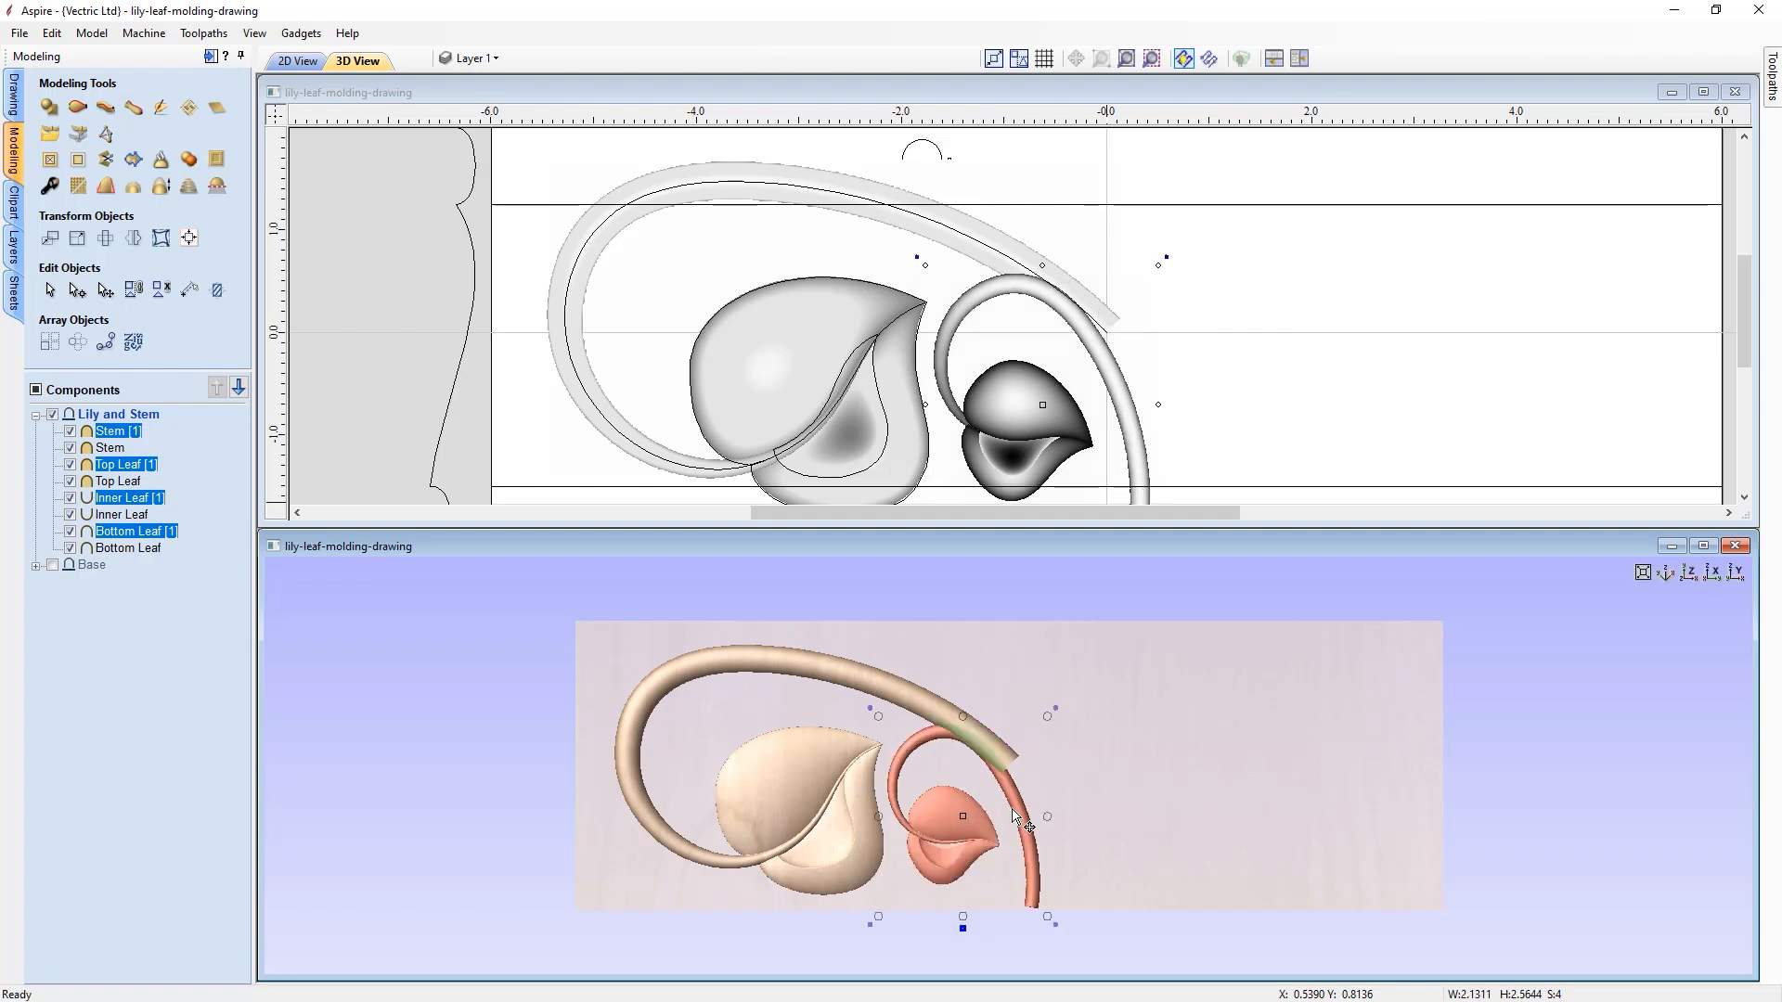
left_click_drag(959, 812, 964, 815)
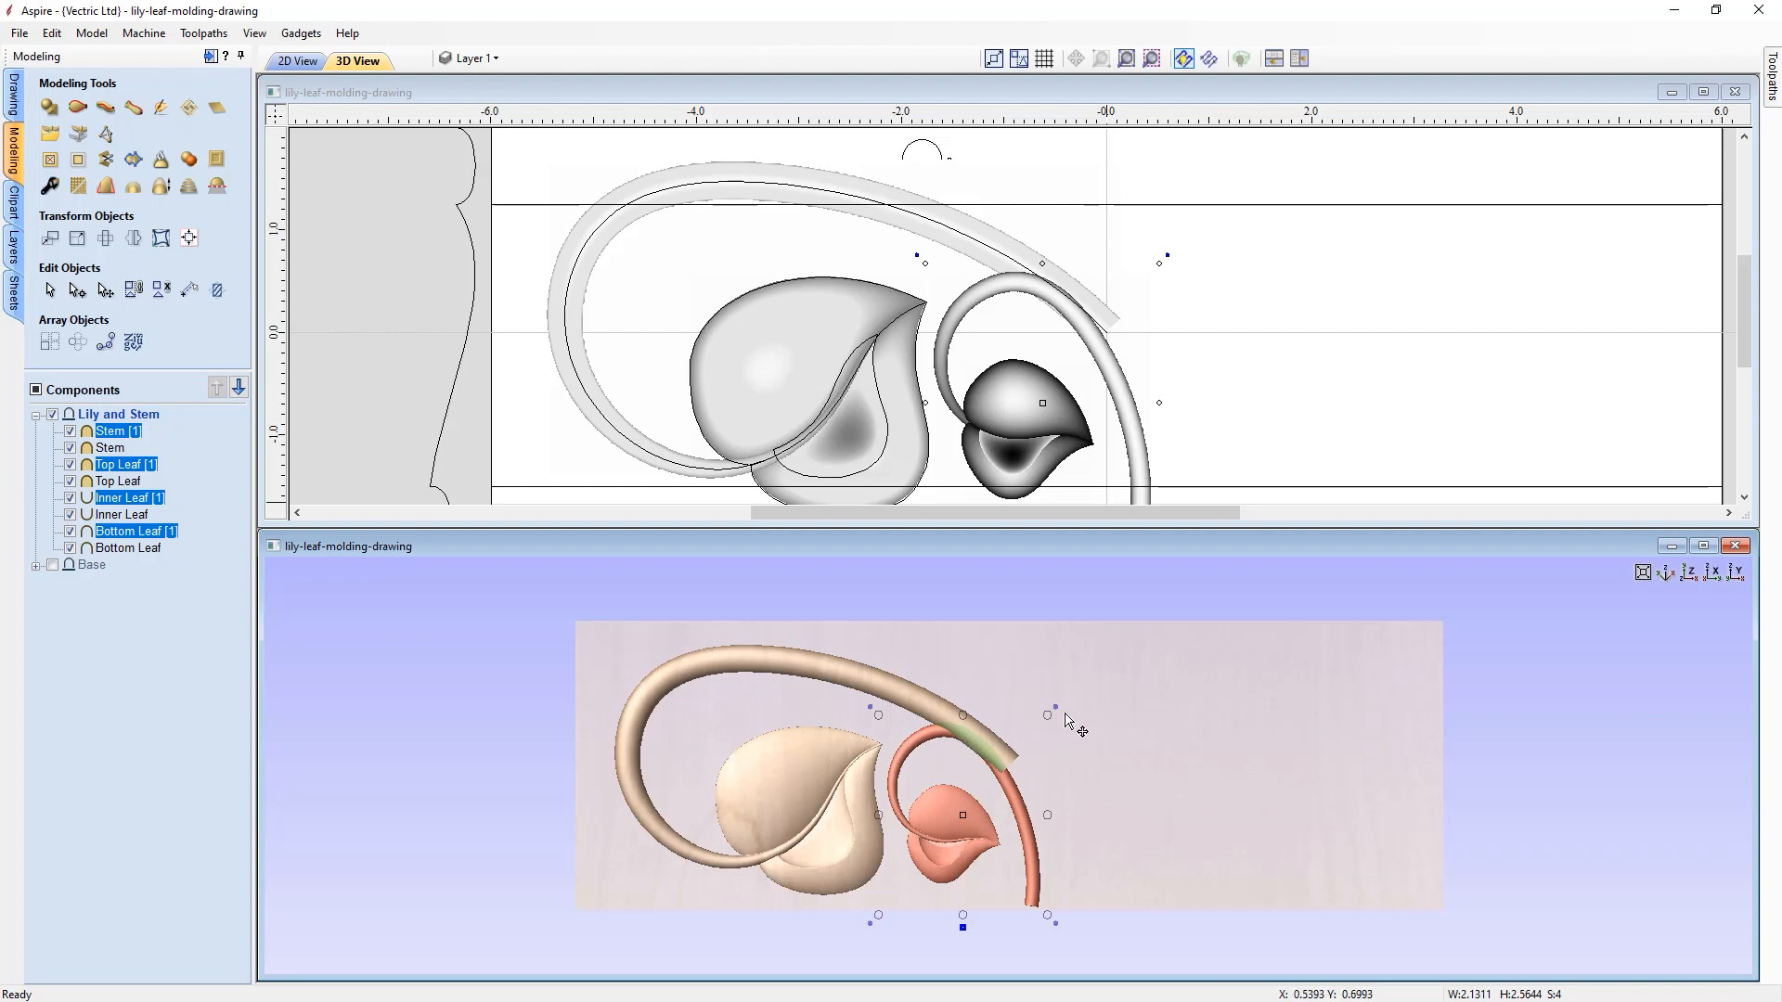
left_click_drag(1061, 713, 1062, 716)
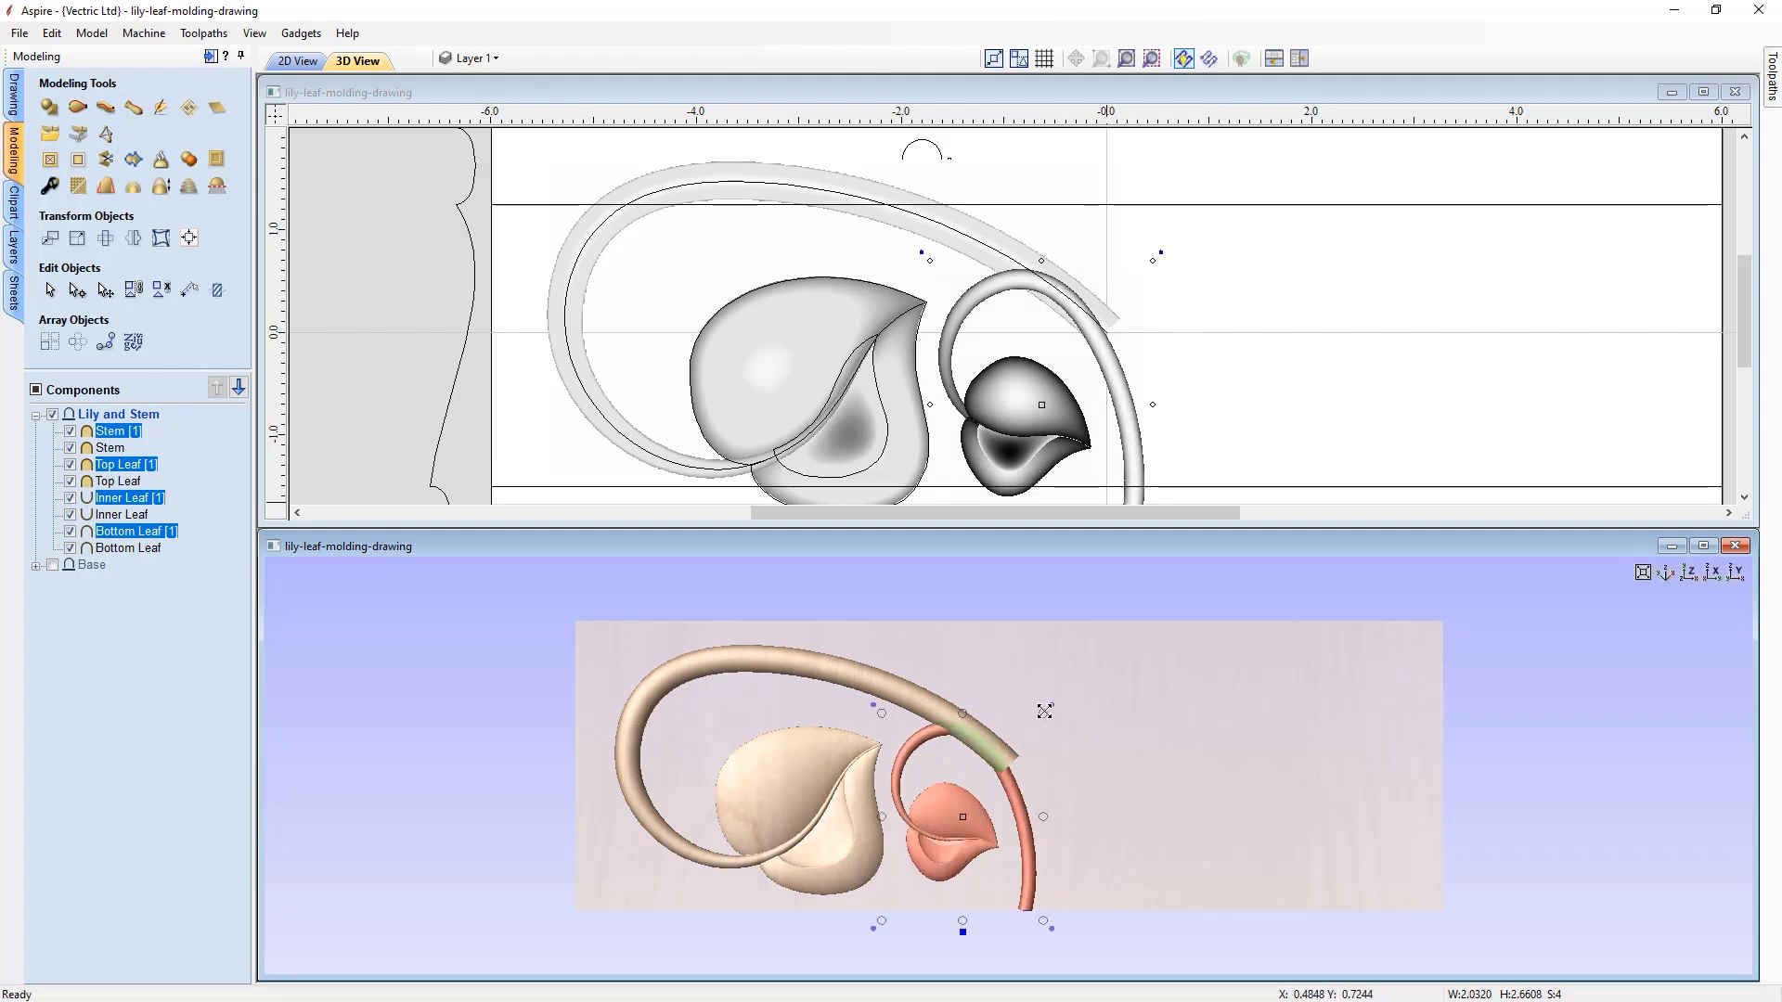
left_click_drag(1042, 698, 1043, 694)
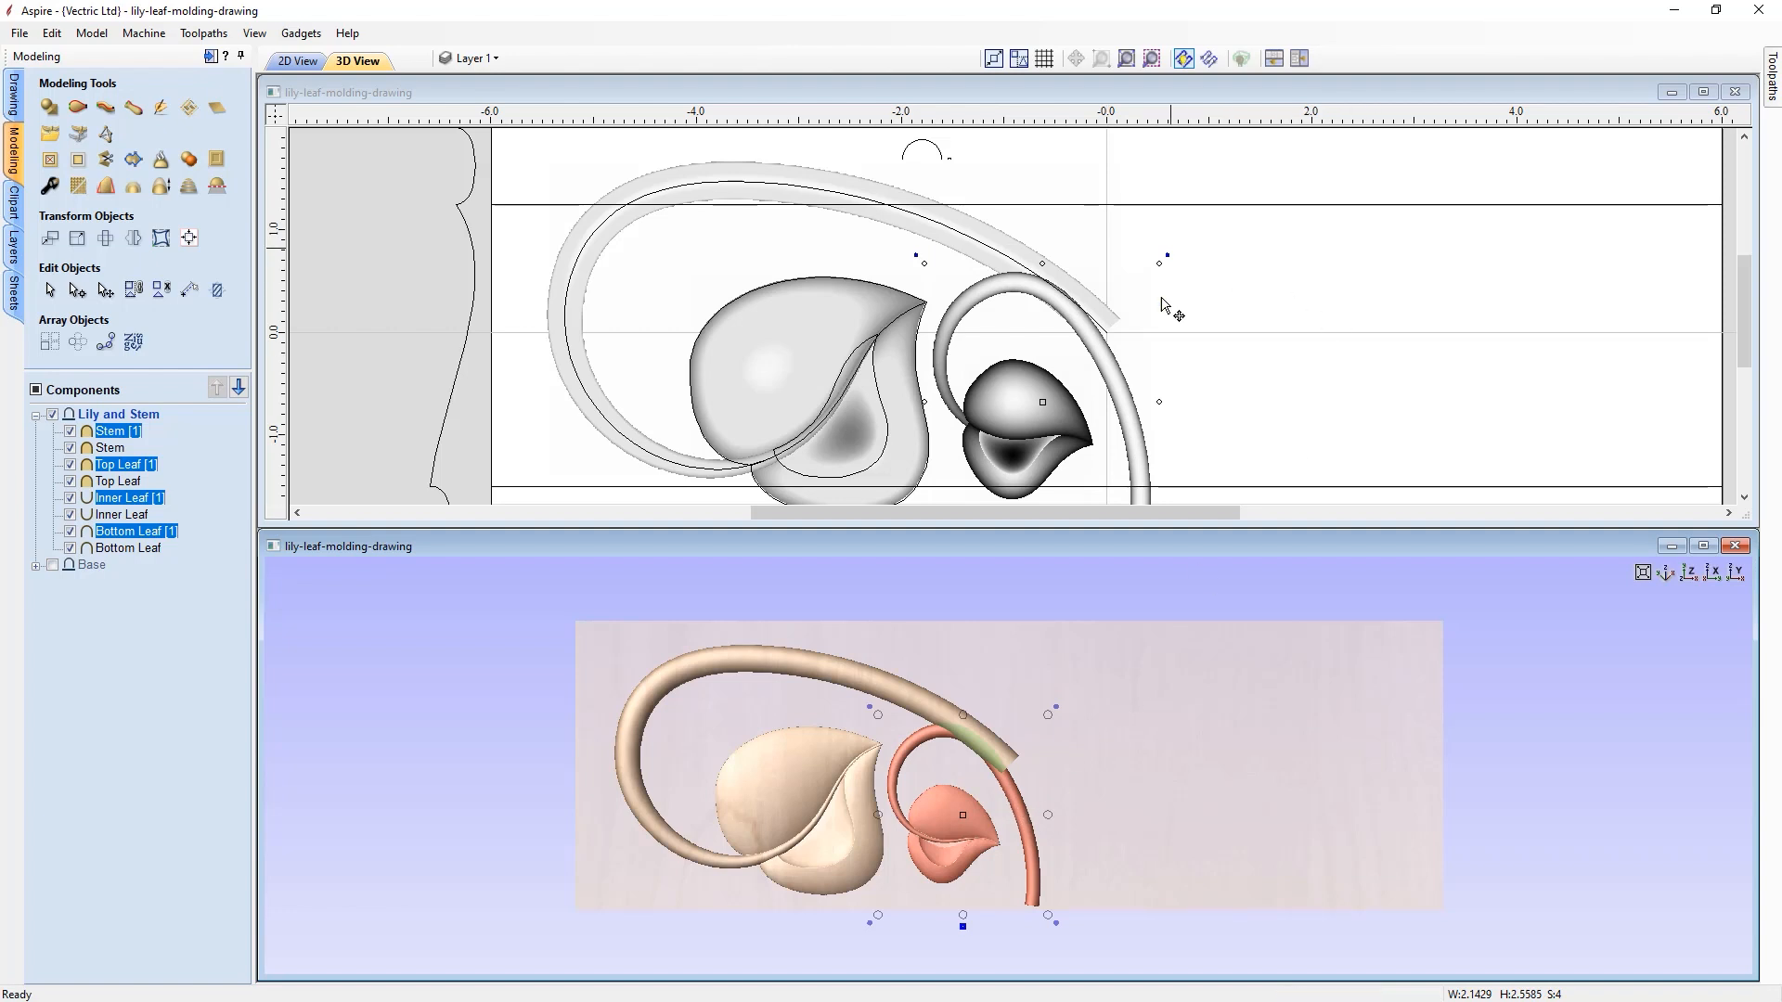
left_click(1237, 283)
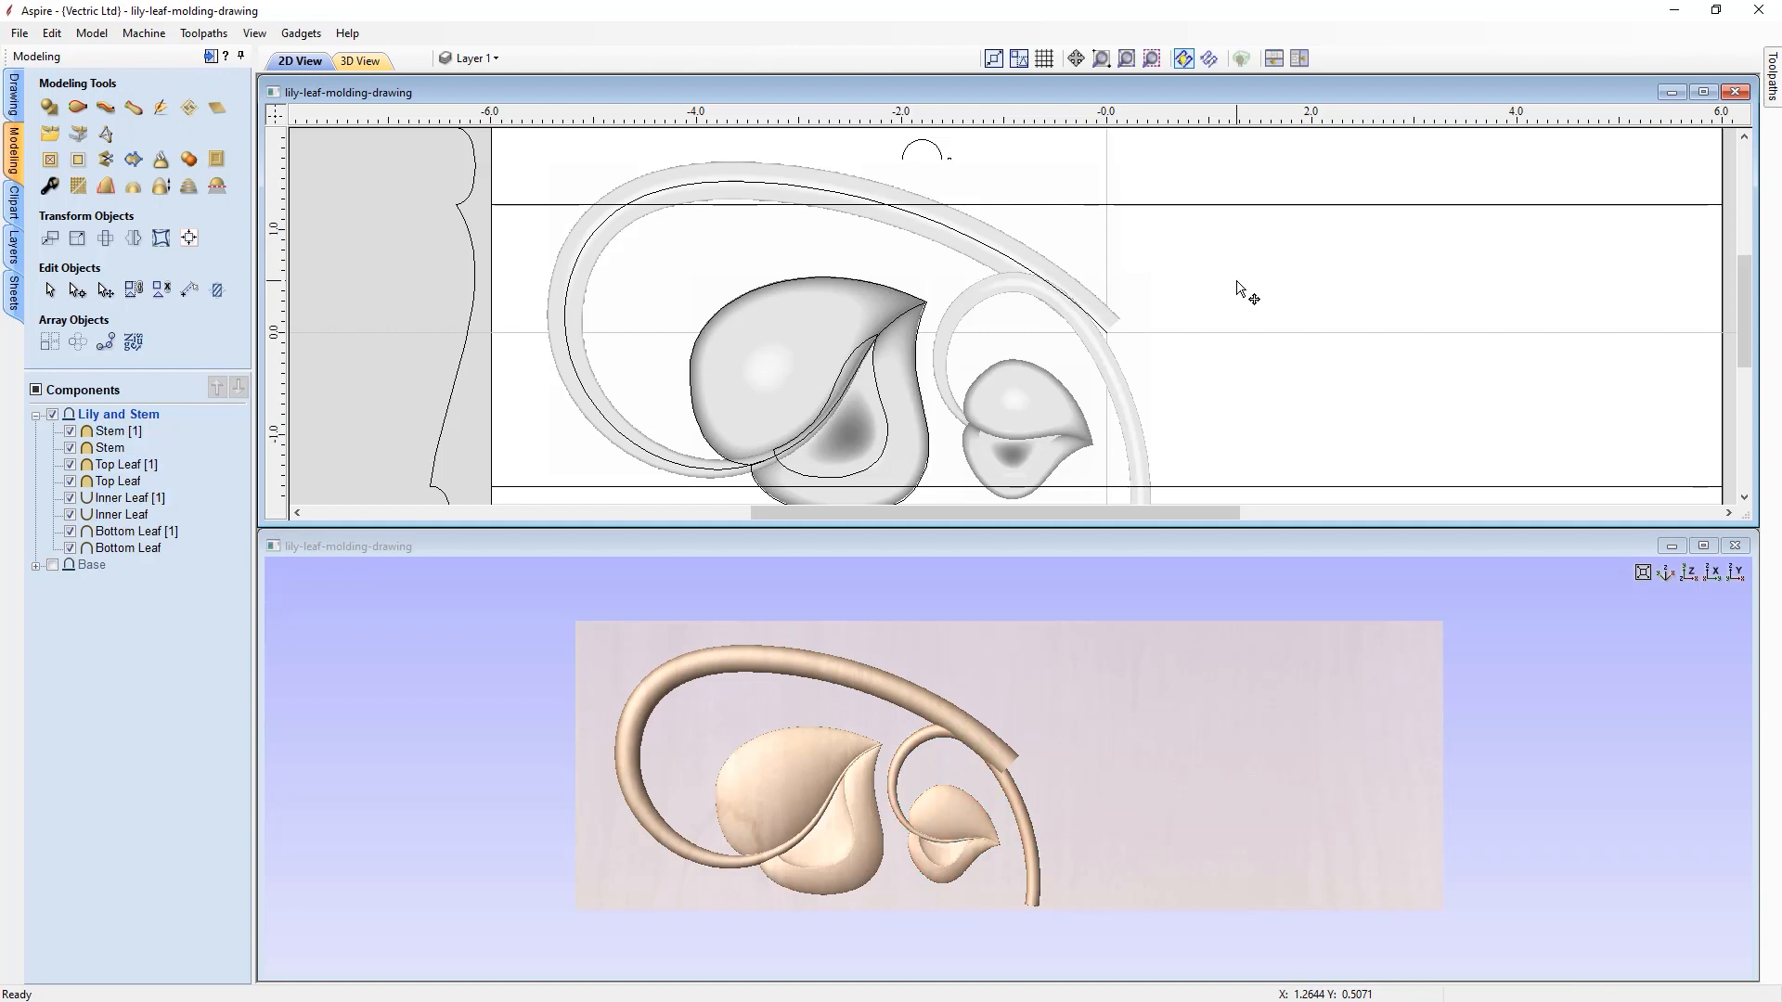
- Draw a closed polyline about 1.24 by 2.76 inches around the part of the small stem that extends past the large stem
key("F6")
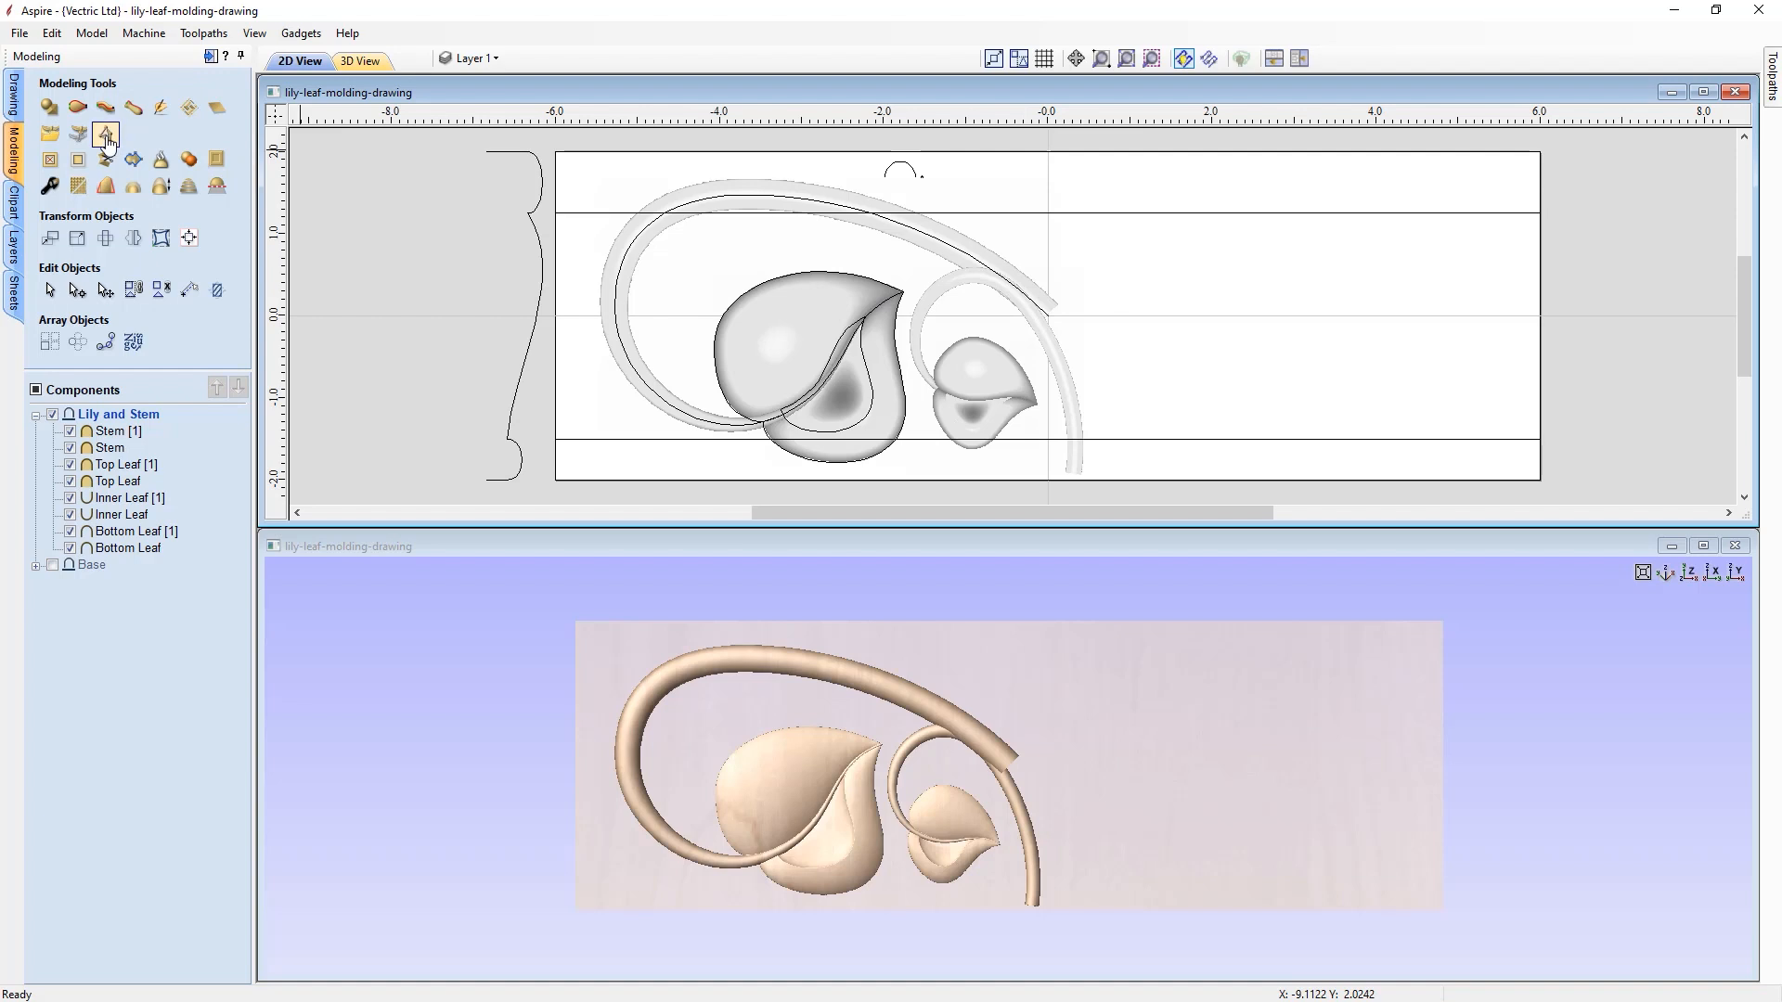
left_click(13, 104)
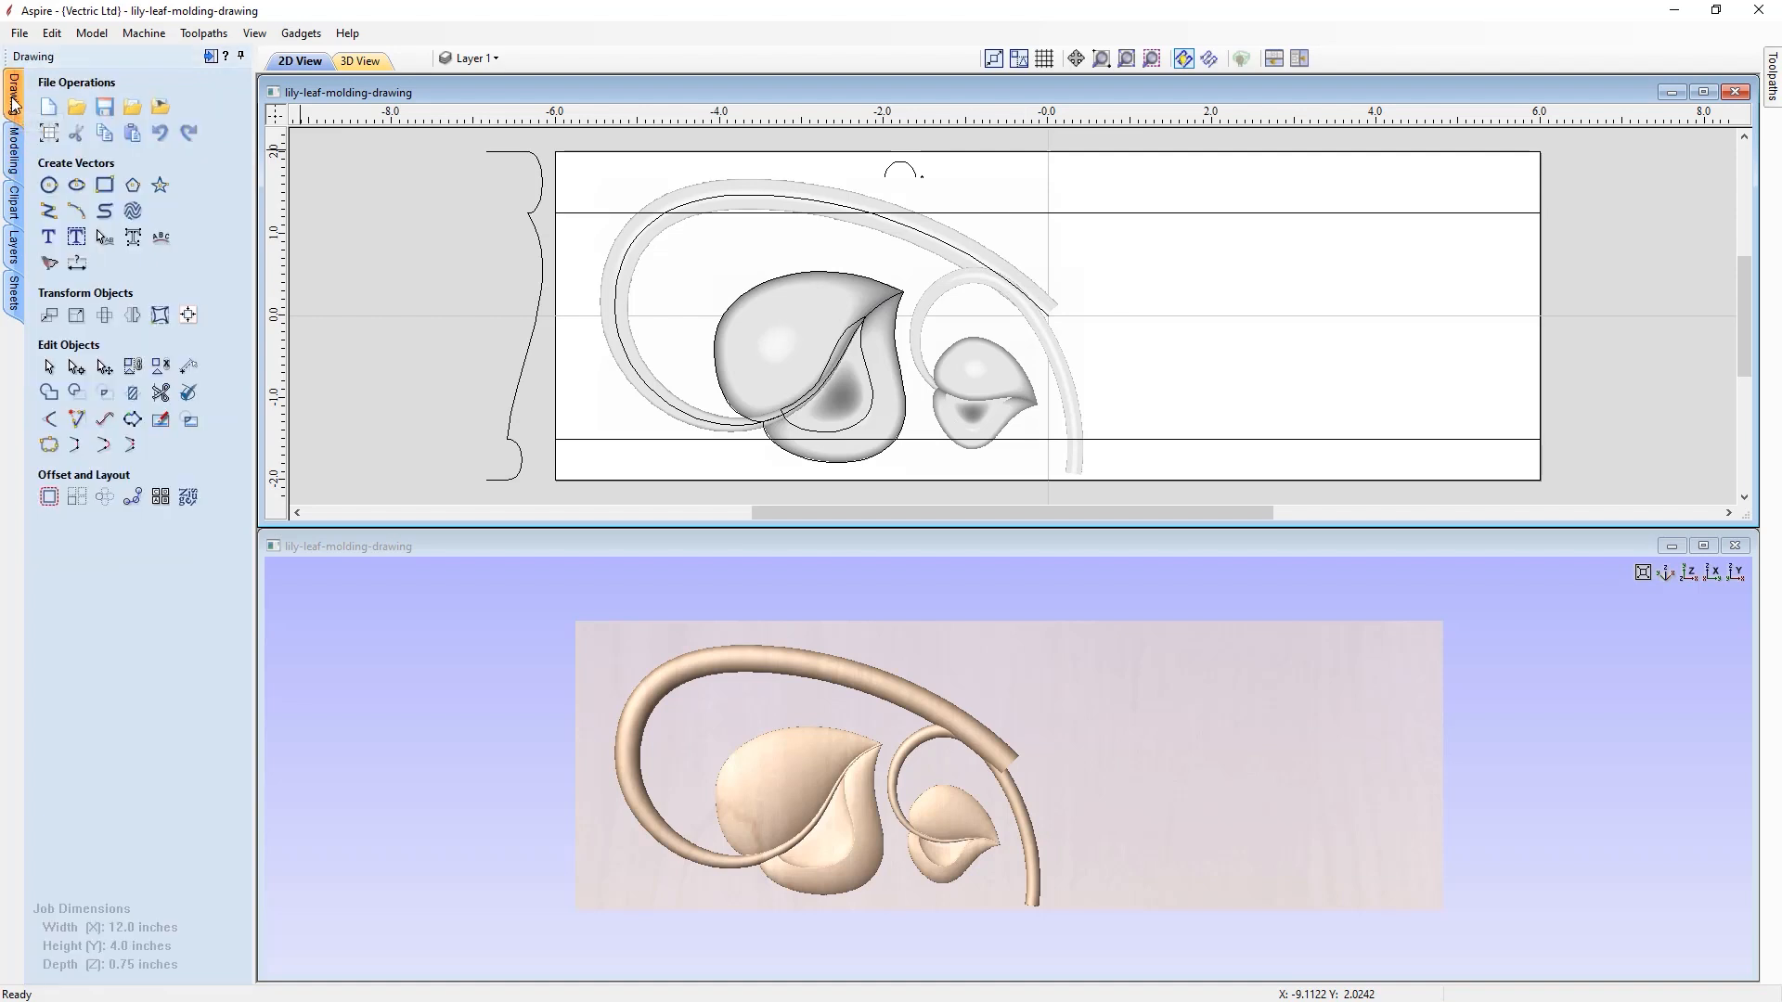
left_click(49, 211)
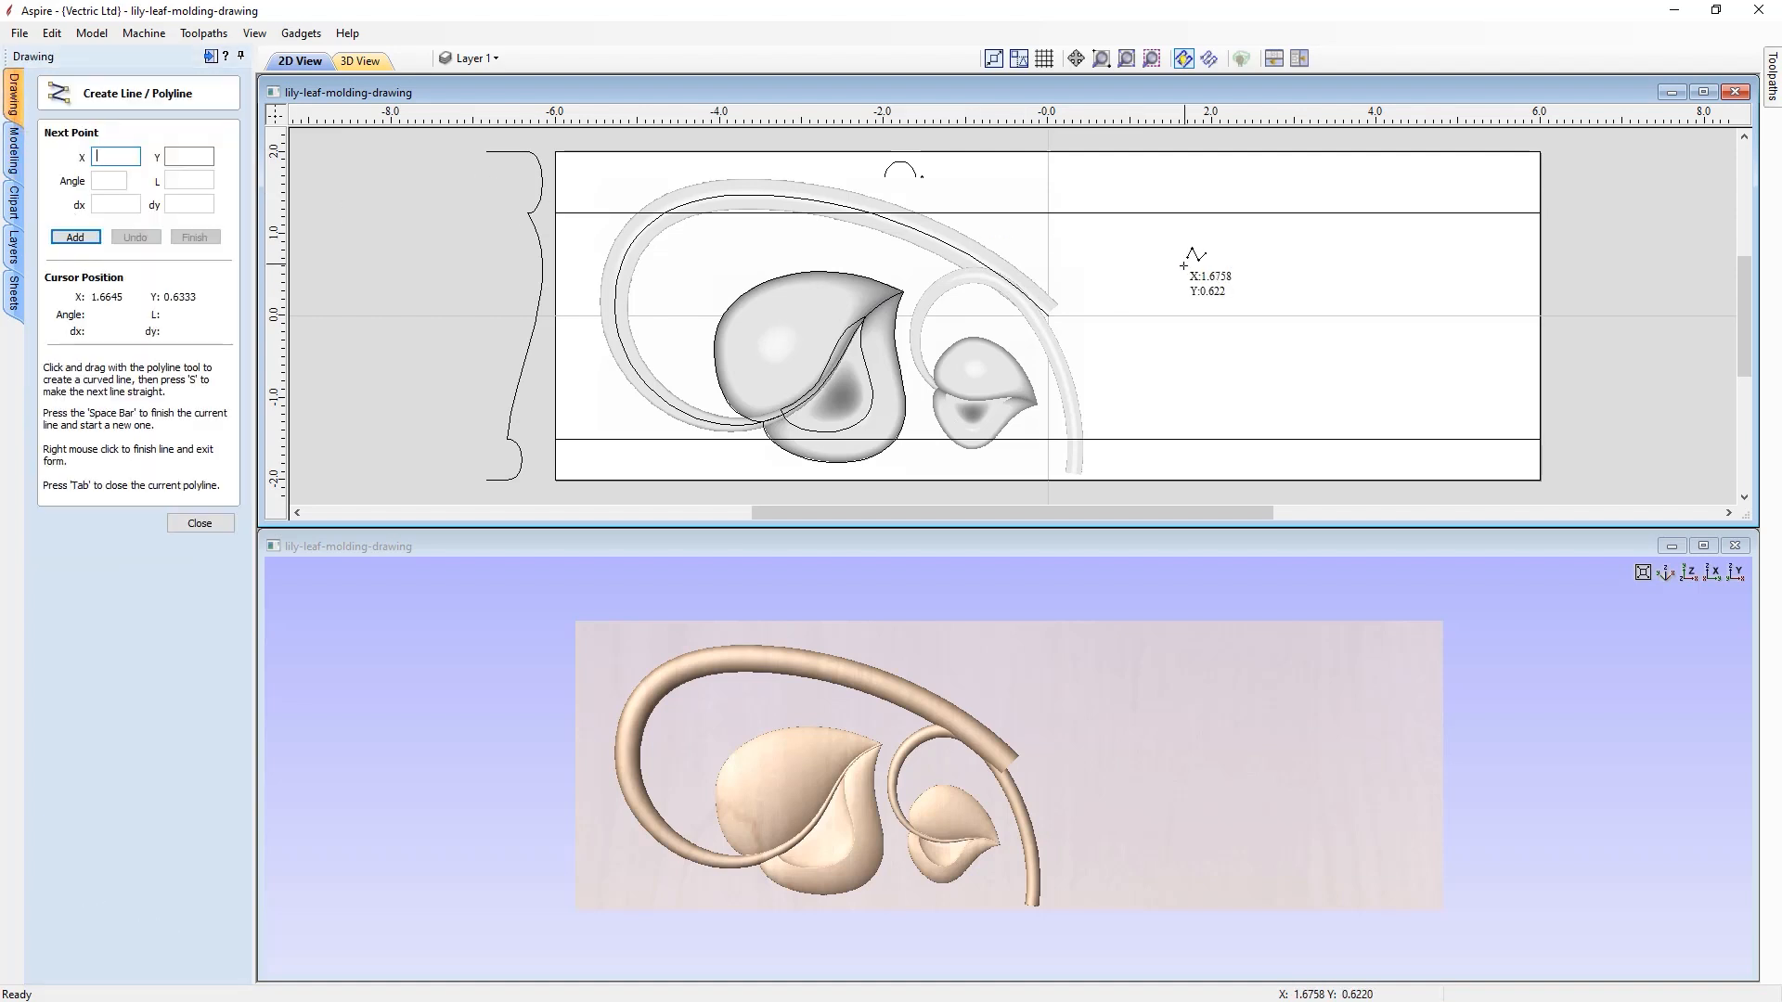
left_click(996, 304)
left_click(1040, 265)
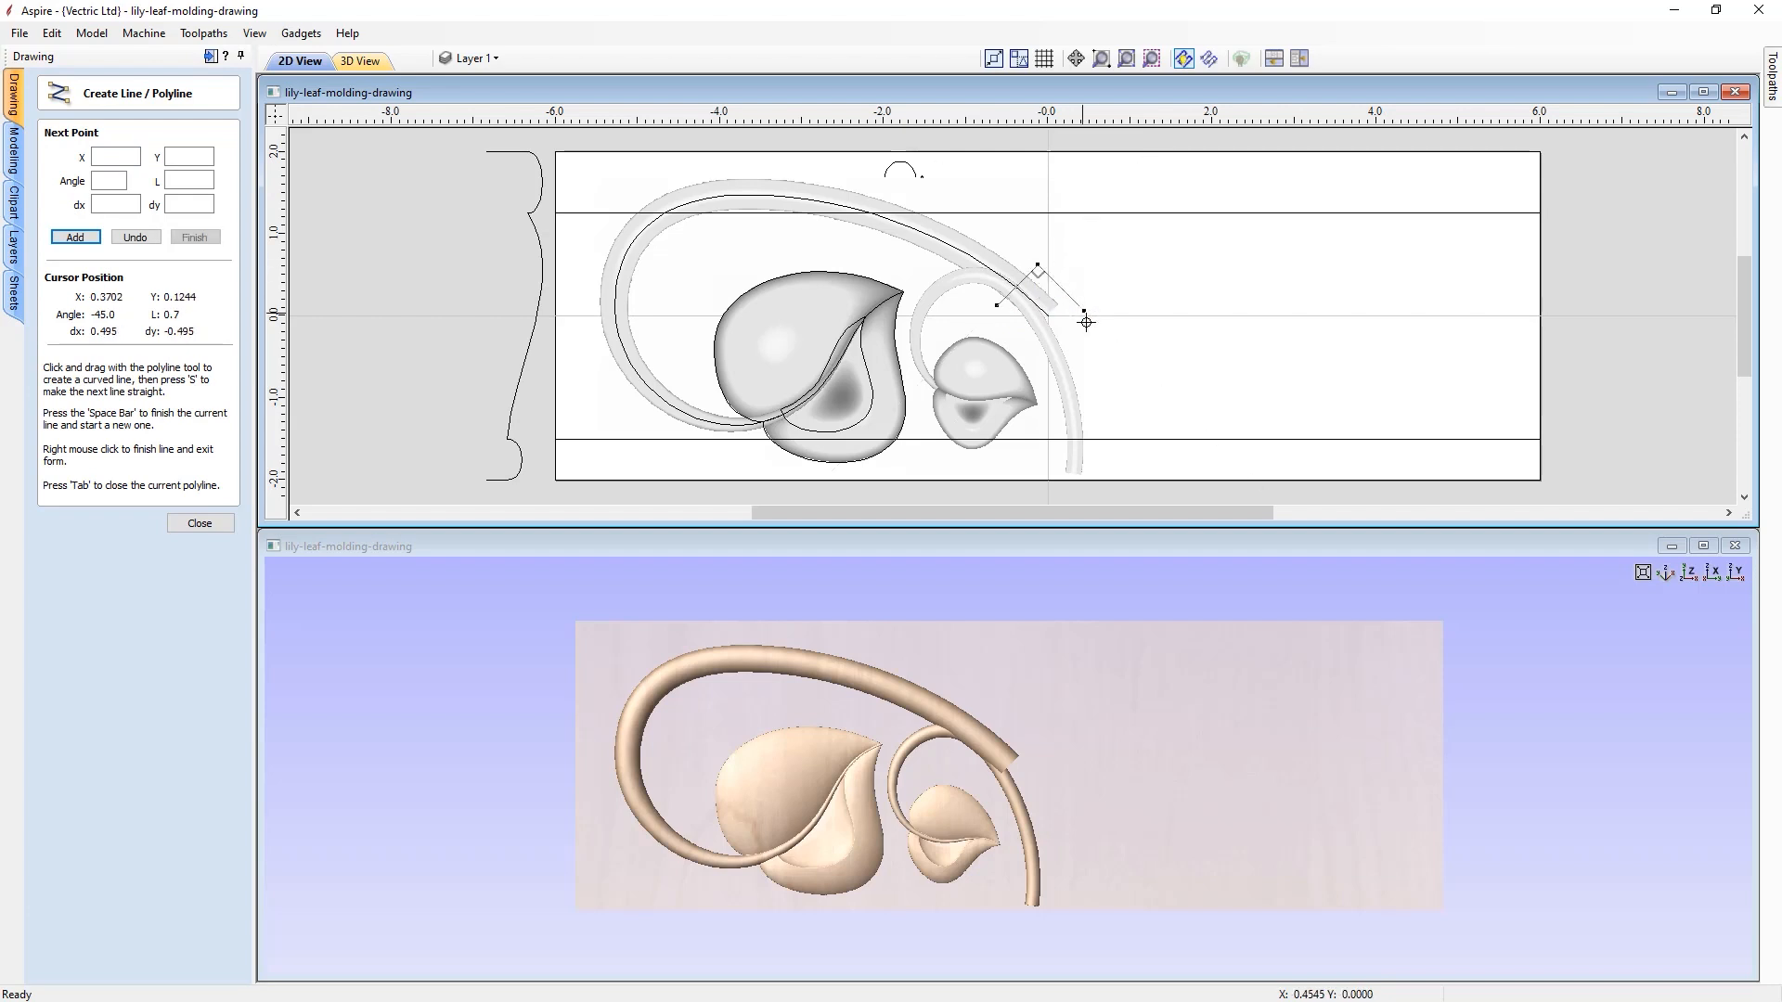
left_click(1099, 351)
left_click(1099, 491)
left_click_drag(1058, 491, 1052, 428)
left_click_drag(1034, 350, 1032, 342)
left_click(999, 307)
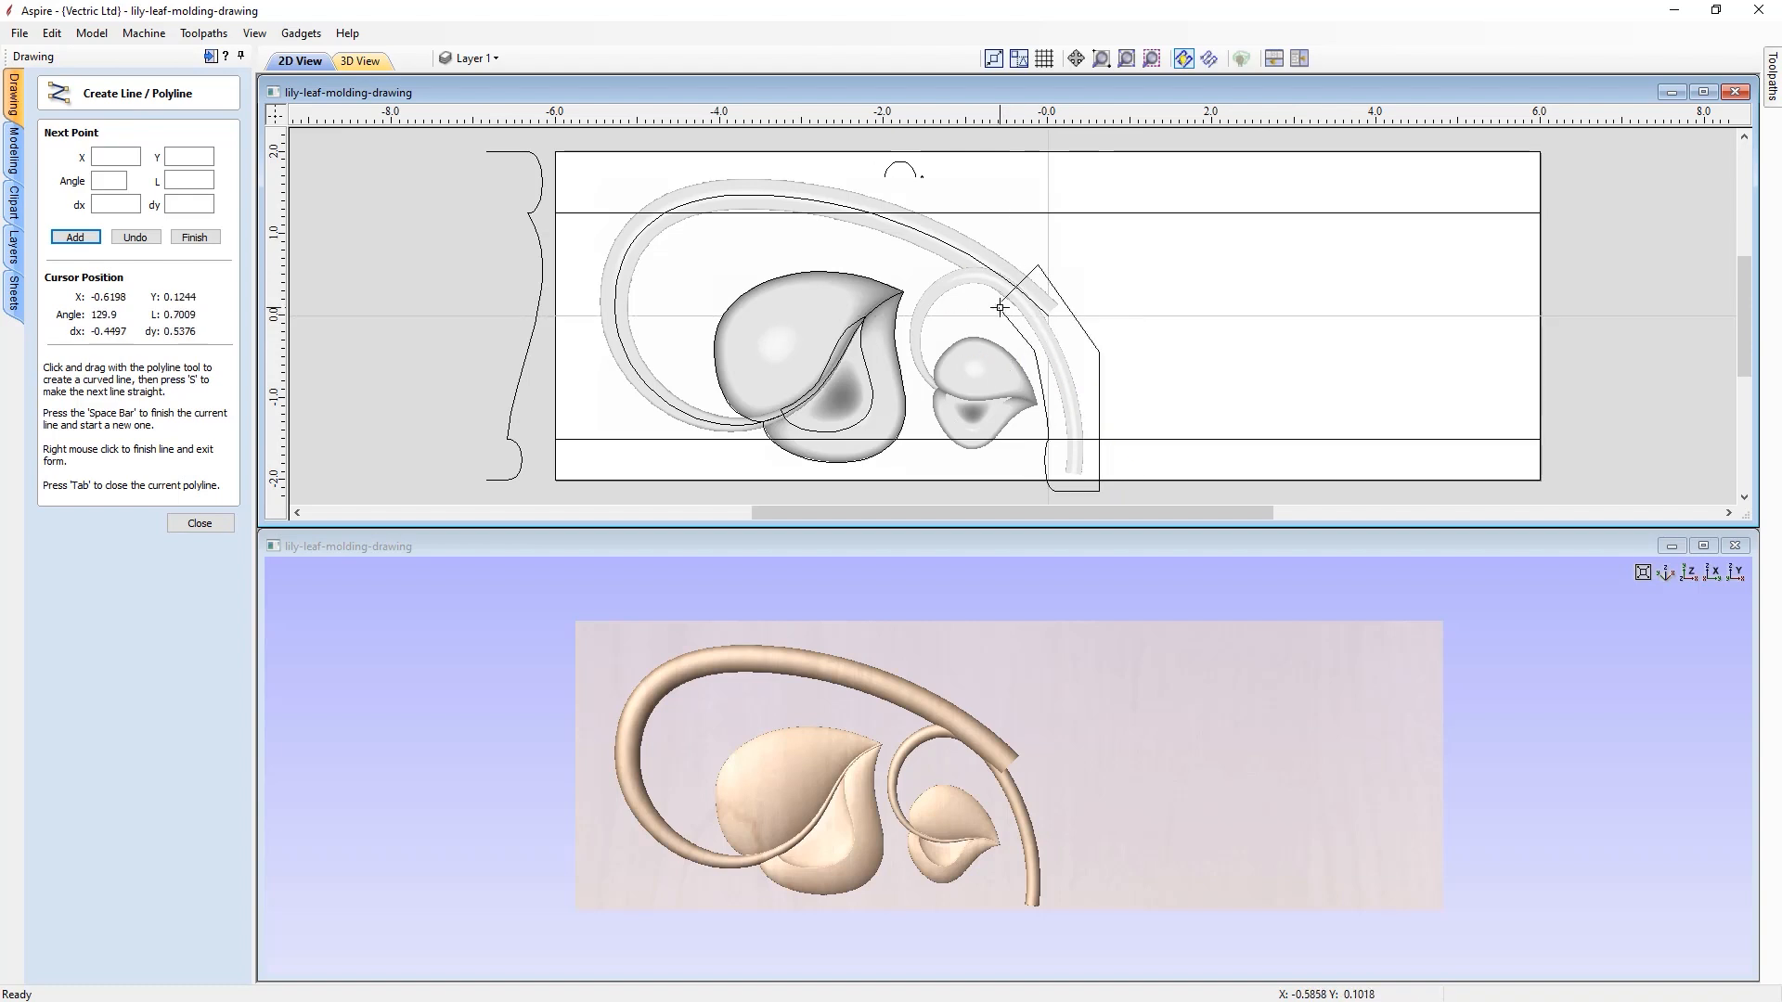
right_click(999, 307)
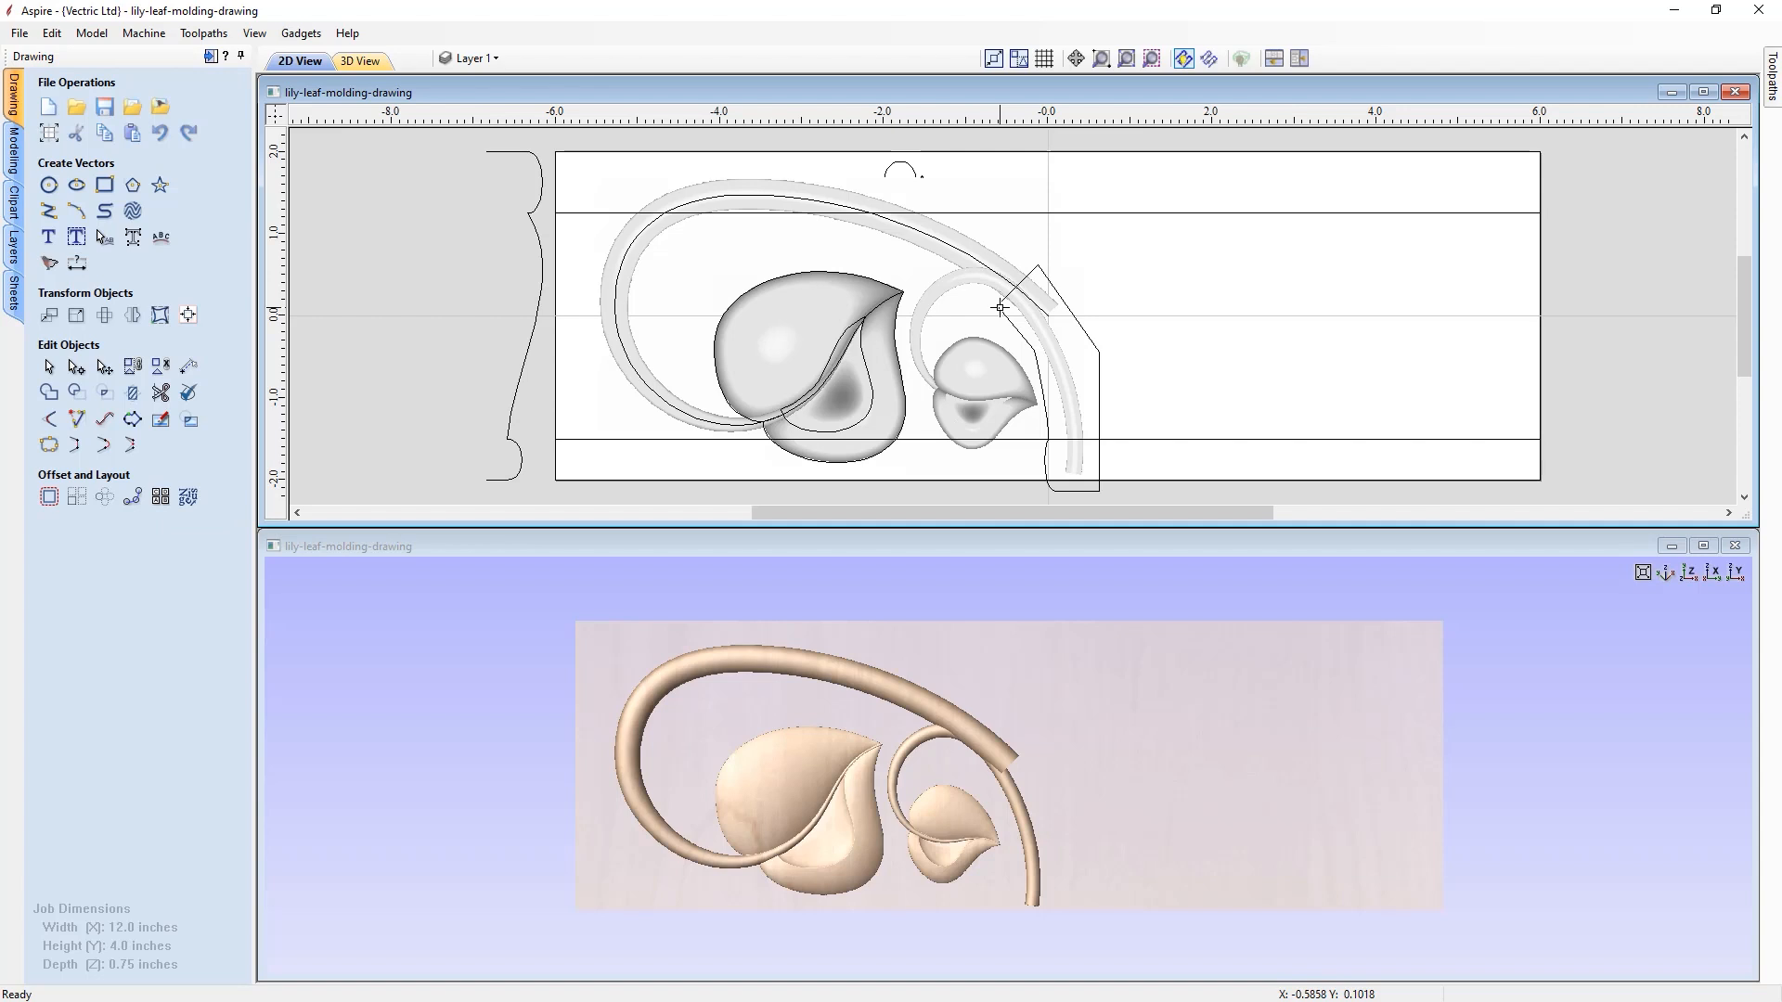
- Clear the copied stem component inside the drawn polyline and delete the polyline
left_click(1000, 311)
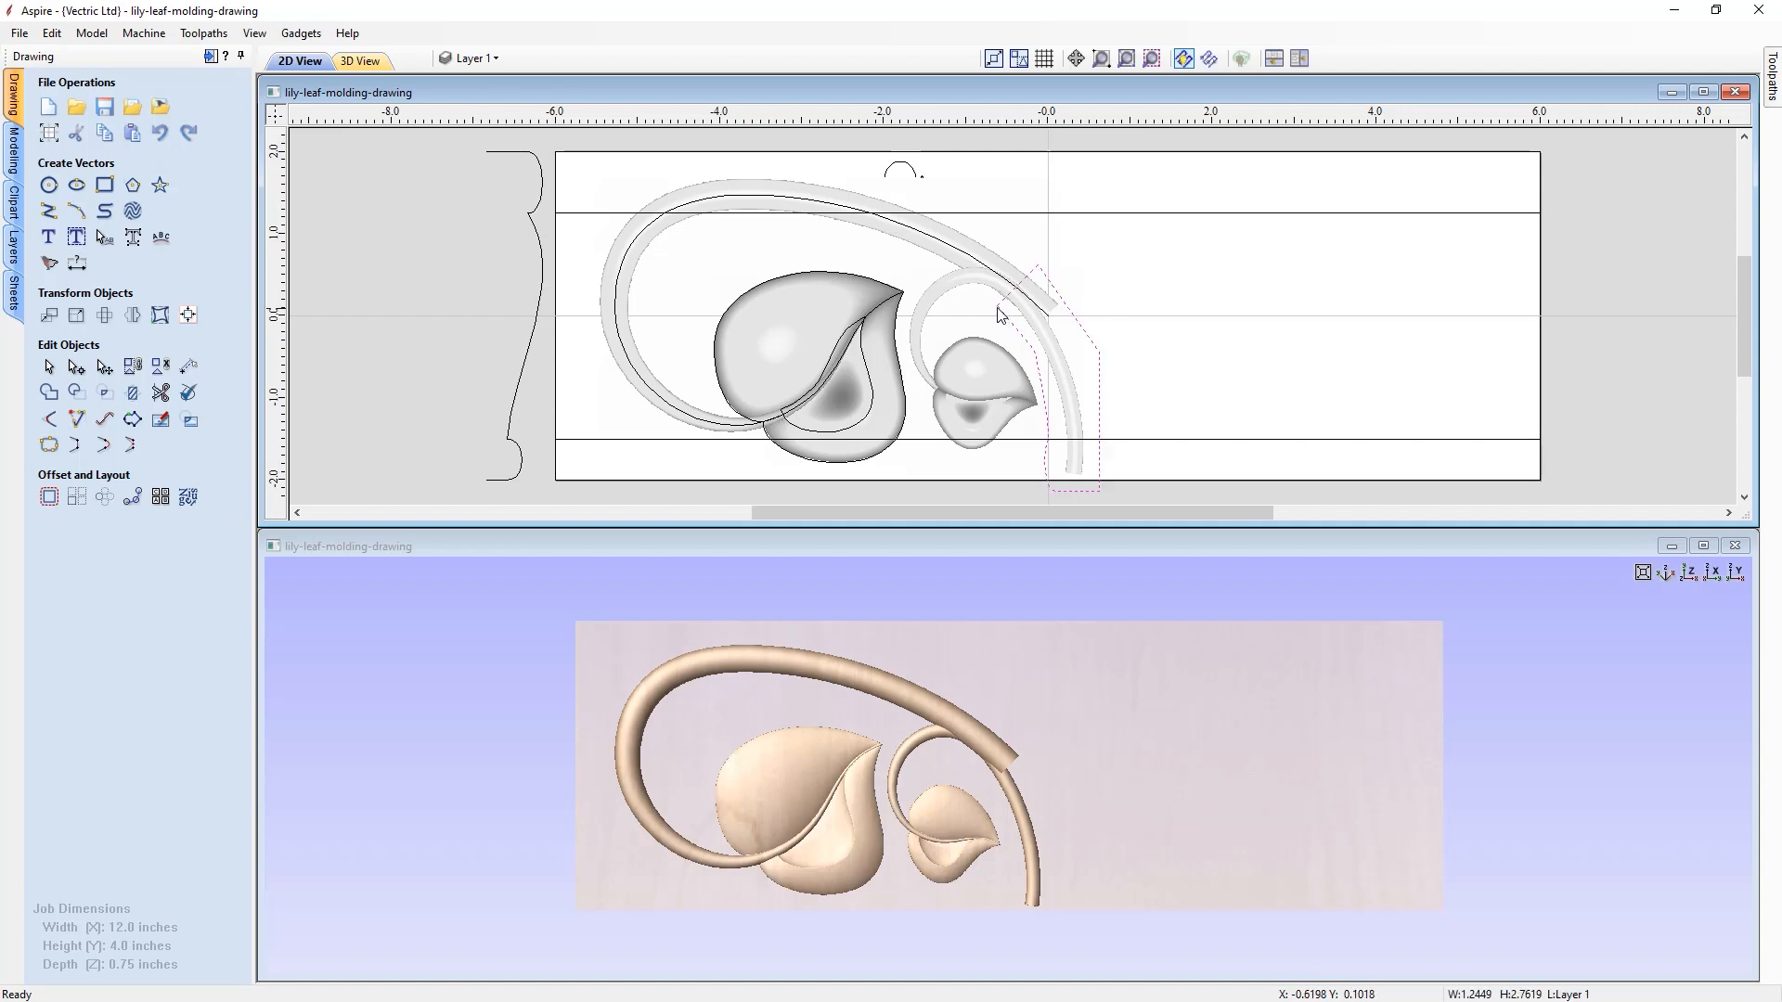
left_click(962, 278, "shift")
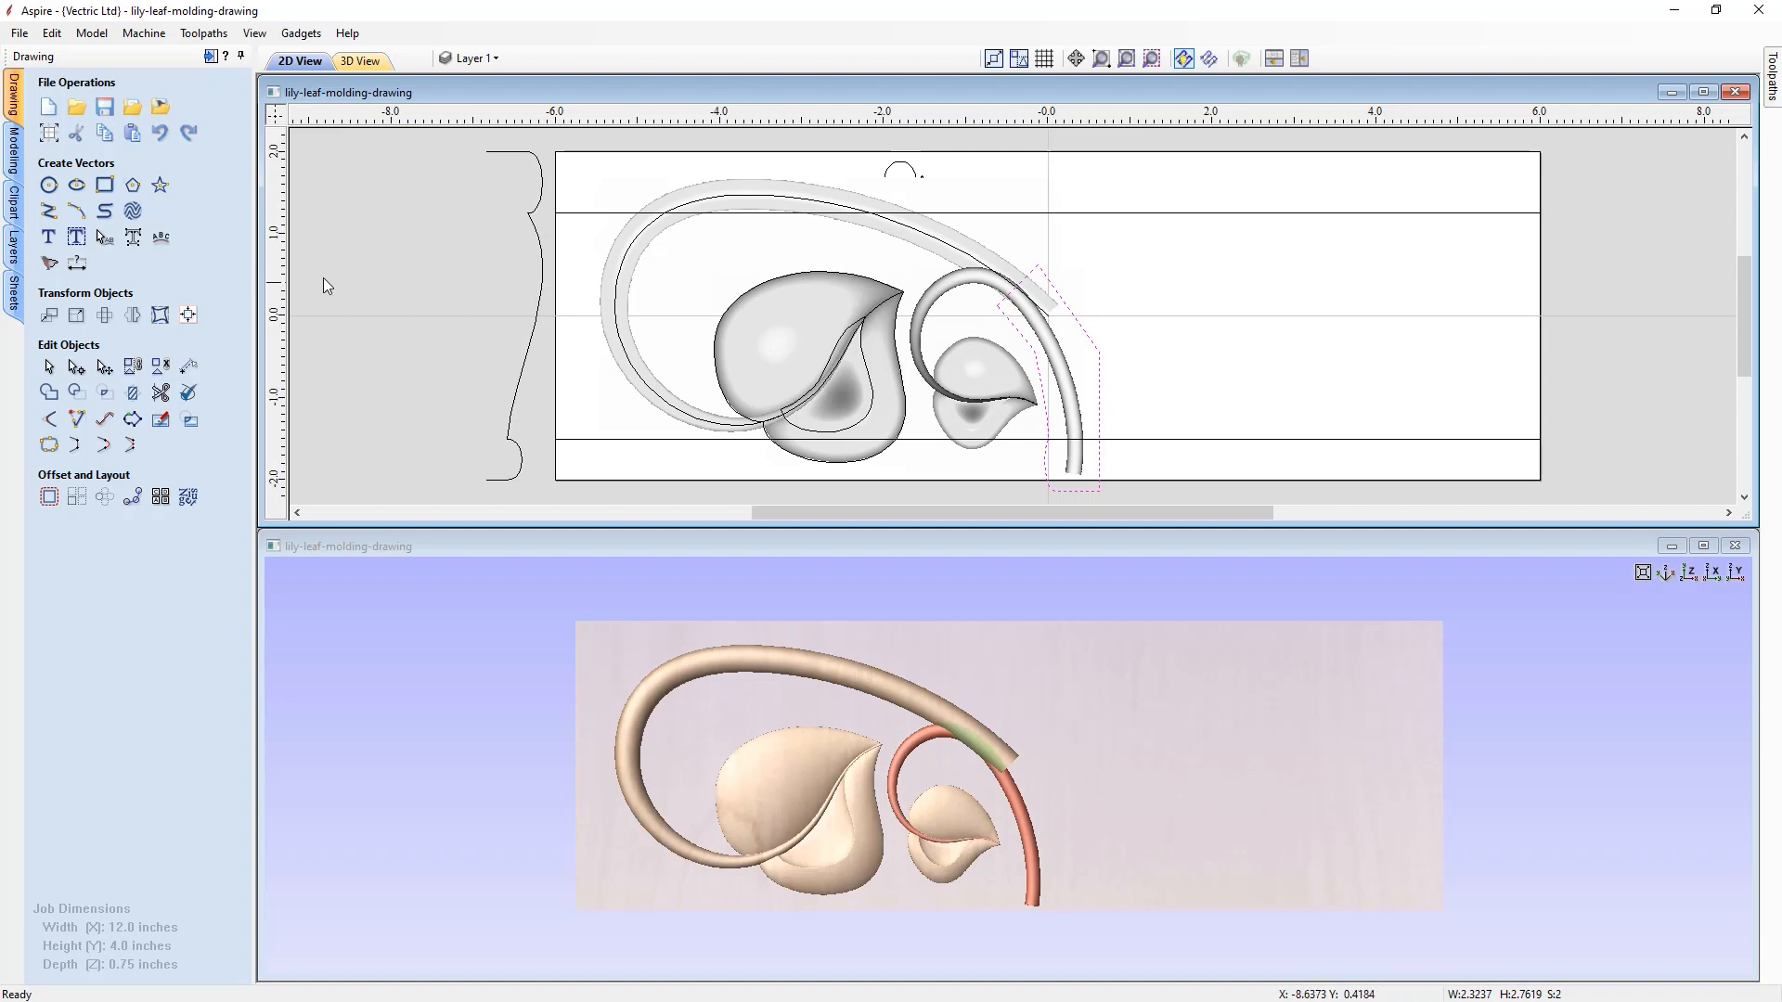
left_click(15, 150)
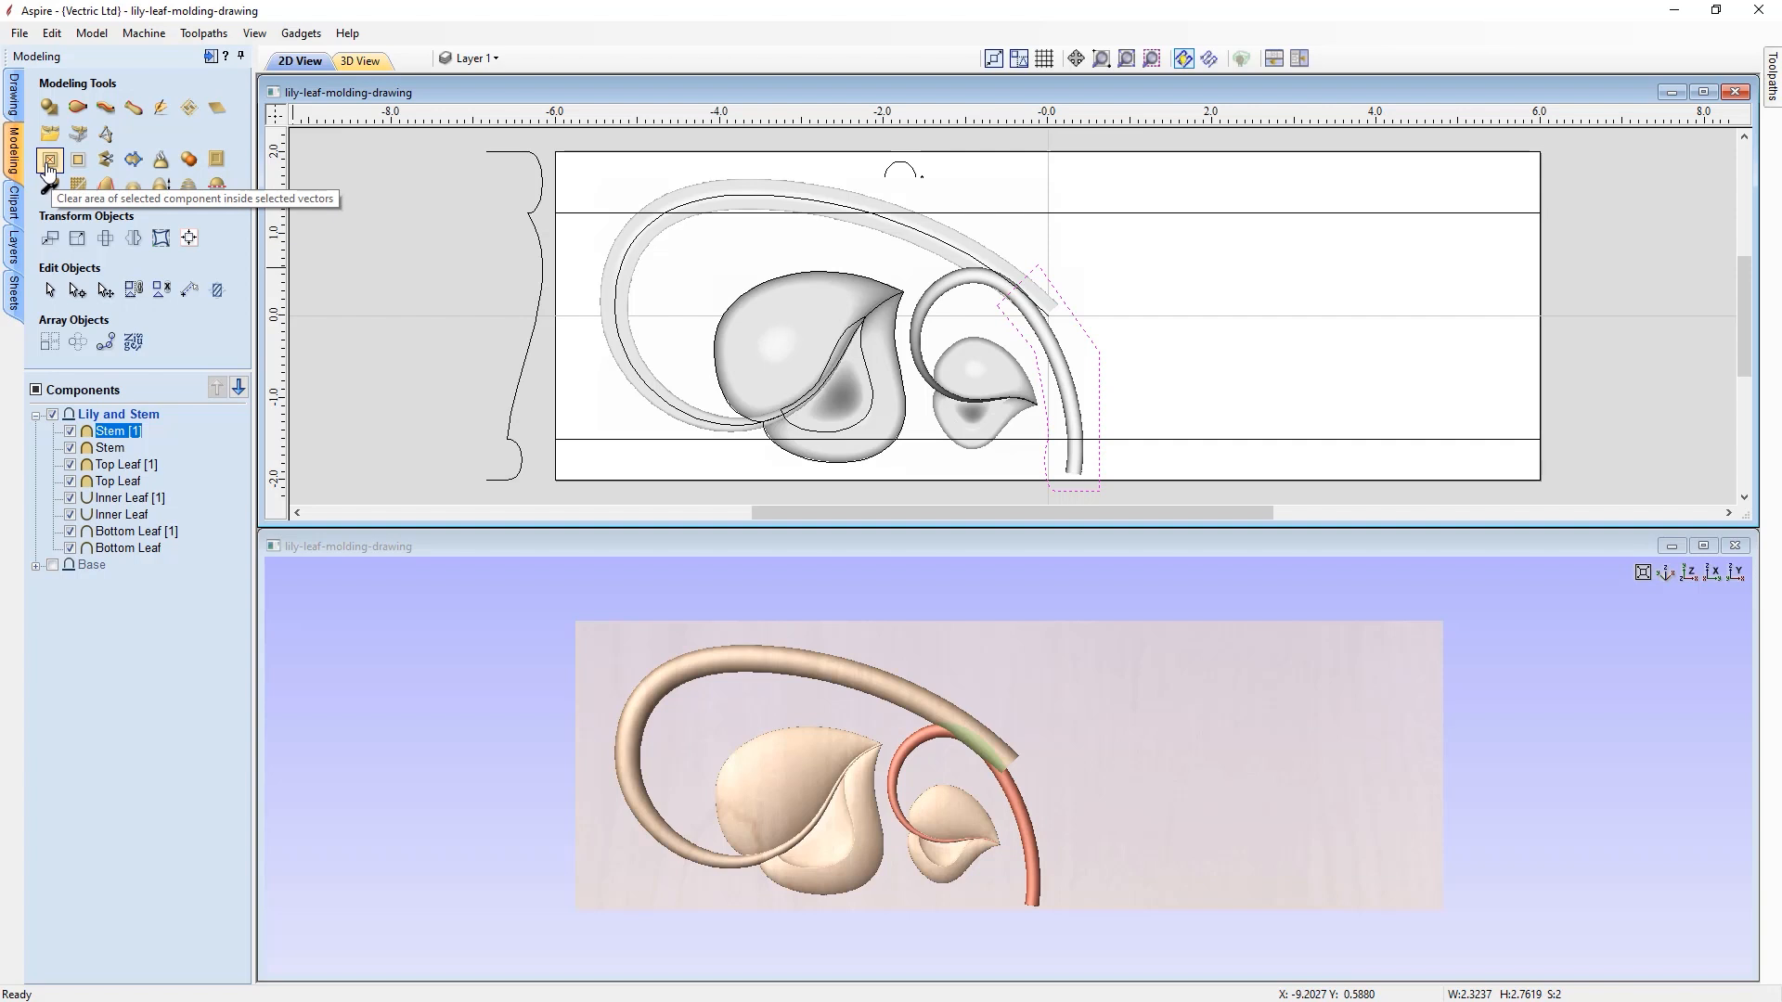
left_click(49, 161)
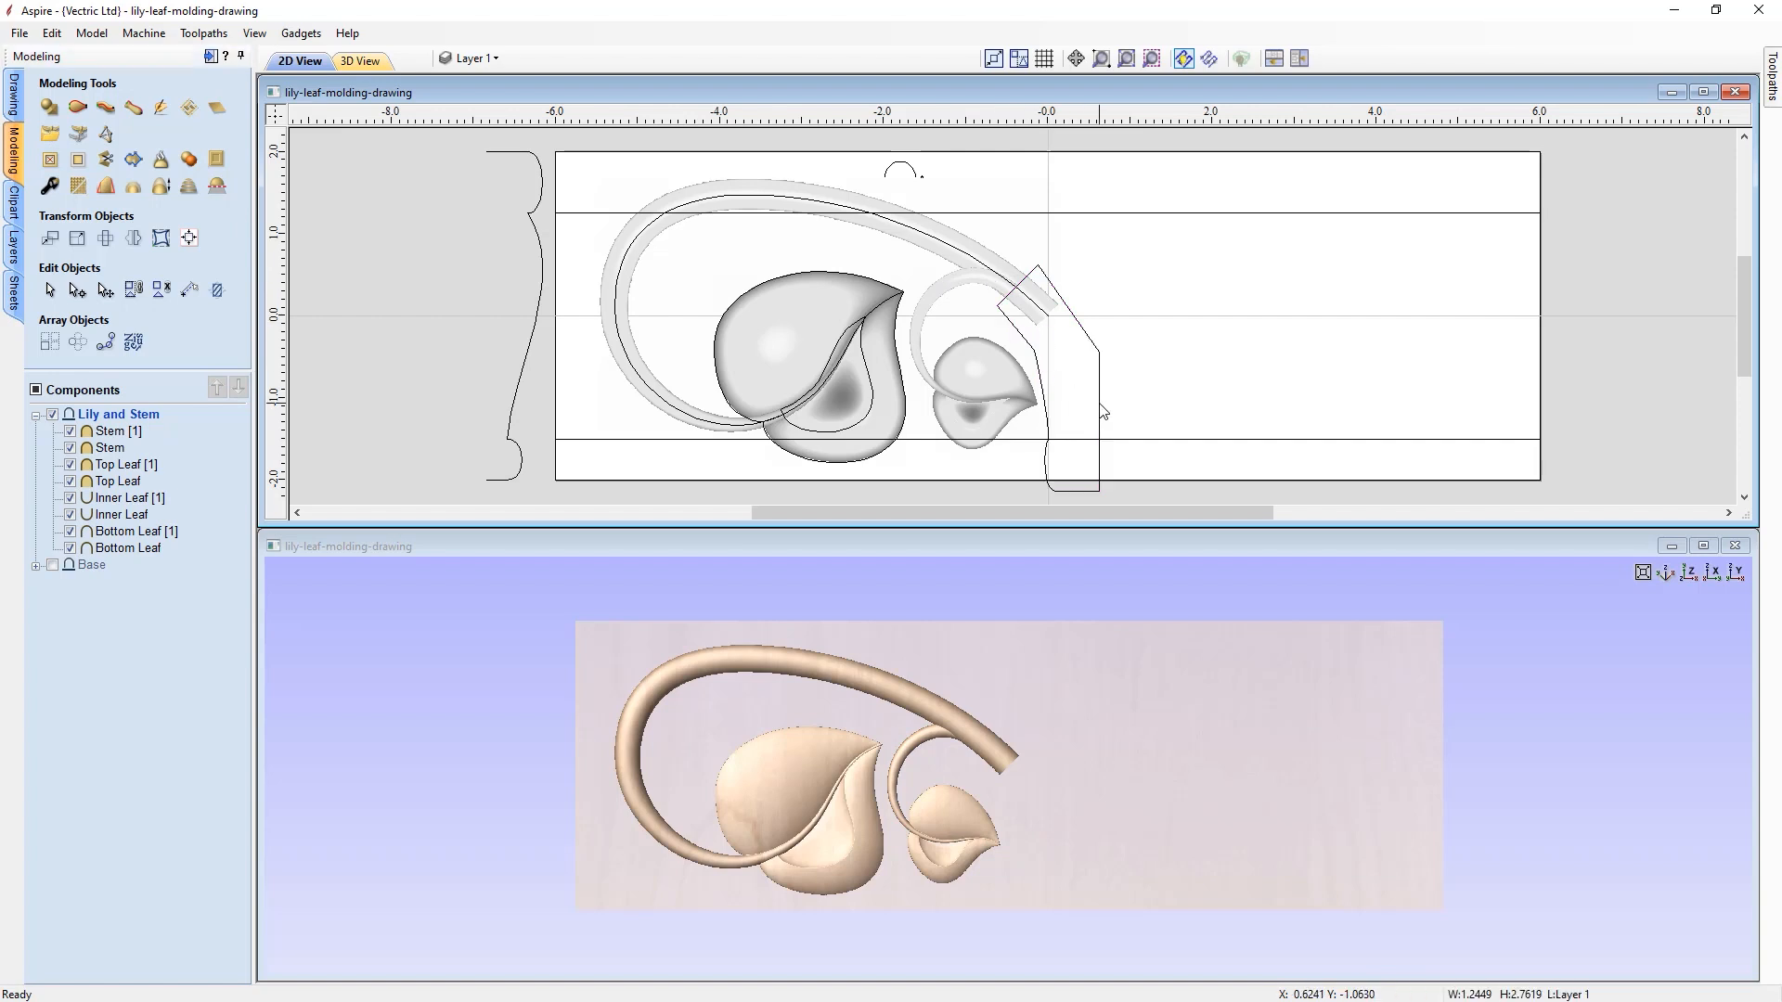
key("Delete")
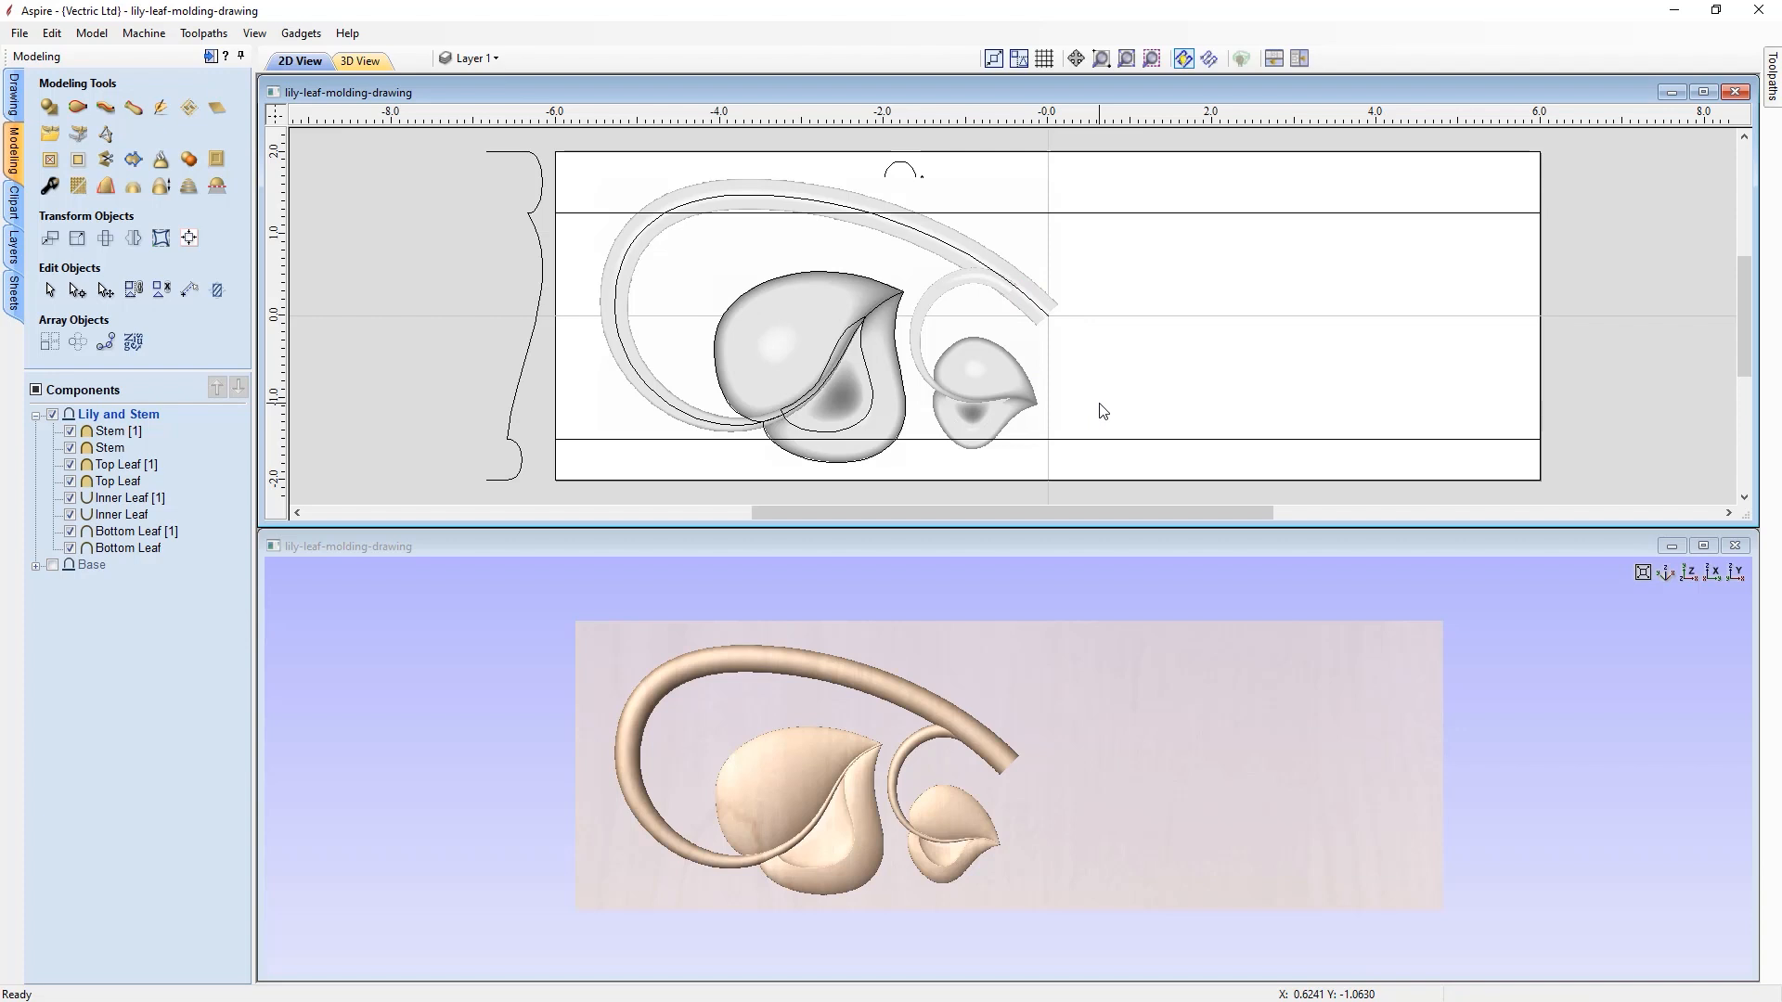
left_click_drag(1106, 802, 1567, 594)
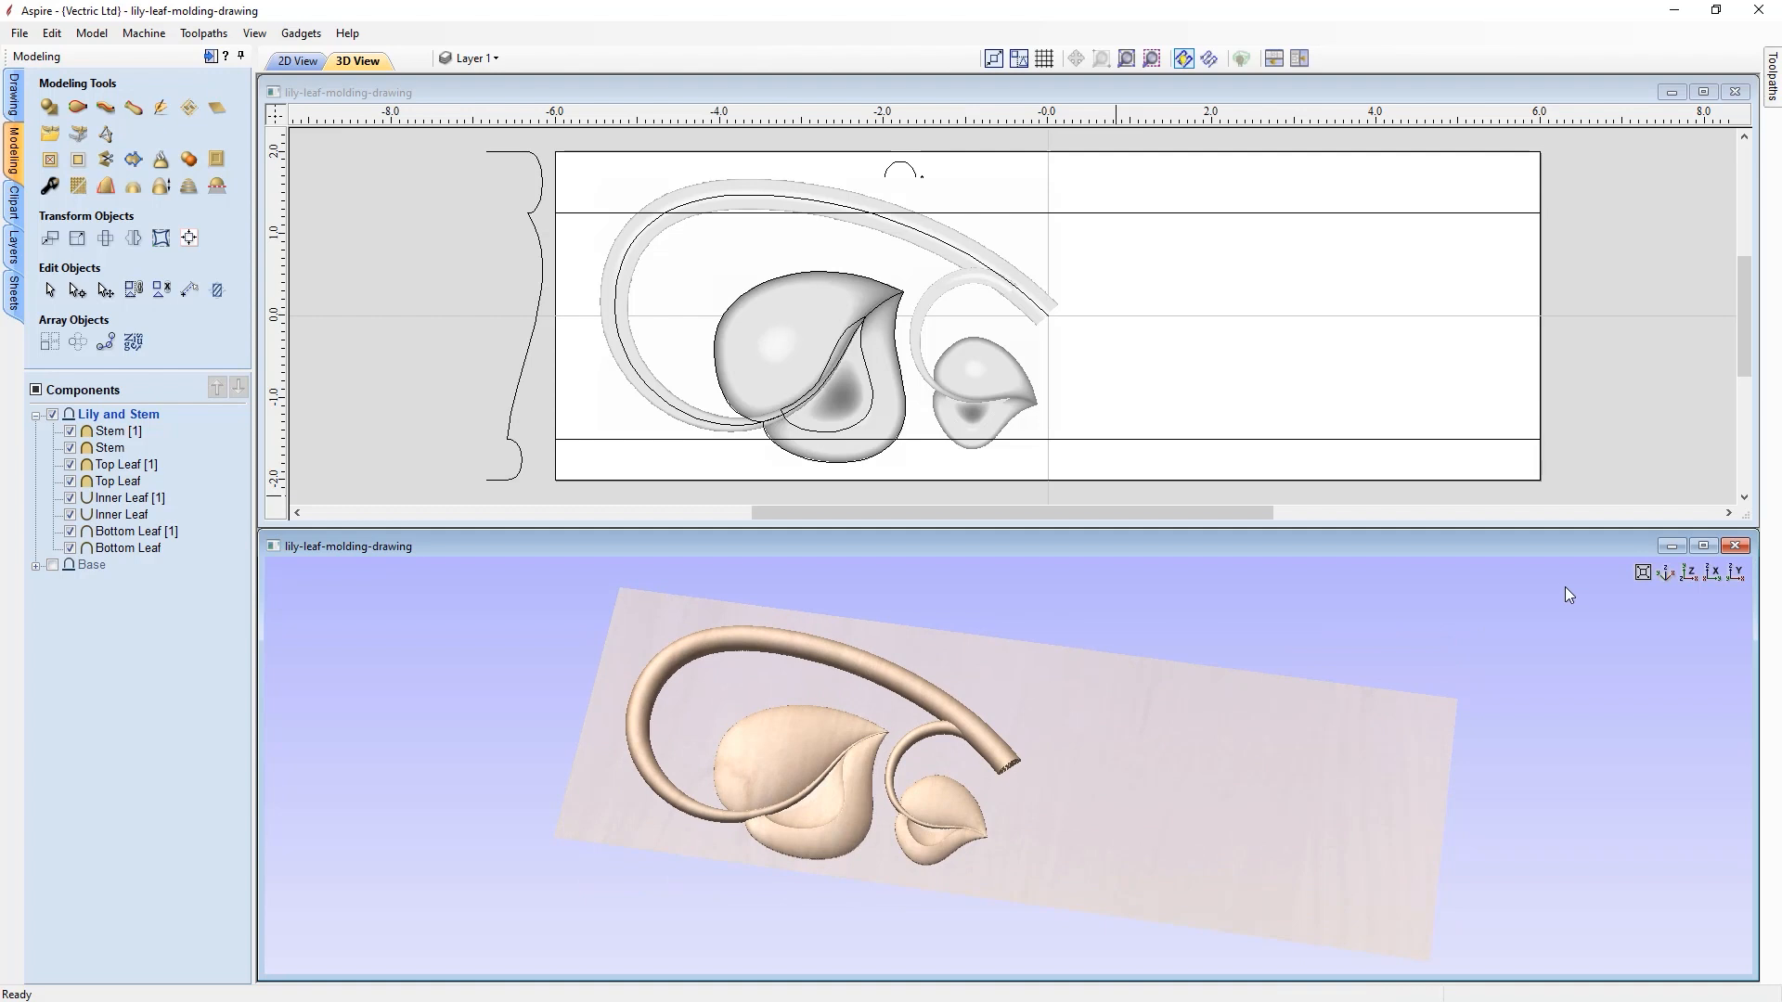
left_click(1692, 570)
left_click(415, 446)
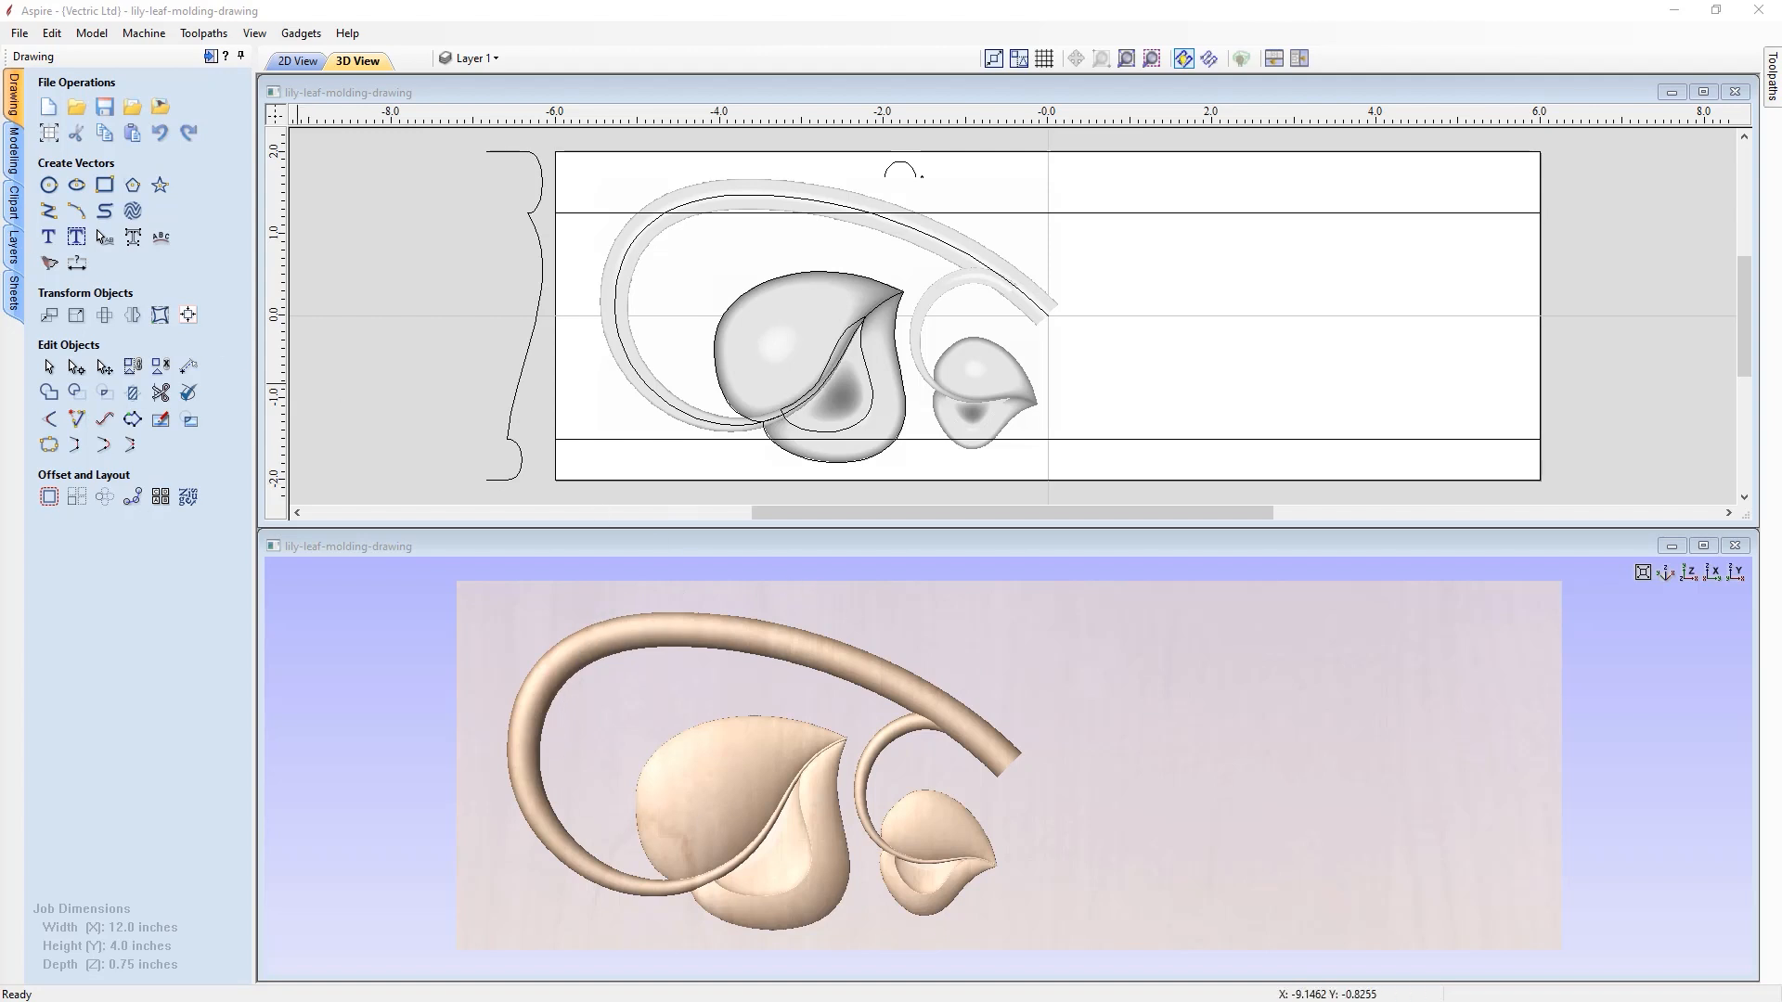
- Group all the large and small stem and leaf components on the Lily and Stem level
left_click(15, 149)
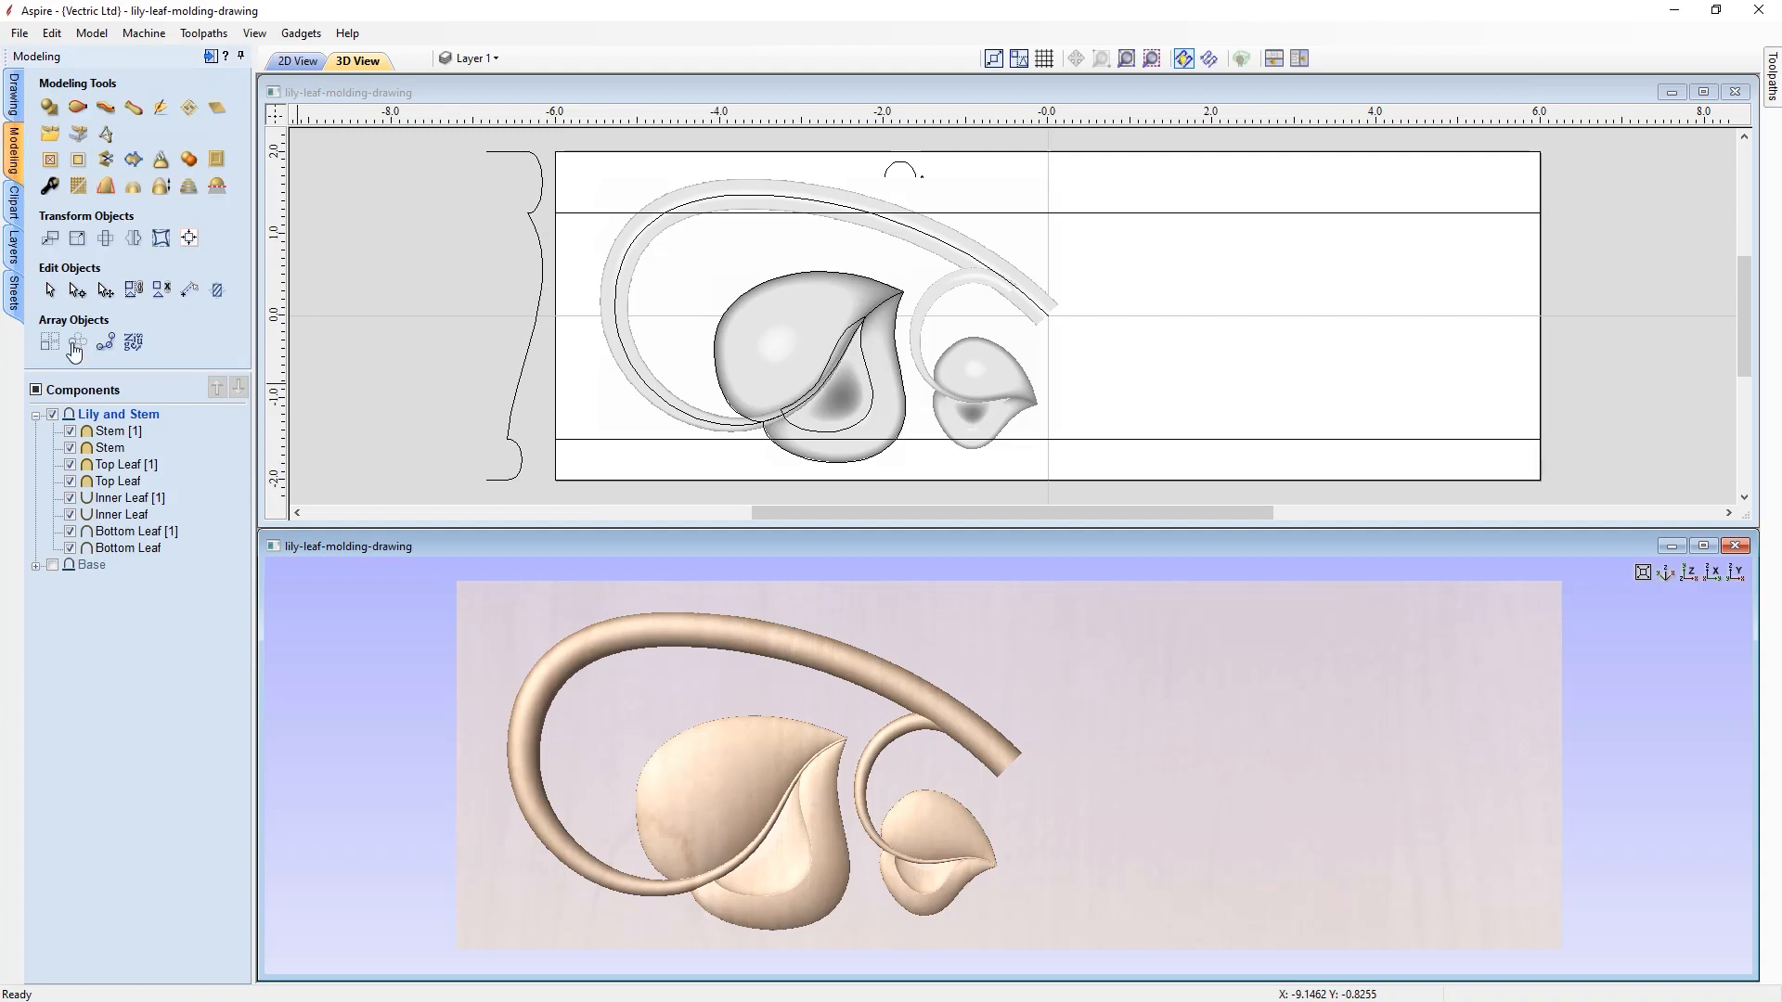
left_click(119, 432)
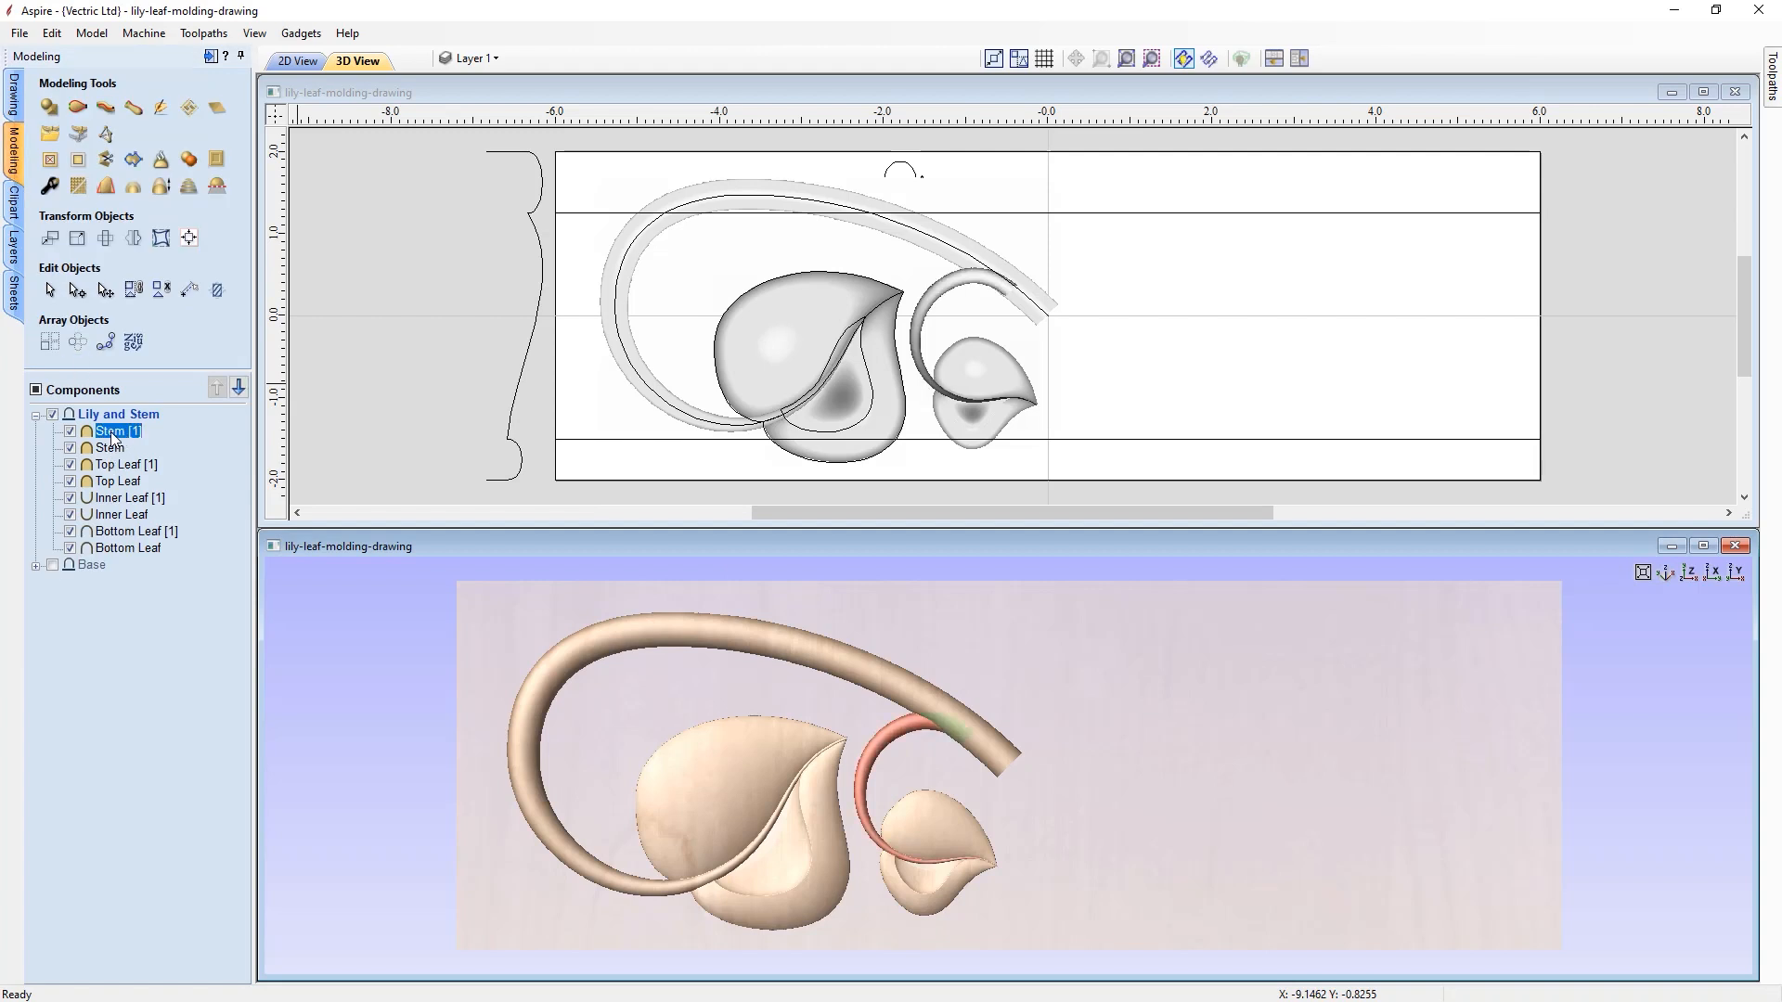
left_click(149, 549, "shift")
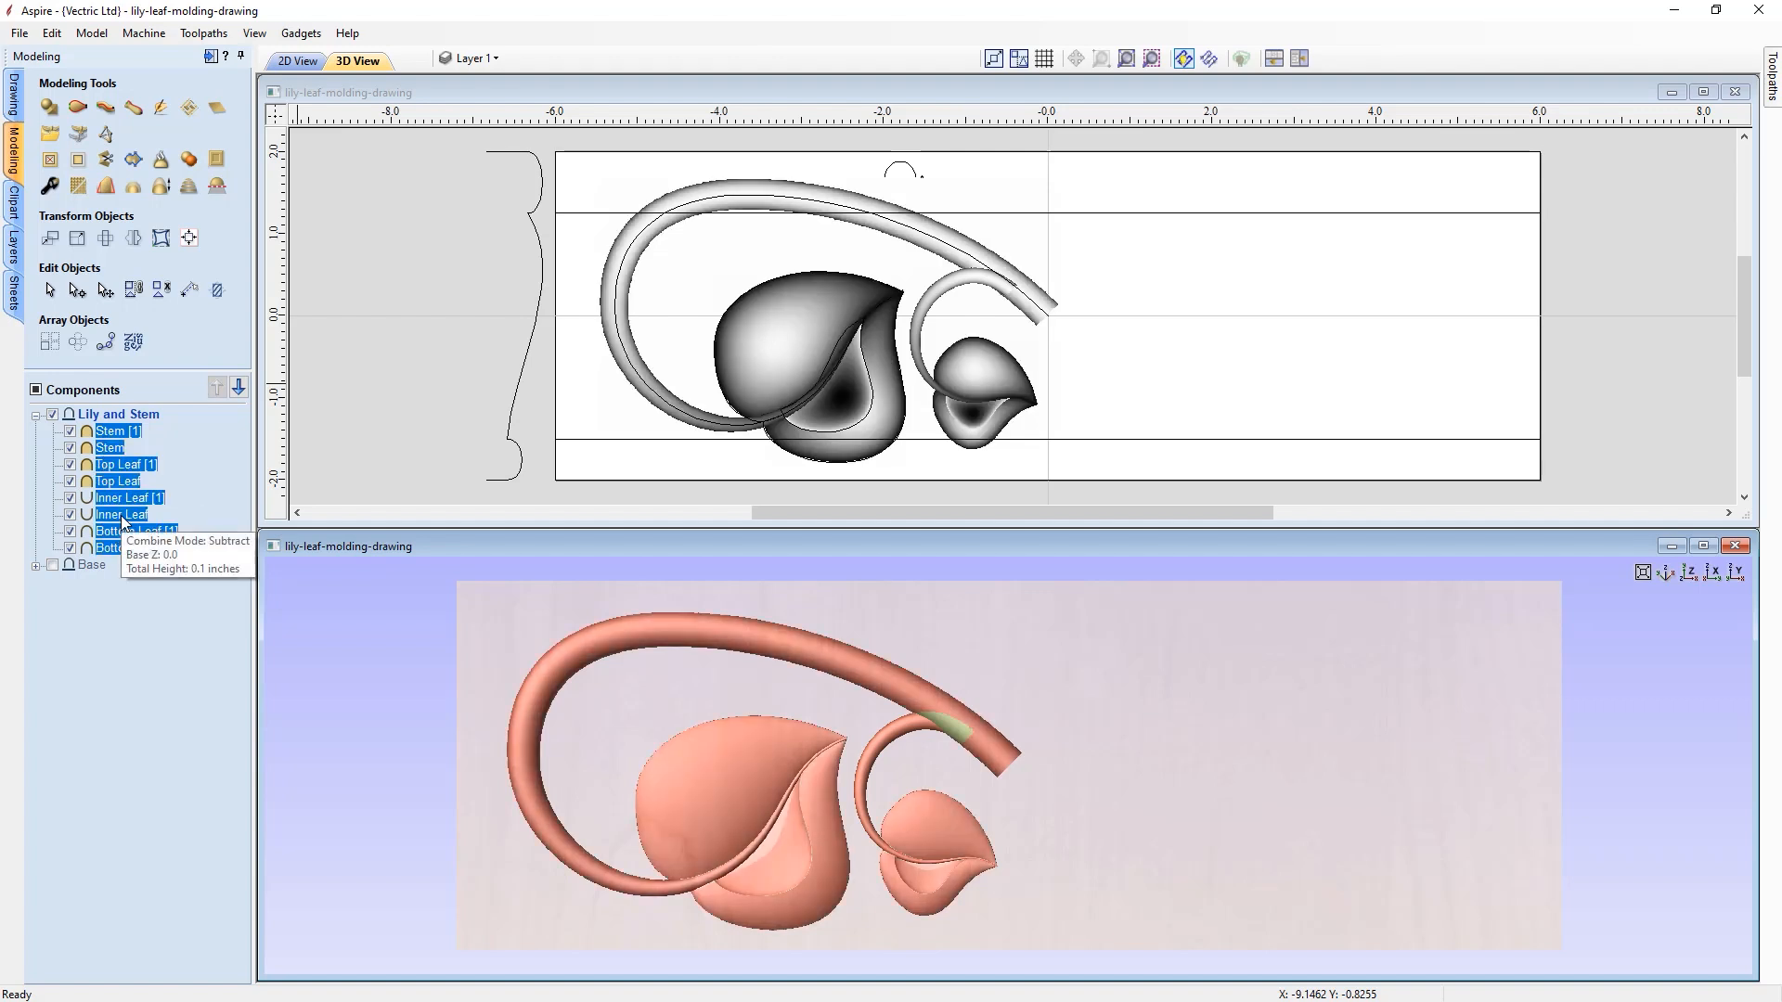
right_click(122, 518)
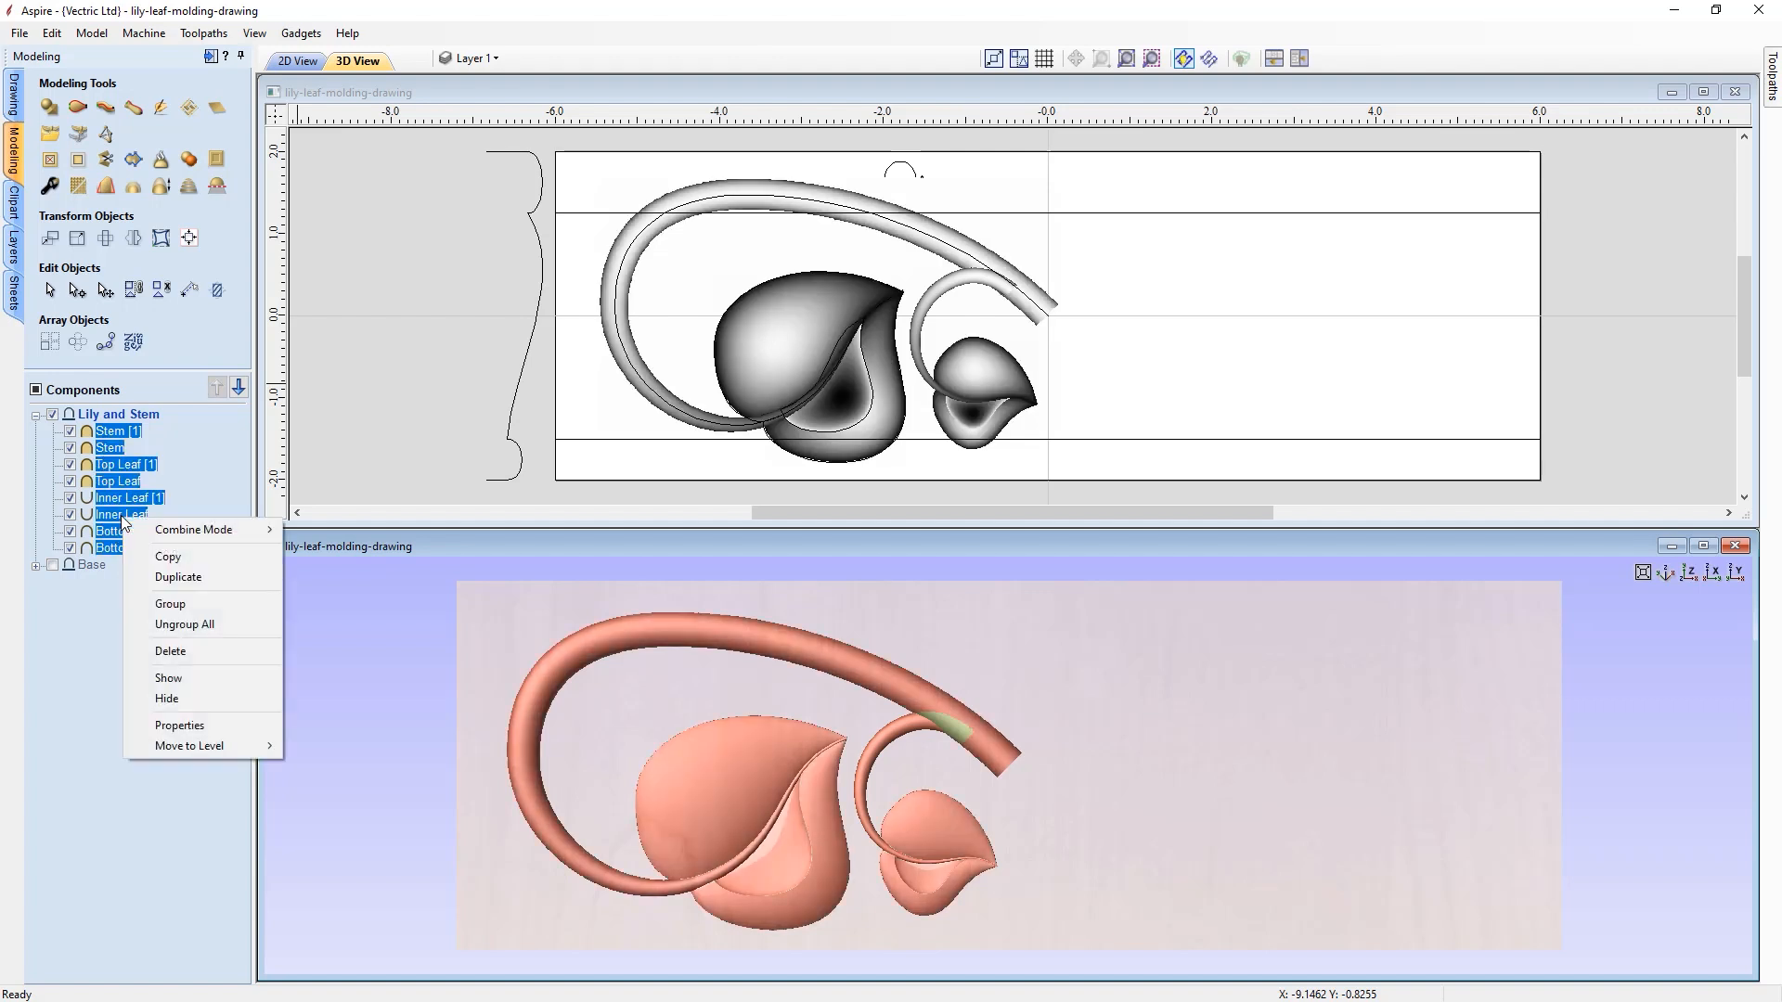
left_click(165, 605)
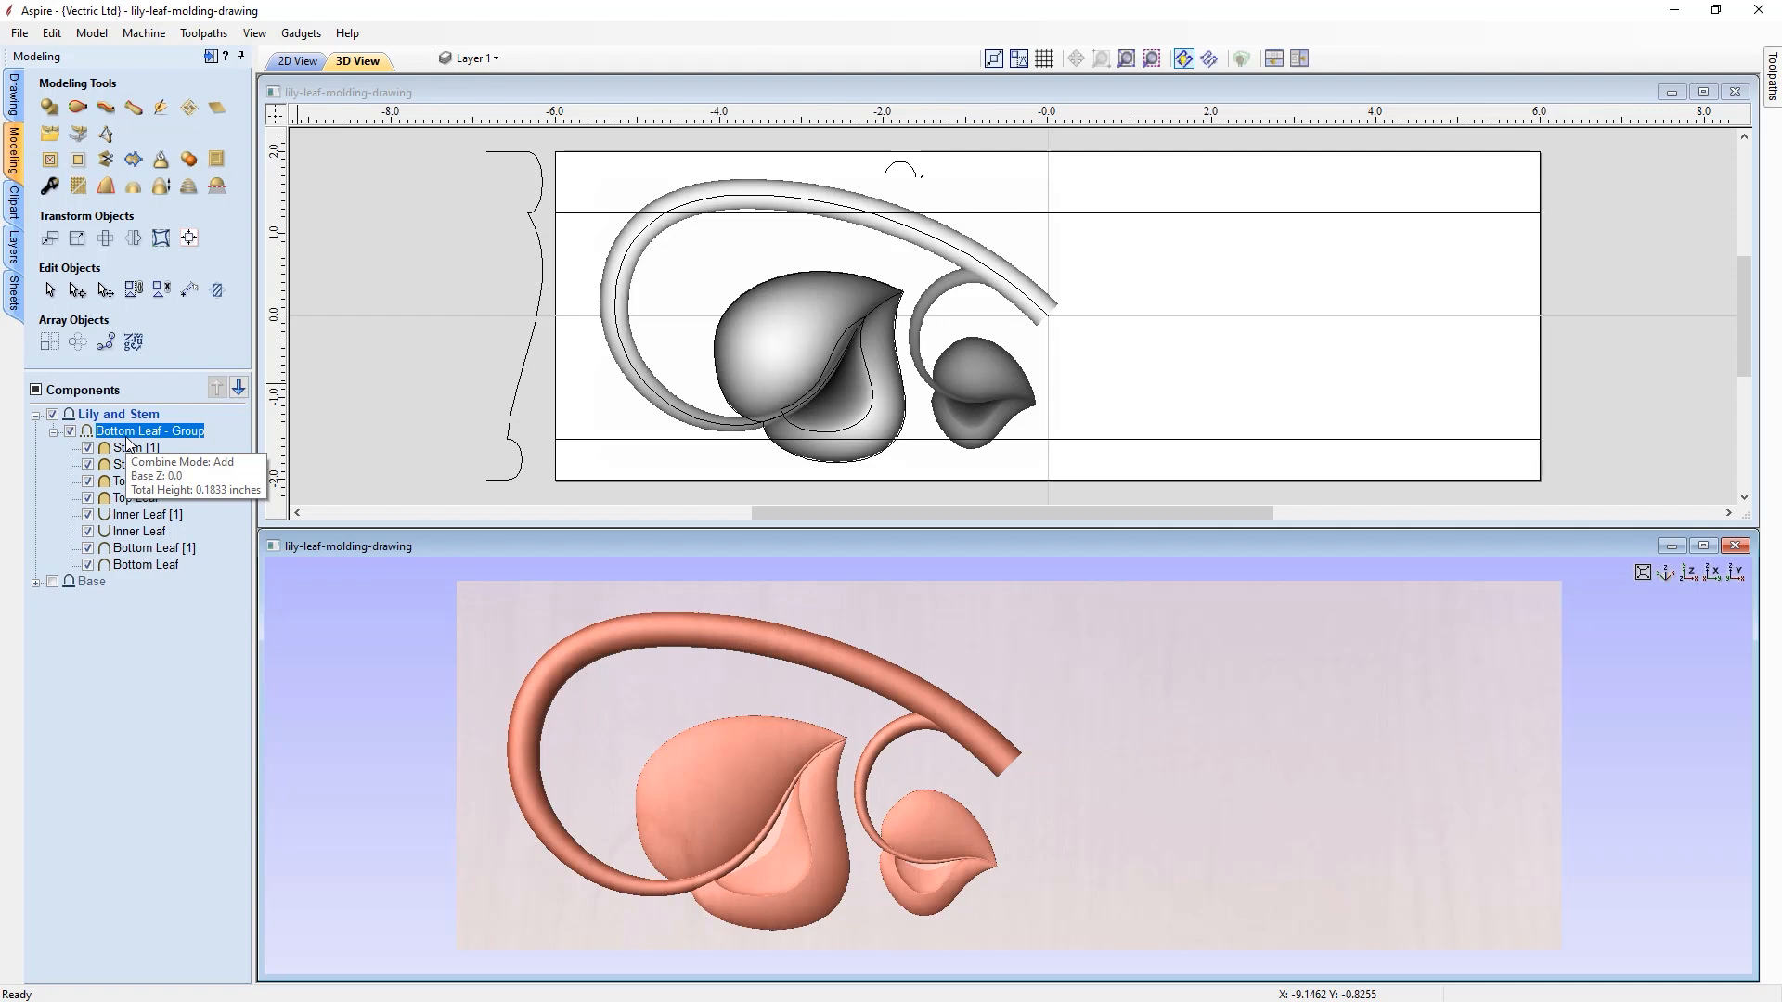
- Rename the new component group as Left Leaf Group and collapse it in the component tree
right_click(125, 436)
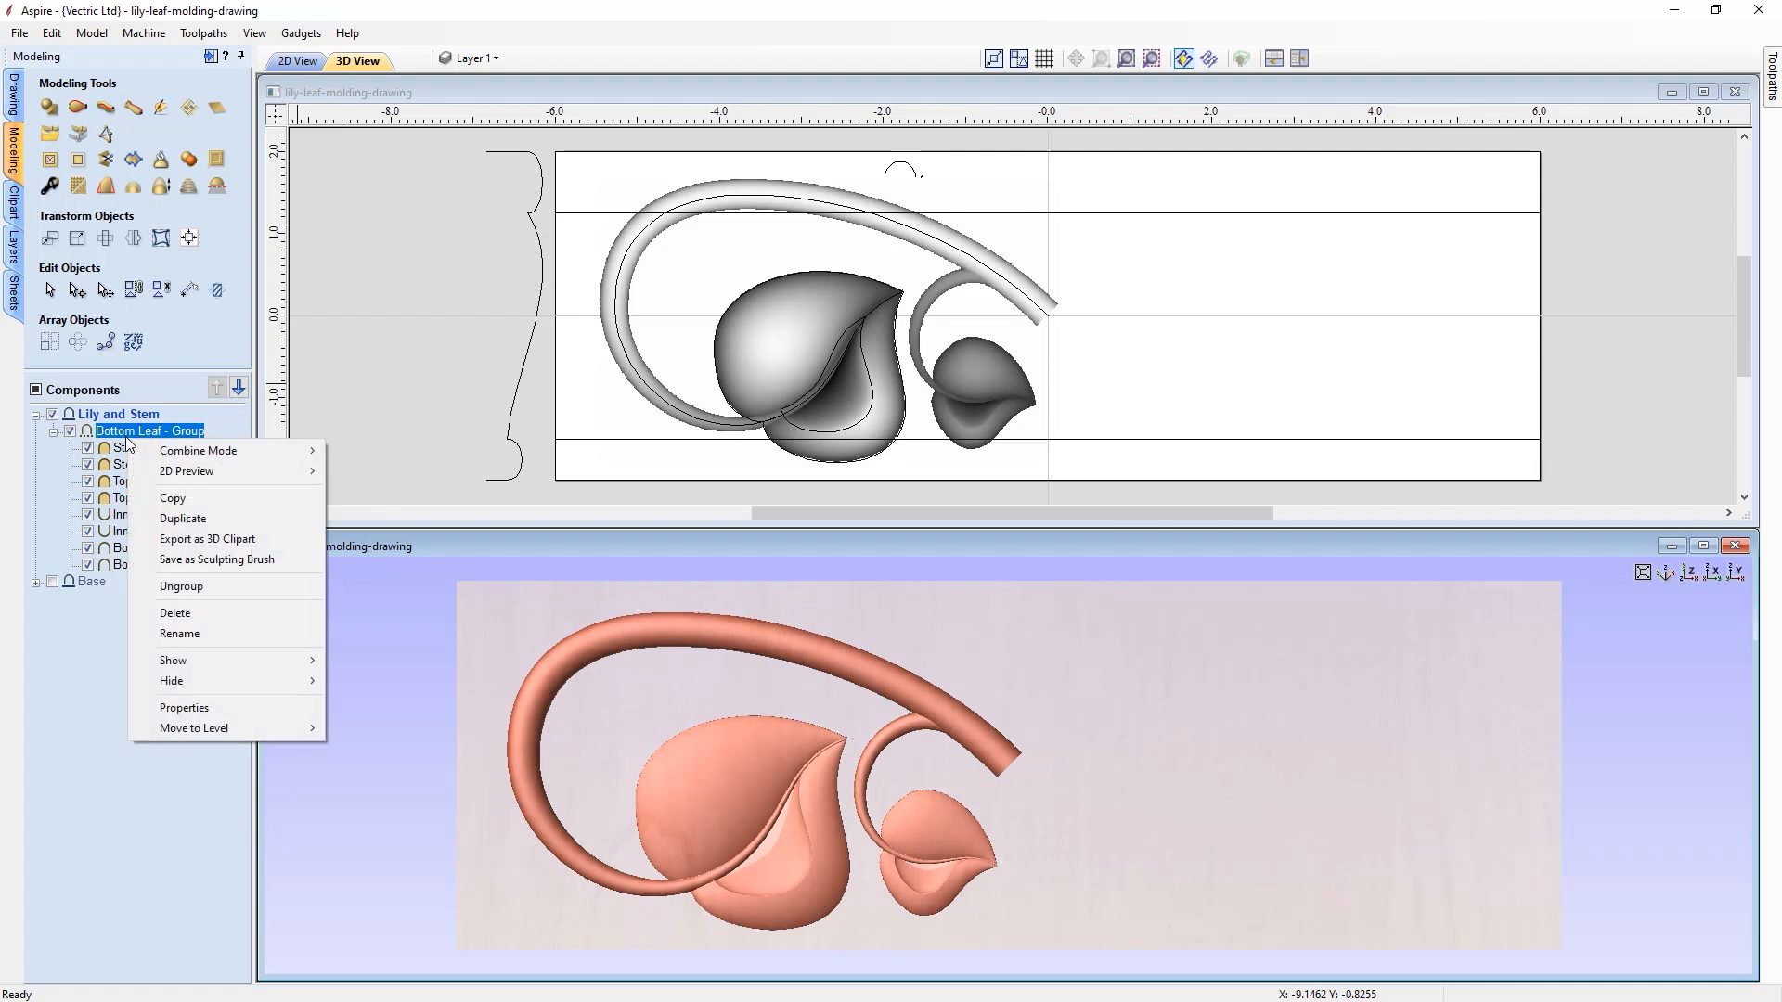
left_click(164, 636)
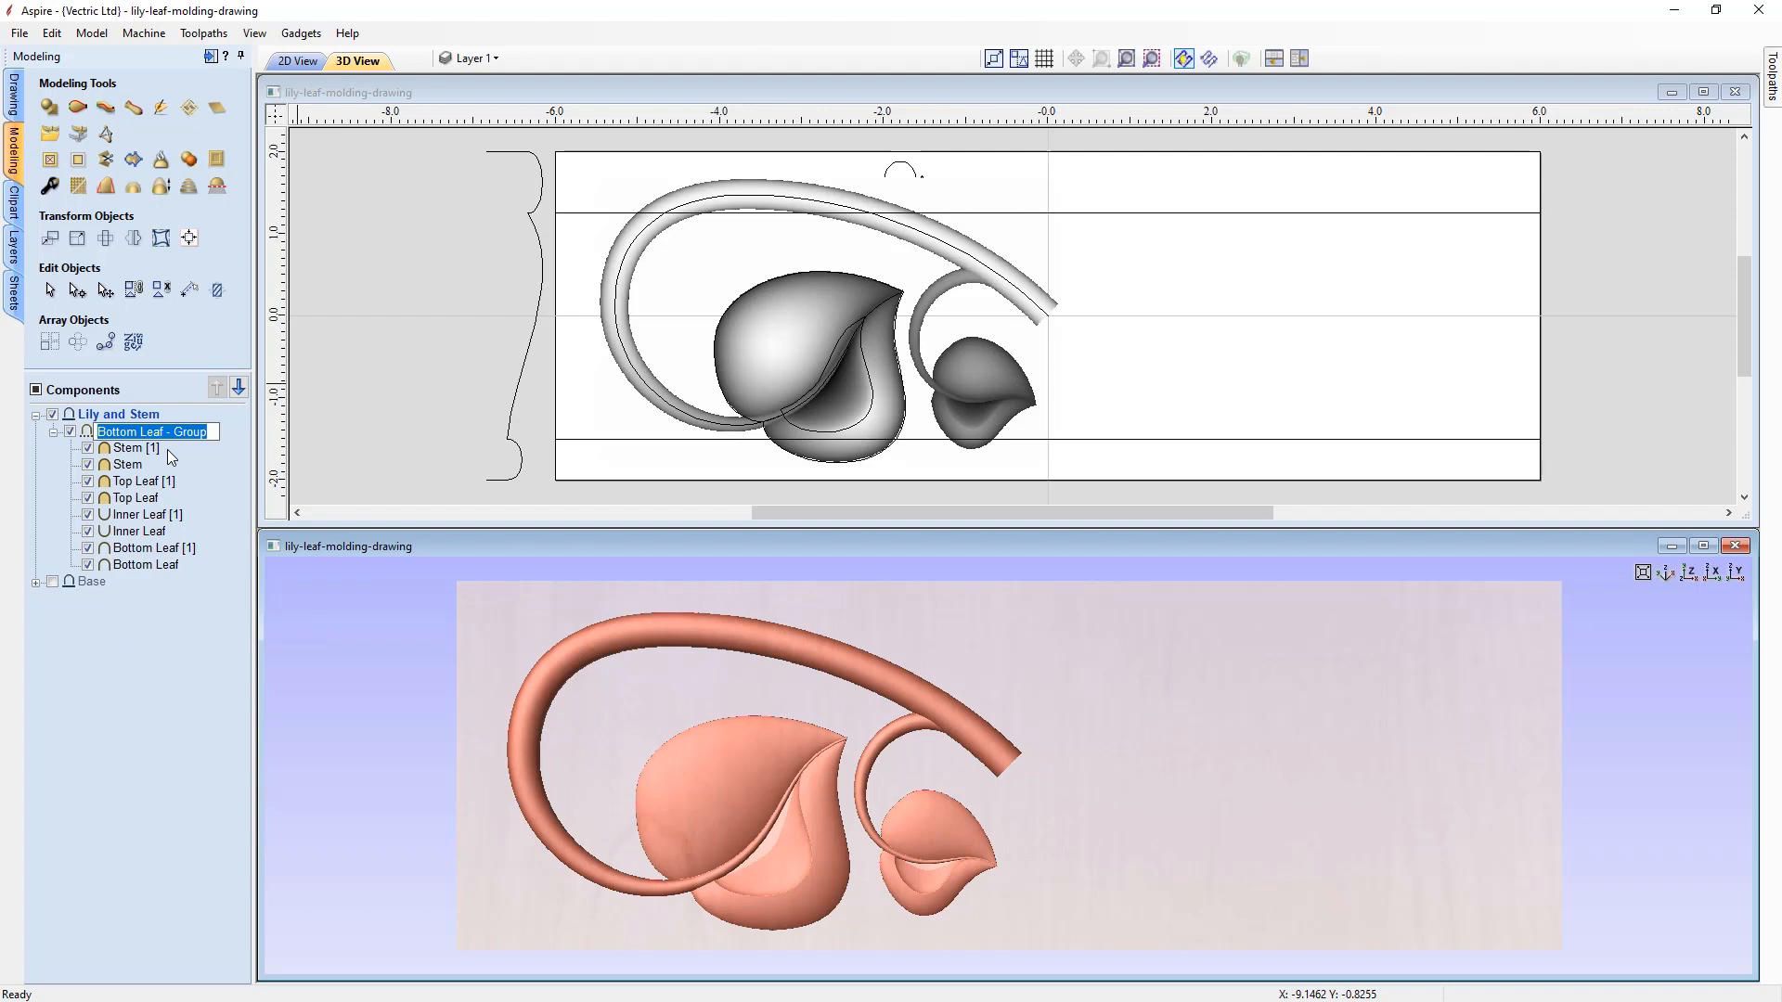
type("Left Leaf Group")
key("Return")
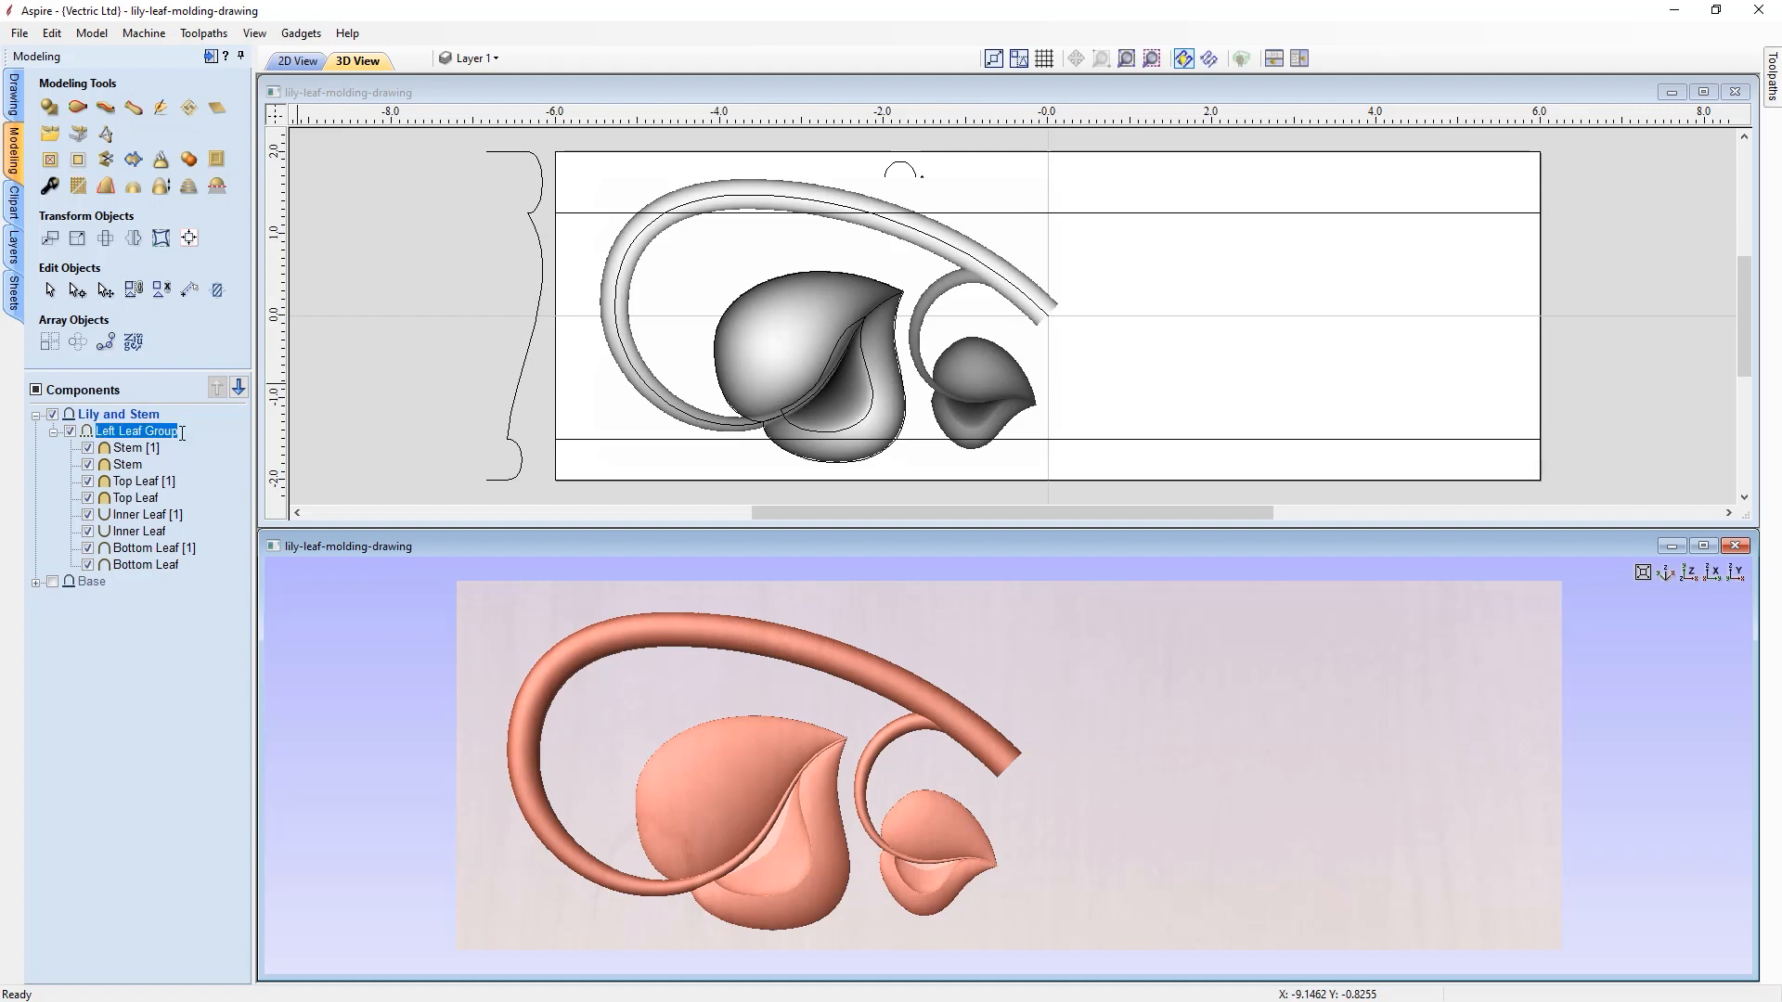
left_click(53, 432)
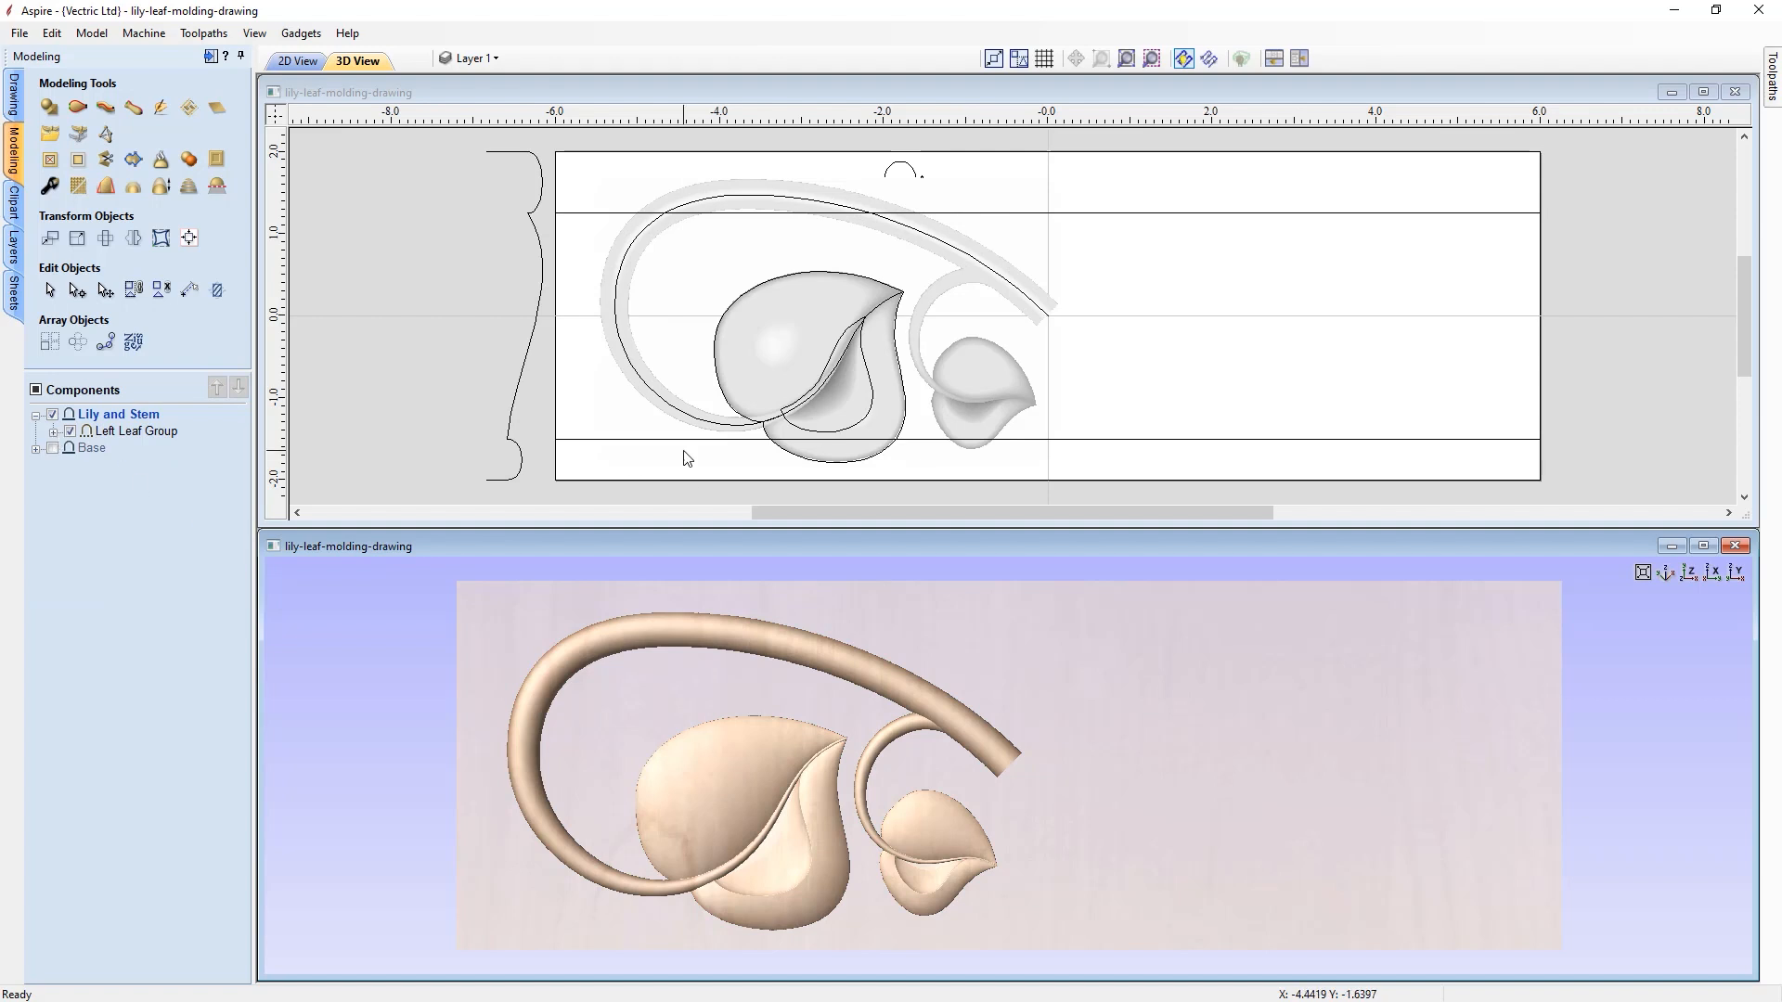
- Create a mirrored copy of the Left Leaf Group by flipping it horizontally about the job center
left_click(739, 782)
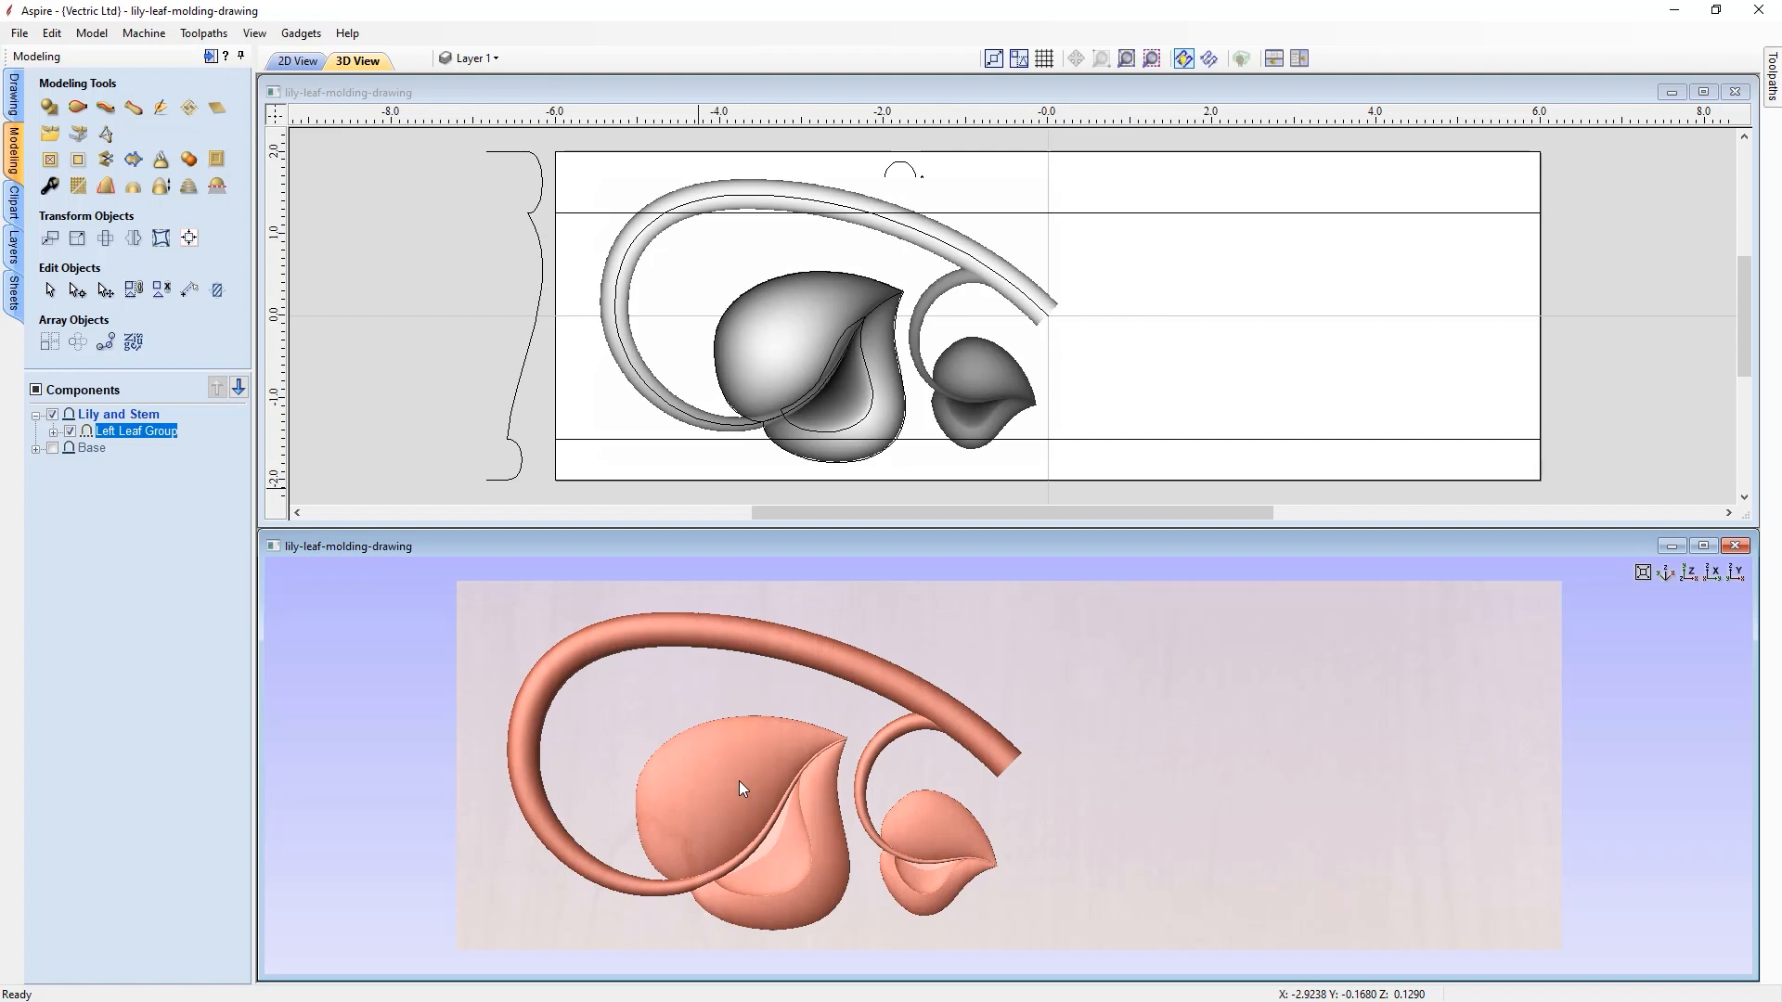
left_click(134, 239)
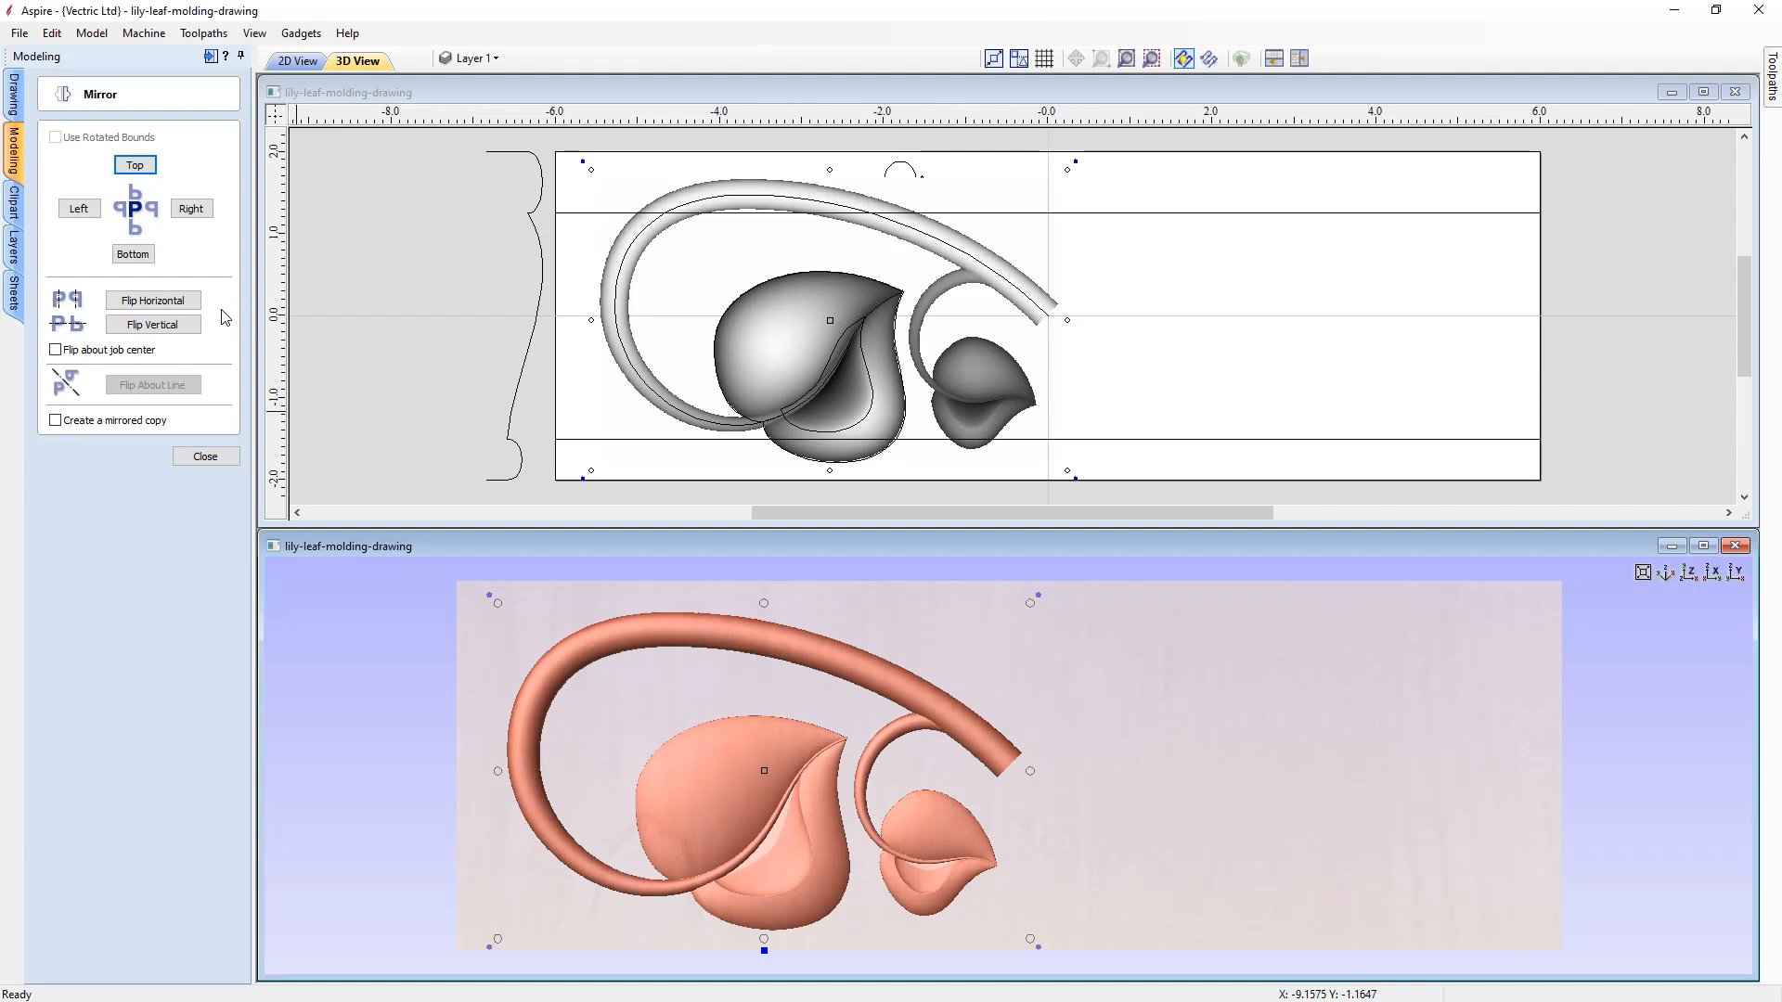
left_click(56, 350)
left_click(134, 307)
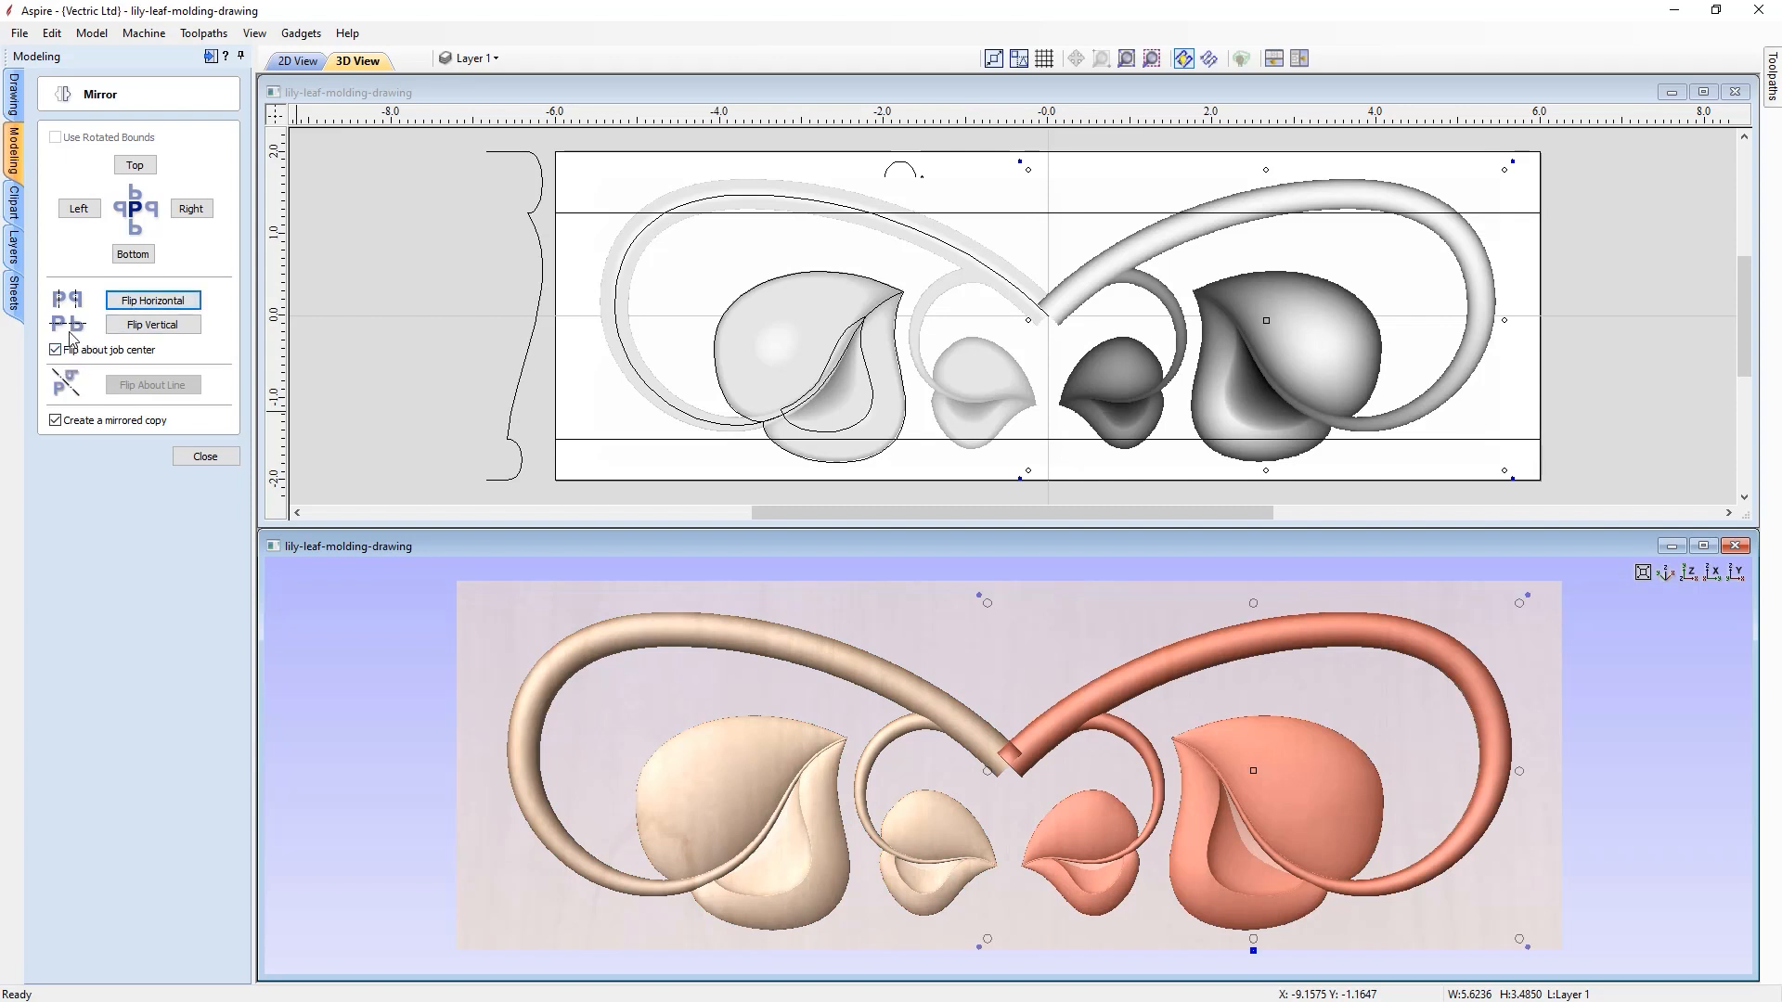
- Flip the mirrored leaf group vertically about the job center without creating another copy
left_click(56, 422)
left_click(146, 326)
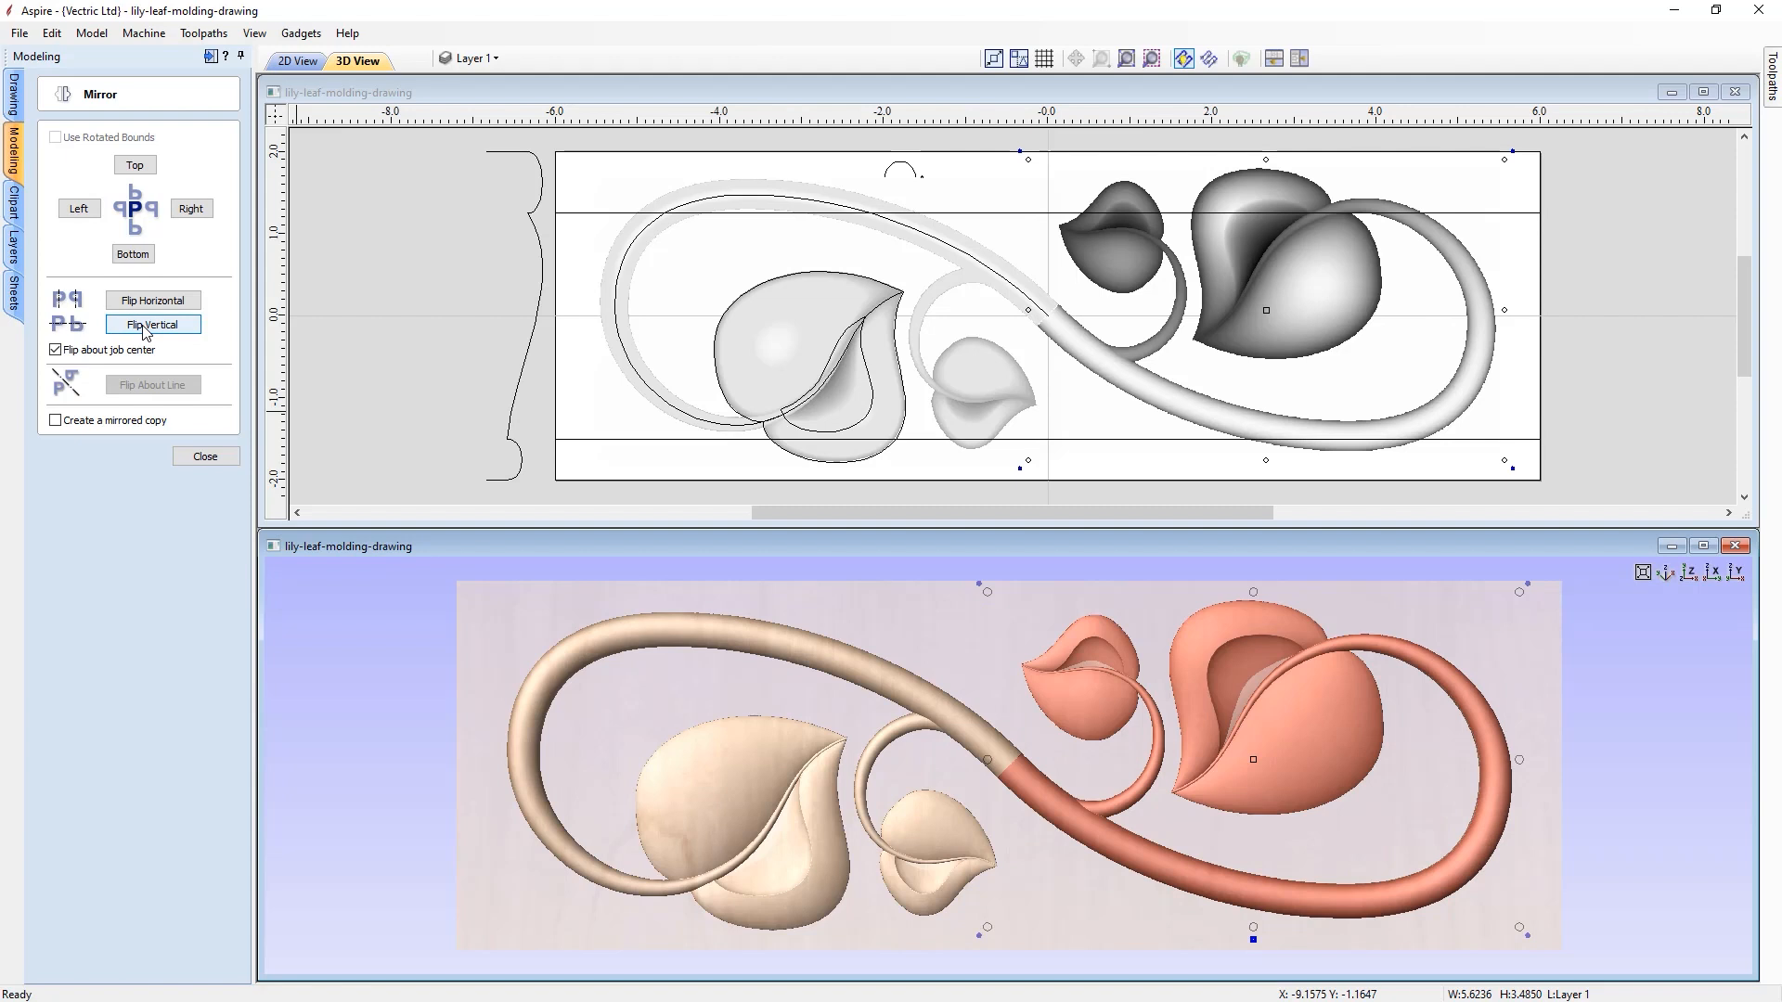
left_click(212, 458)
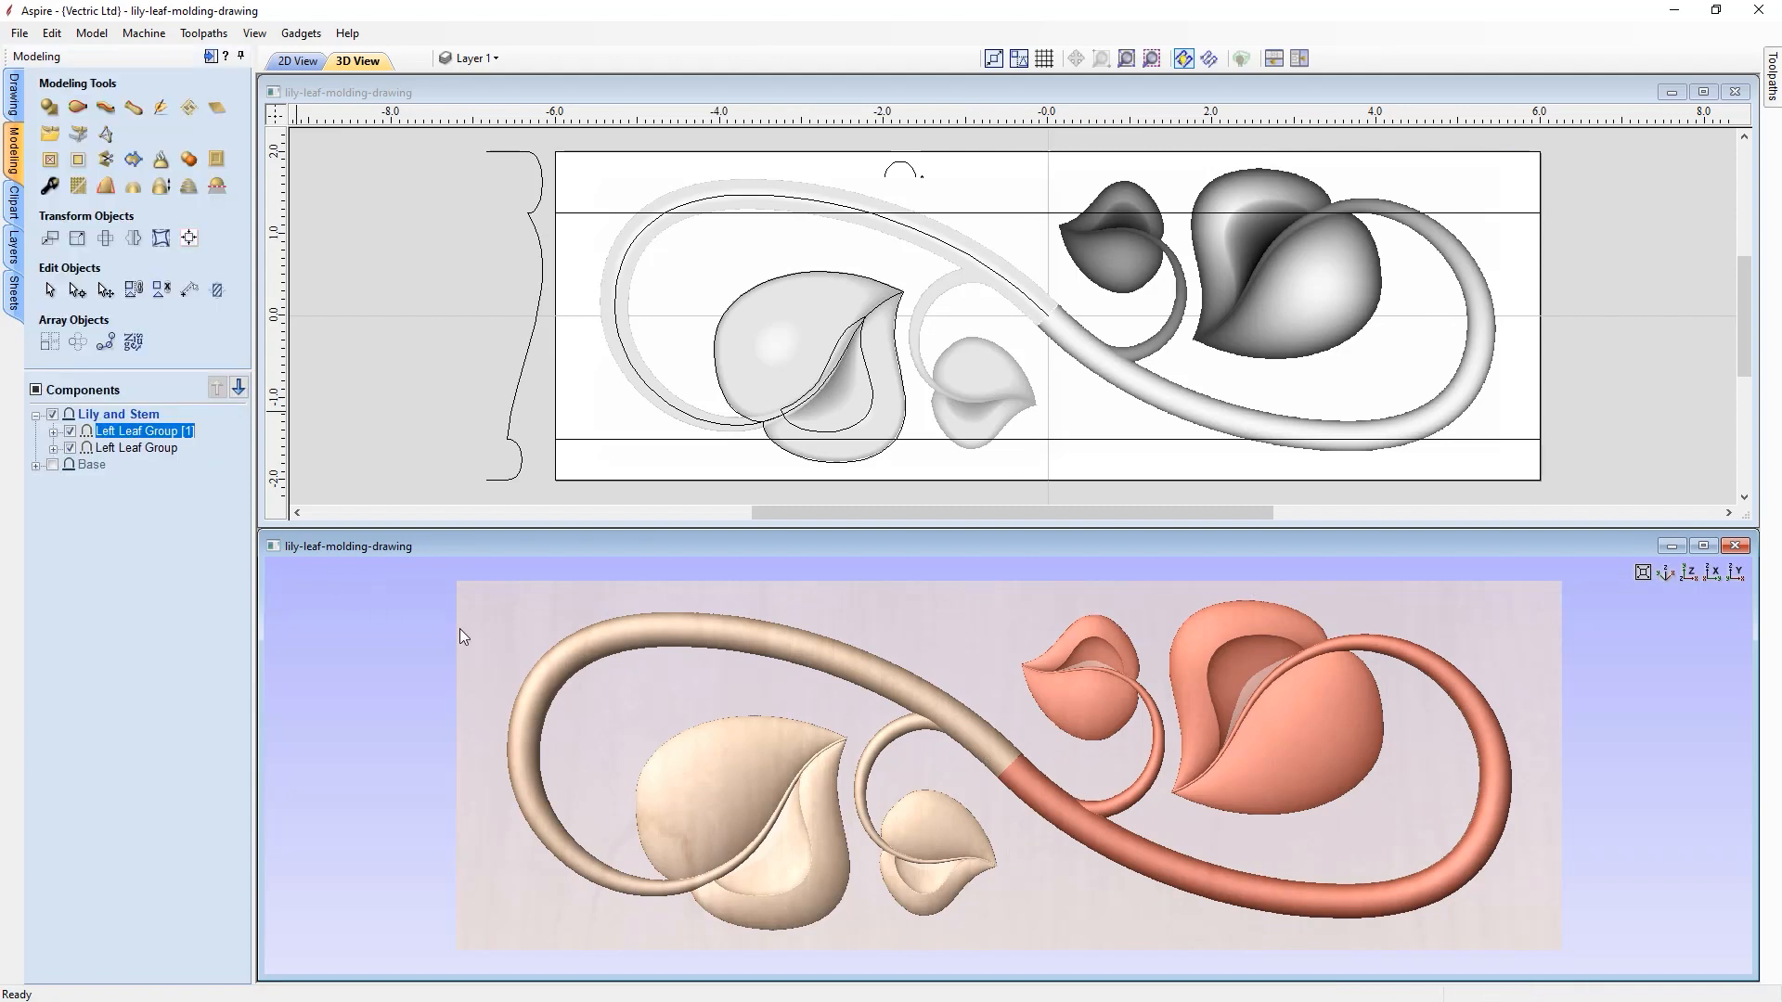
left_click(540, 462)
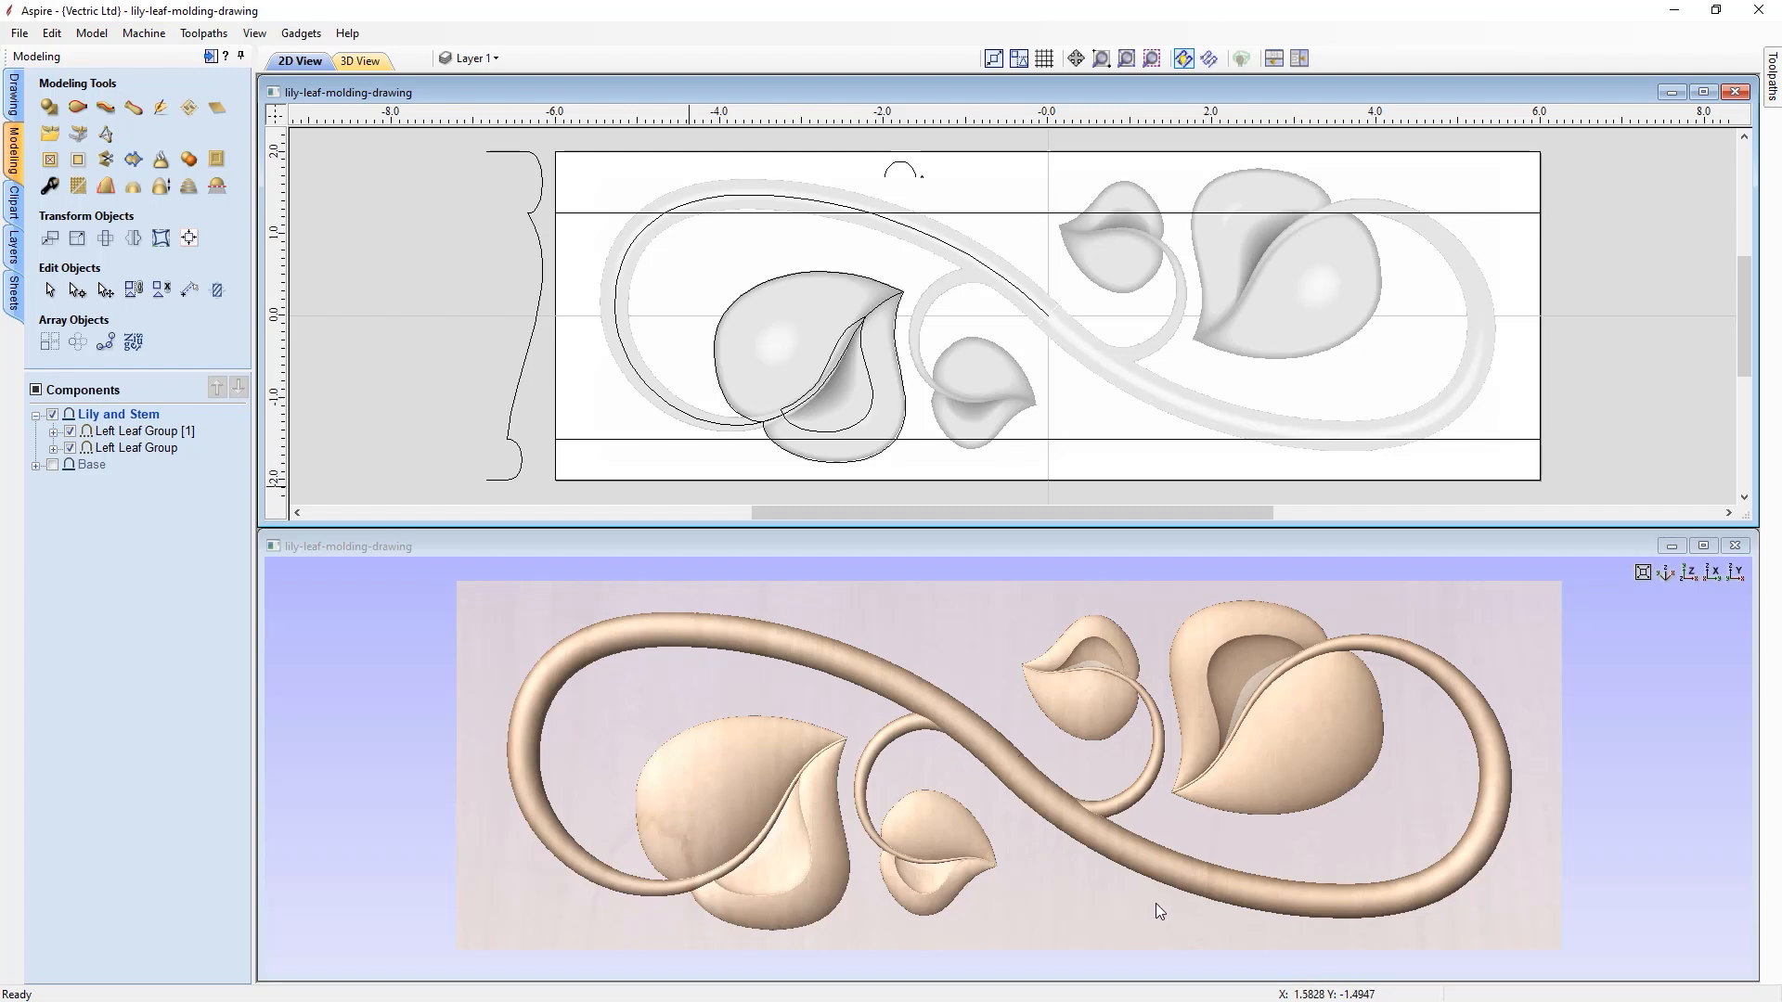
scroll(1073, 854, "up", 5)
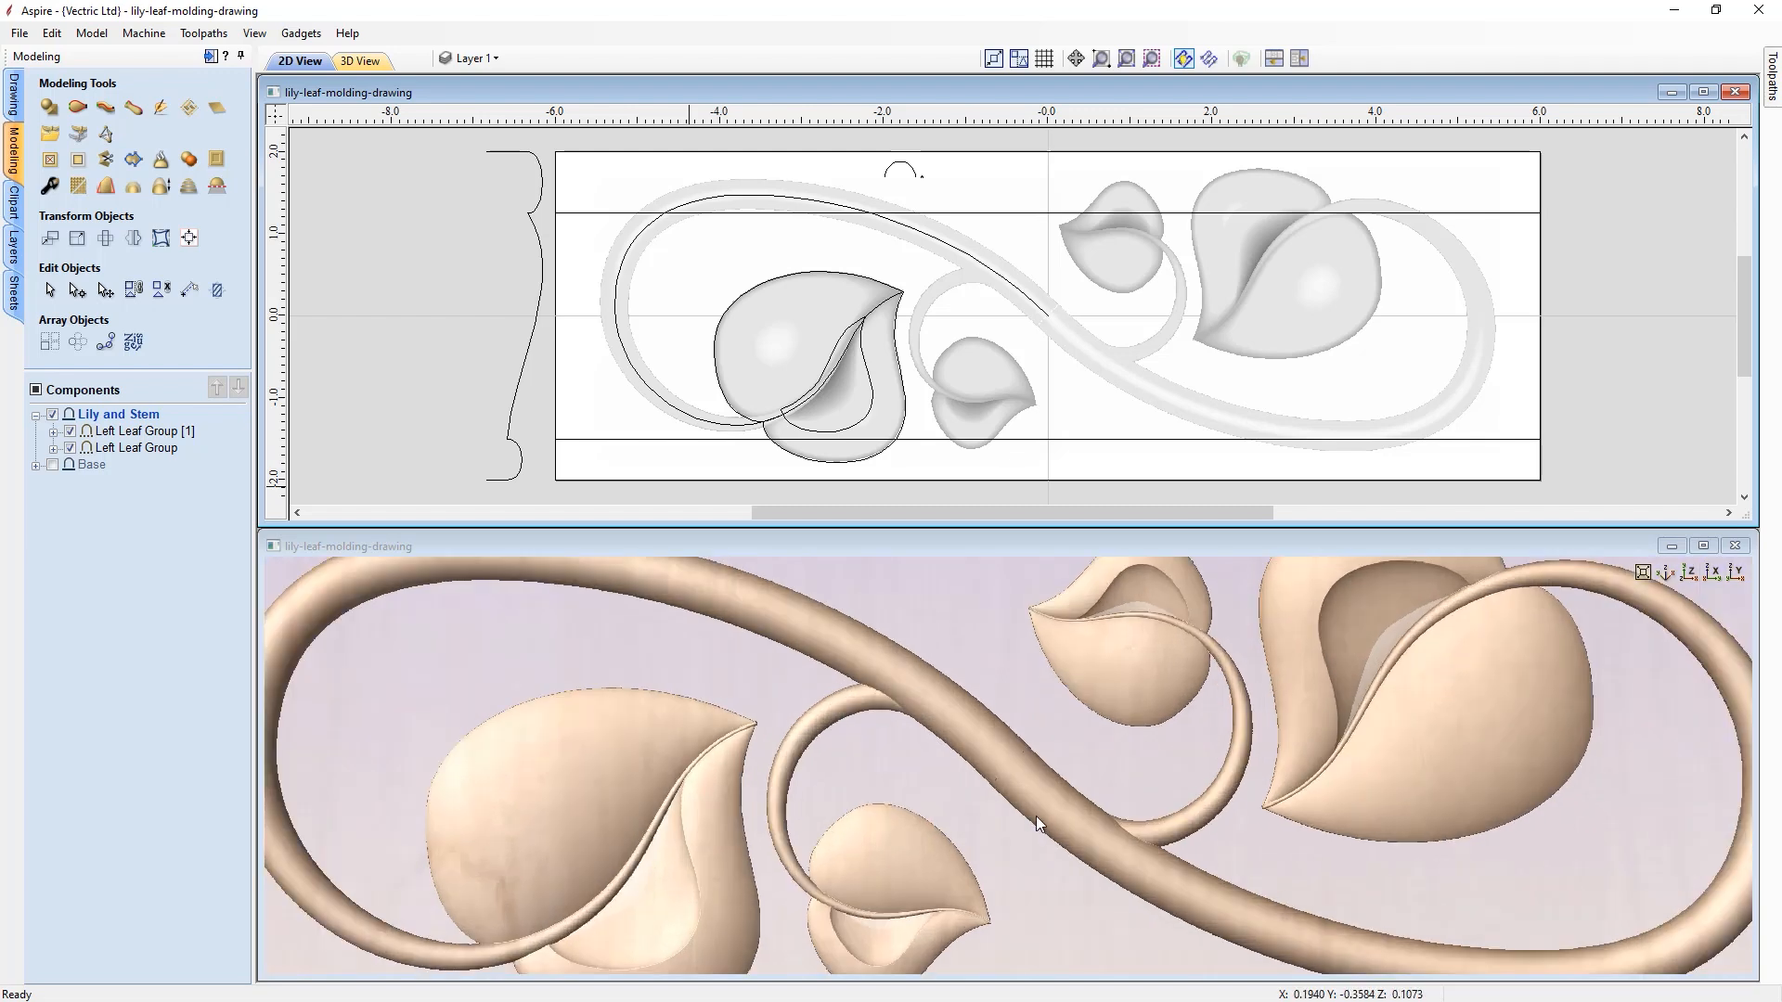
scroll(1032, 809, "down", 5)
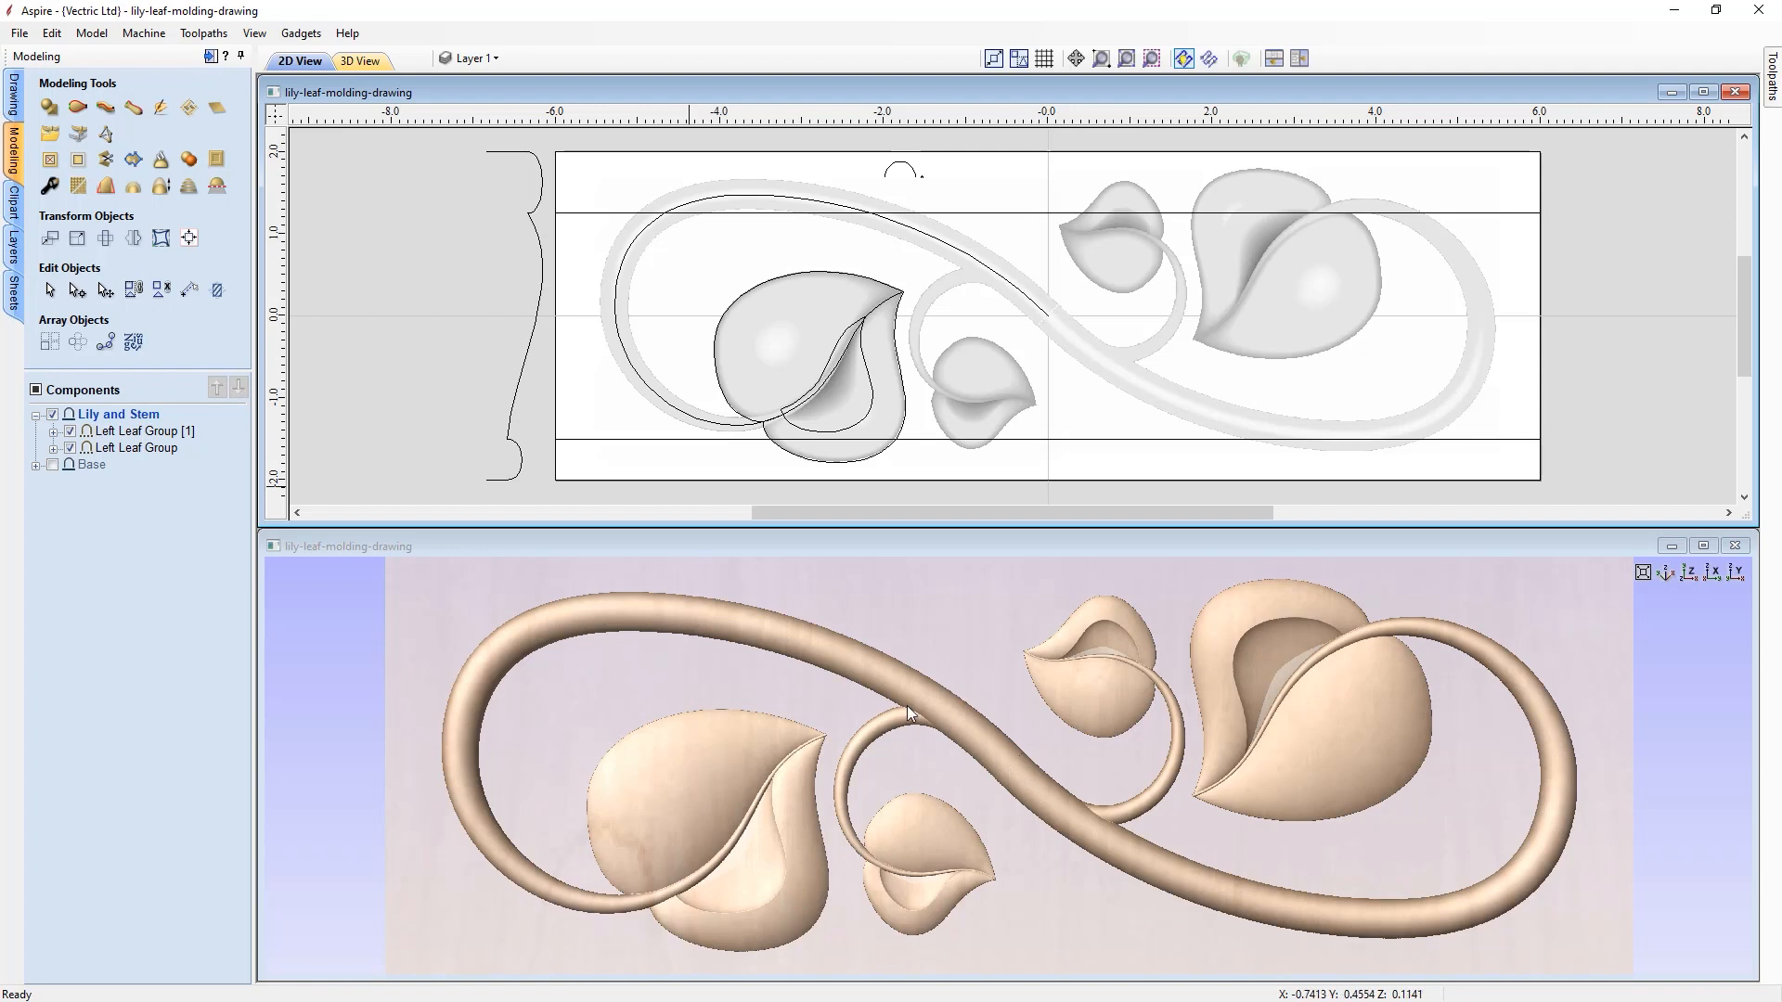
- Rename the mirrored component group as Right Leaf Group
left_click(144, 433)
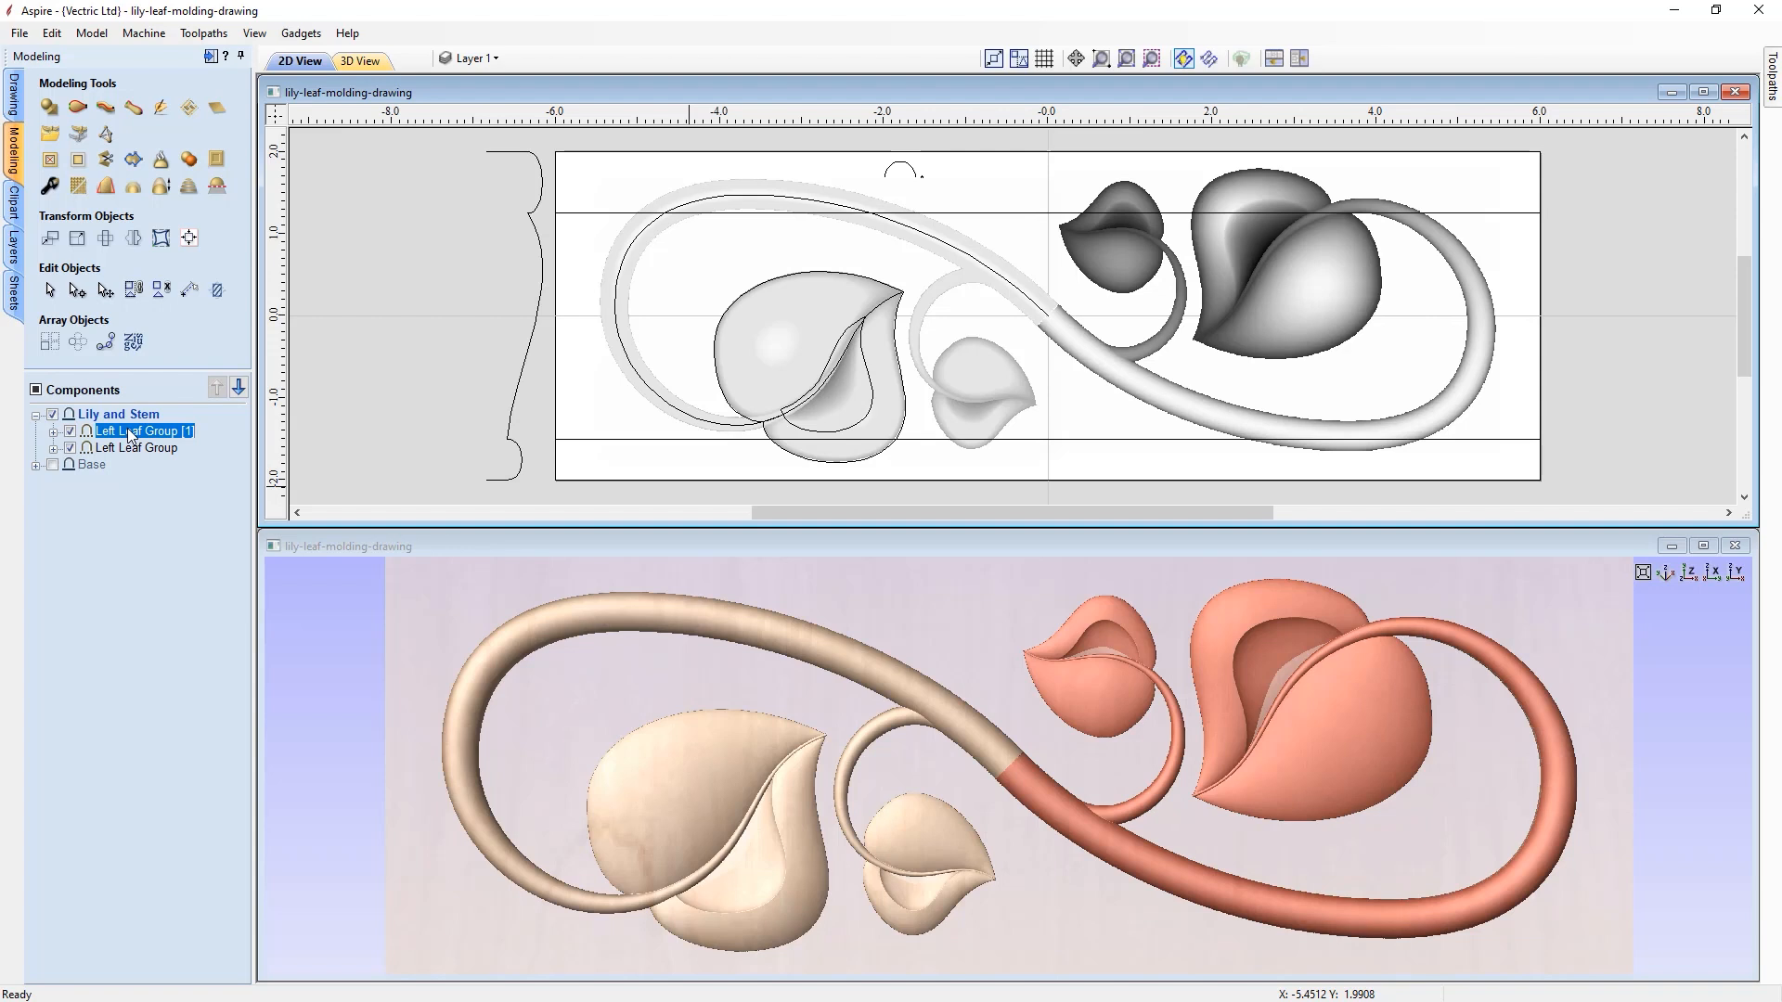
right_click(130, 434)
left_click(206, 623)
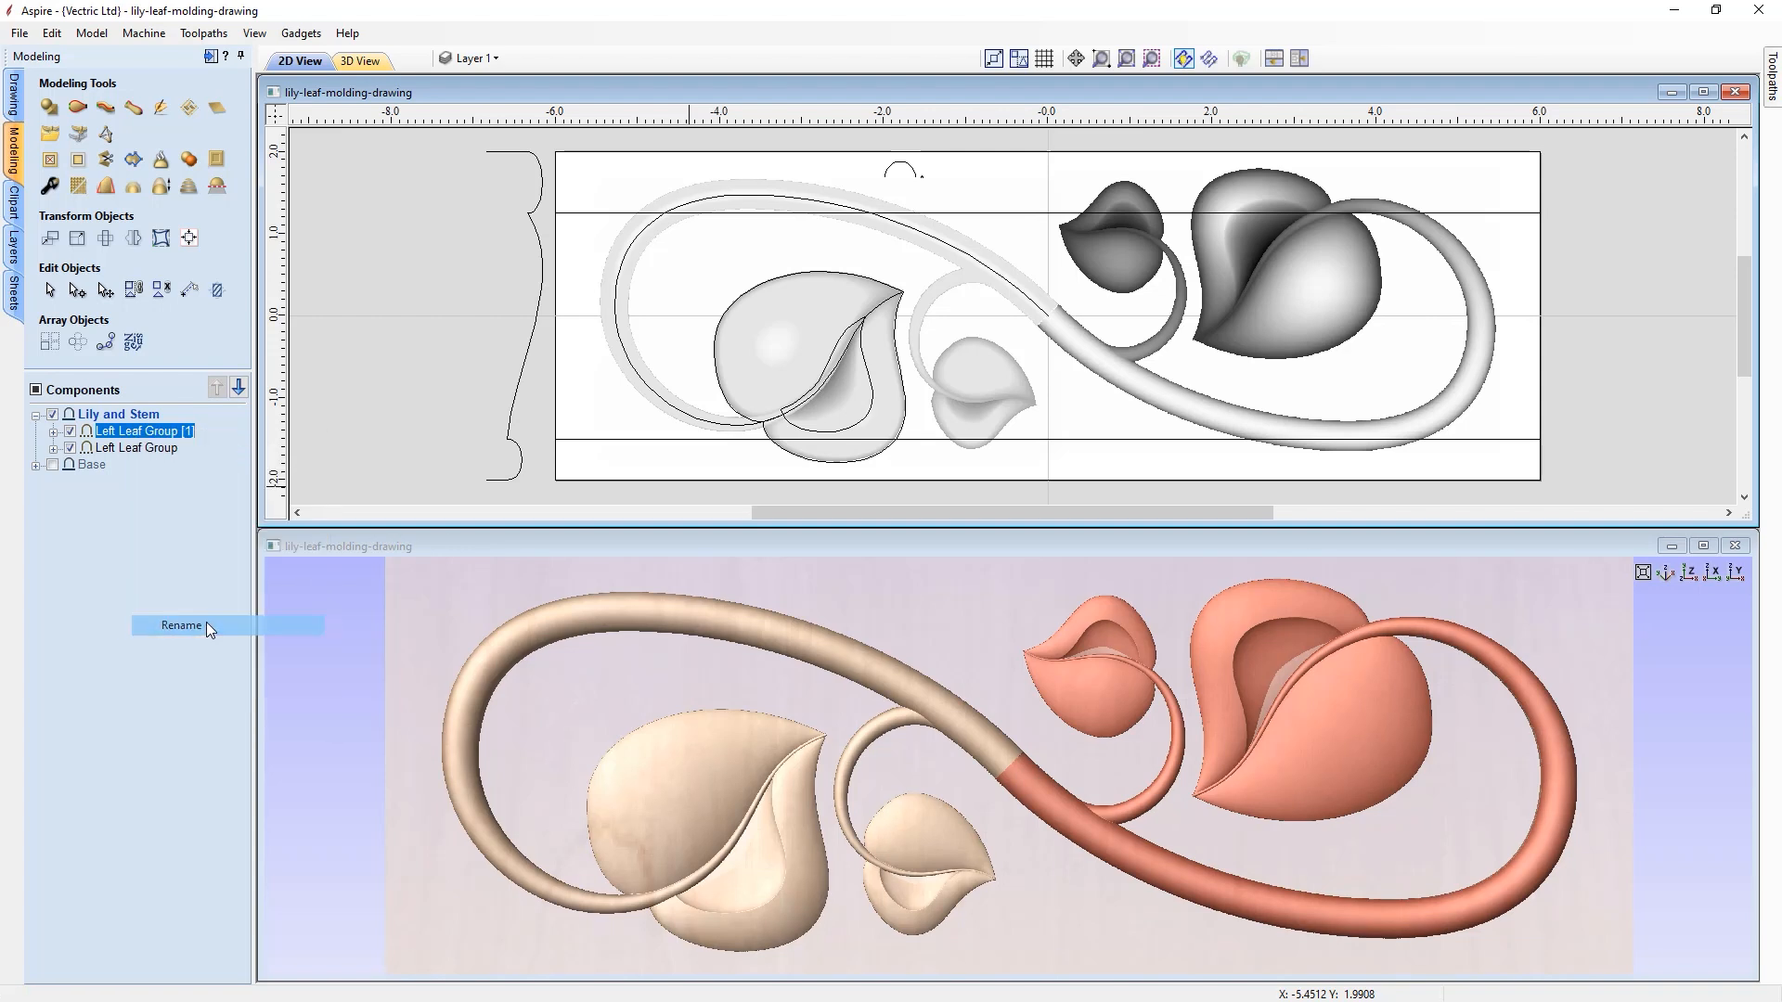
left_click_drag(121, 432, 86, 433)
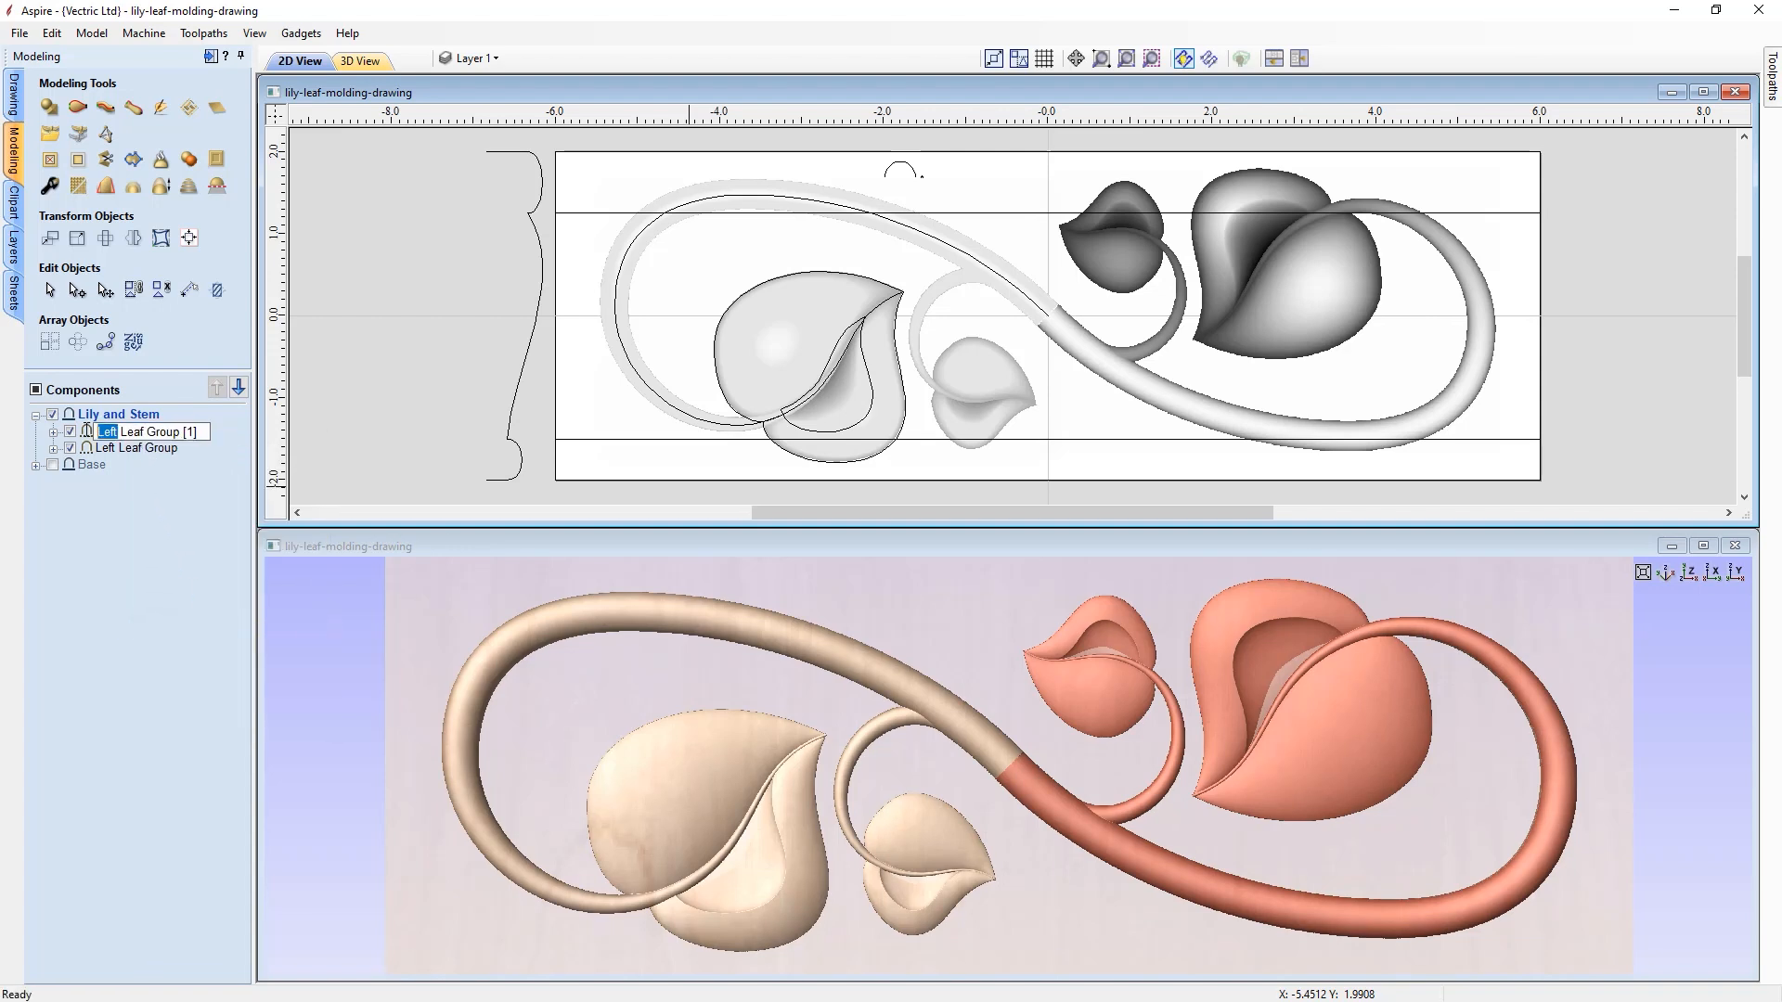
type("Right")
left_click_drag(188, 433, 250, 433)
key("BackSpace")
key("Return")
left_click(333, 707)
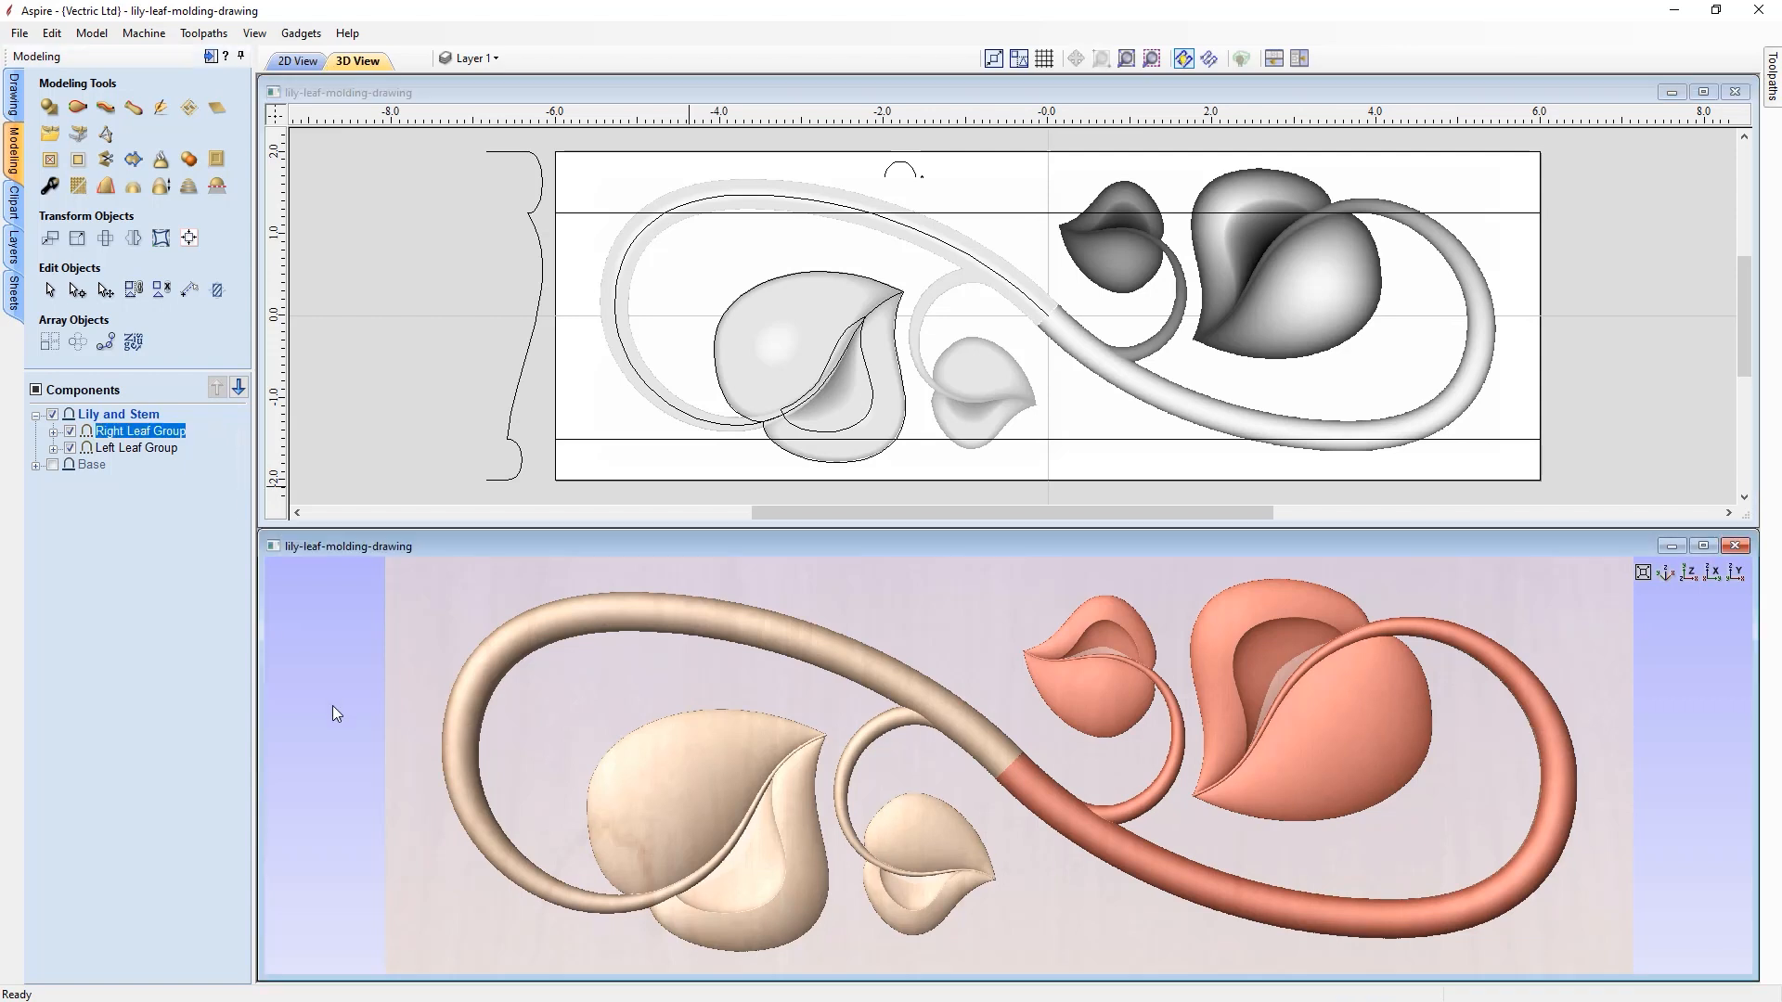
left_click(377, 768)
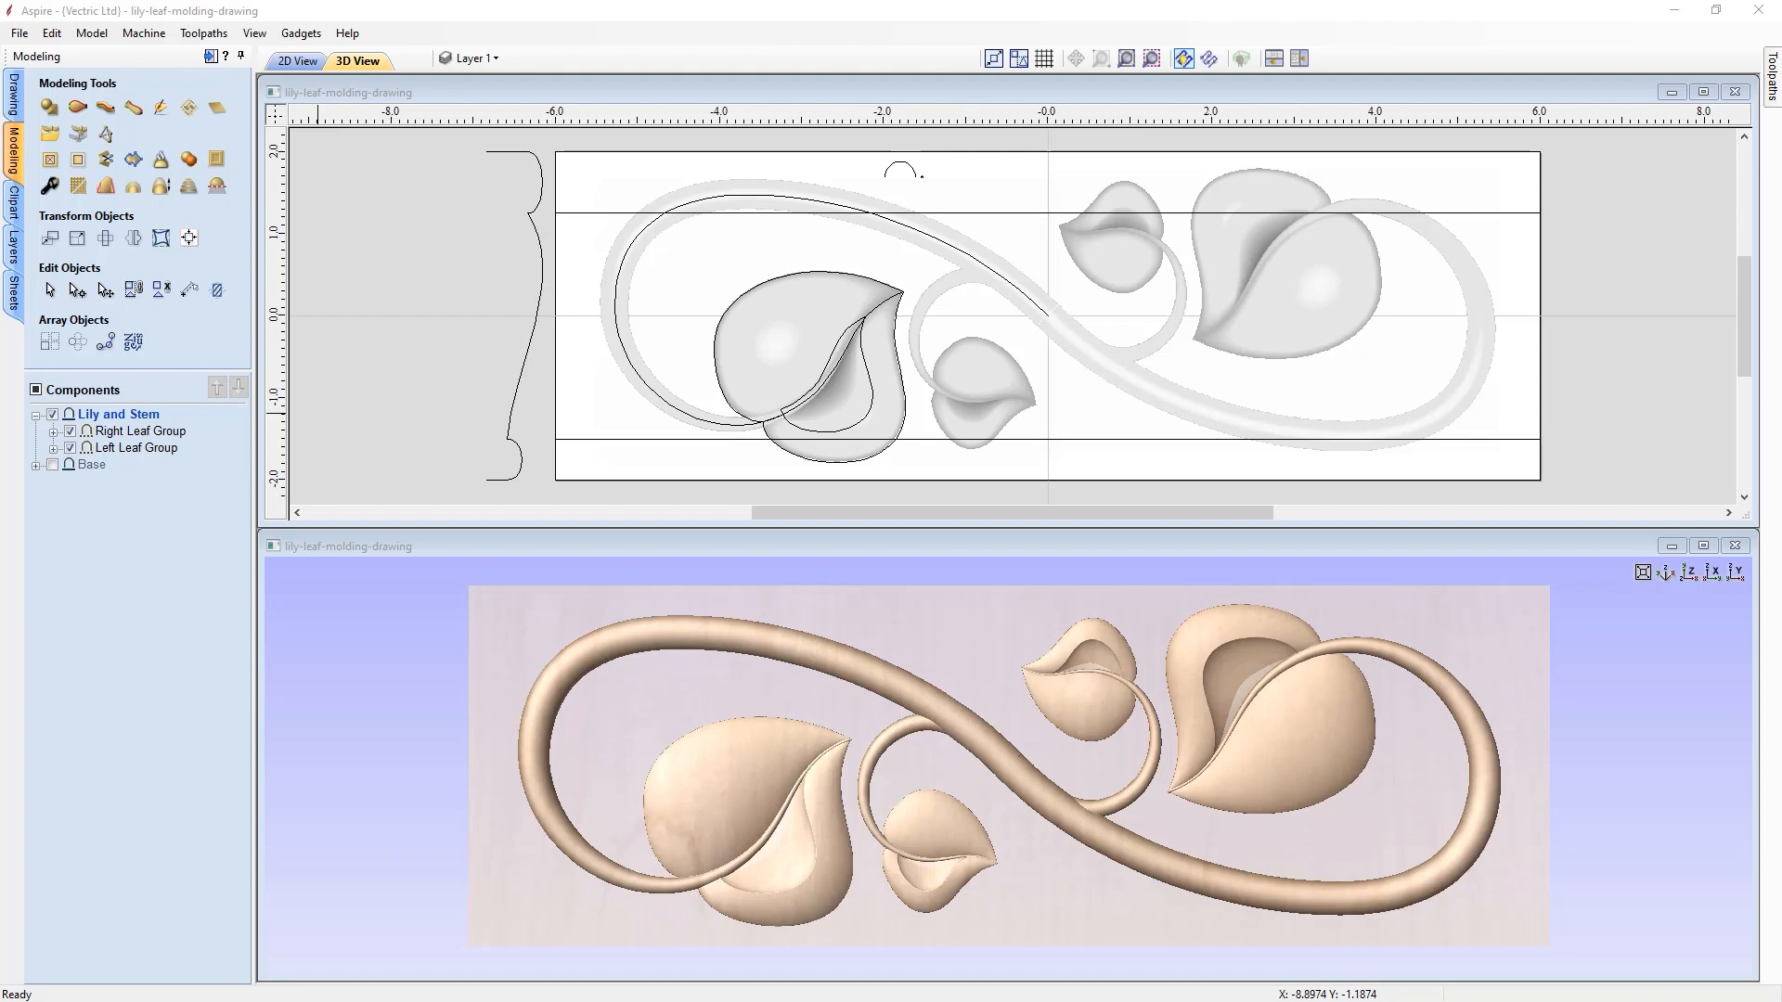
- Set the combine mode of both the Right Leaf Group and the Left Leaf Group to Merge
left_click(138, 433)
left_click(135, 449, "shift")
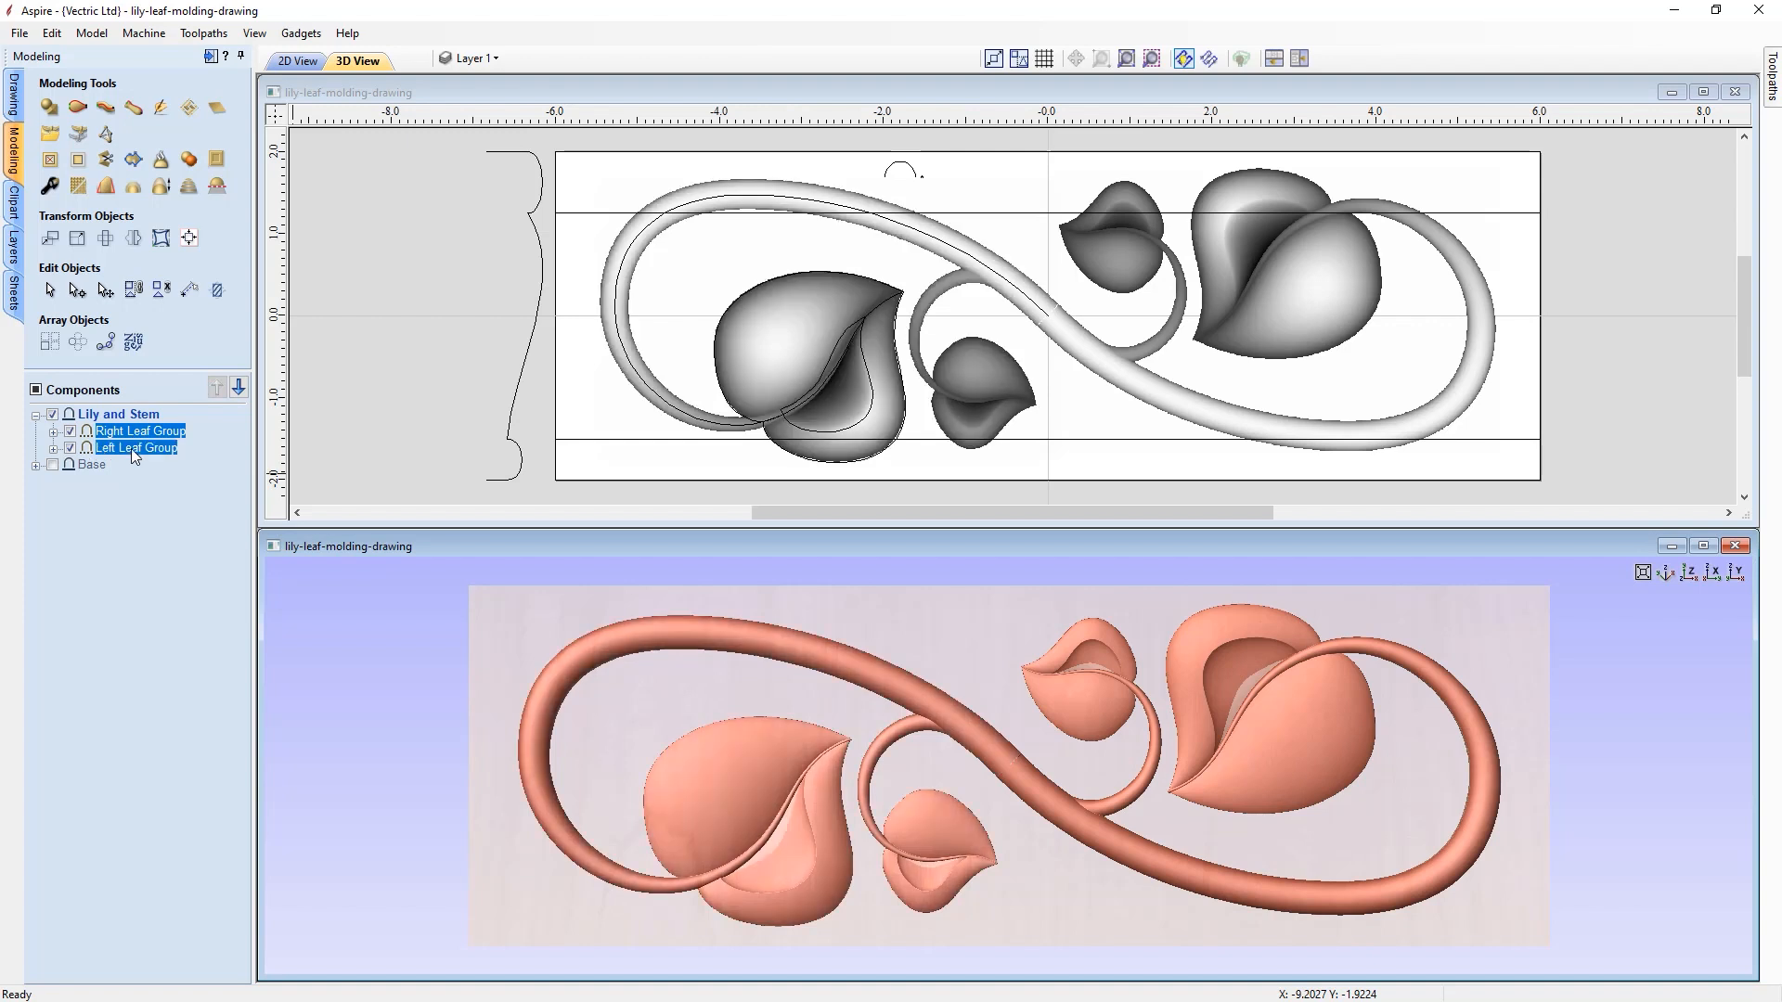
right_click(131, 448)
mouse_move(186, 469)
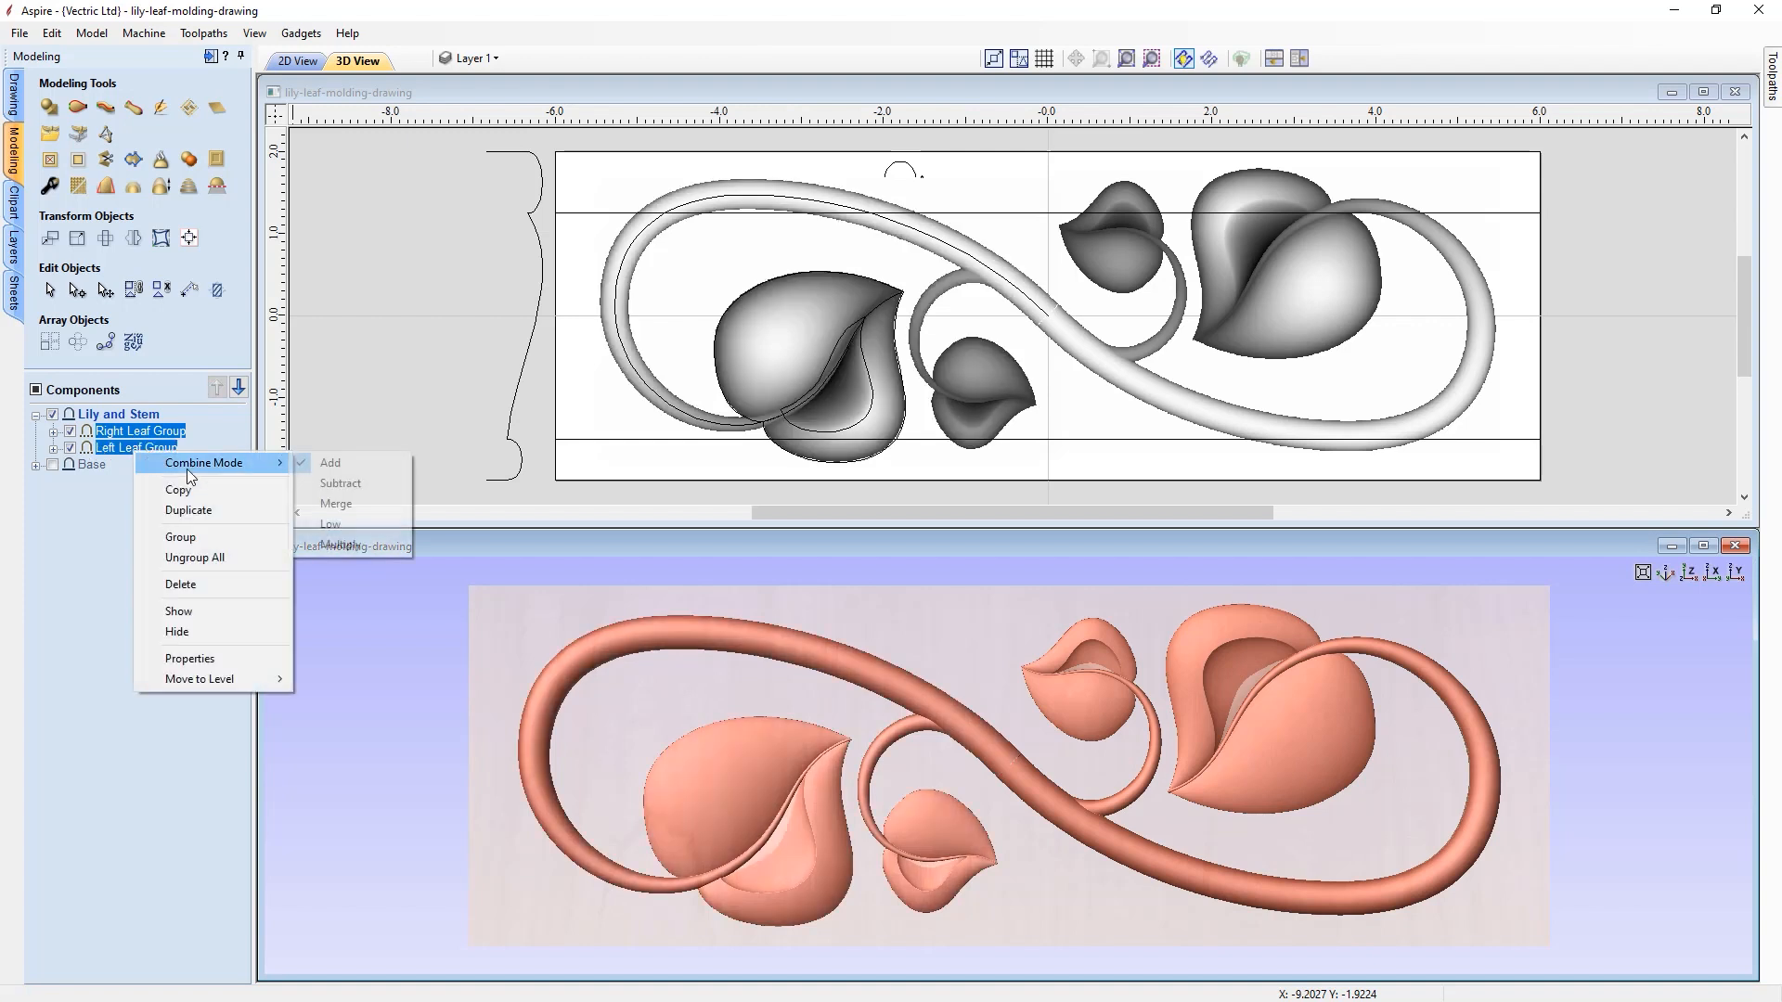
left_click(337, 506)
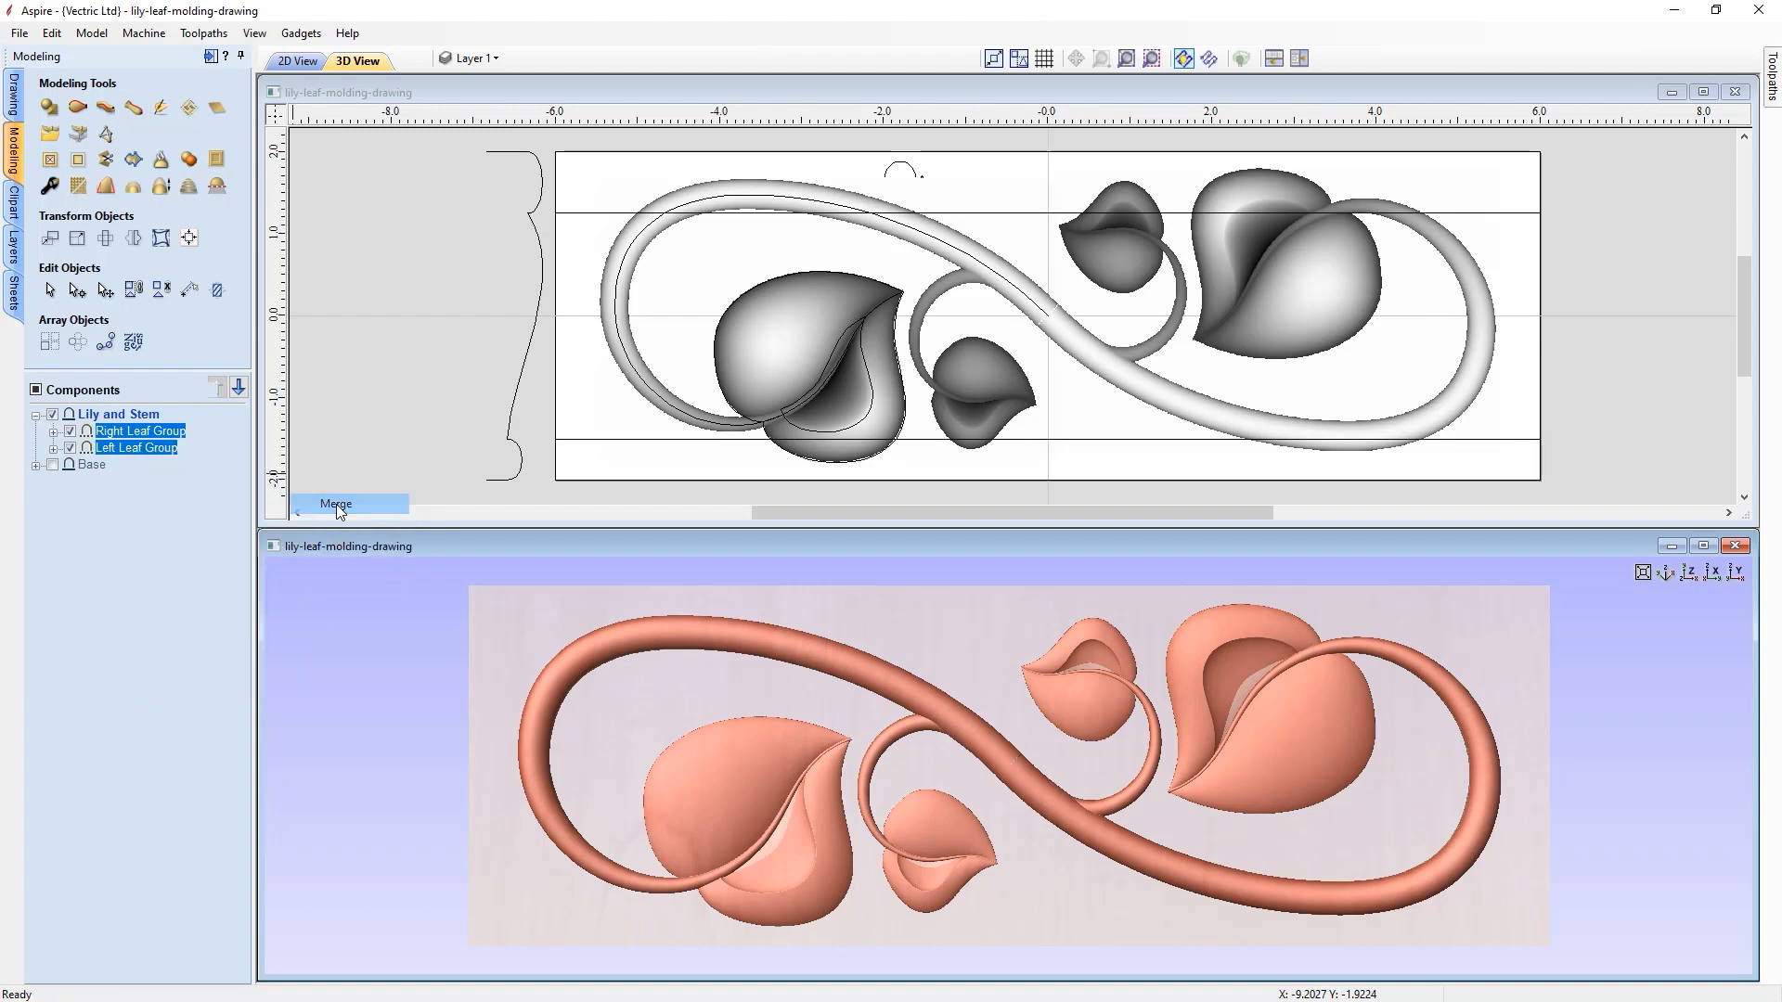
left_click(451, 698)
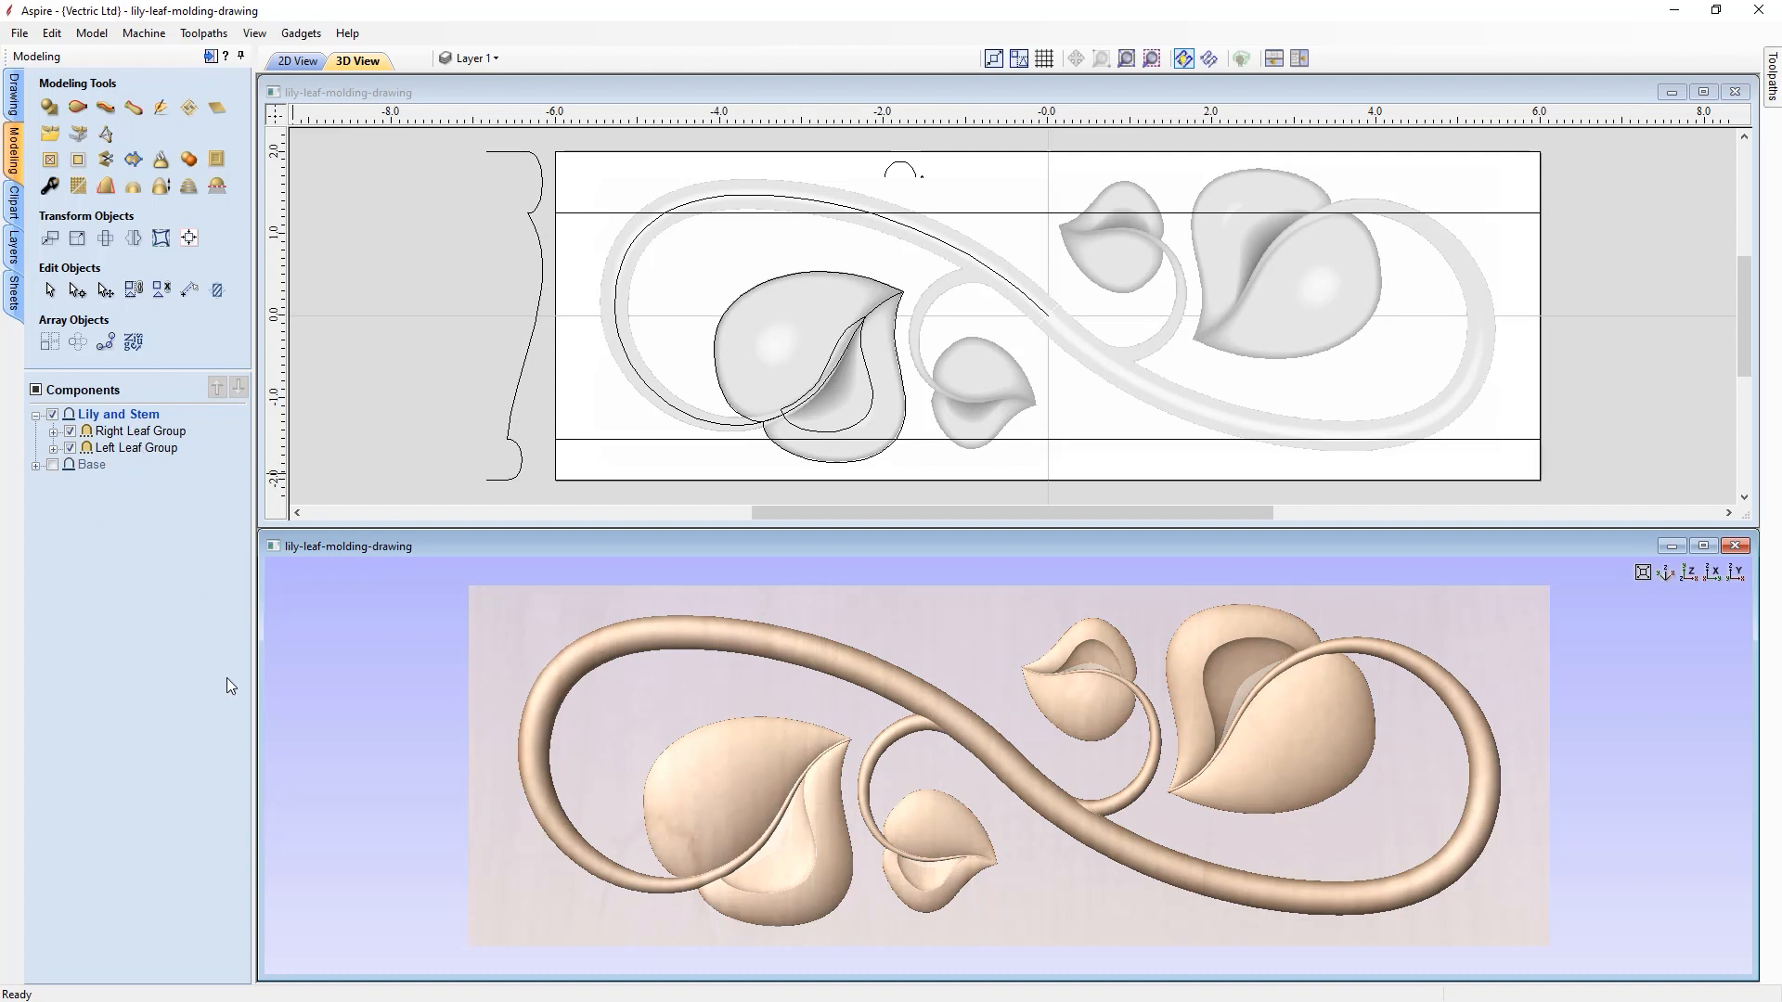
- Show the Base level and examine at an angle how the lilies and stems sit on the molding
right_click_drag(449, 961, 447, 985)
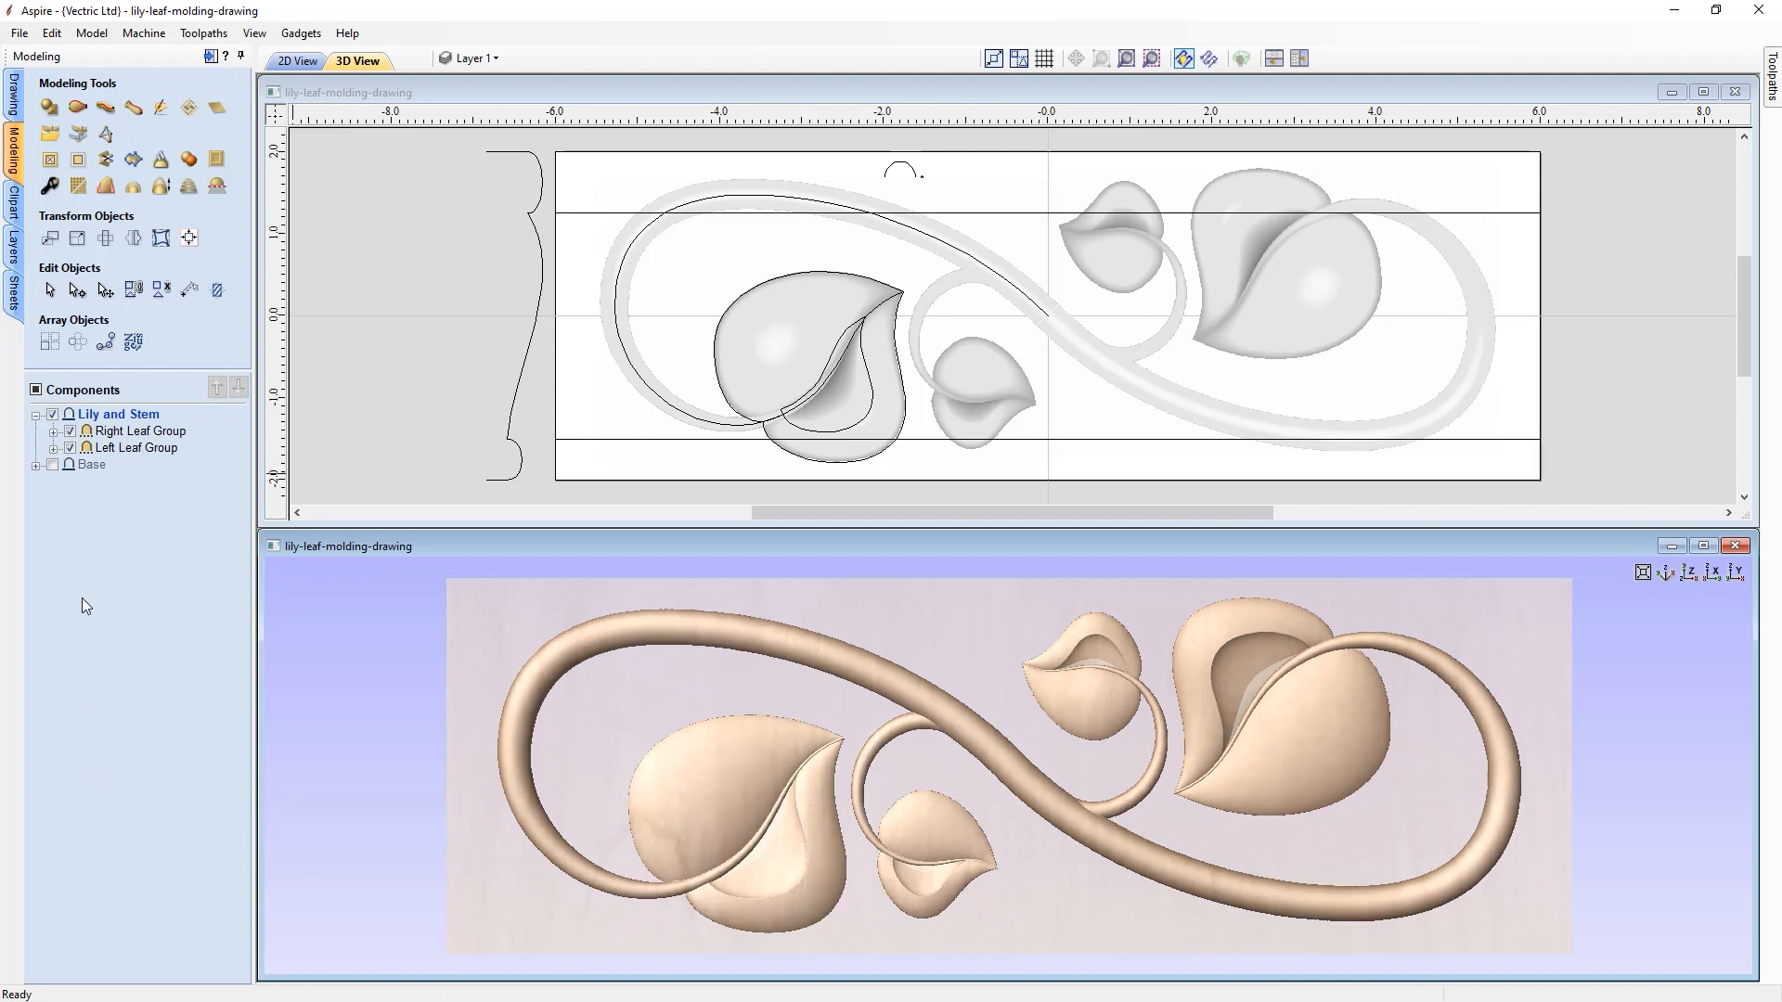
left_click(53, 464)
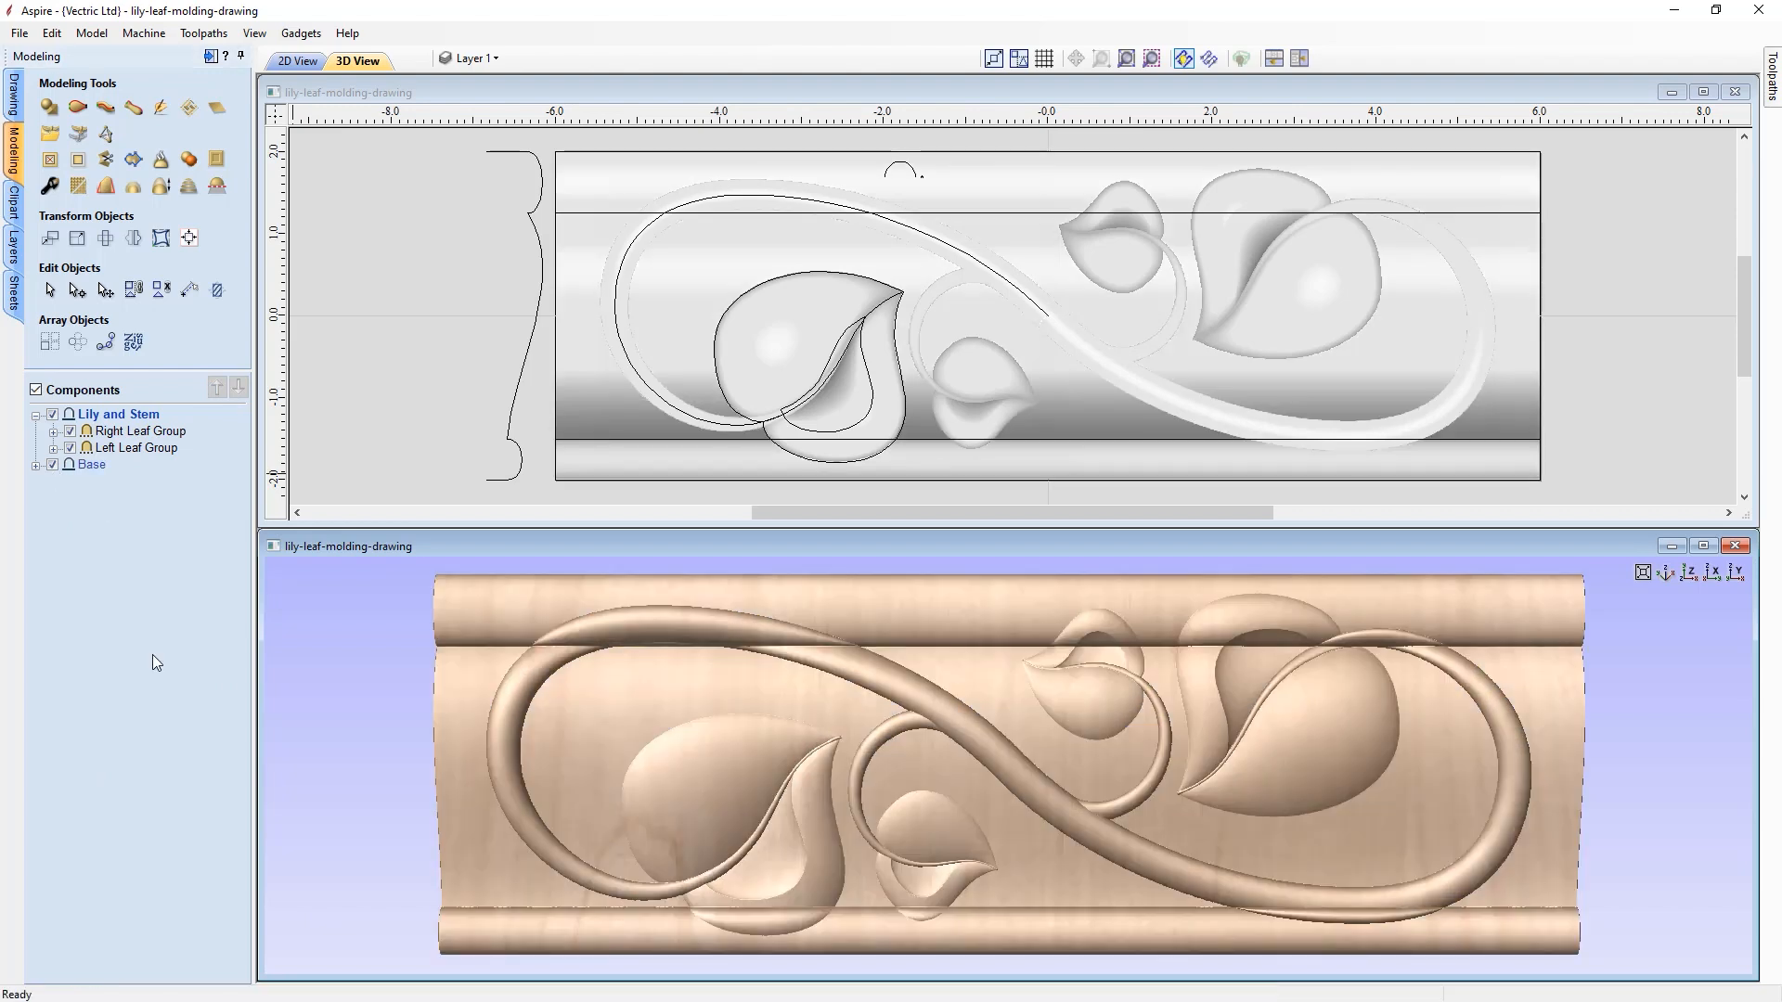
left_click_drag(363, 928, 657, 889)
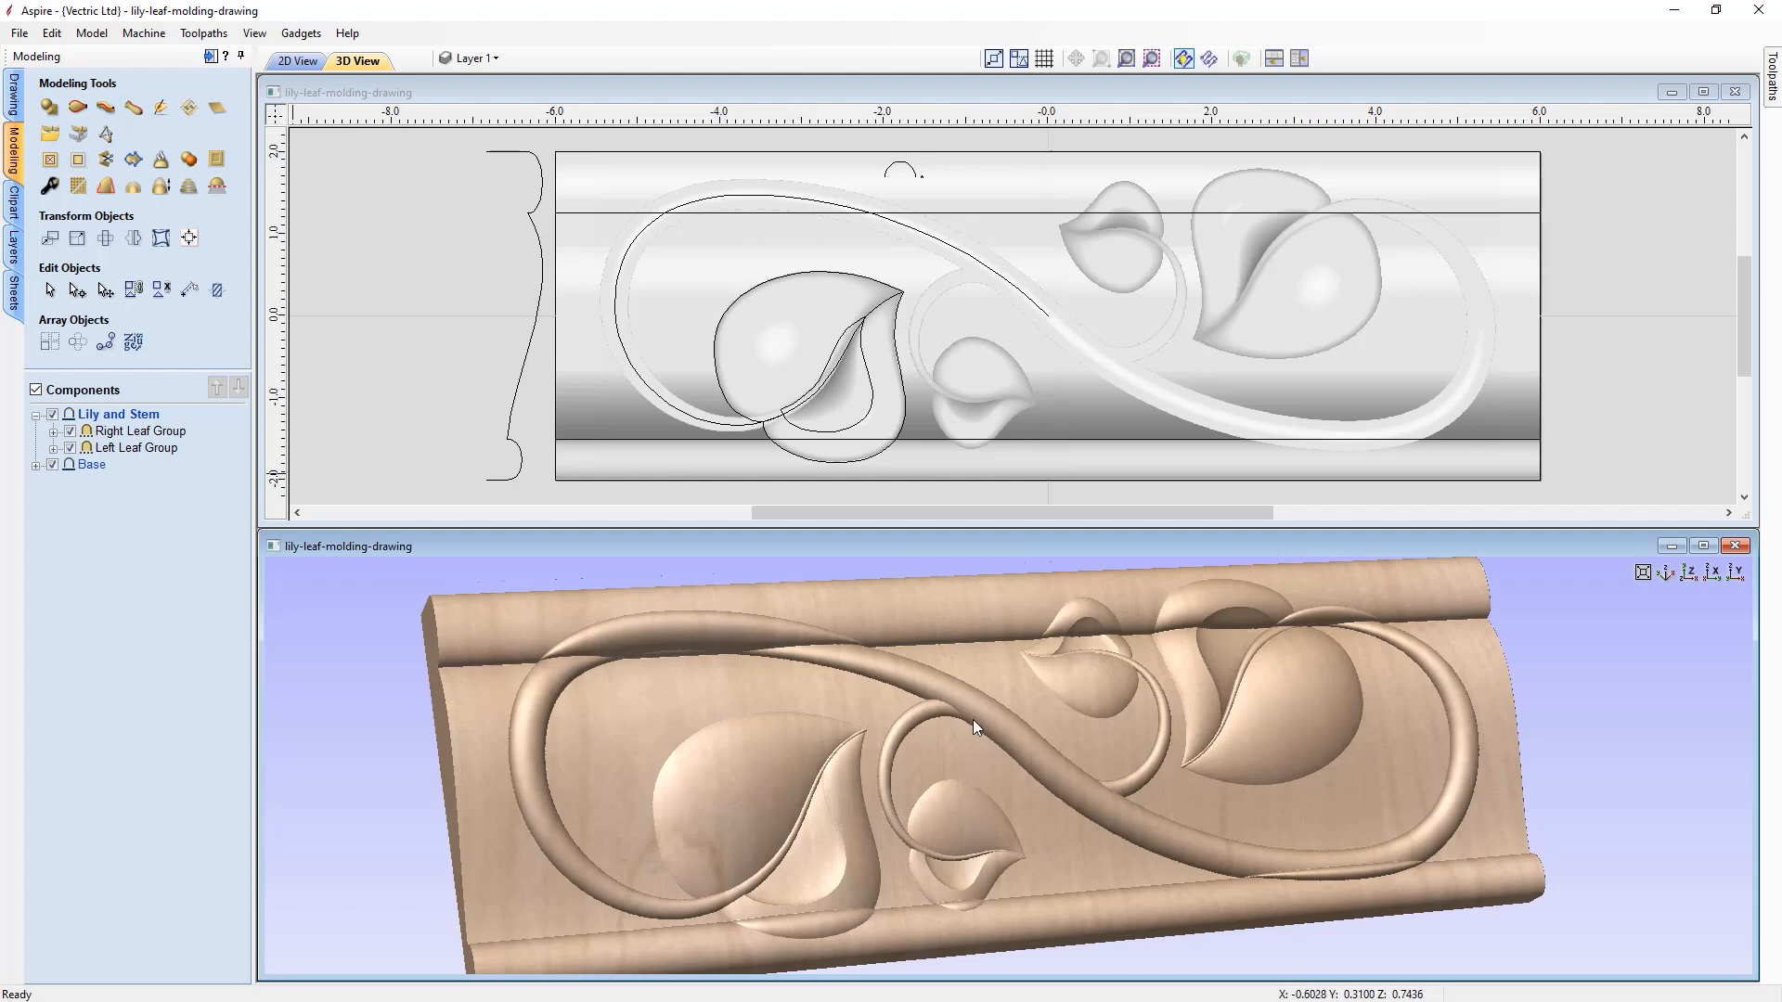
- Try the Merge combine mode on the Lily and Stem level and set it back to Add
right_click(102, 418)
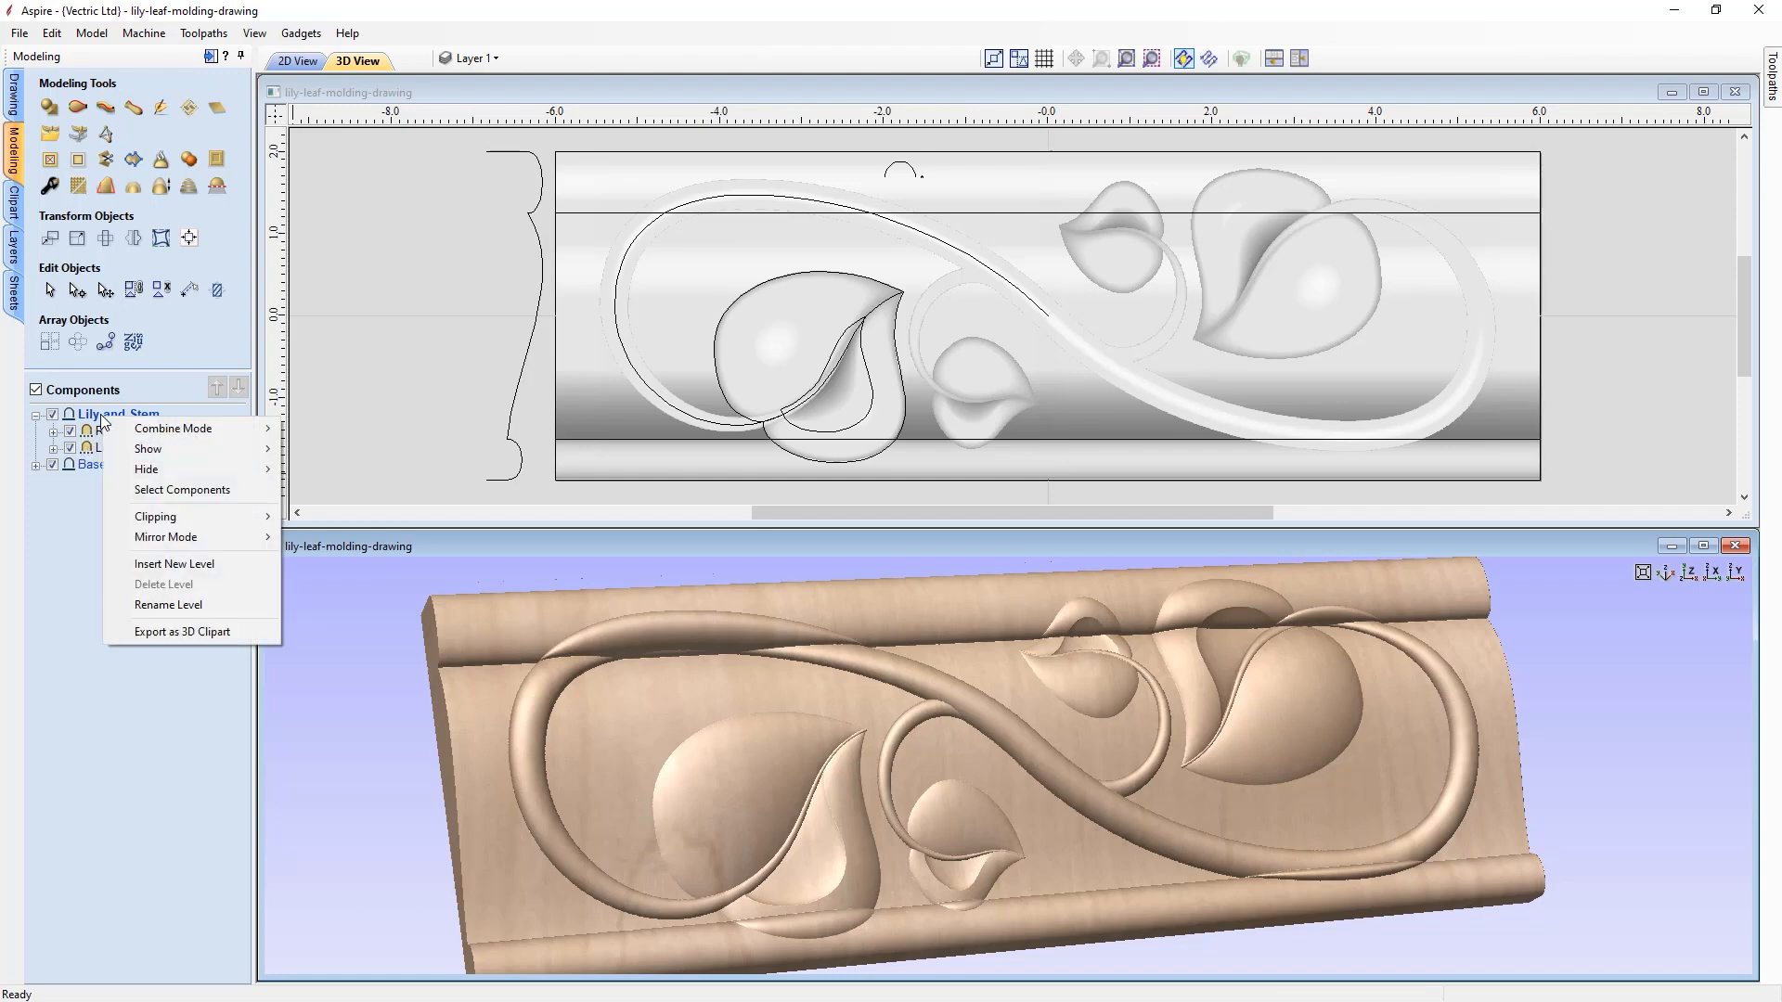
mouse_move(148, 428)
left_click(325, 471)
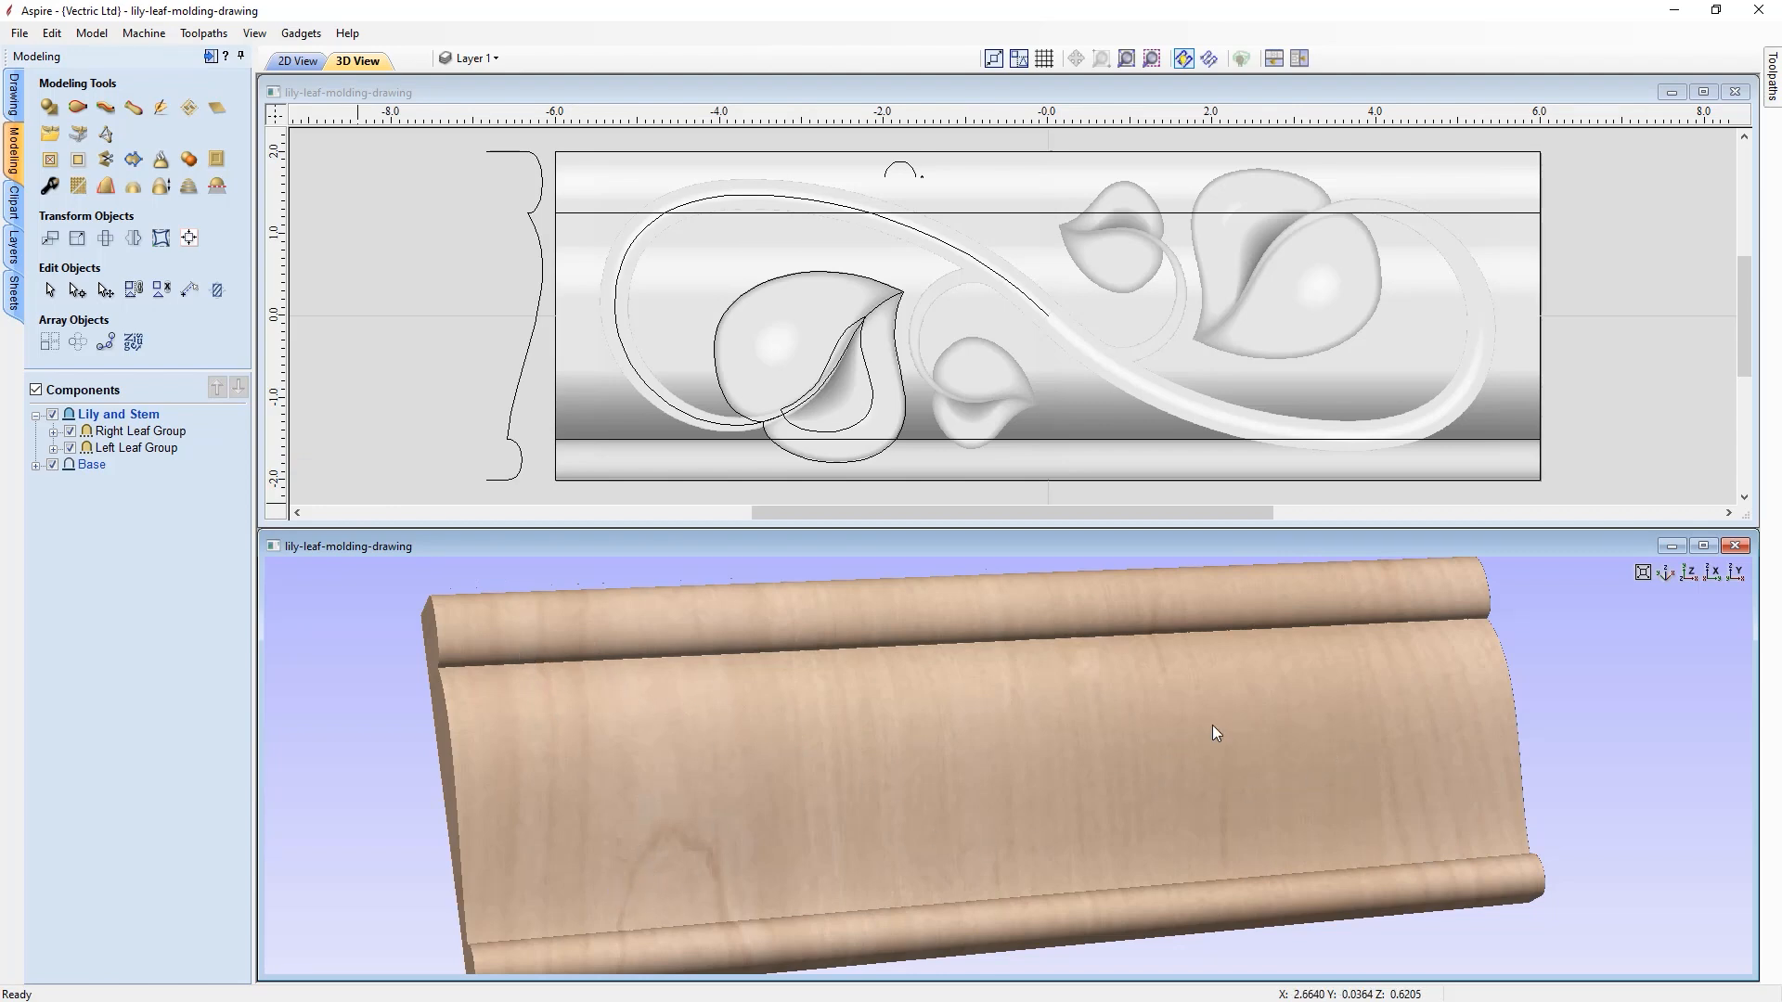
right_click(95, 415)
mouse_move(130, 423)
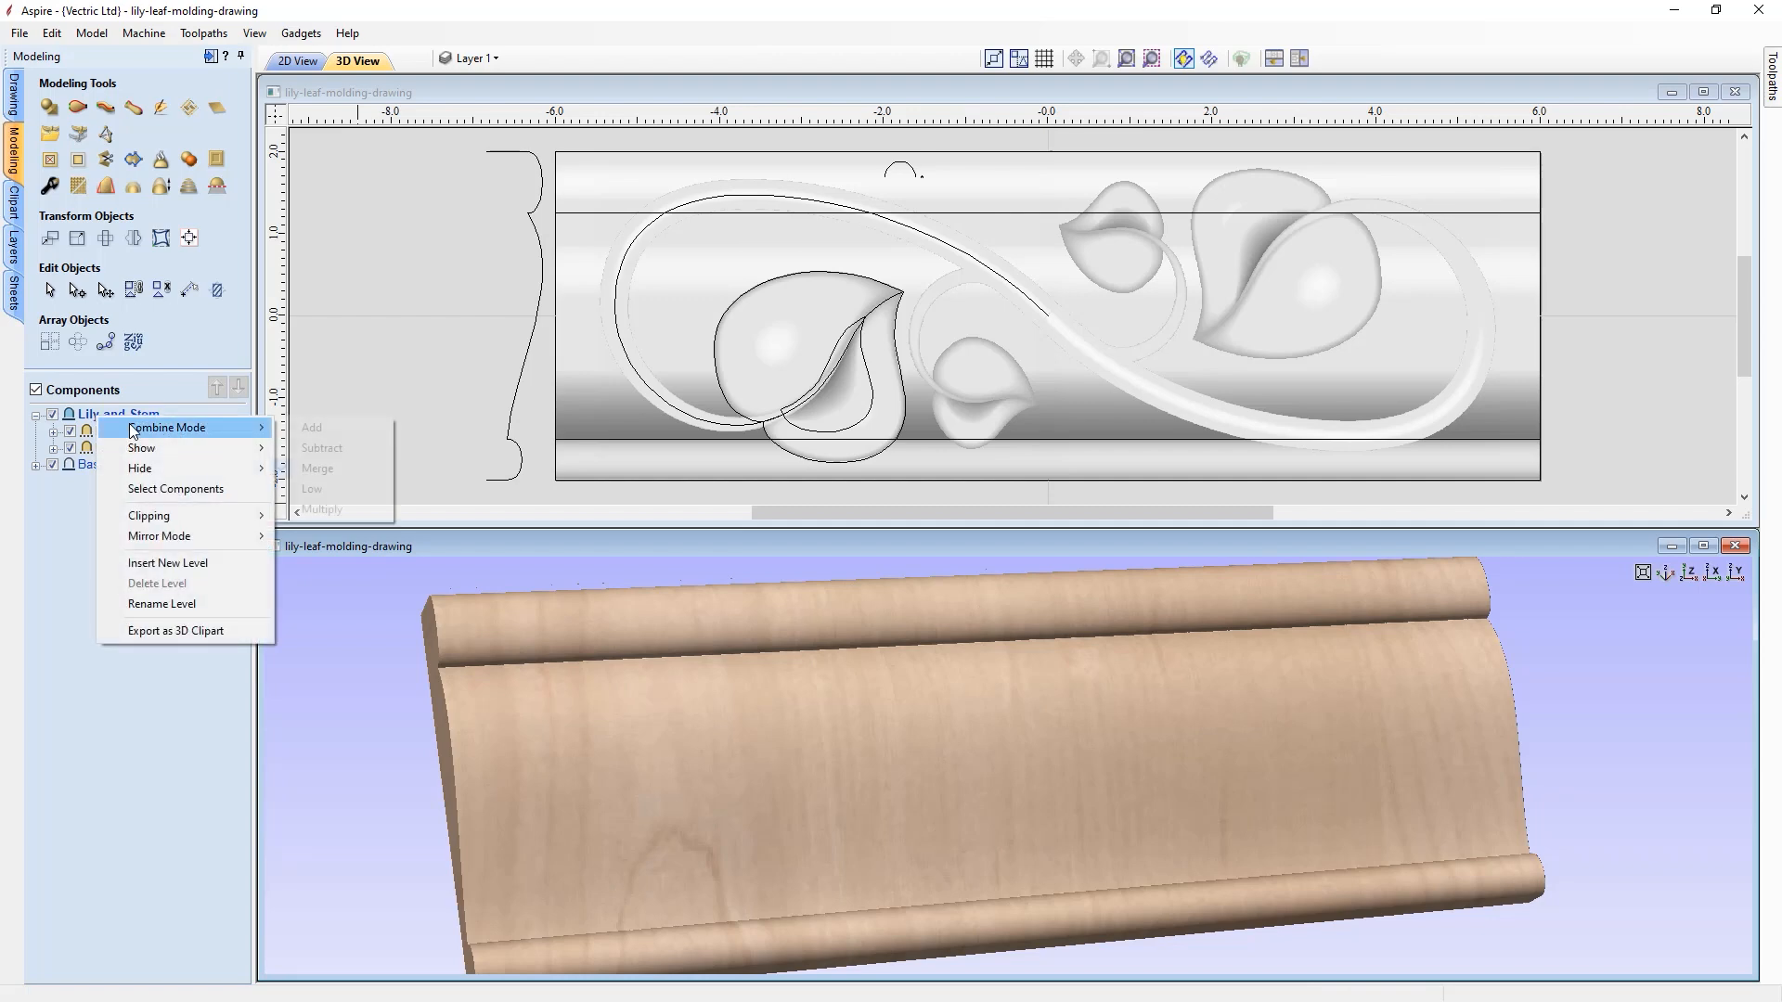
left_click(343, 427)
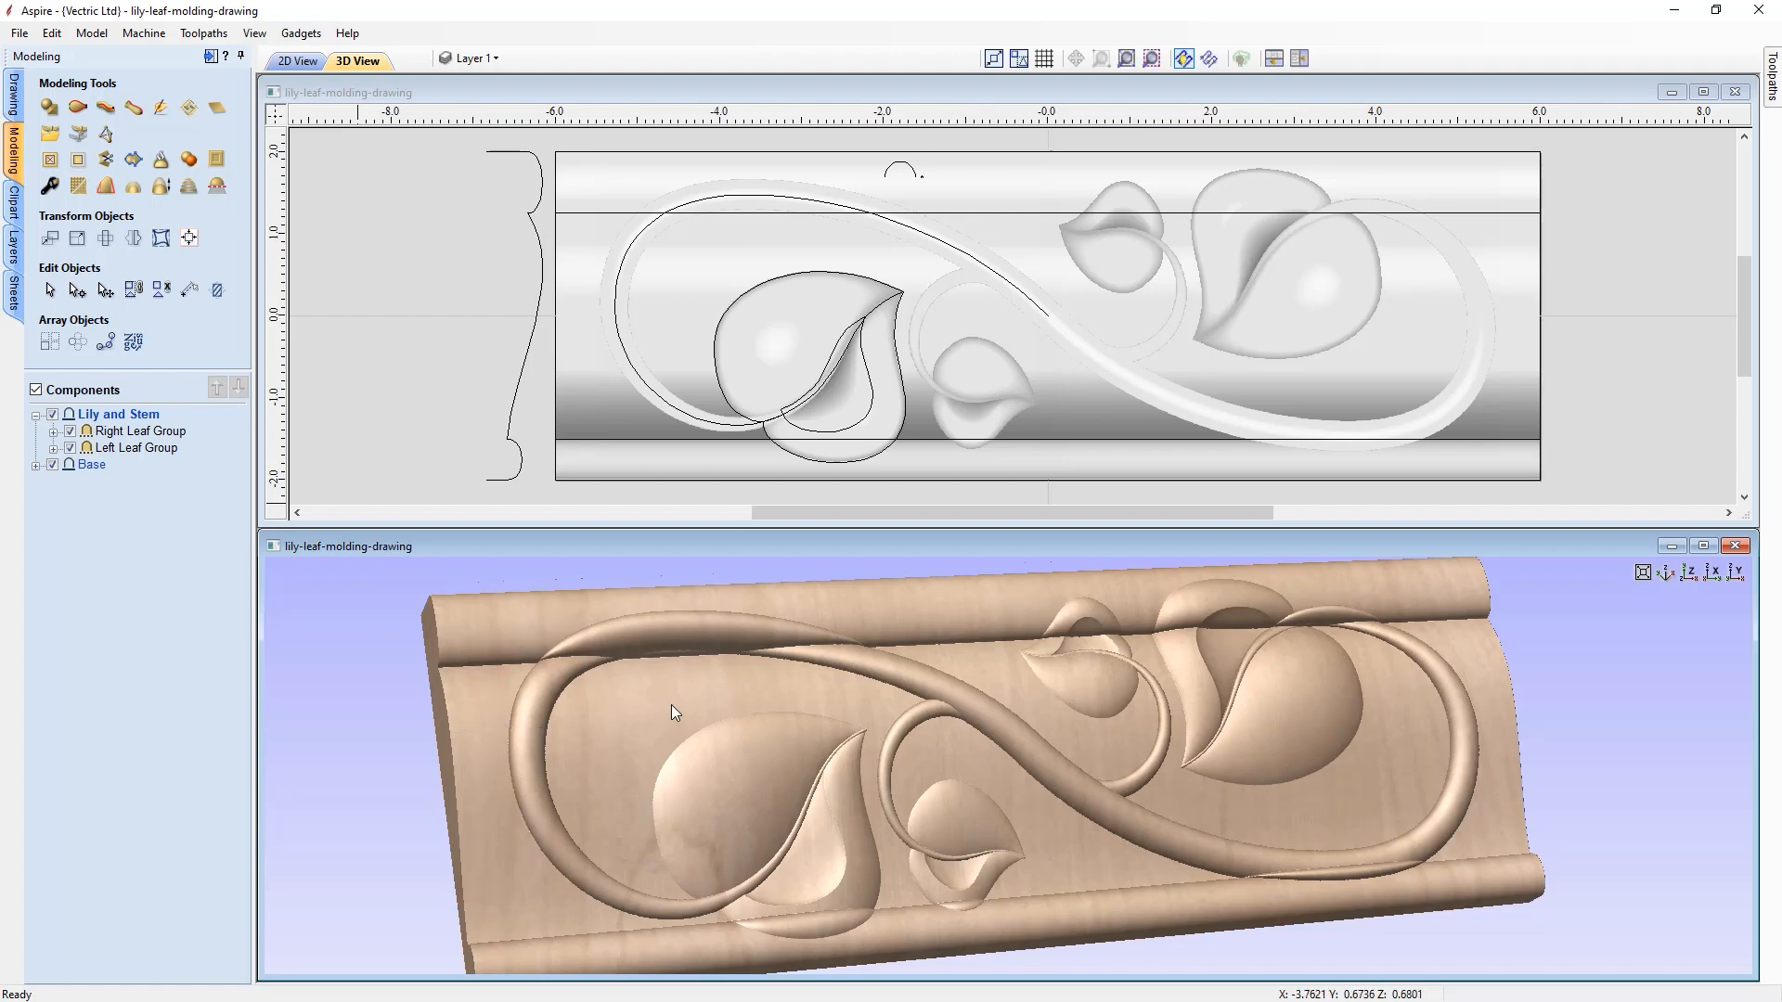
- Hide the Base and Lily and Stem levels and collapse the Lily and Stem level in the component tree
left_click(1689, 572)
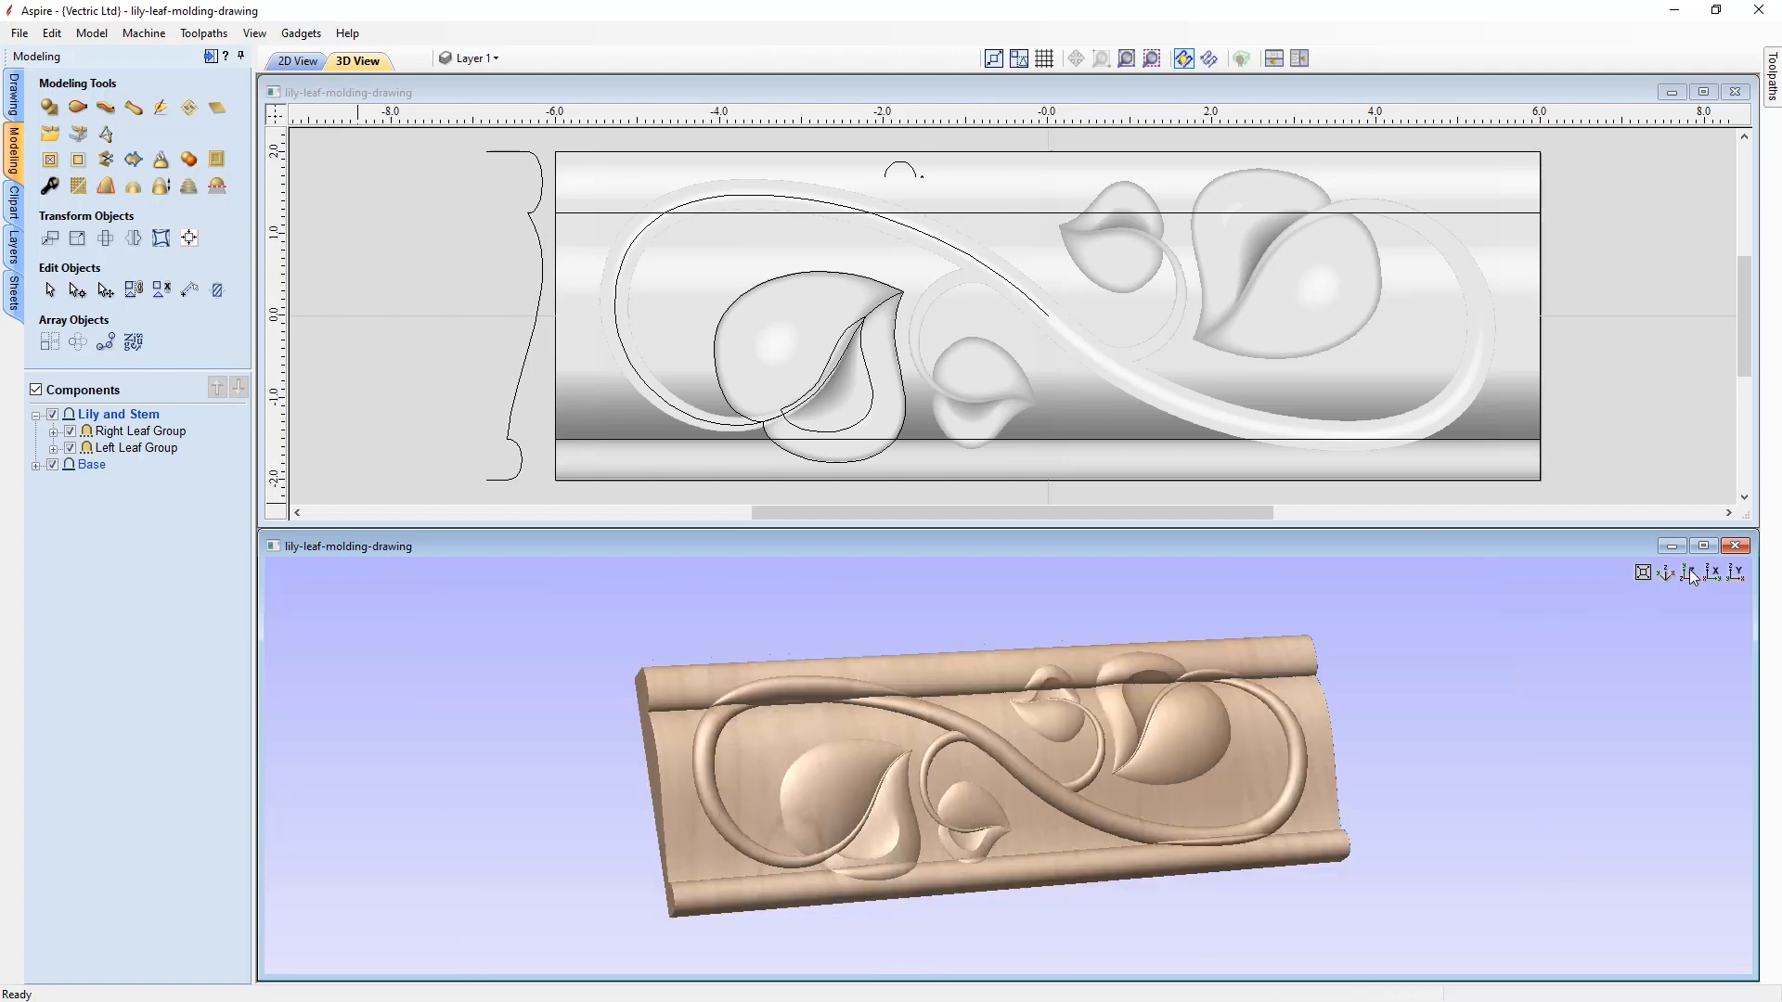
left_click(53, 464)
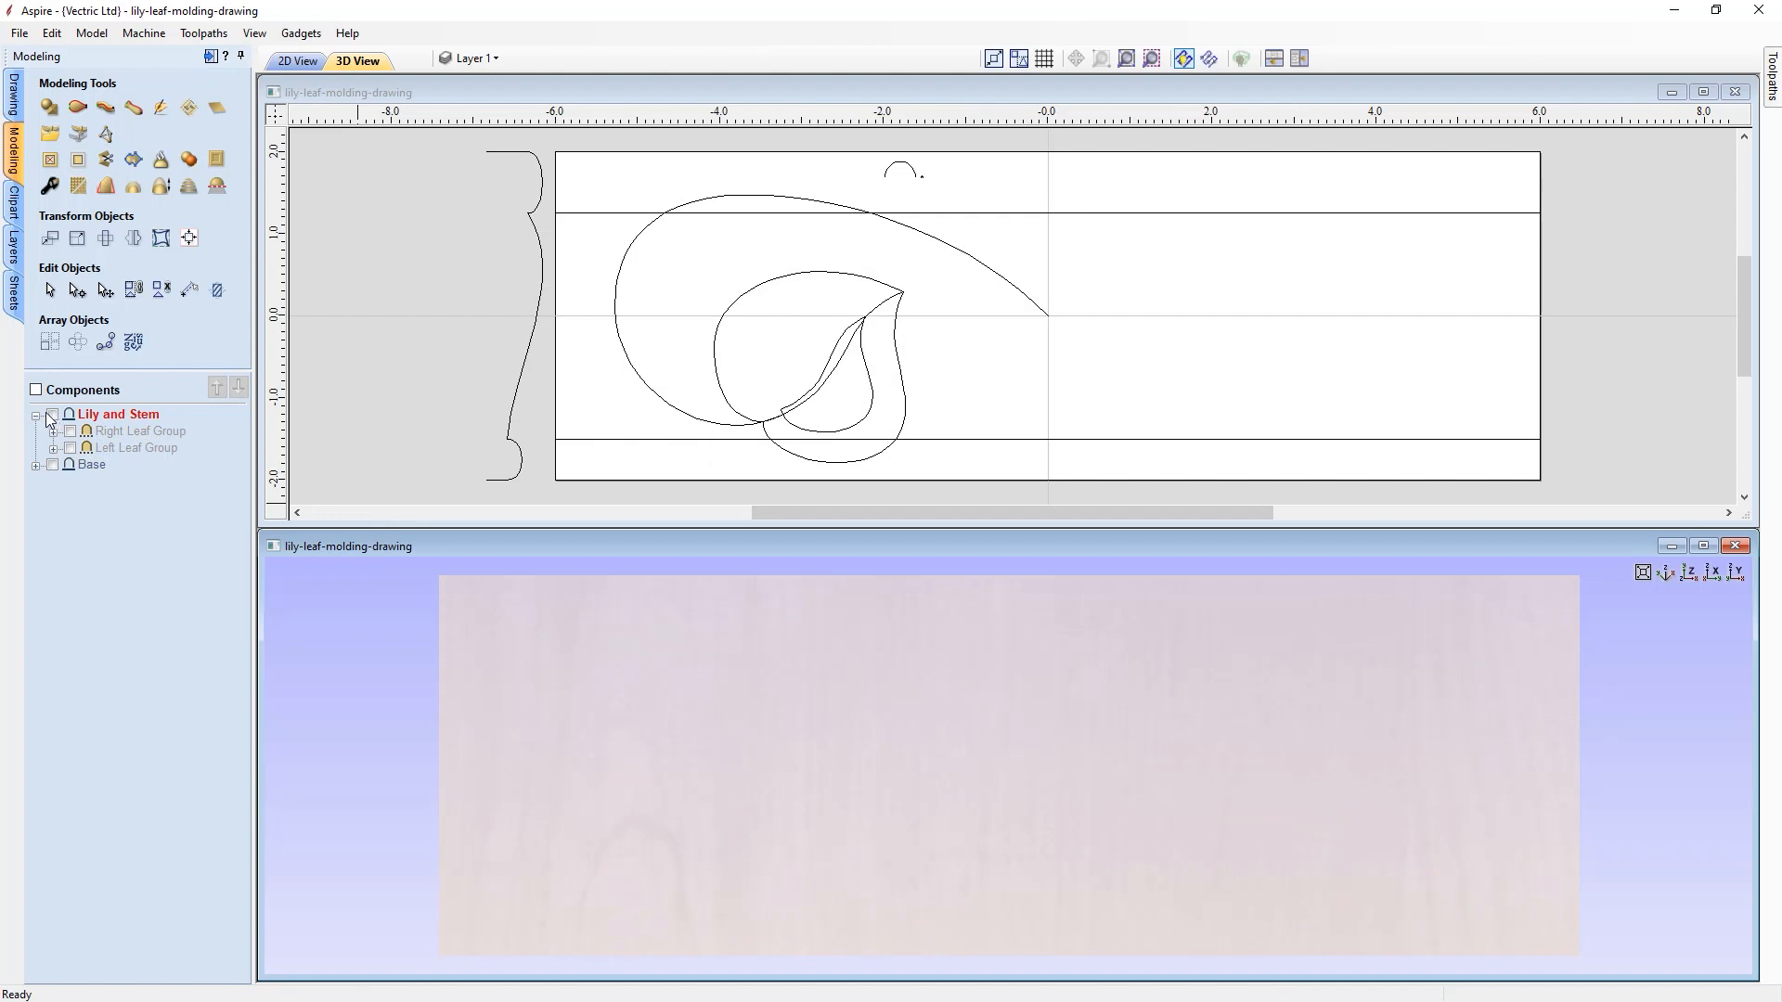
left_click(36, 416)
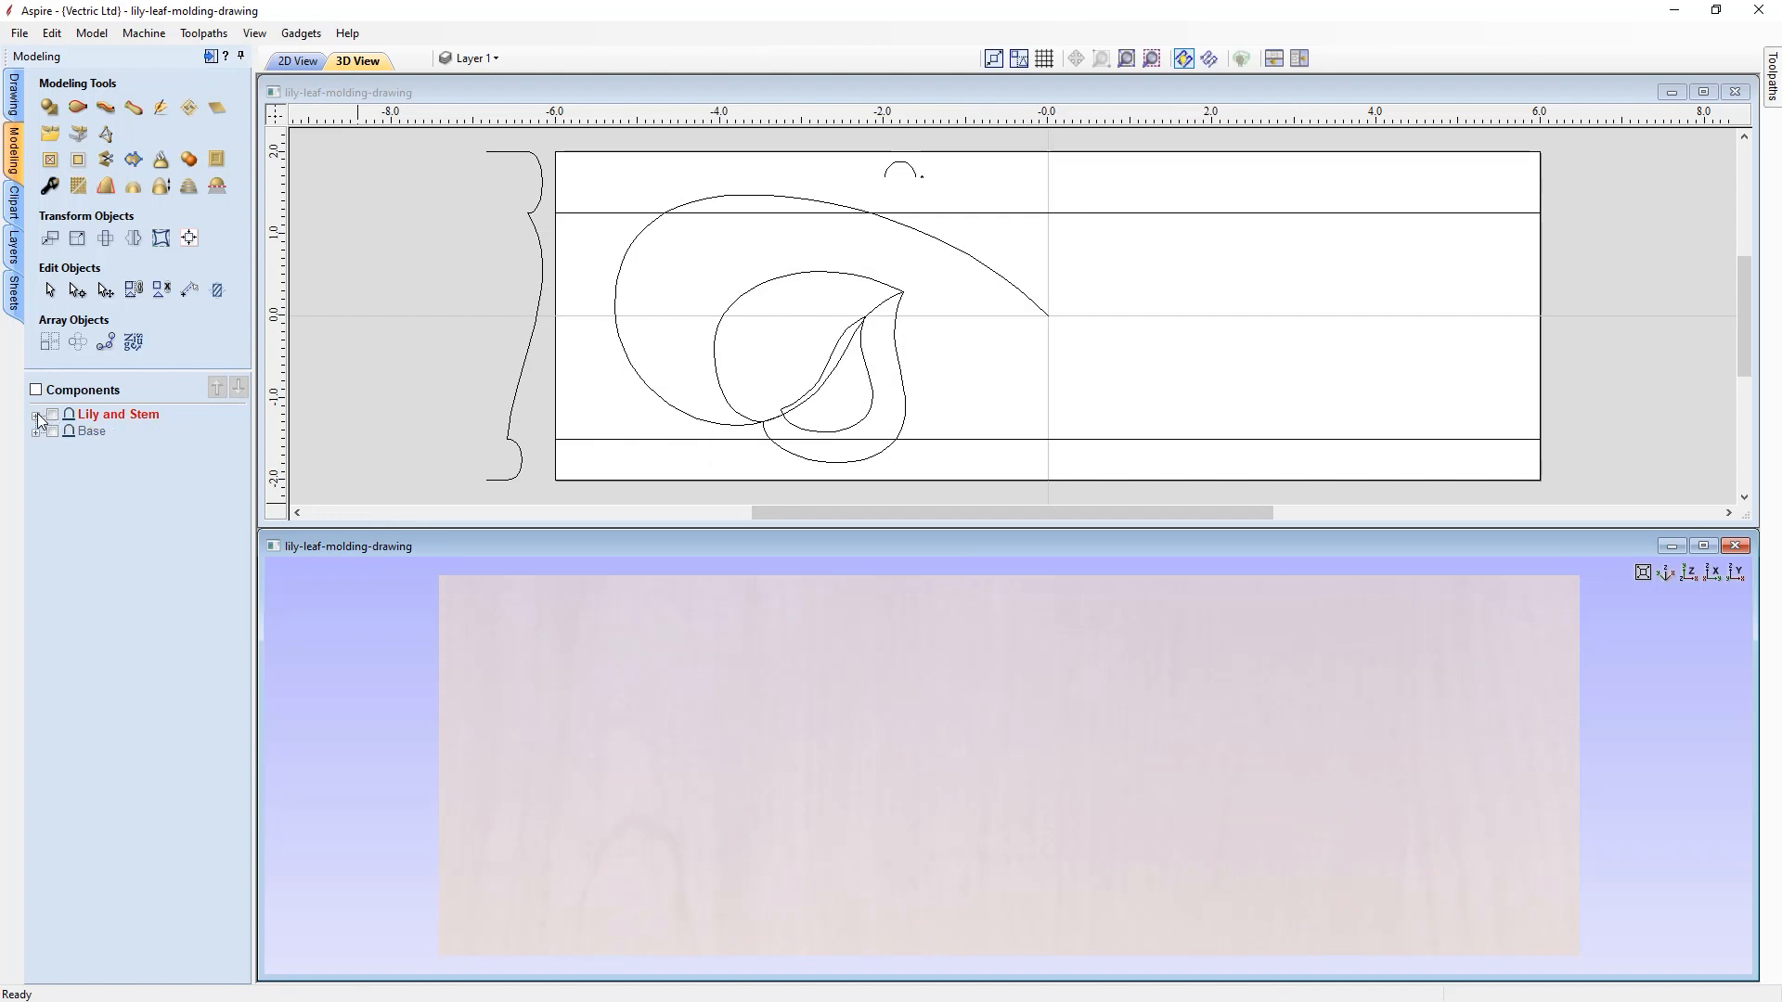
- Insert a new level above Lily and Stem and name it Smooth UL Shape
right_click(98, 414)
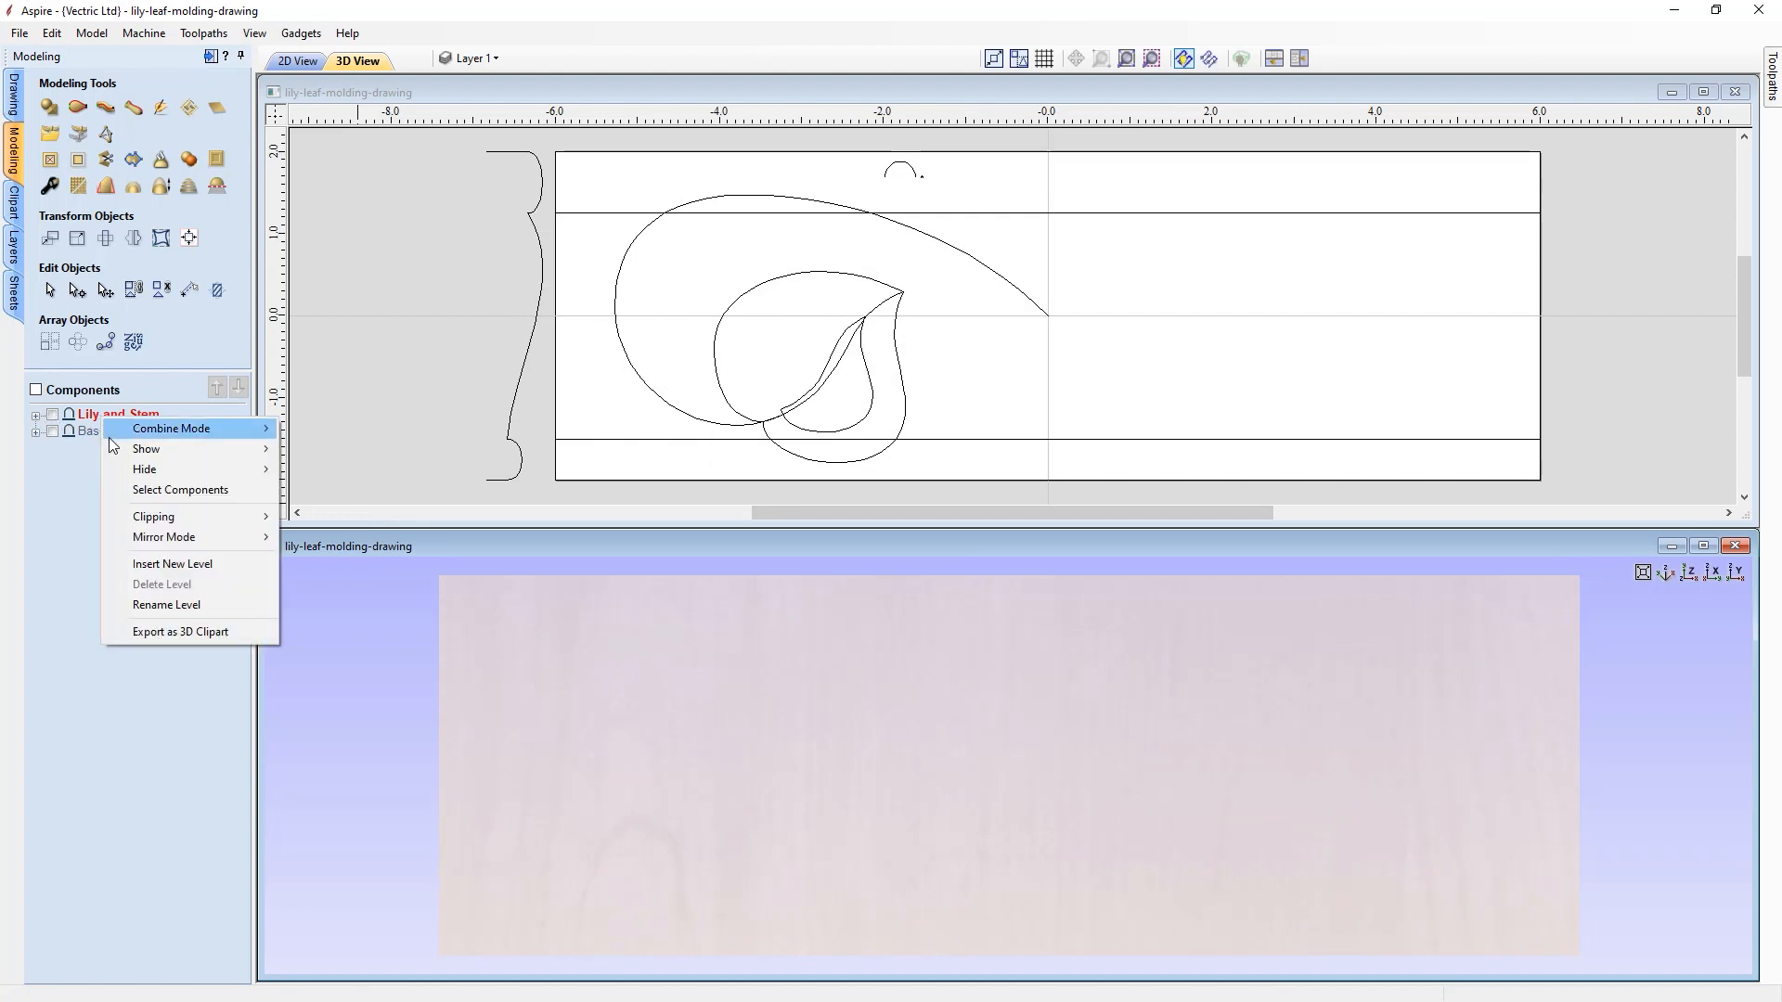
left_click(144, 565)
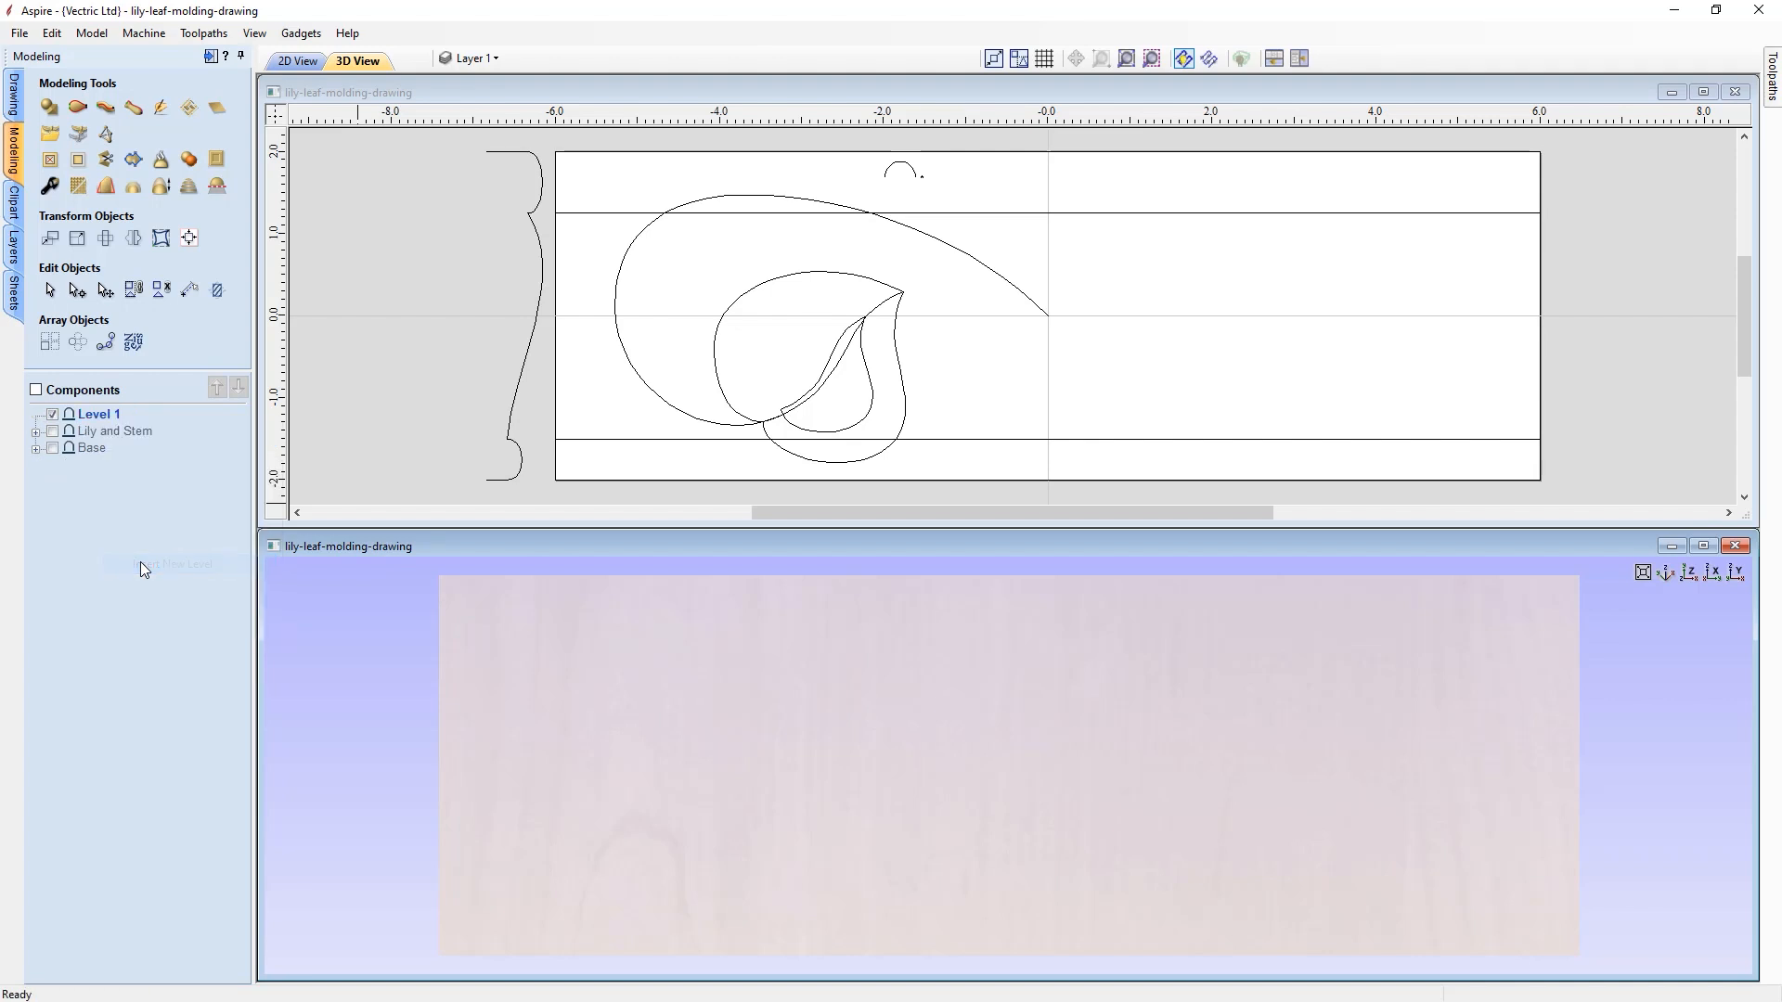
right_click(101, 409)
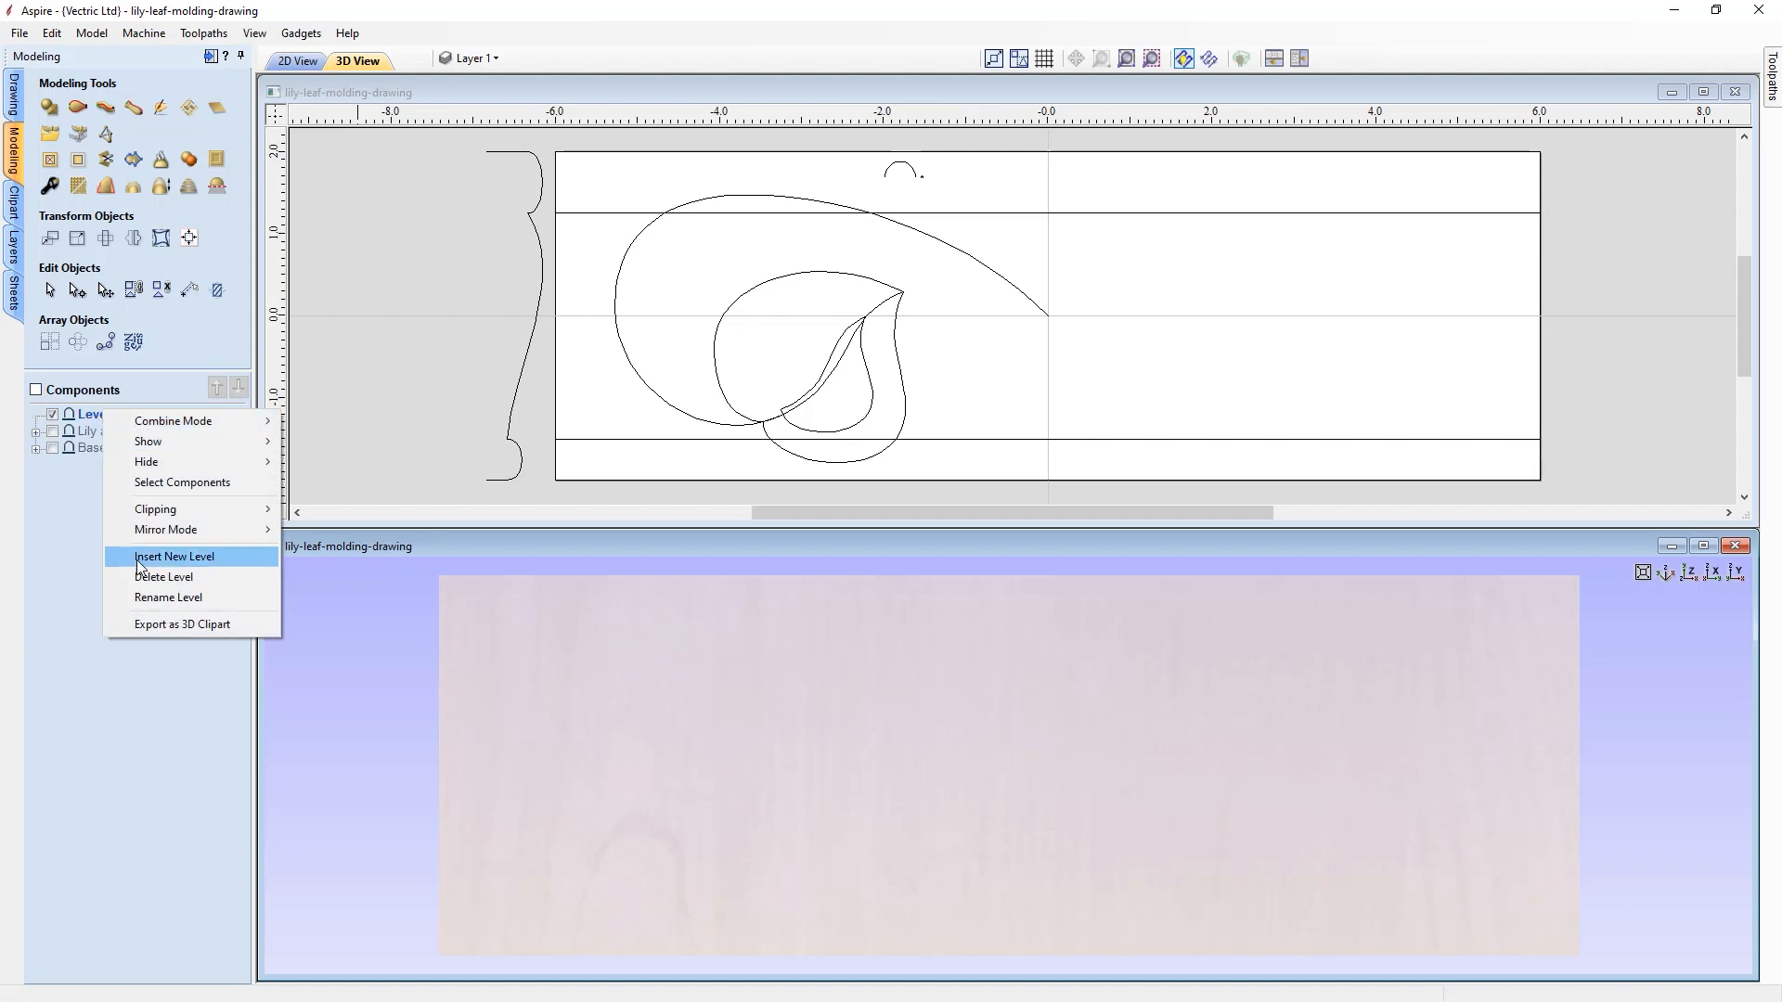
left_click(142, 601)
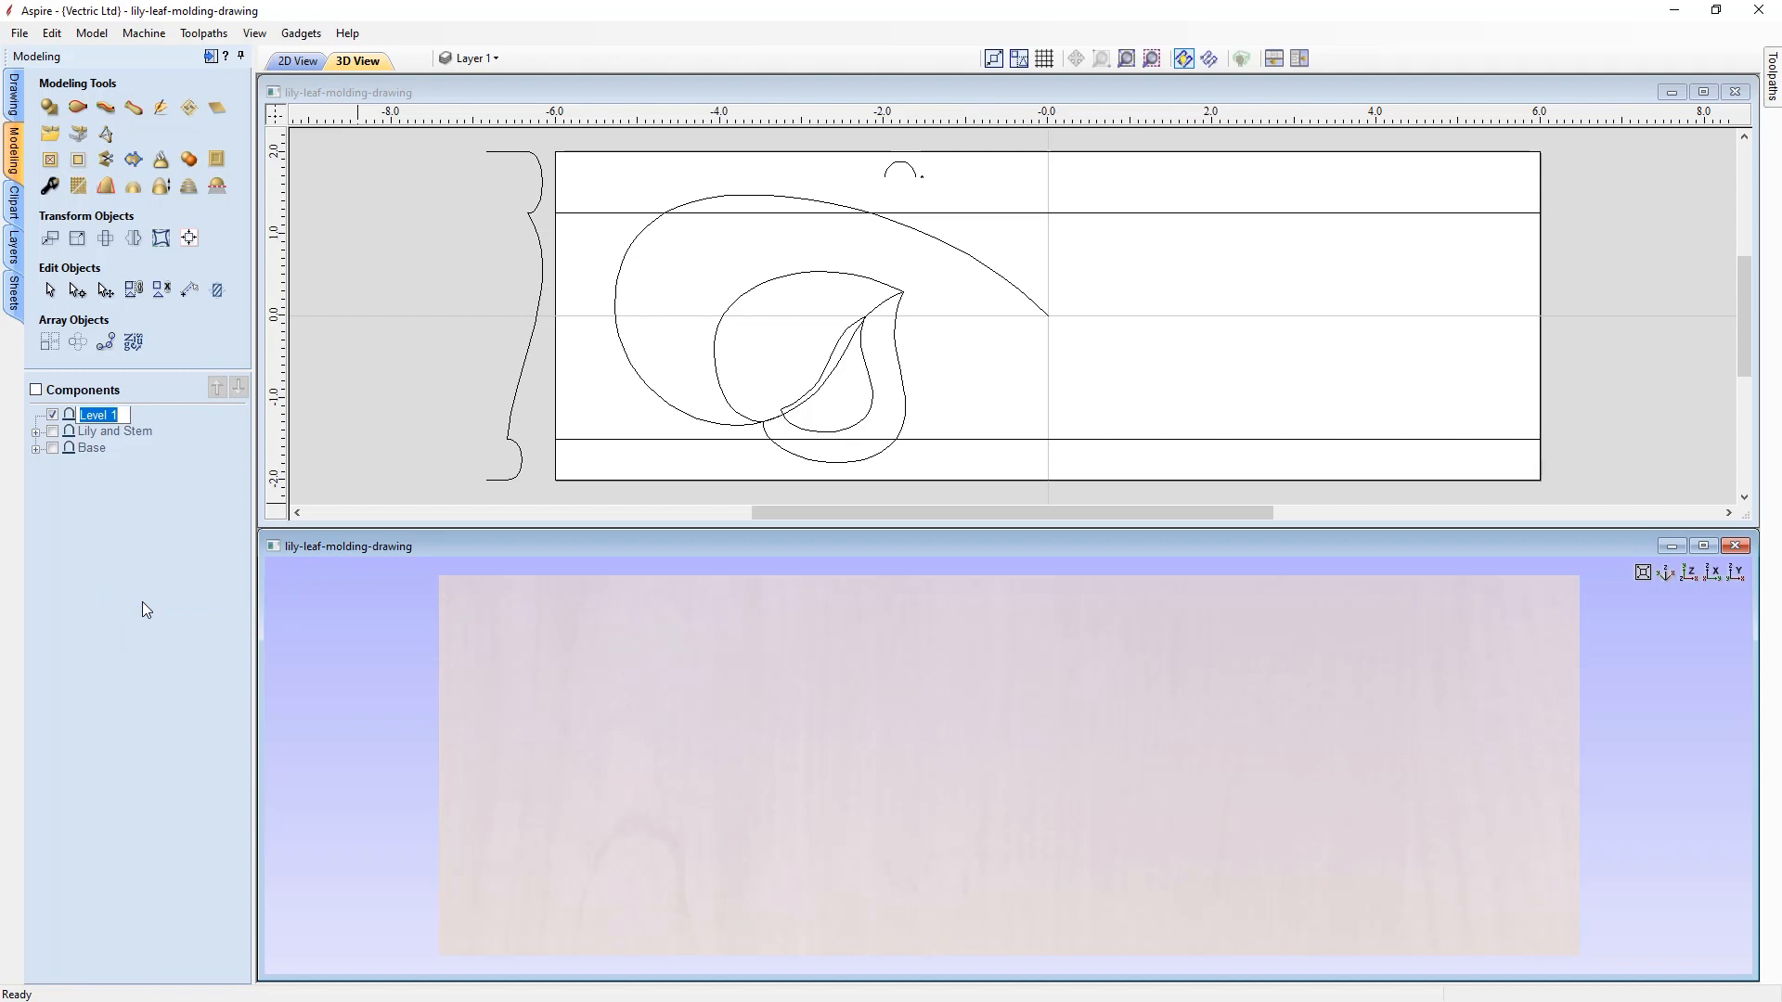
type("Smooth UL Shape")
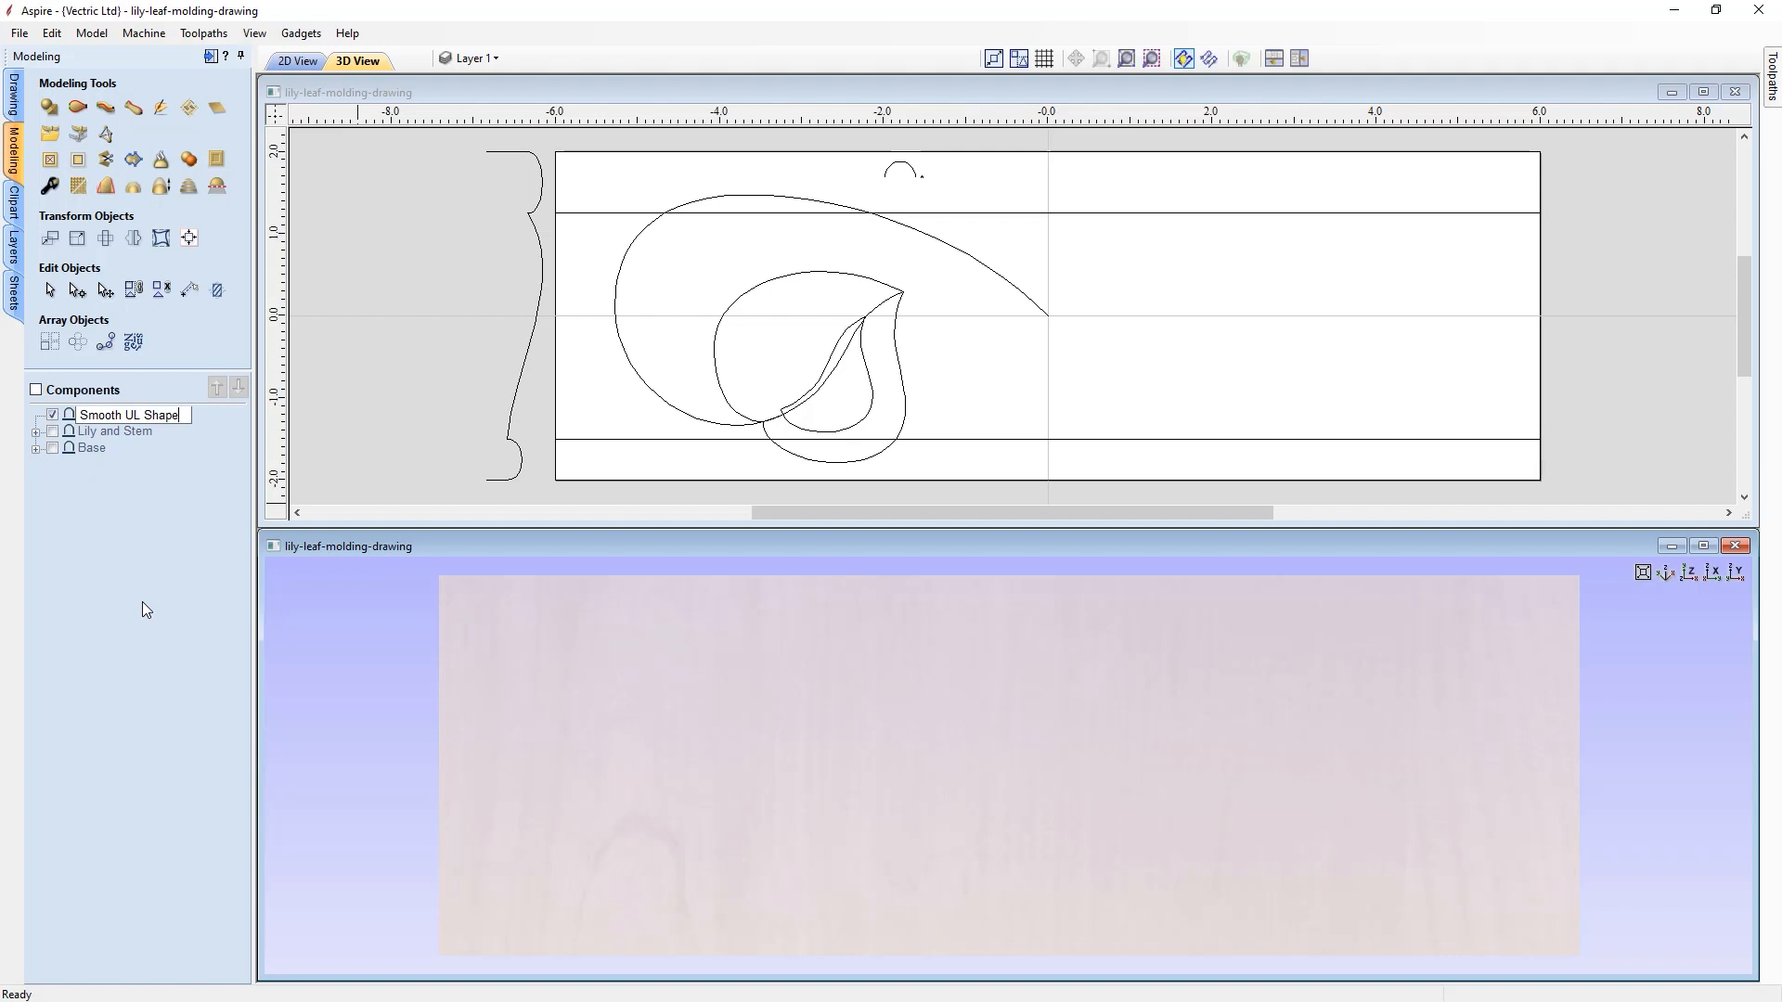
key("Return")
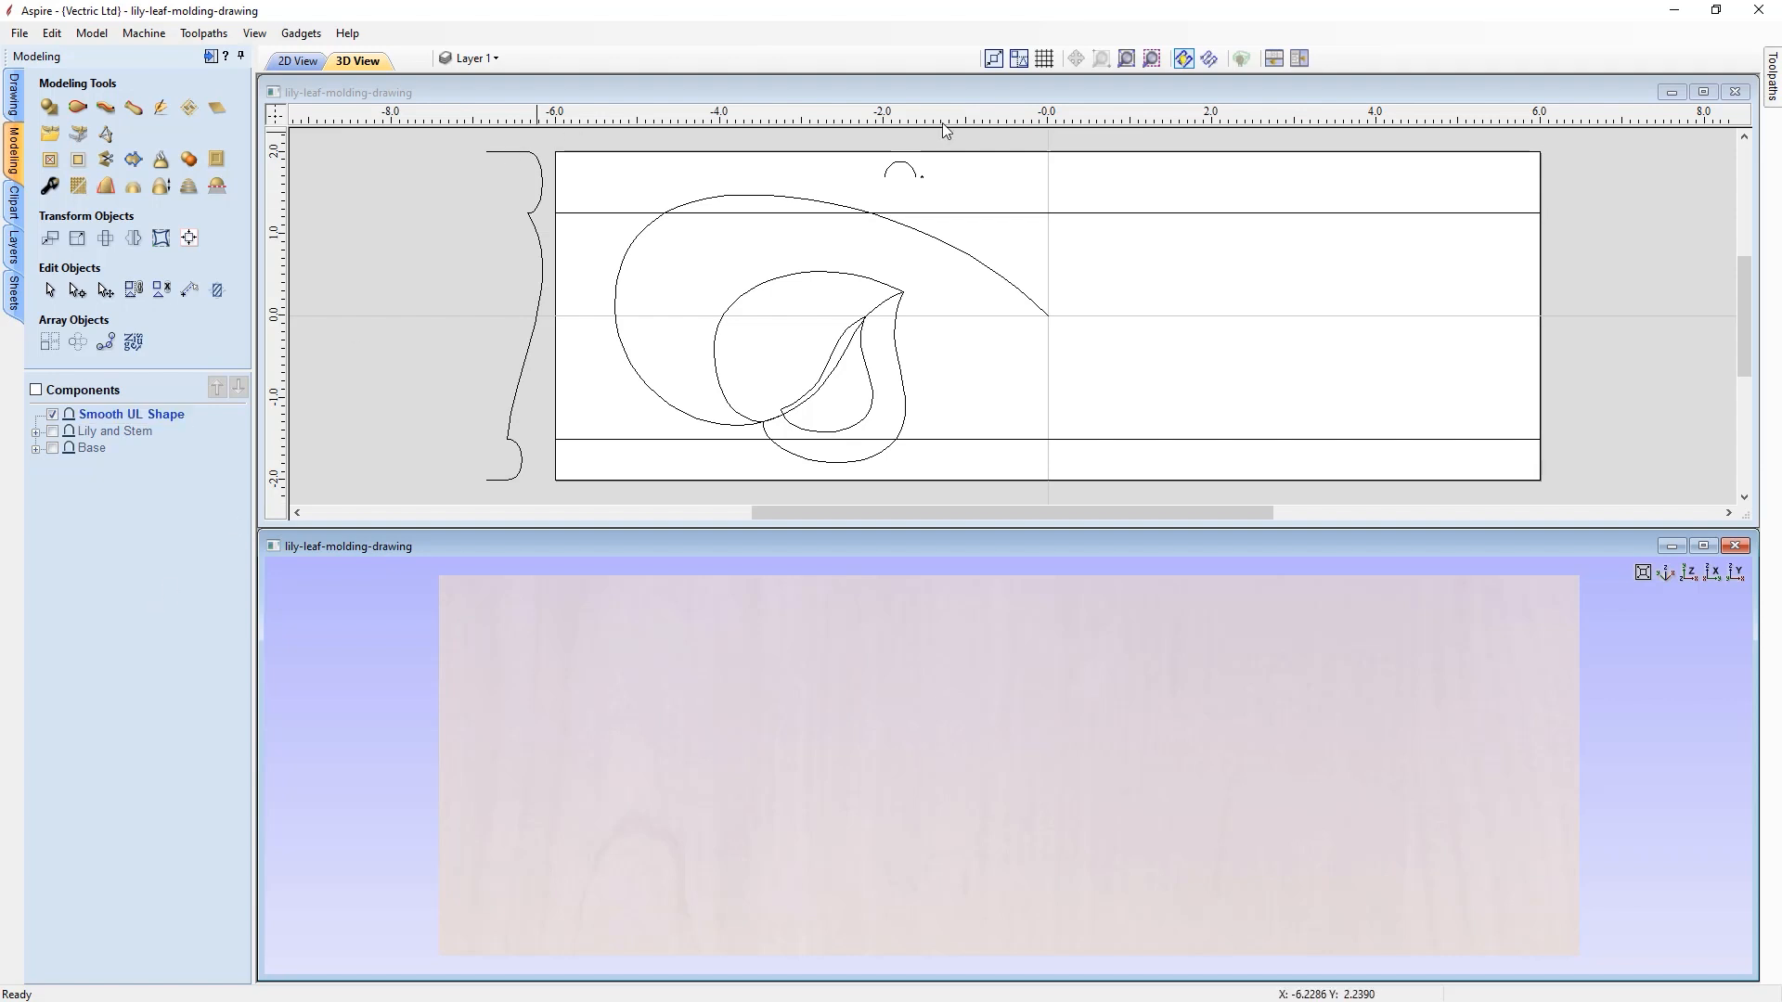
- Maximize the 2D view and fit the whole job in it
left_click(1703, 92)
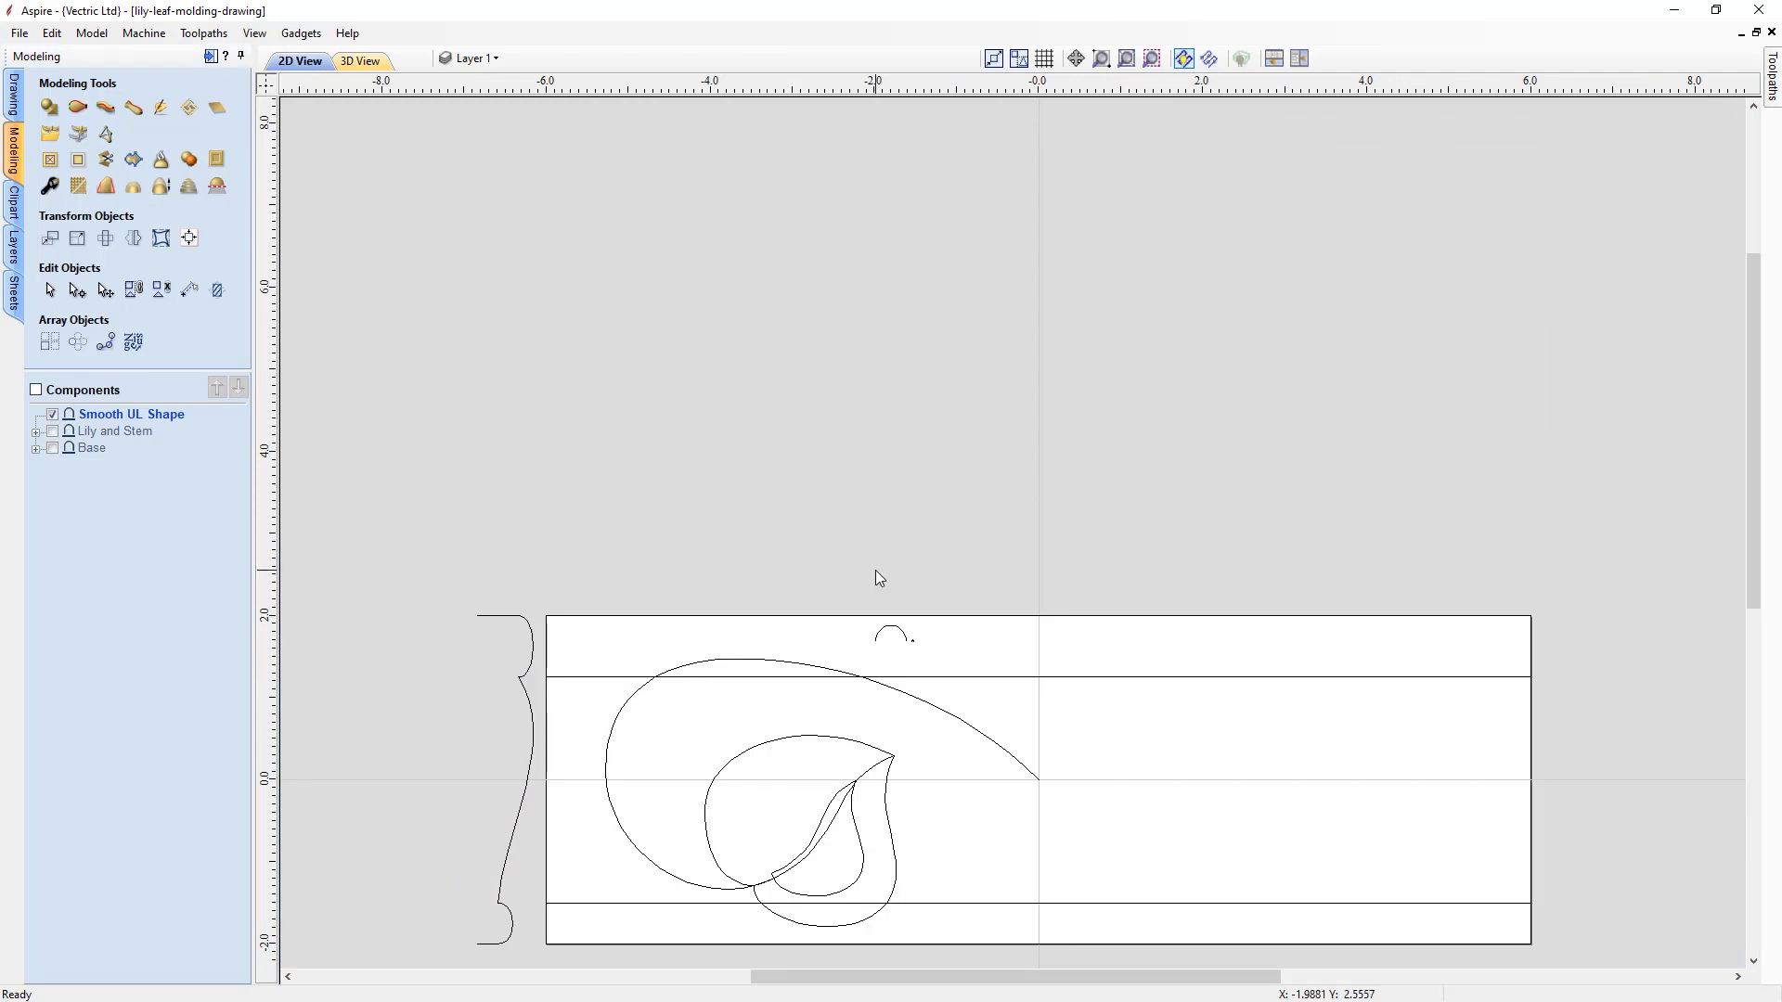
left_click(1127, 59)
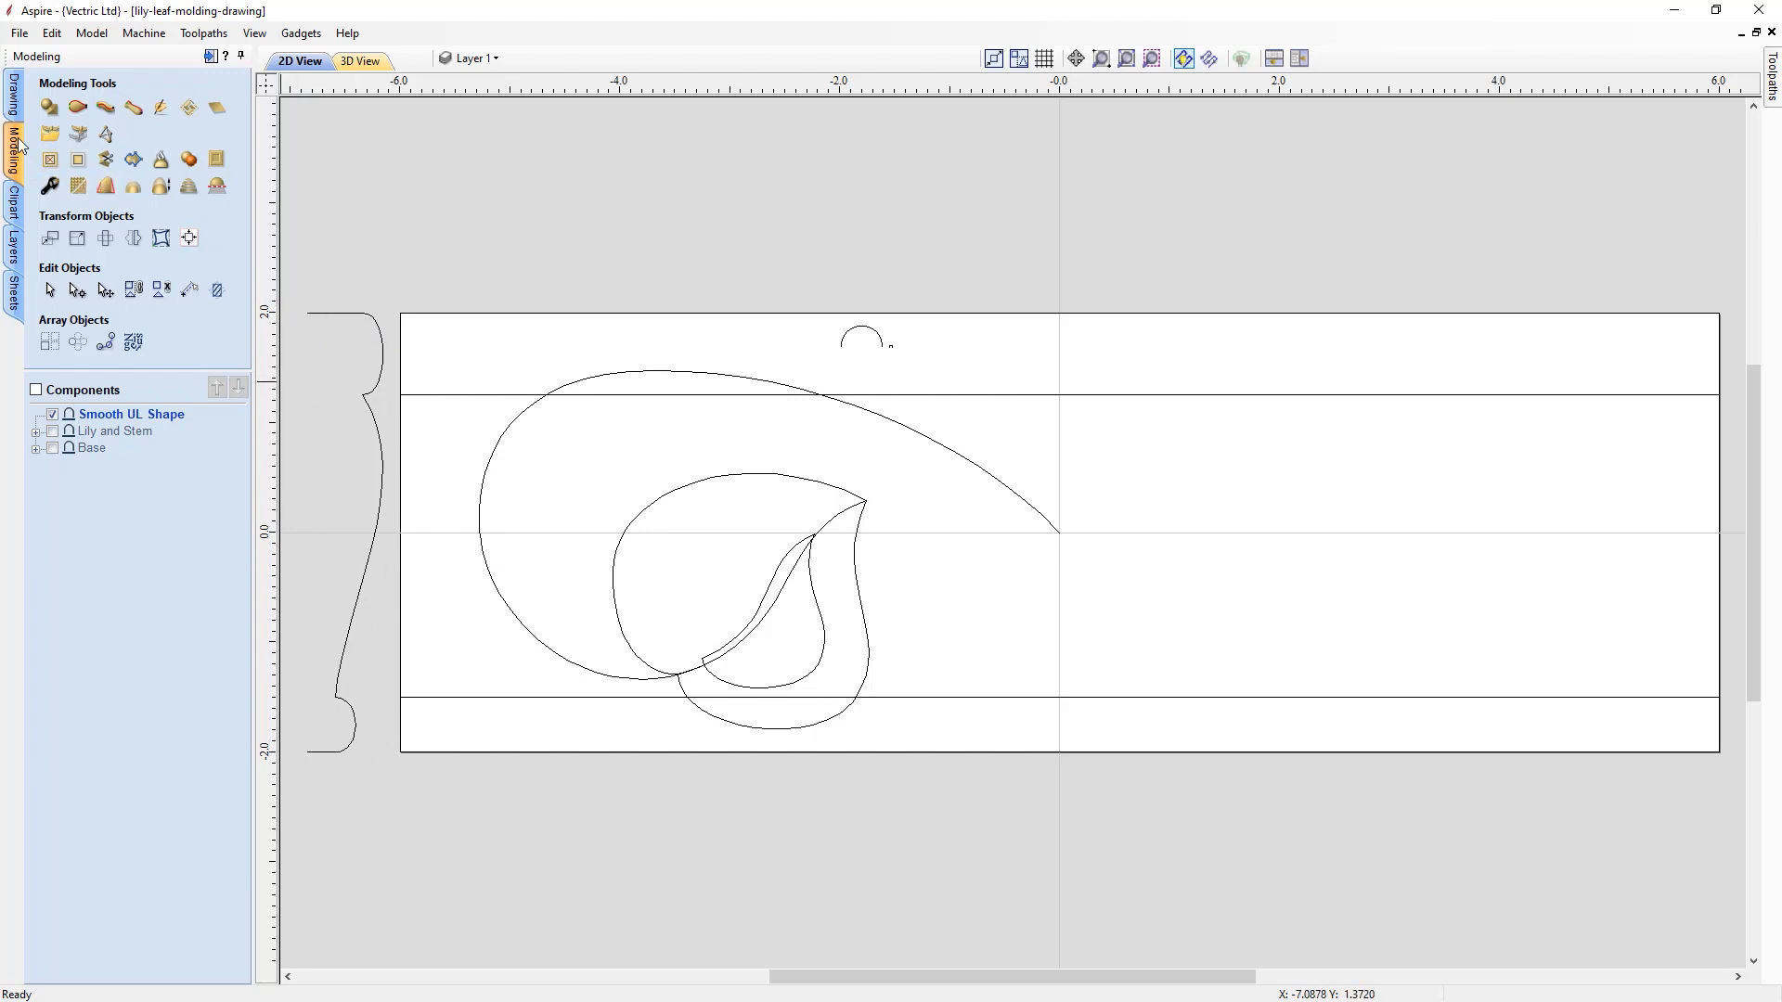
- Draw an open four-point polyline beside the job, tracing the molding profile's flat end segments and joining its upper and lower shoulders directly
left_click(13, 93)
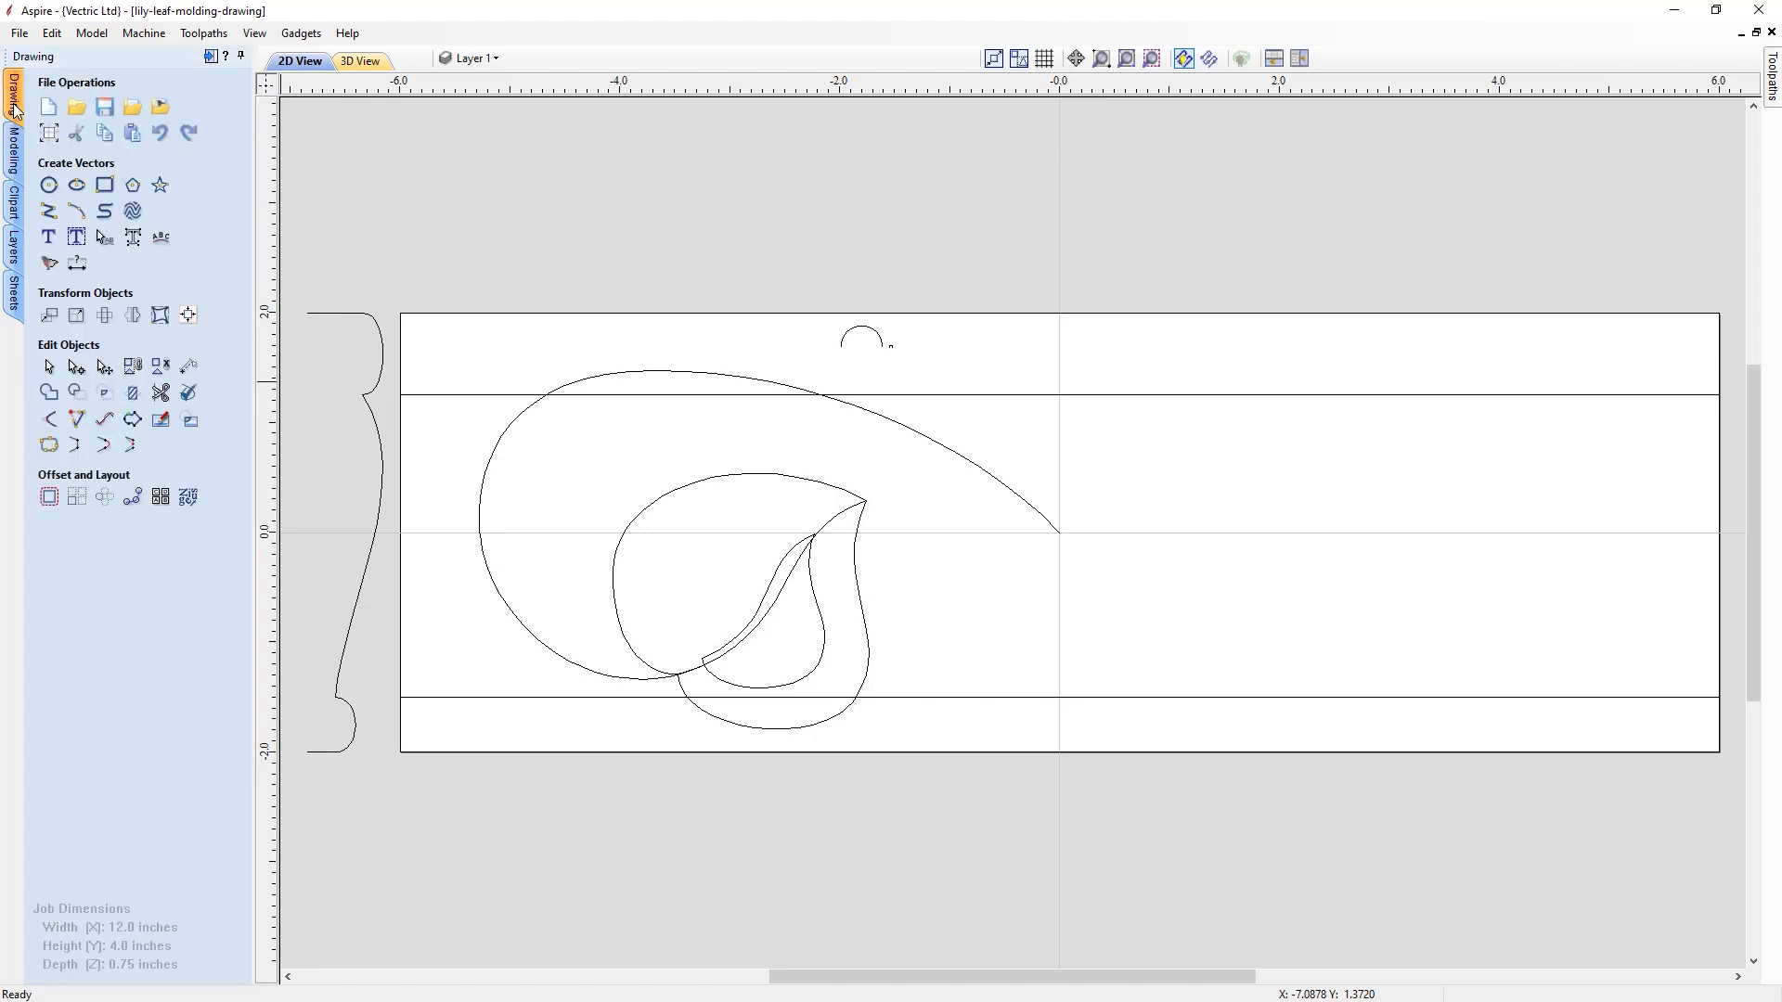
left_click(46, 215)
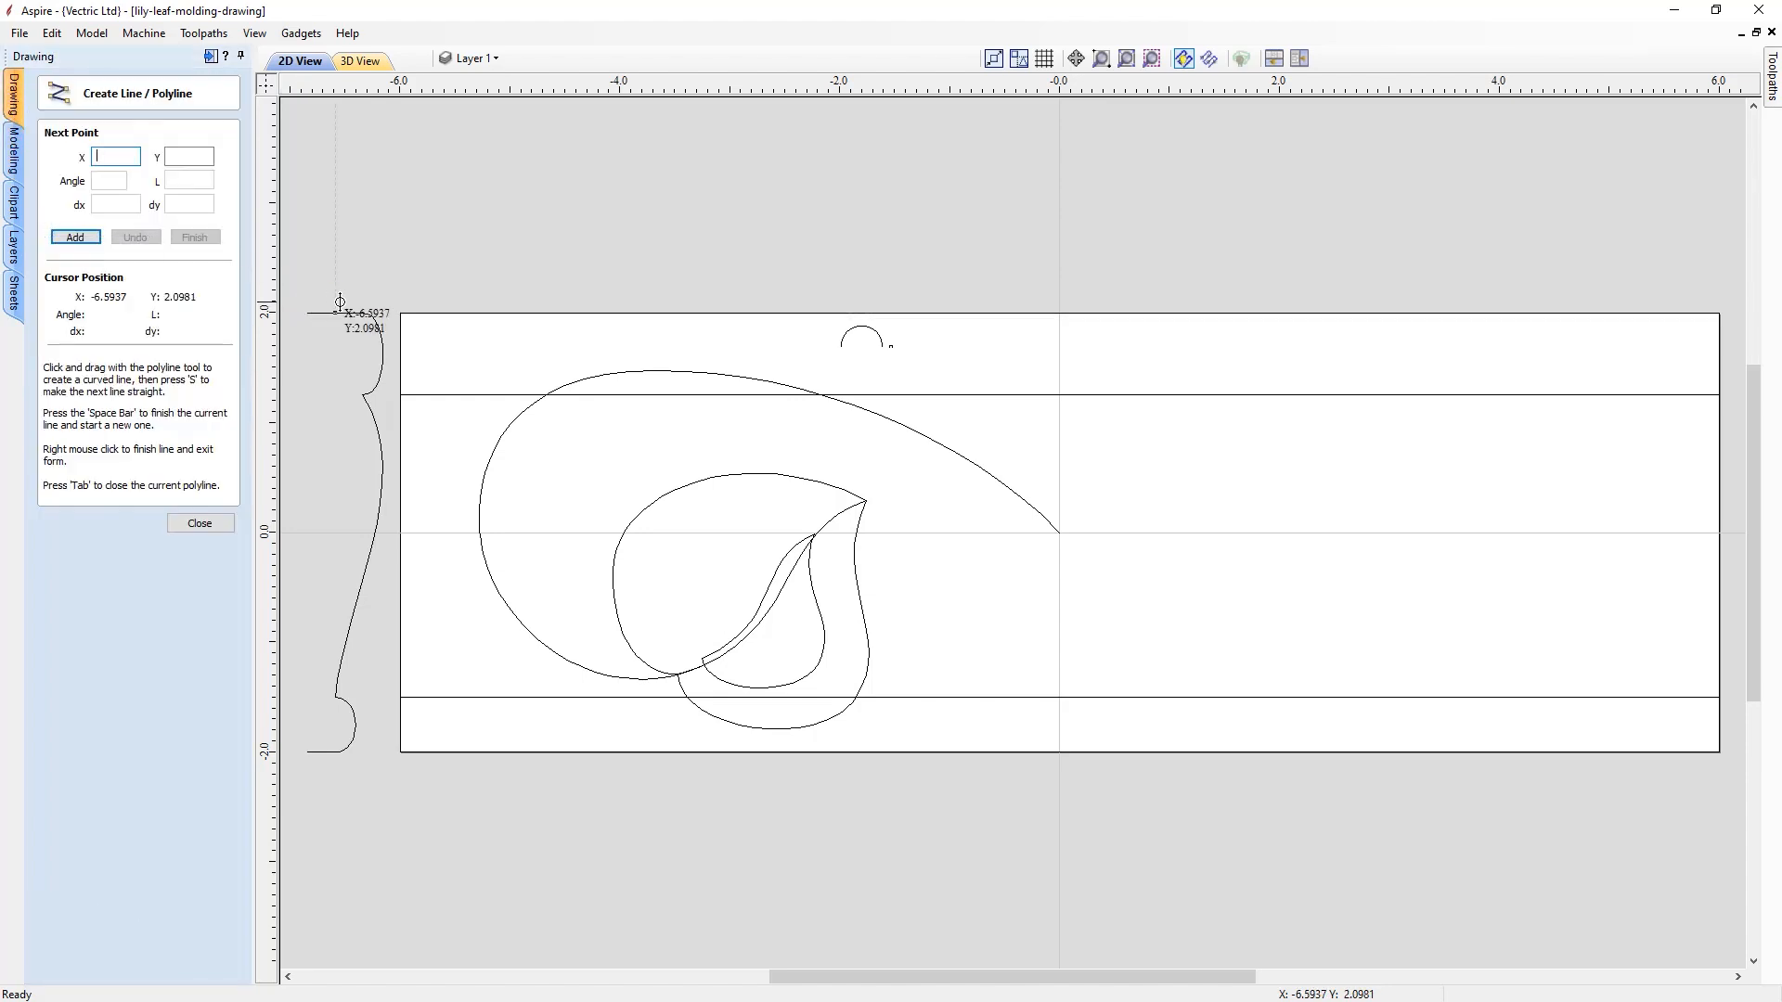
left_click(306, 313)
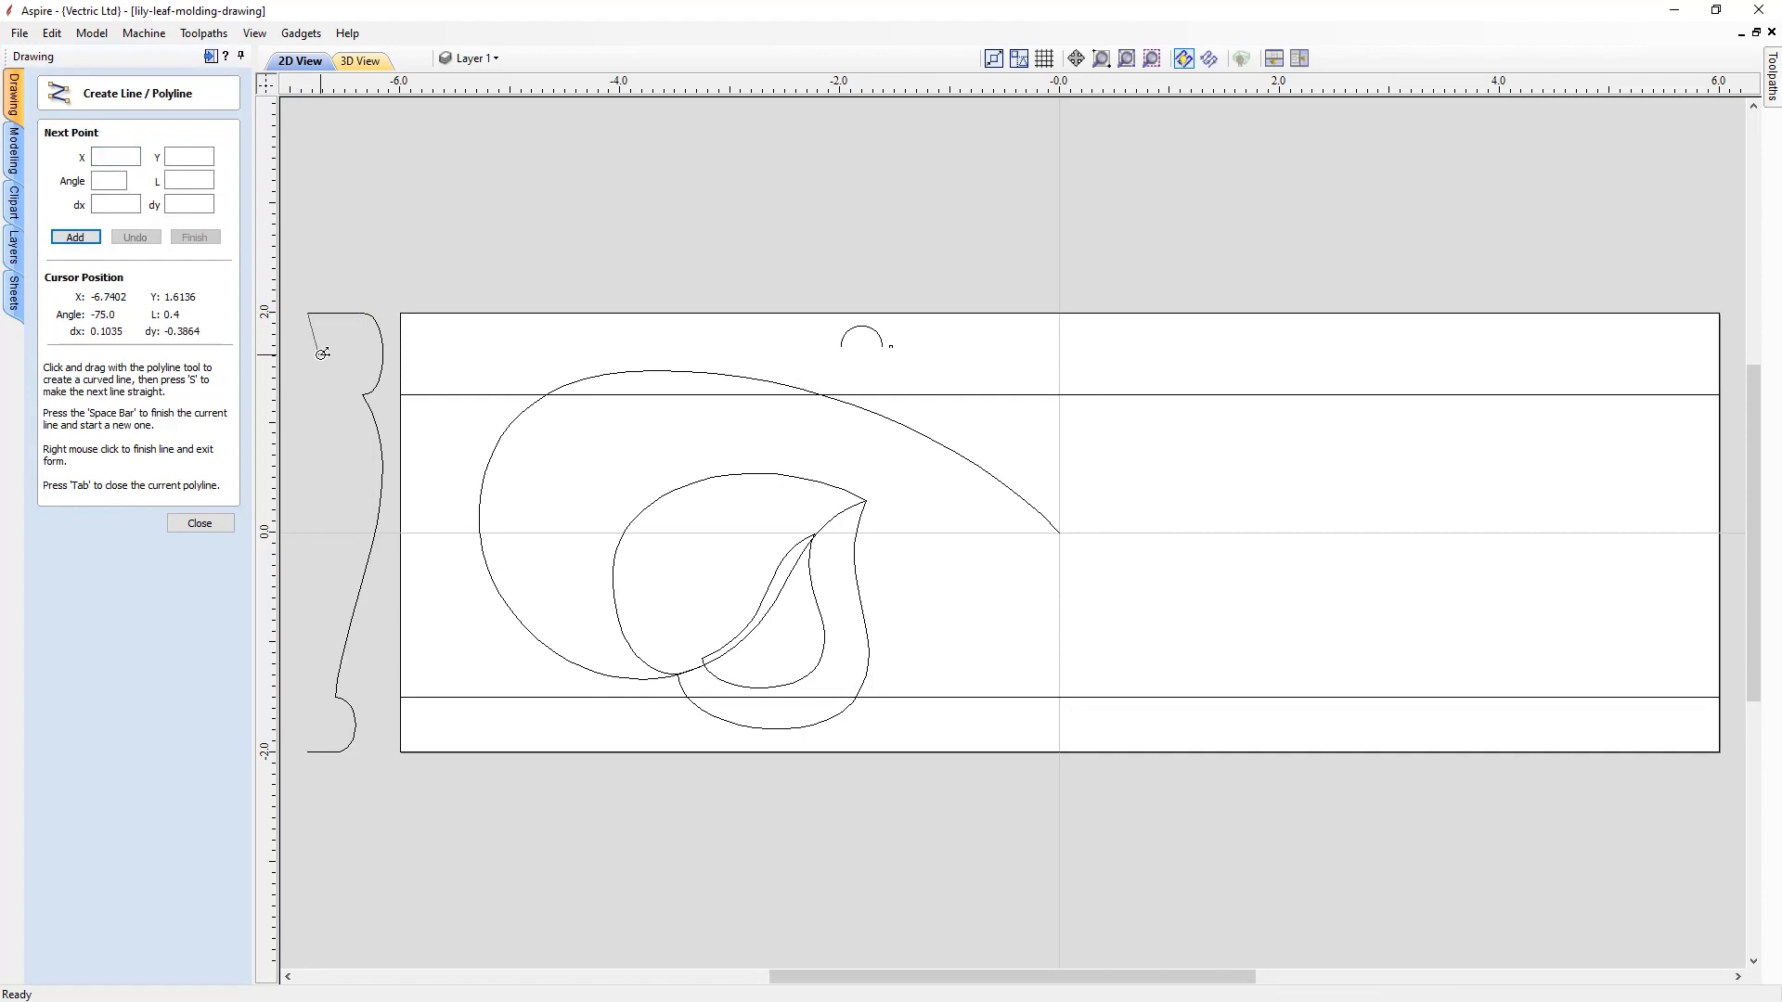
left_click(364, 313)
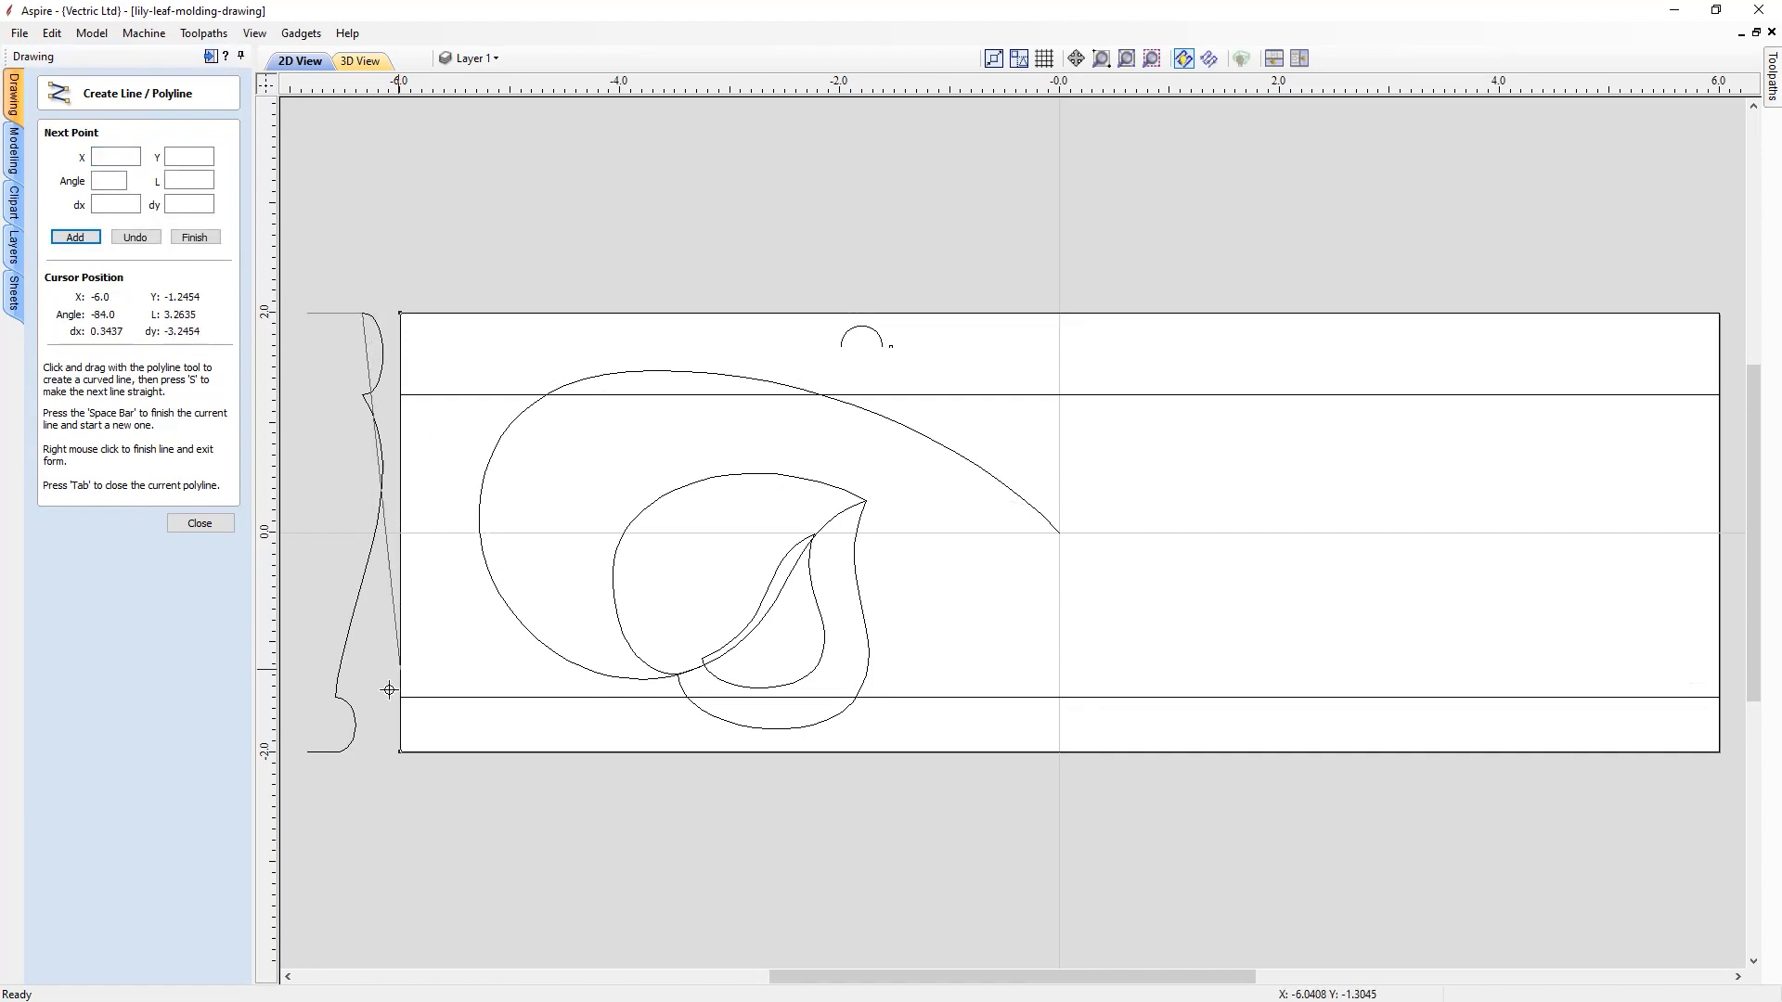
left_click(339, 752)
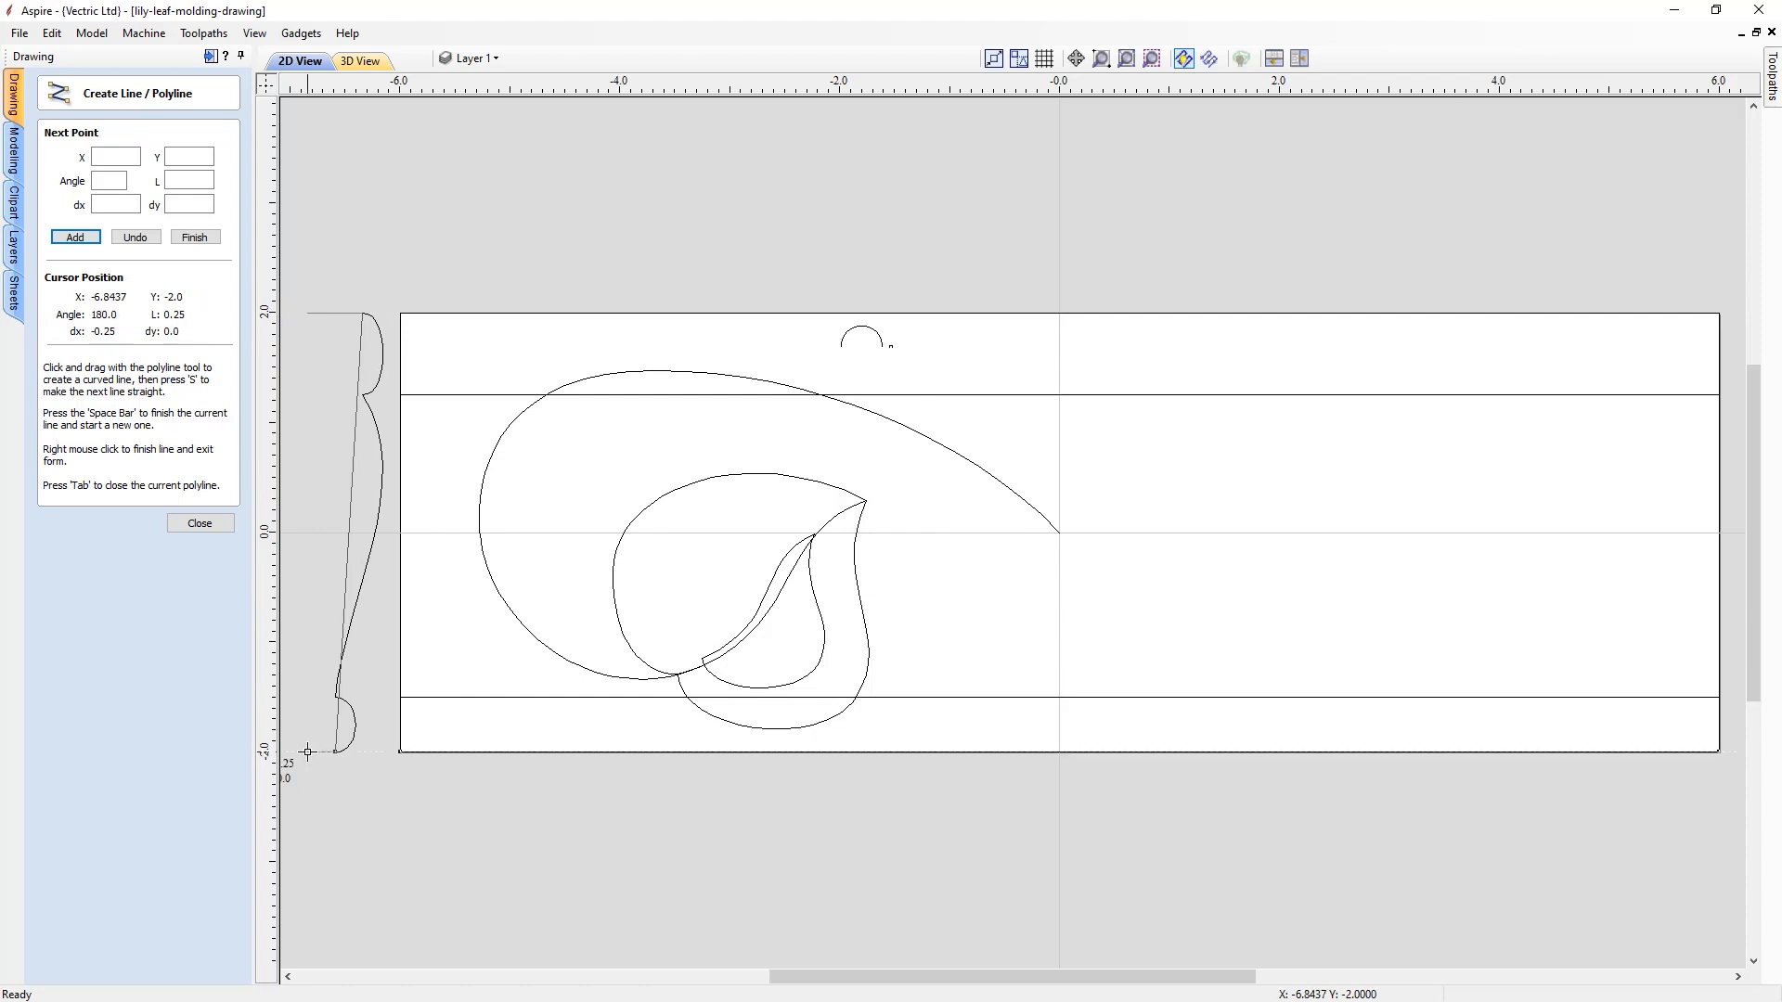
left_click(308, 752)
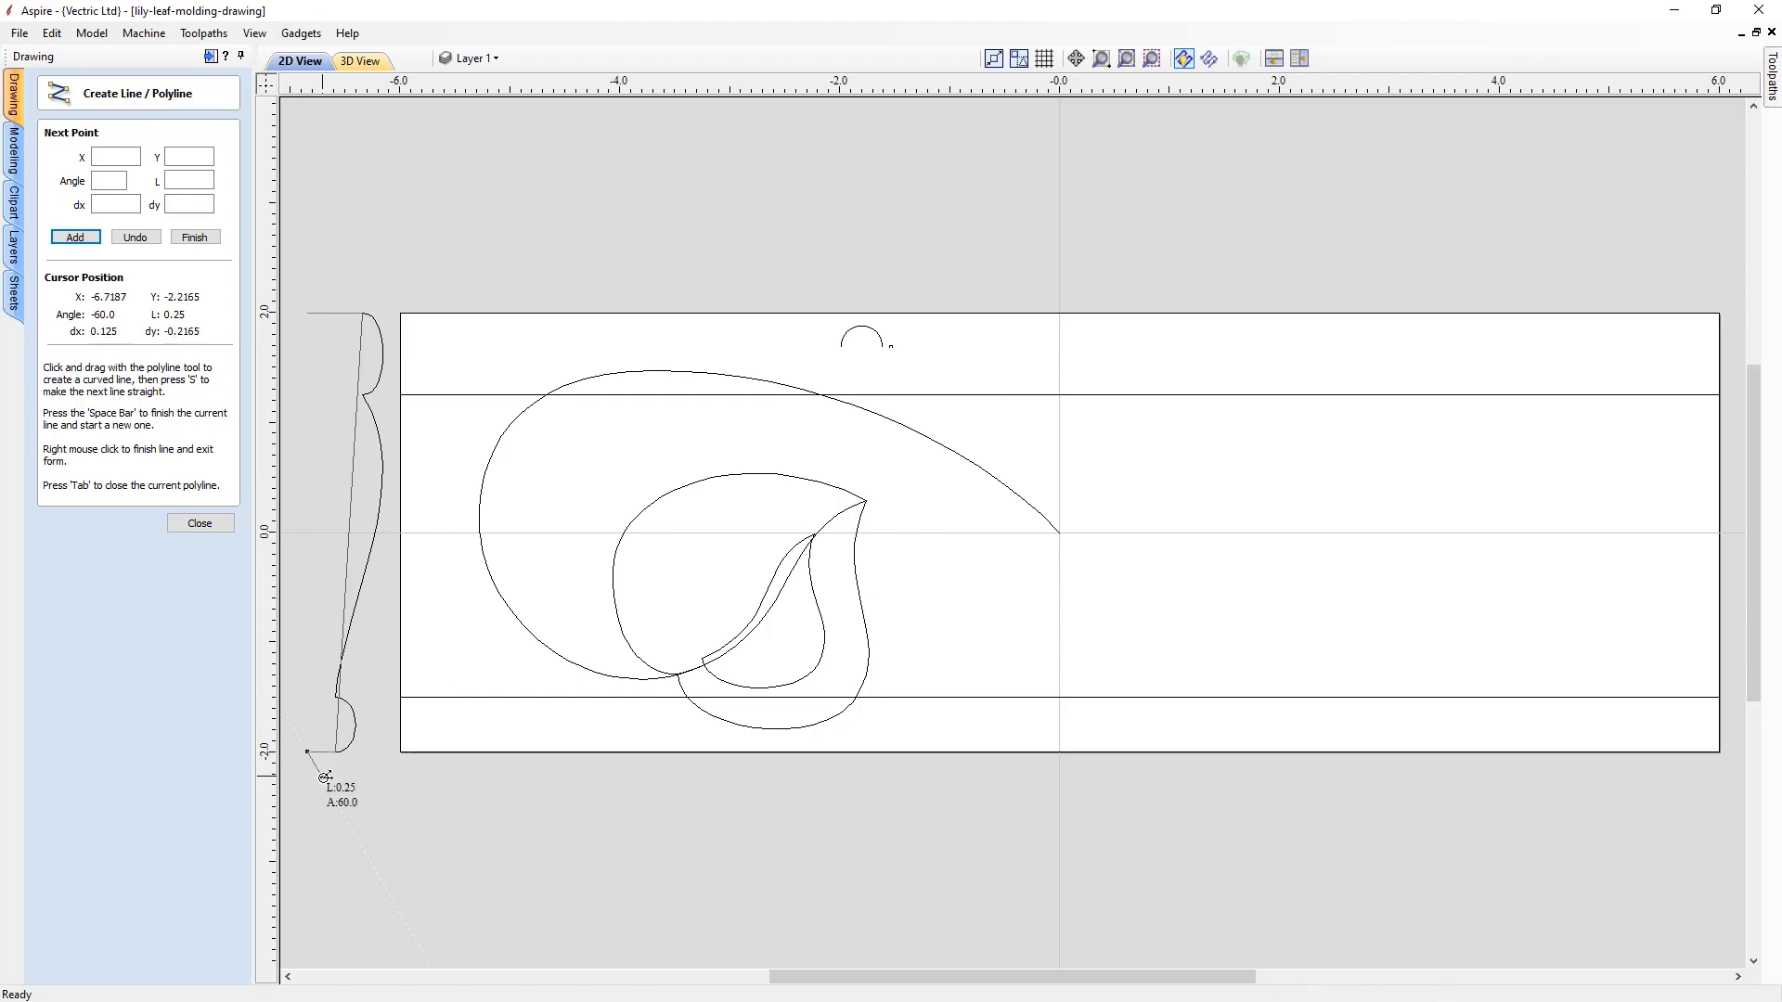
right_click(330, 787)
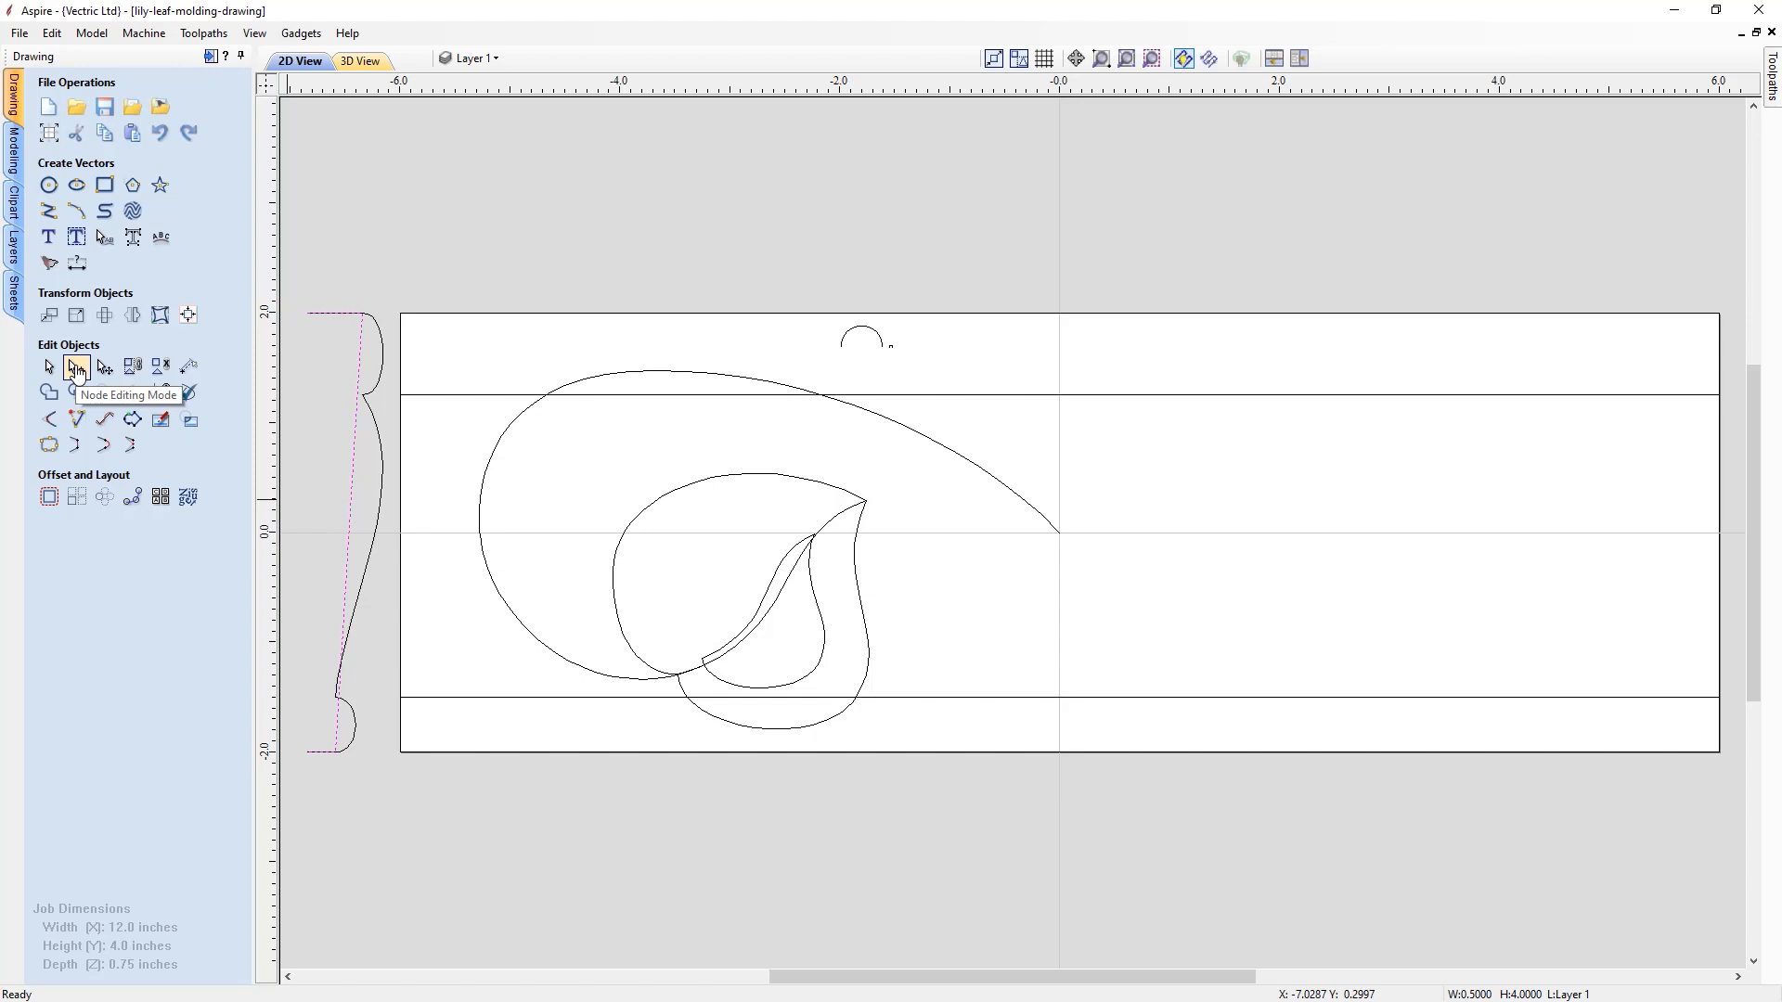
- Convert the polyline's long span to a Bezier curve and pull both handles outward to bulge it past the profile
key("n")
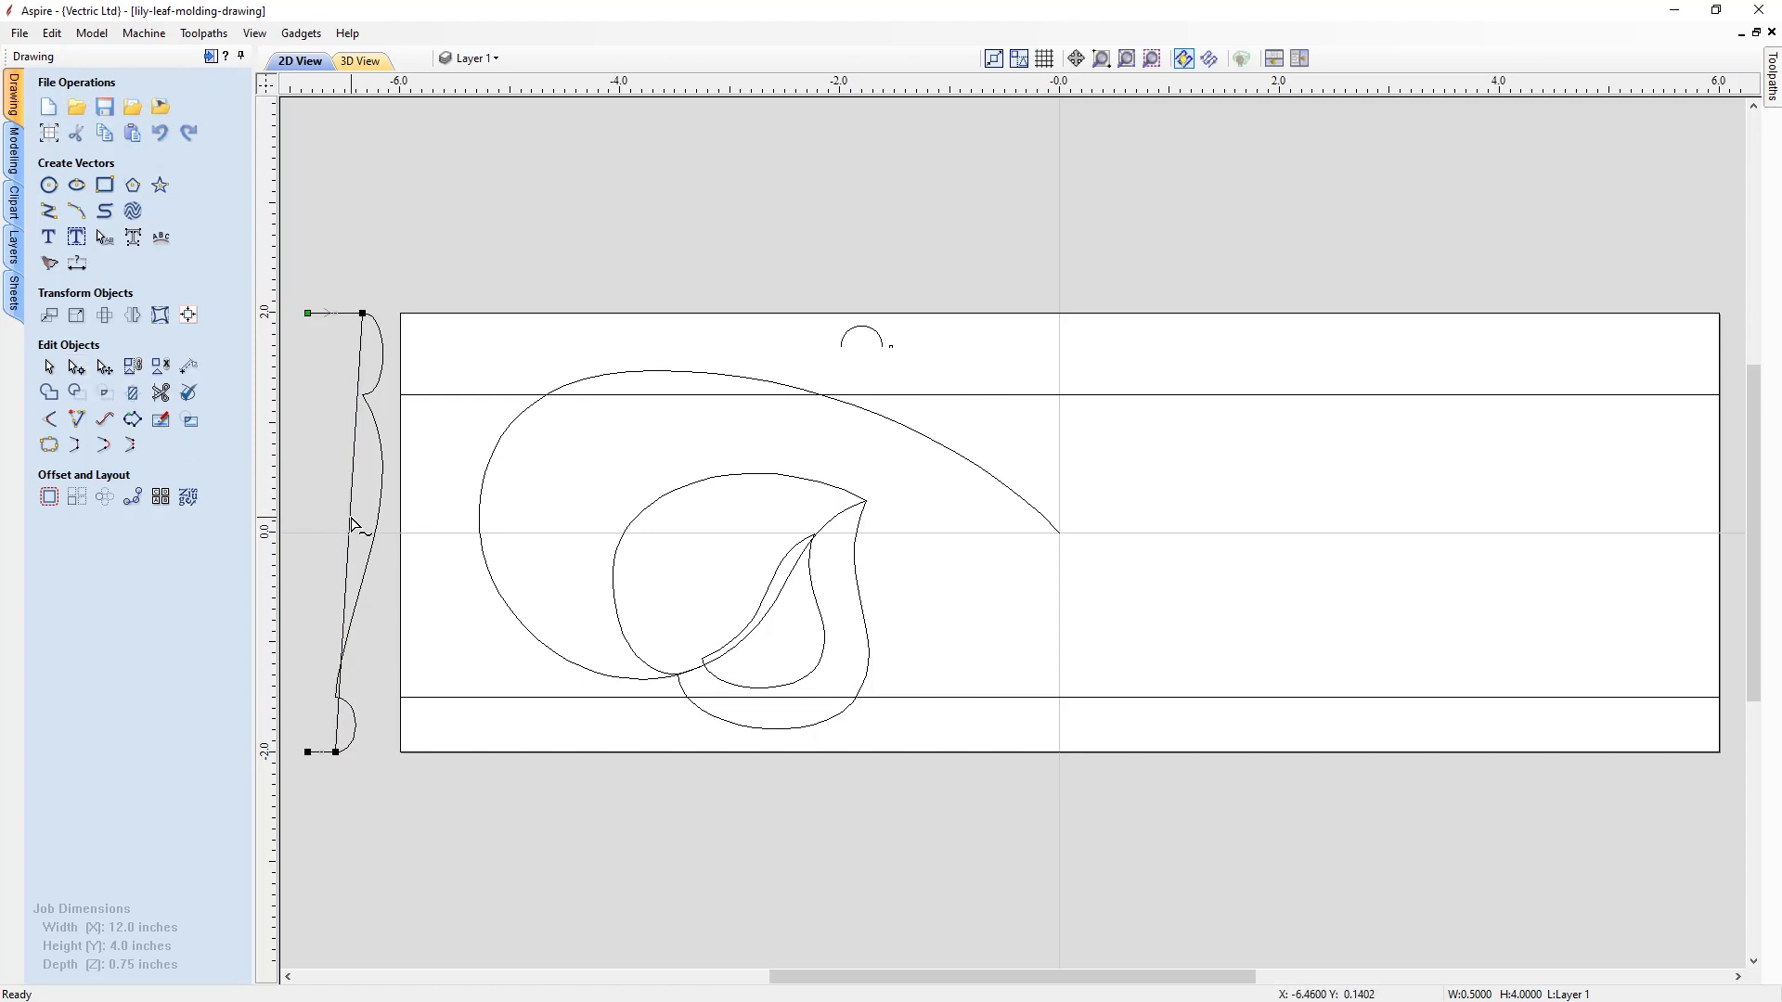
right_click(352, 525)
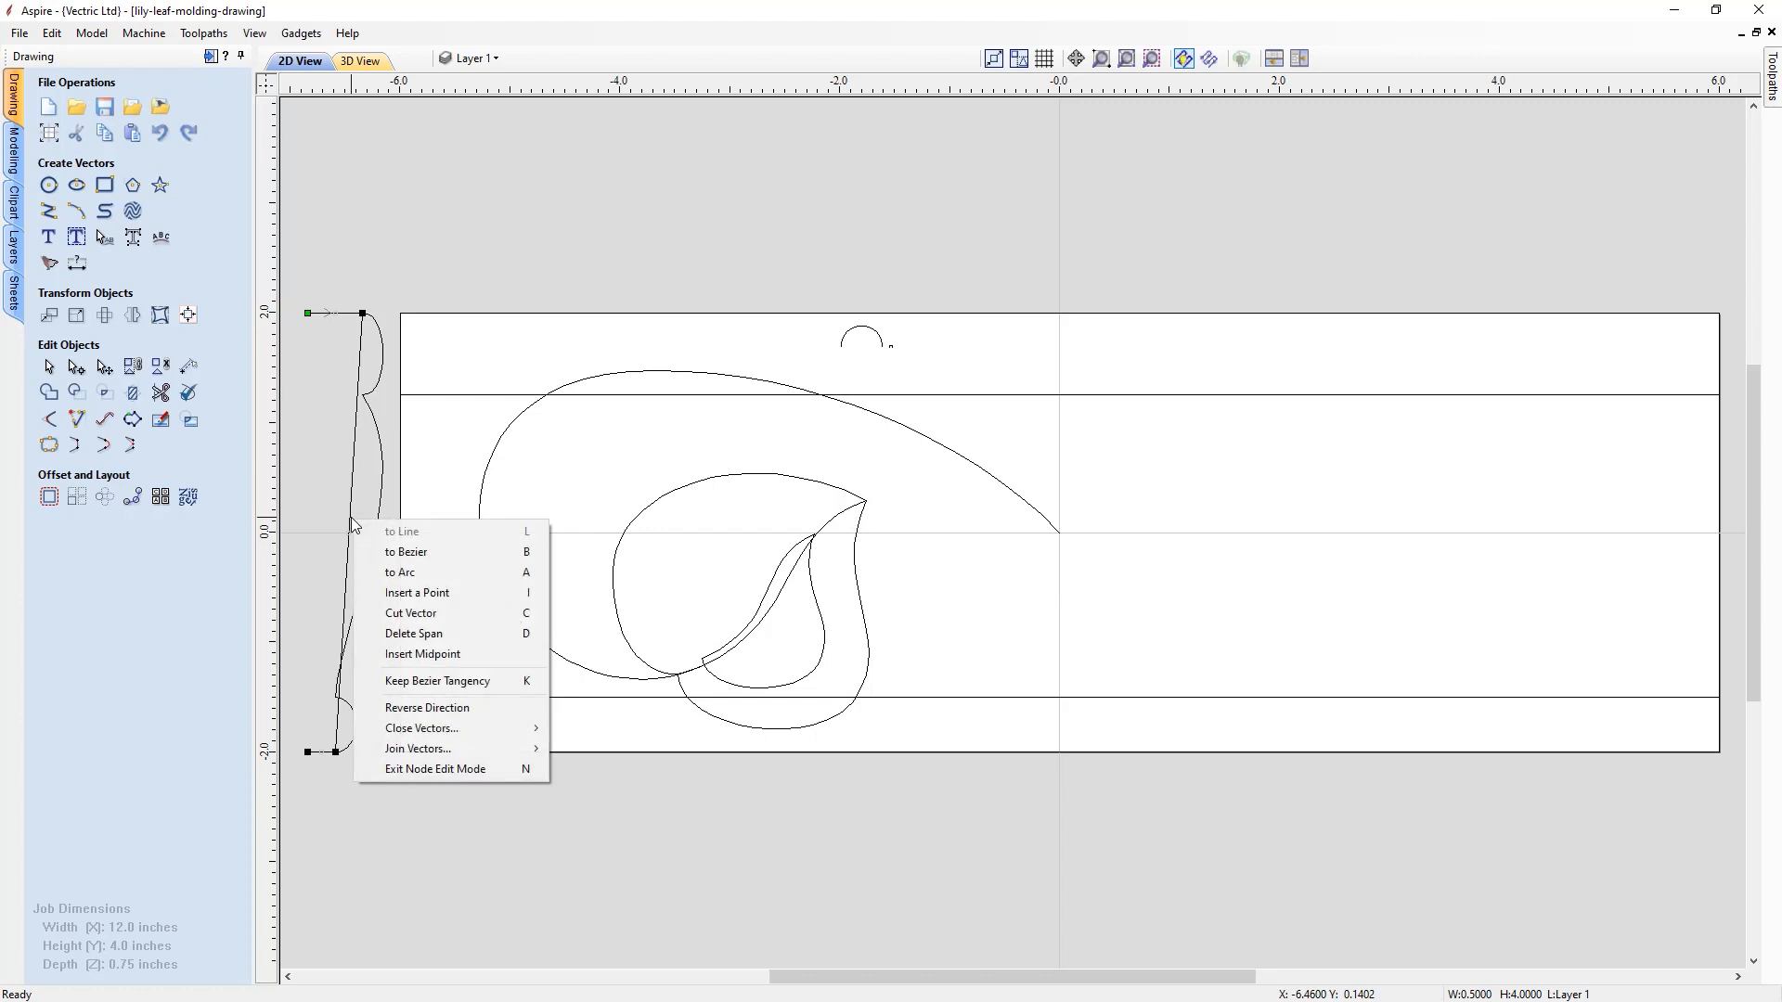
left_click(405, 554)
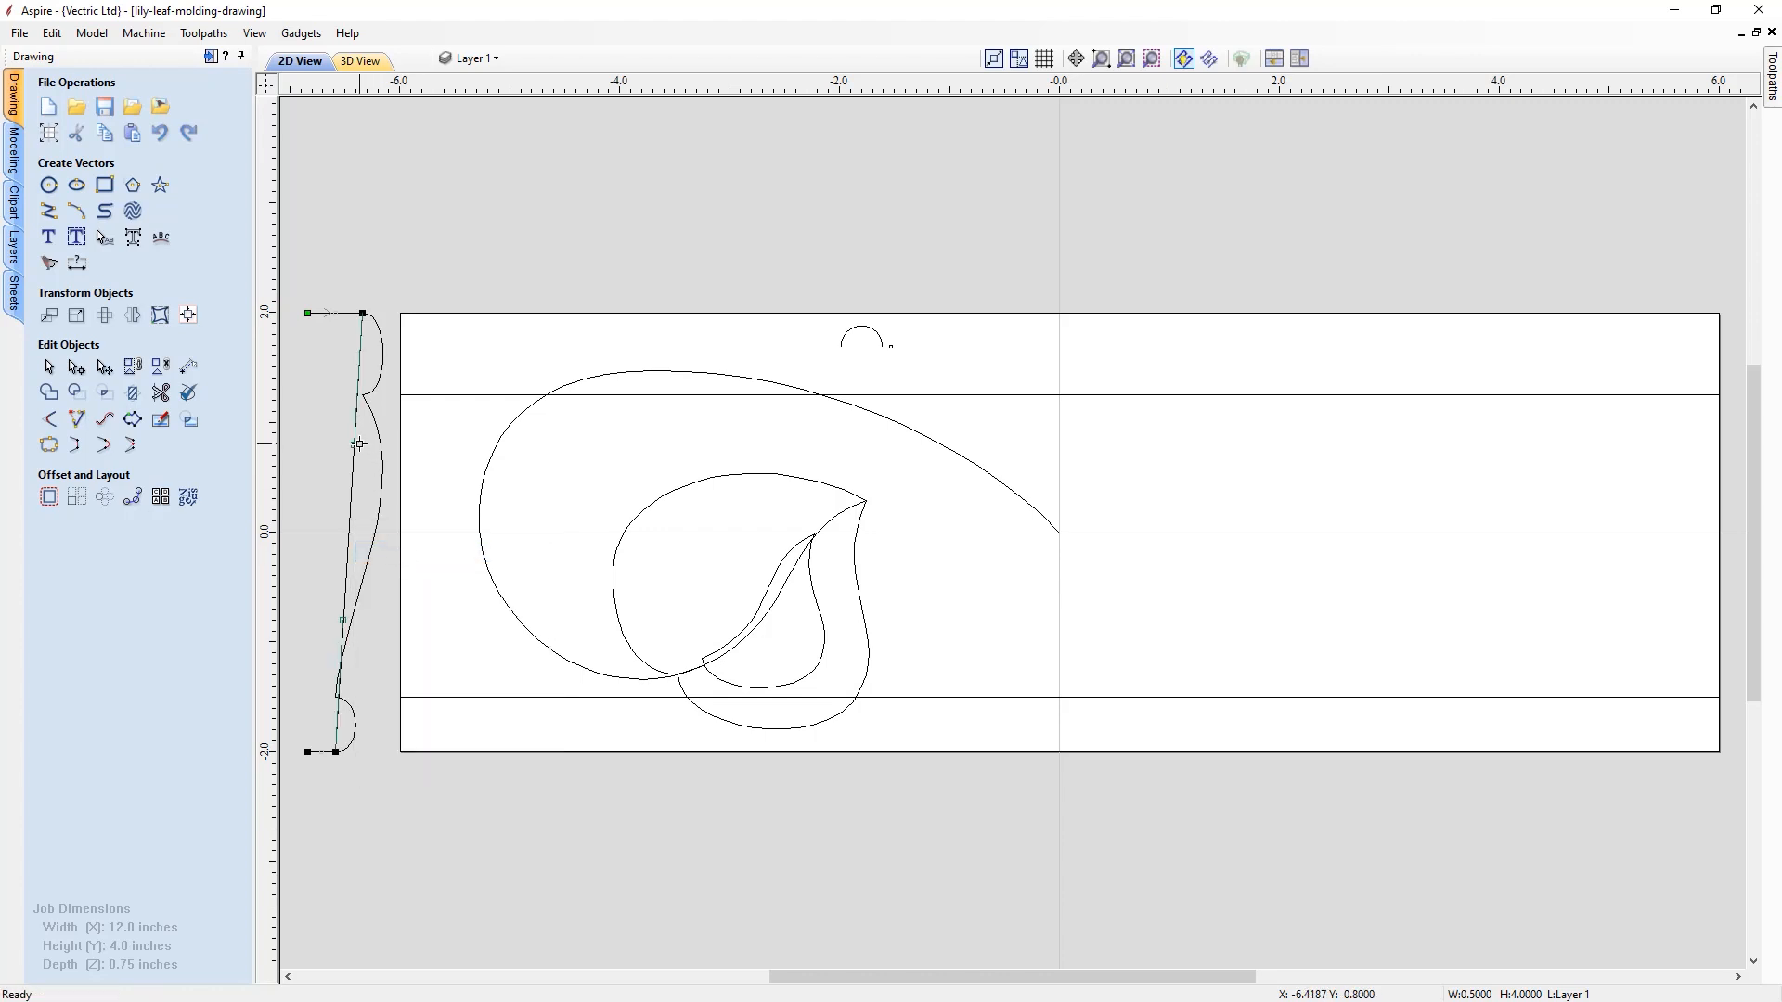
left_click_drag(356, 443, 427, 316)
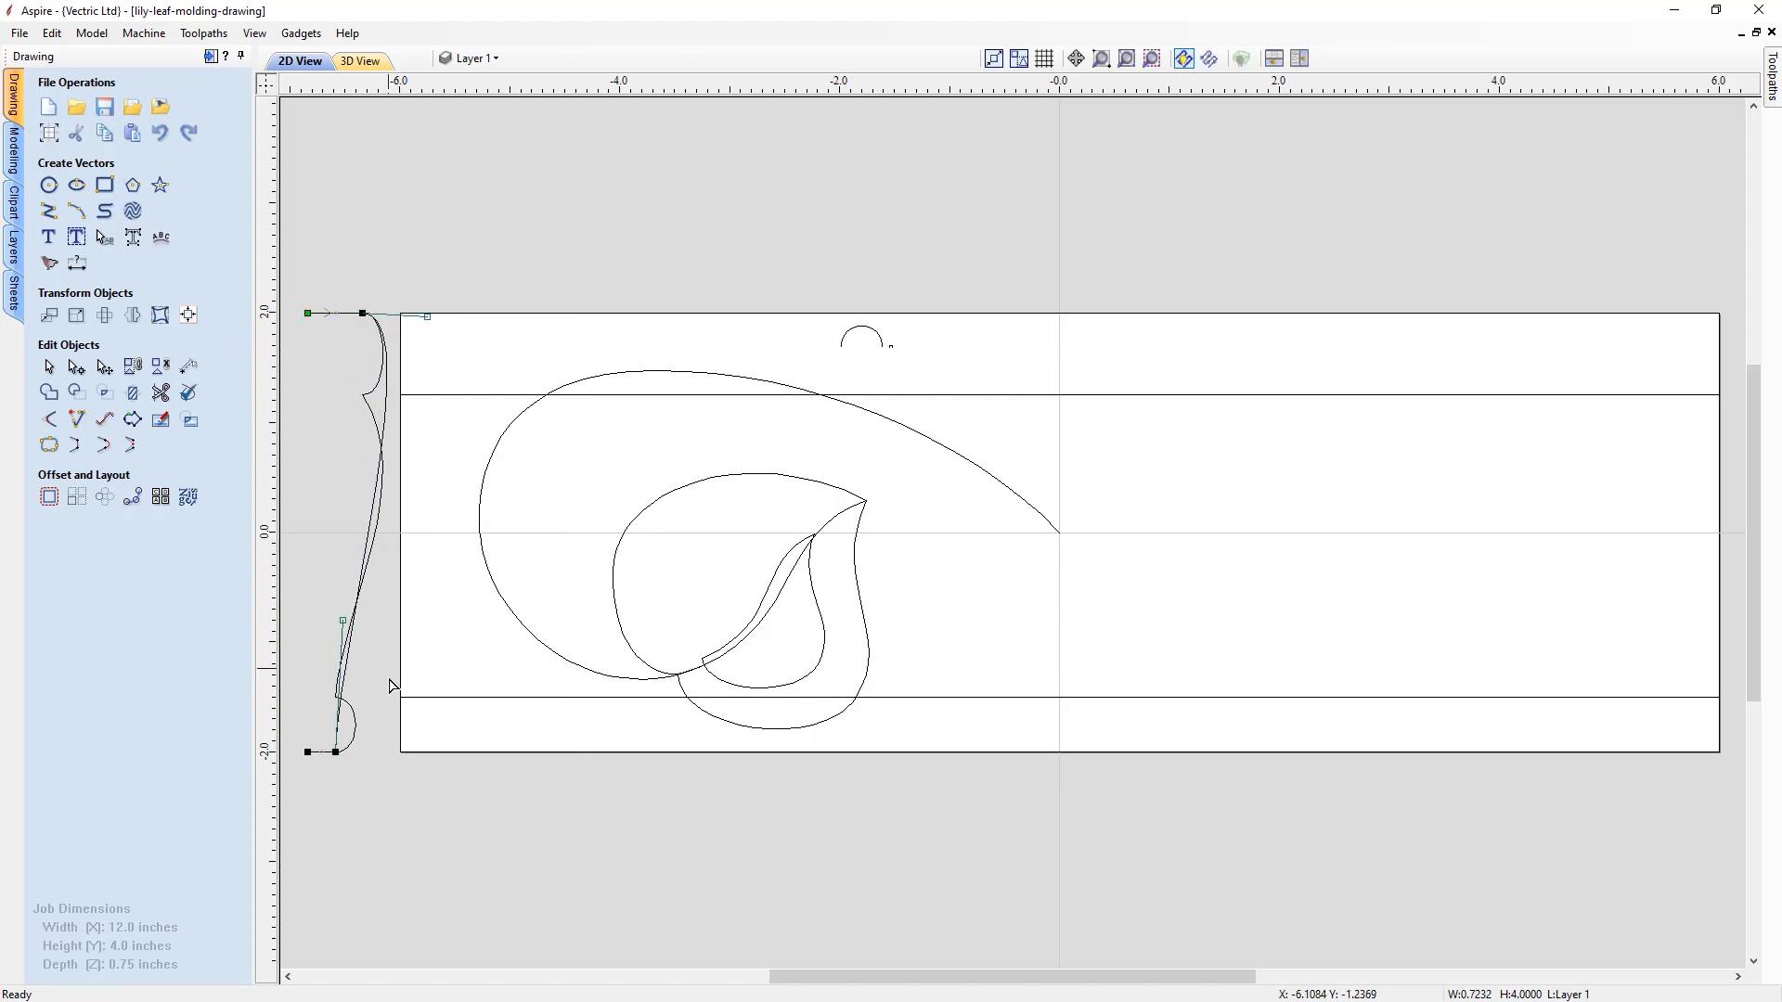
left_click_drag(343, 621, 402, 759)
- Extend the Bezier's lower handle horizontally along the job's lower edge to about X -5.92, Y -2.0
scroll(334, 759, "up", 6)
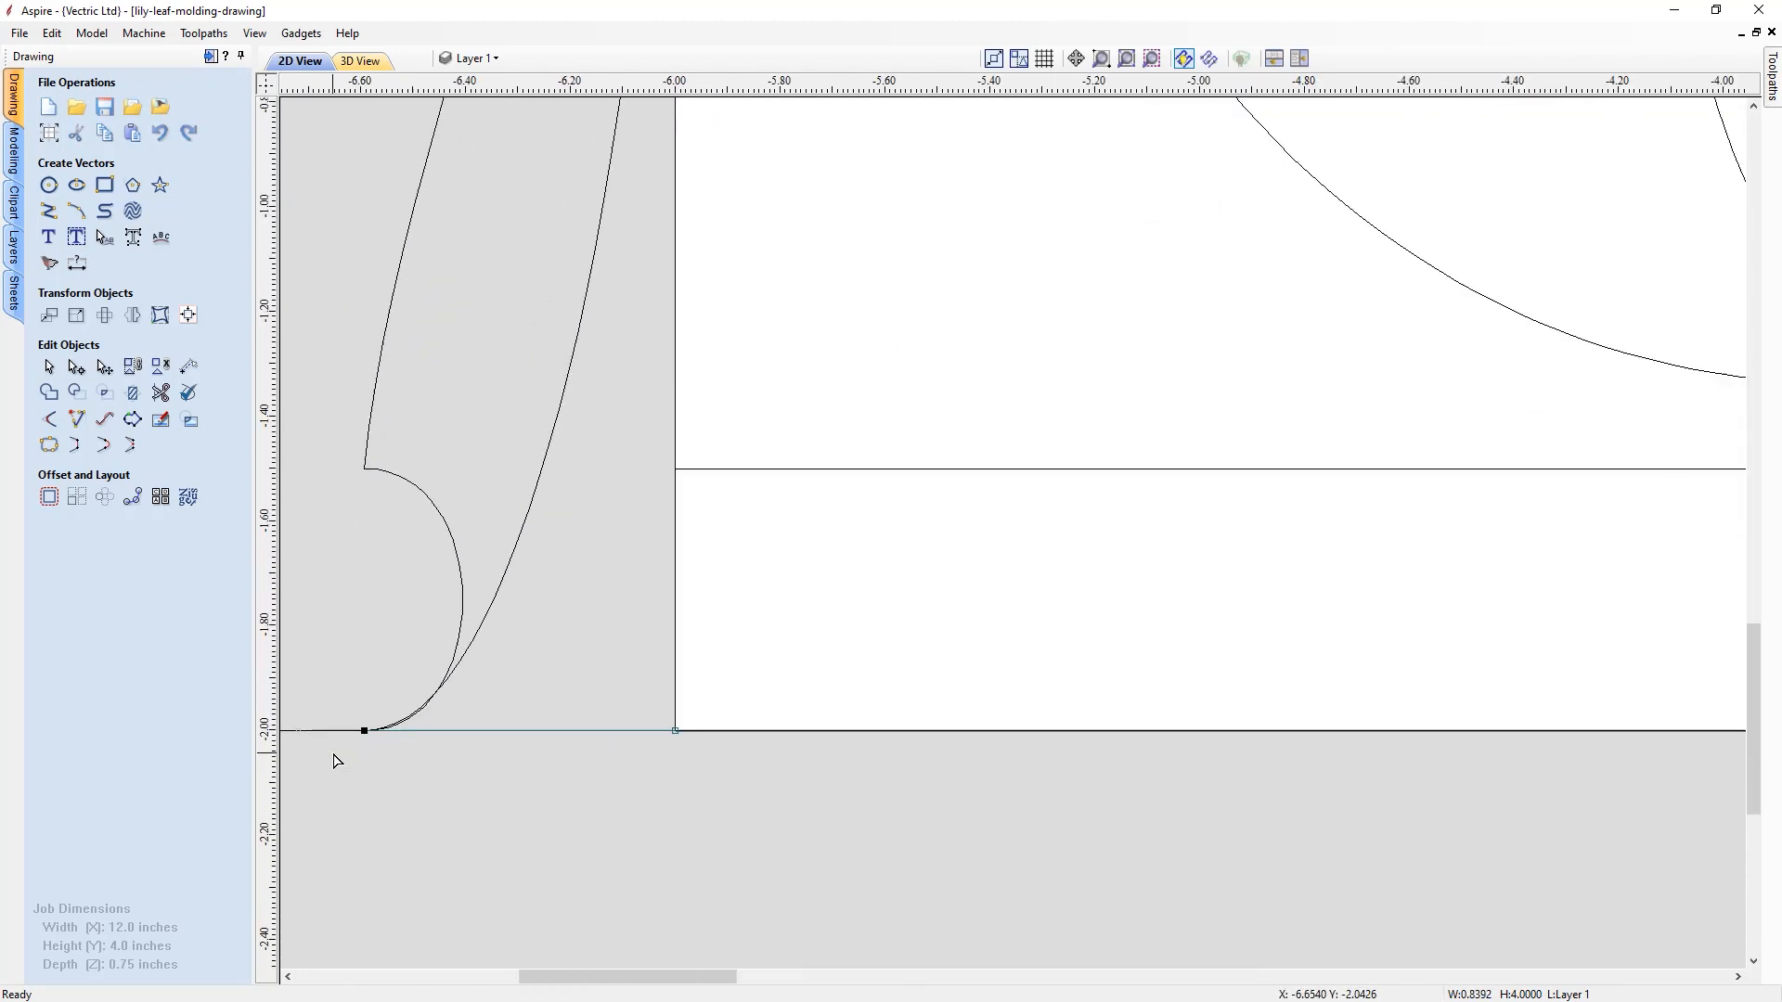
scroll(583, 730, "up", 1)
scroll(724, 744, "up", 2)
scroll(637, 748, "down", 2)
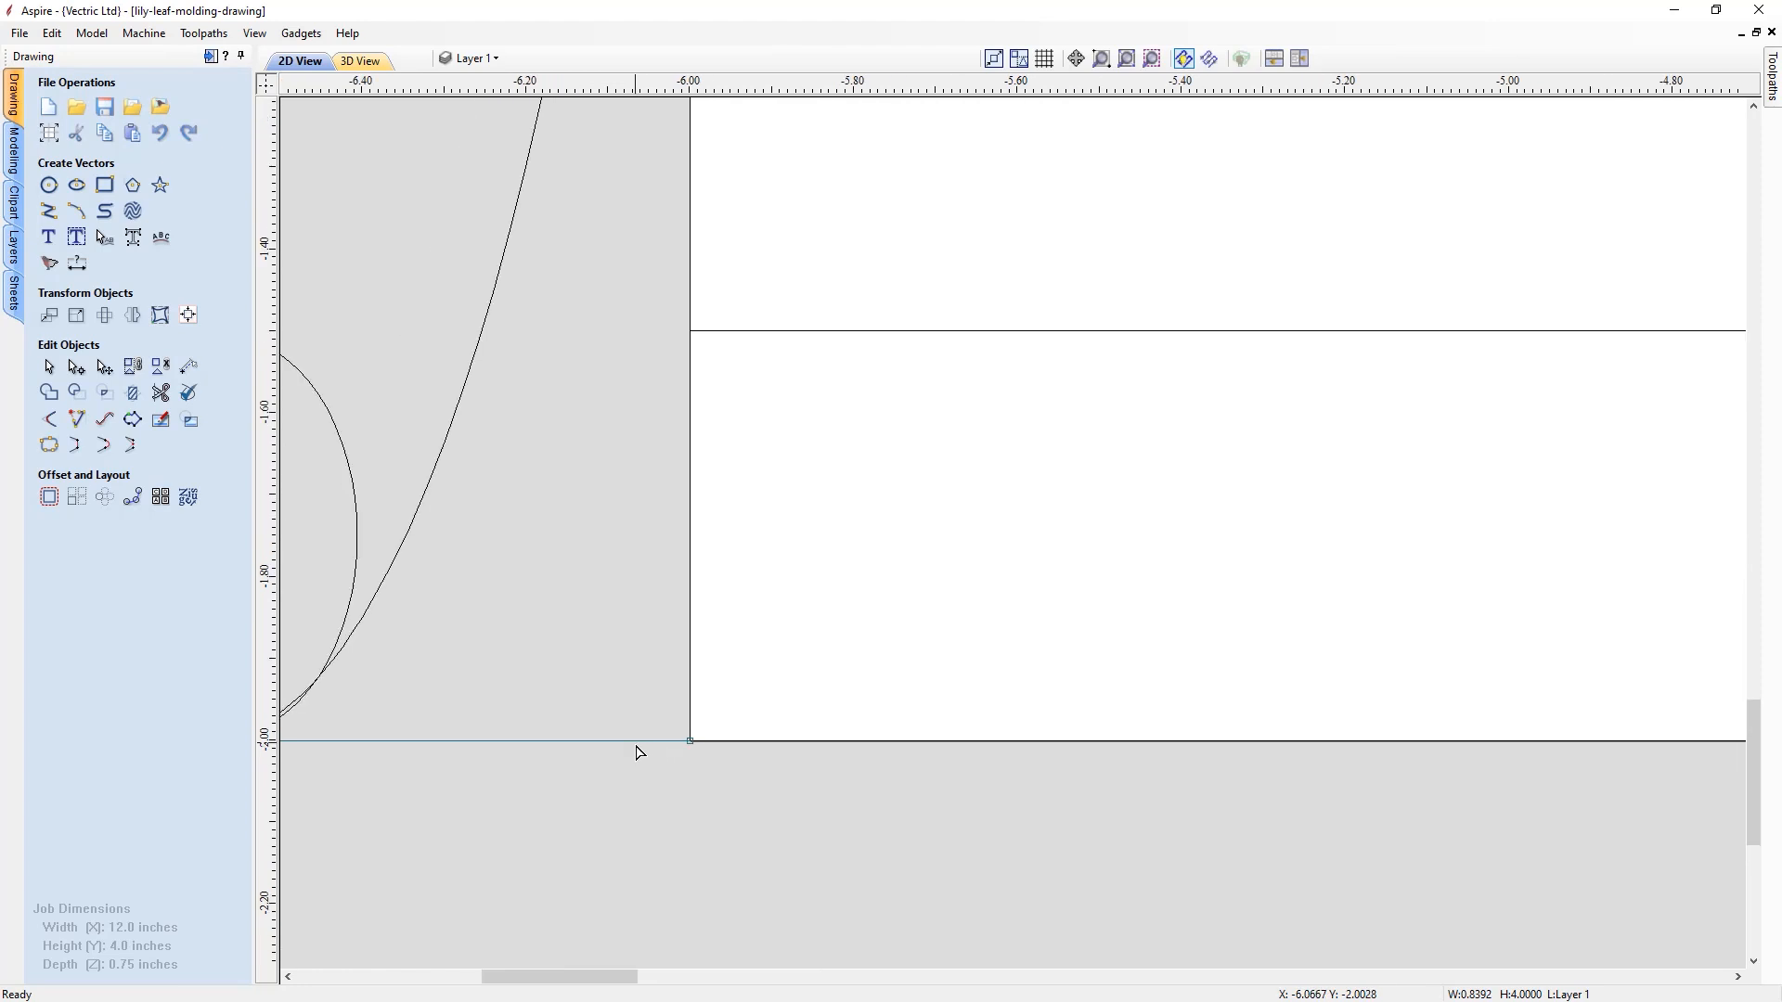
left_click_drag(604, 975, 582, 976)
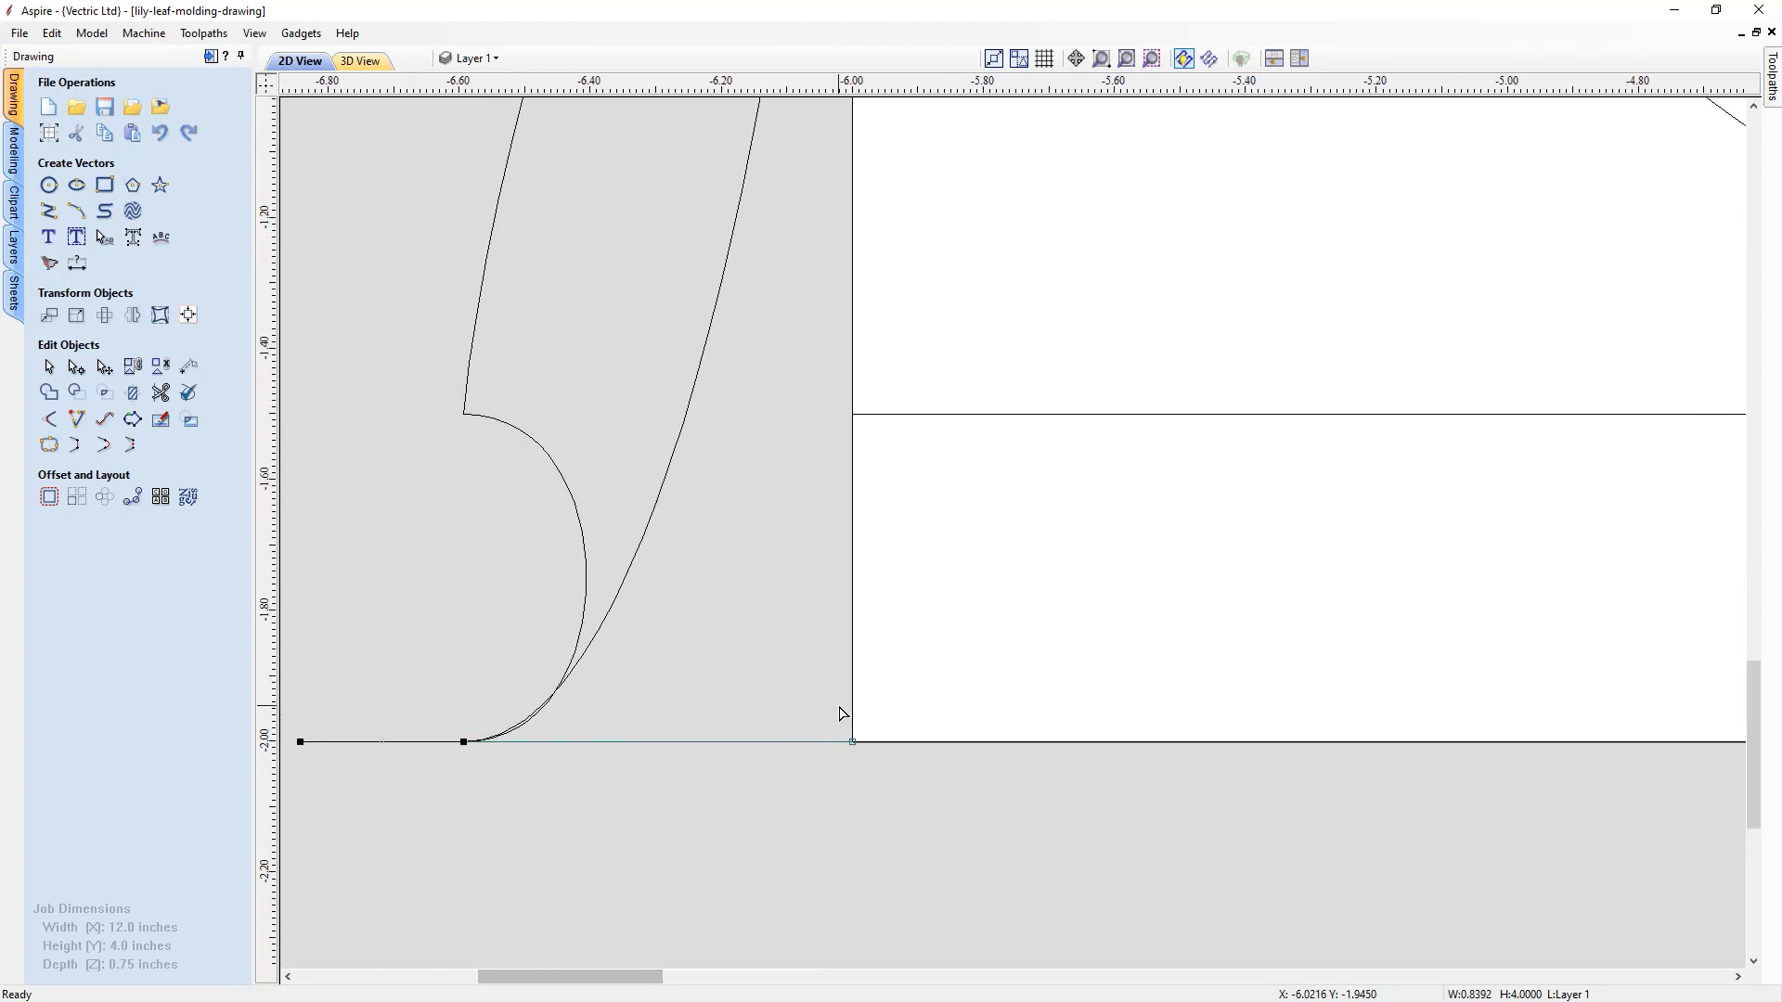
left_click_drag(857, 743, 904, 745)
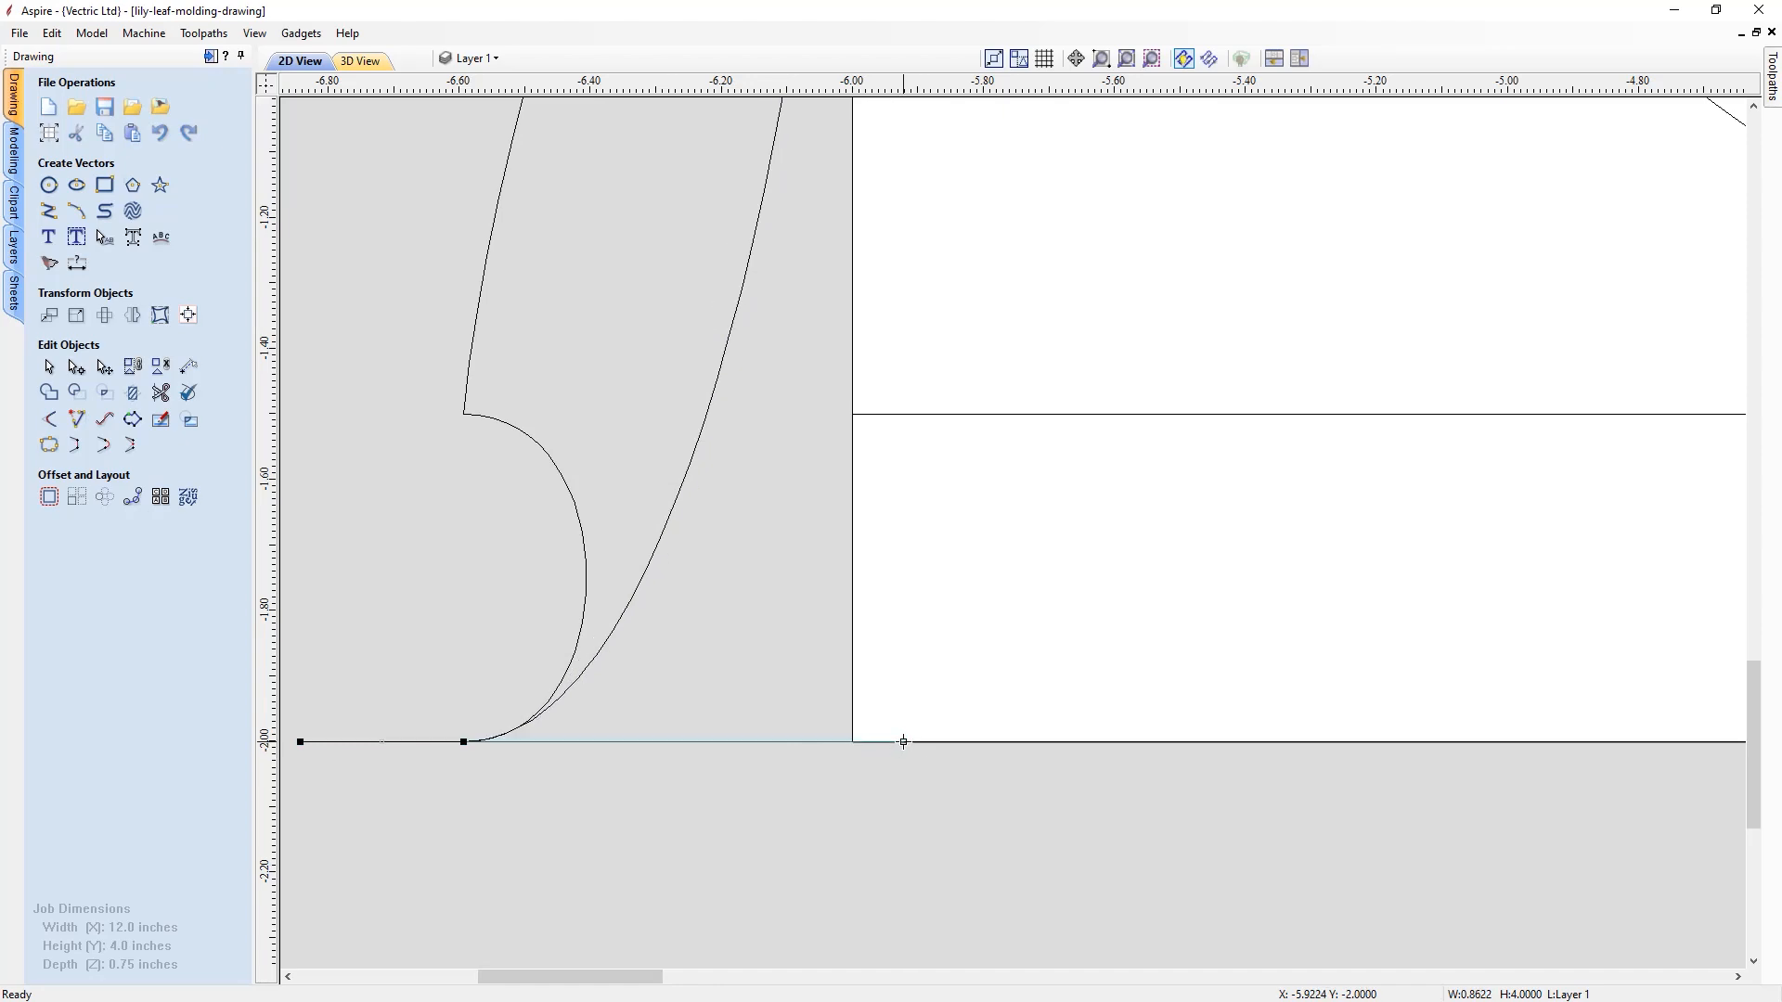
- Level the Bezier's upper handle with the job's upper edge at about X -5.78, Y 2.0
scroll(736, 521, "down", 3)
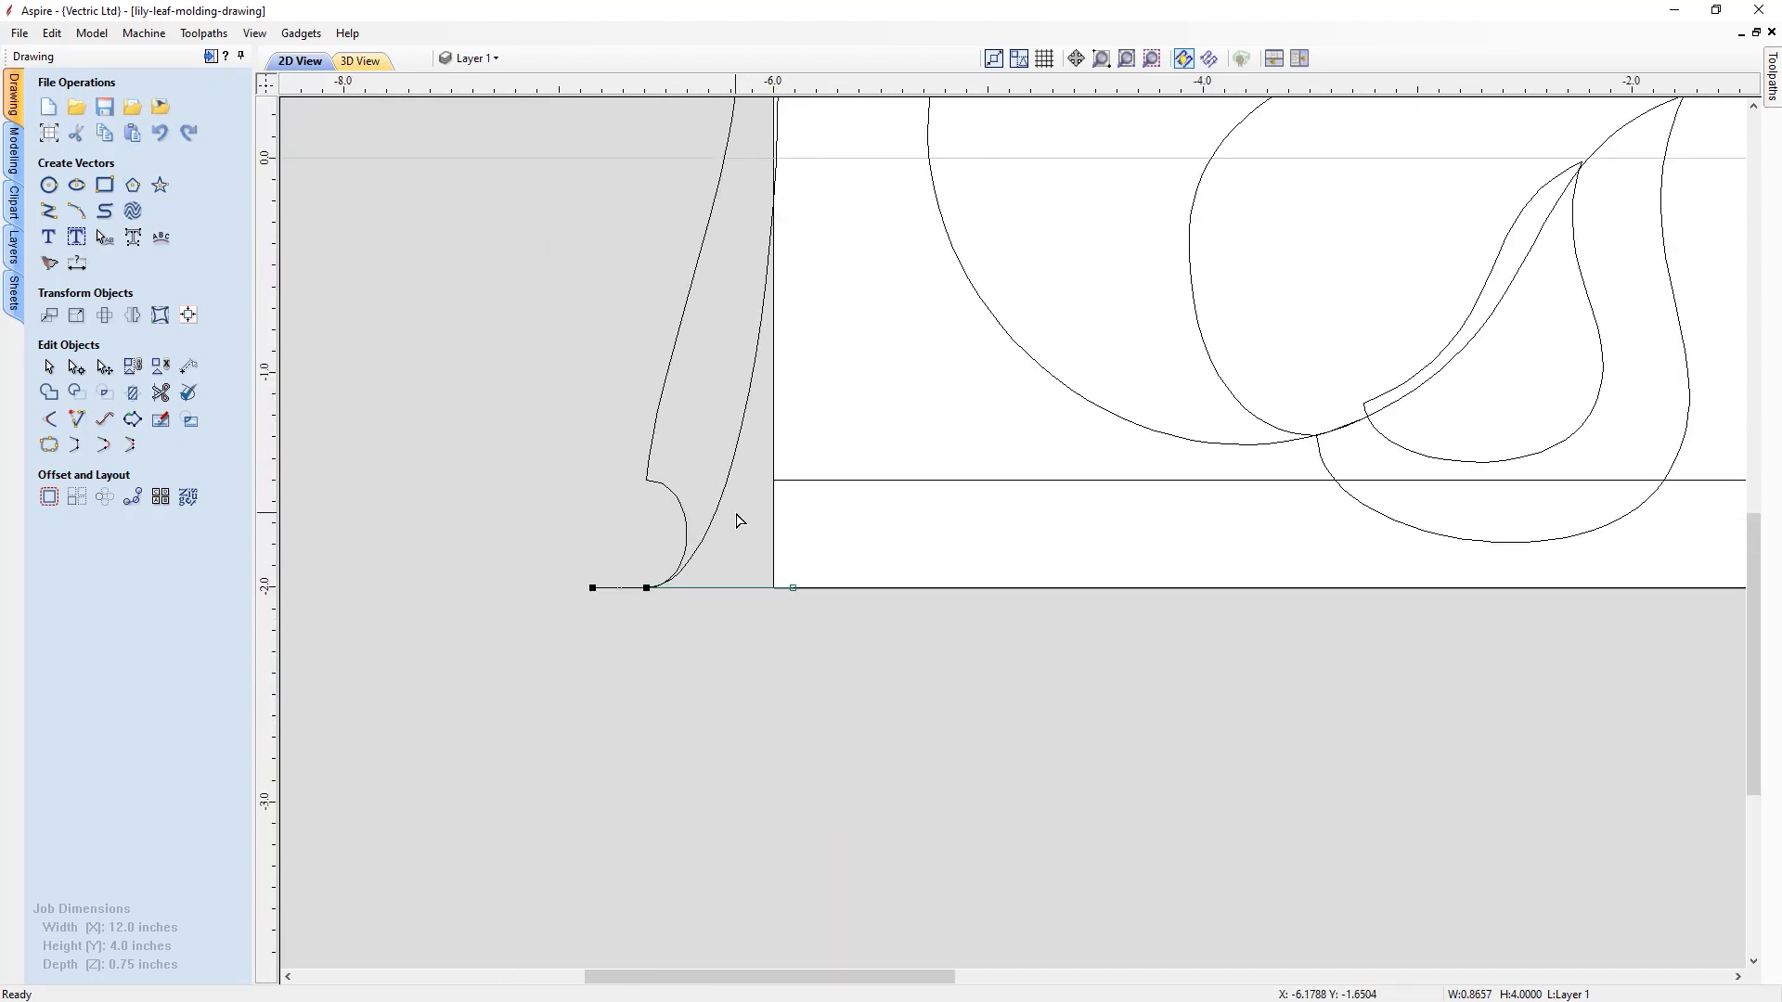
scroll(736, 520, "down", 2)
scroll(729, 214, "up", 6)
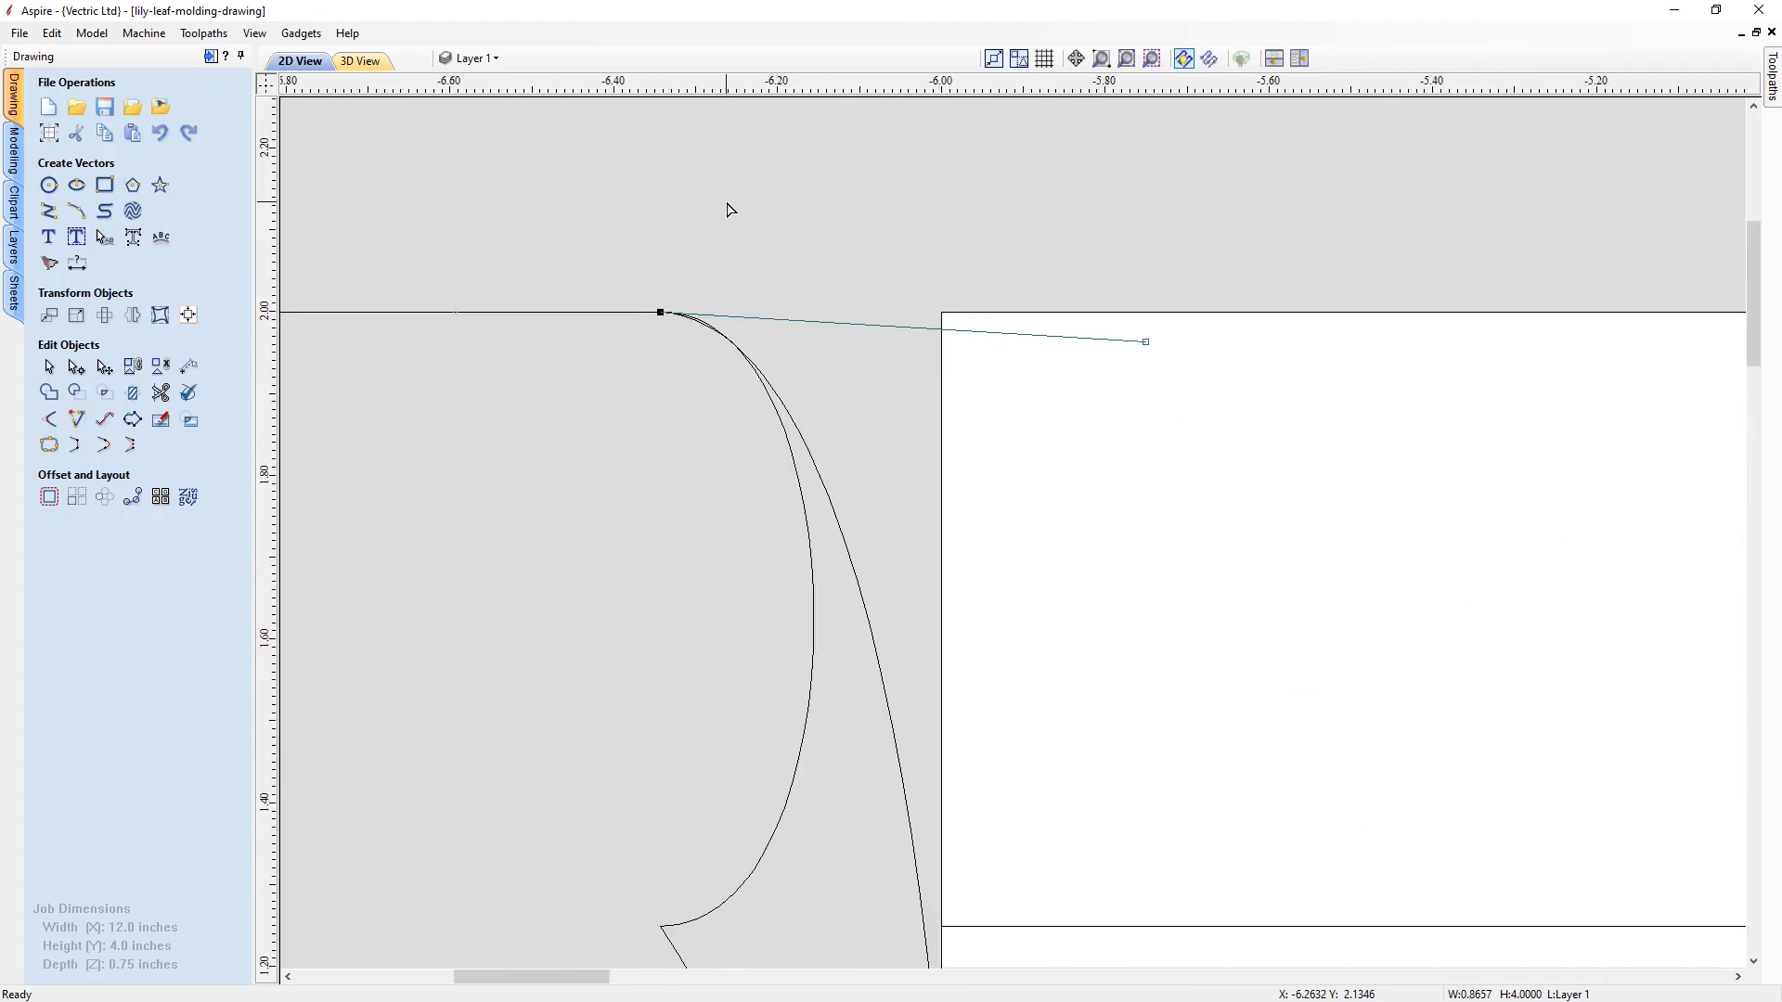
mouse_move(1148, 342)
left_mouse_down()
mouse_move(1155, 307)
mouse_move(1126, 316)
left_mouse_up()
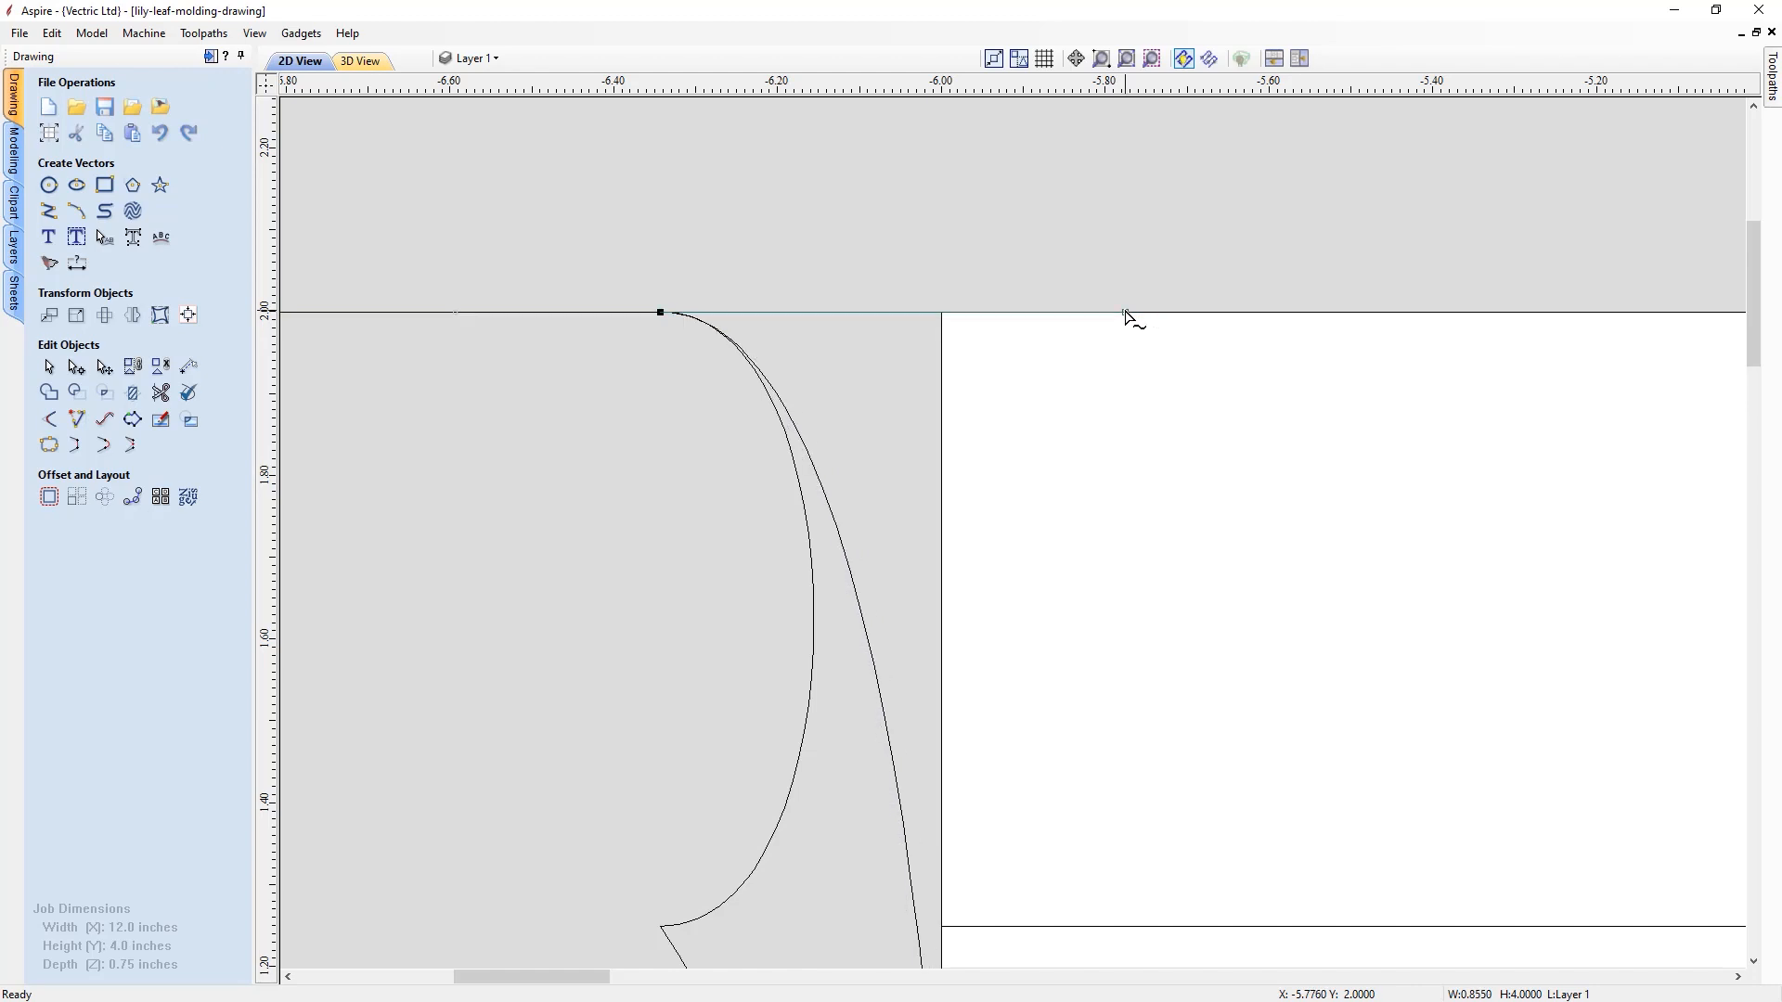
- Insert a point in the middle of the curve and move it inward to the molding profile at about X -6.16, Y 0.39
scroll(881, 668, "down", 5)
left_click_drag(1751, 448, 1734, 597)
scroll(889, 454, "down", 3)
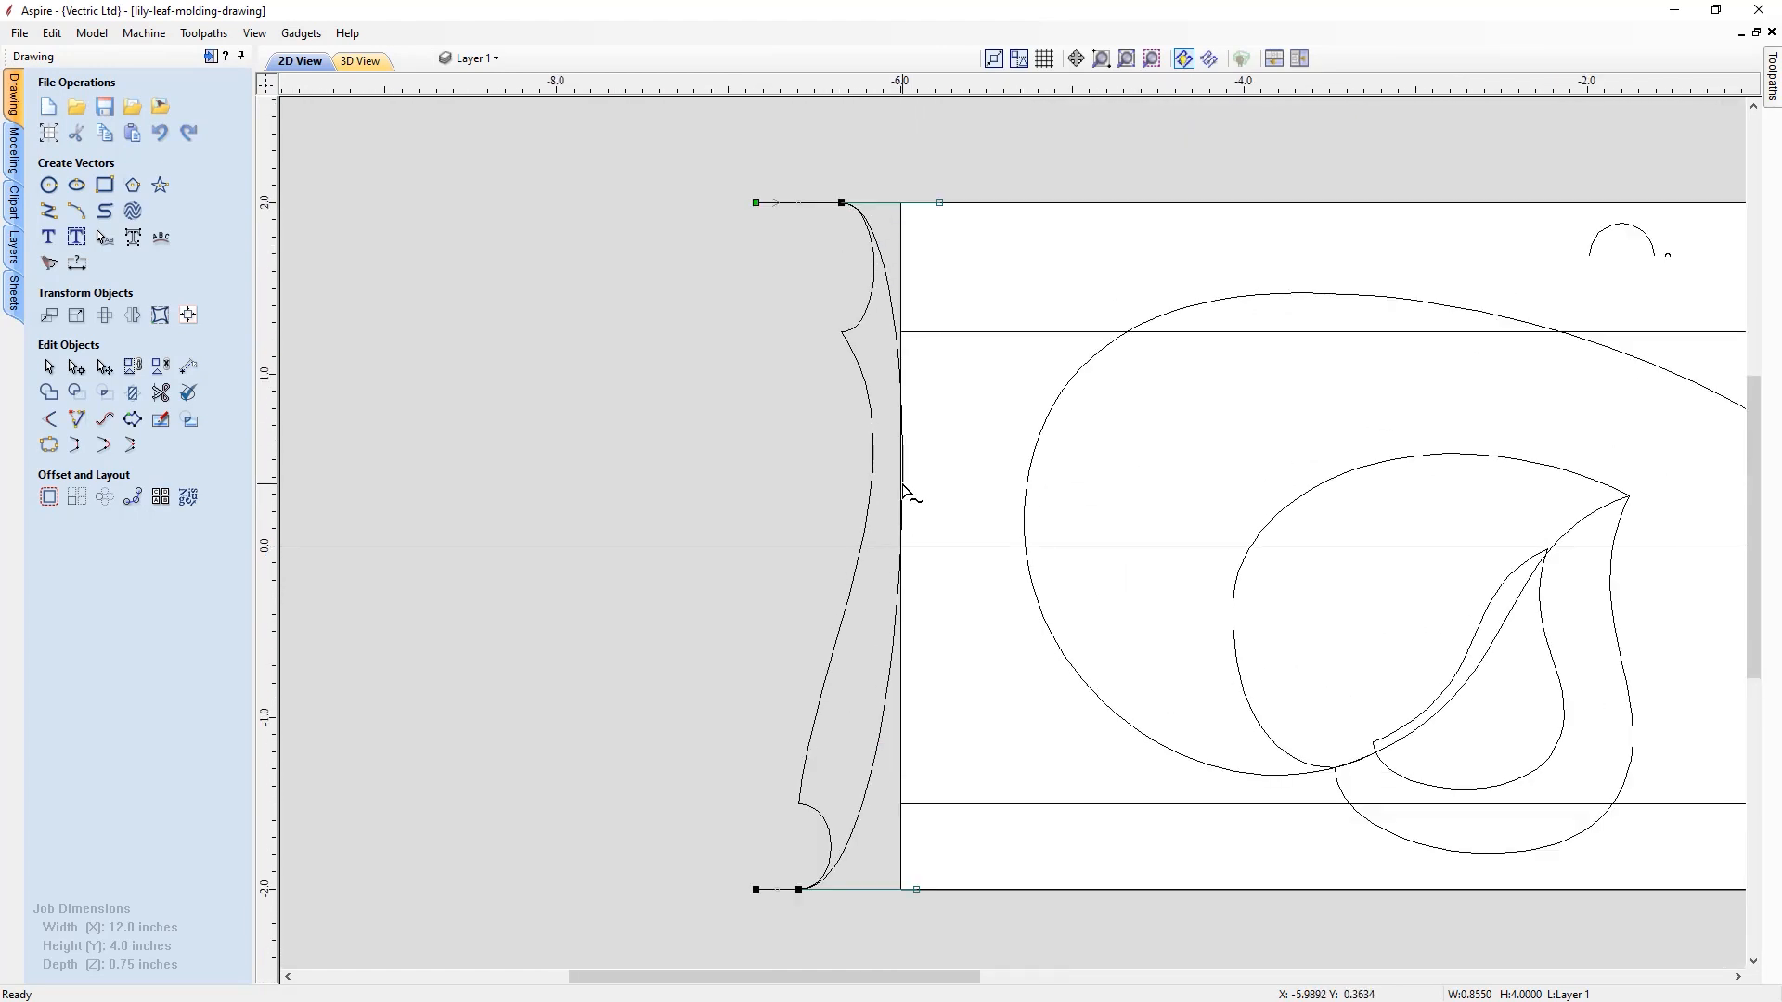
right_click(905, 485)
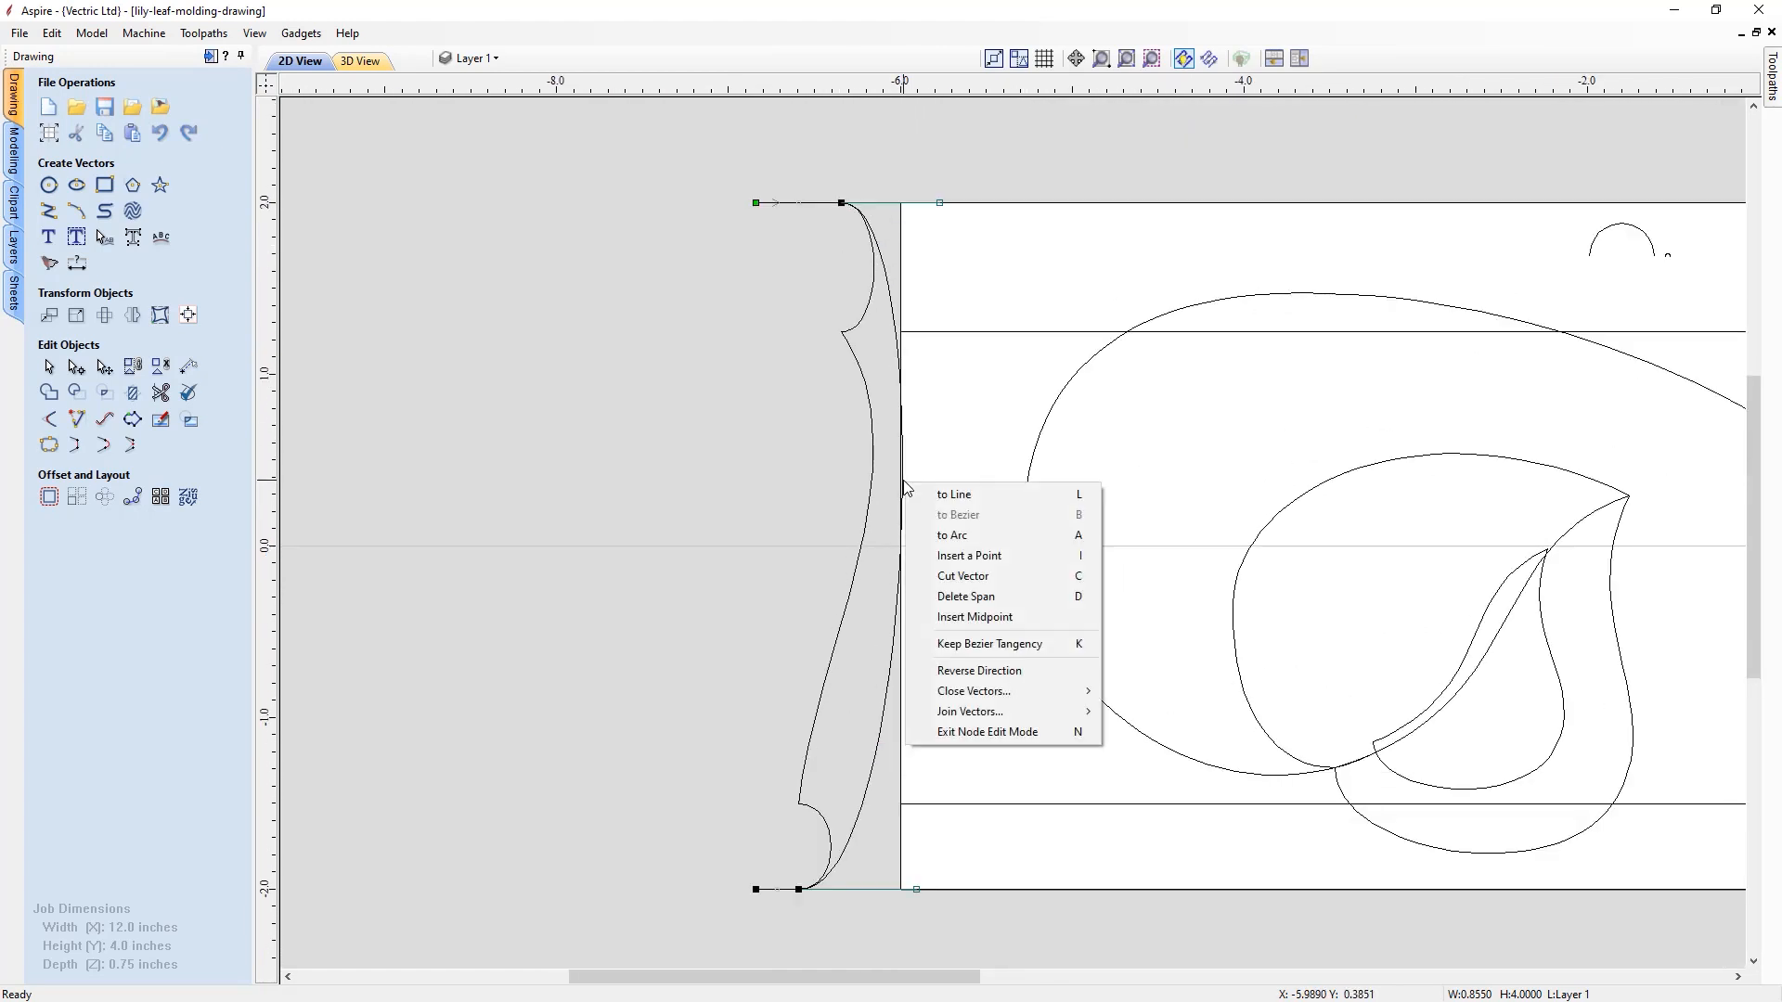
left_click(928, 560)
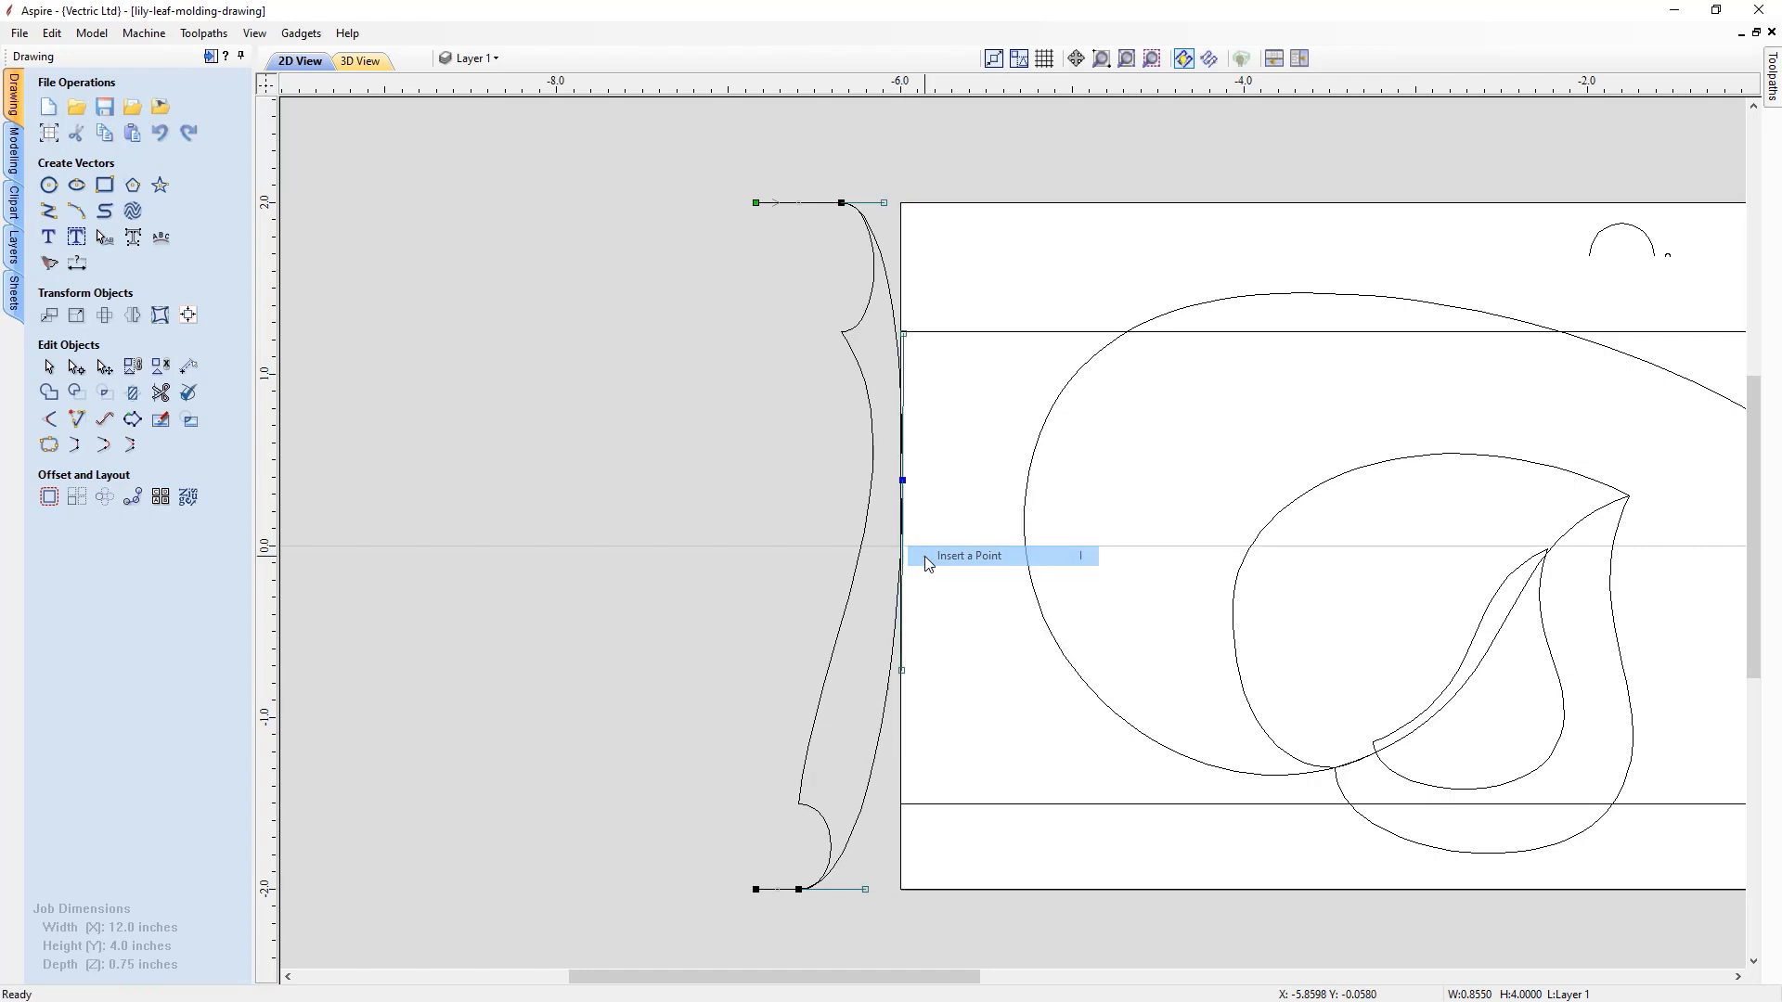
left_click_drag(902, 480, 879, 480)
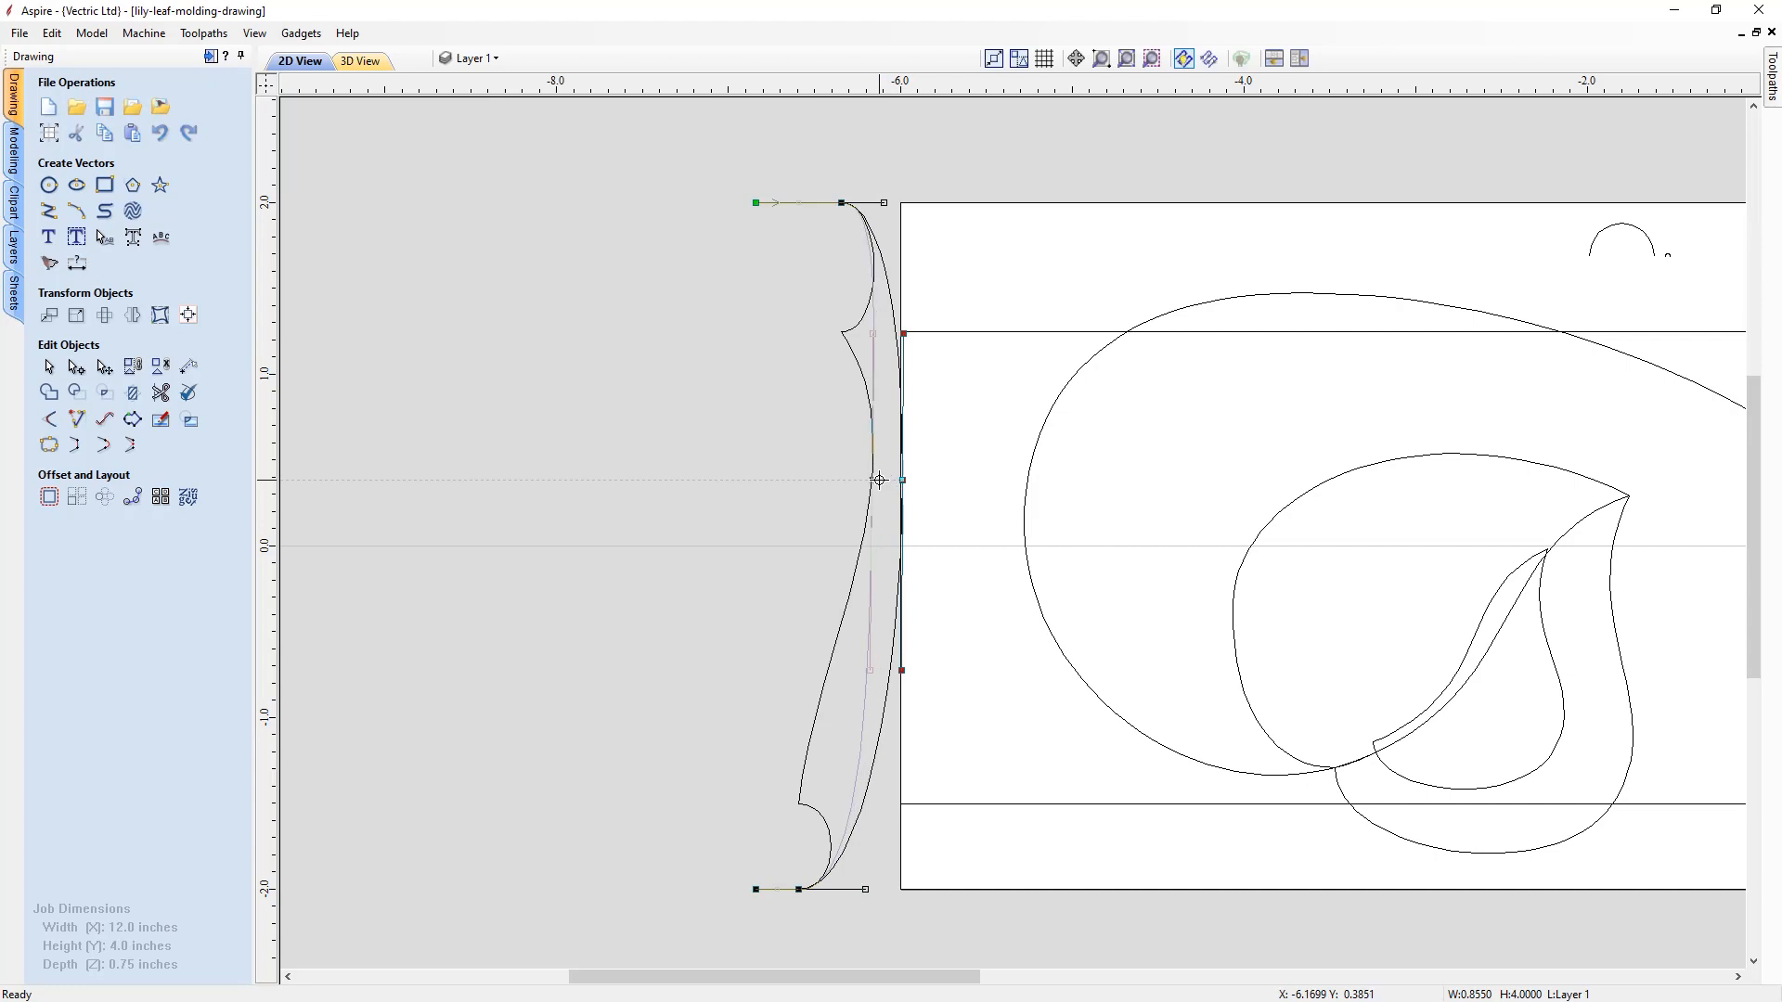
scroll(879, 479, "up", 5)
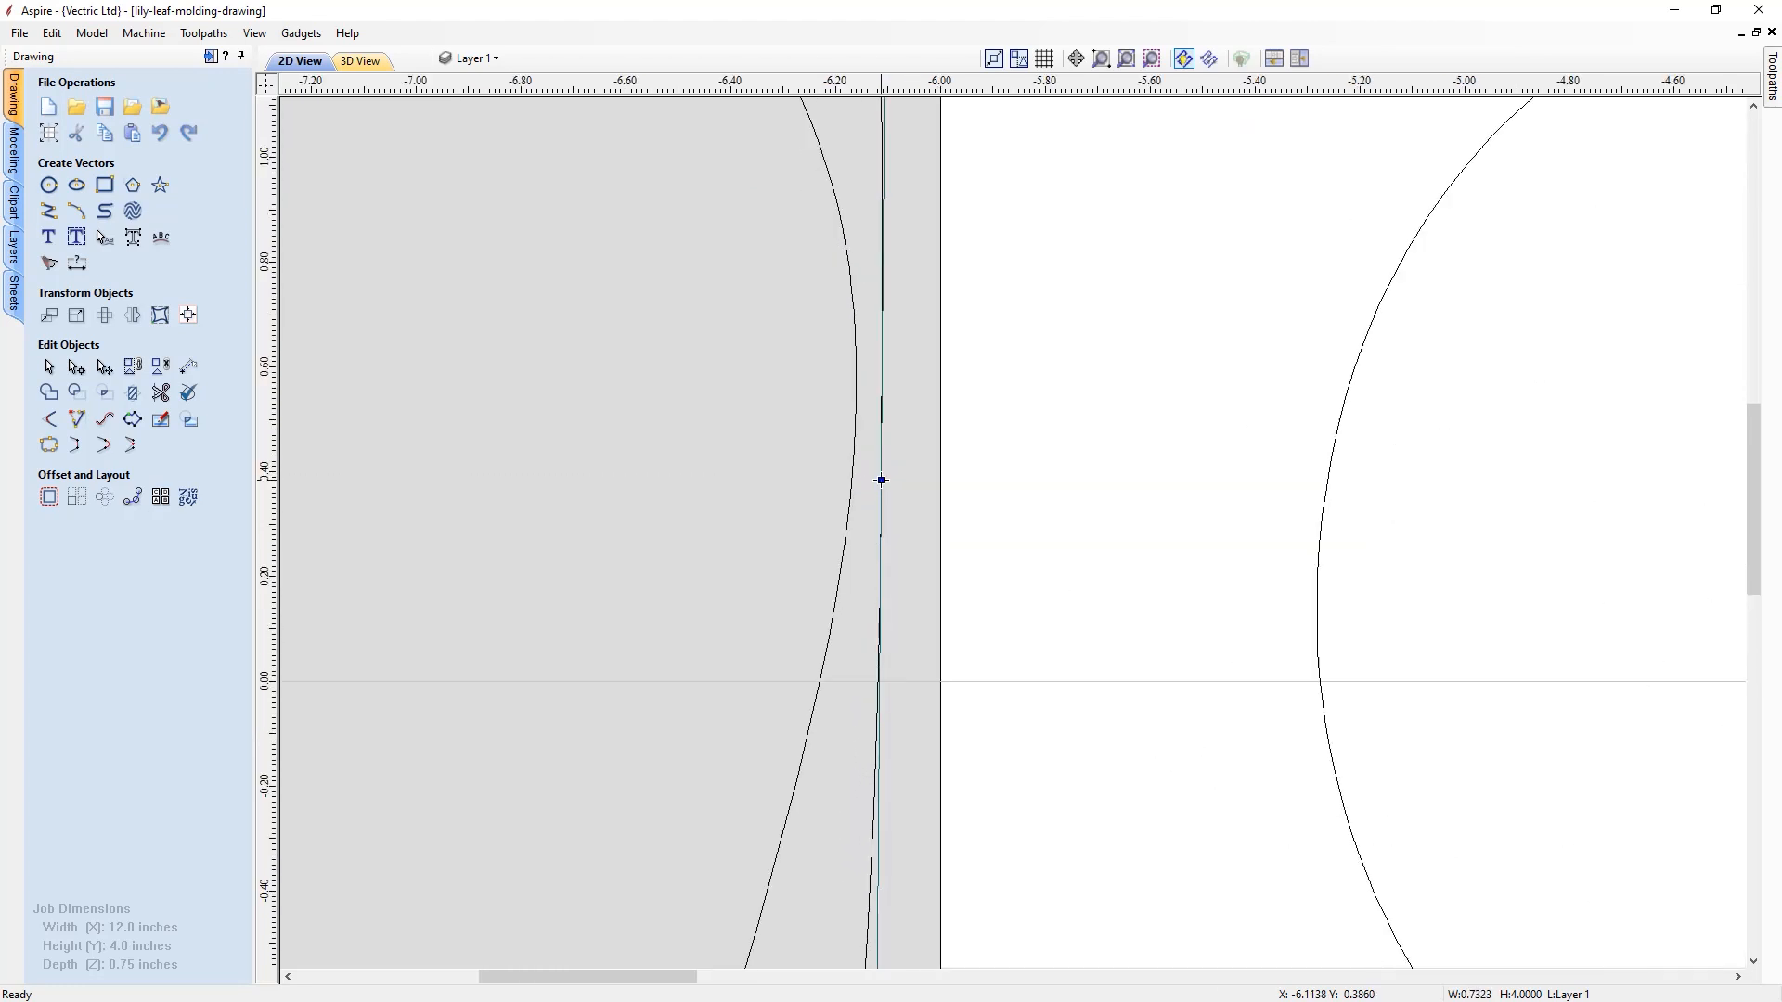
left_click_drag(865, 480, 862, 479)
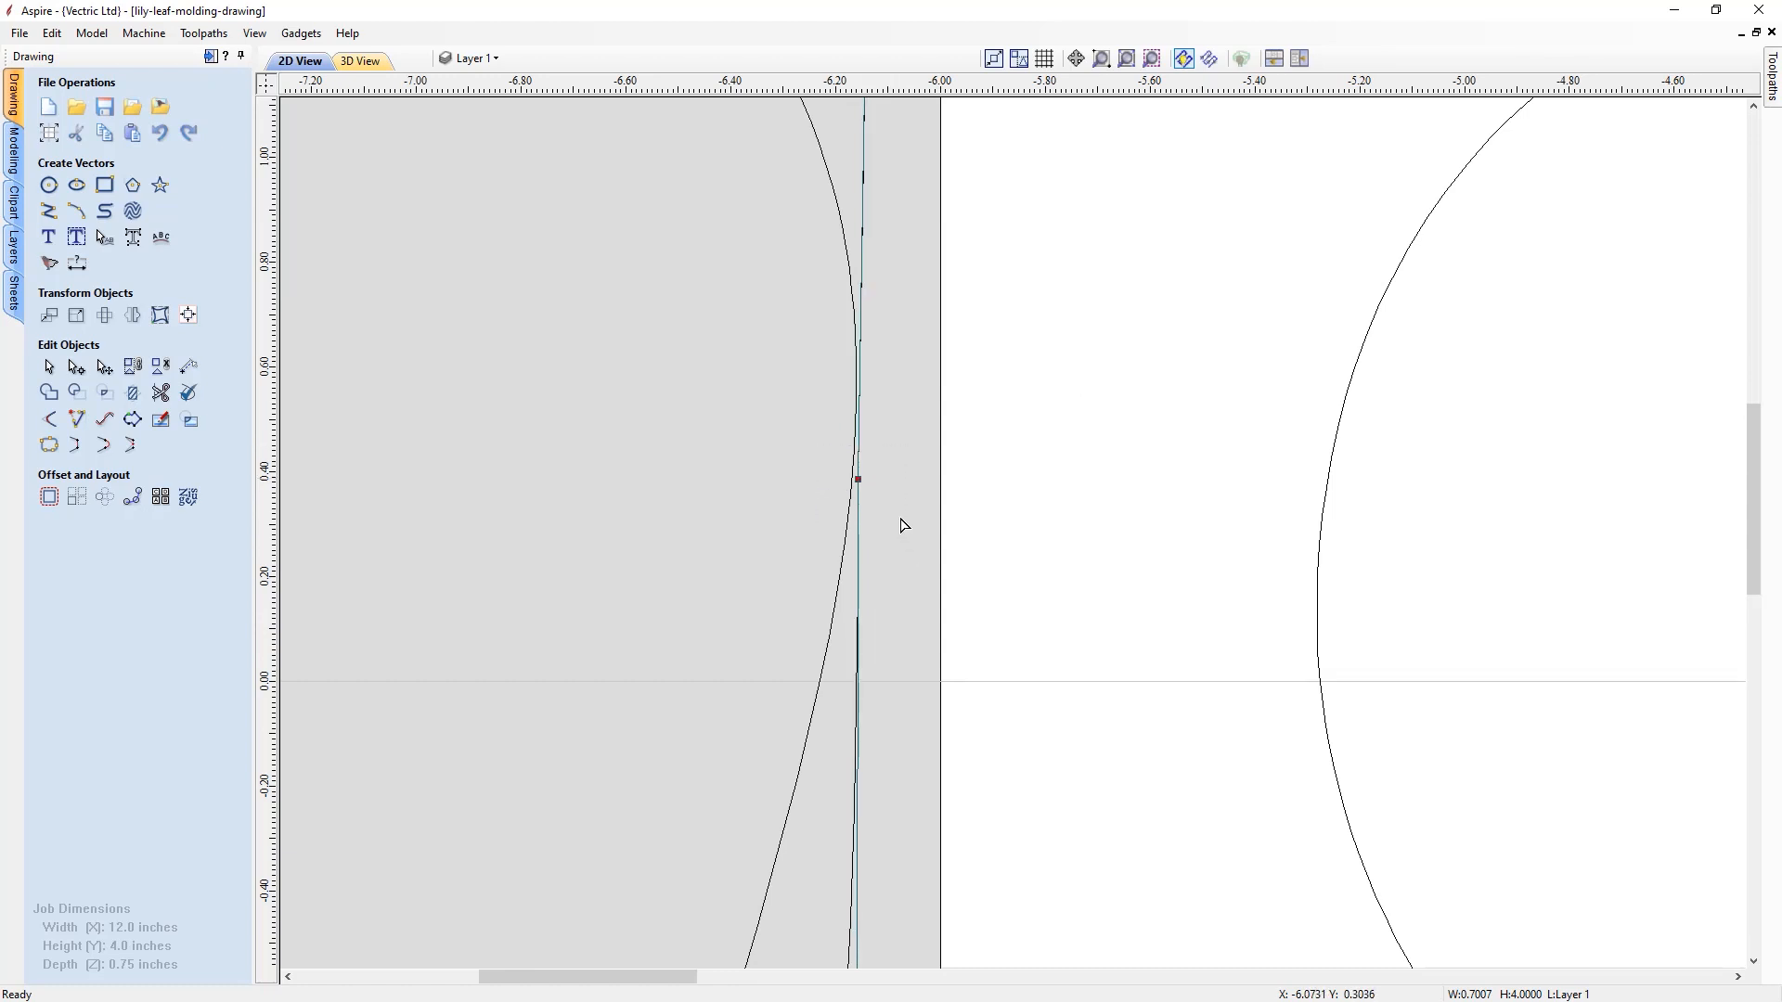
- Smooth the inserted middle point and slightly lengthen the upper end's Bezier handle so the curve clears the upper bead
scroll(879, 449, "down", 5)
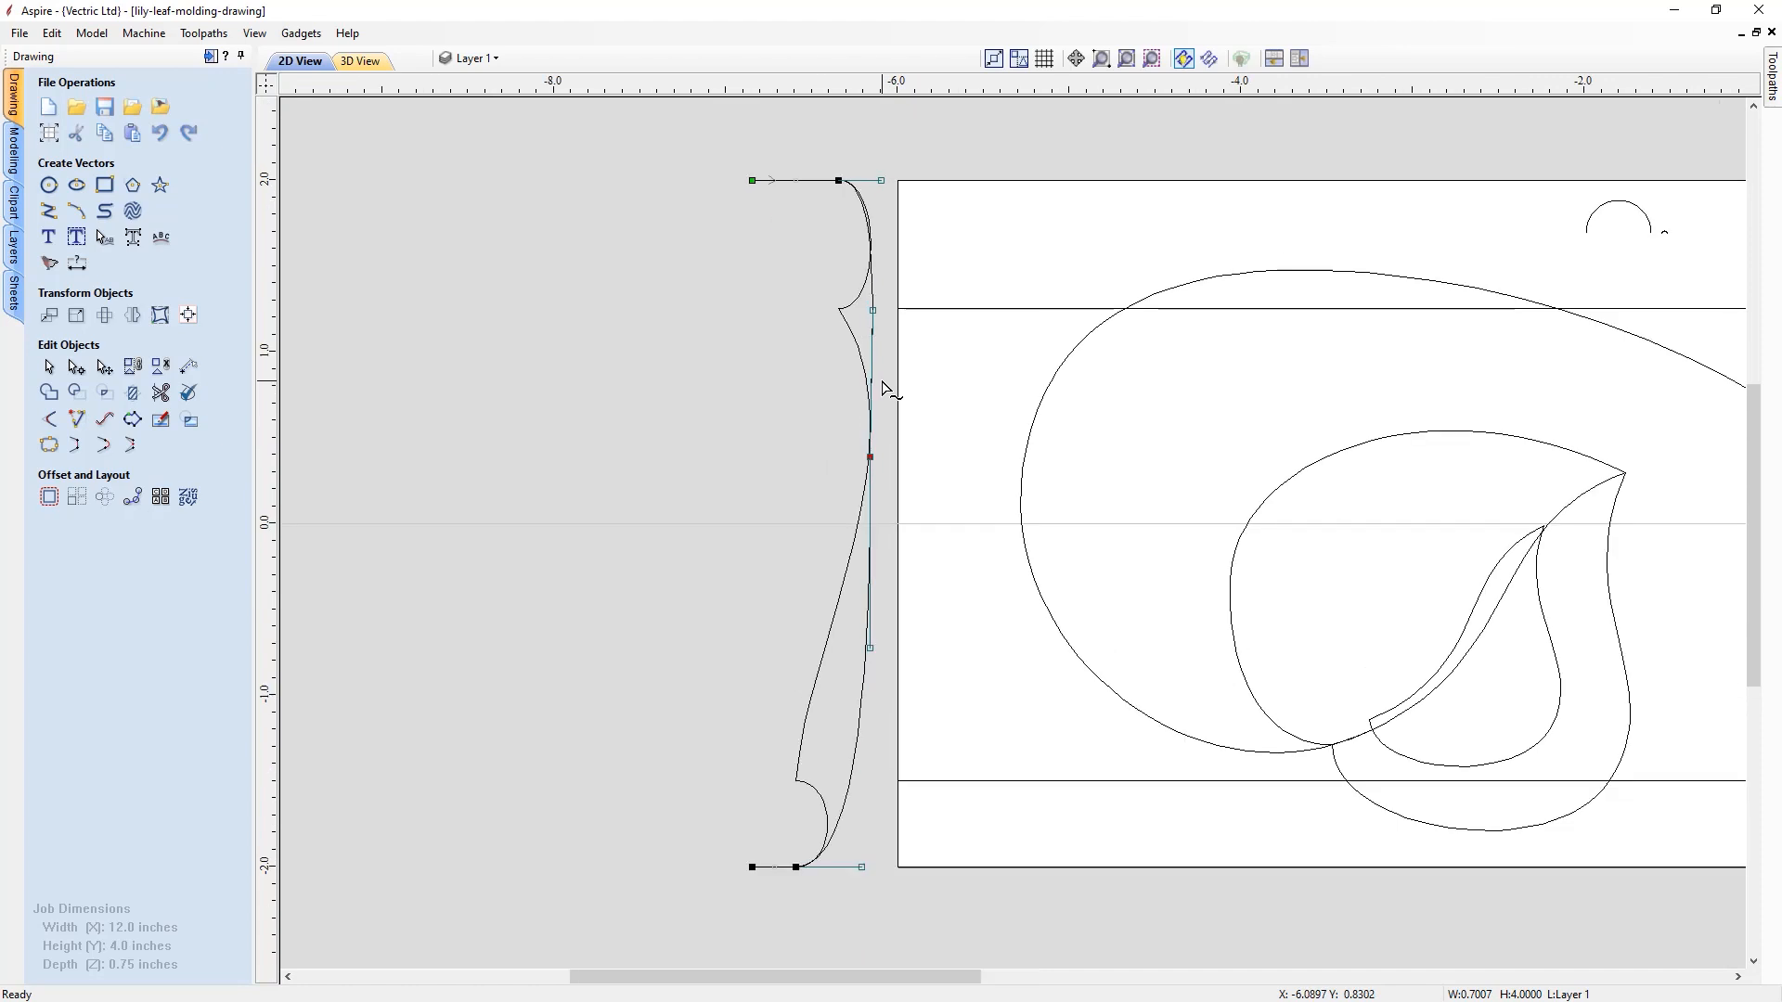
right_click(870, 458)
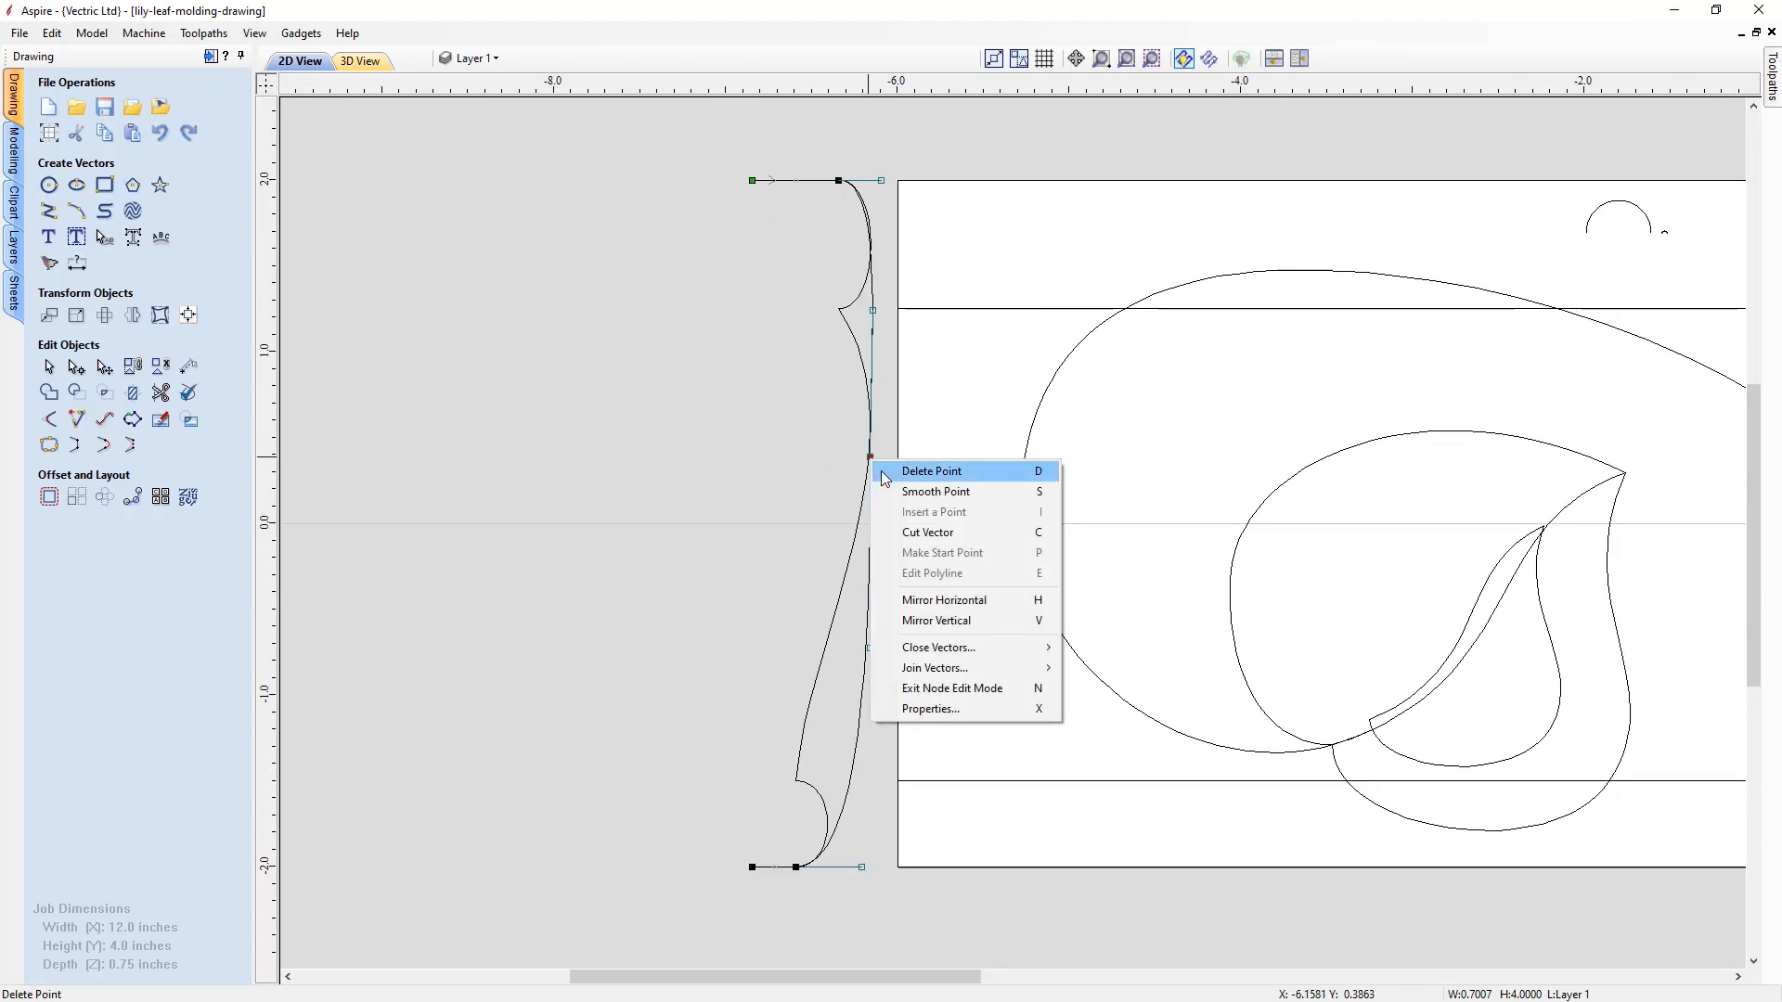
left_click(935, 492)
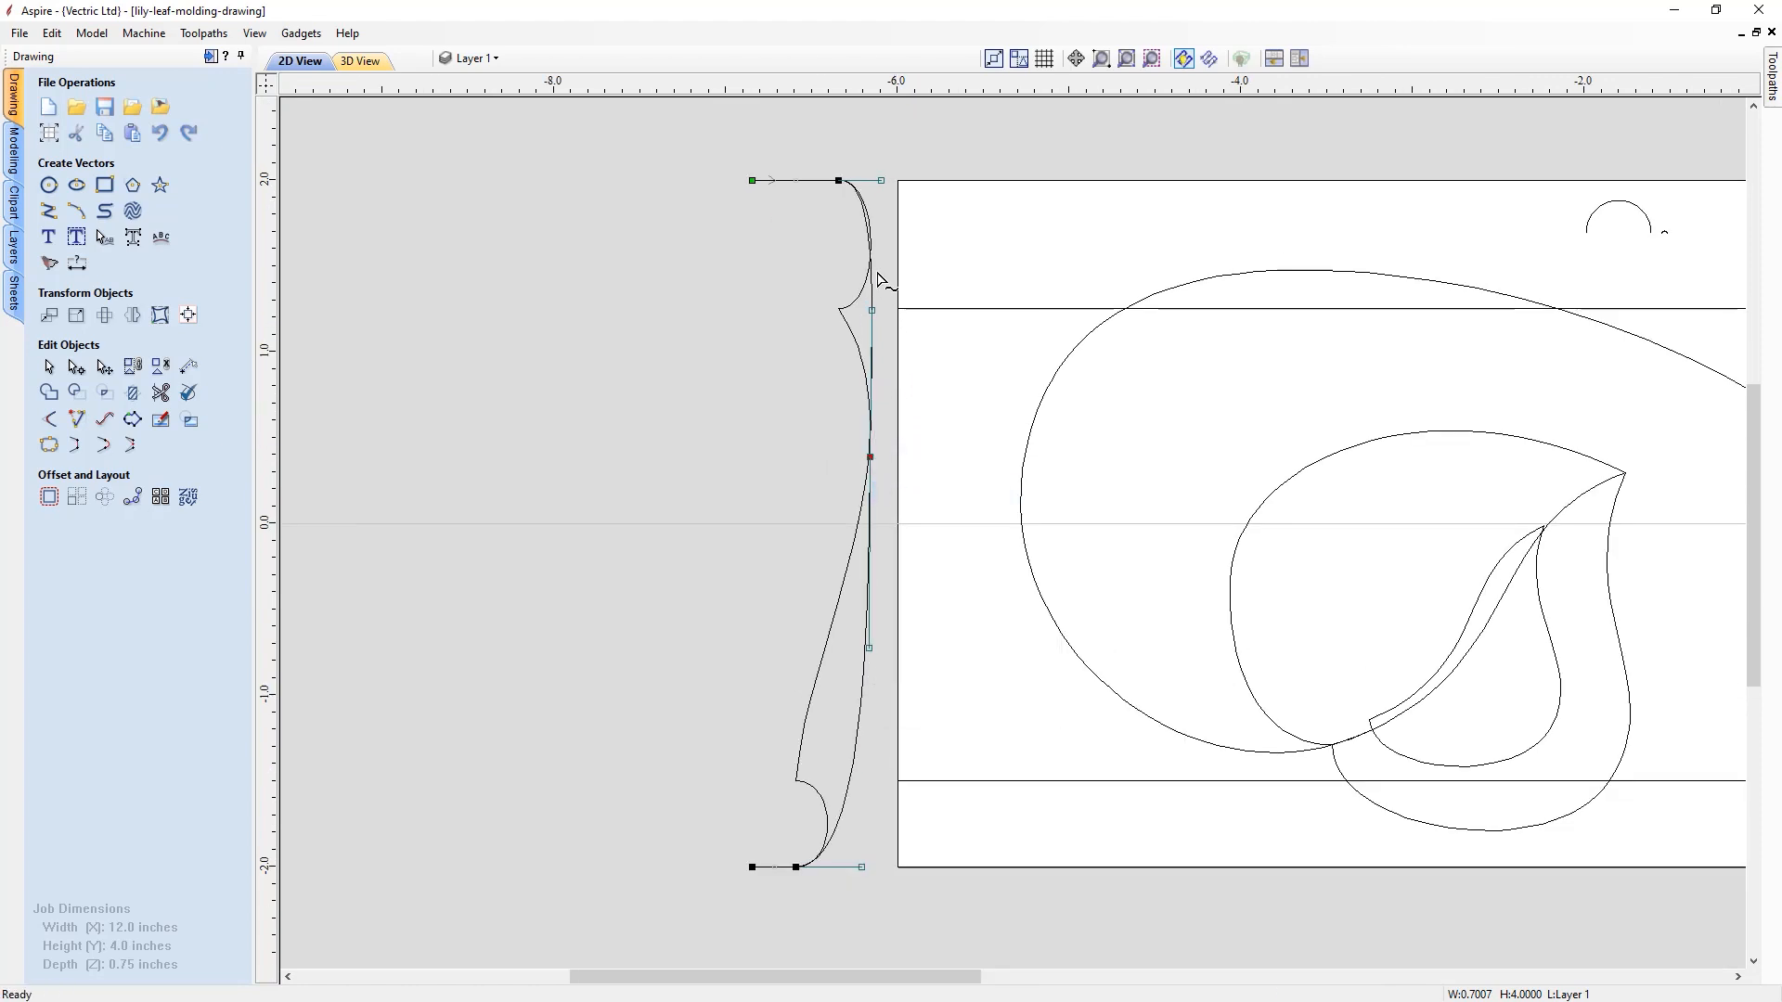
scroll(867, 242, "up", 3)
left_click_drag(896, 147, 911, 147)
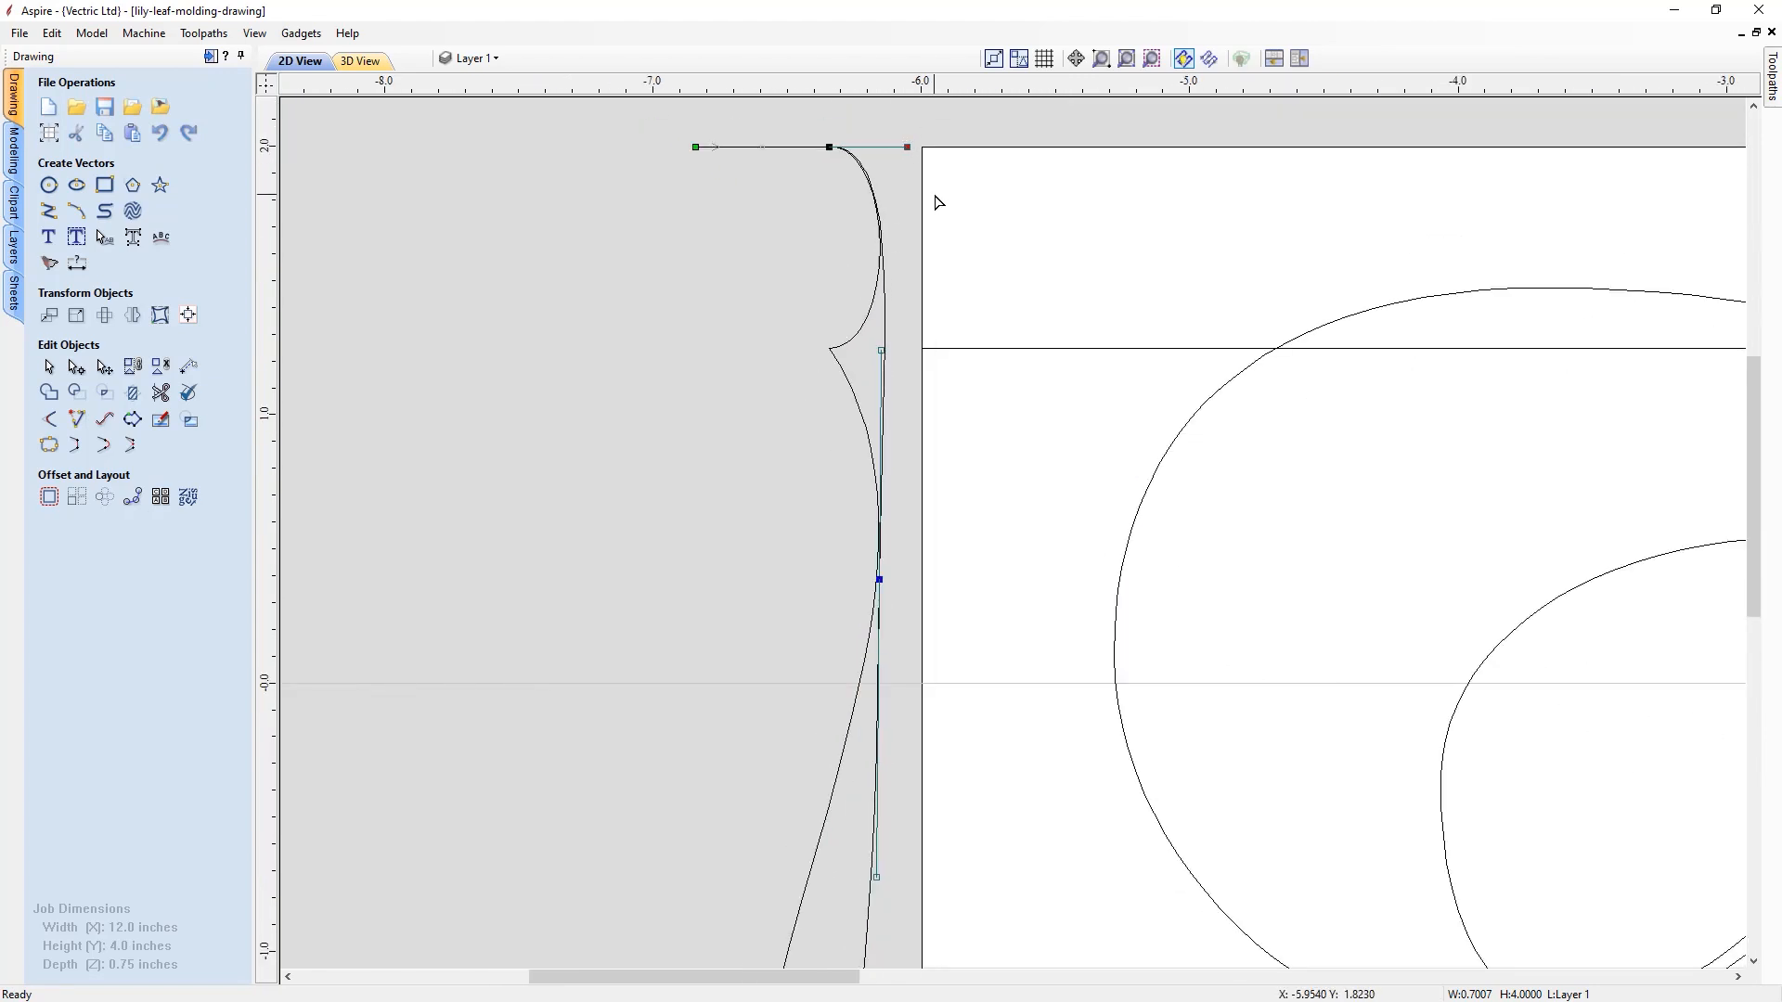
scroll(895, 198, "down", 3)
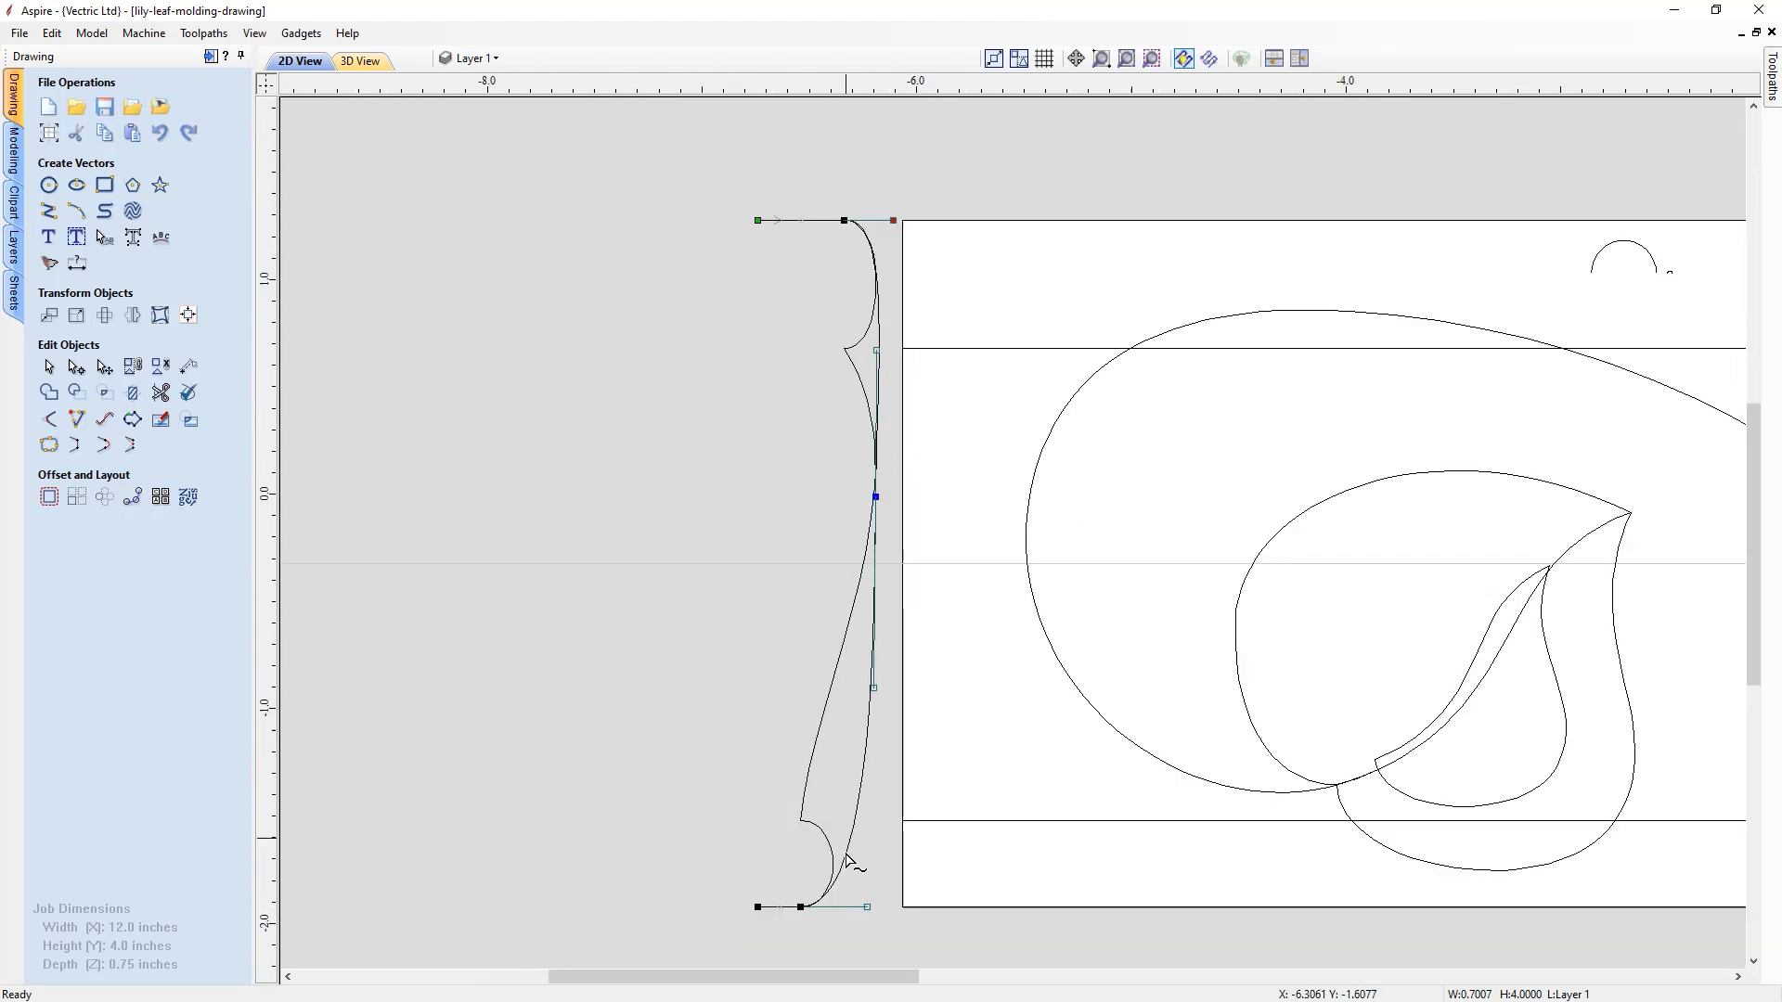
- Tilt the middle point's lower handle inward so the lower part of the curve sits closer to the molding profile
scroll(843, 831, "up", 2)
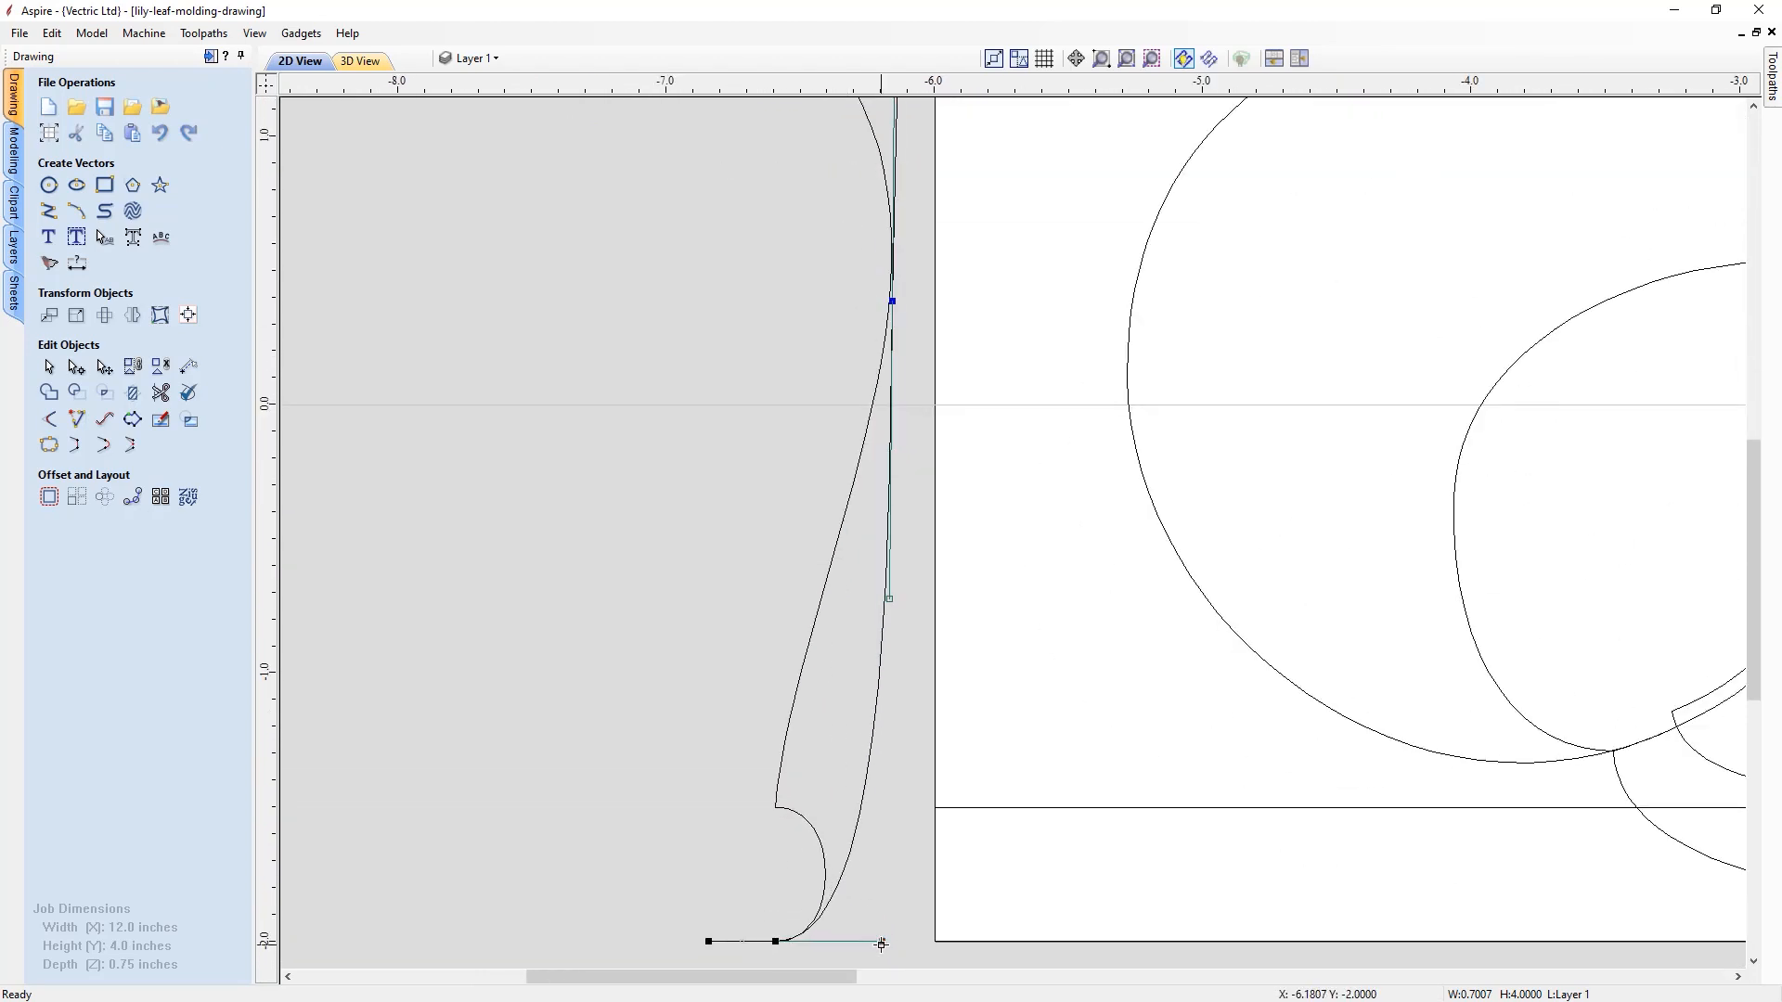
scroll(883, 780, "down", 1)
left_click_drag(915, 682, 919, 685)
key("Left")
key("Left")
key("Left")
key("Left")
key("Left")
key("Left")
key("Left")
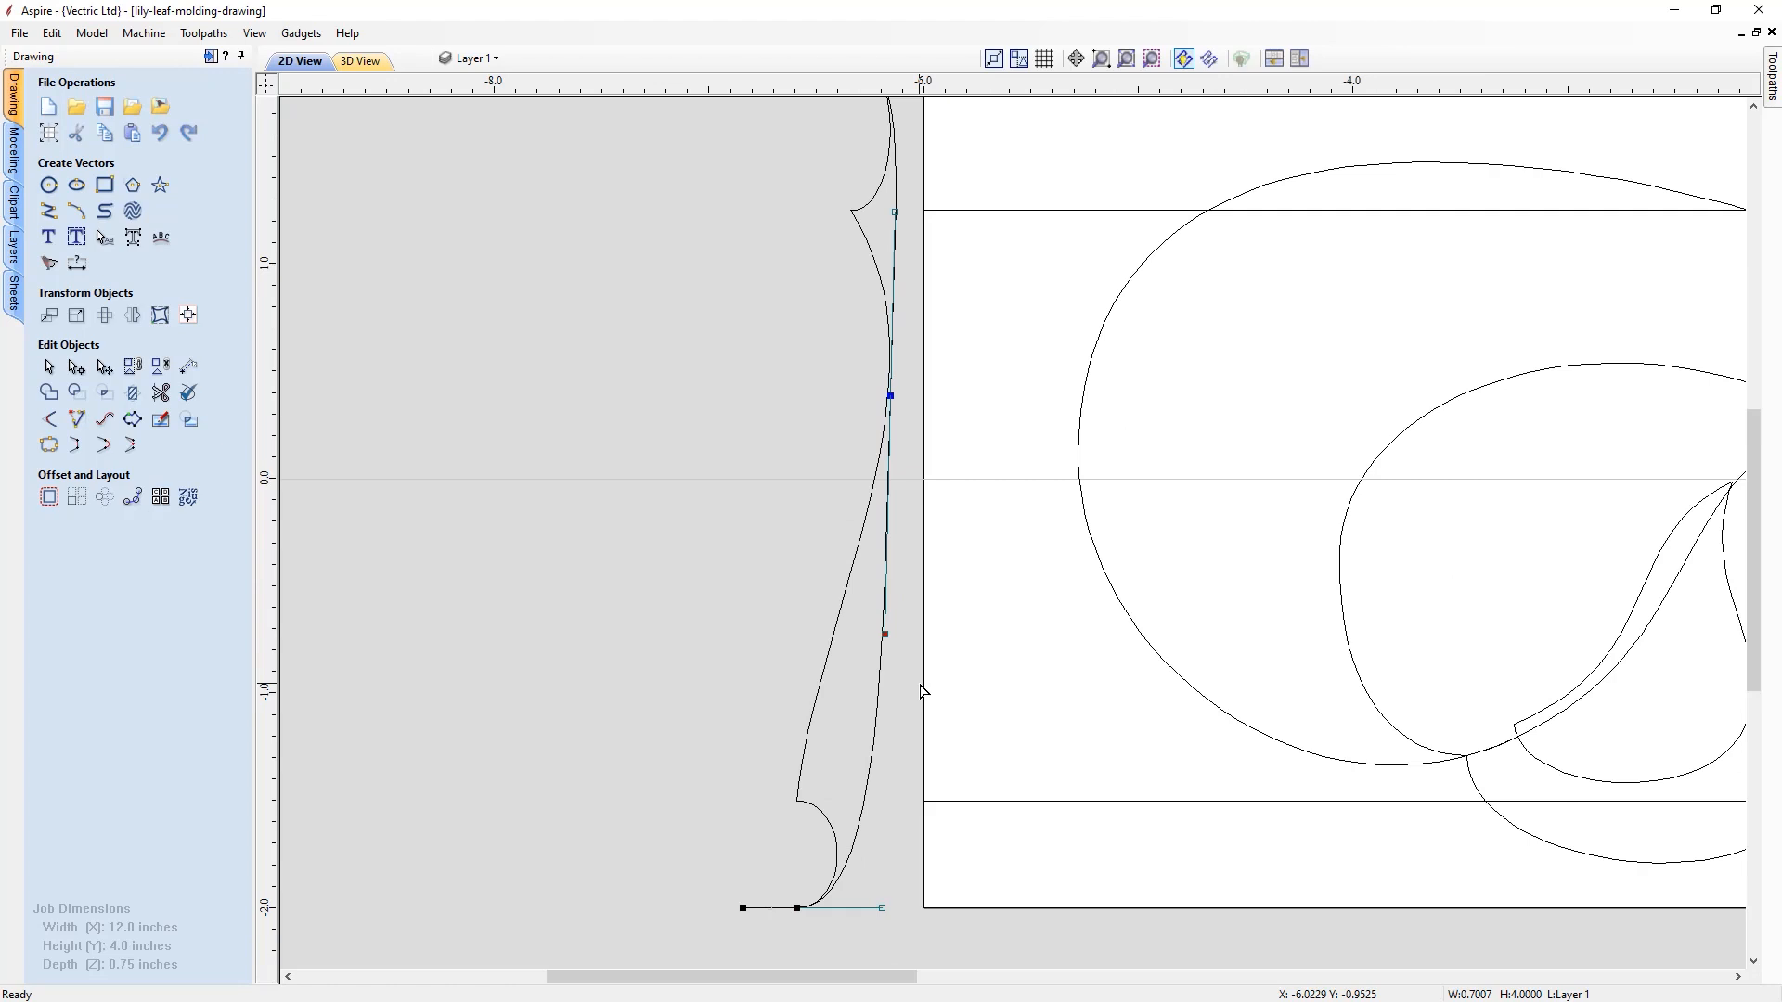
key("Left")
key("Left")
key("Left")
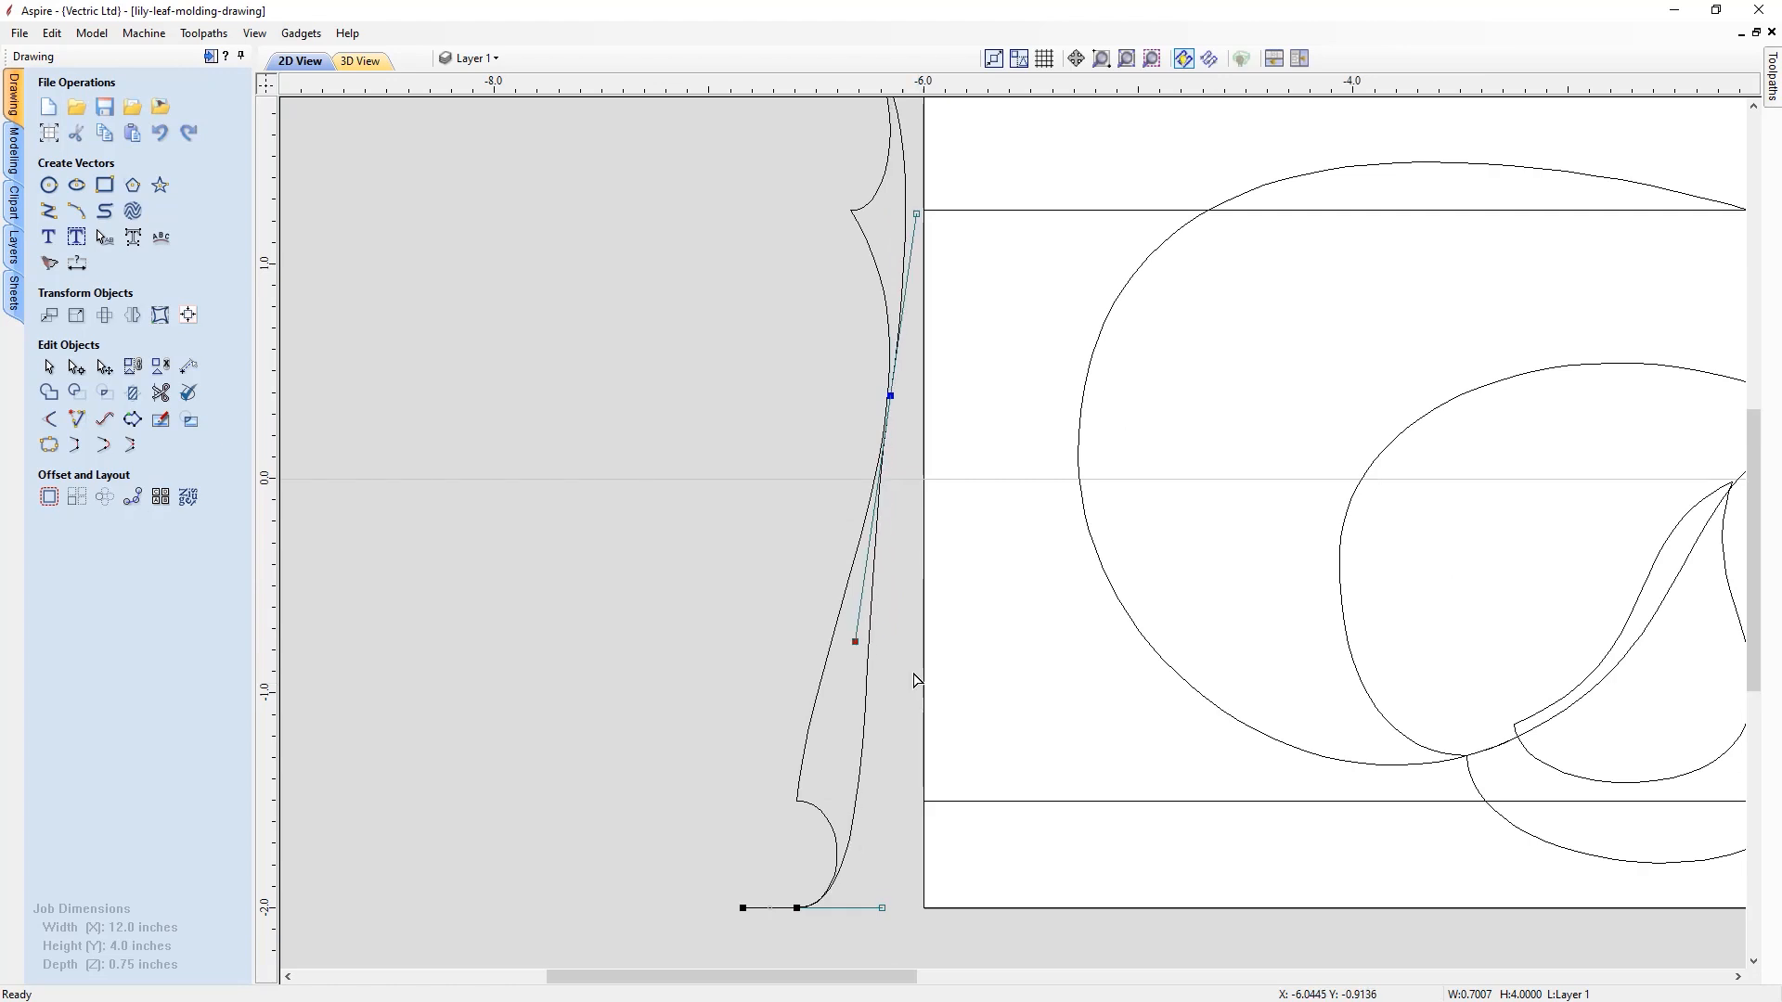
- Shift the middle point down and slightly inward along the molding profile to about X -6.18, Y 0.25
left_click_drag(842, 343, 920, 457, "shift")
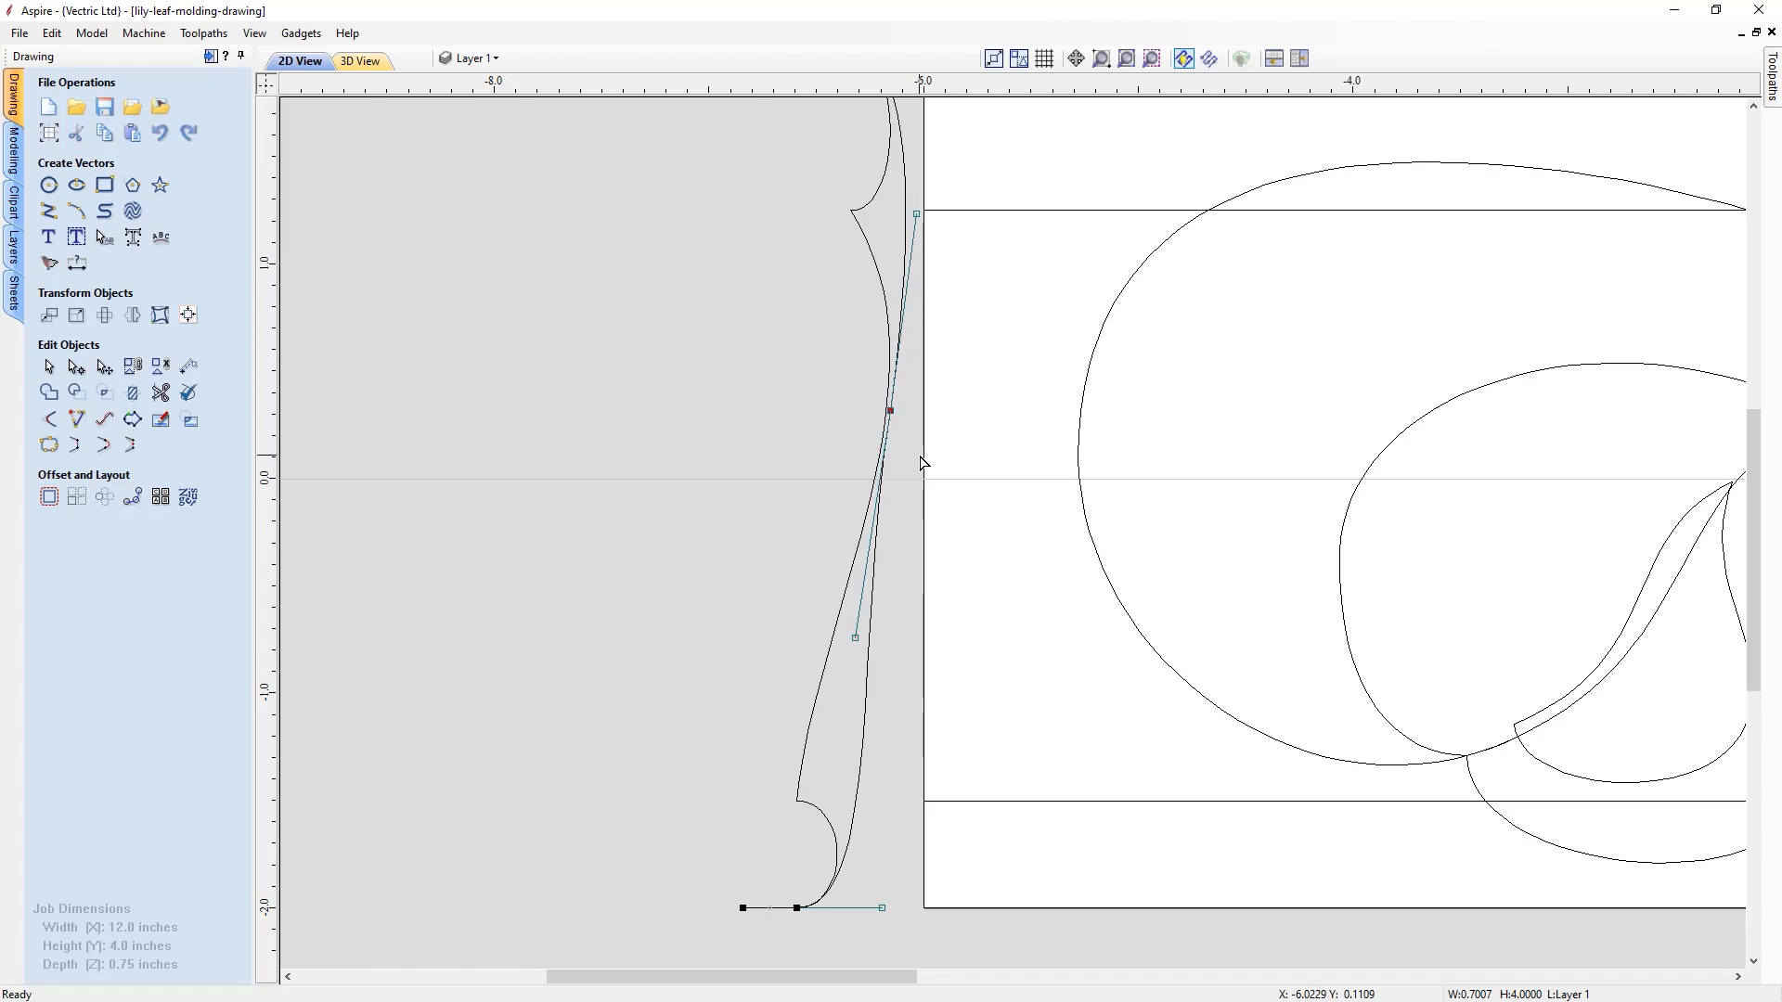
key("Left")
key("Left")
key("Left")
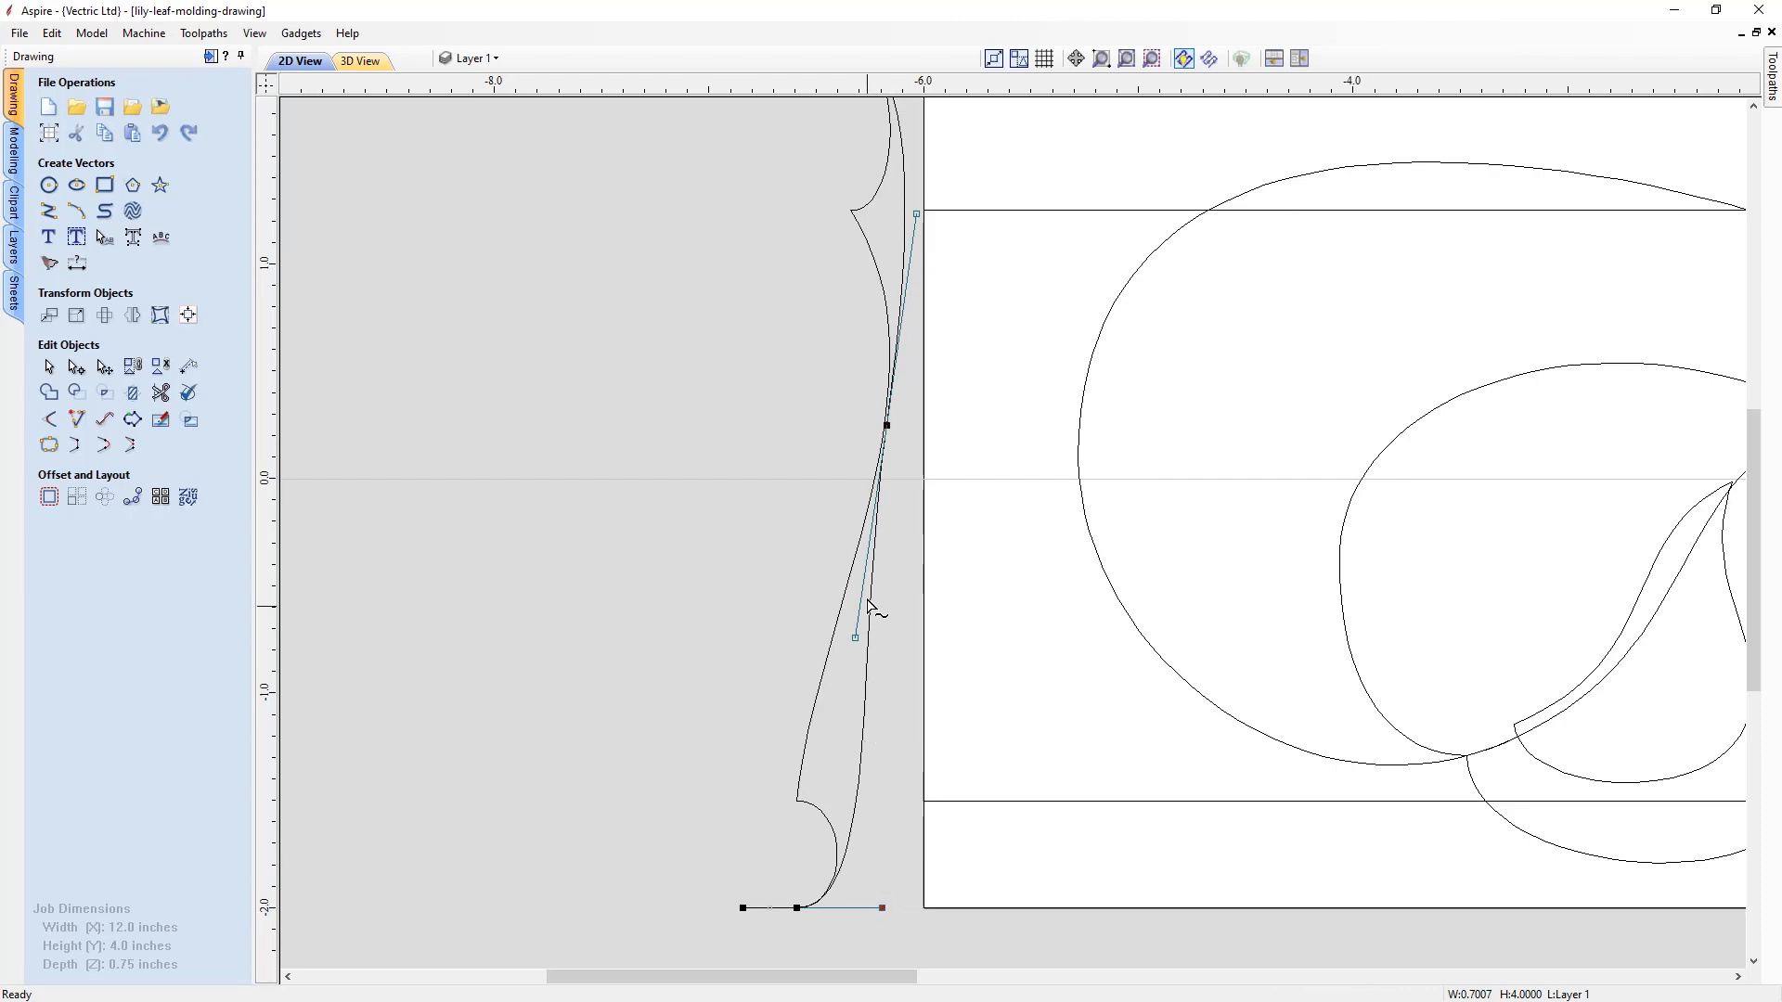
scroll(871, 608, "down", 2)
scroll(872, 594, "up", 4)
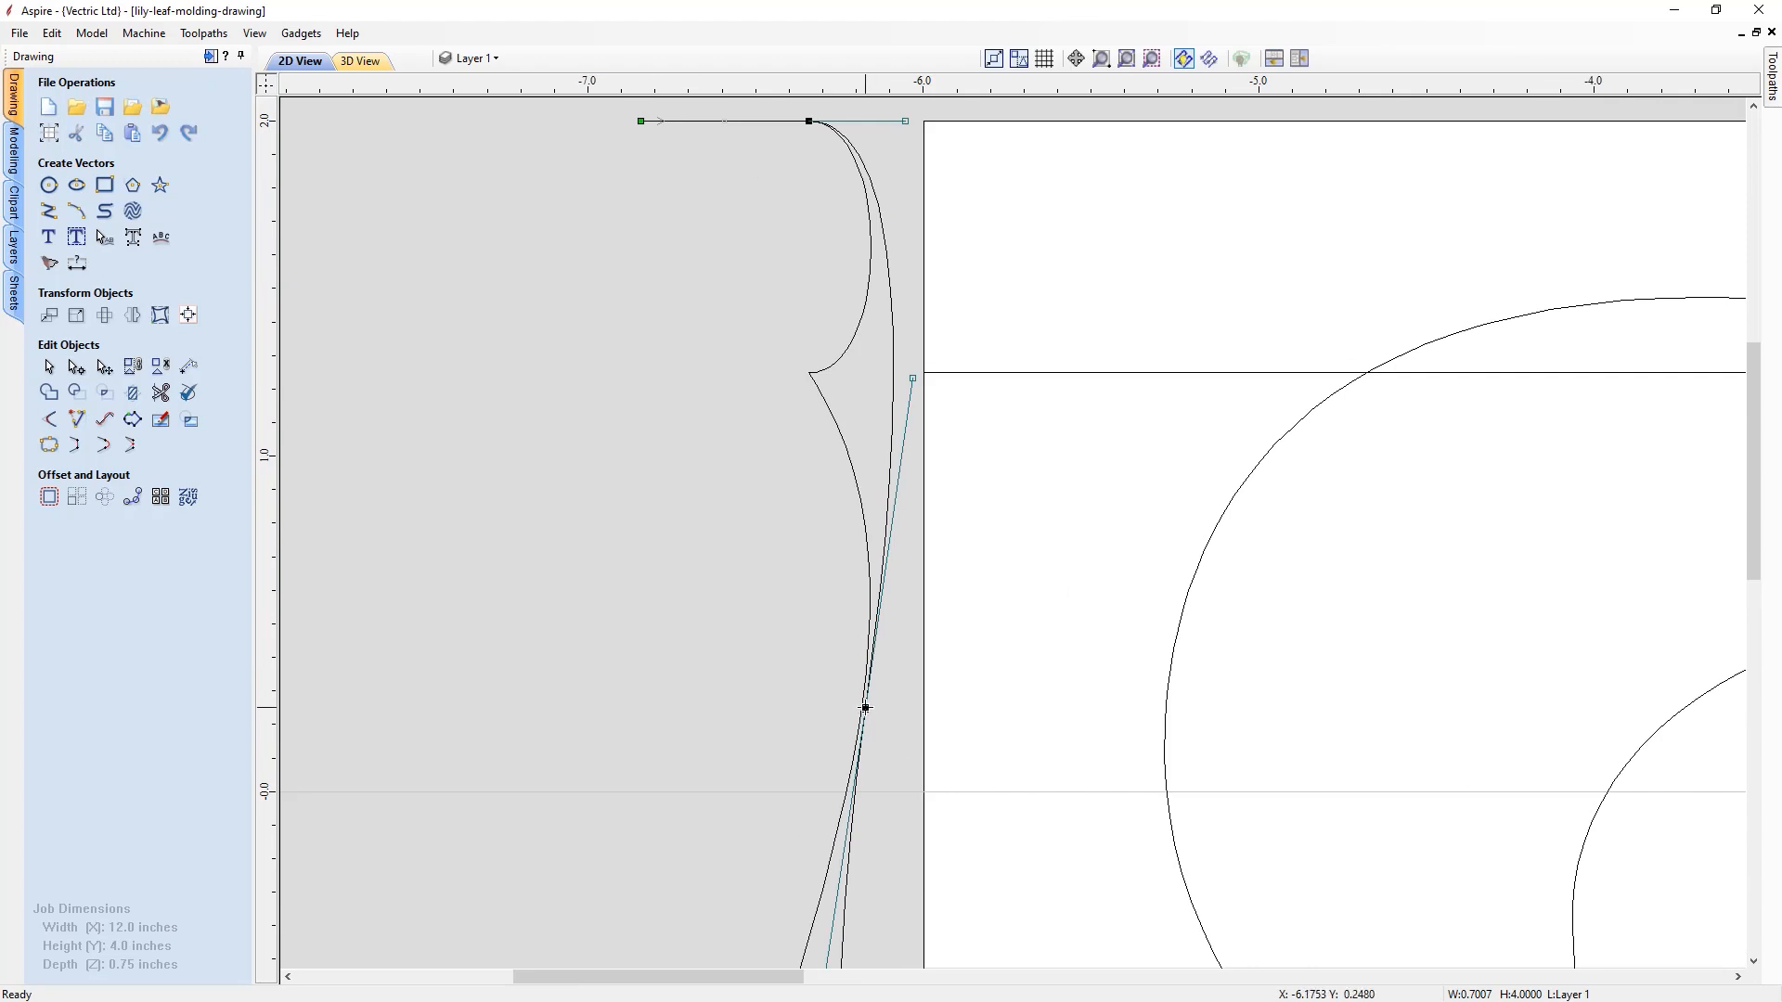
- Check the smooth curve against the molding profile, finish its node editing, and tile the 2D and 3D views one above the other
scroll(877, 716, "up", 1)
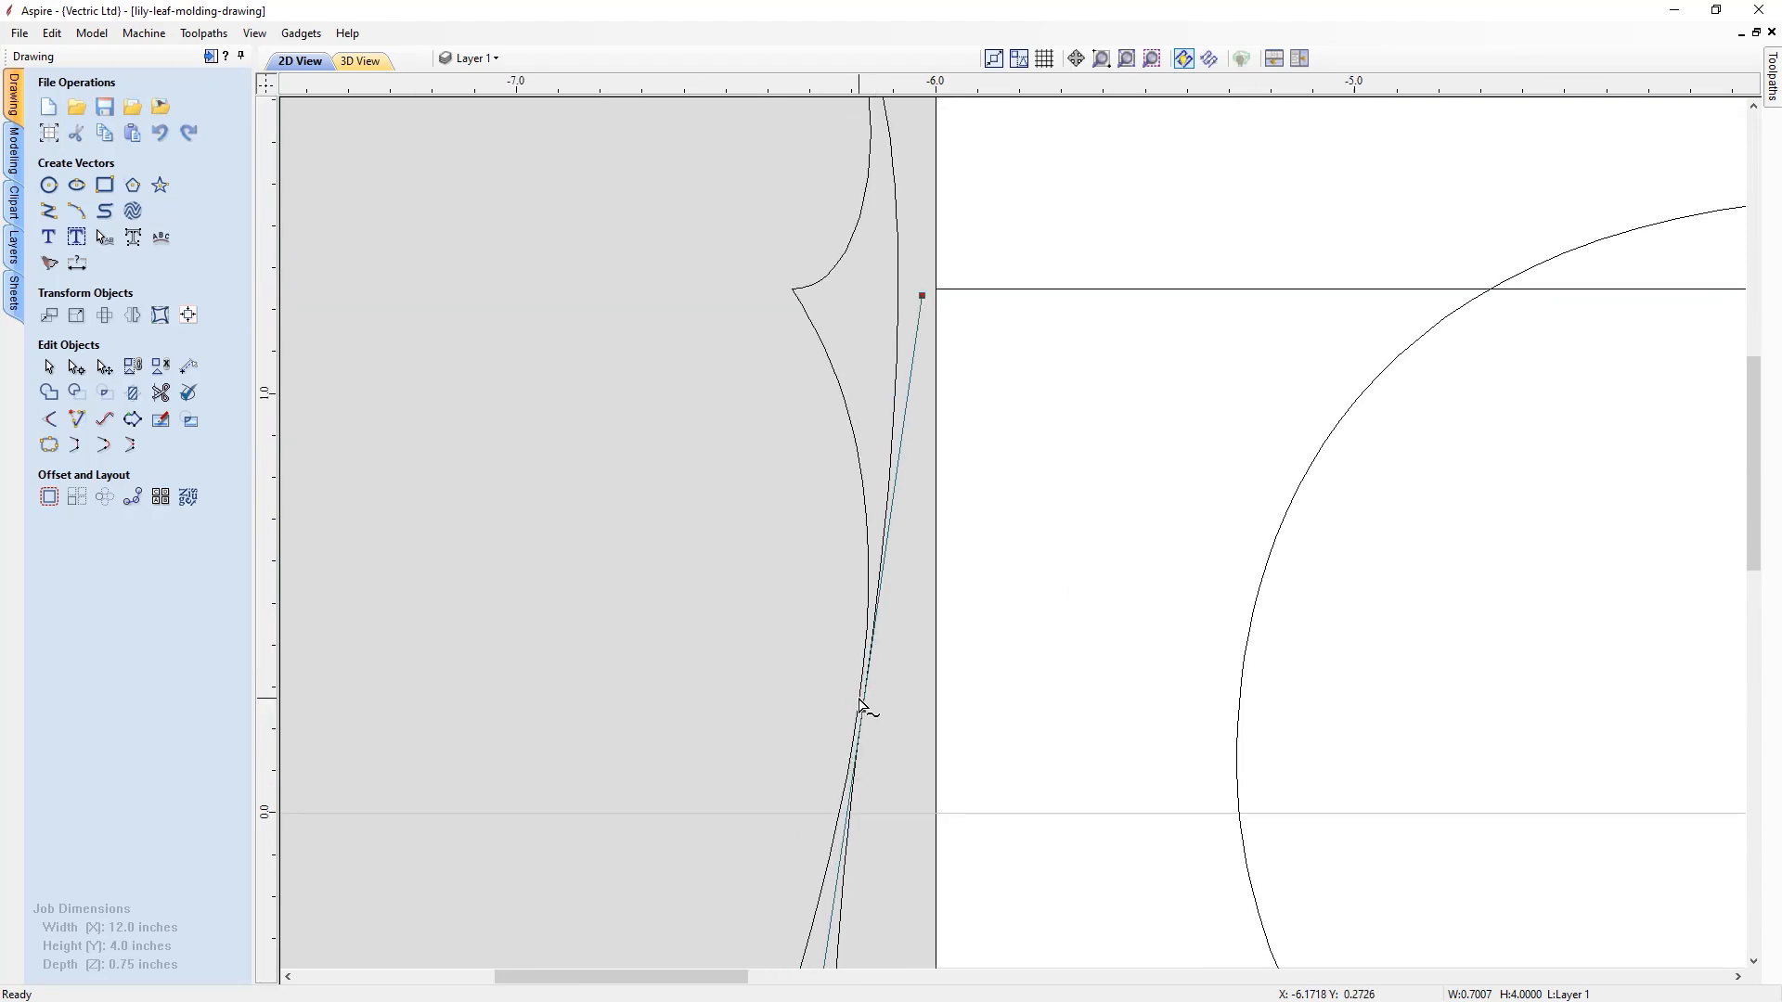
scroll(945, 329, "down", 4)
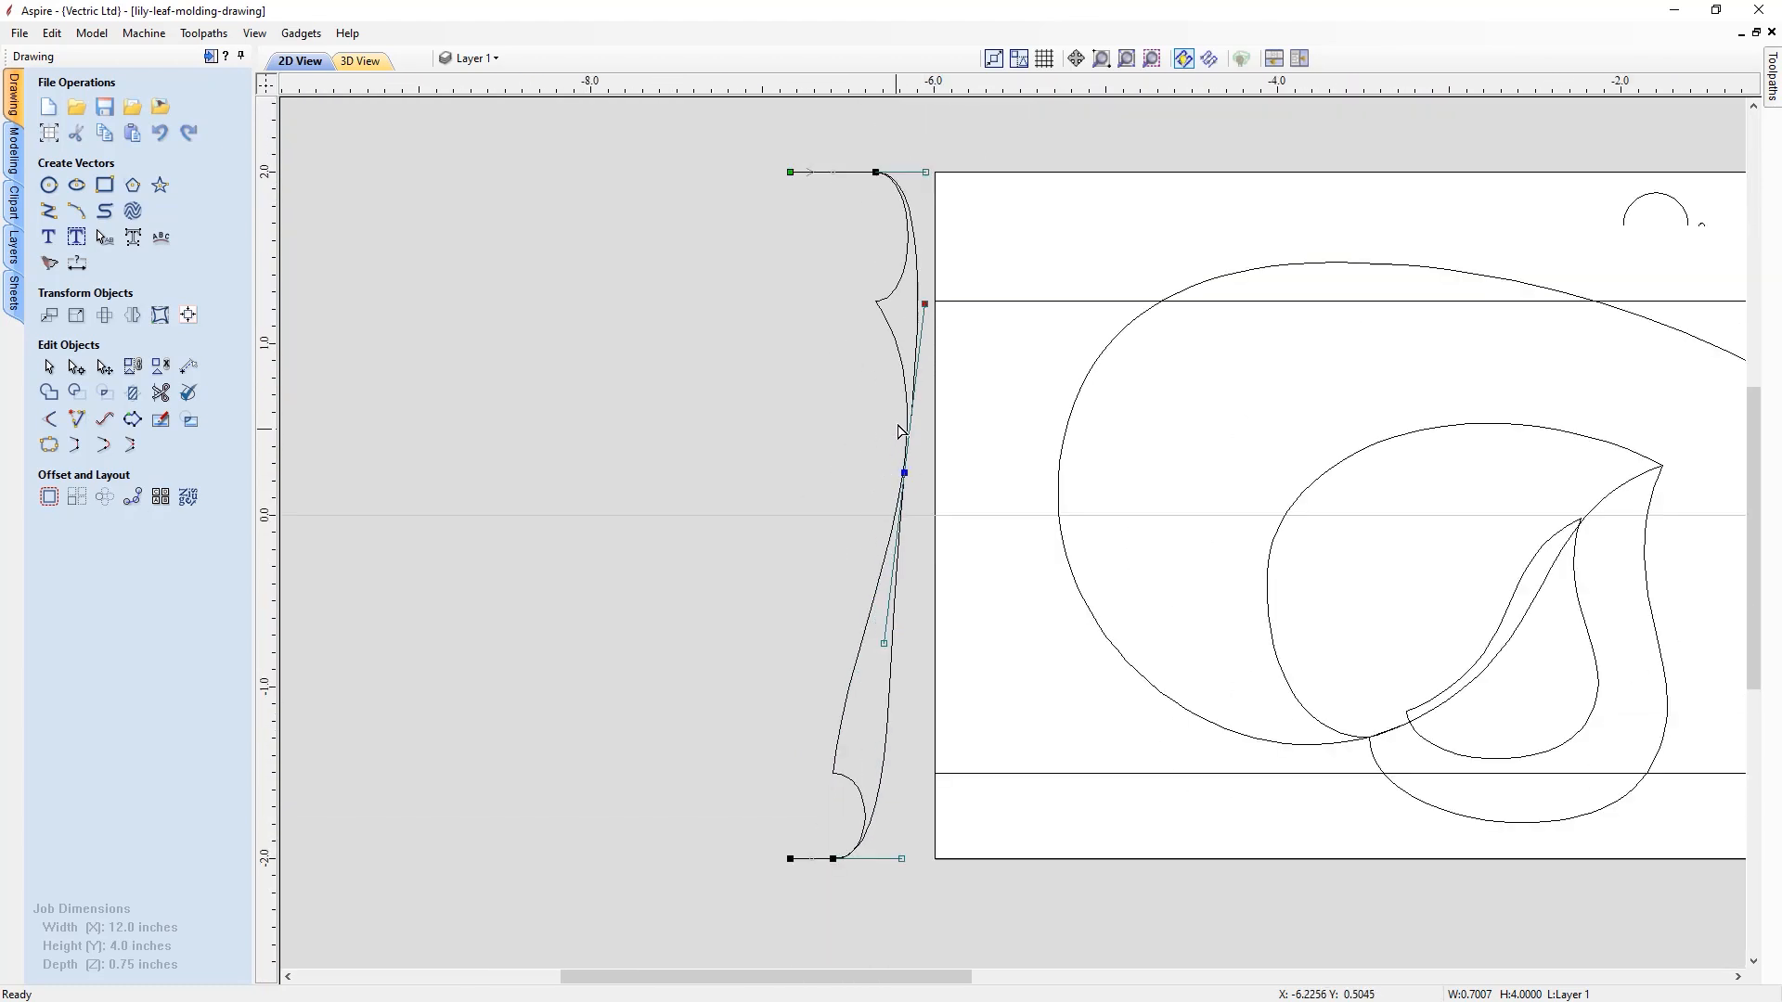
scroll(936, 206, "up", 1)
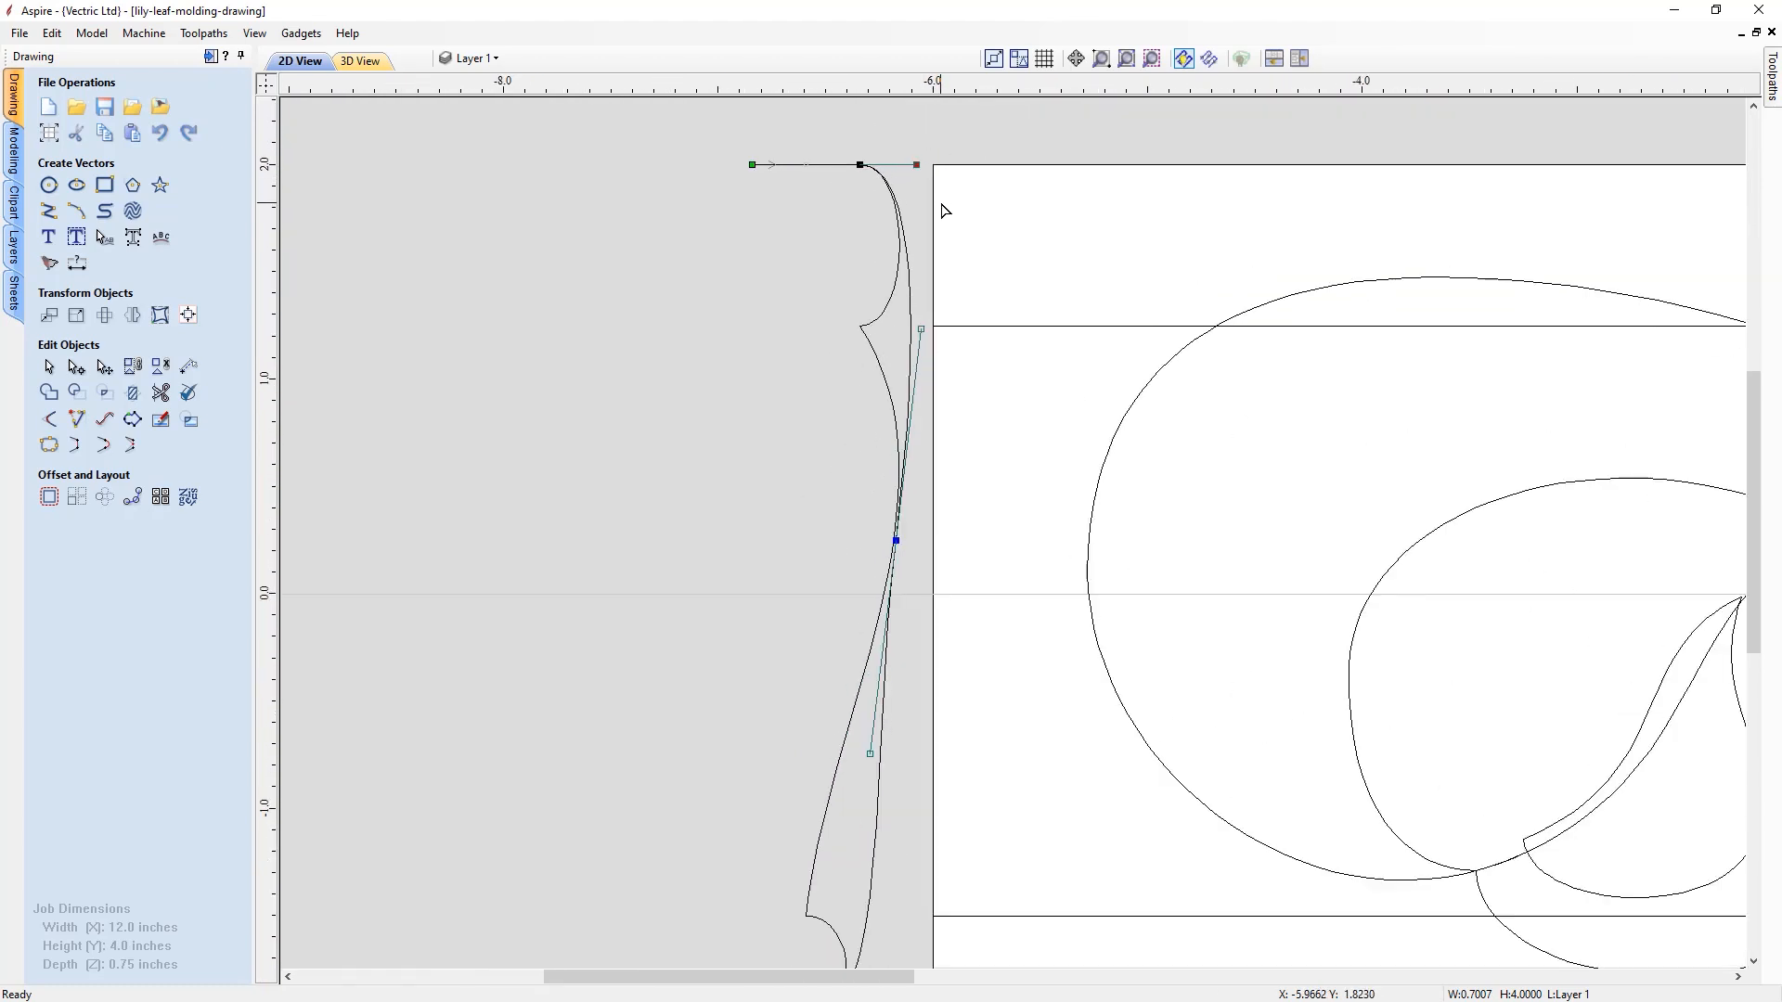
scroll(932, 223, "down", 2)
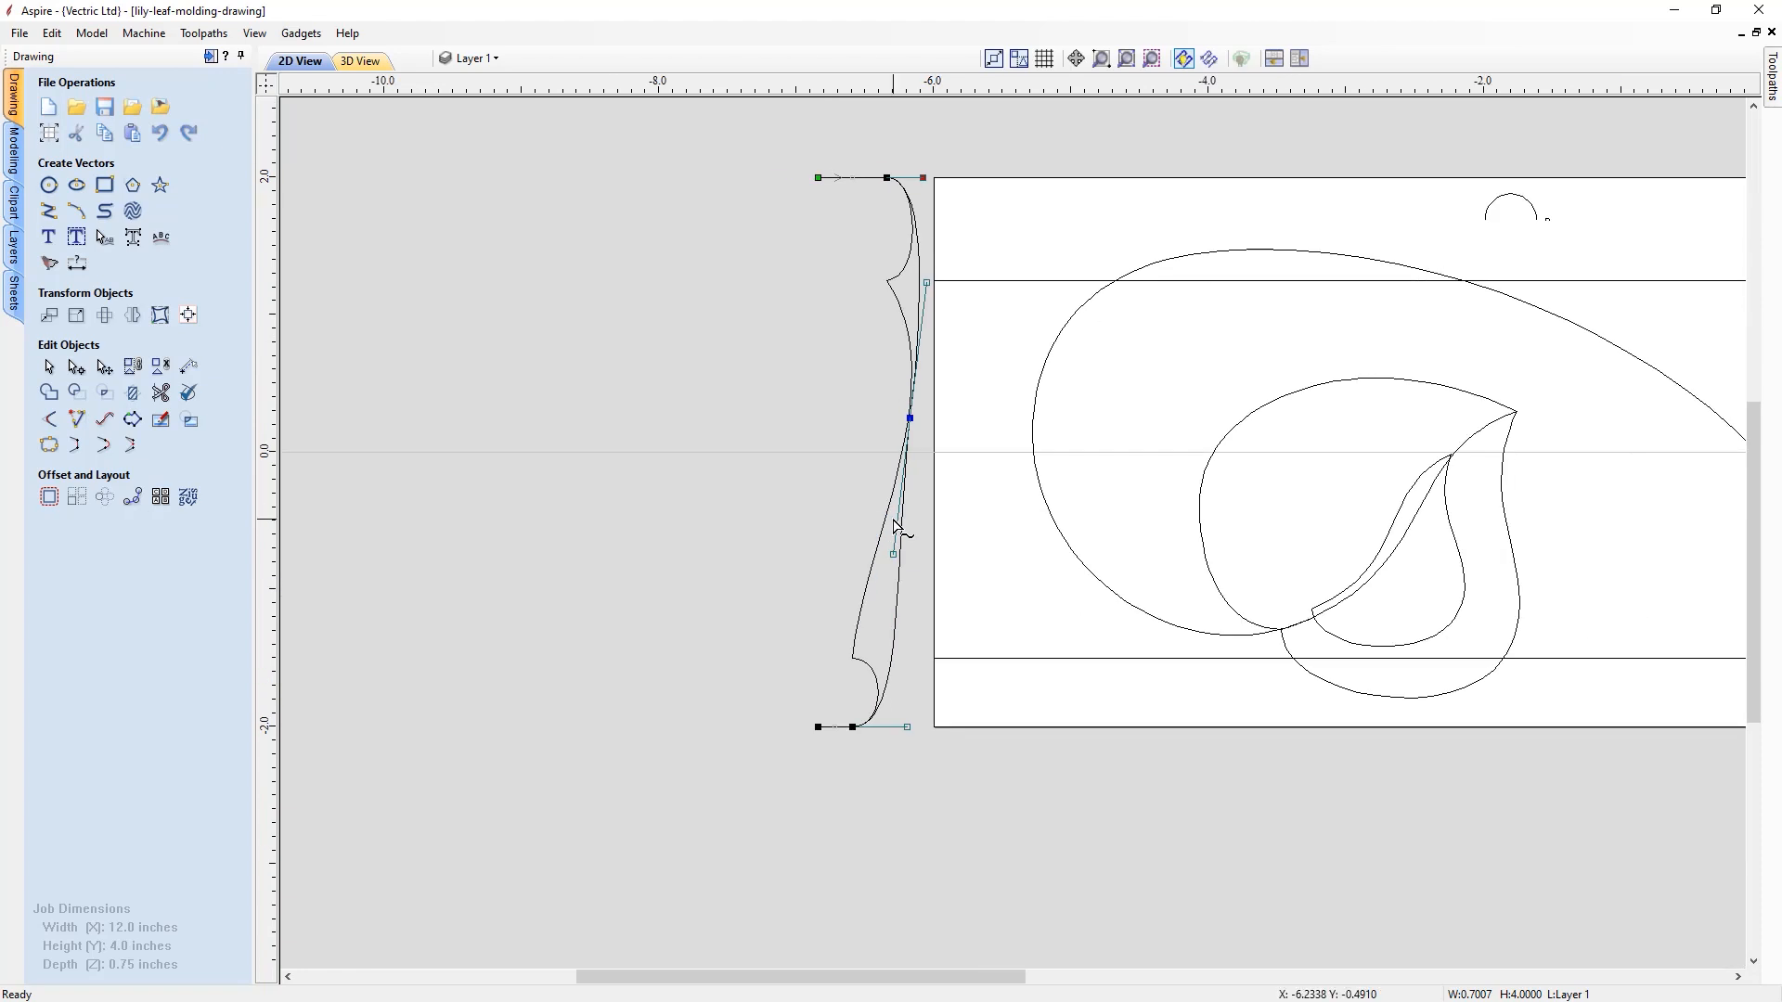
left_click(837, 530)
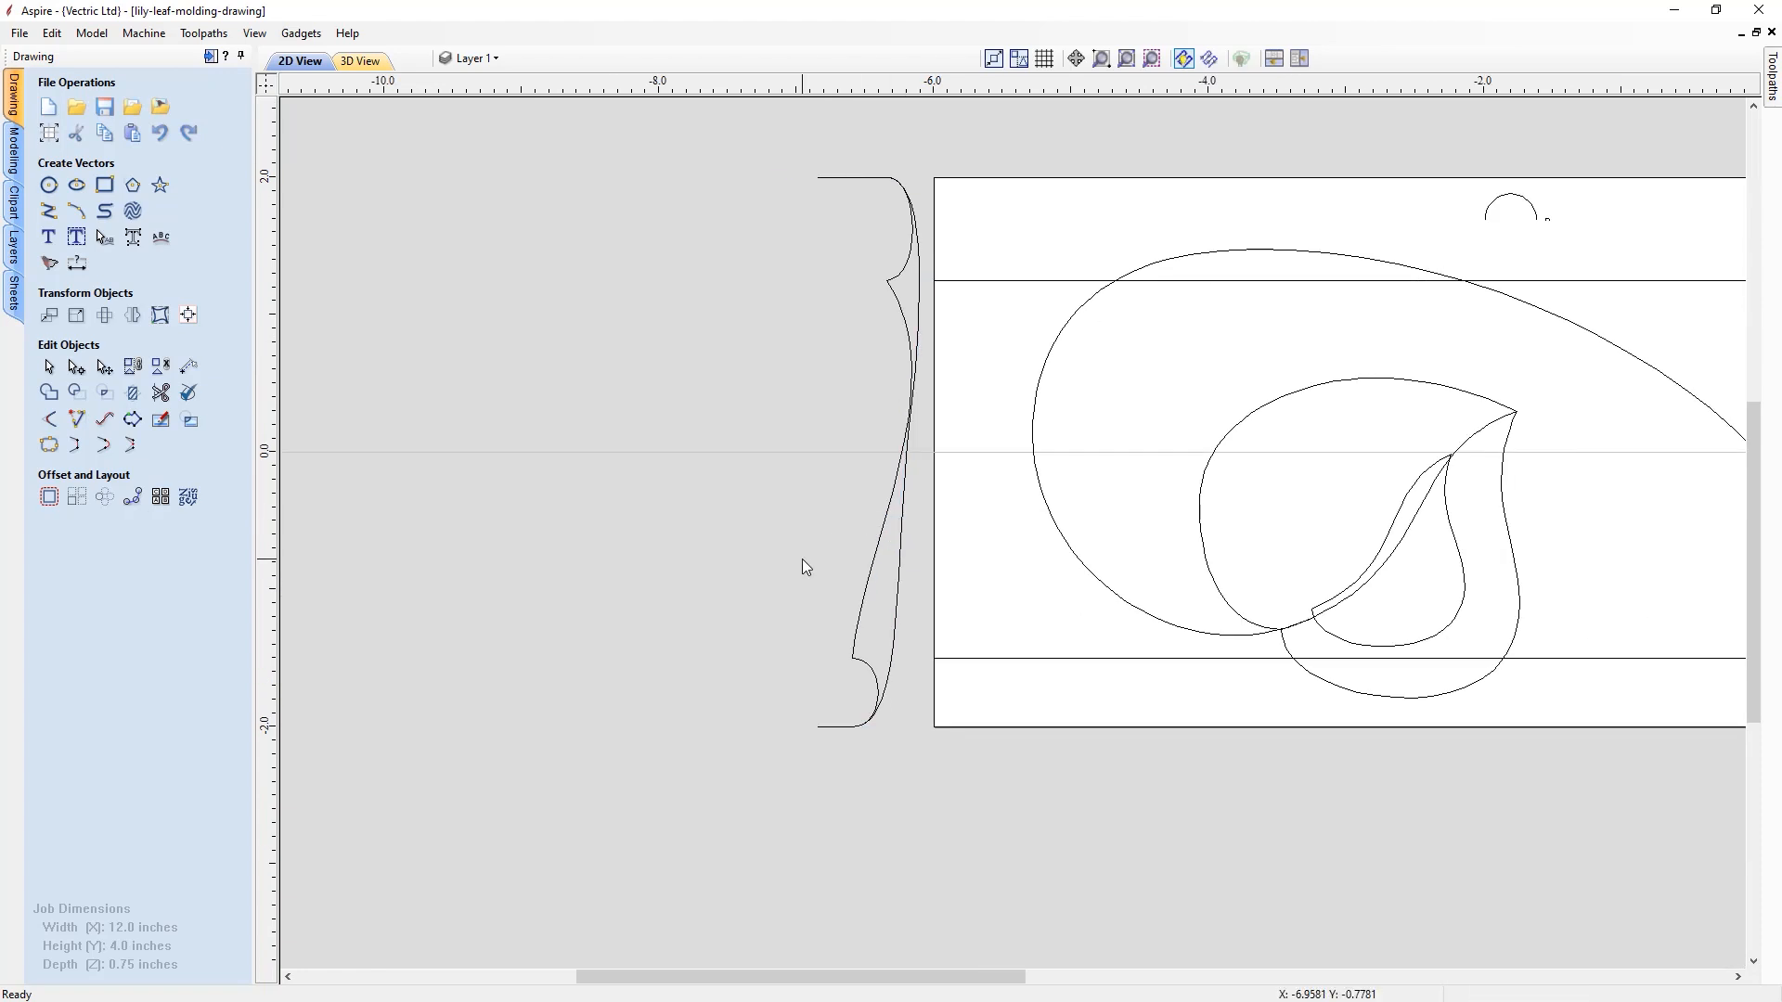
key("F6")
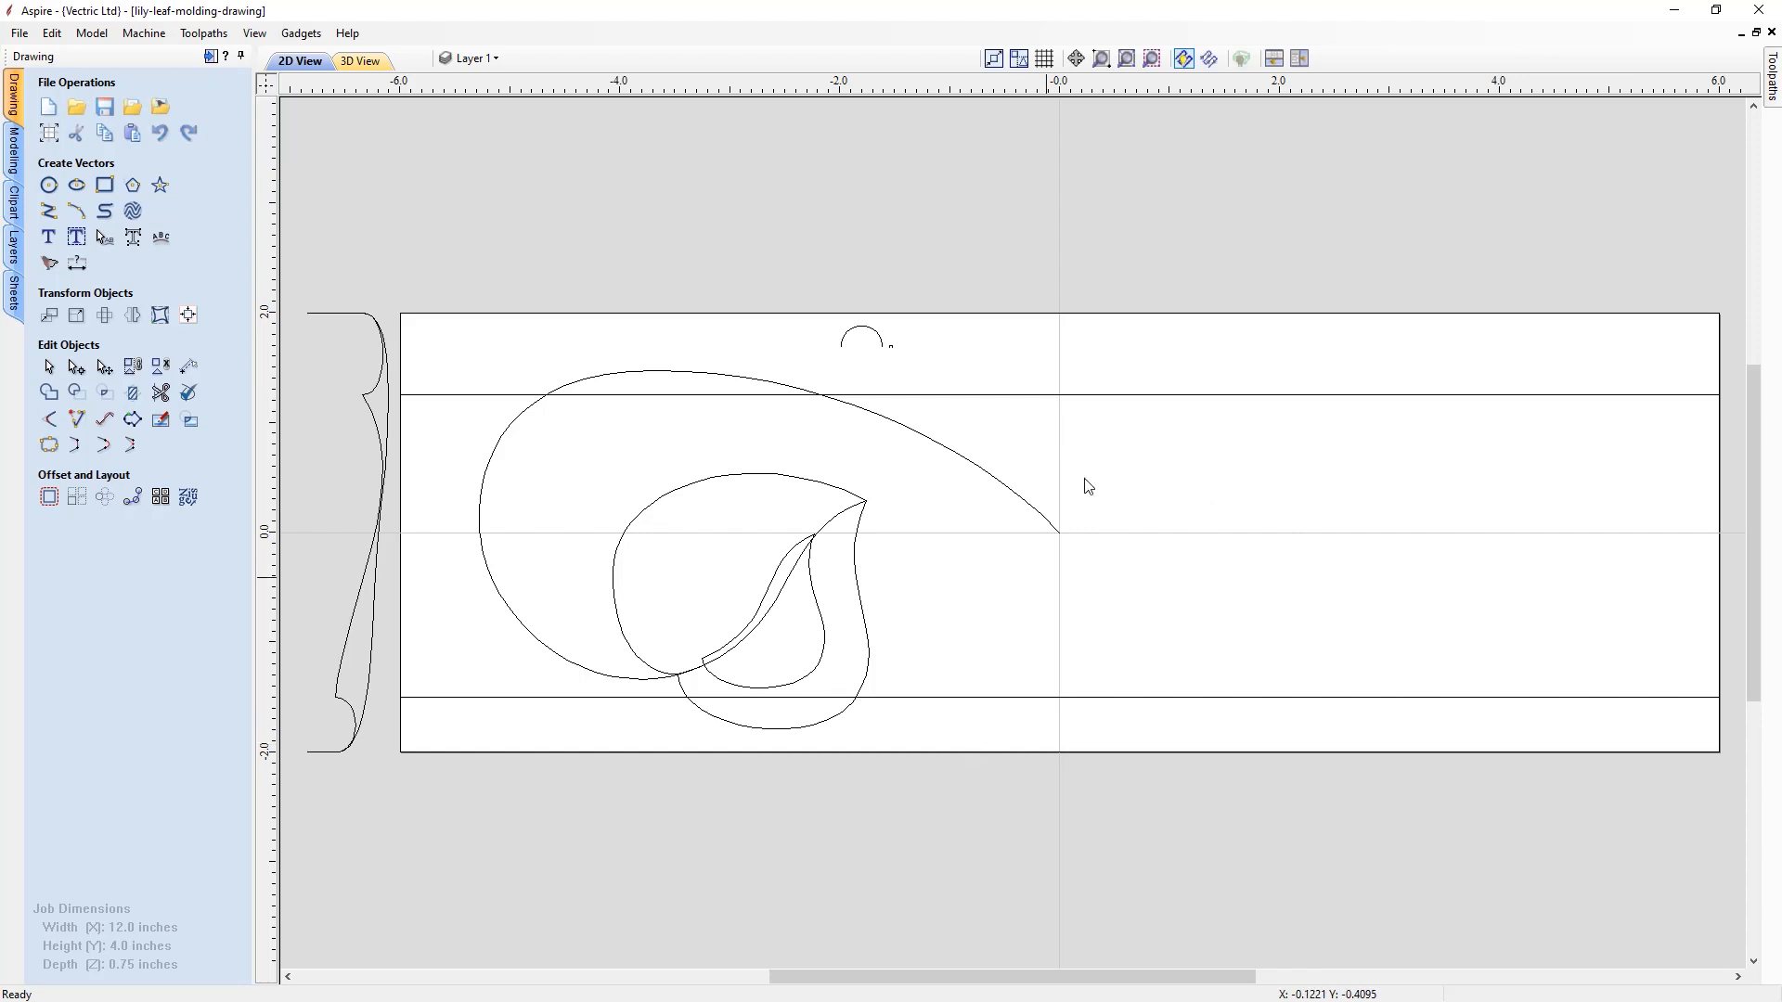
left_click(1275, 59)
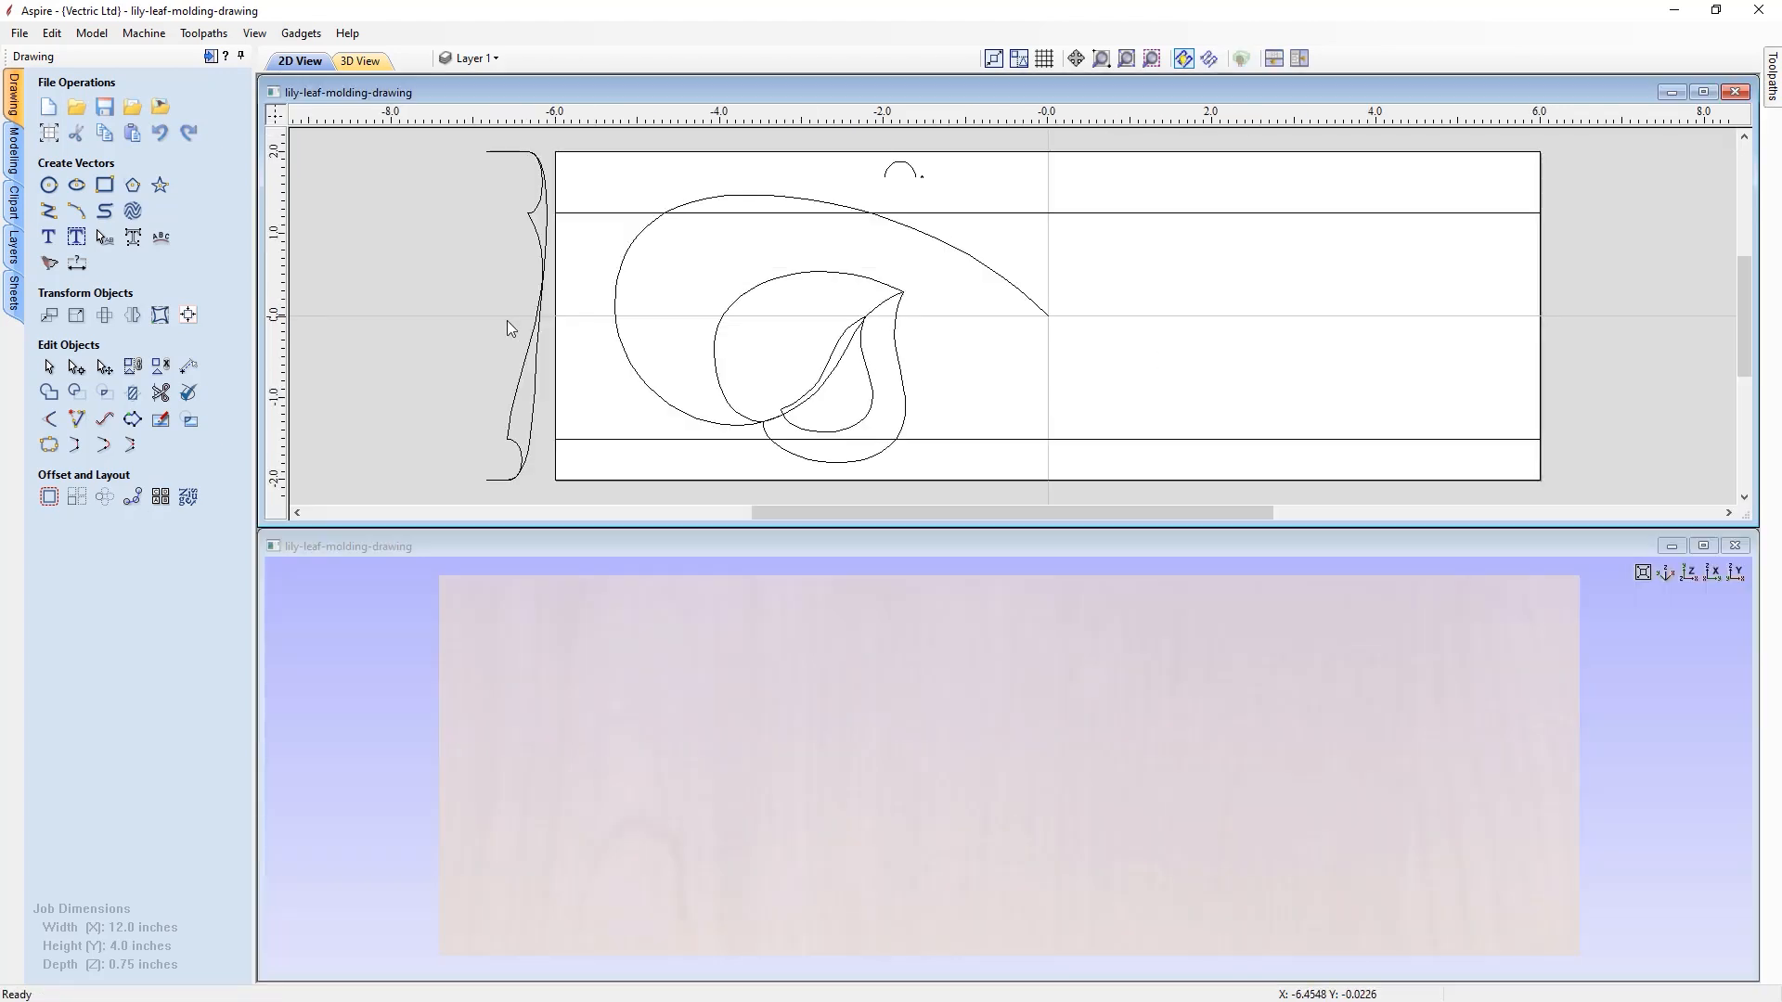
left_click(534, 443)
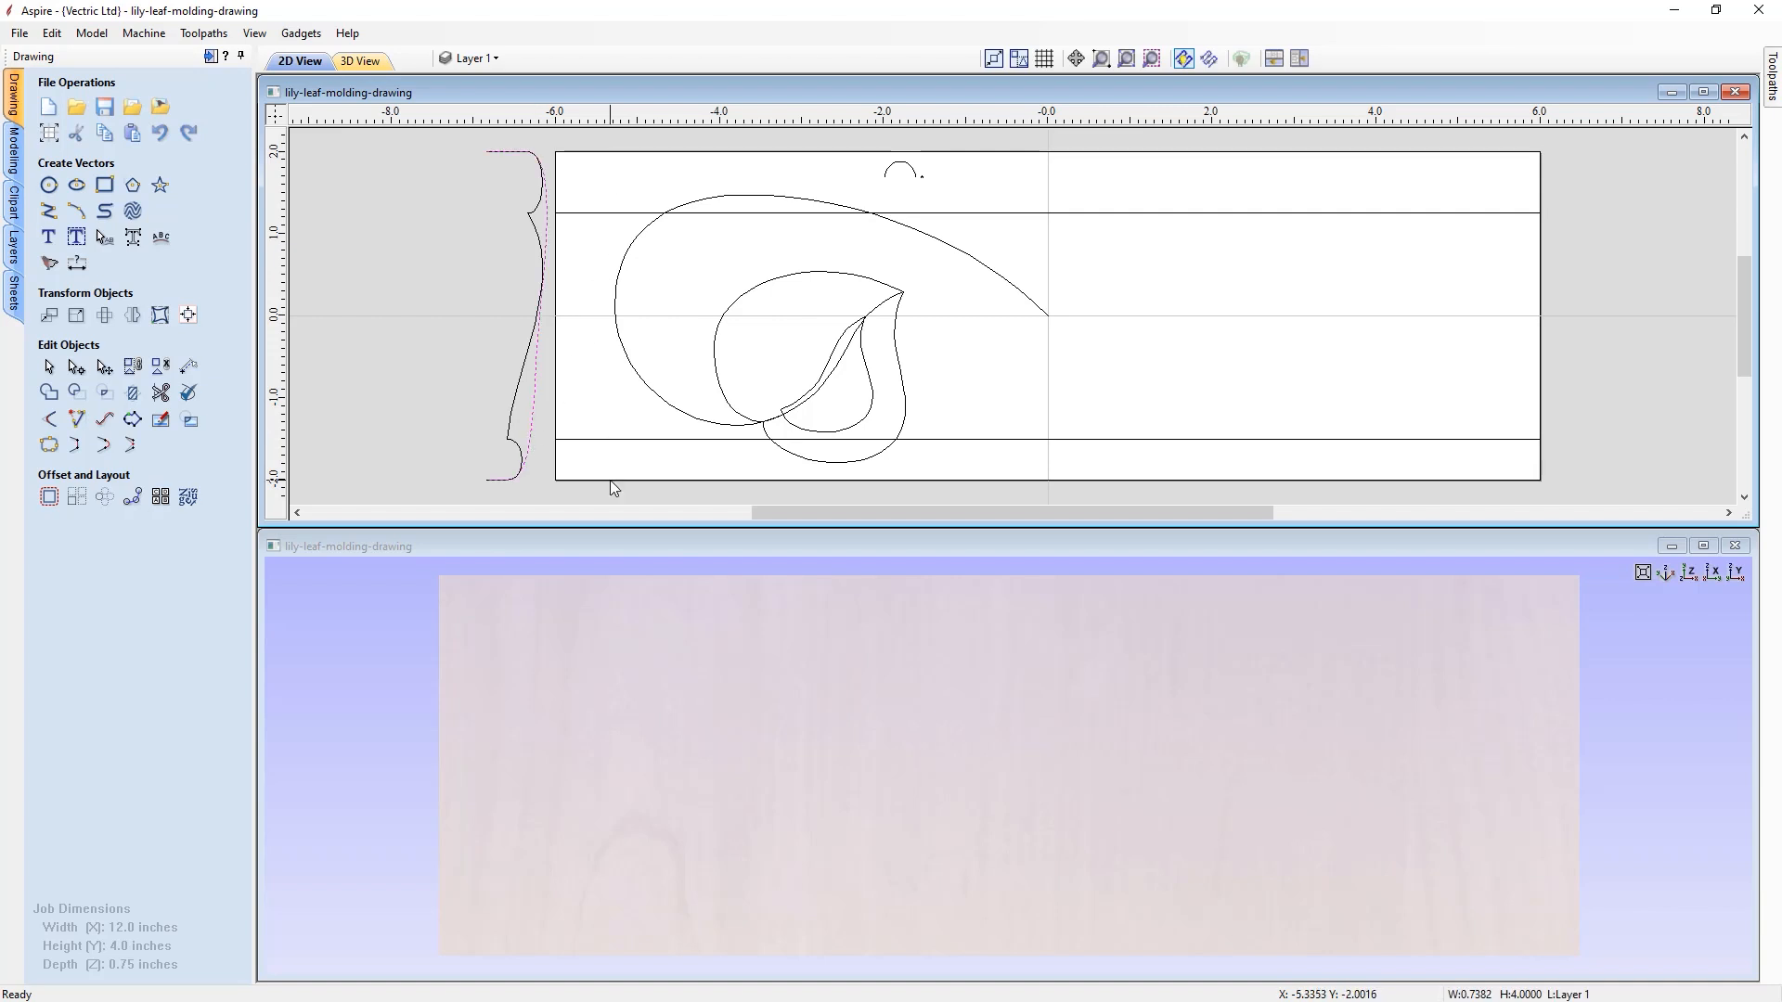
left_click(446, 286)
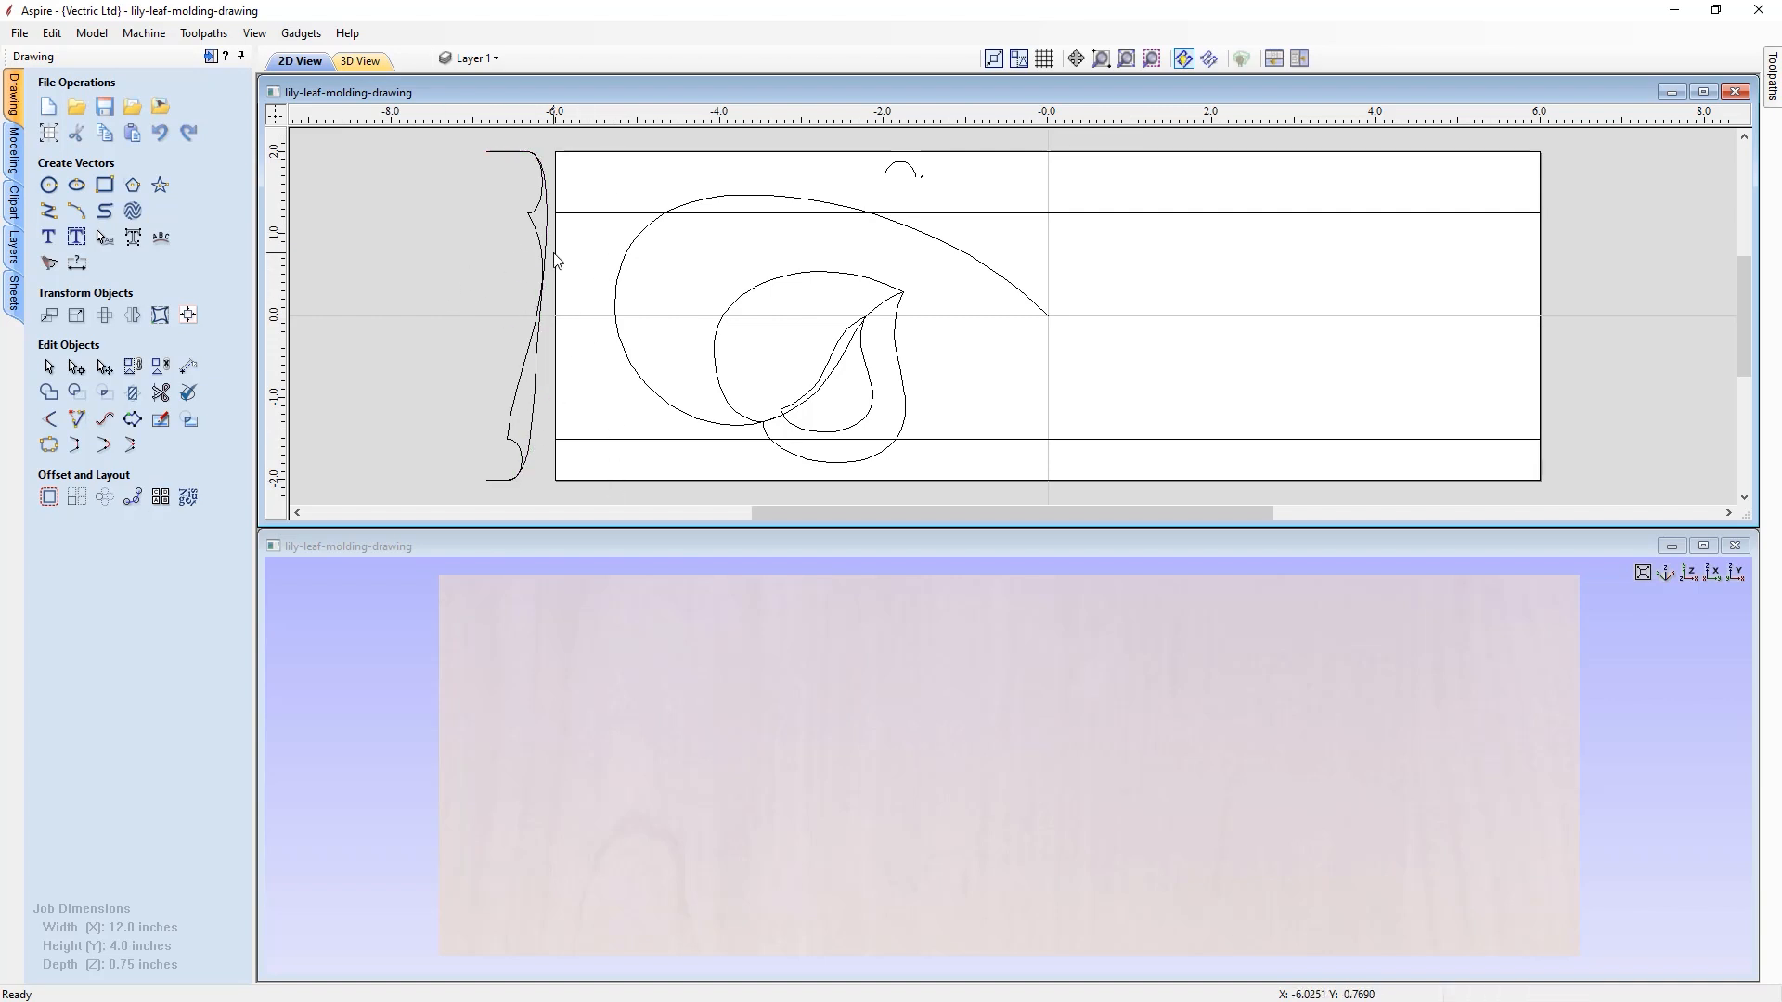
- Start a Two Rail Sweep using the upper and lower edge lines of the job as drive rails
left_click(13, 151)
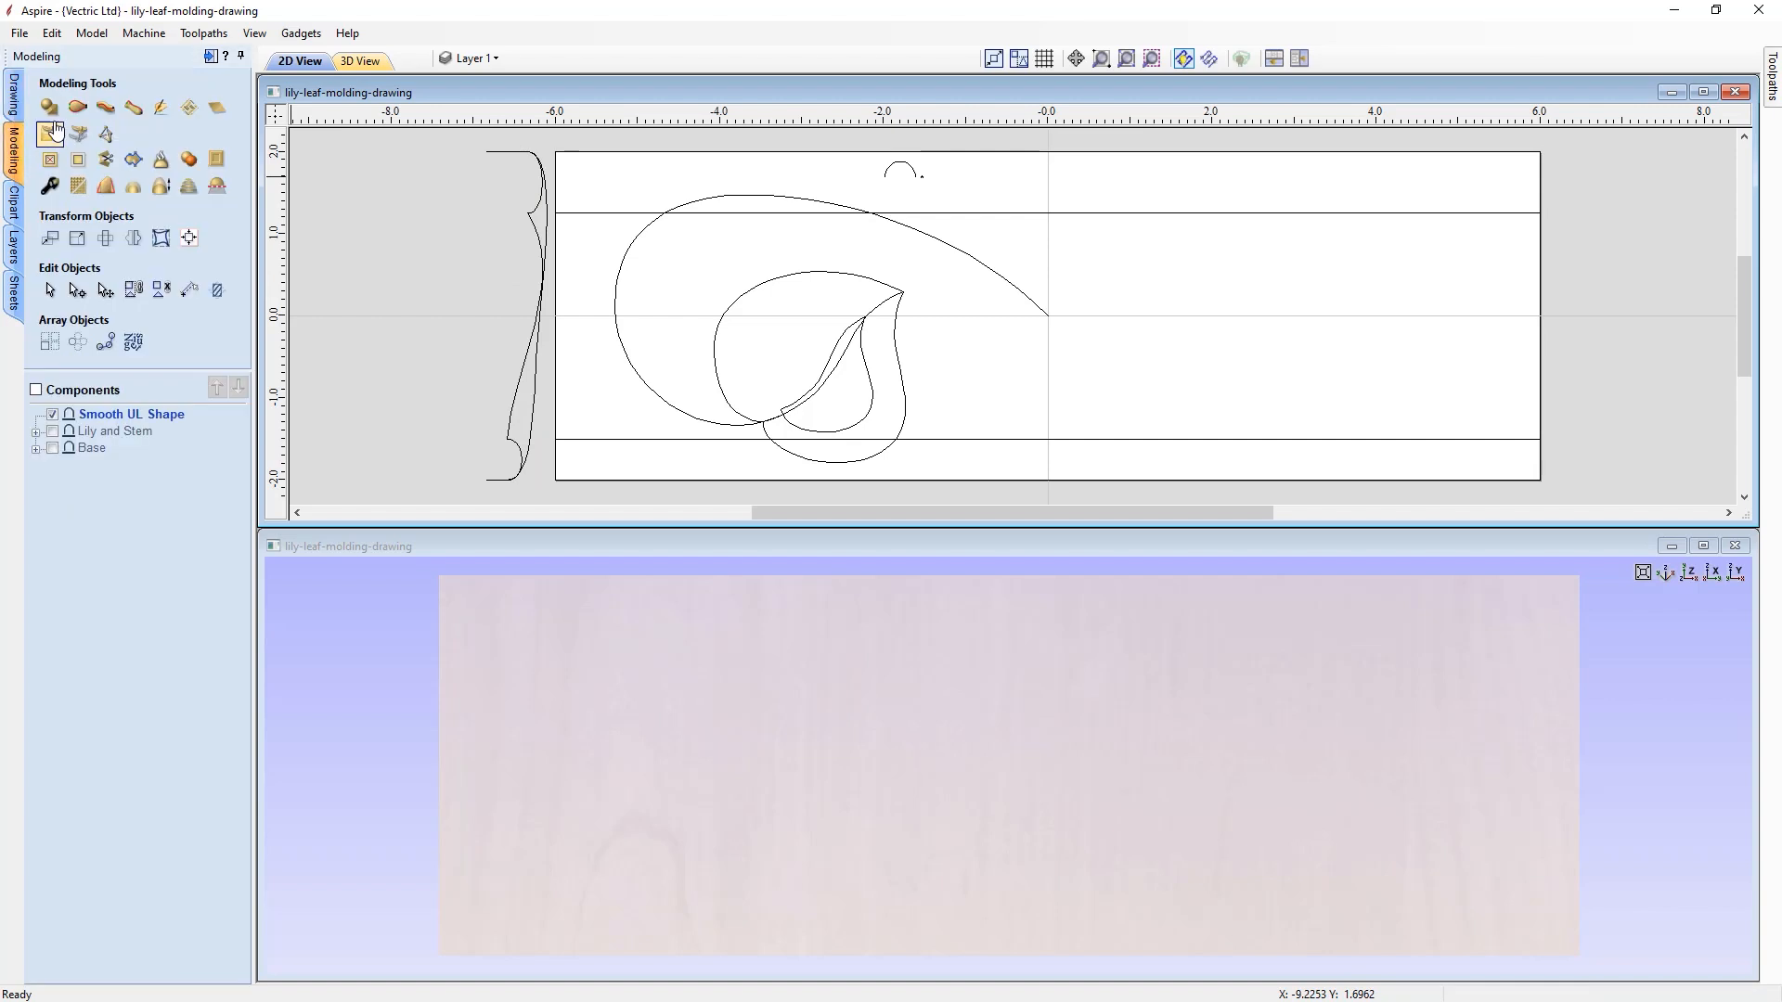
left_click(77, 110)
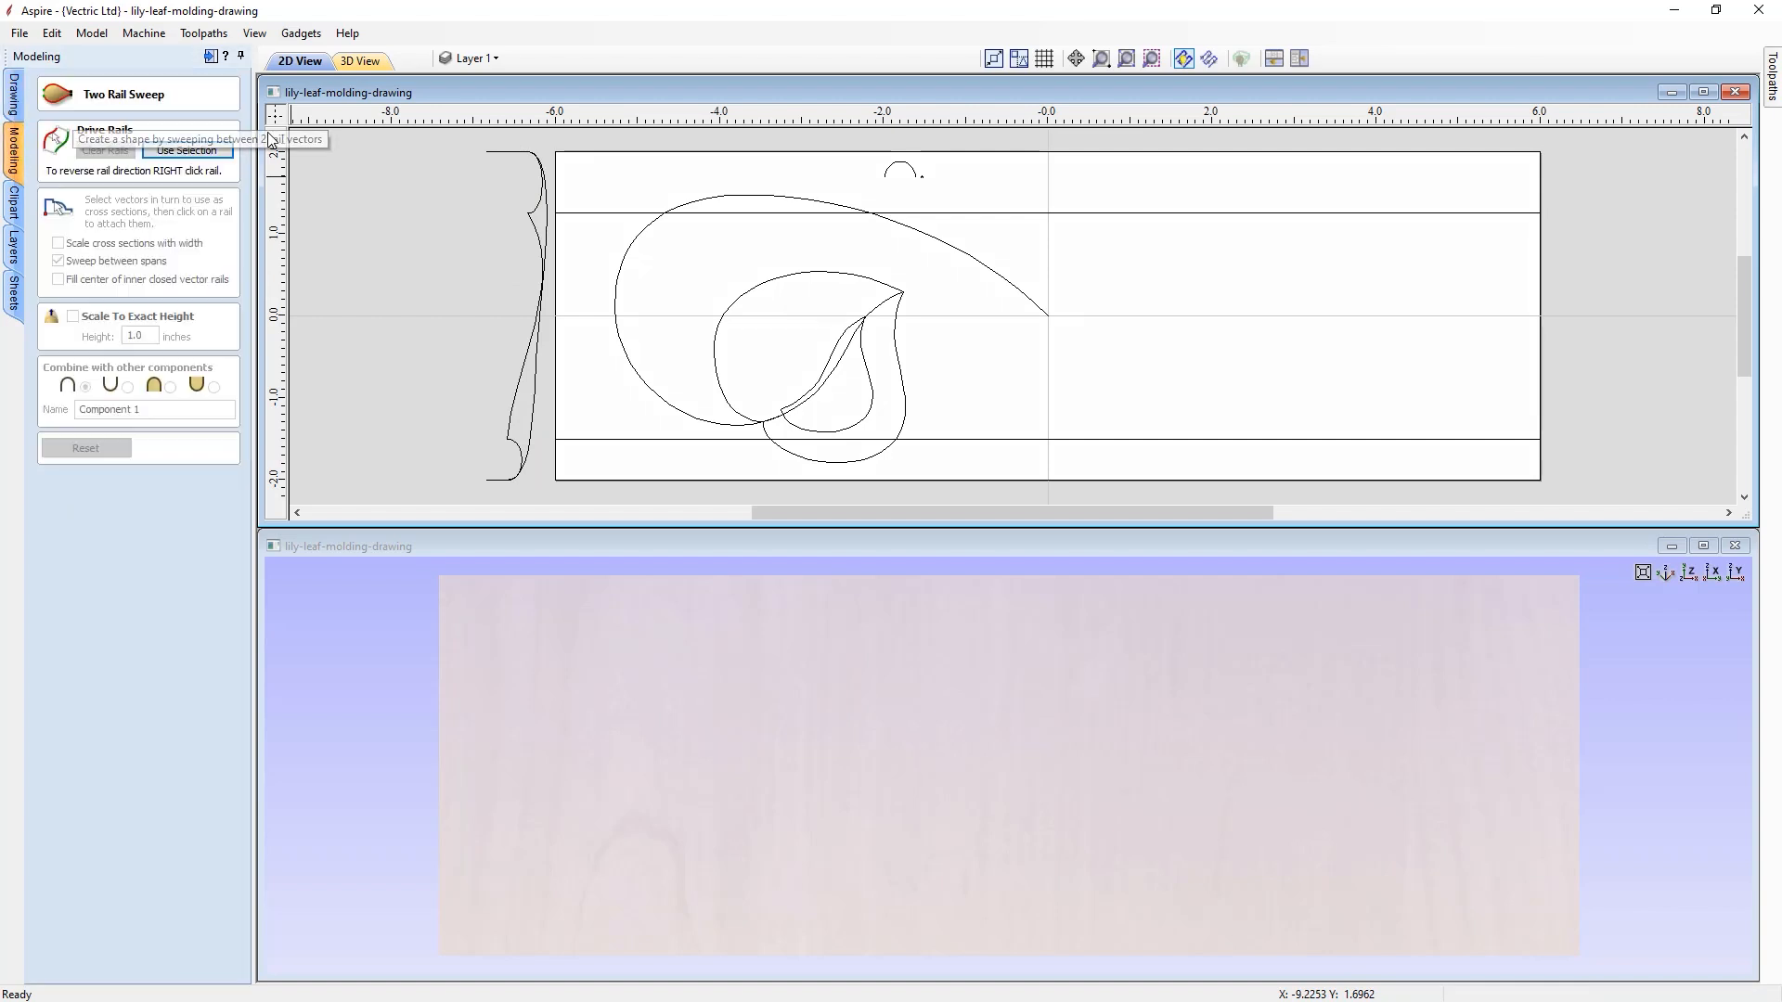
left_click(584, 153)
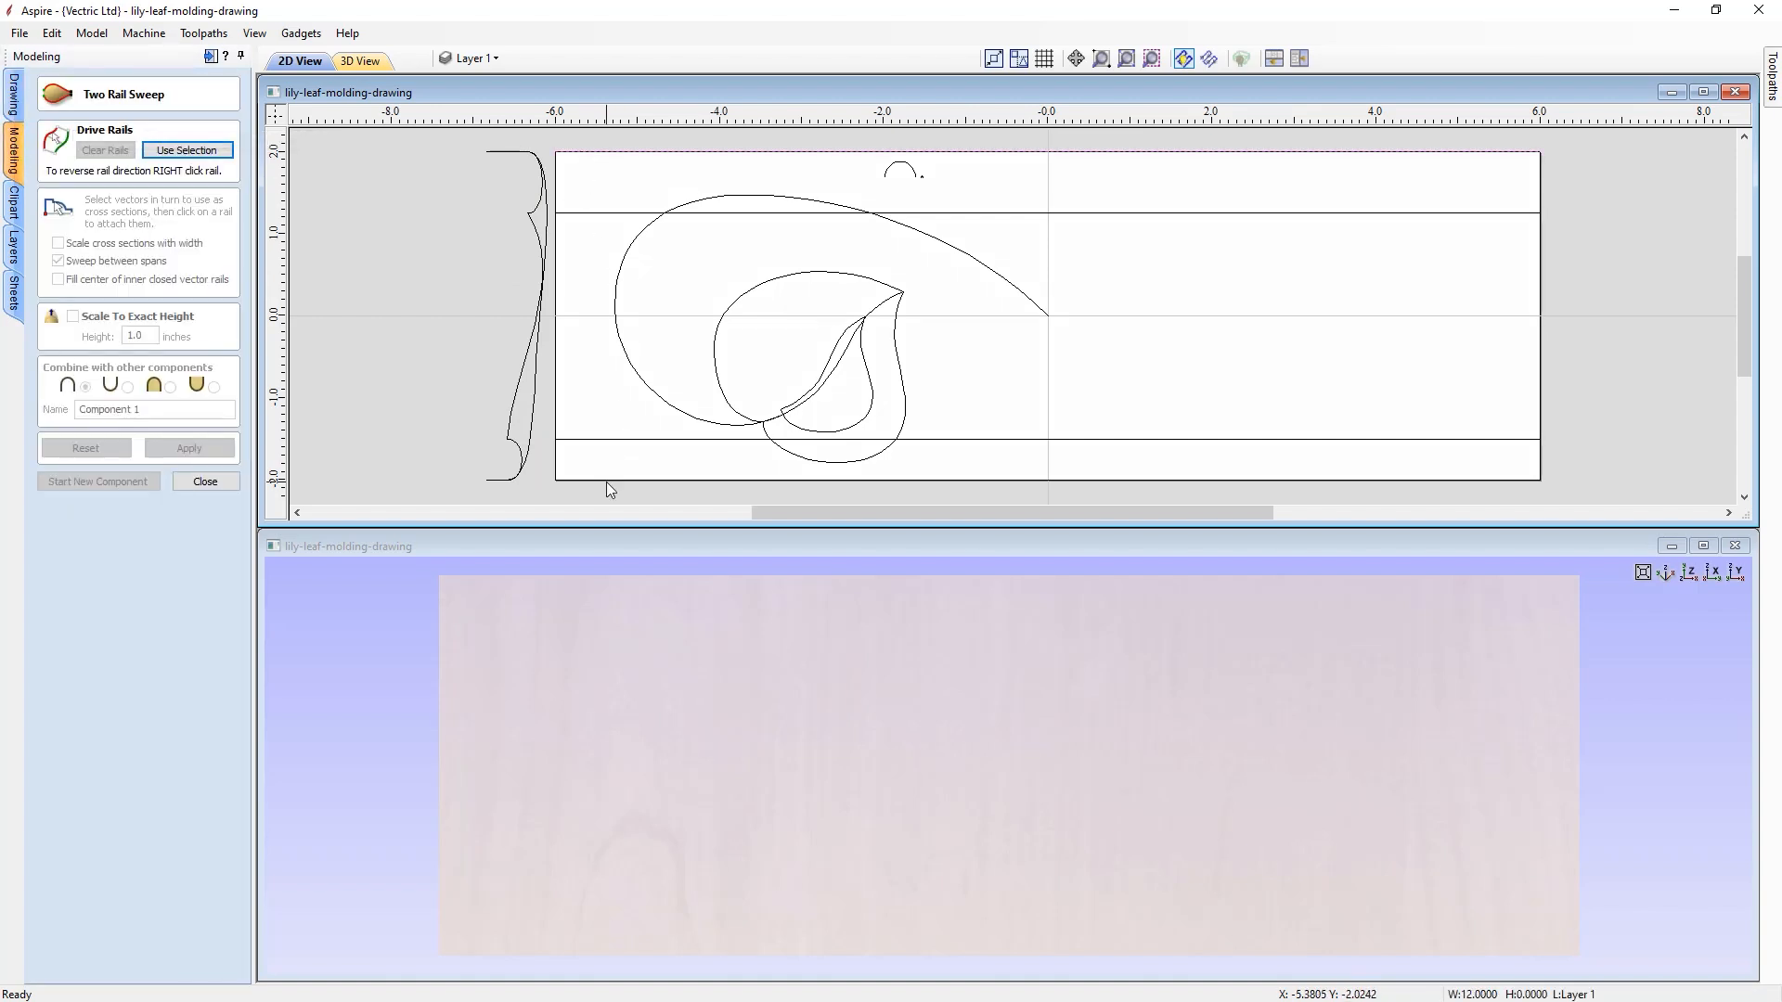
left_click(183, 154)
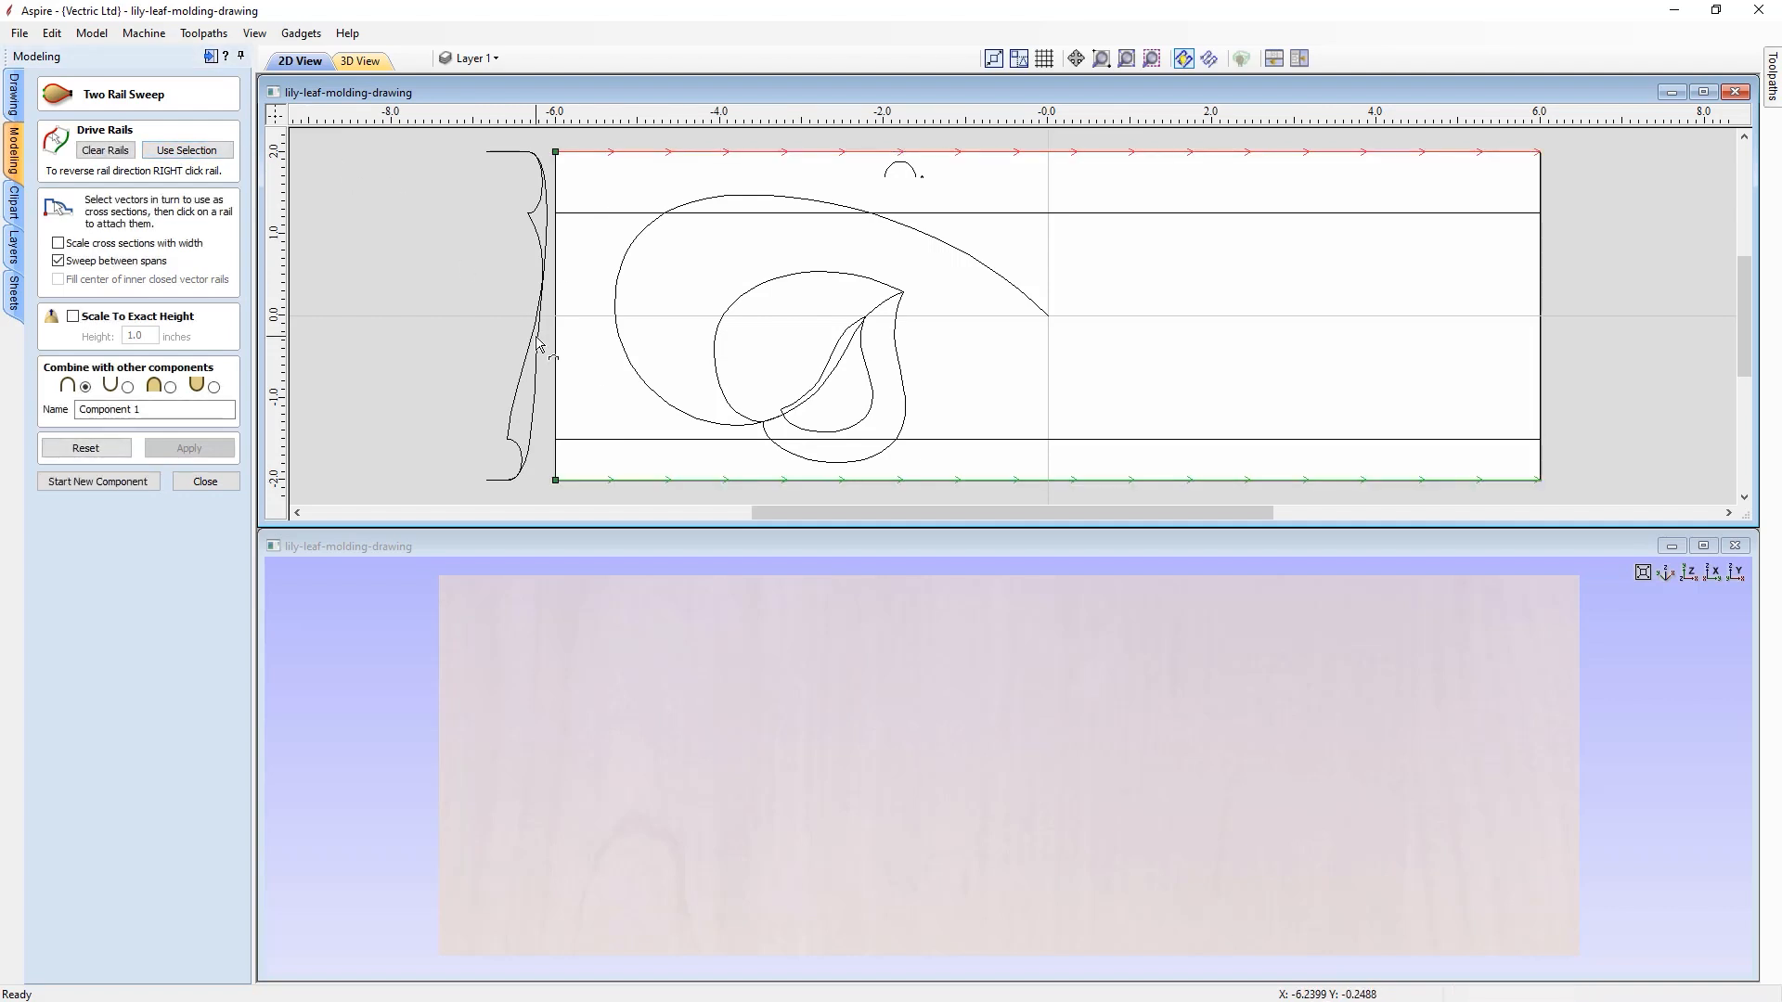
- Sweep the smooth curve along the rails with Sweep between spans off, creating an added component named Smooth UL Shape
left_click(536, 397)
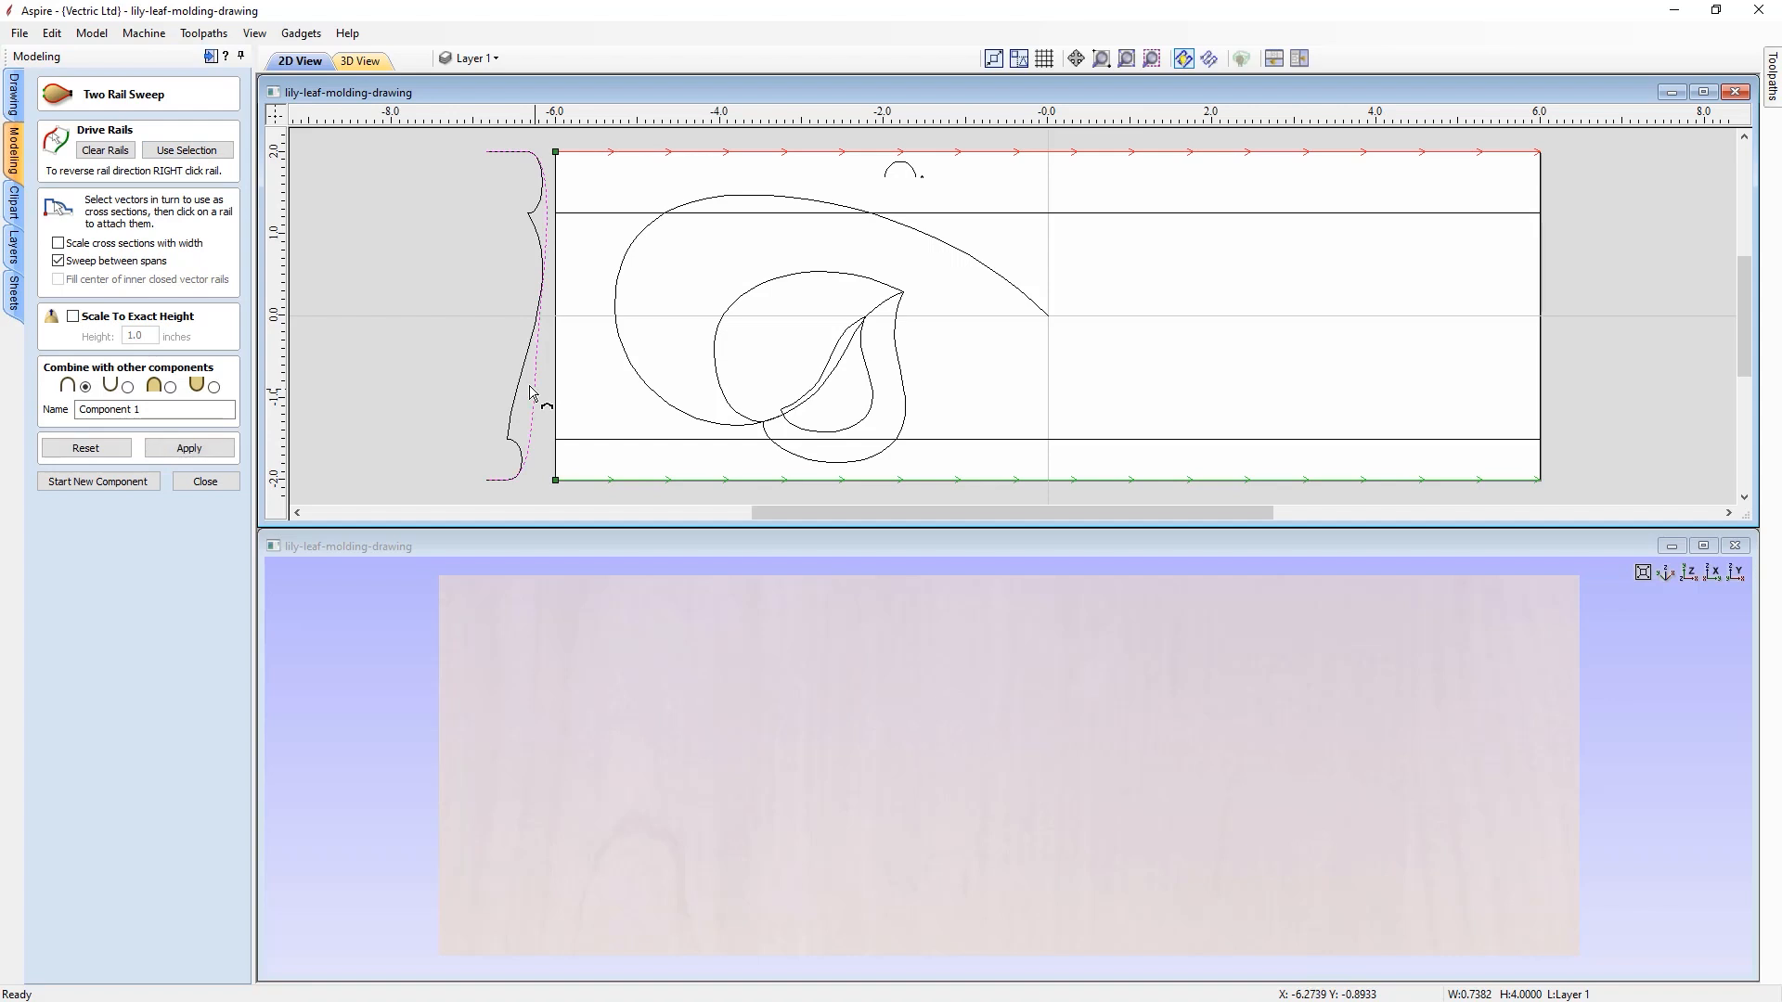
left_click(60, 261)
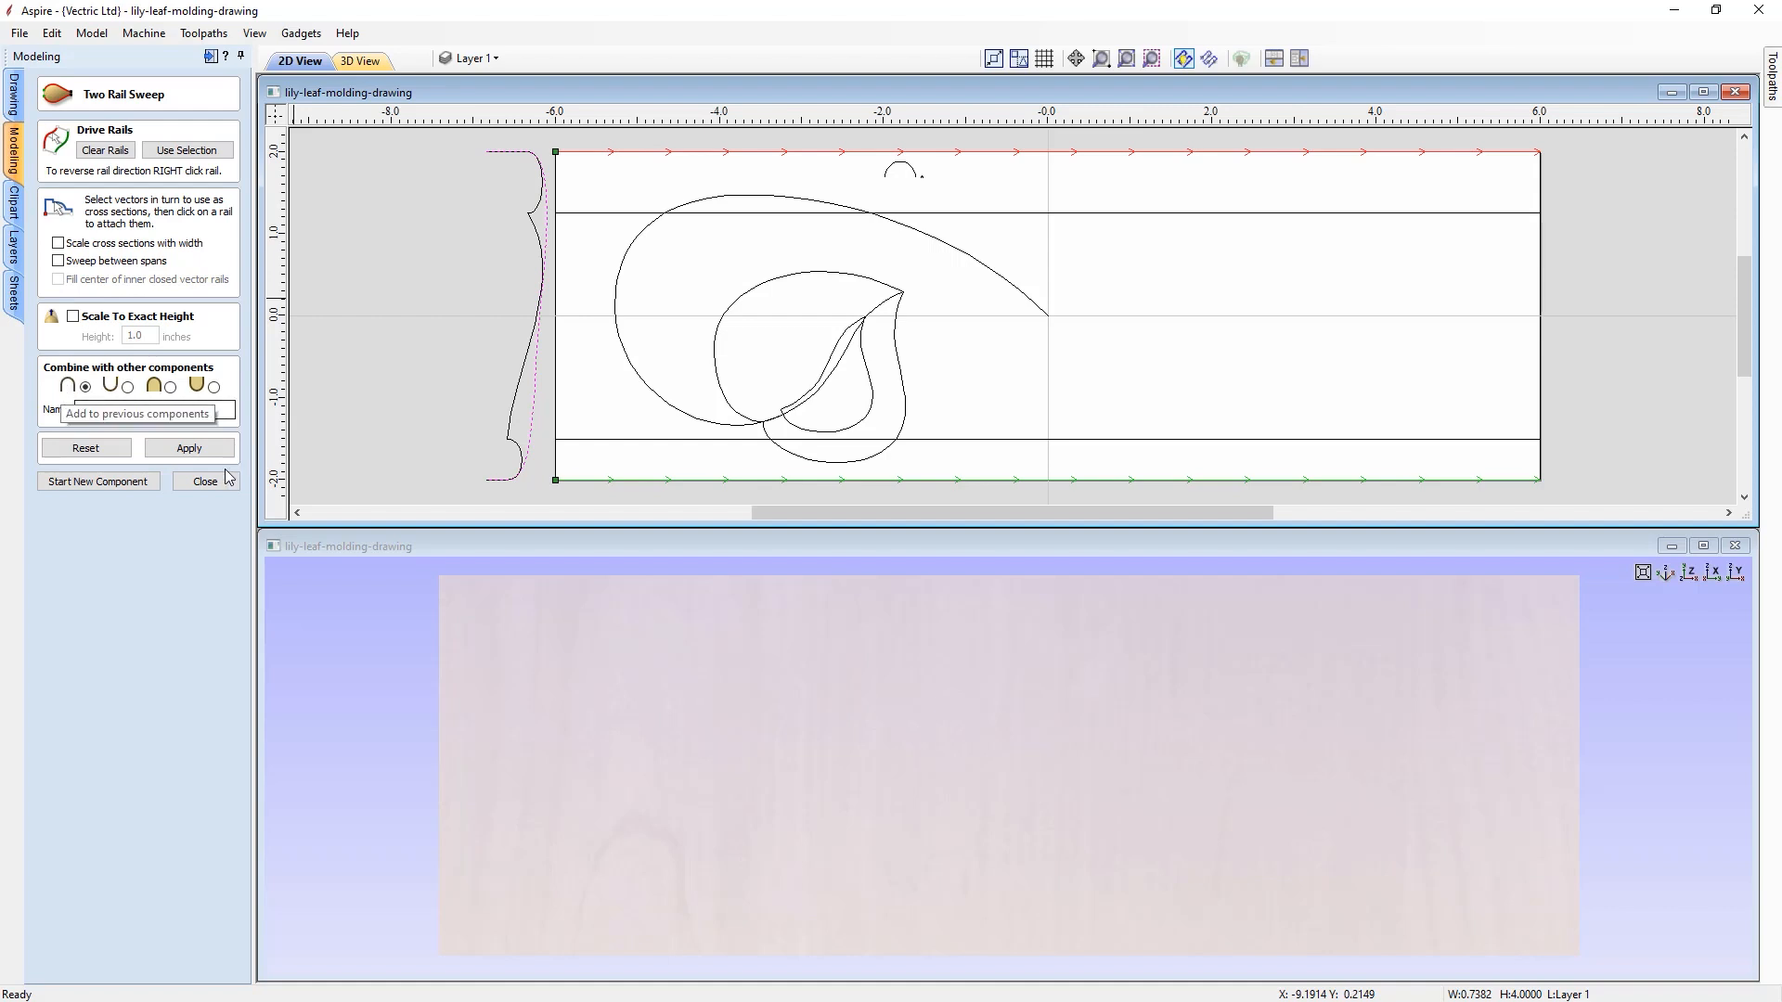
left_click_drag(216, 413, 71, 394)
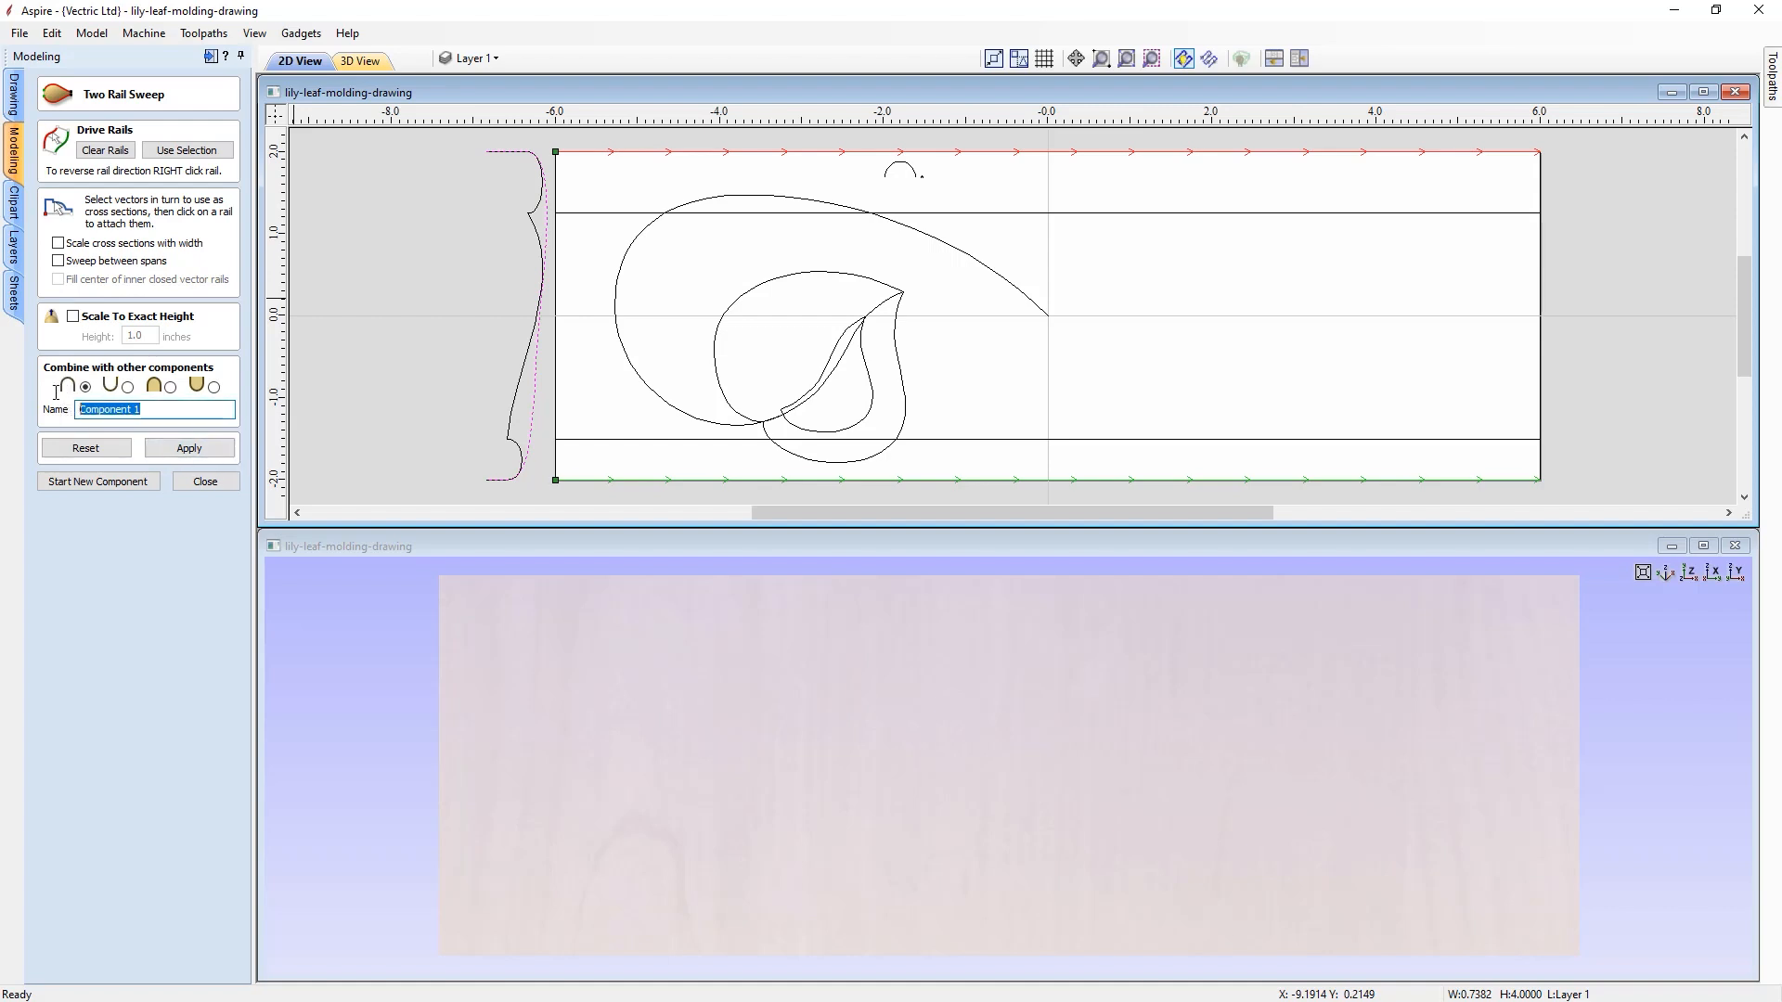
type("Smooth UL Shape")
left_click(189, 448)
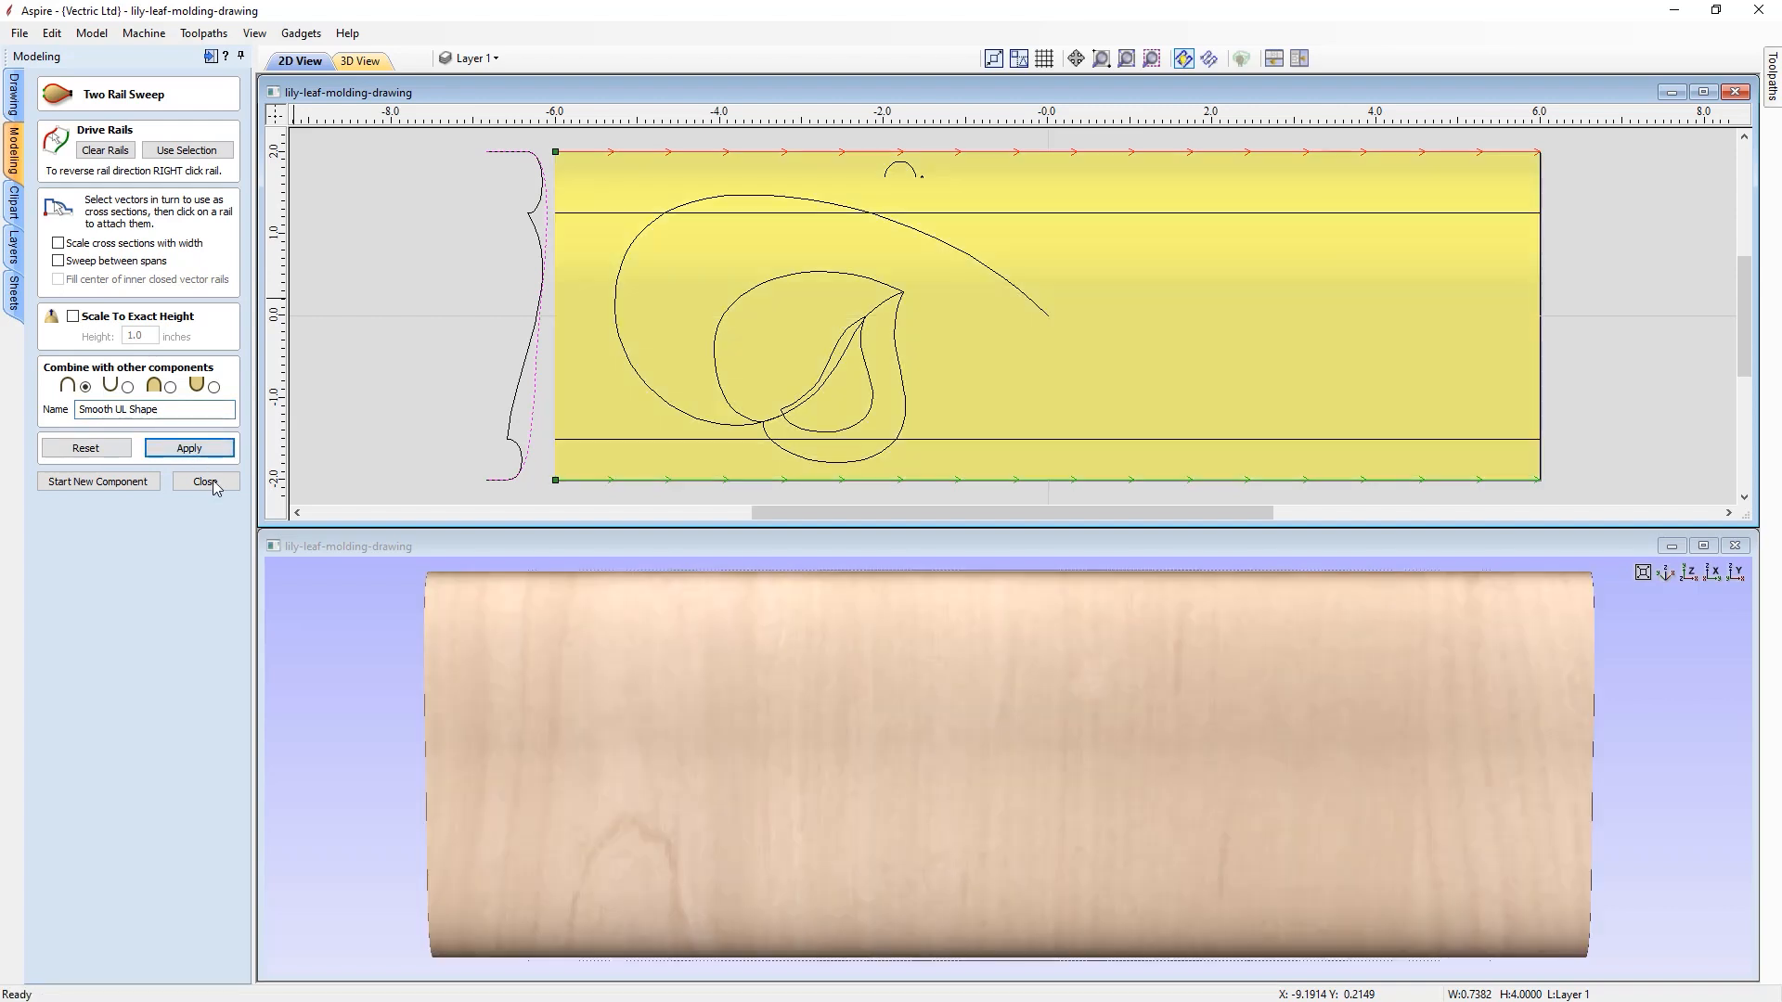
left_click_drag(631, 839, 283, 575)
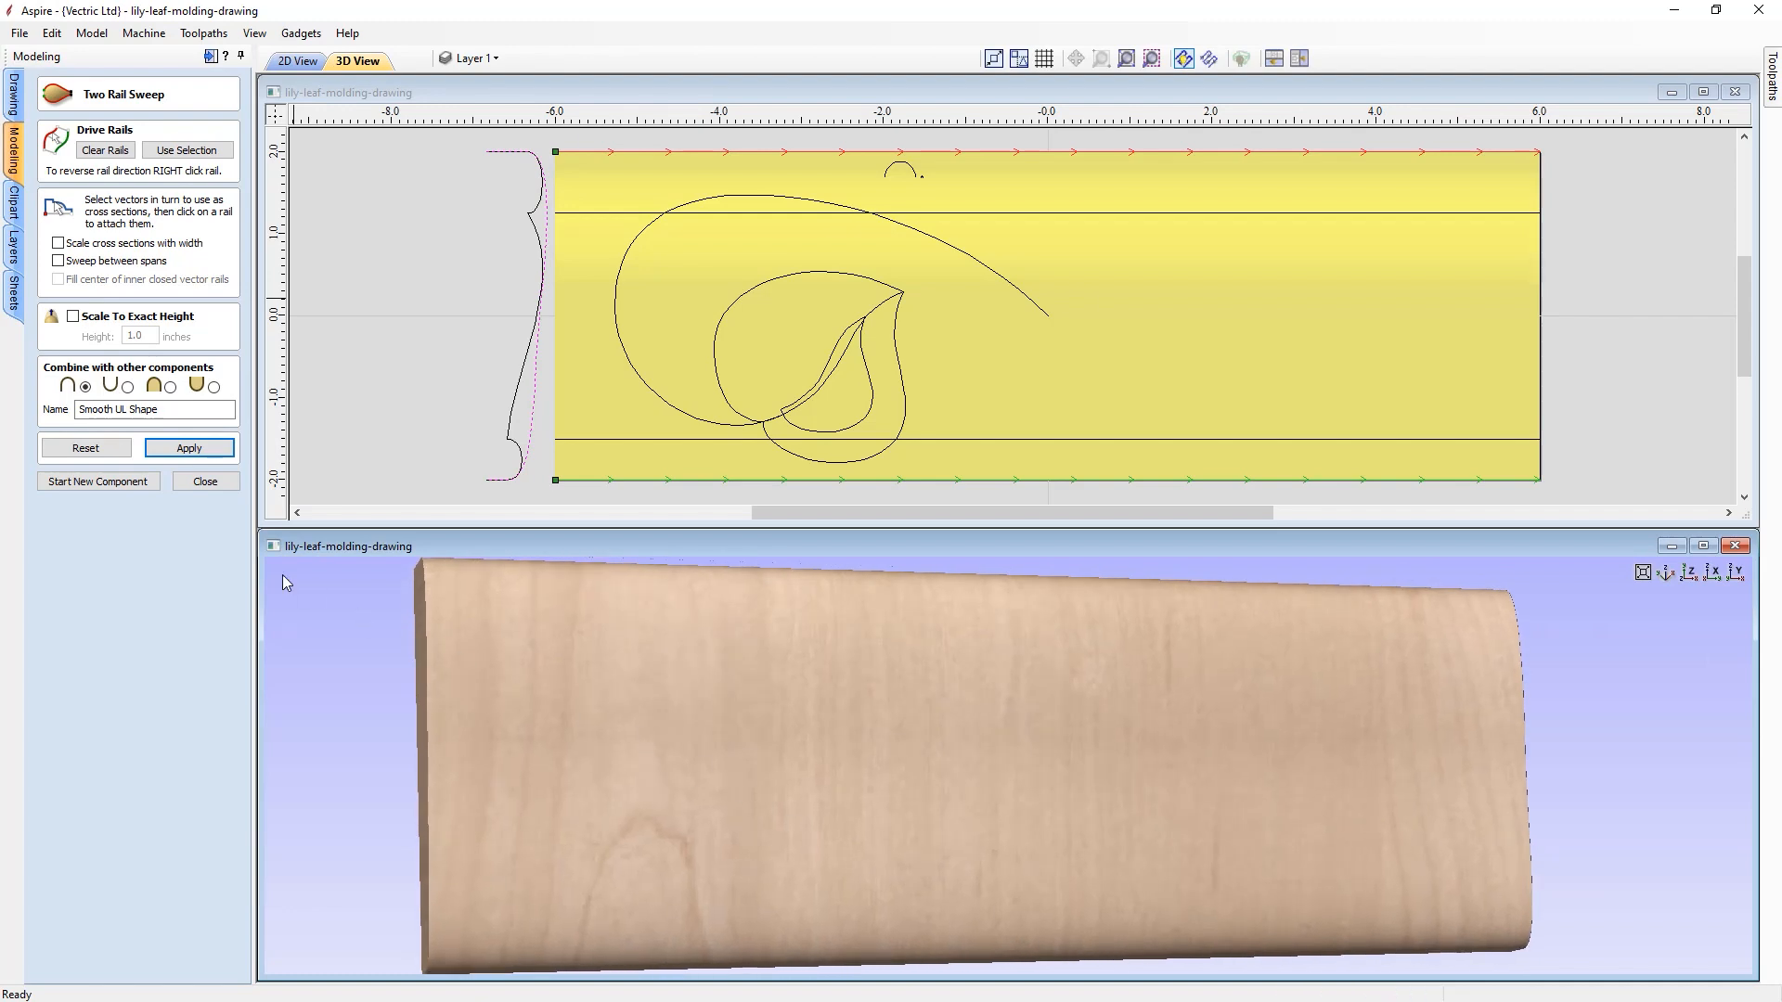
left_click(200, 487)
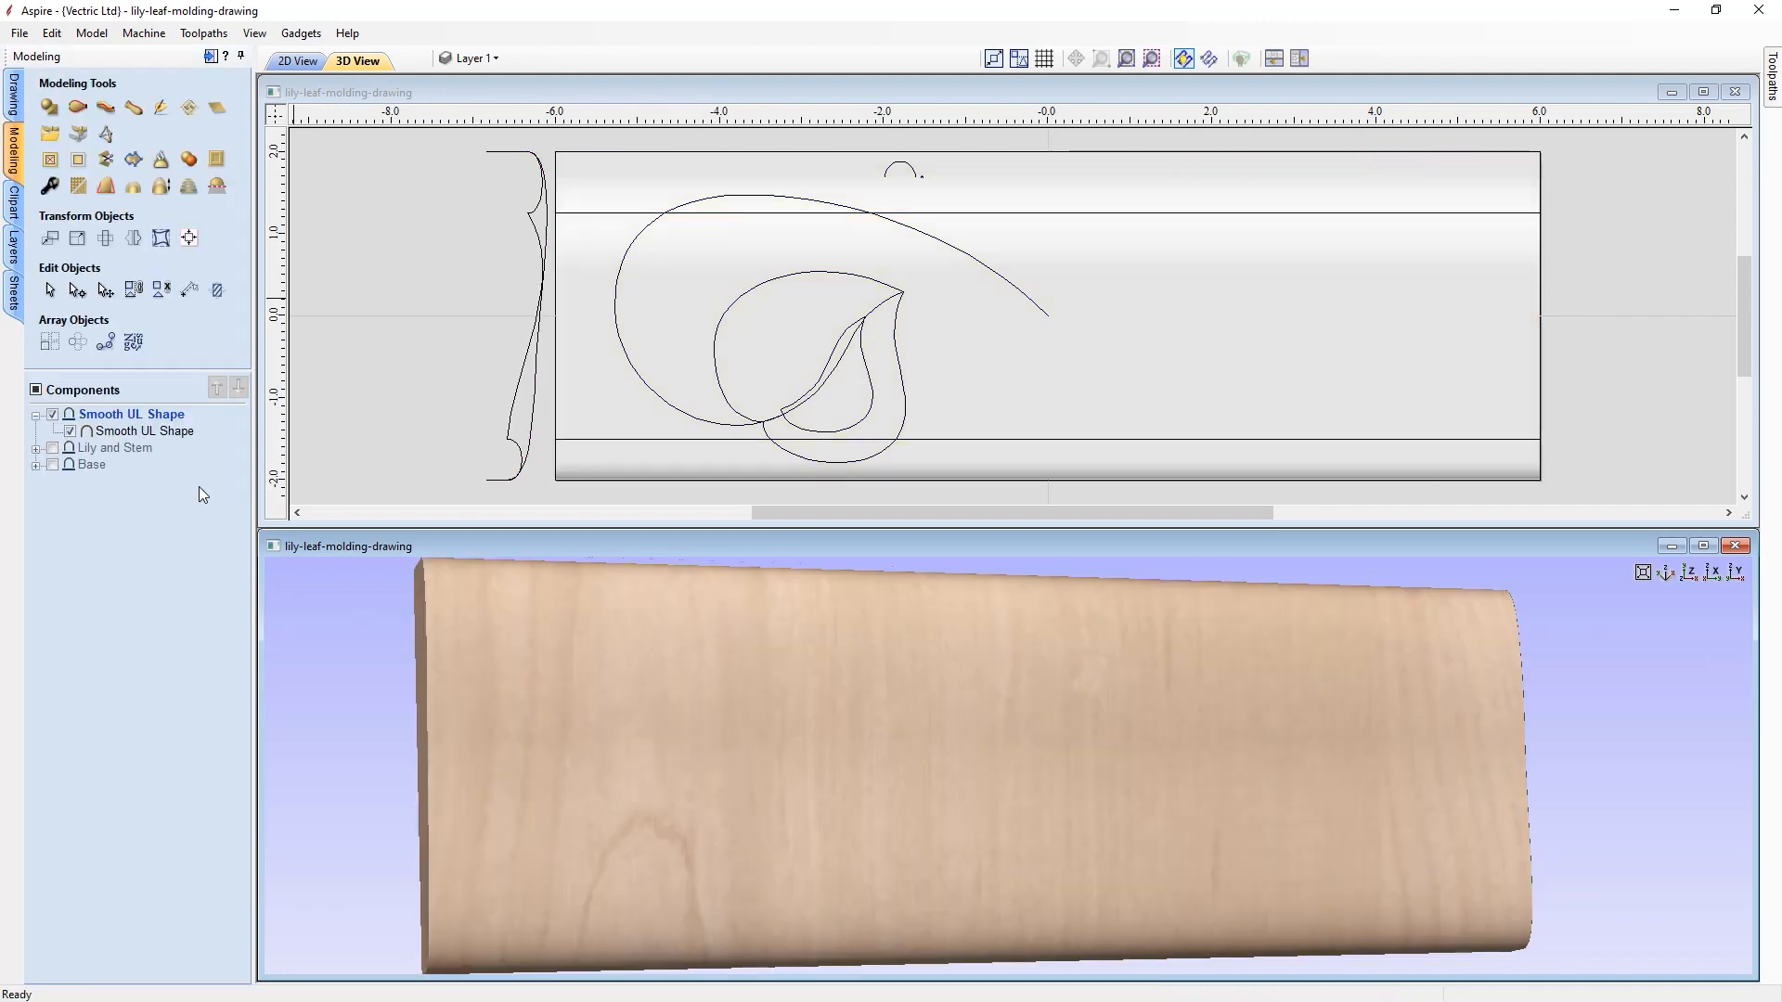
- Show the Lily and Stem level with its leaf groups and hide the swept Smooth UL Shape component
left_click_drag(811, 726, 551, 659)
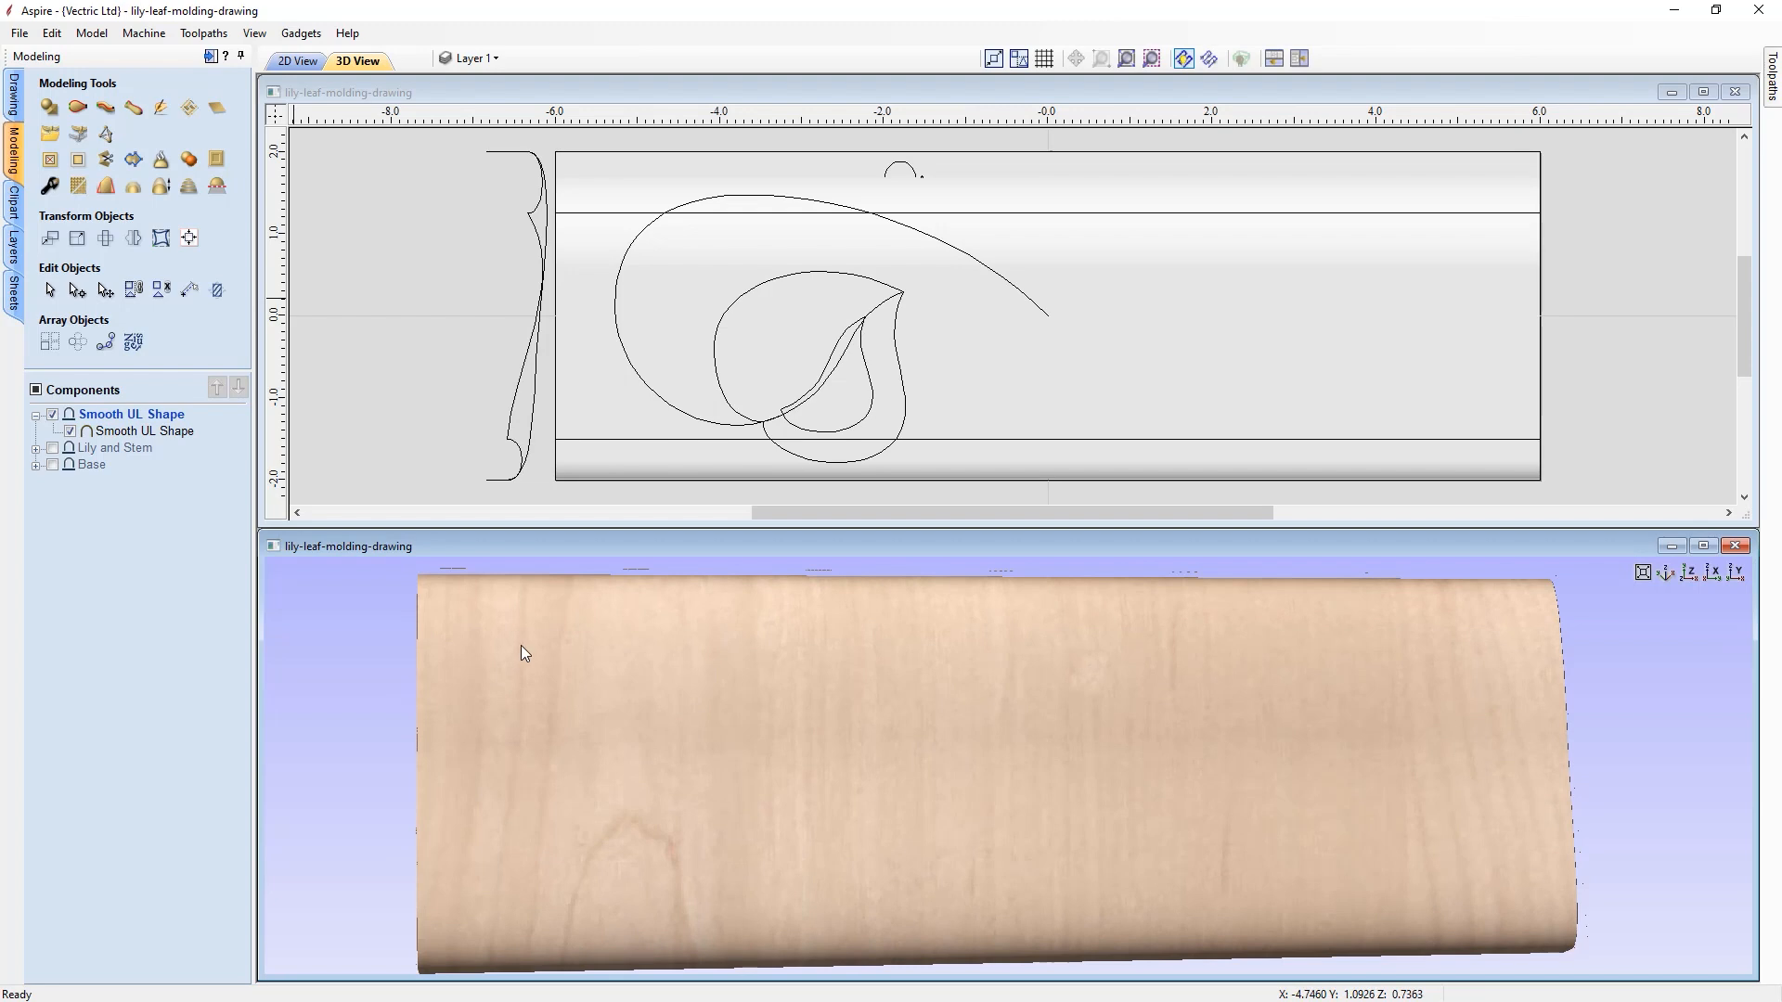
left_click_drag(863, 845, 907, 839)
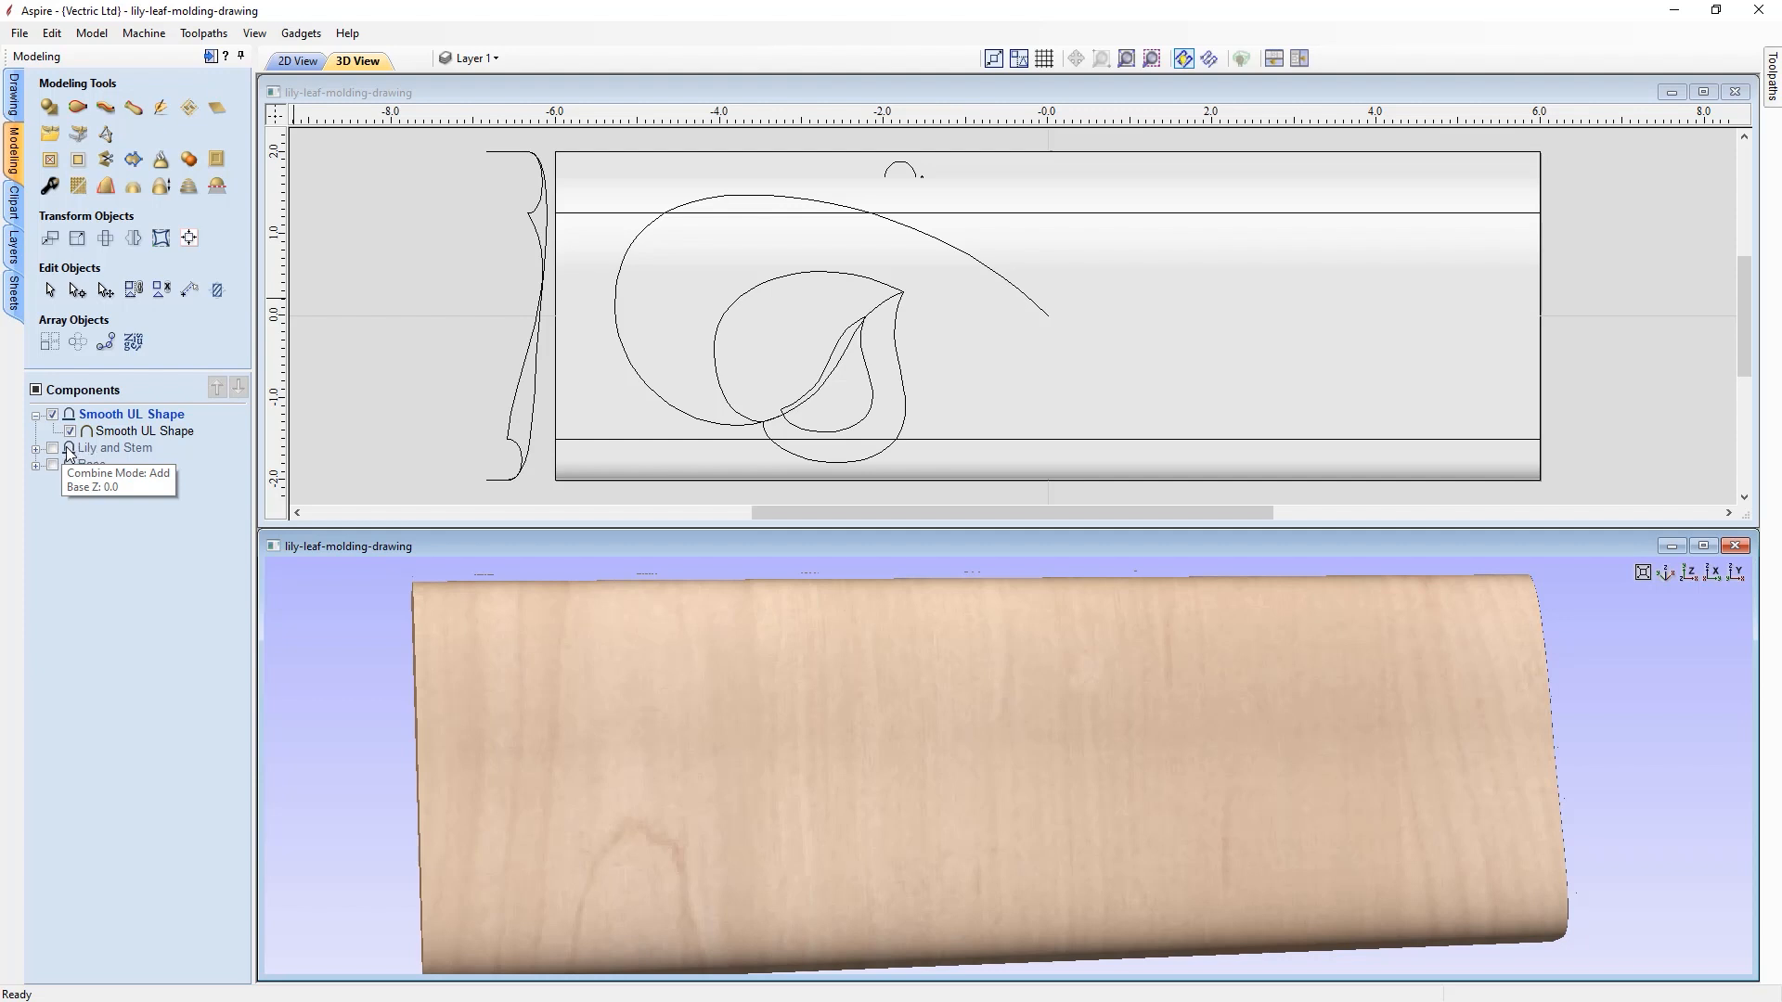
left_click(37, 449)
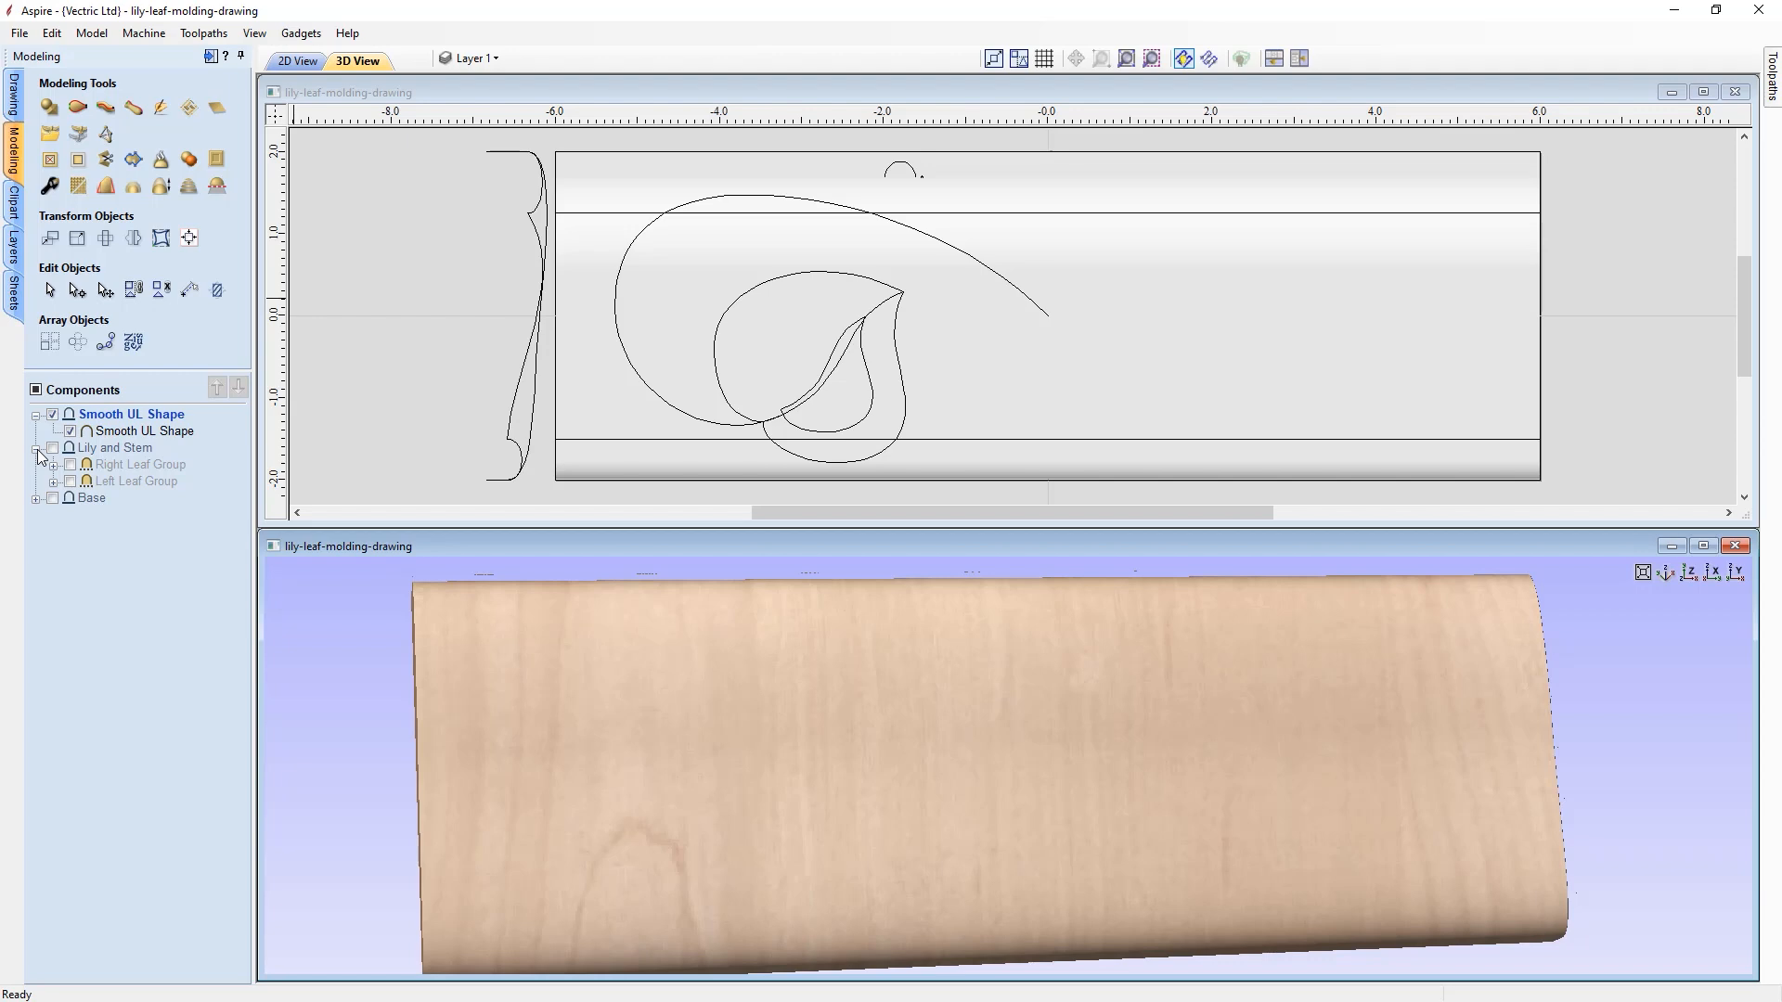
left_click(53, 447)
left_click(71, 431)
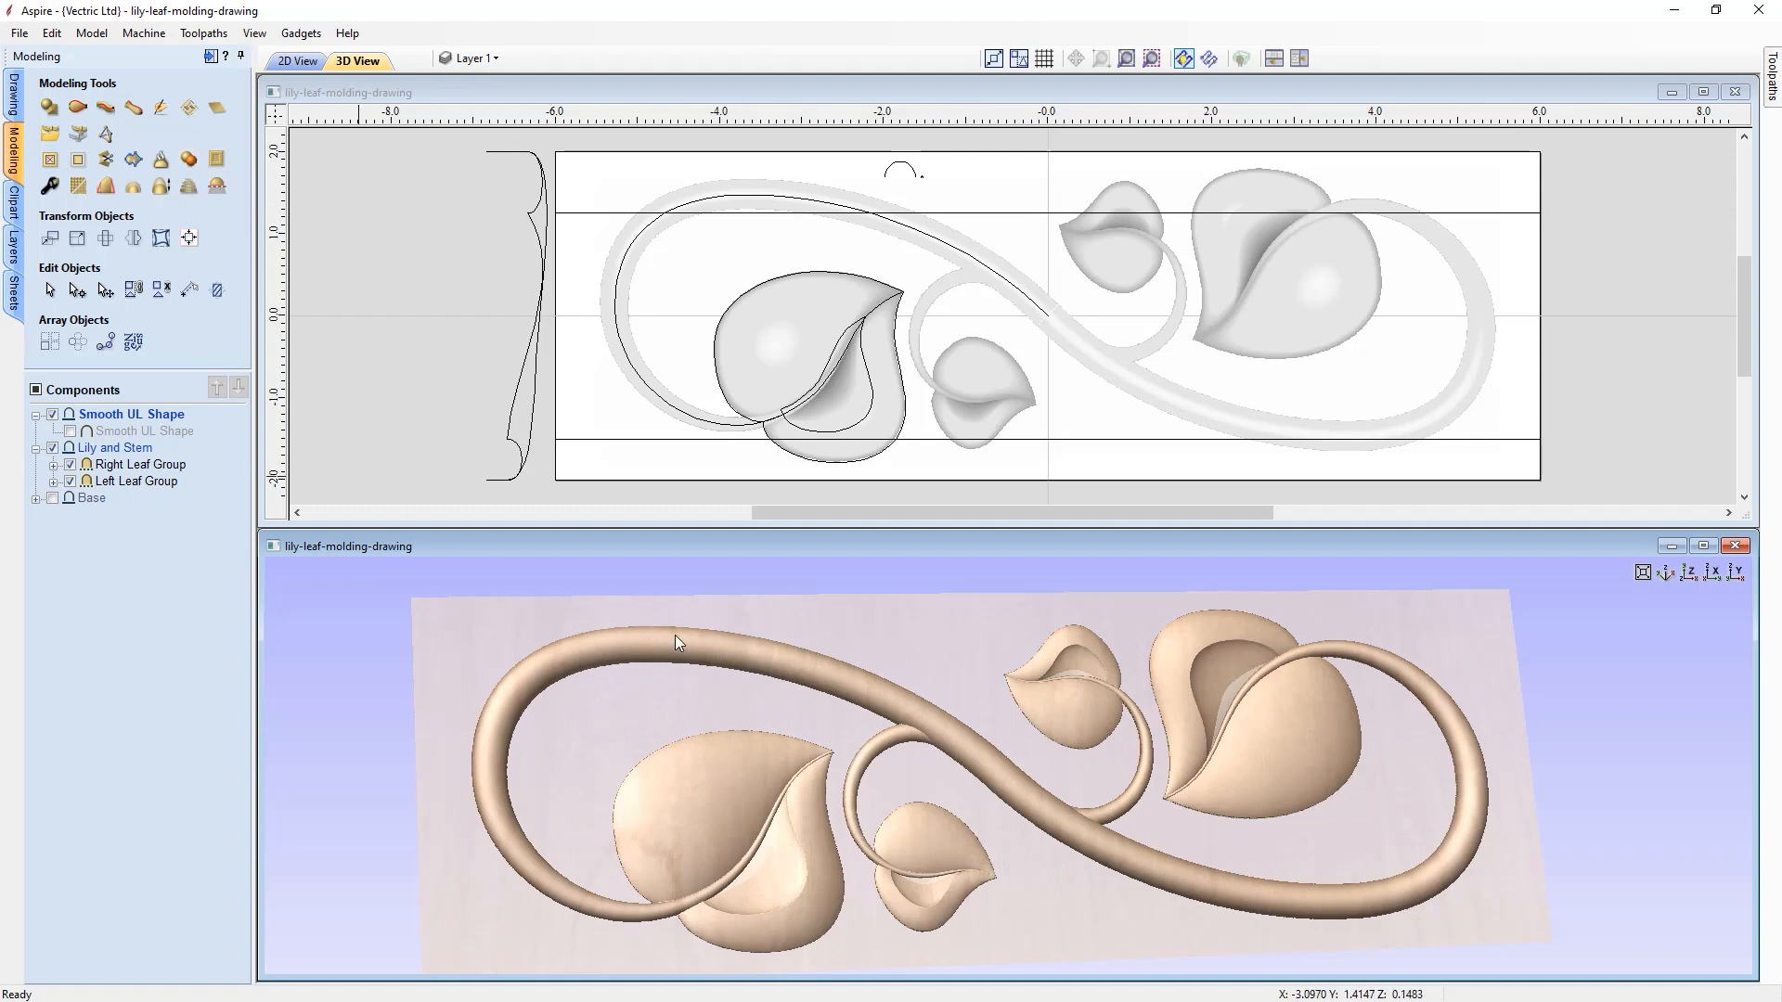
- Create a component from the visible leaves and stems on the Smooth UL Shape level, and hide and collapse the Lily and Stem level
left_click(114, 417)
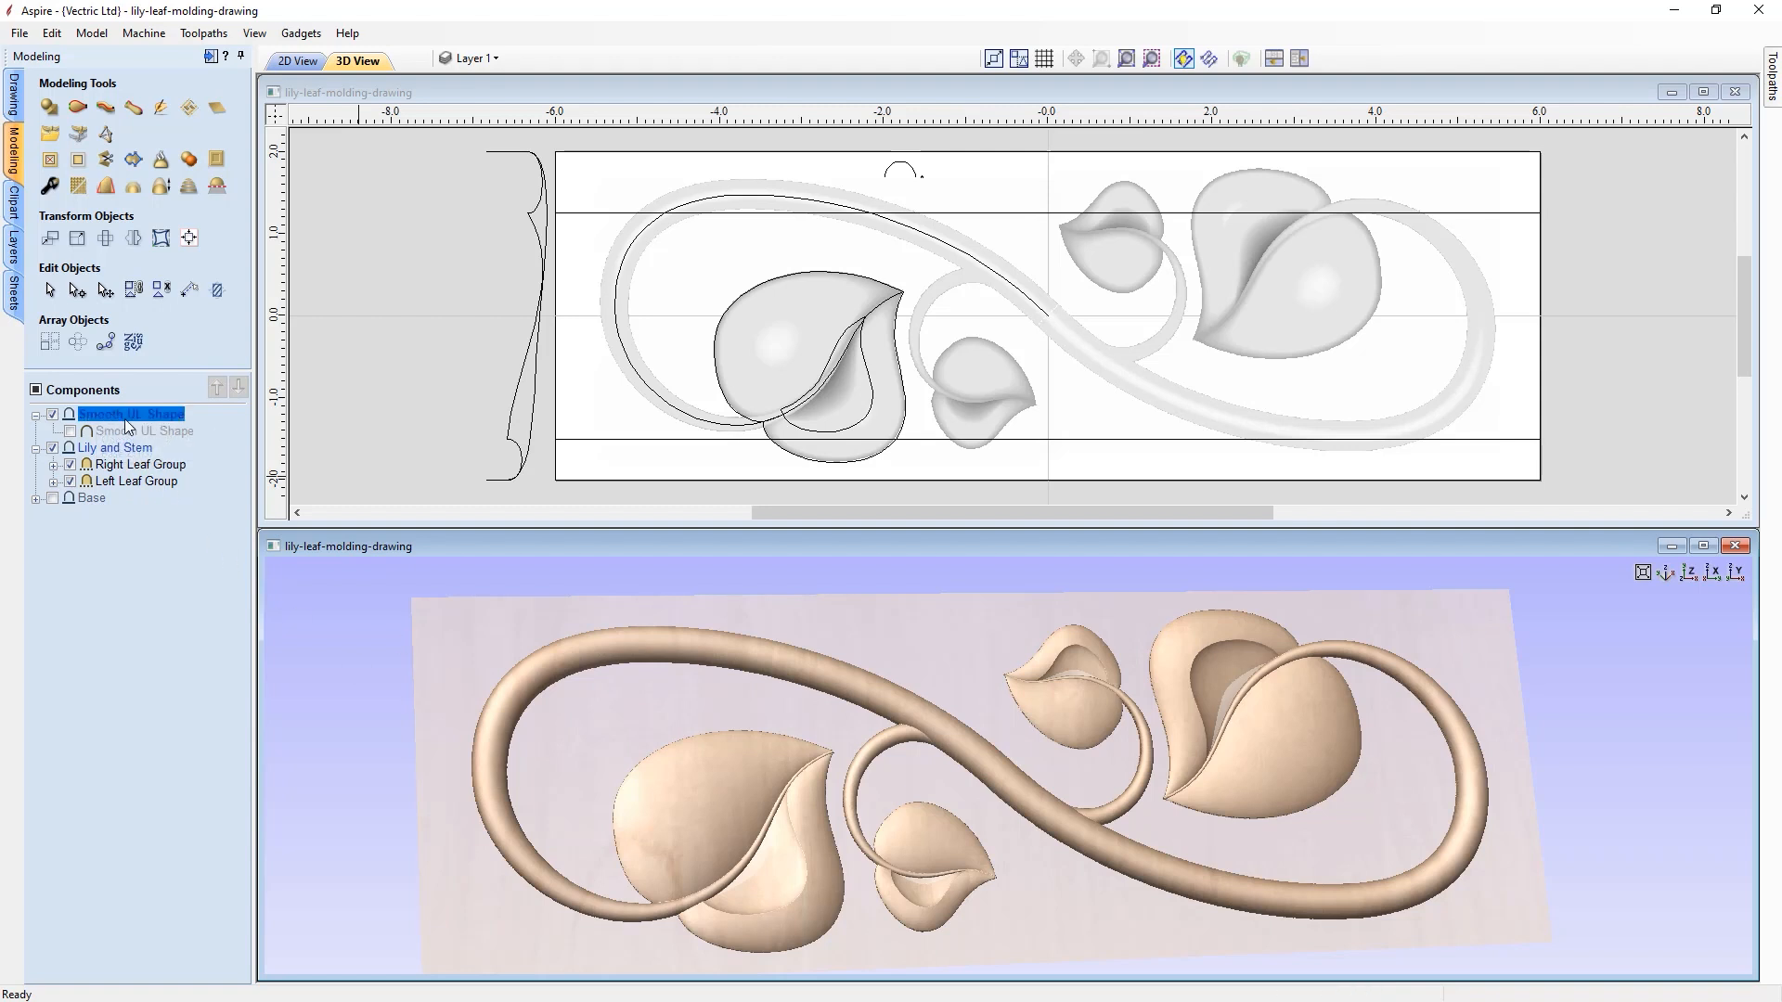
left_click(155, 537)
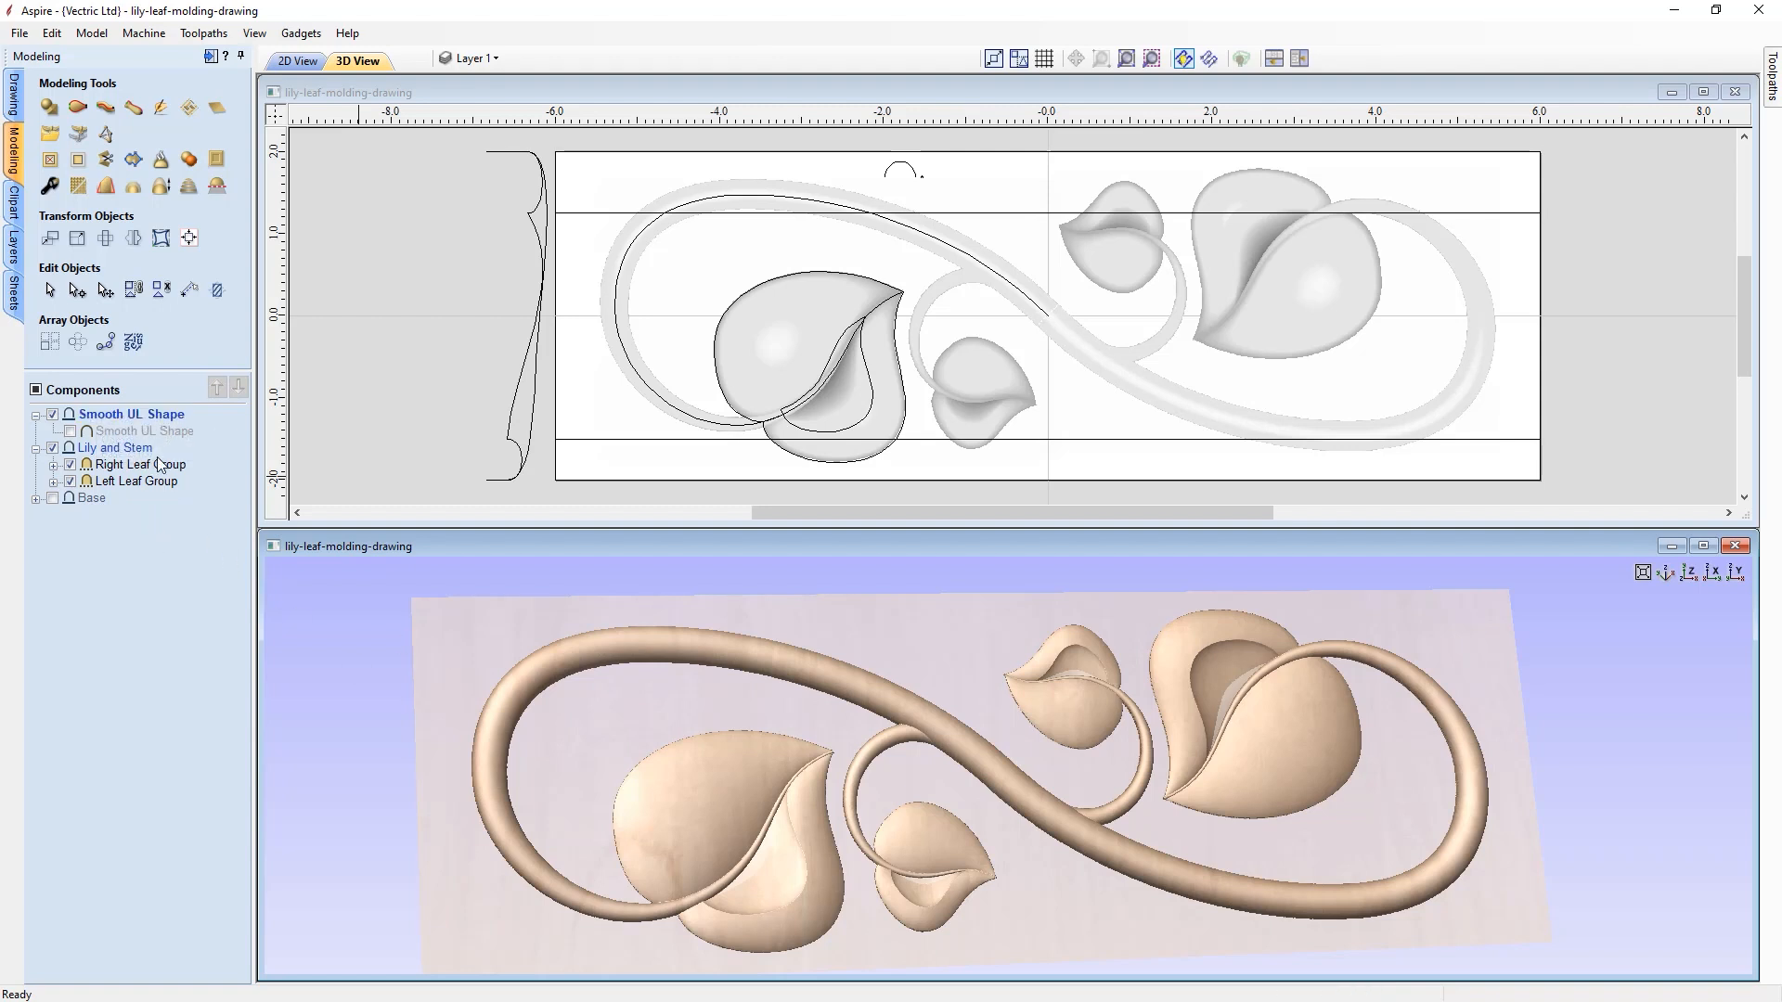
left_click(189, 162)
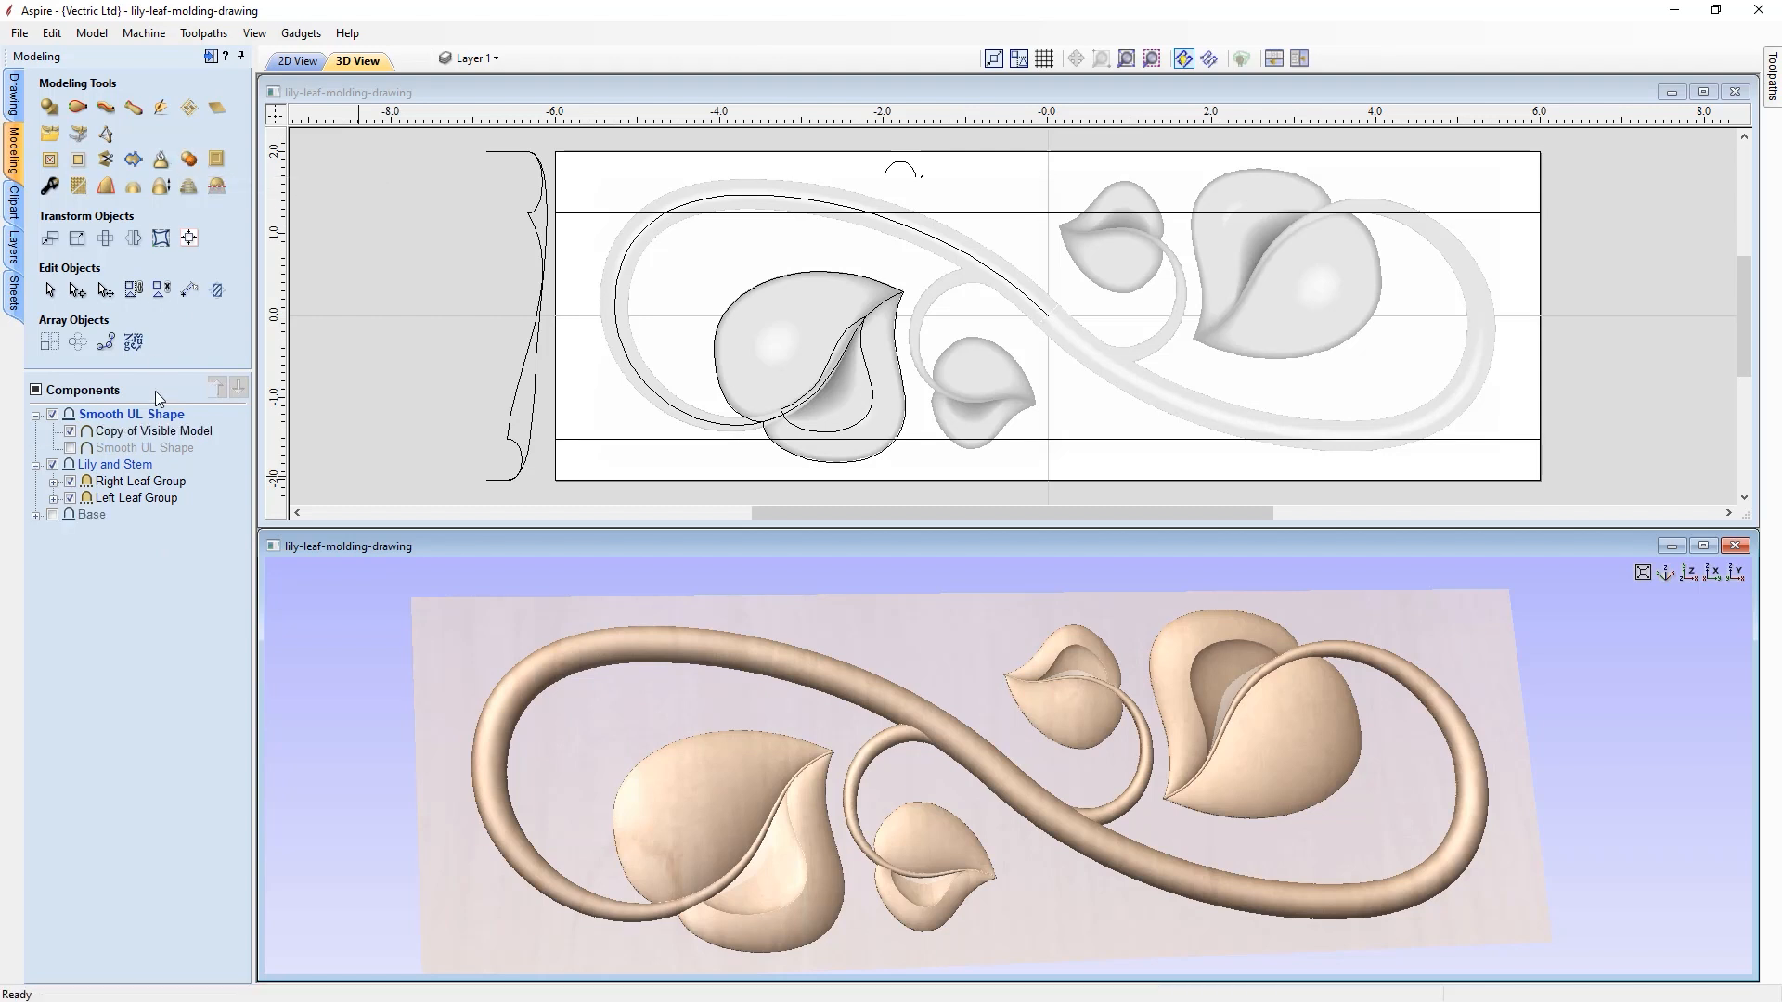
left_click(52, 464)
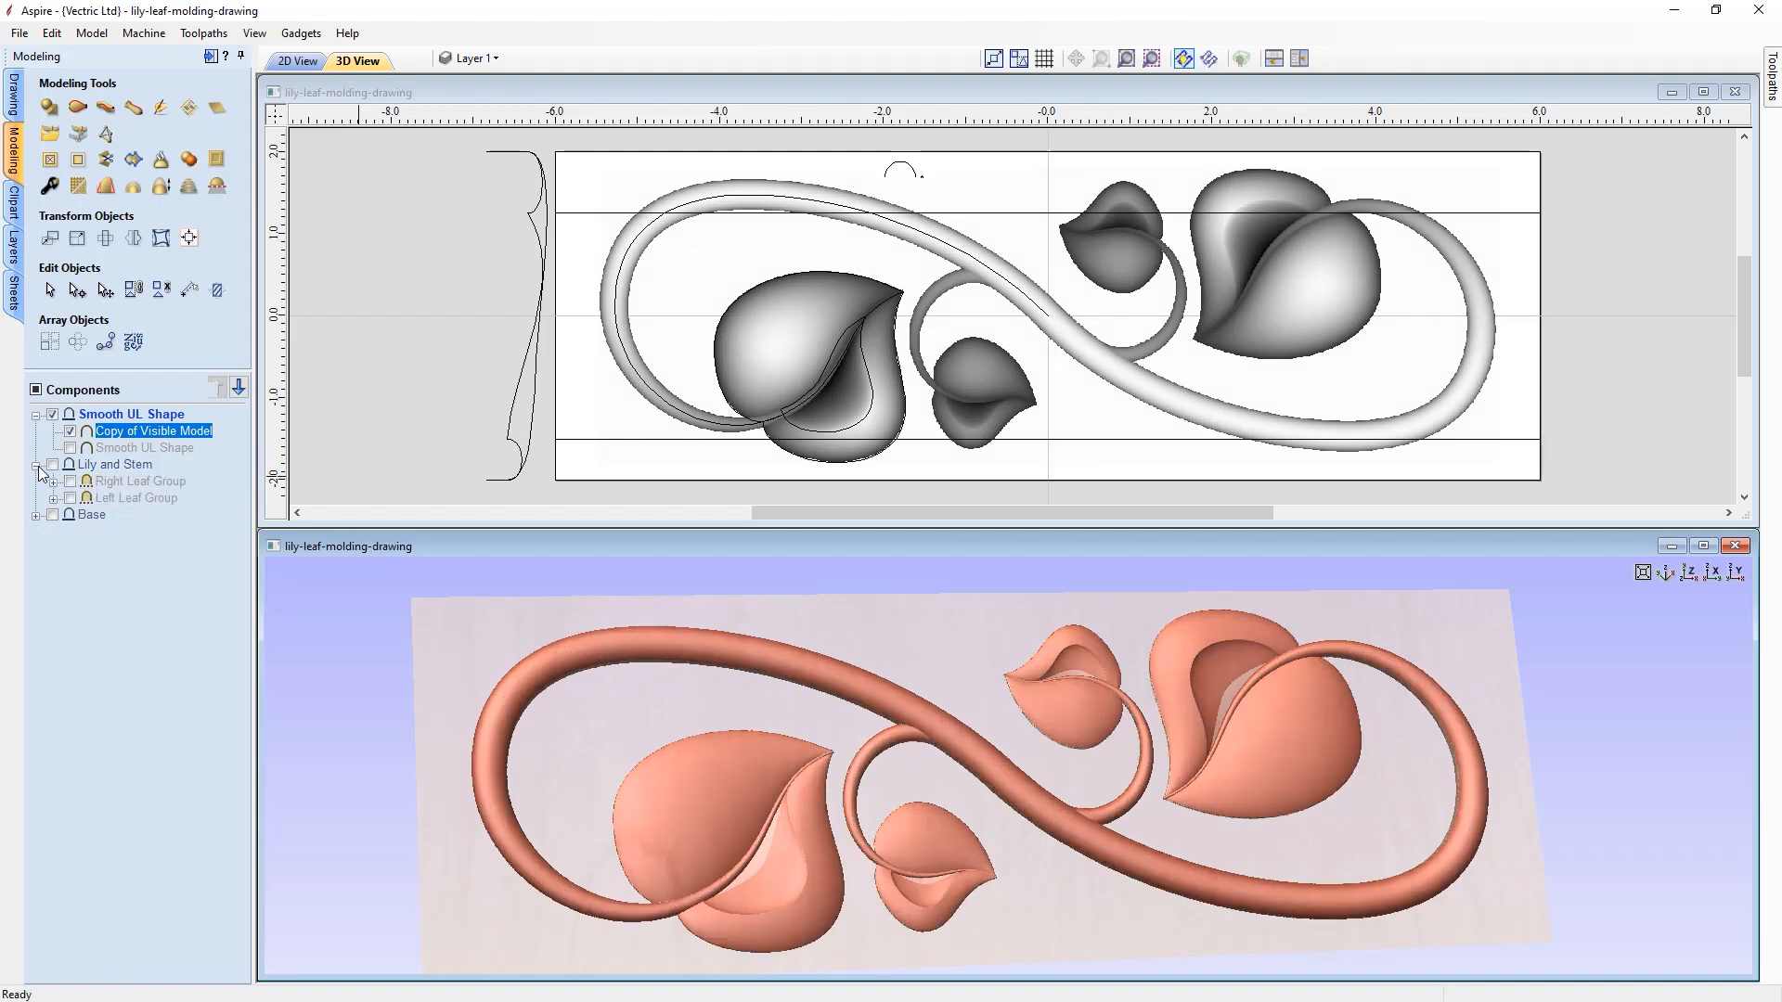
left_click(36, 466)
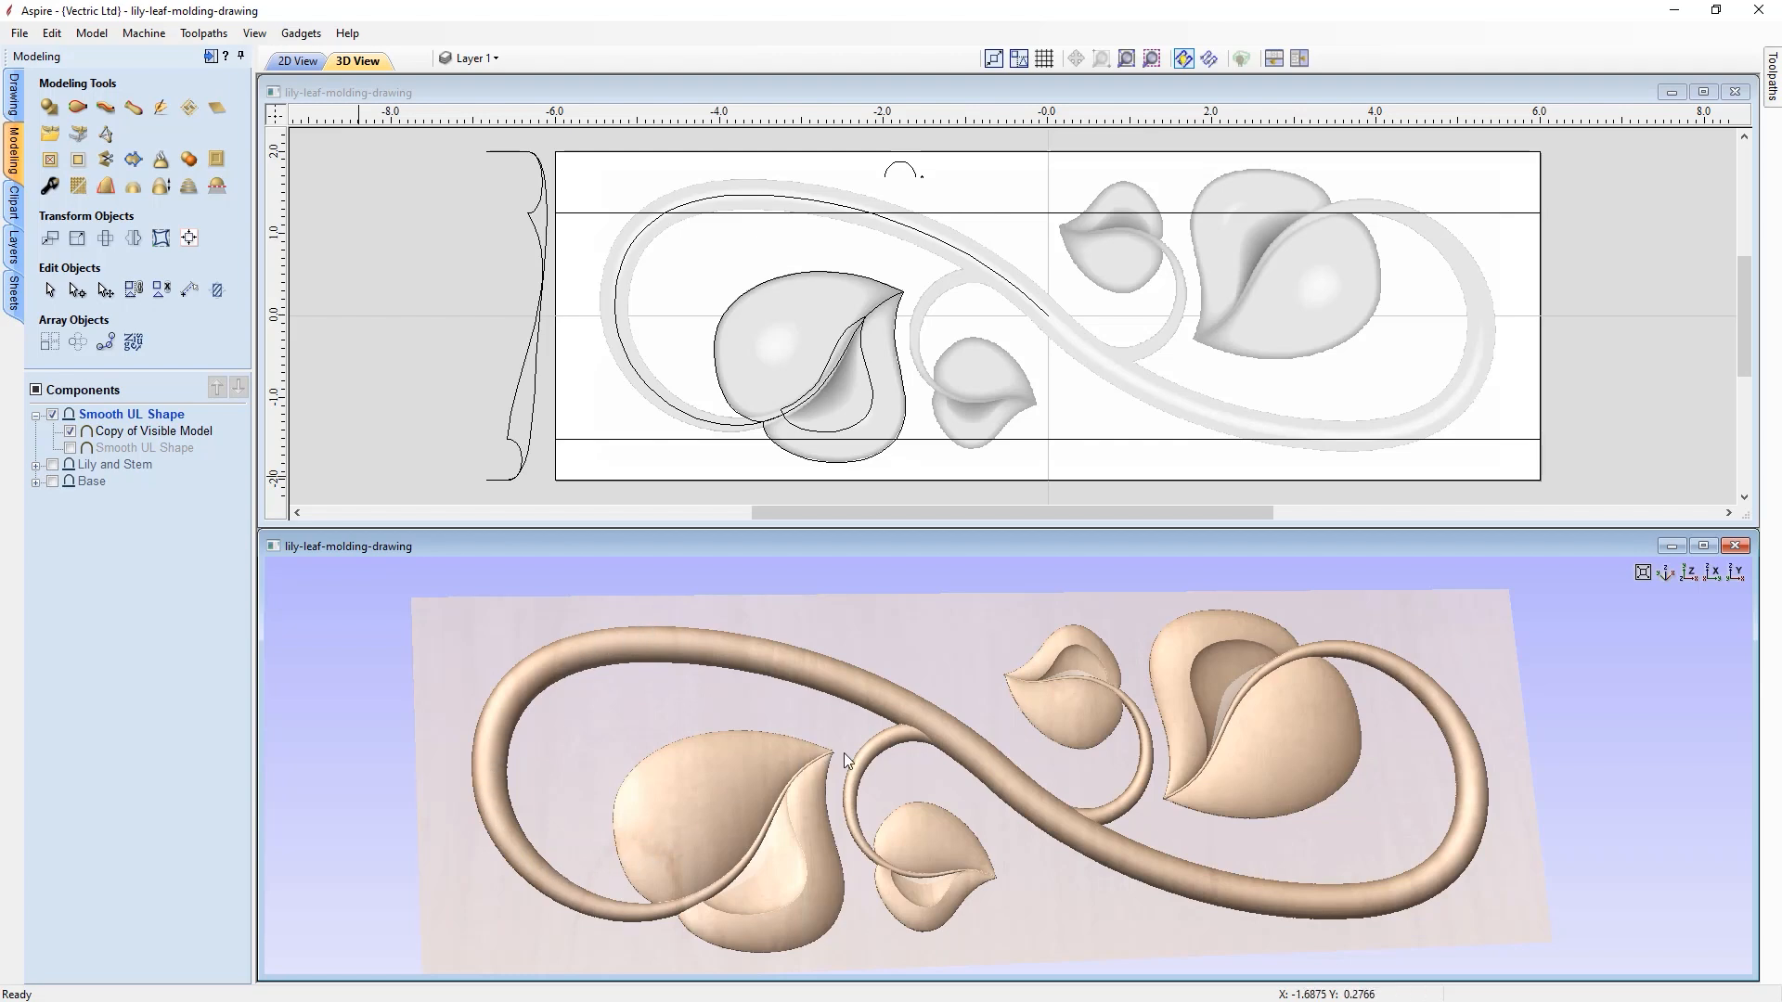
- Show the swept Smooth UL Shape component and the Base level together with the copied leaves and stems
left_click_drag(1012, 800, 939, 840)
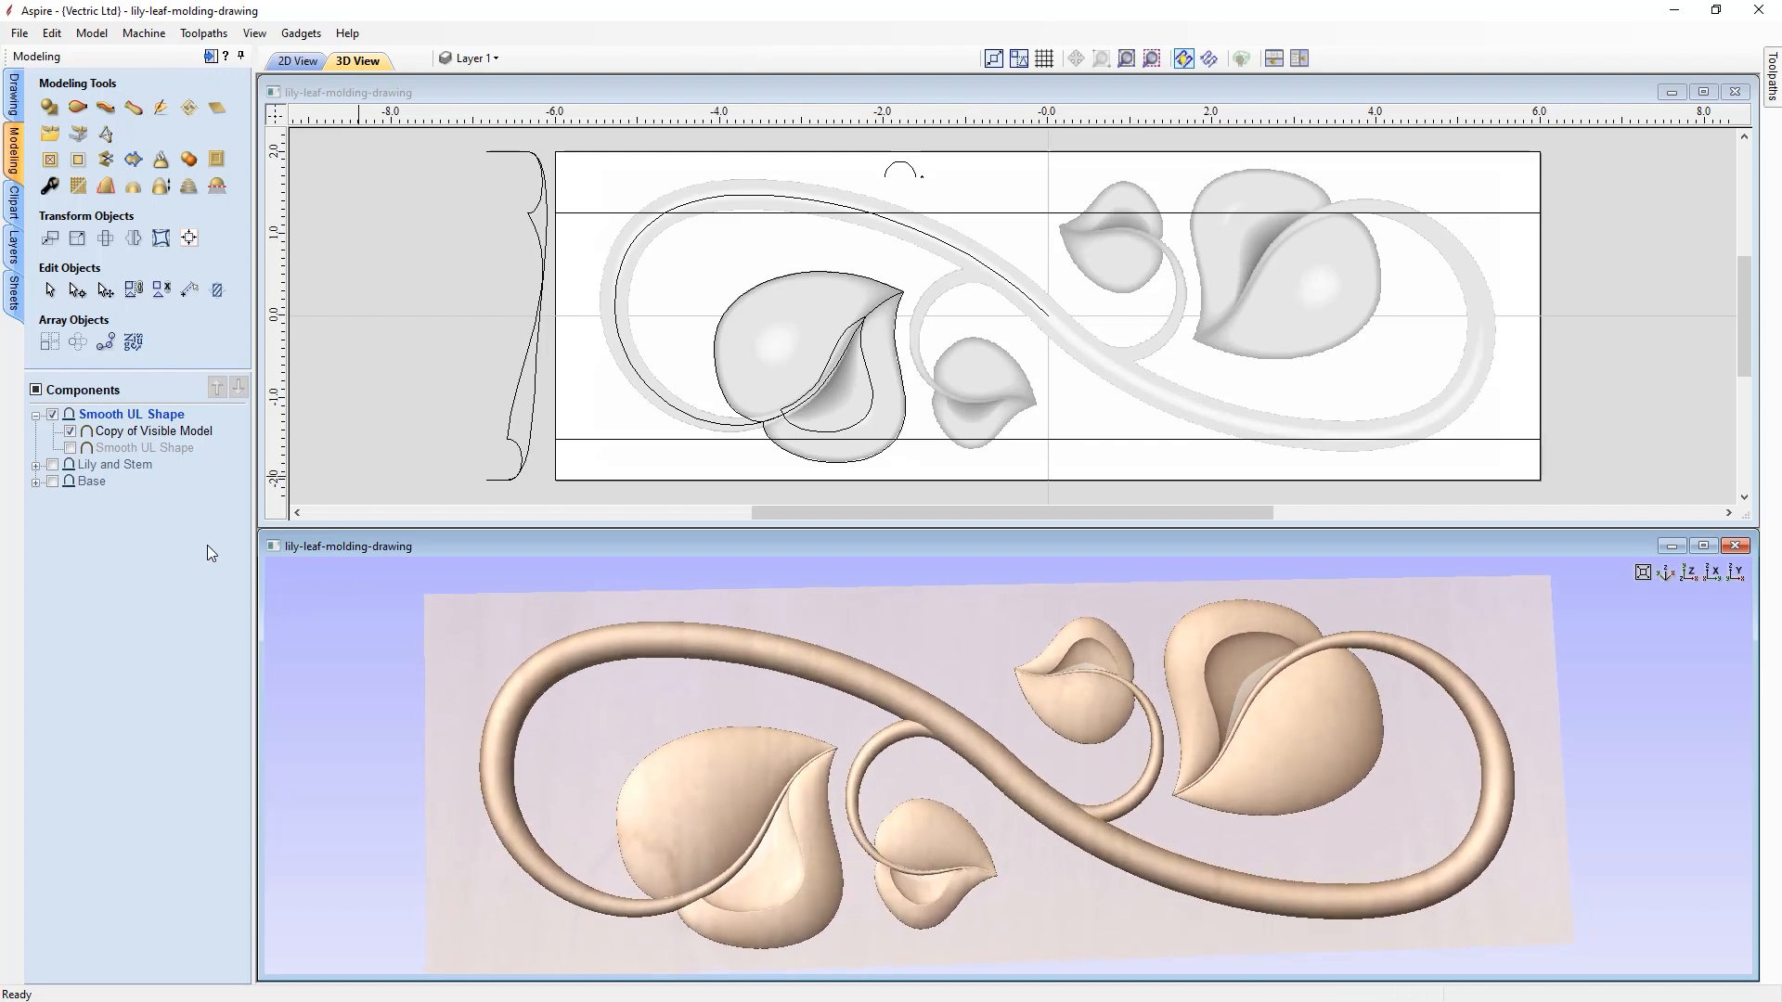
left_click(70, 448)
left_click_drag(1090, 807, 1726, 685)
left_click(1690, 571)
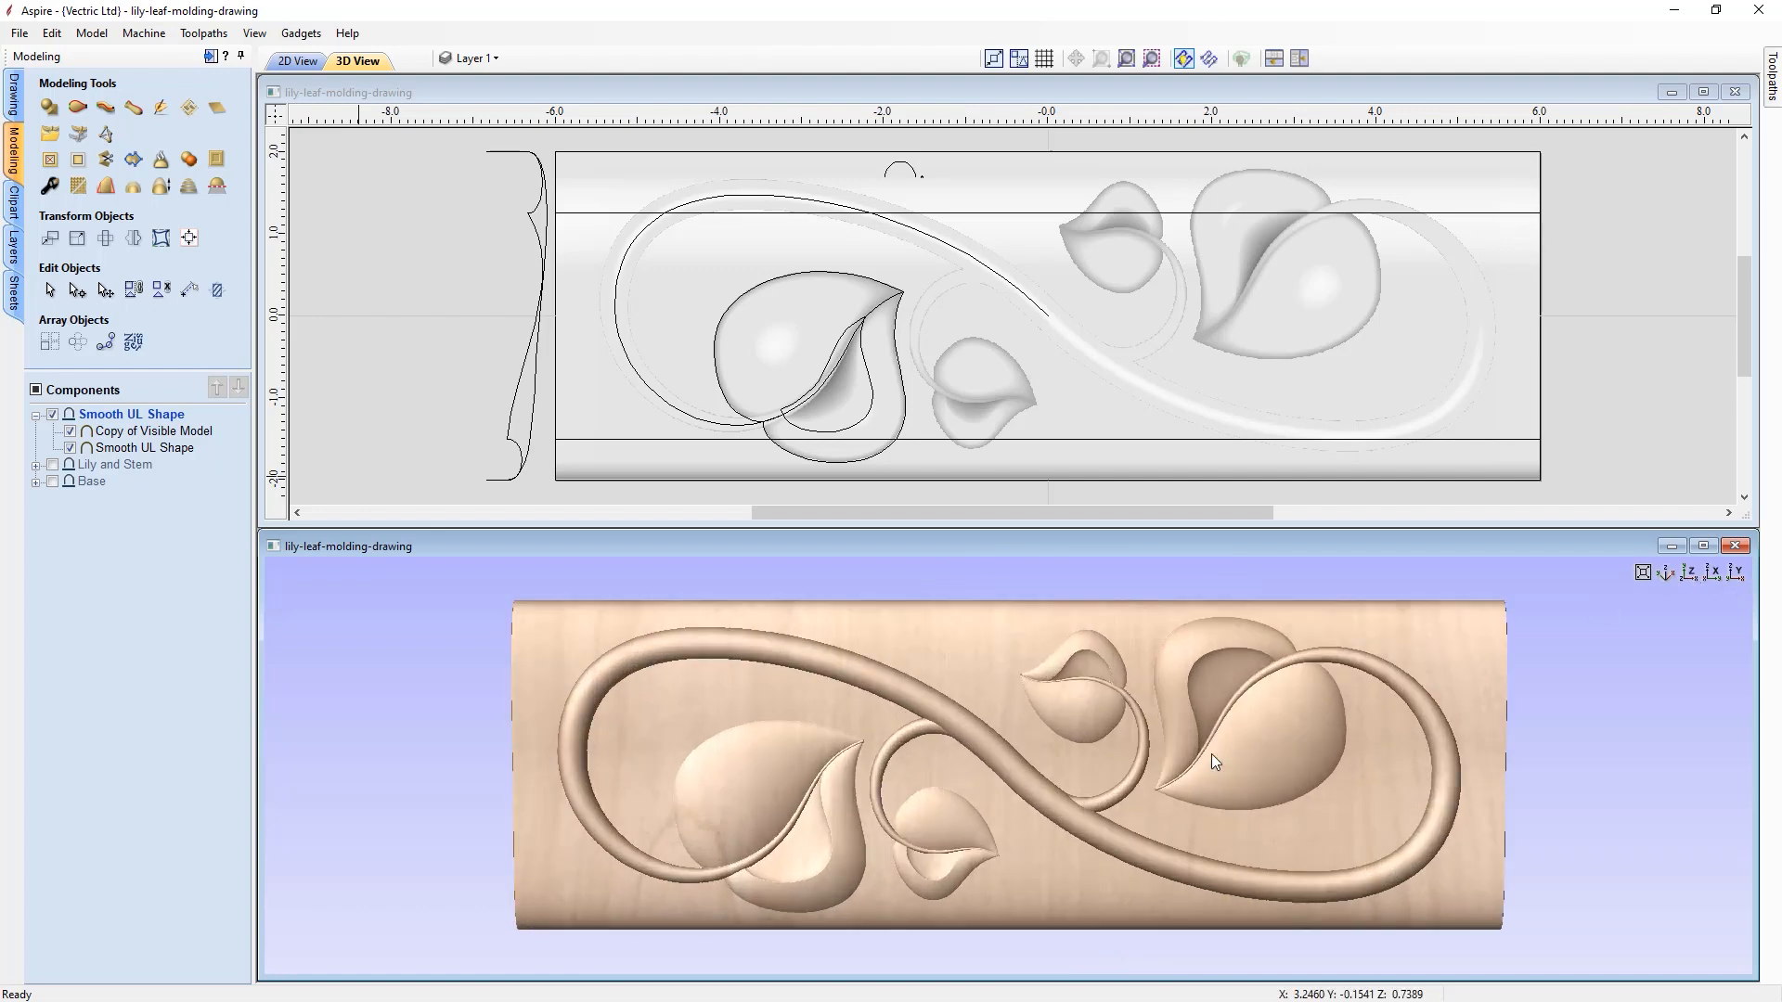
left_click(52, 482)
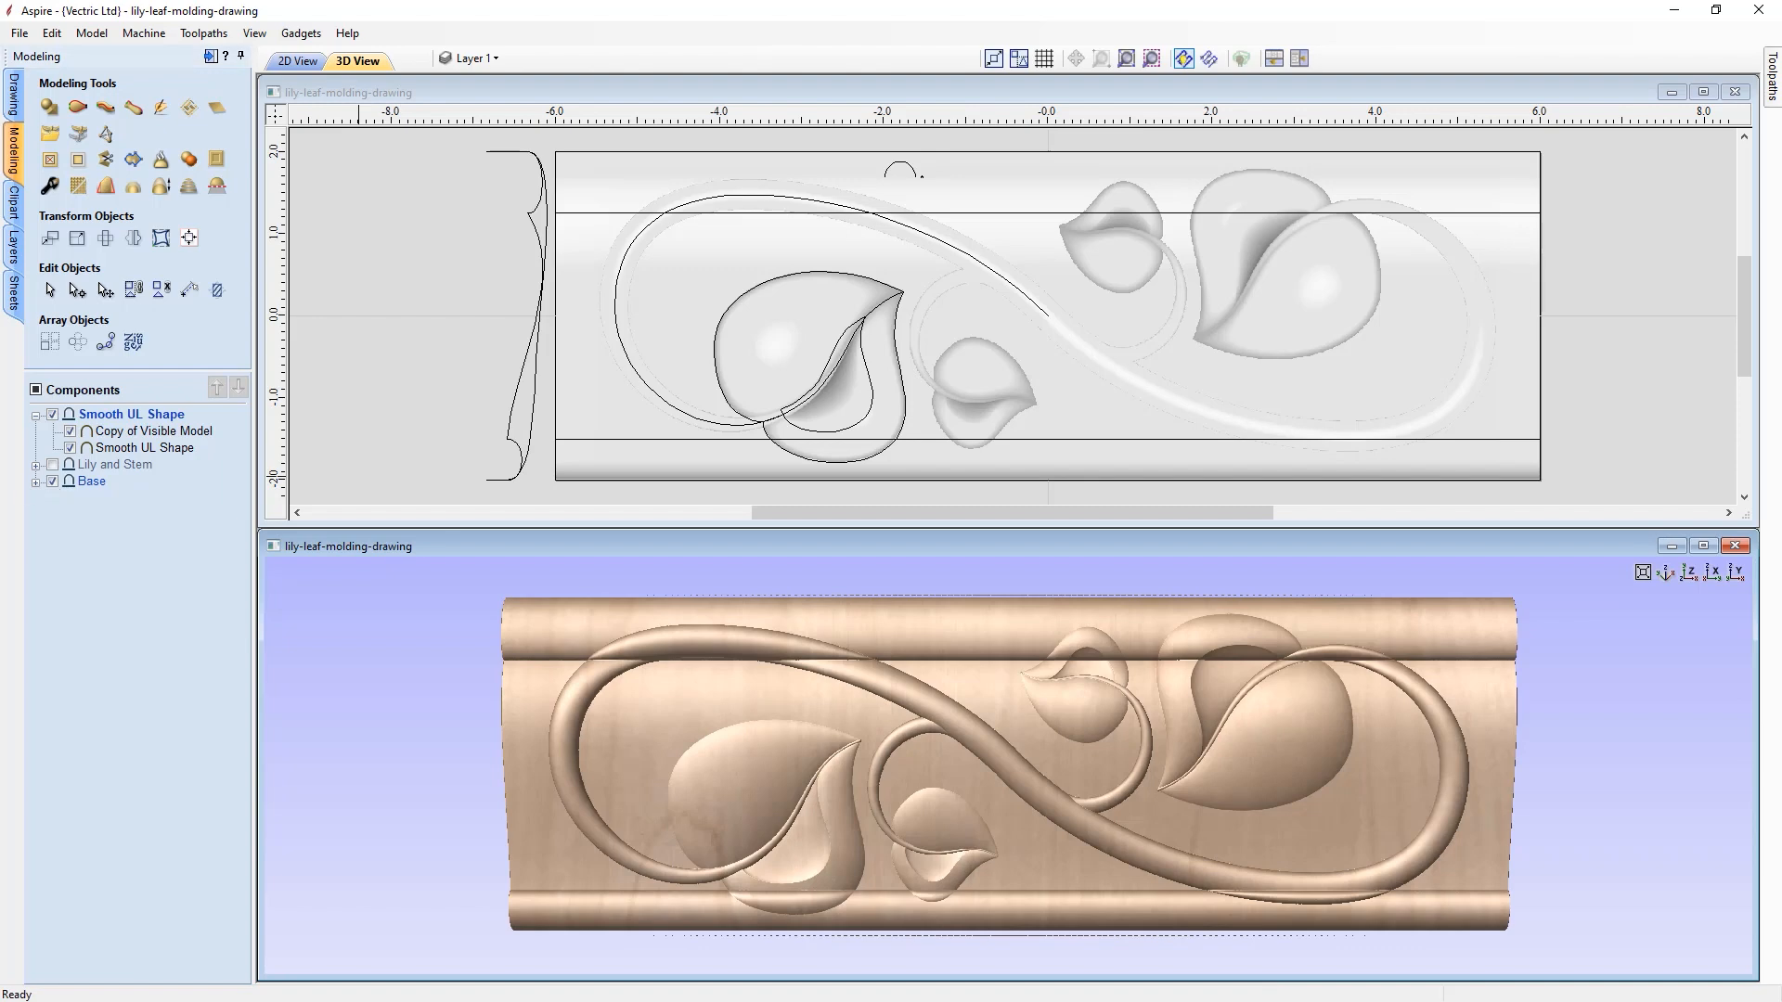
left_click_drag(407, 832, 581, 738)
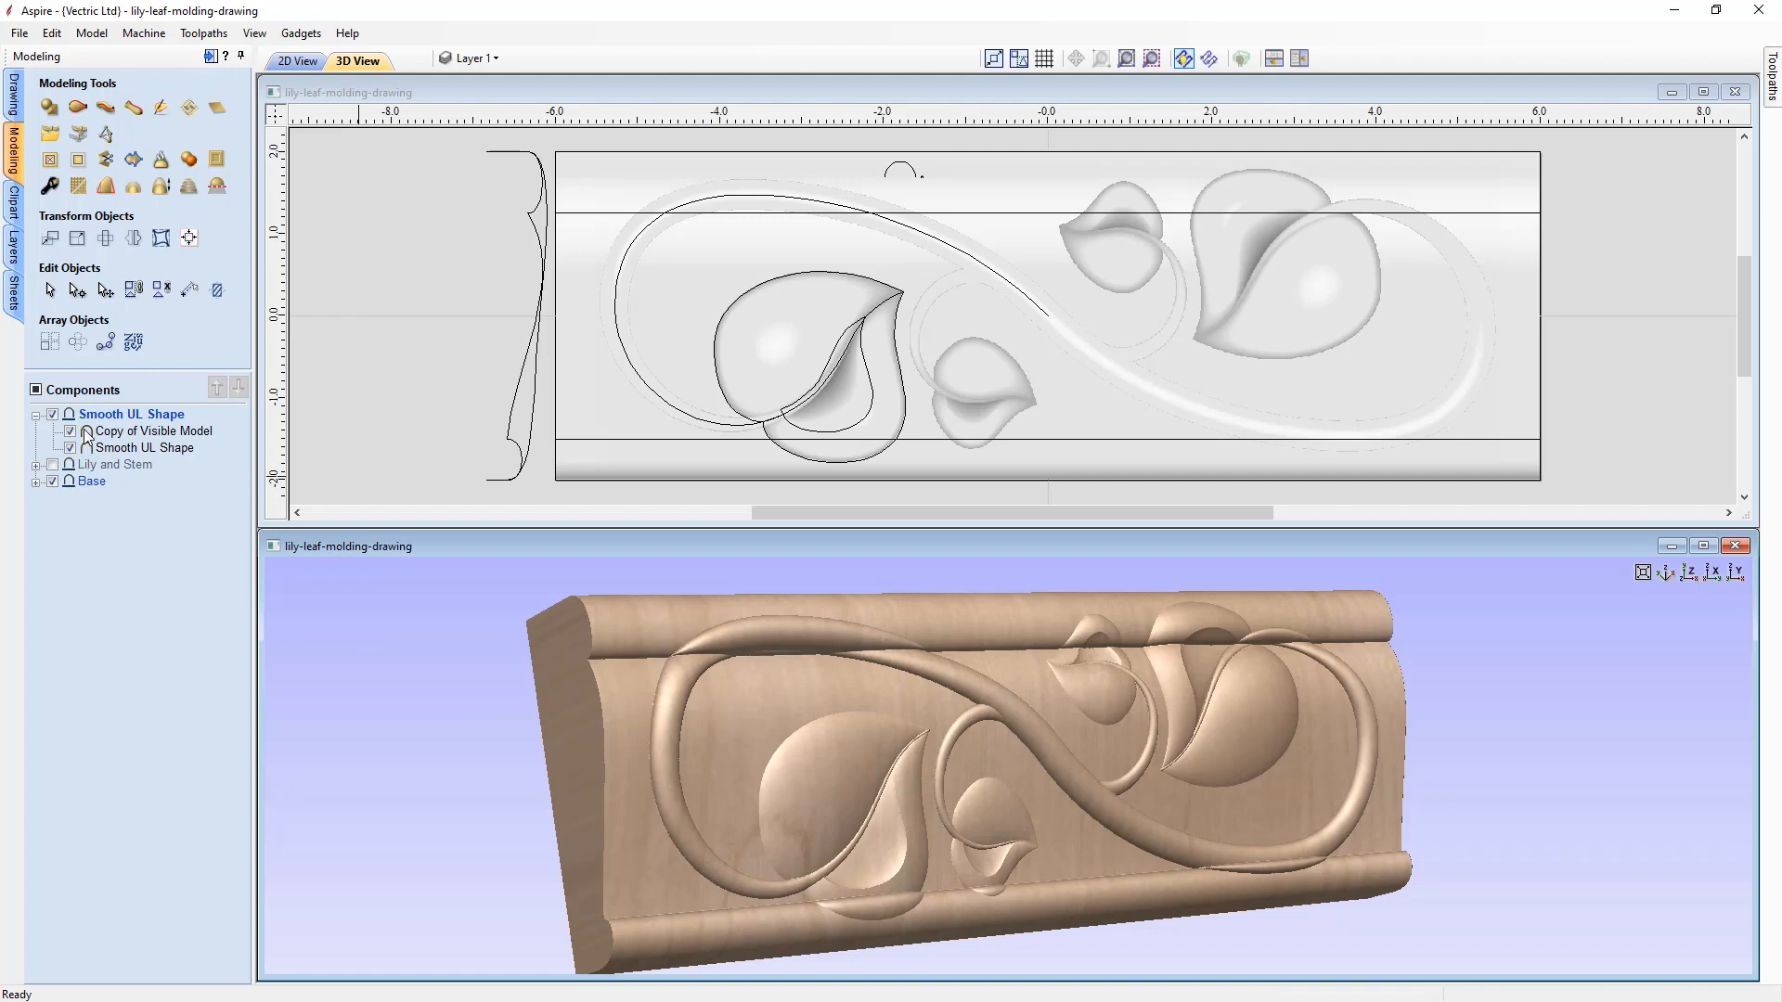
- Set the Smooth UL Shape level's combine mode to Merge
mouse_move(110, 486)
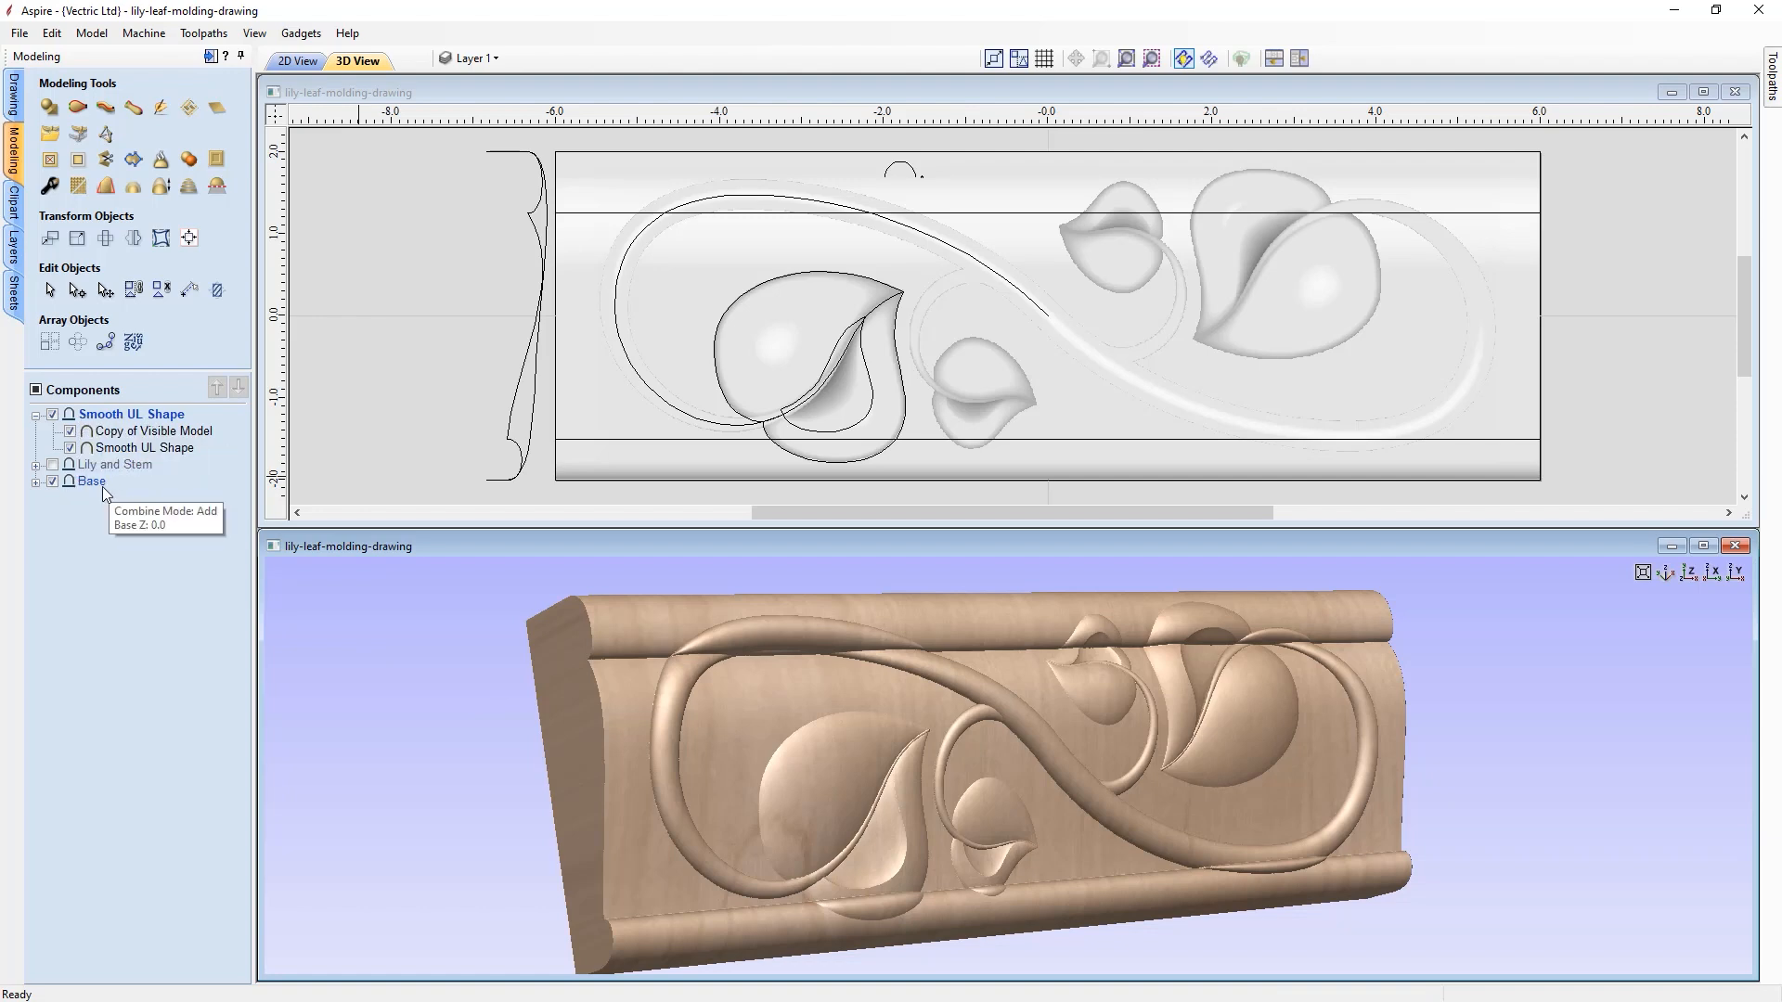
mouse_move(98, 420)
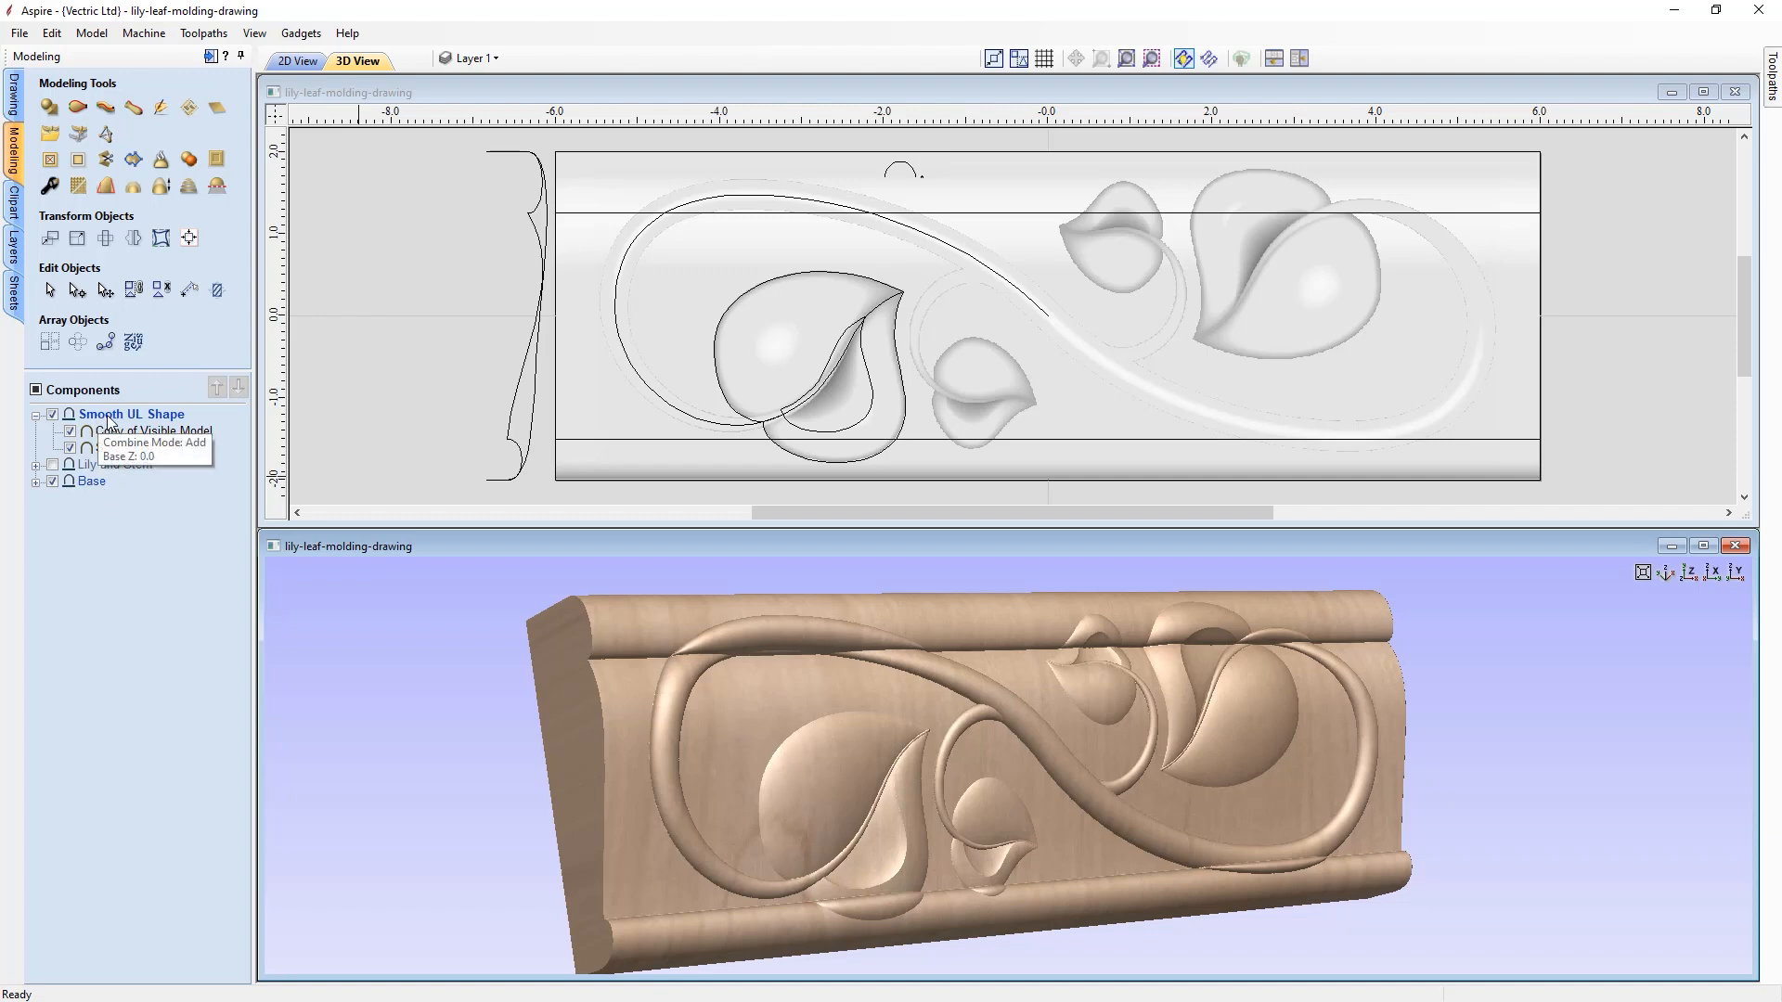
right_click(108, 417)
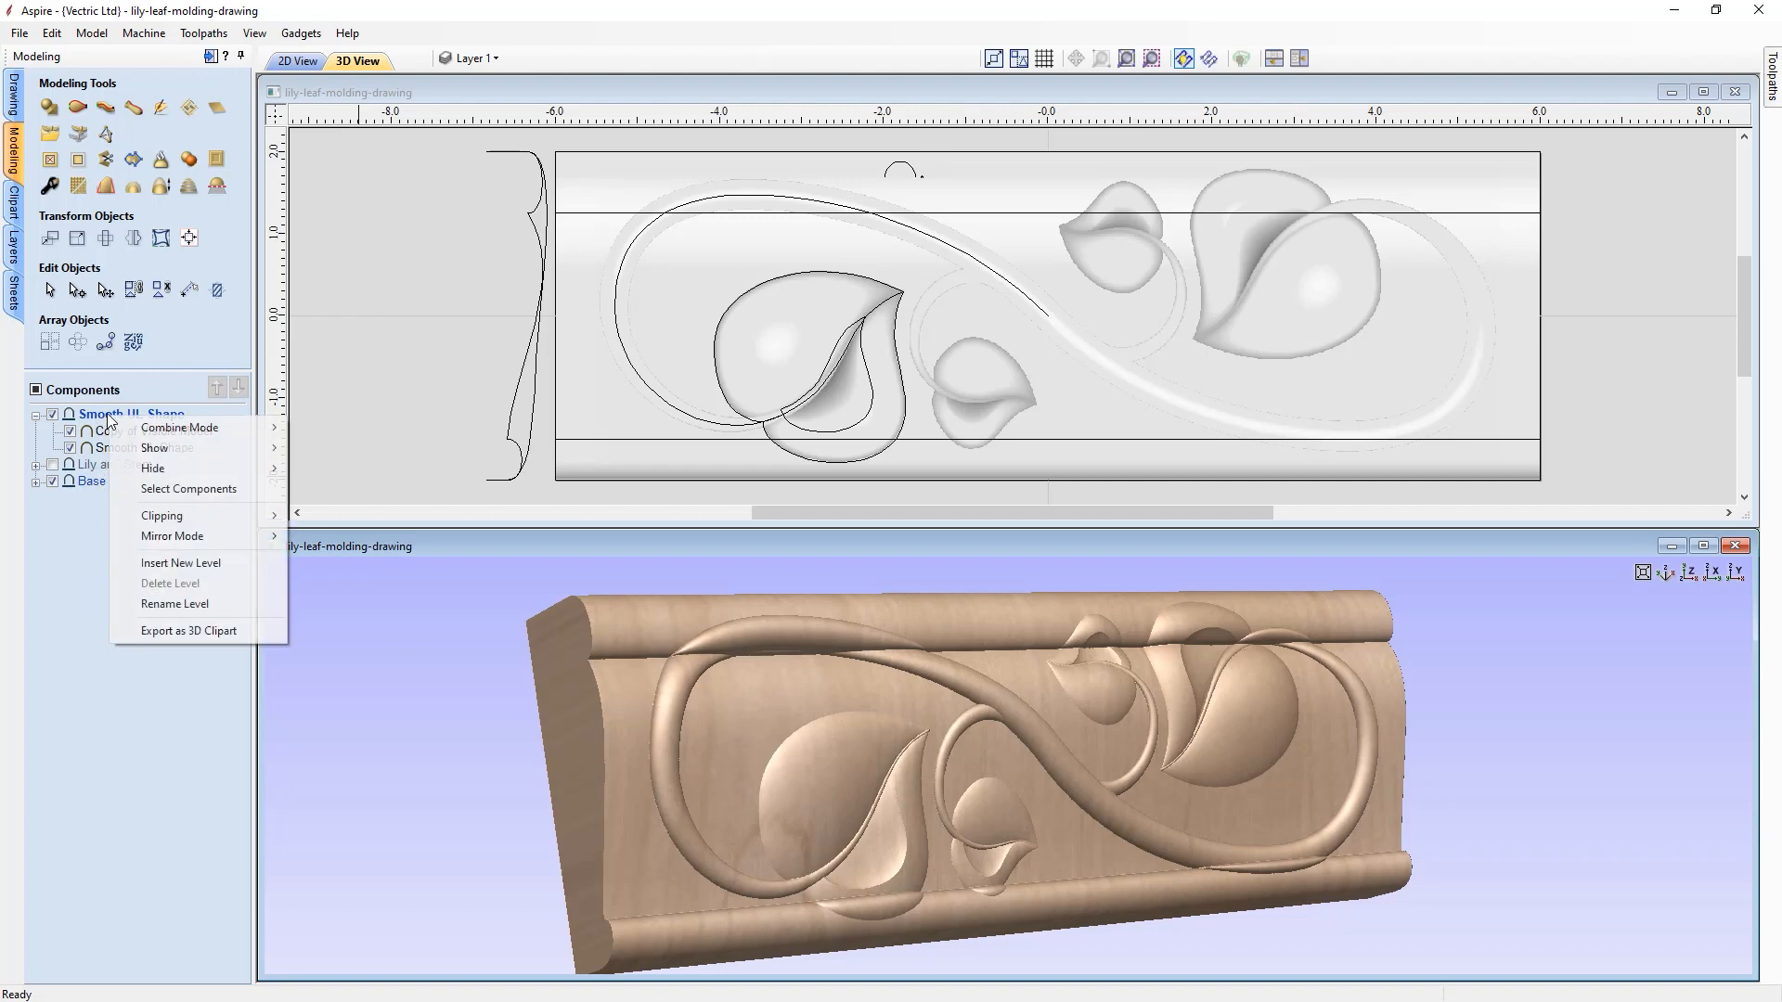
mouse_move(232, 428)
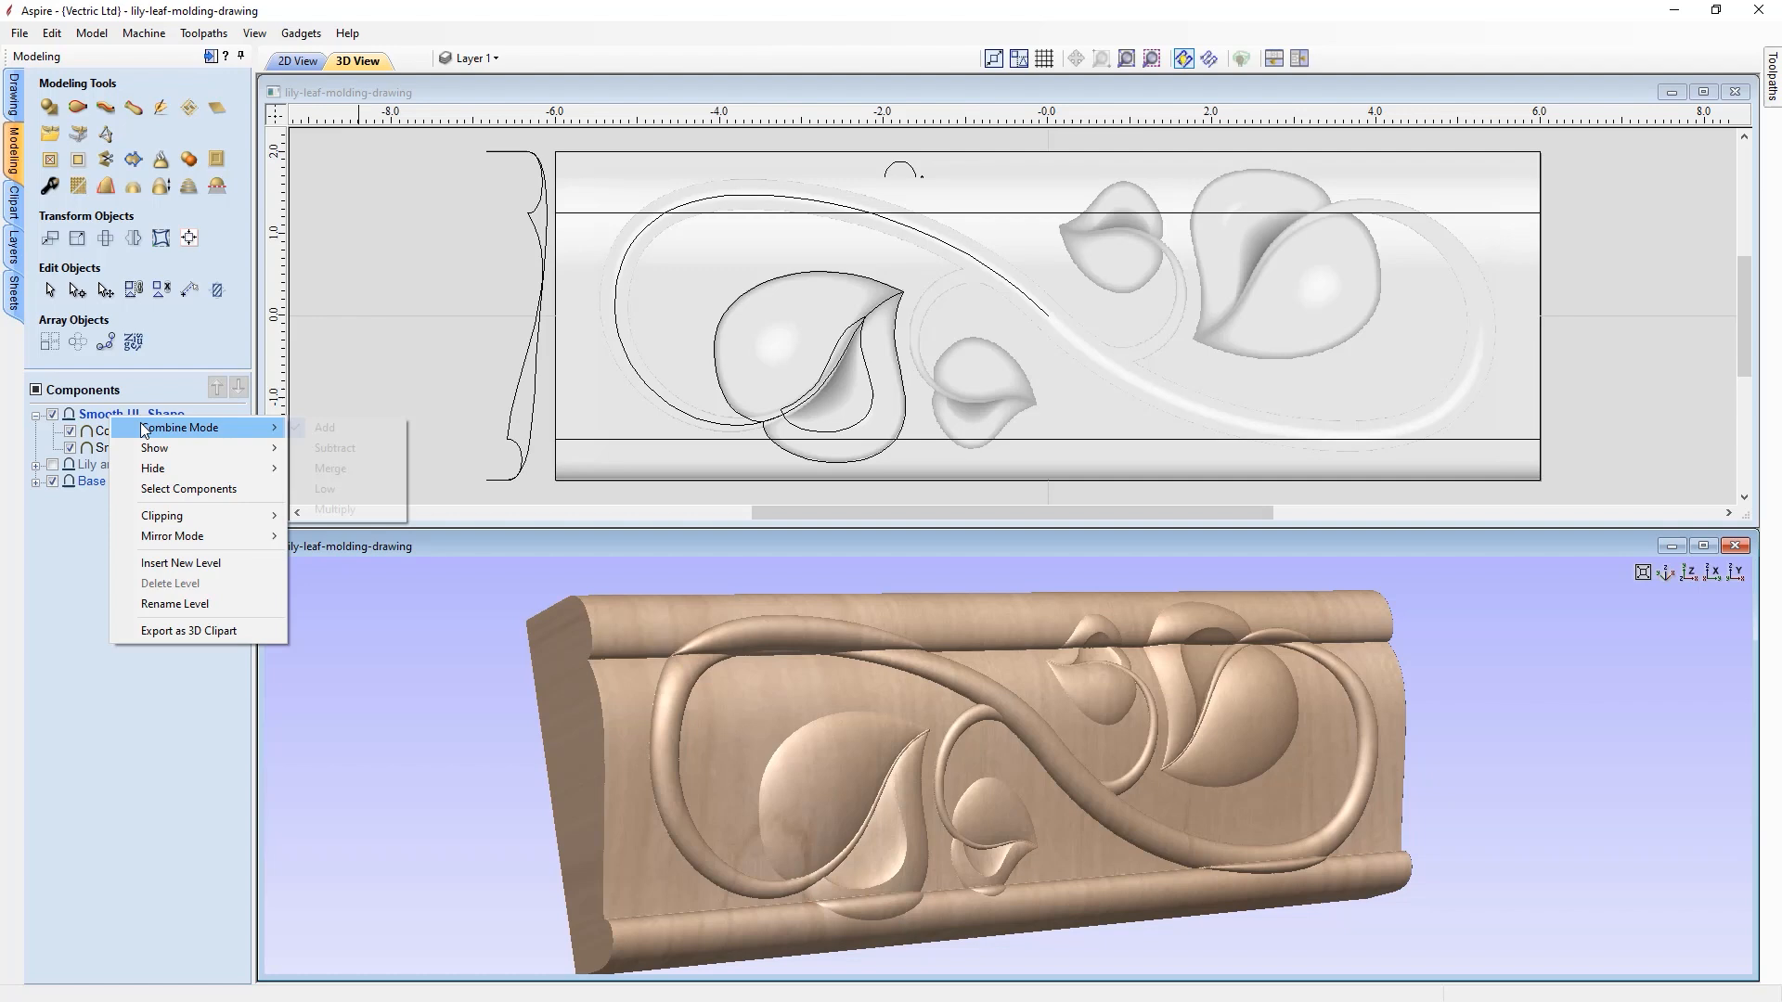
left_click(321, 469)
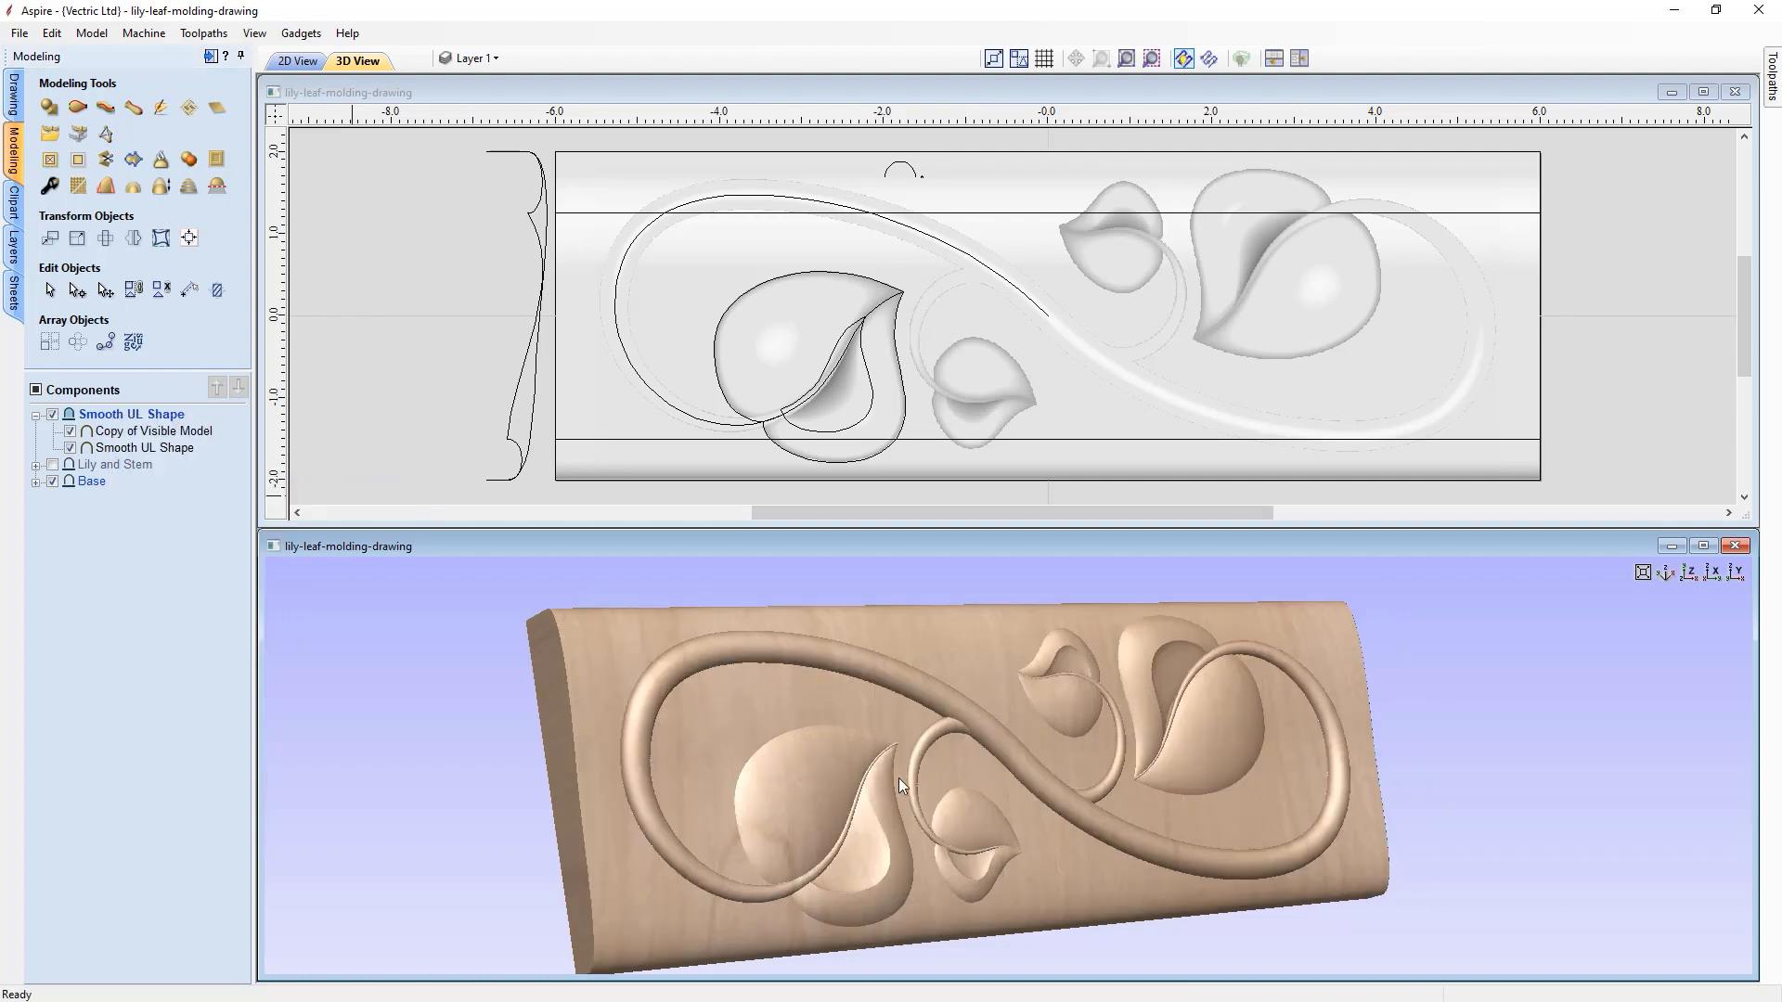
left_click_drag(938, 794, 972, 787)
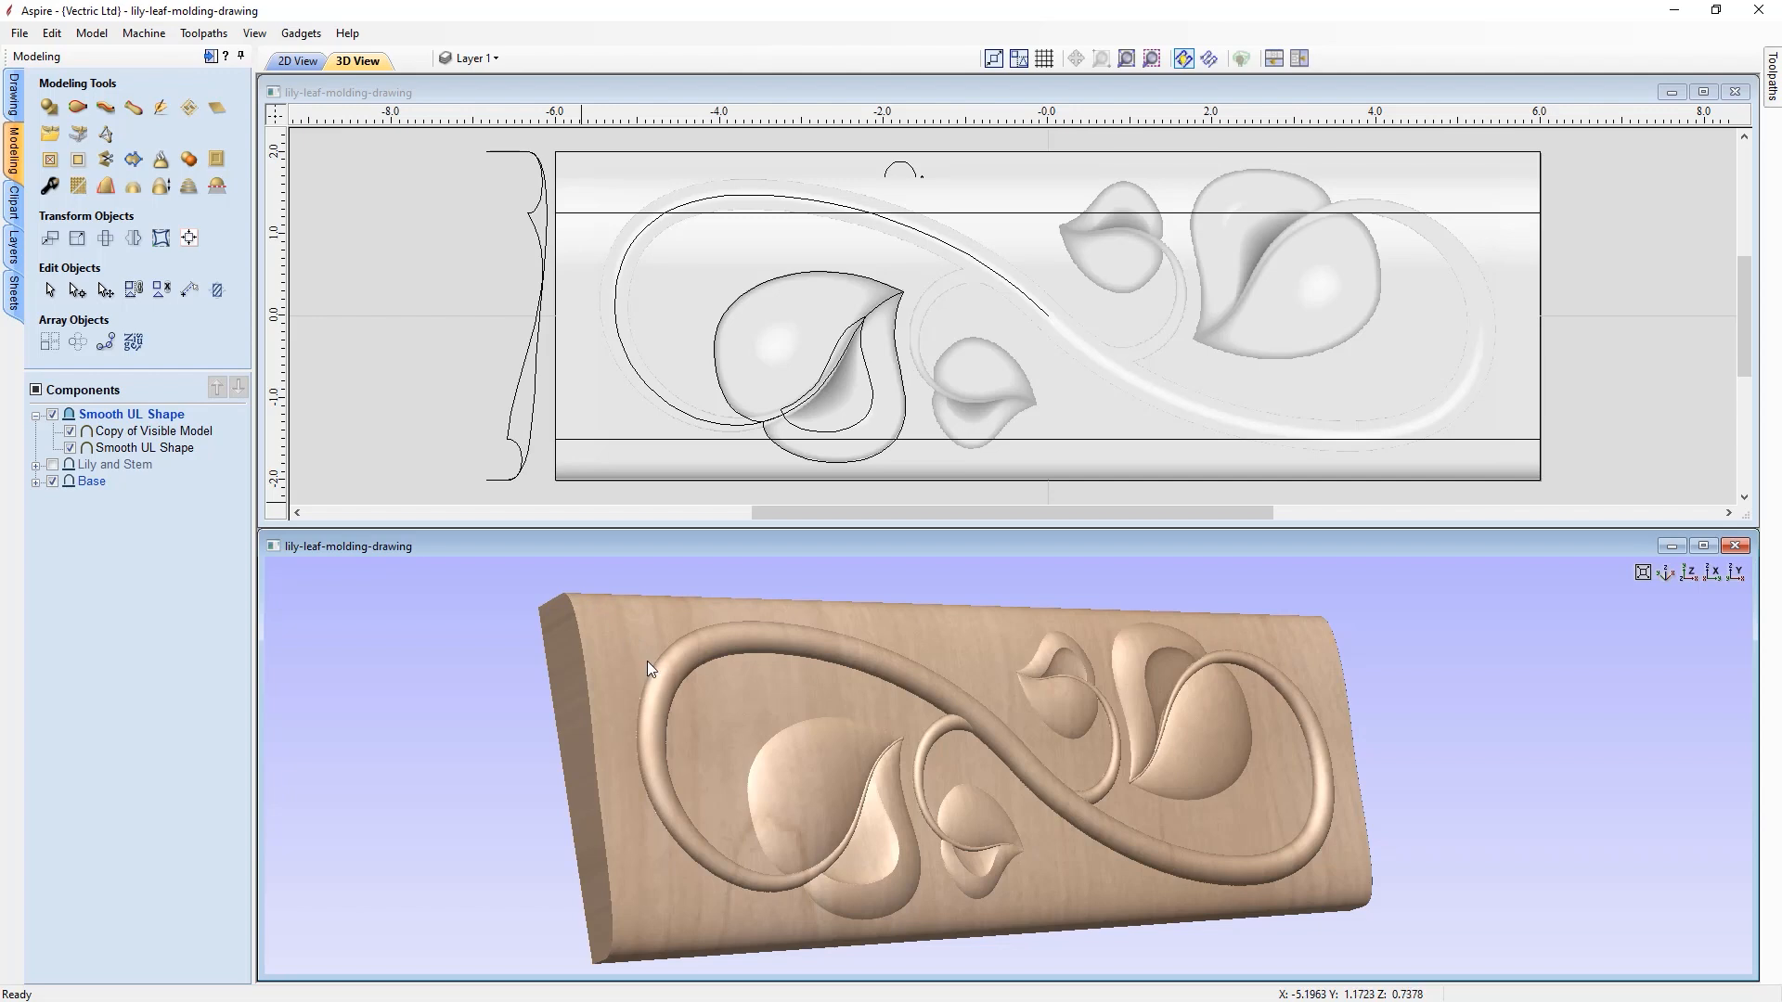
- Try to clear the swept Smooth UL Shape outside the copied leaves and stems, selecting the leaf copy before the sweep
left_click(1691, 576)
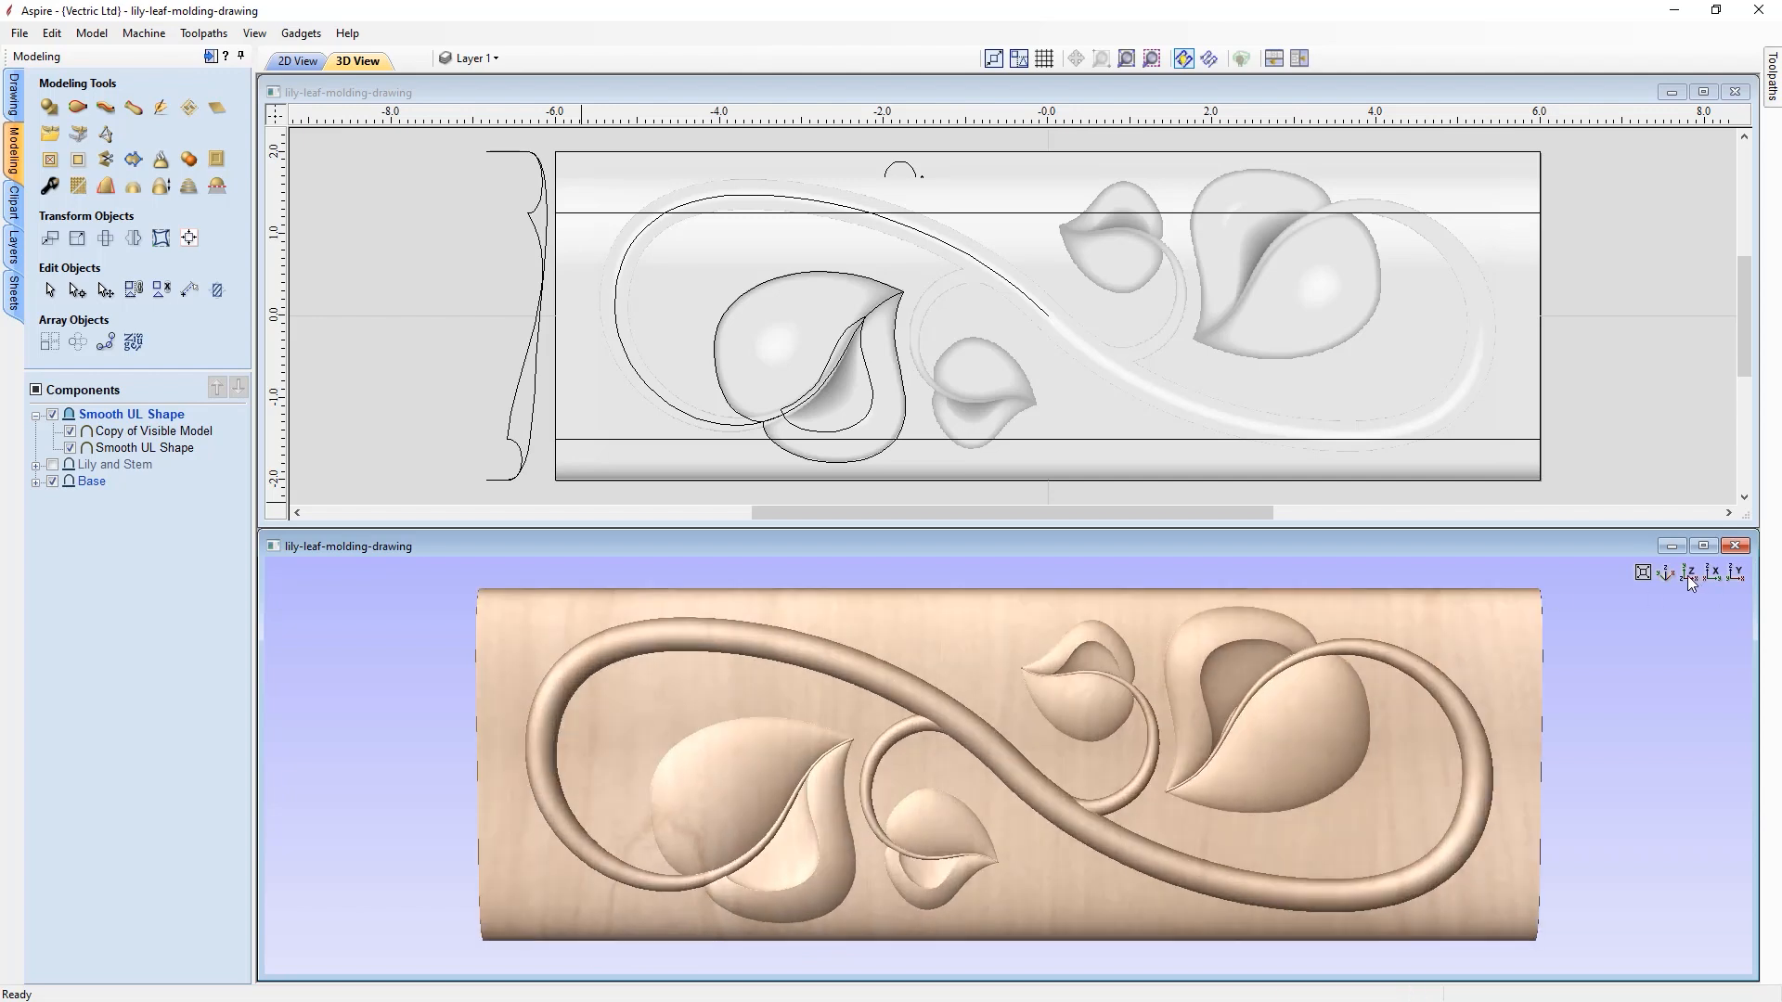
left_click(699, 635)
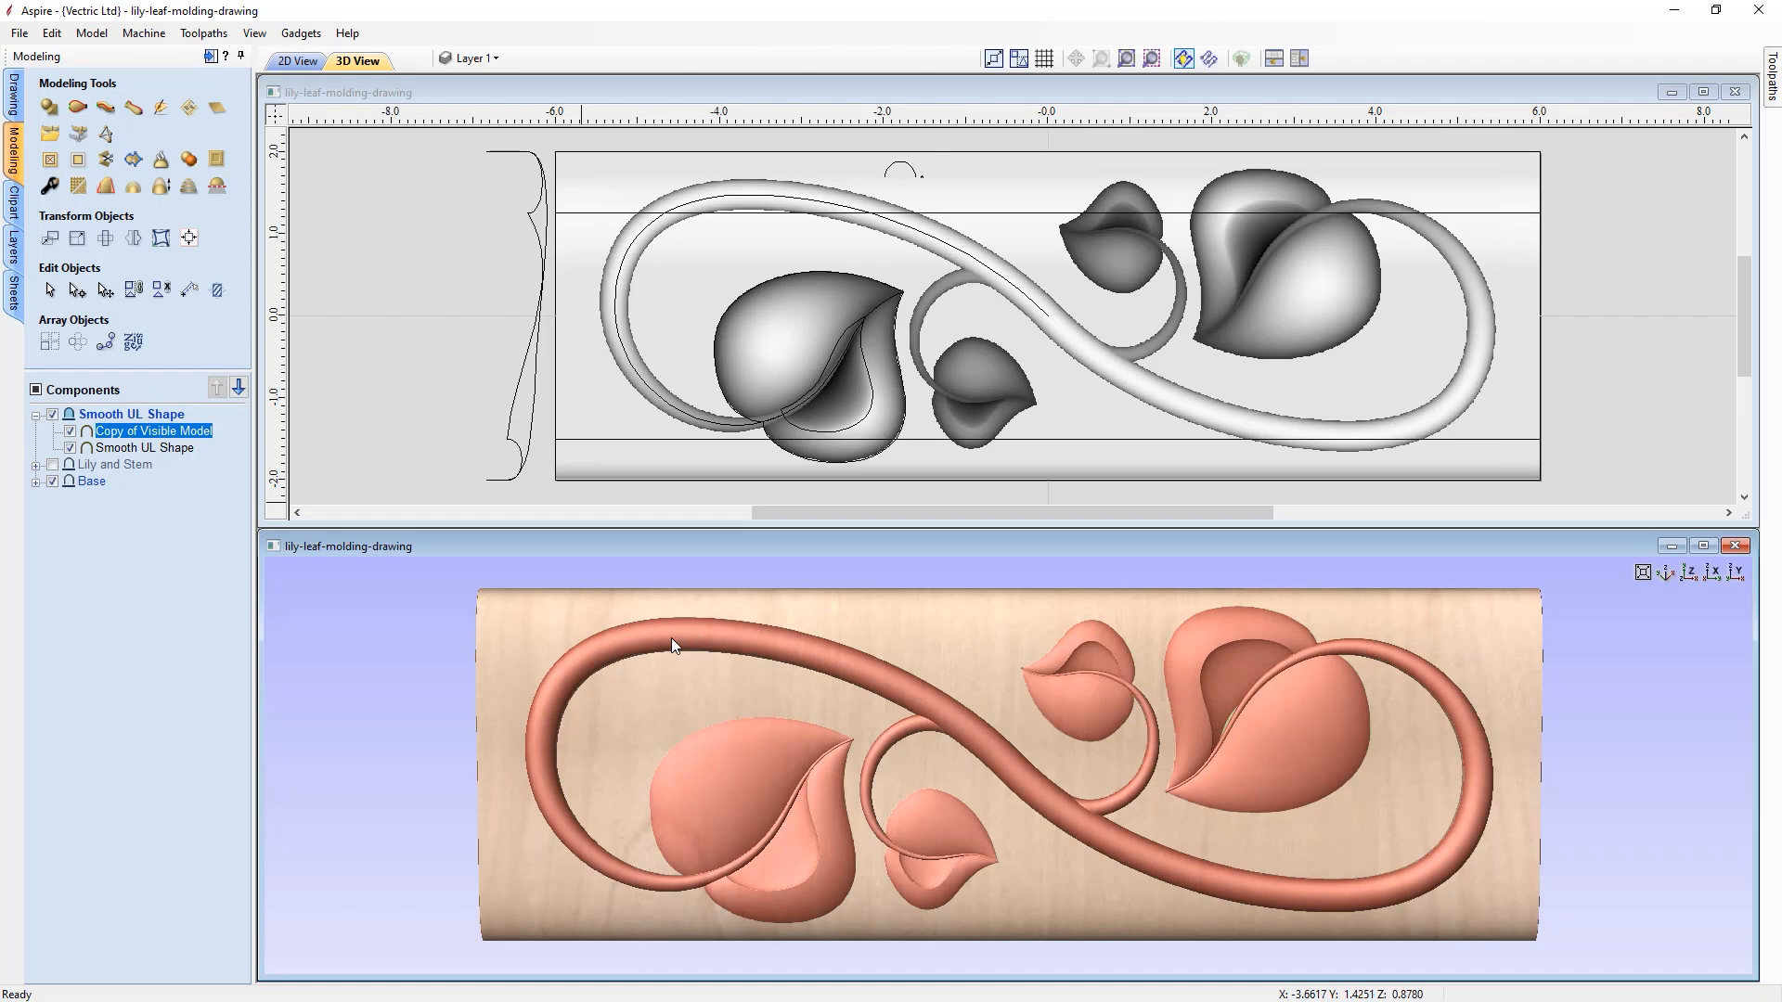
left_click(594, 409, "shift")
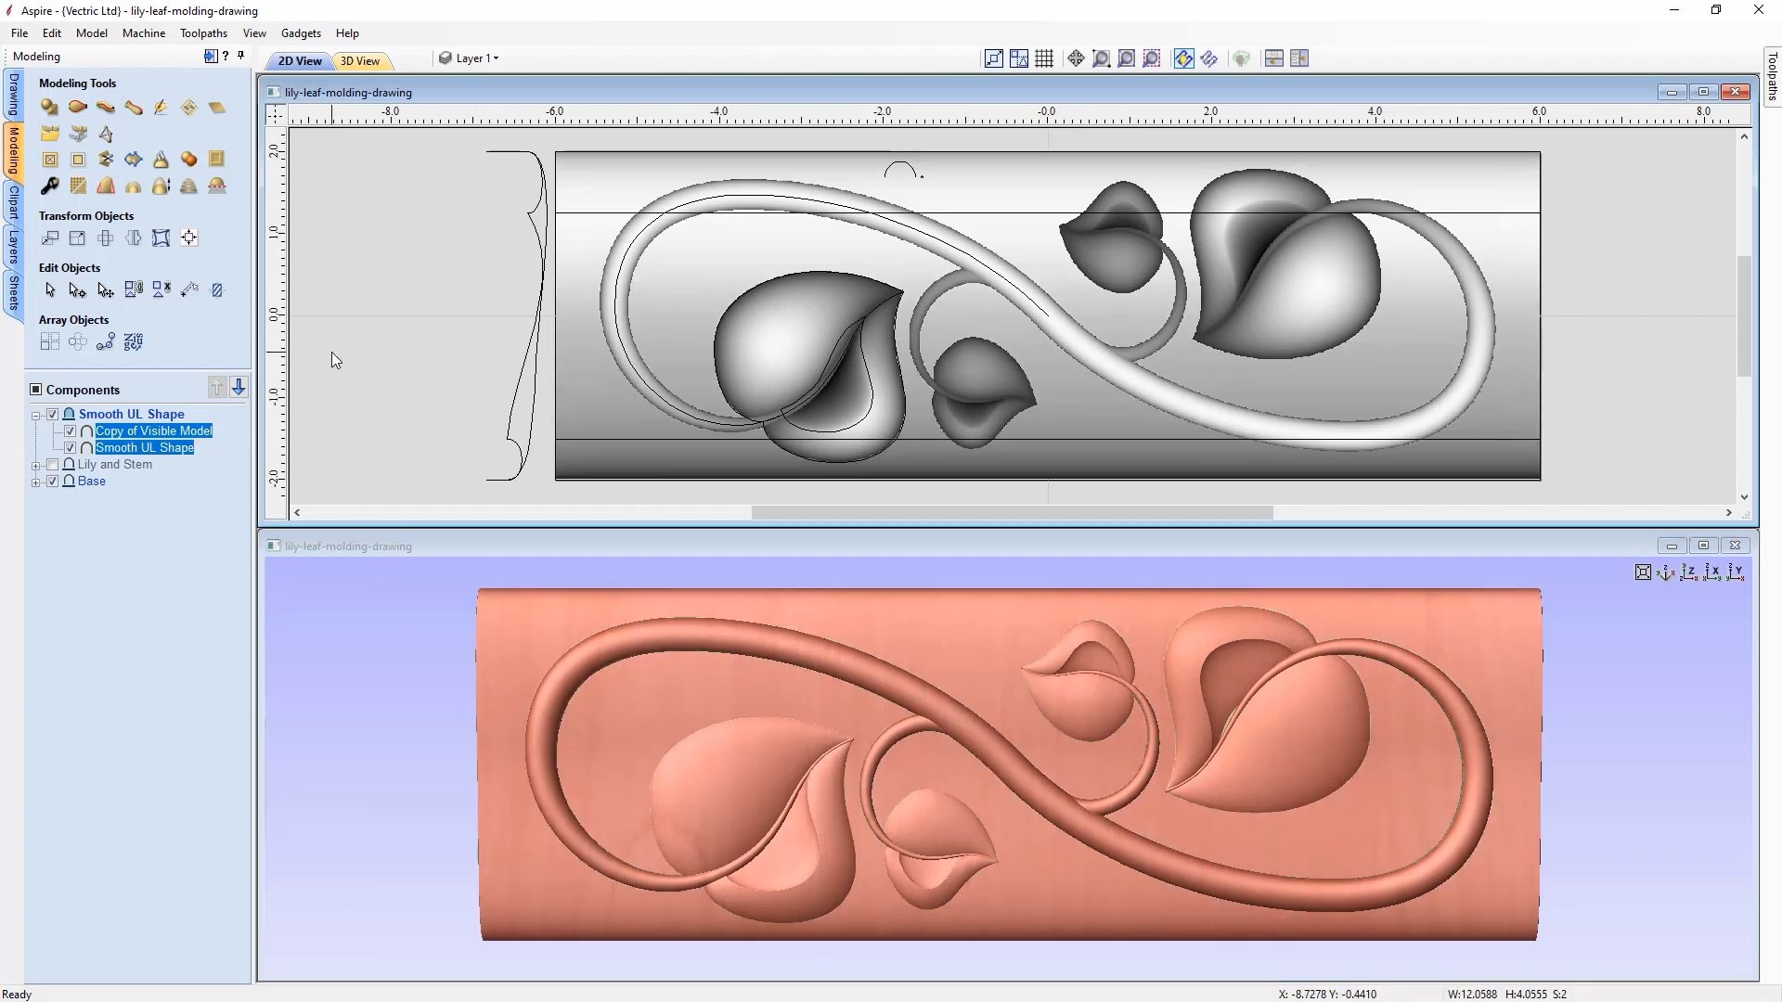
left_click(82, 159)
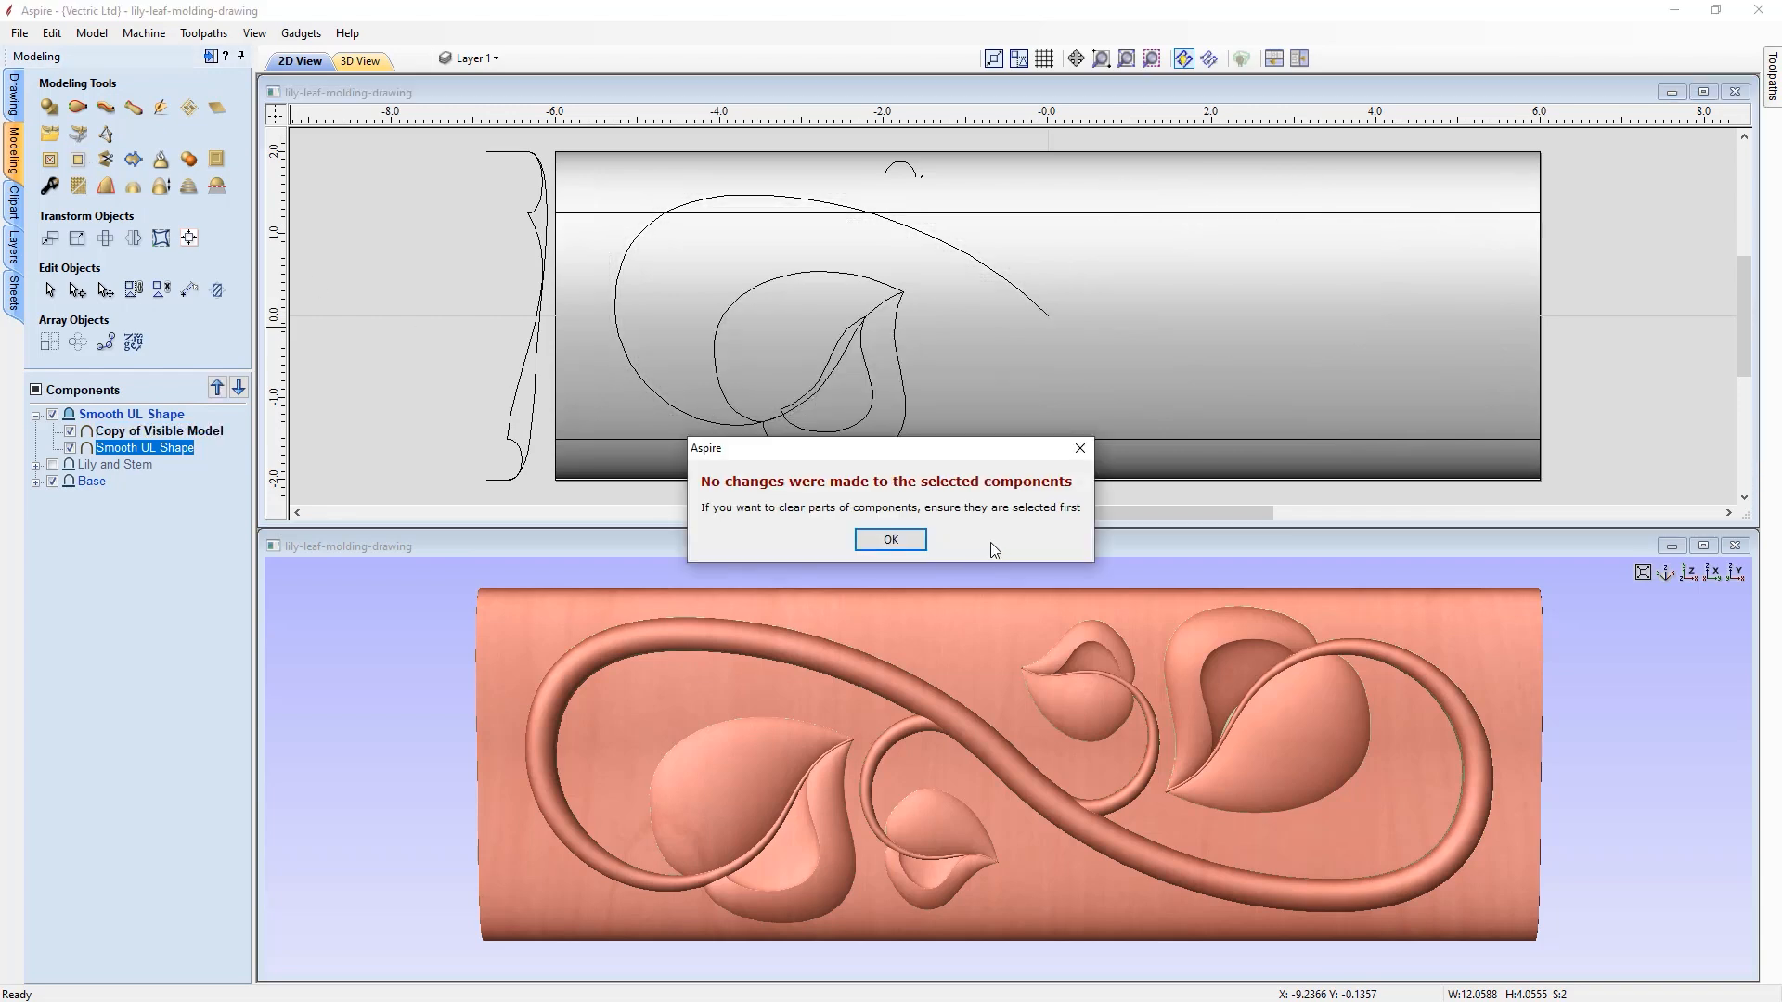
left_click(917, 549)
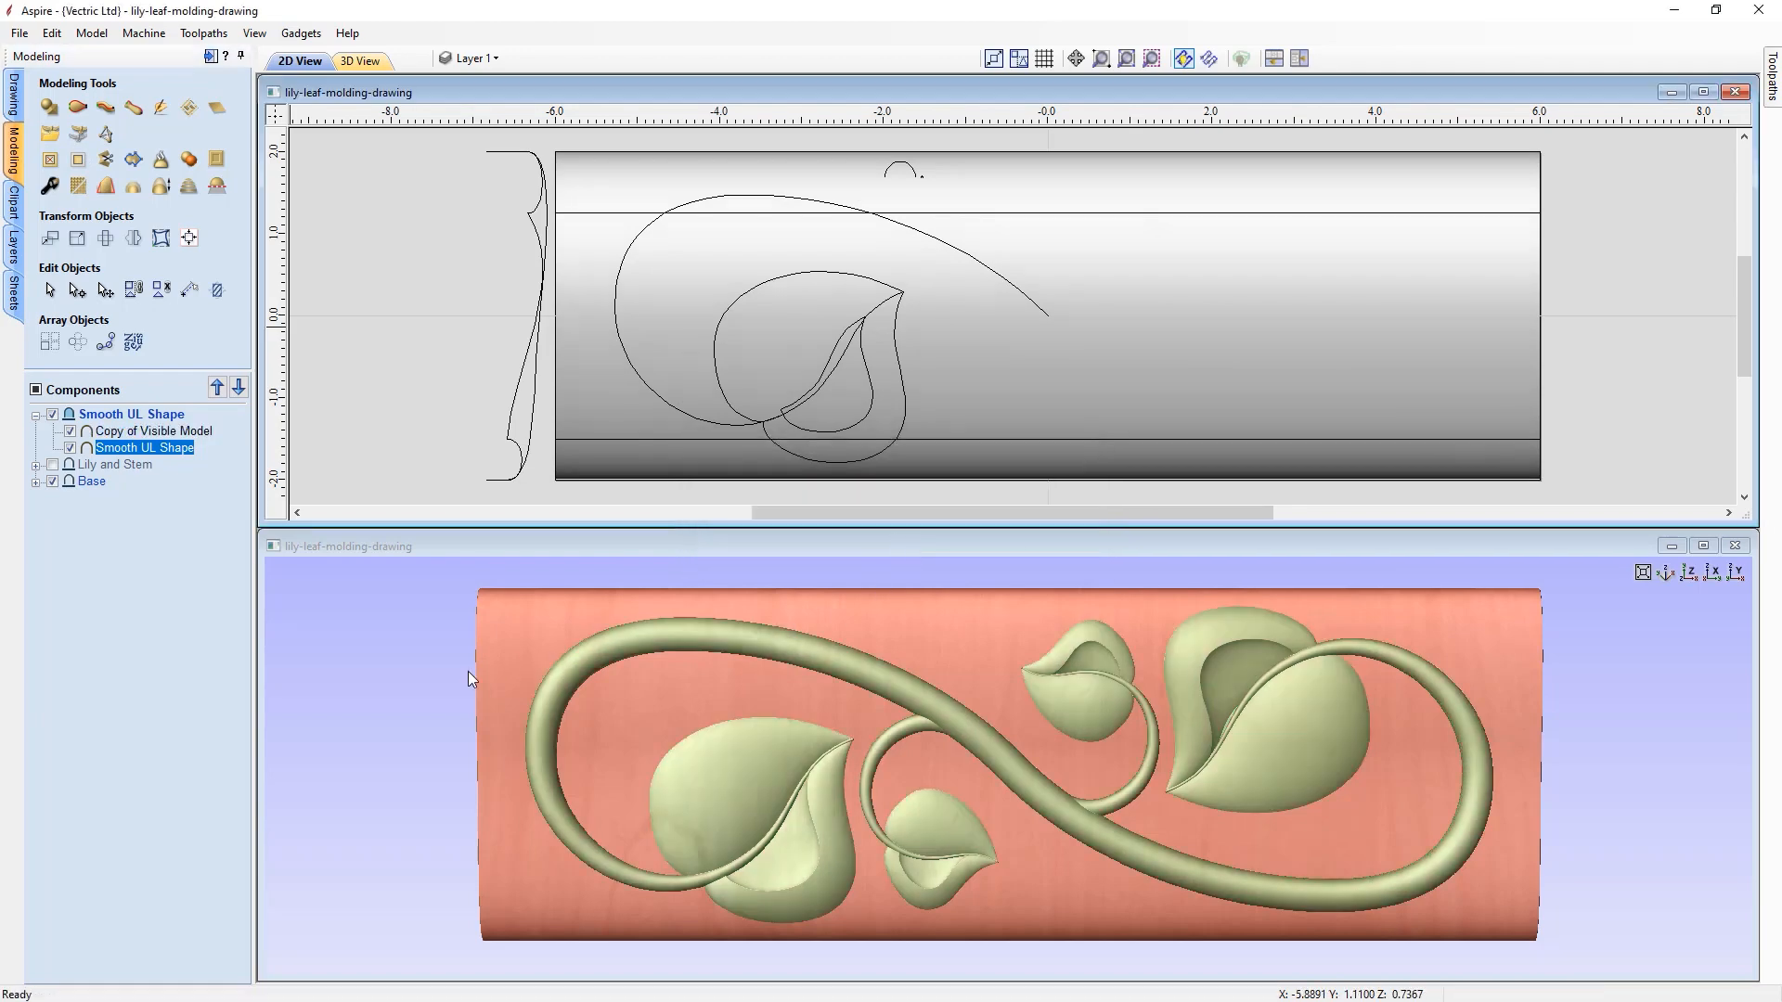
- Clear the swept Smooth UL Shape outside the copied leaves and stems, selecting the sweep first and the leaf copy last
left_click(434, 685)
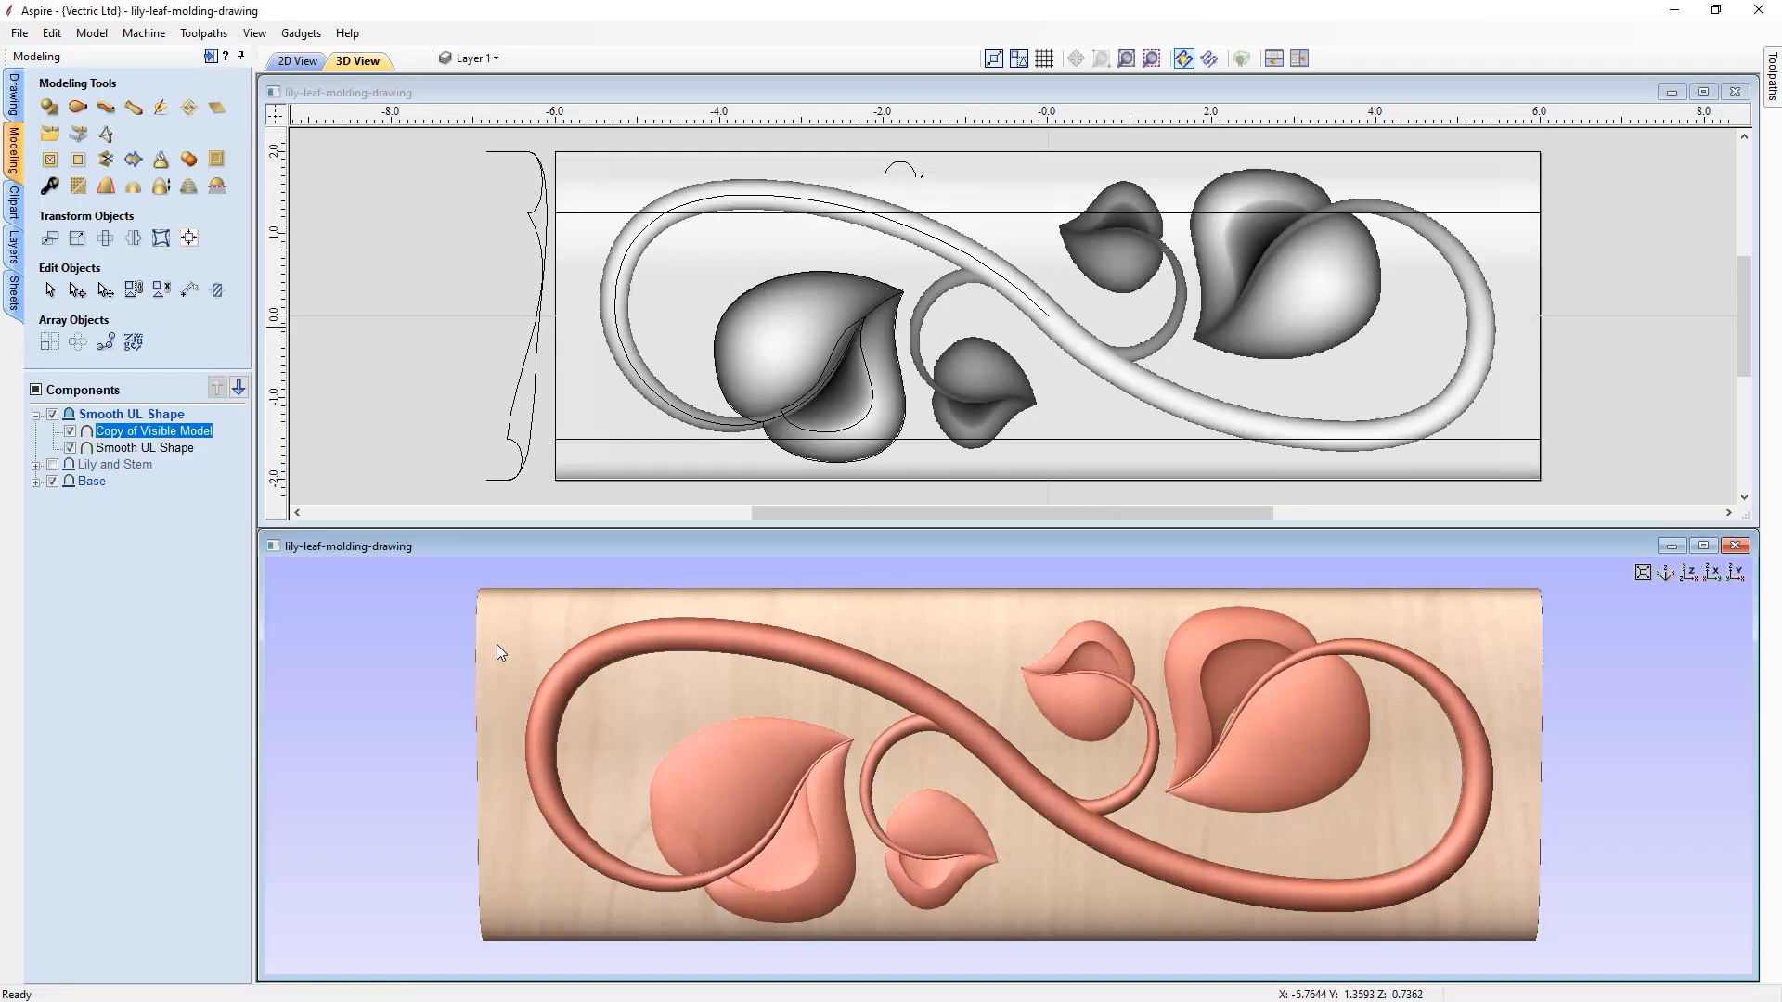
double_click(497, 644)
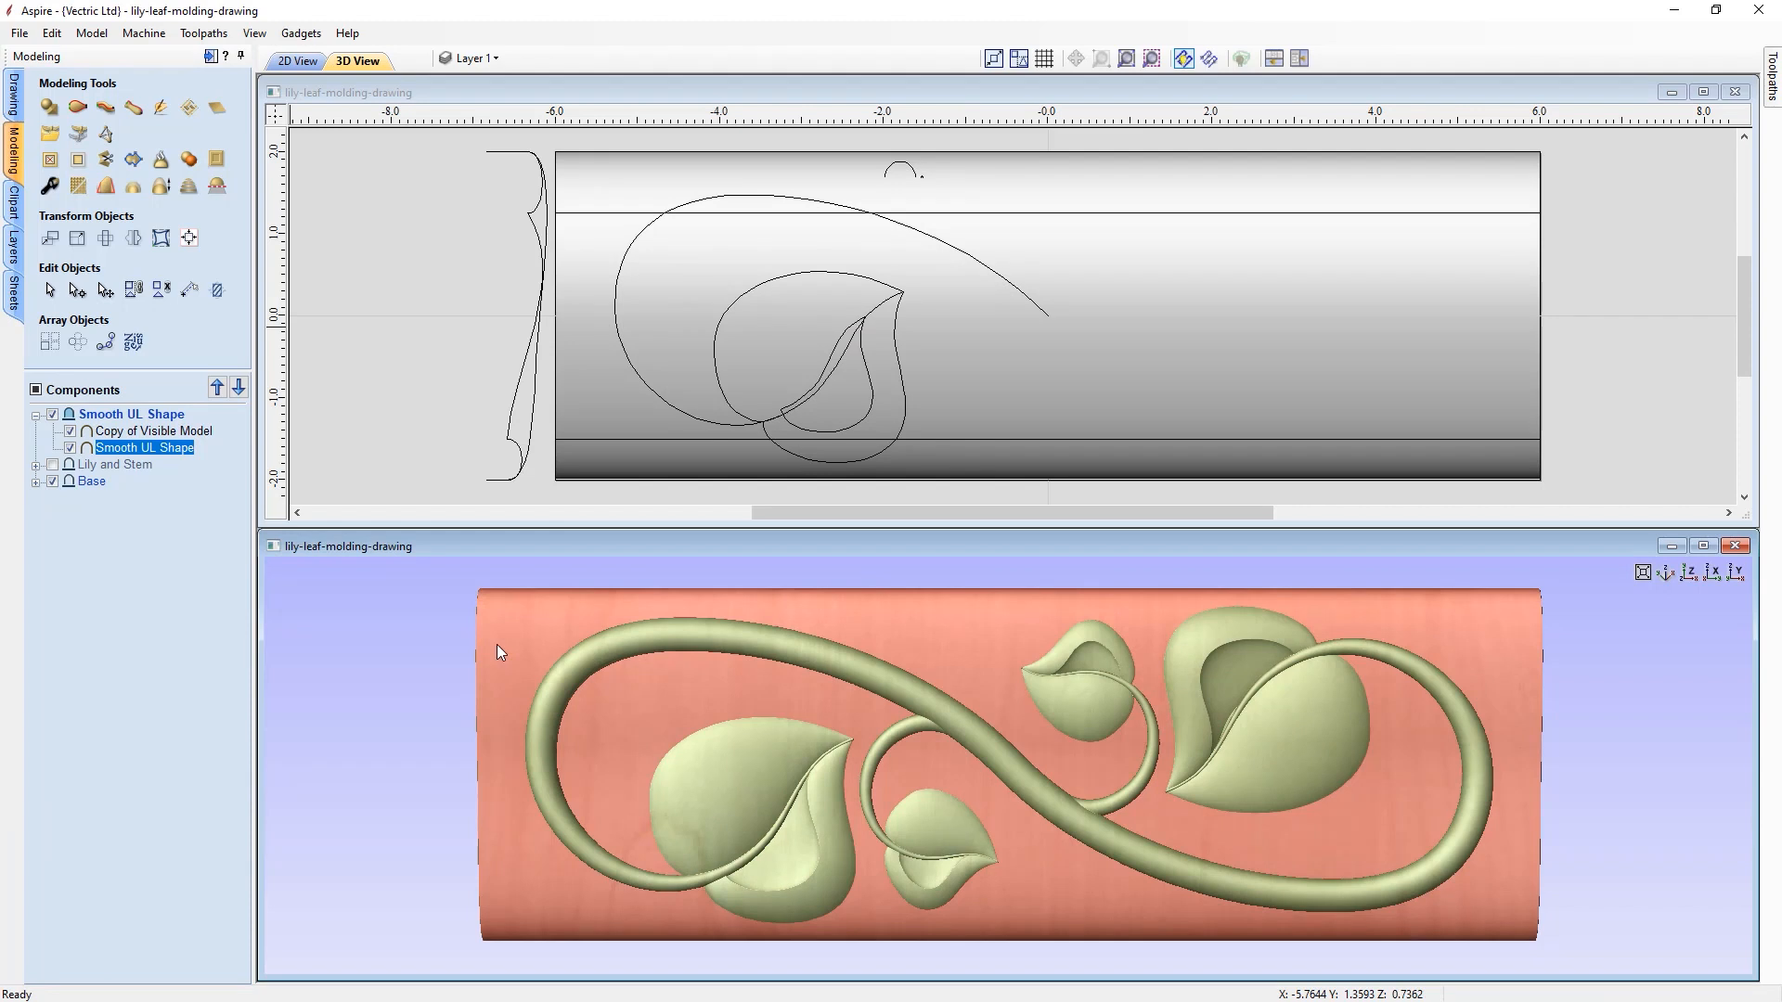
left_click(576, 671, "shift")
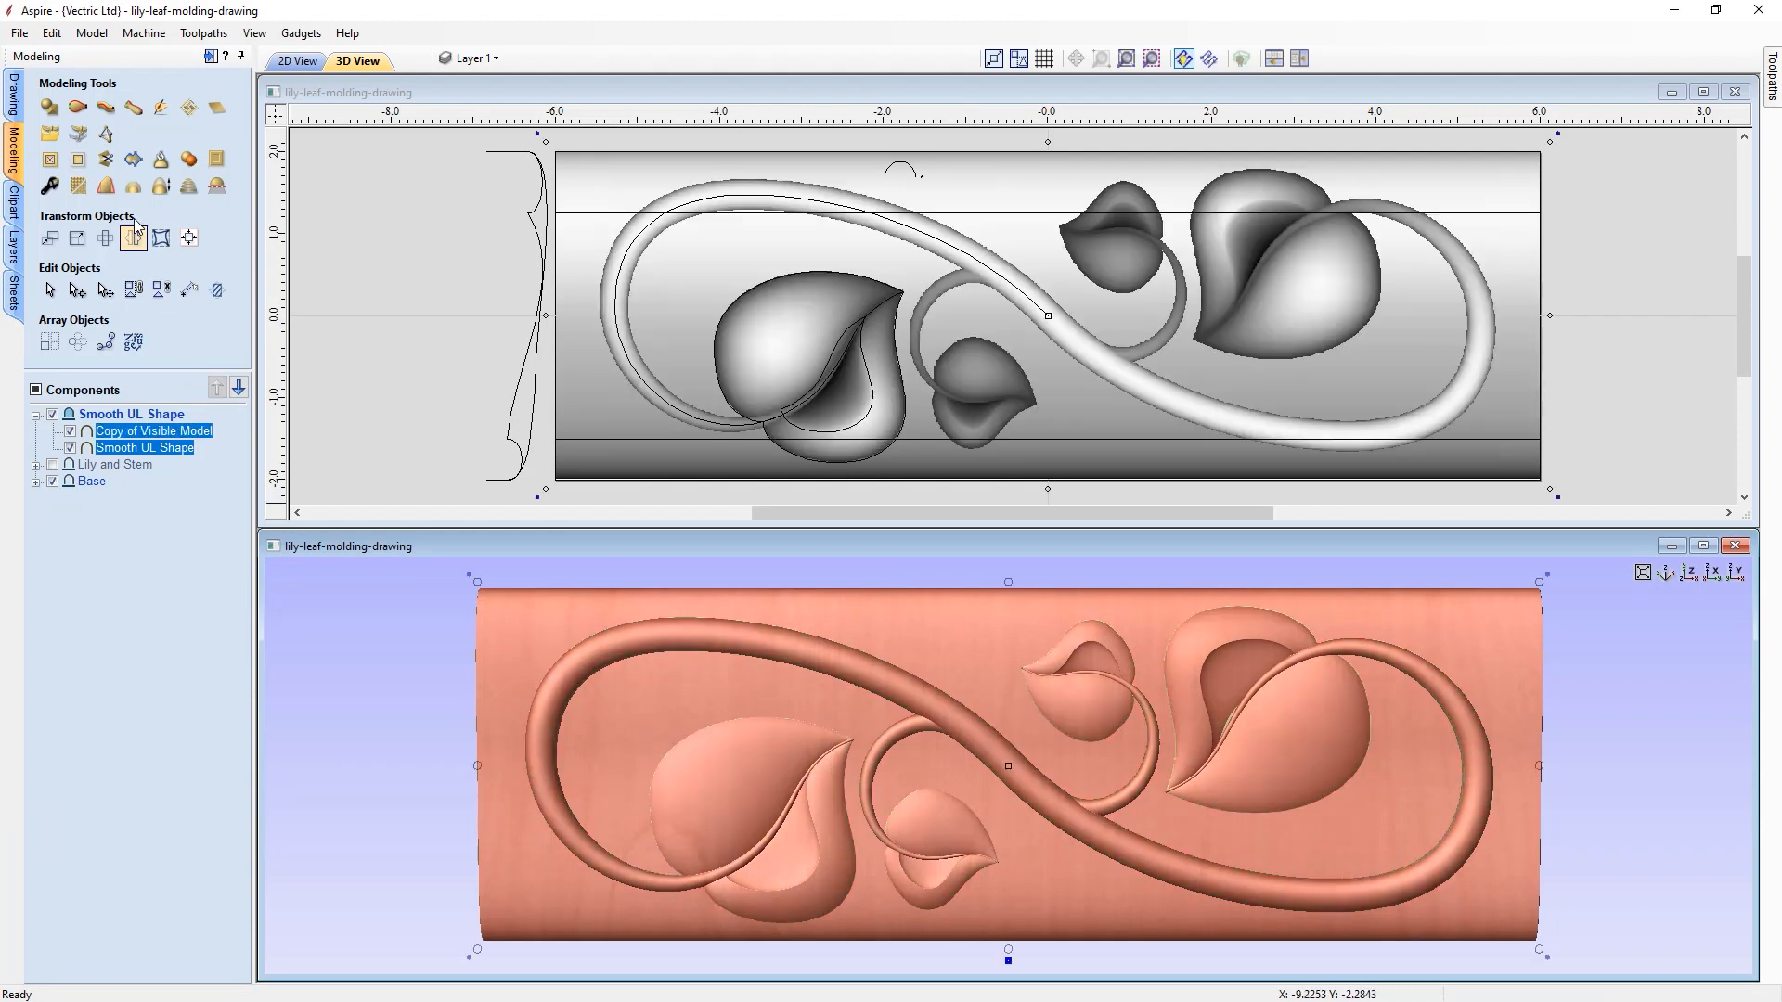
left_click(79, 160)
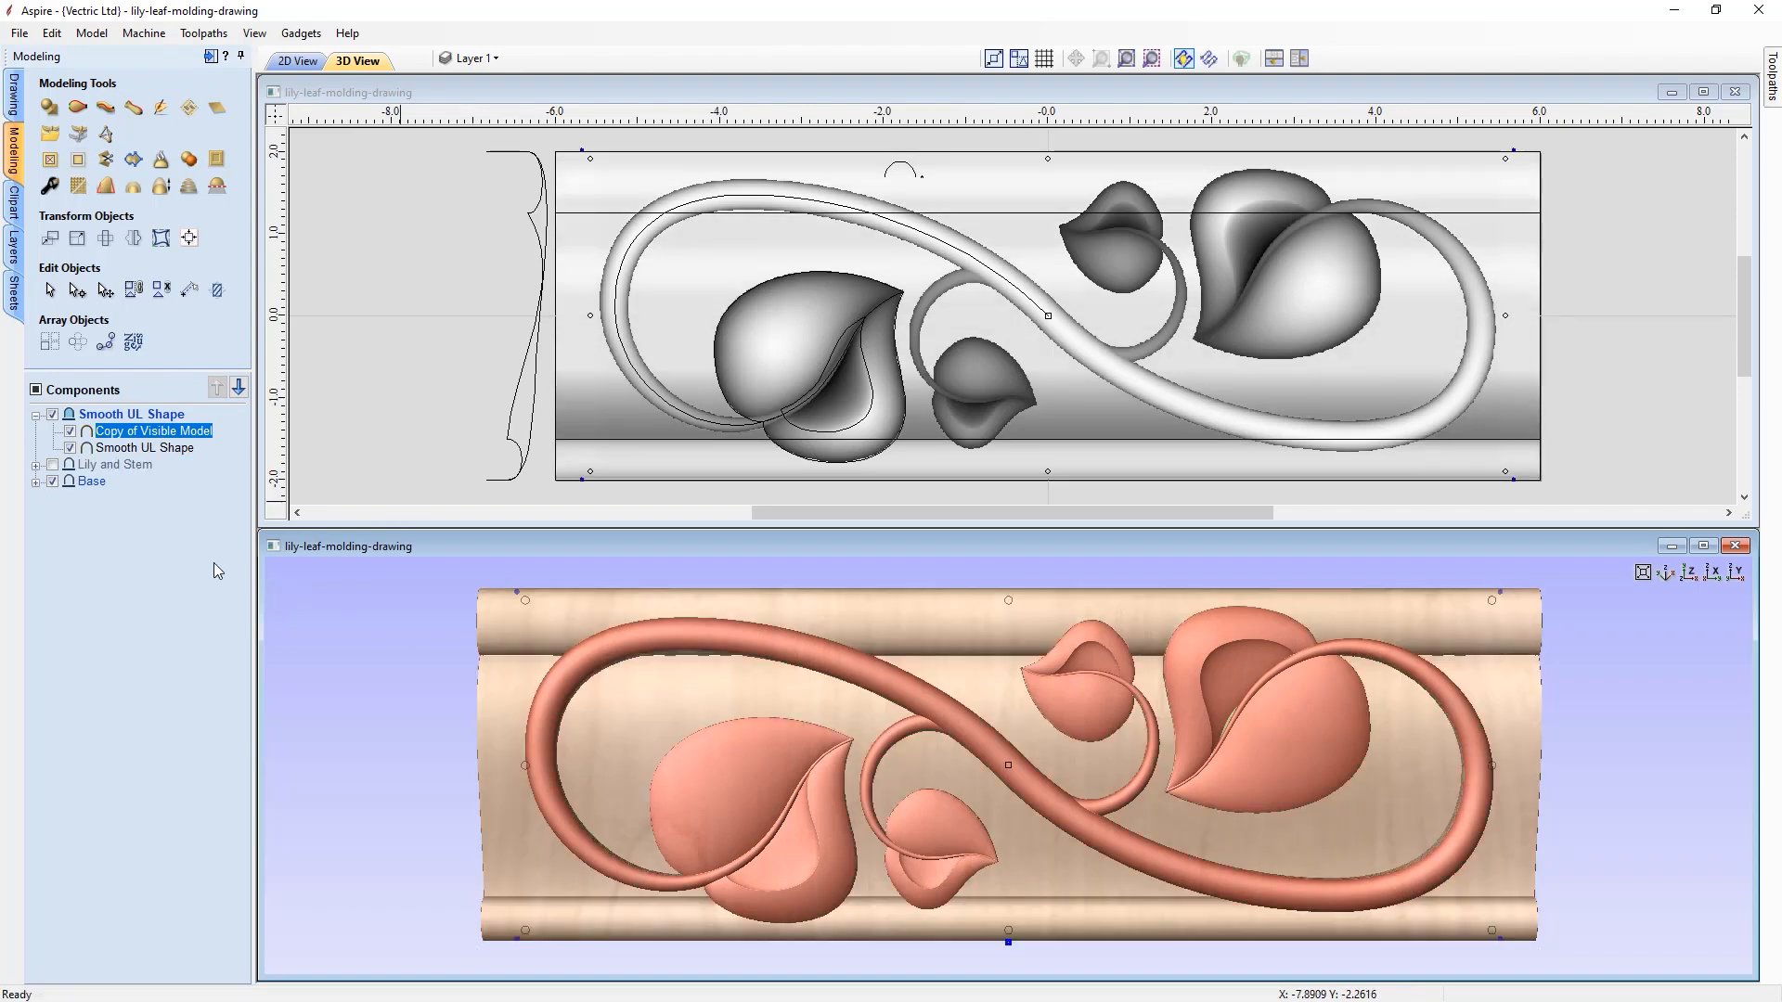
- Hide the Base level and the copied leaves and stems, and examine the trimmed underlying sweep
left_click(52, 481)
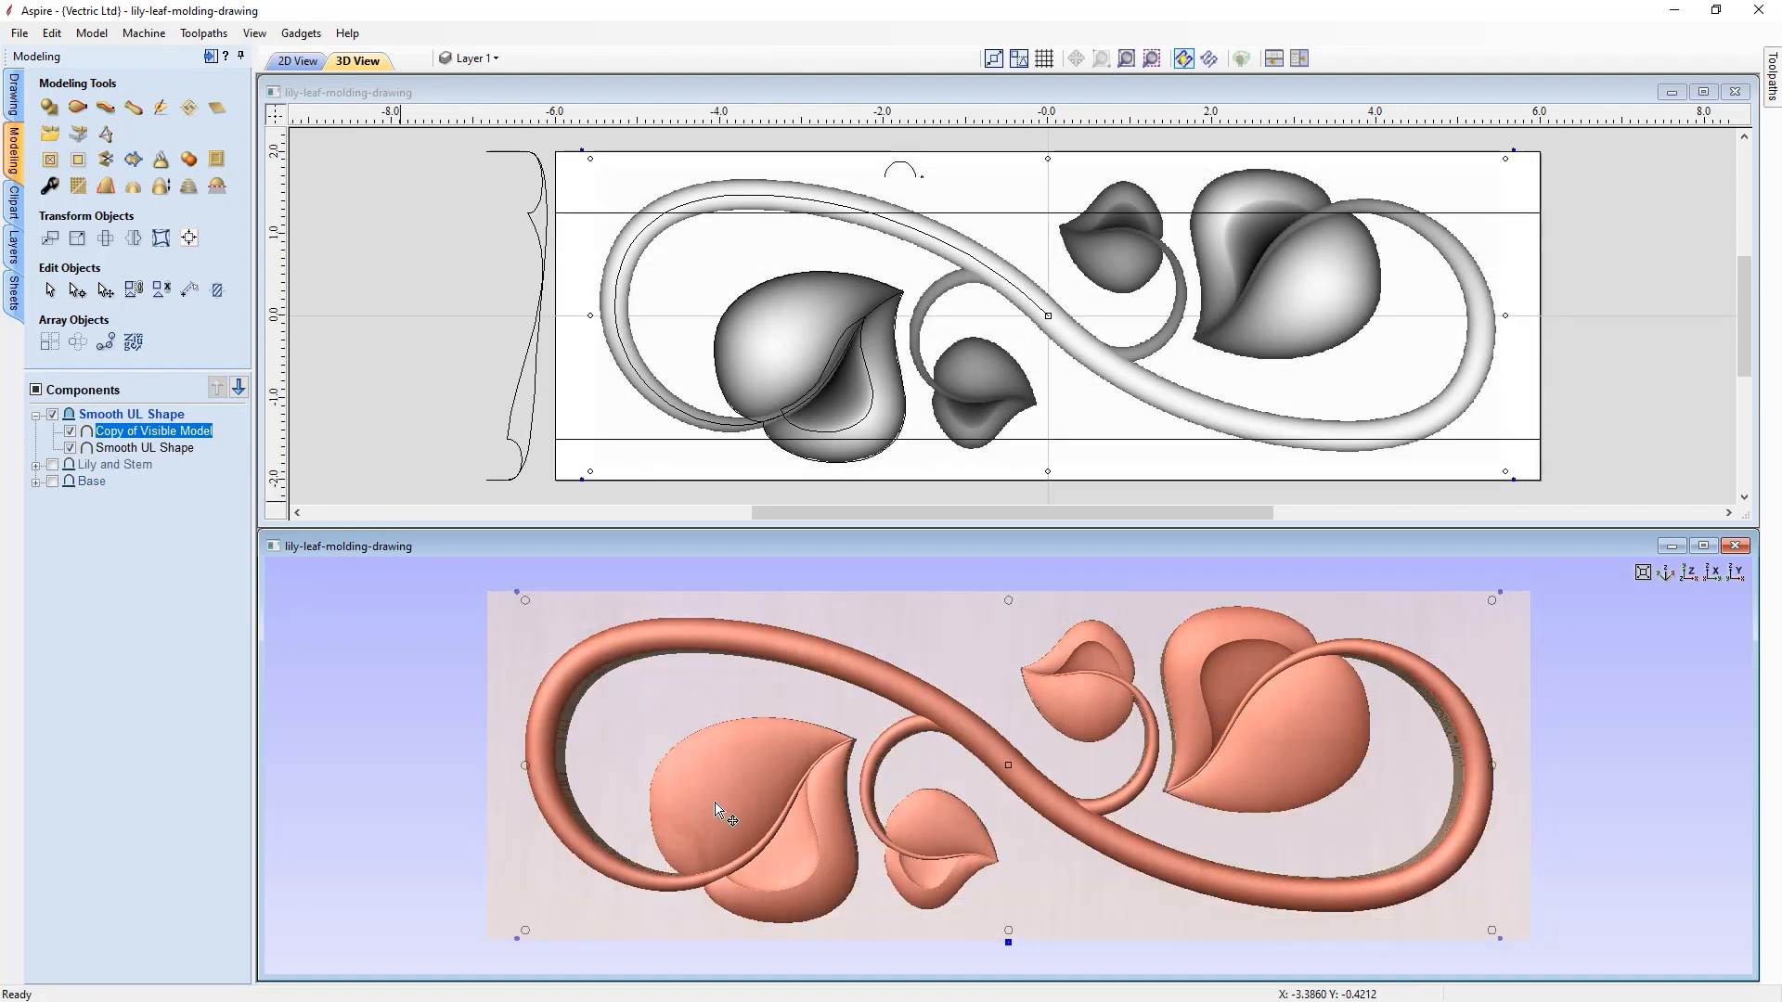
left_click_drag(889, 913, 1039, 810)
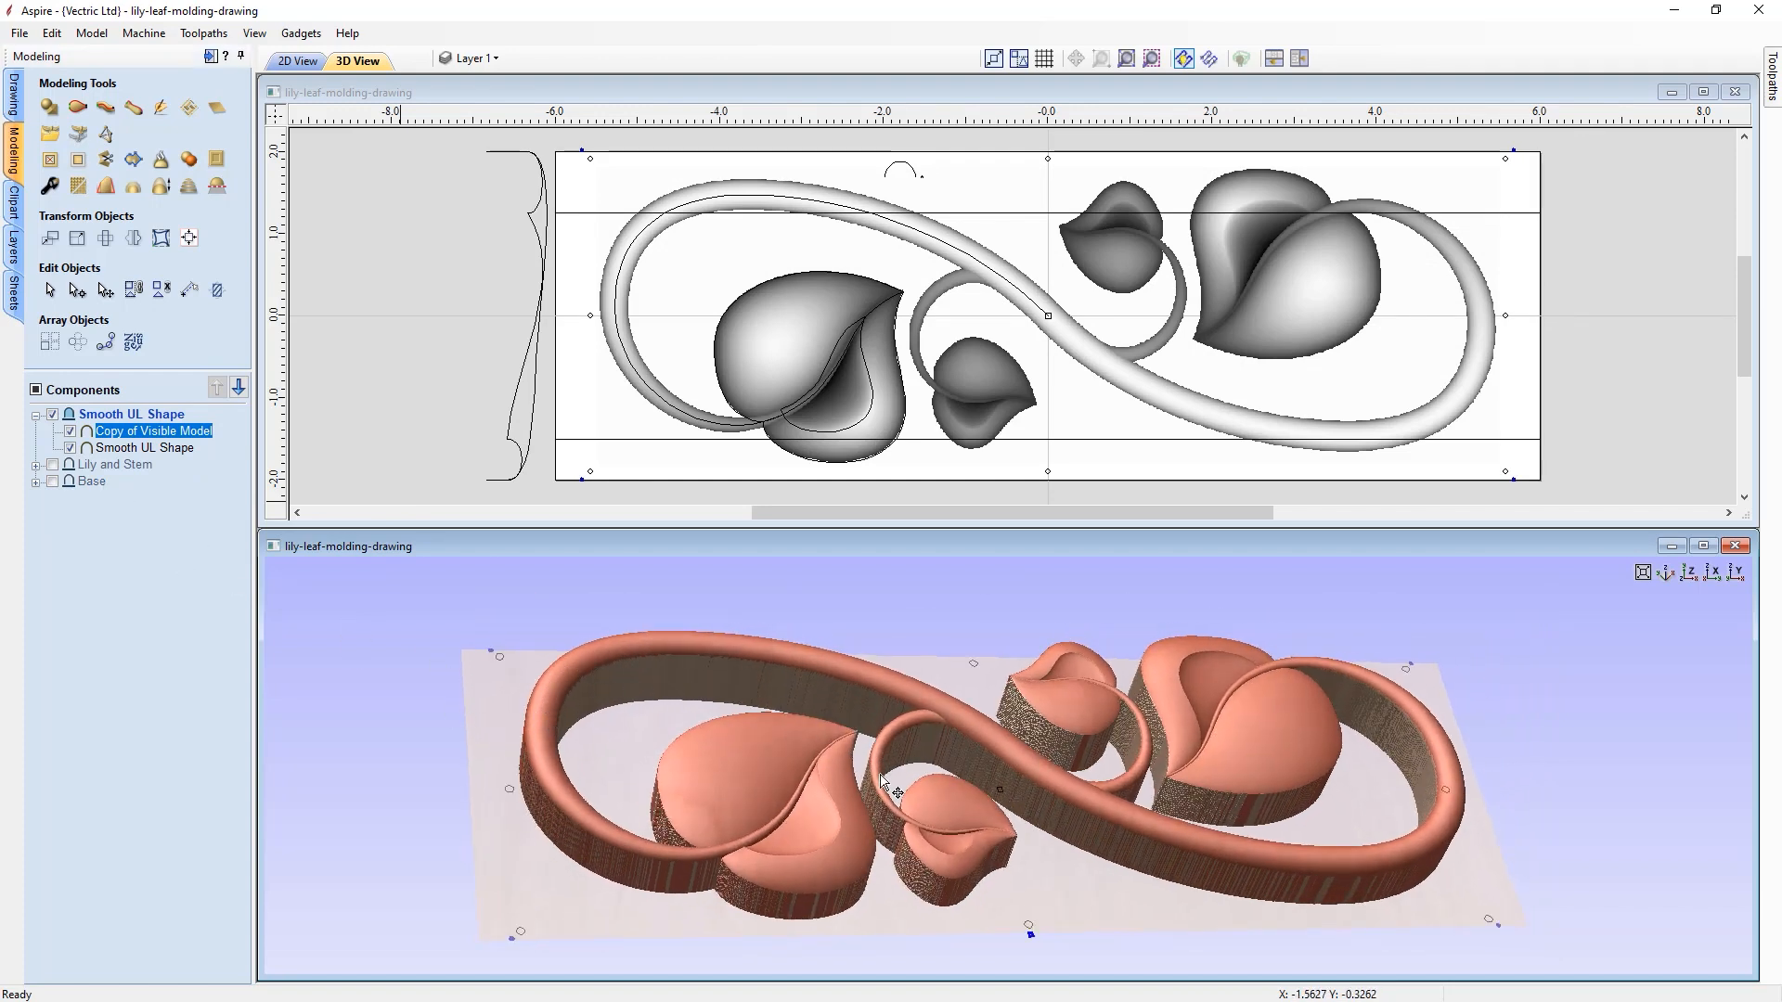
left_click(70, 432)
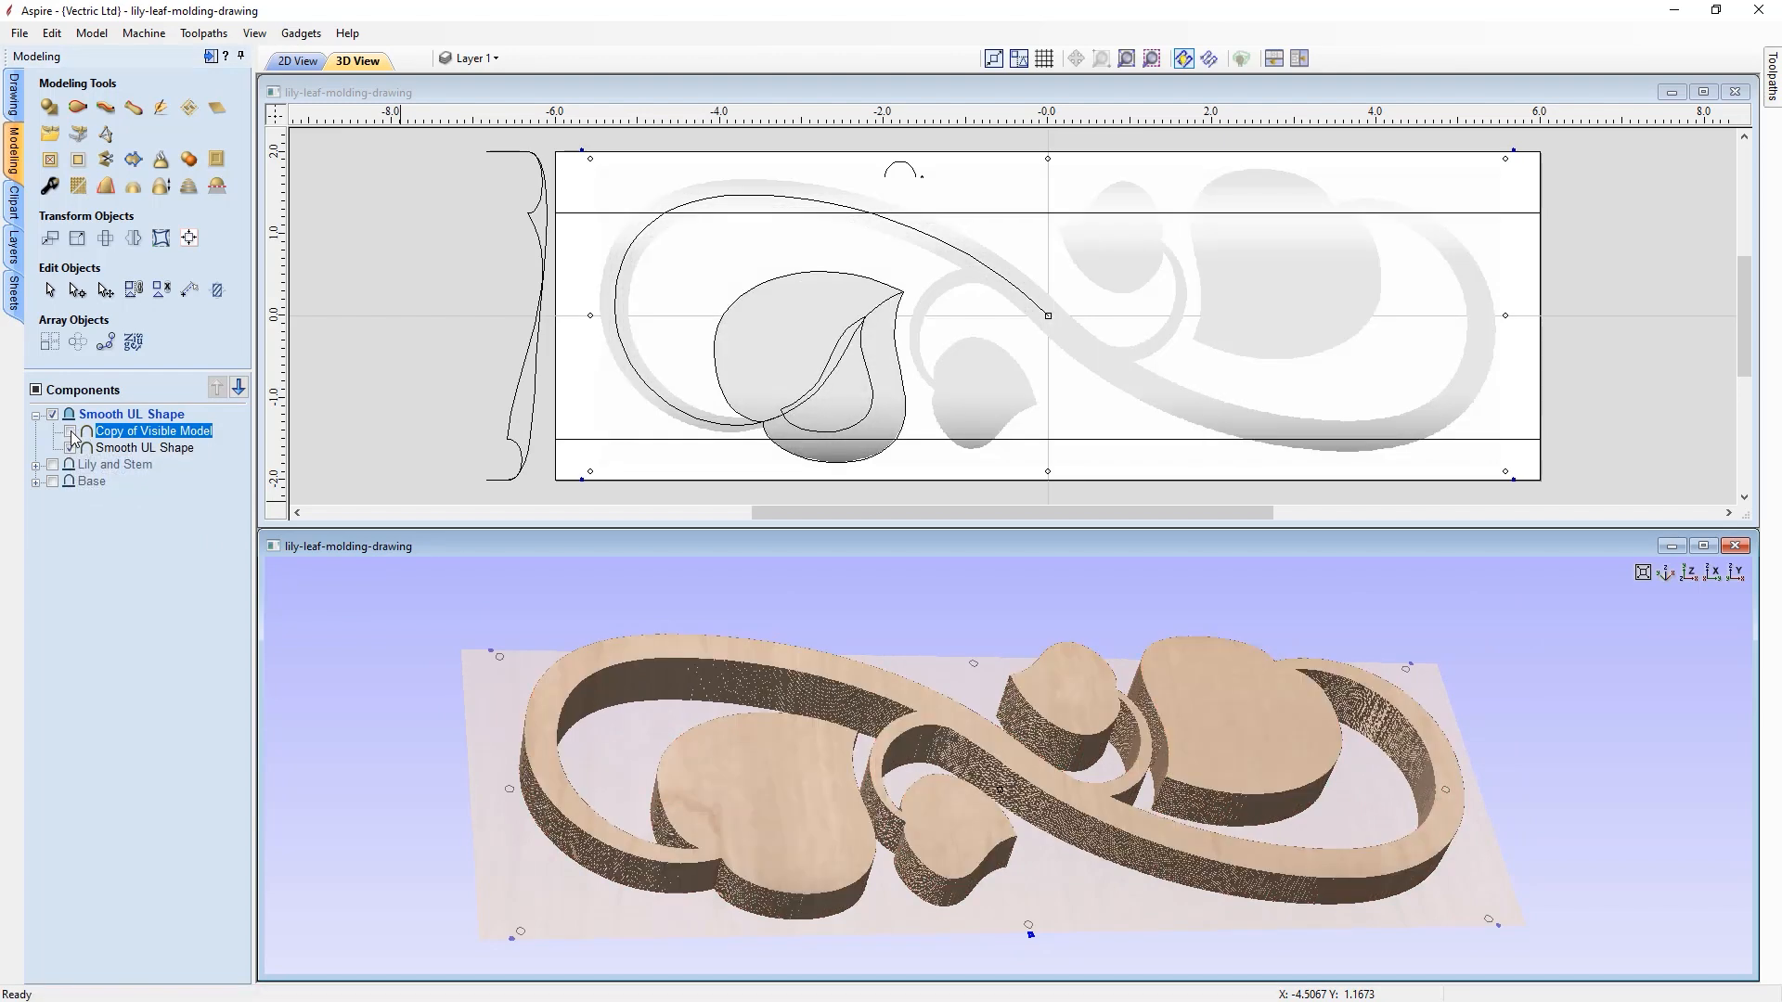
left_click_drag(445, 789, 795, 743)
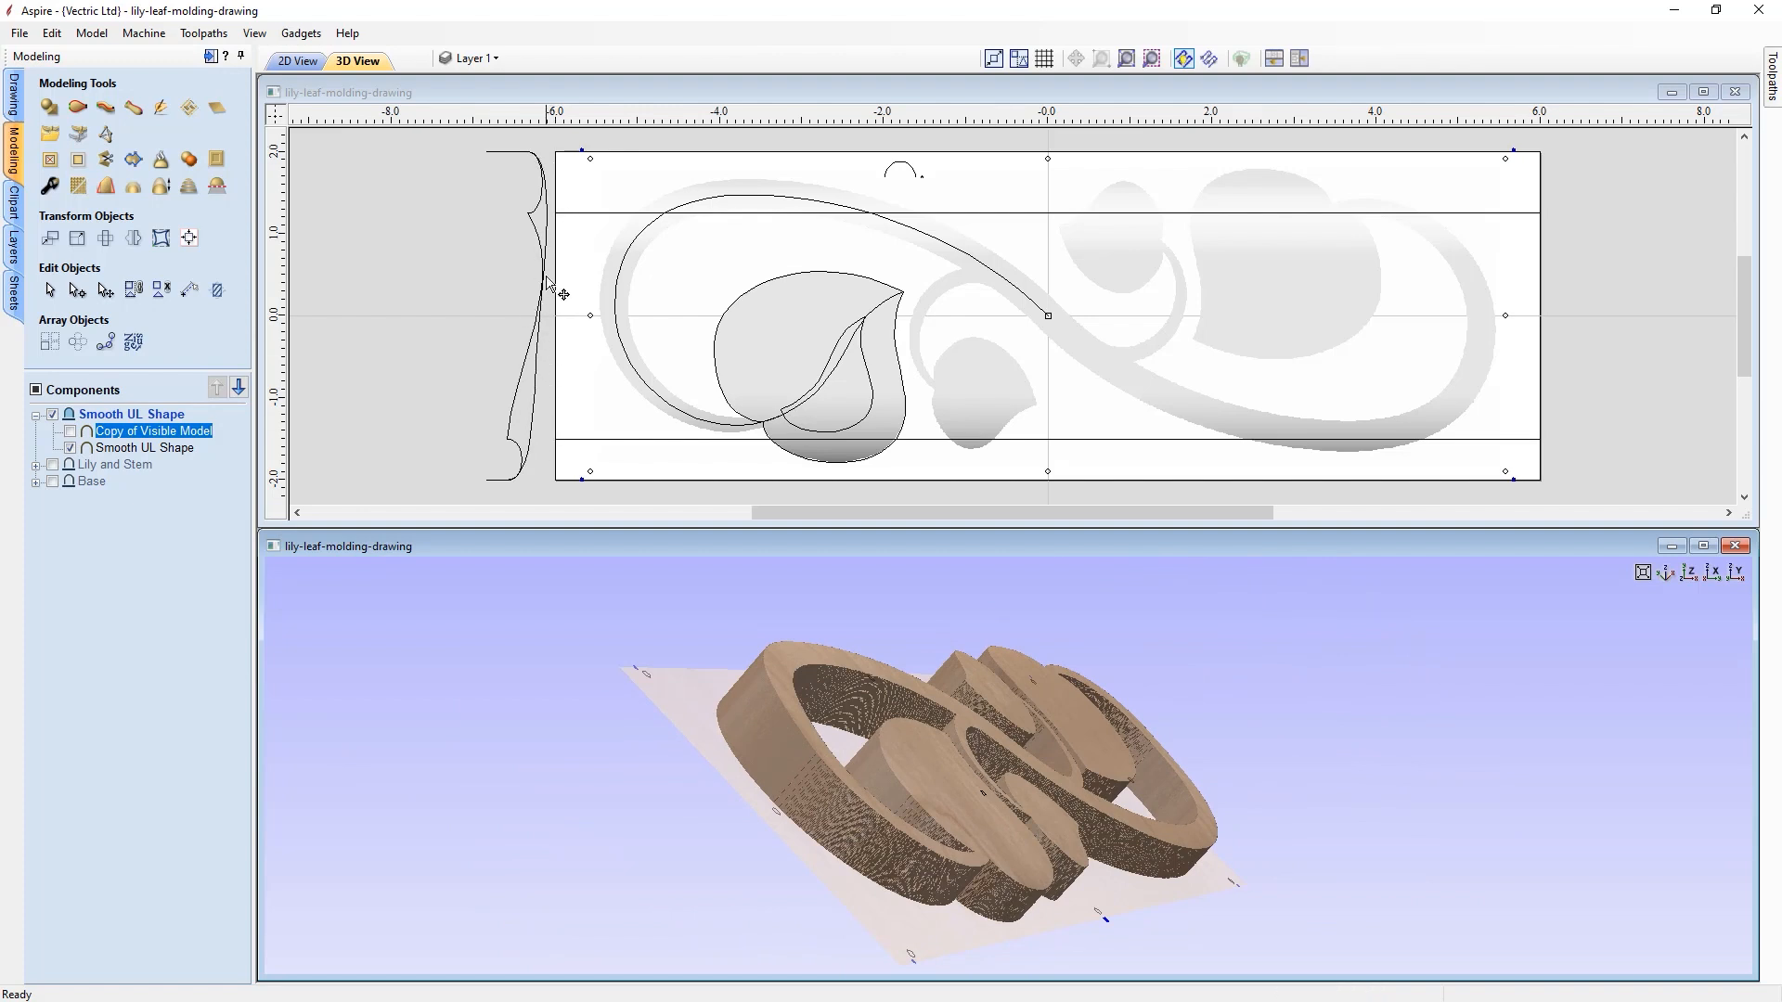
left_click(1690, 574)
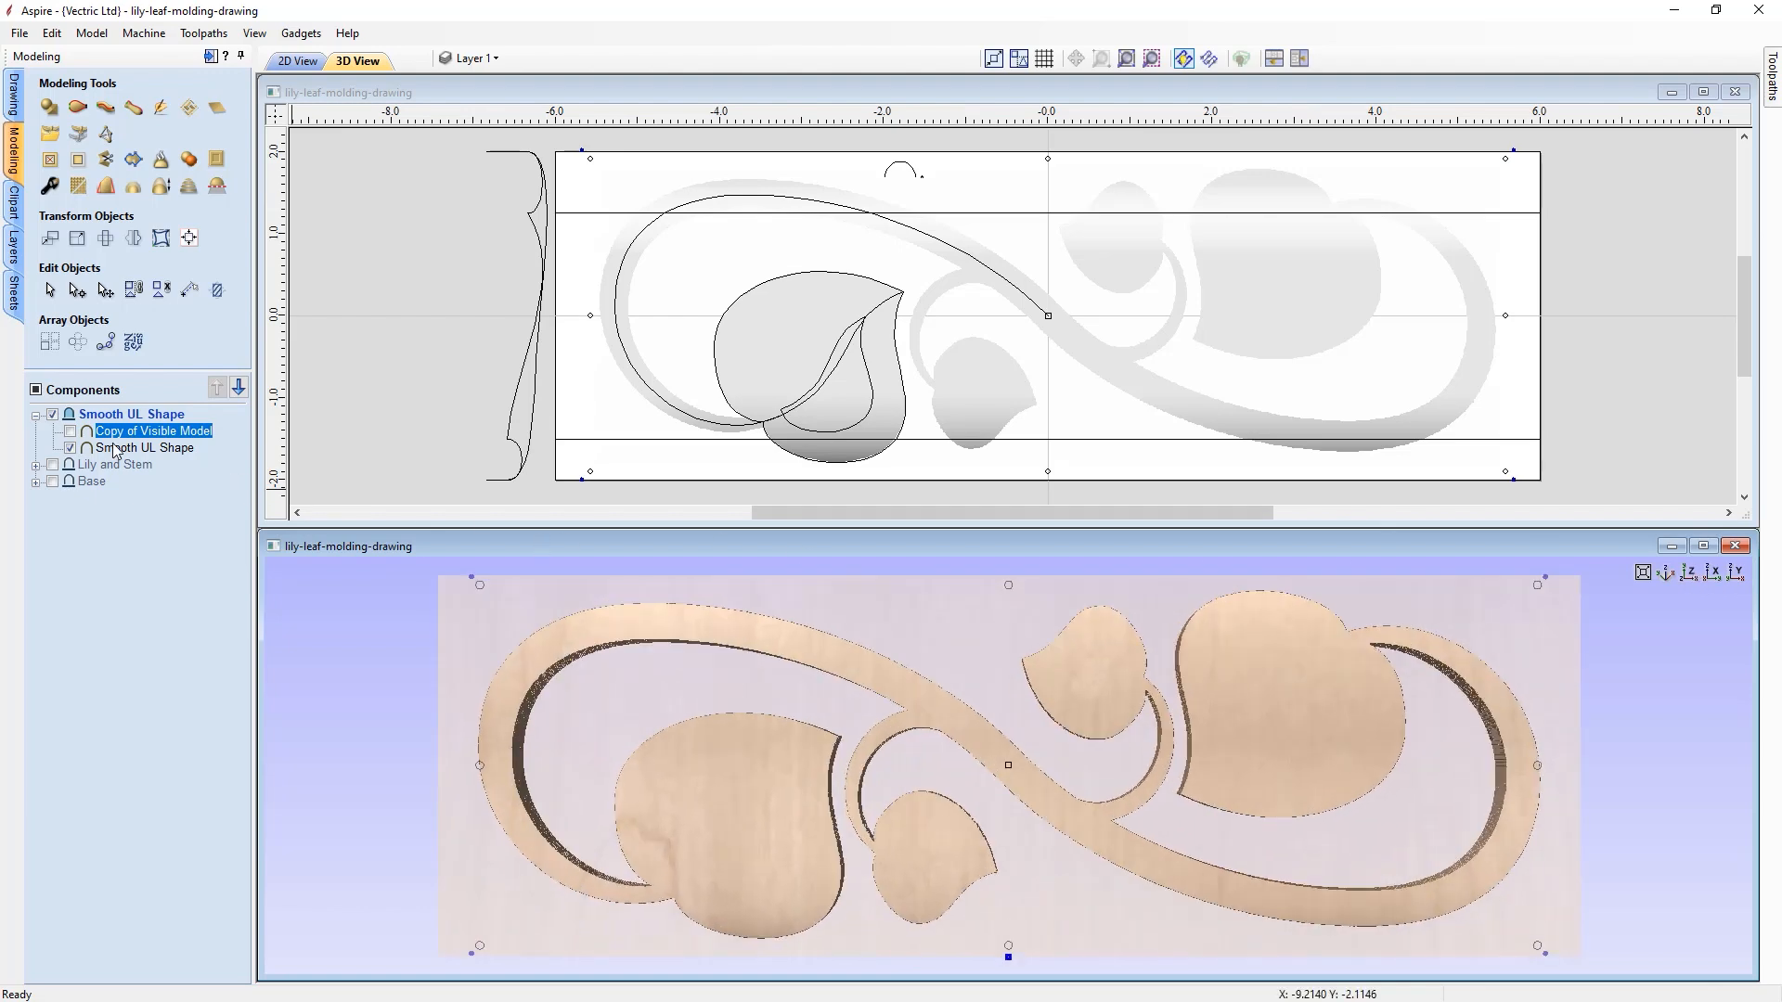
- Show the copied leaves and stems with the Base level again, examine the combined molding, and clear the selection
left_click(70, 431)
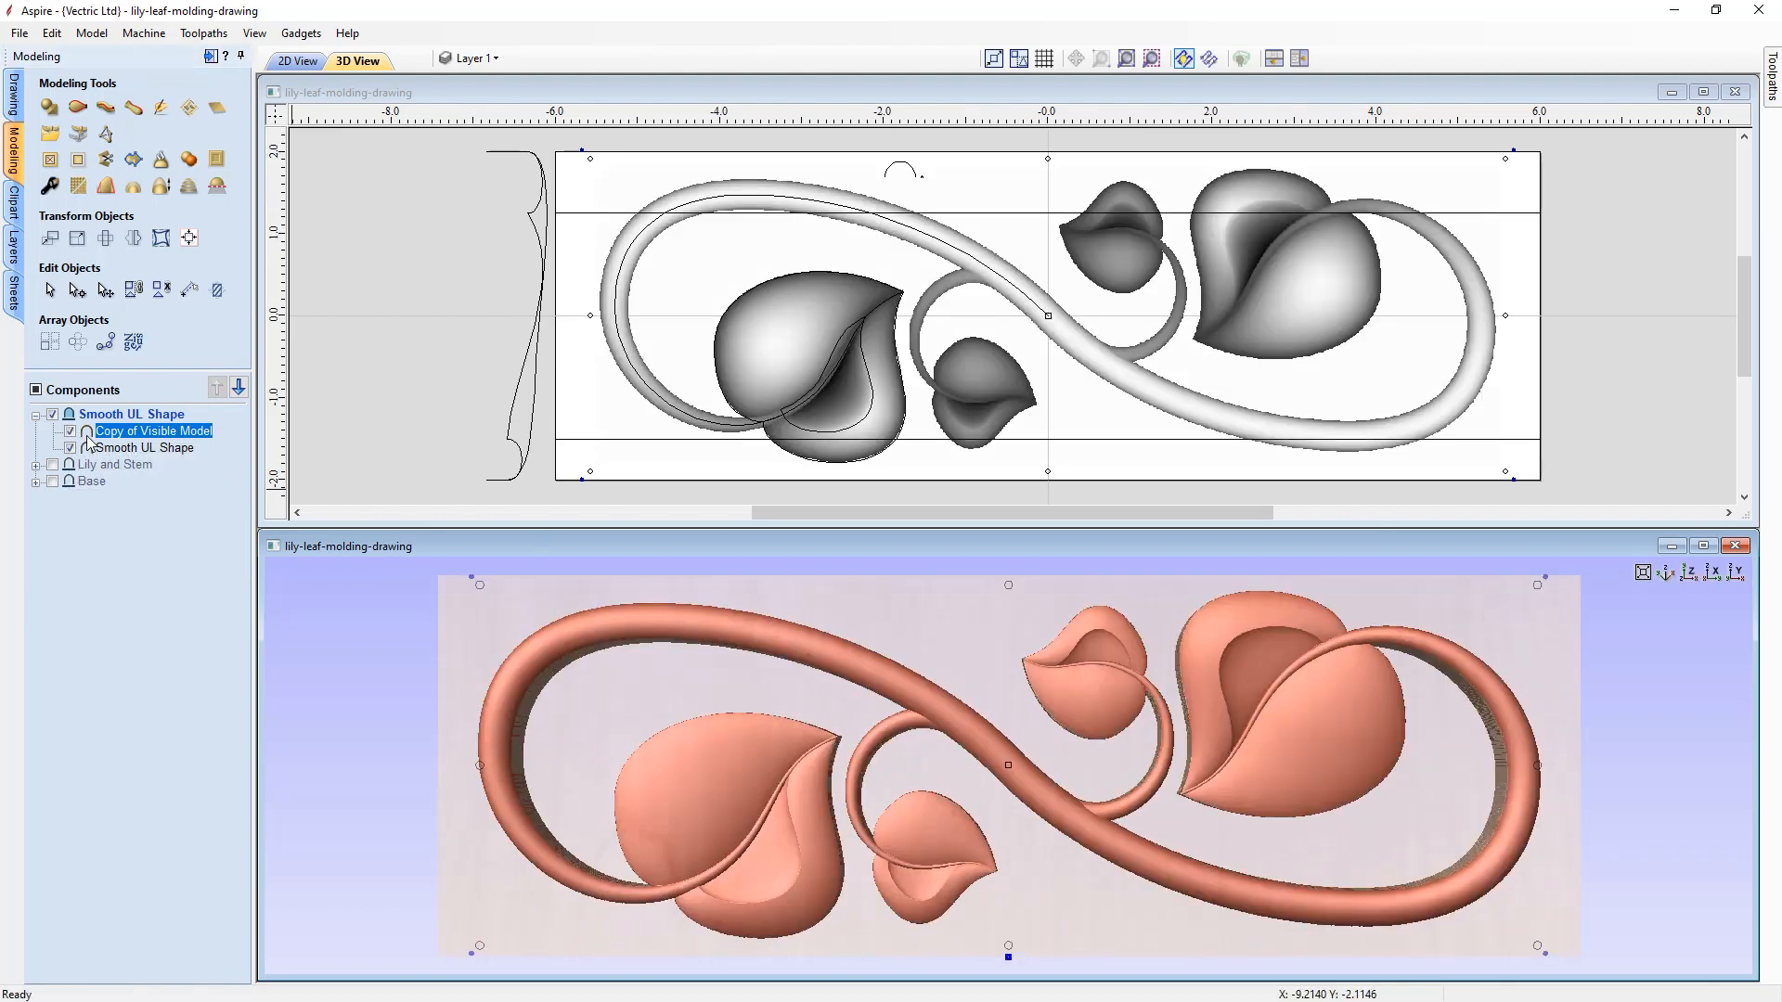
left_click(53, 481)
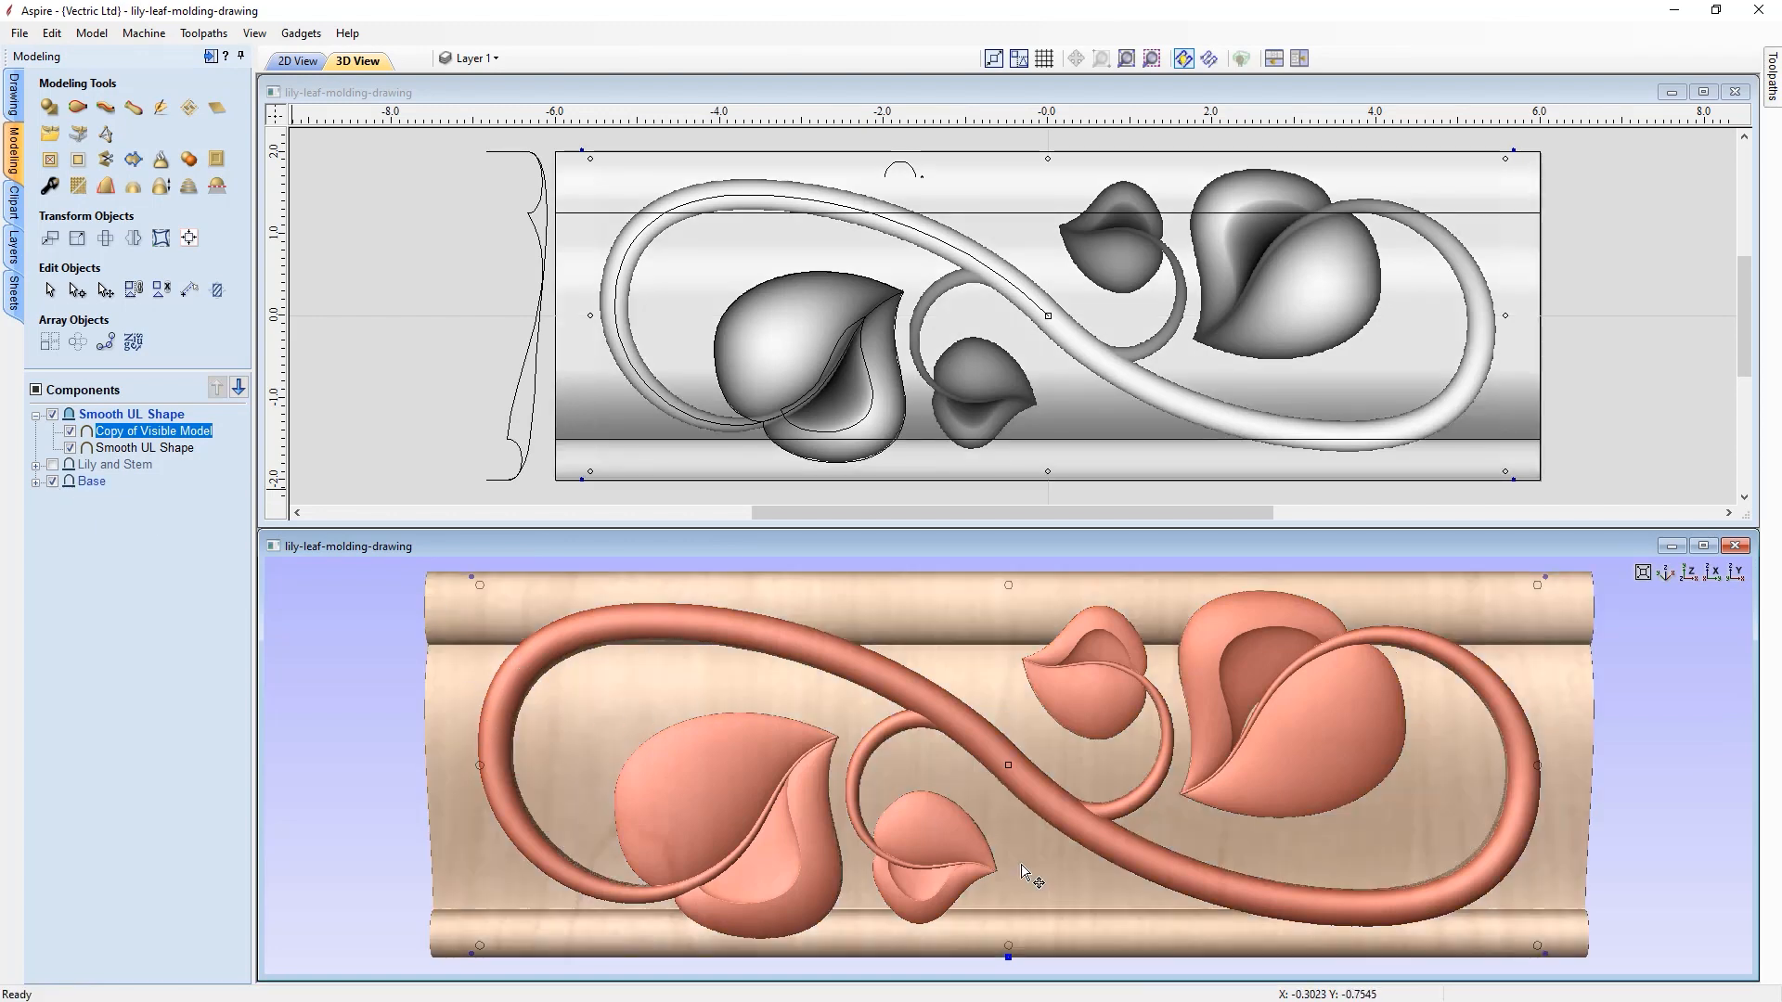
left_click_drag(1044, 853, 1326, 777)
left_click_drag(1166, 799, 1332, 733)
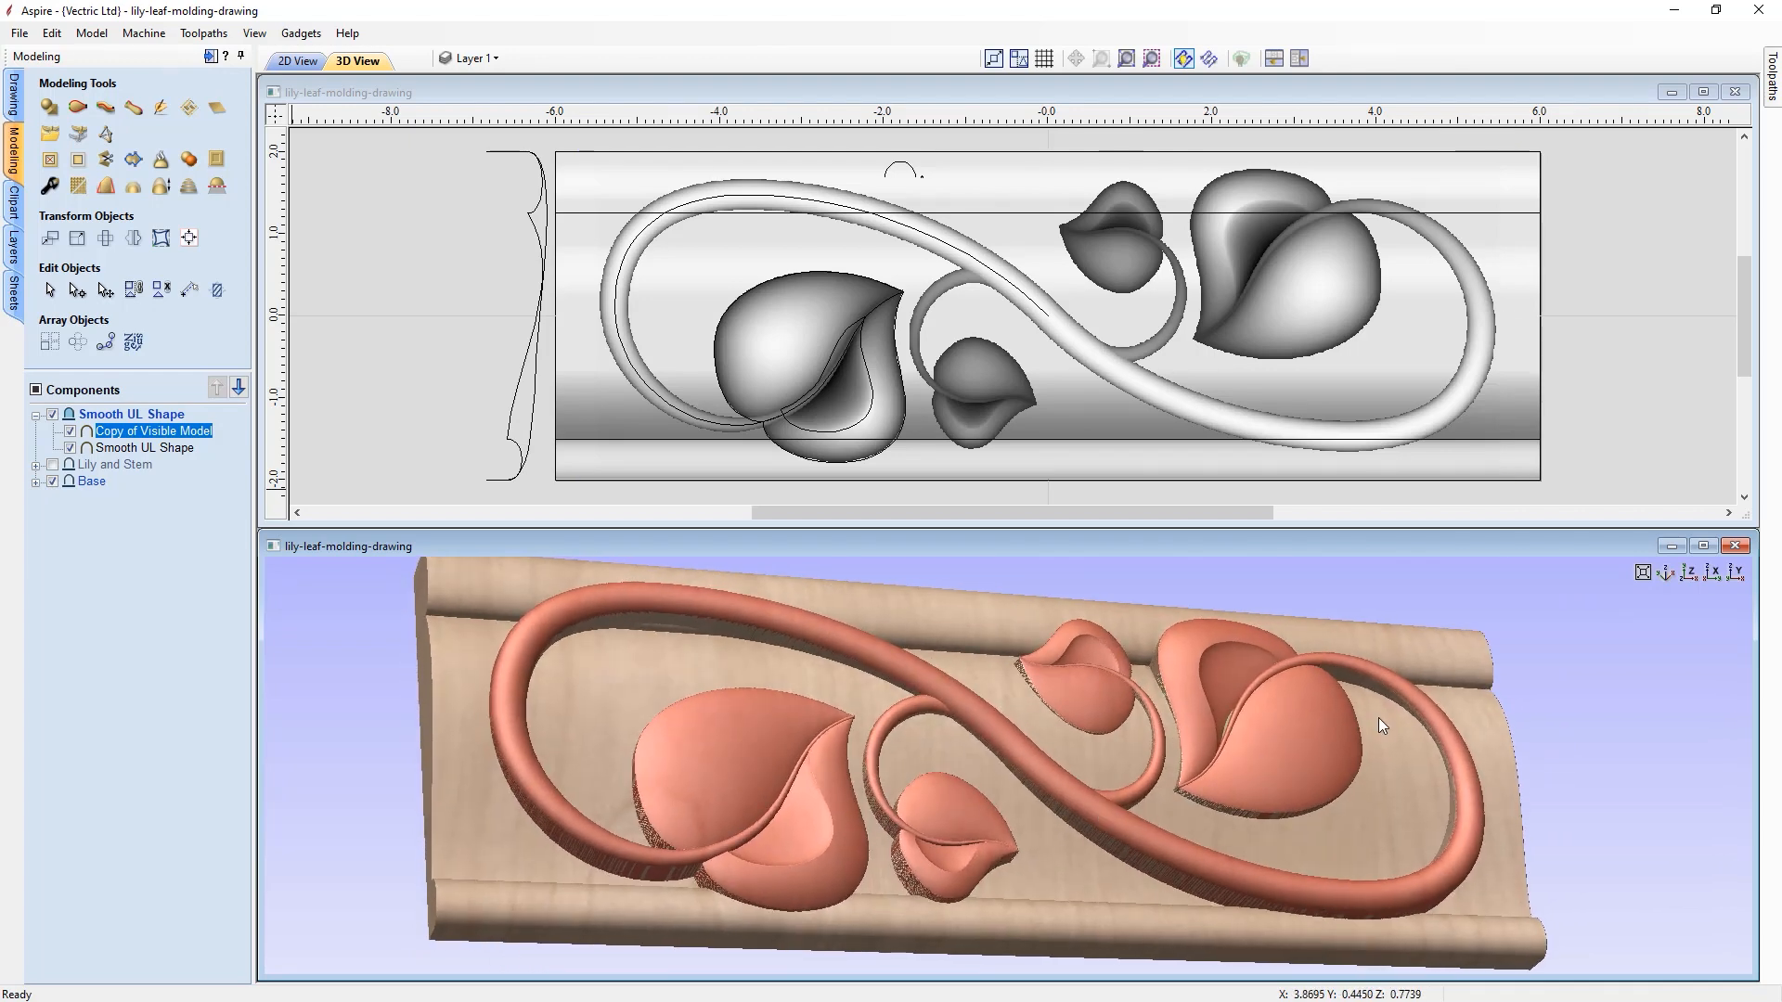
left_click(1691, 570)
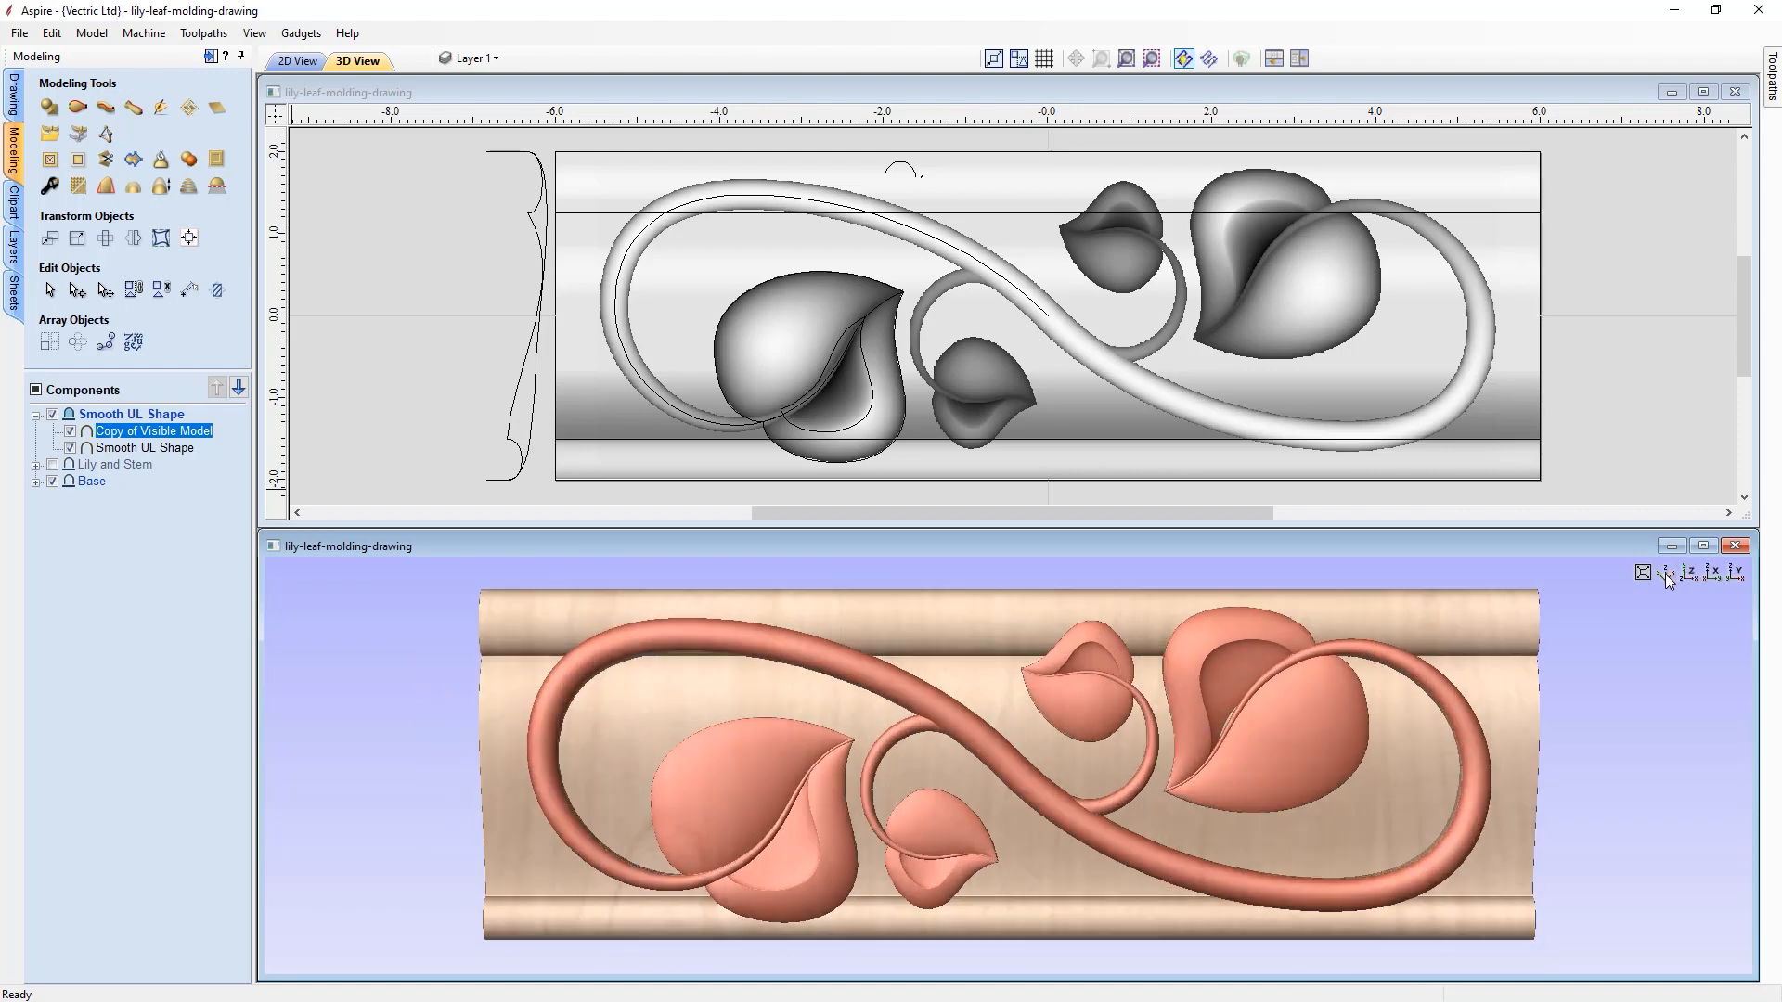
left_click(362, 760)
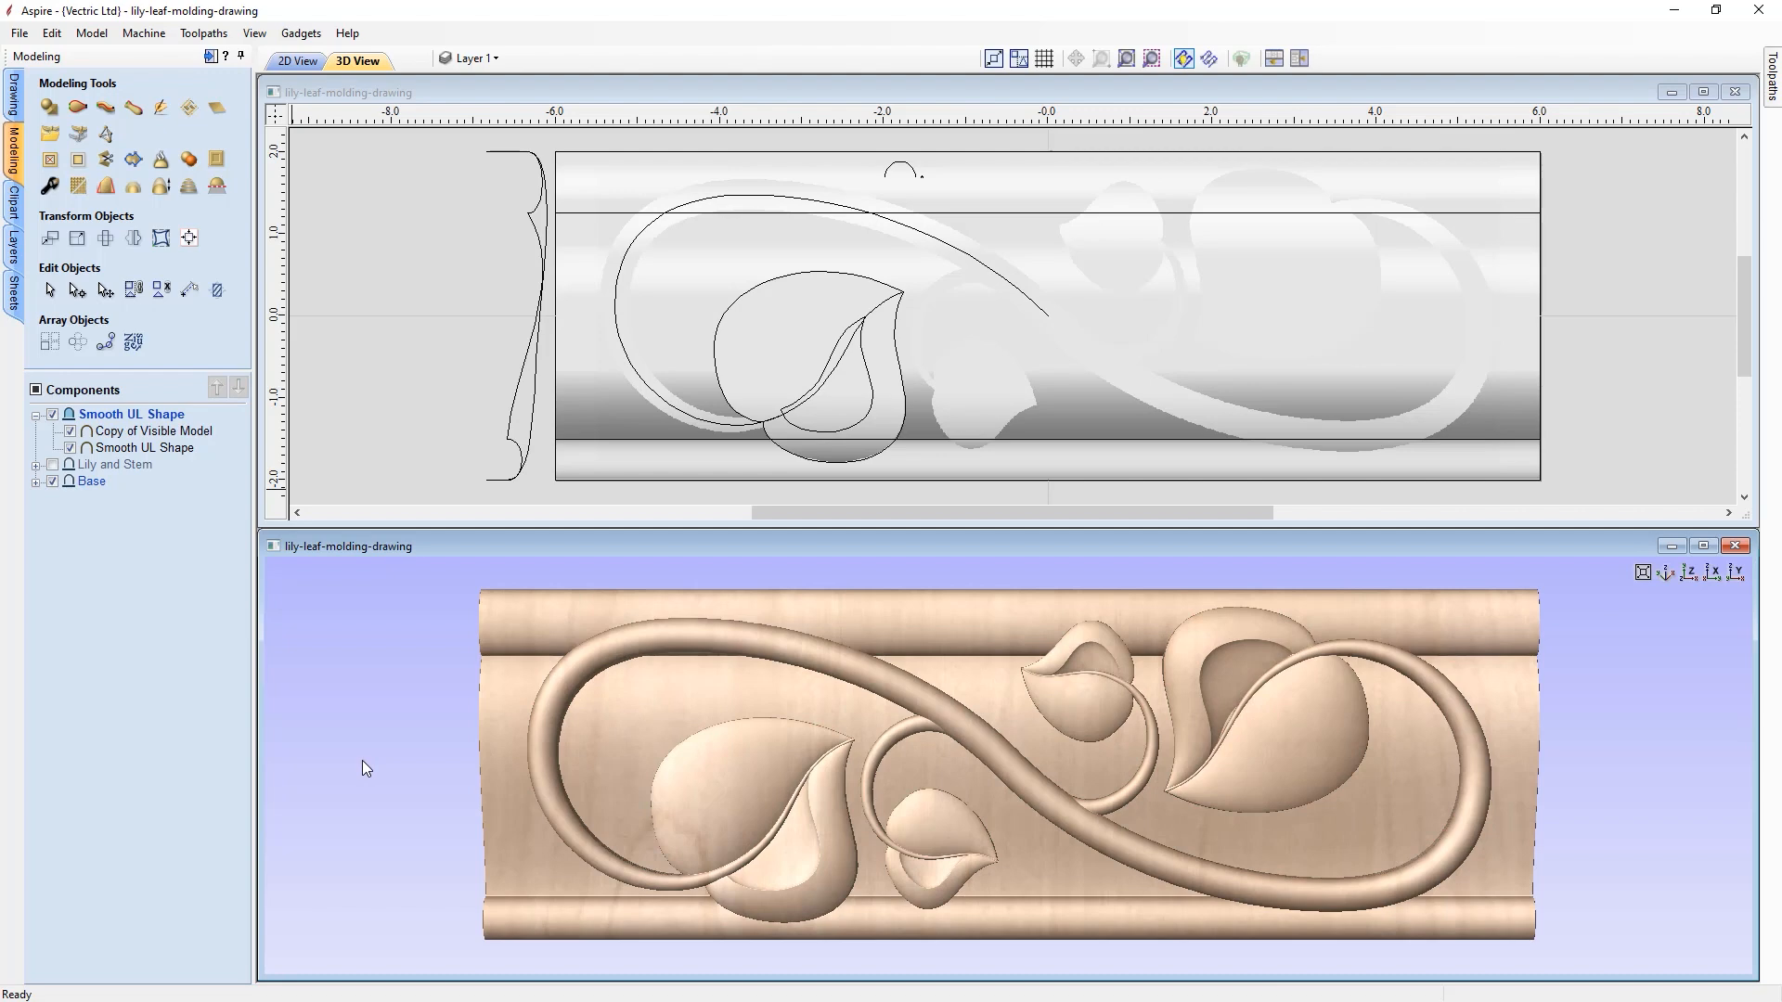
left_click(253, 33)
left_click(306, 264)
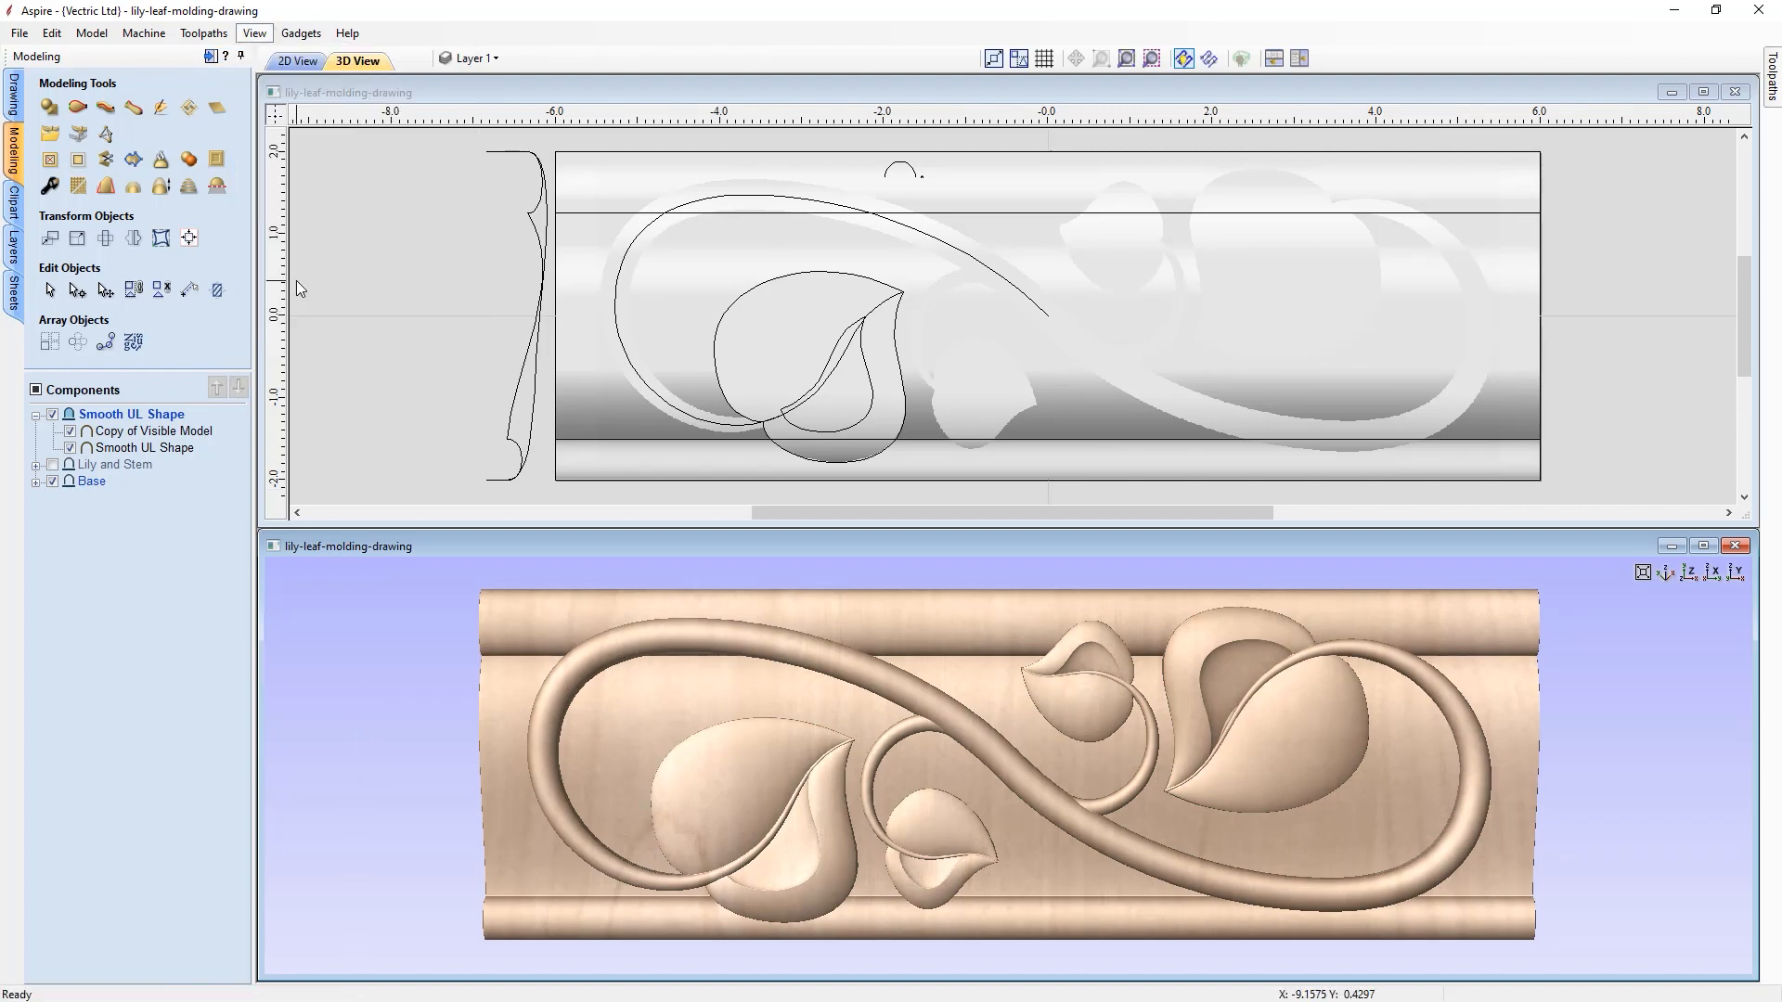
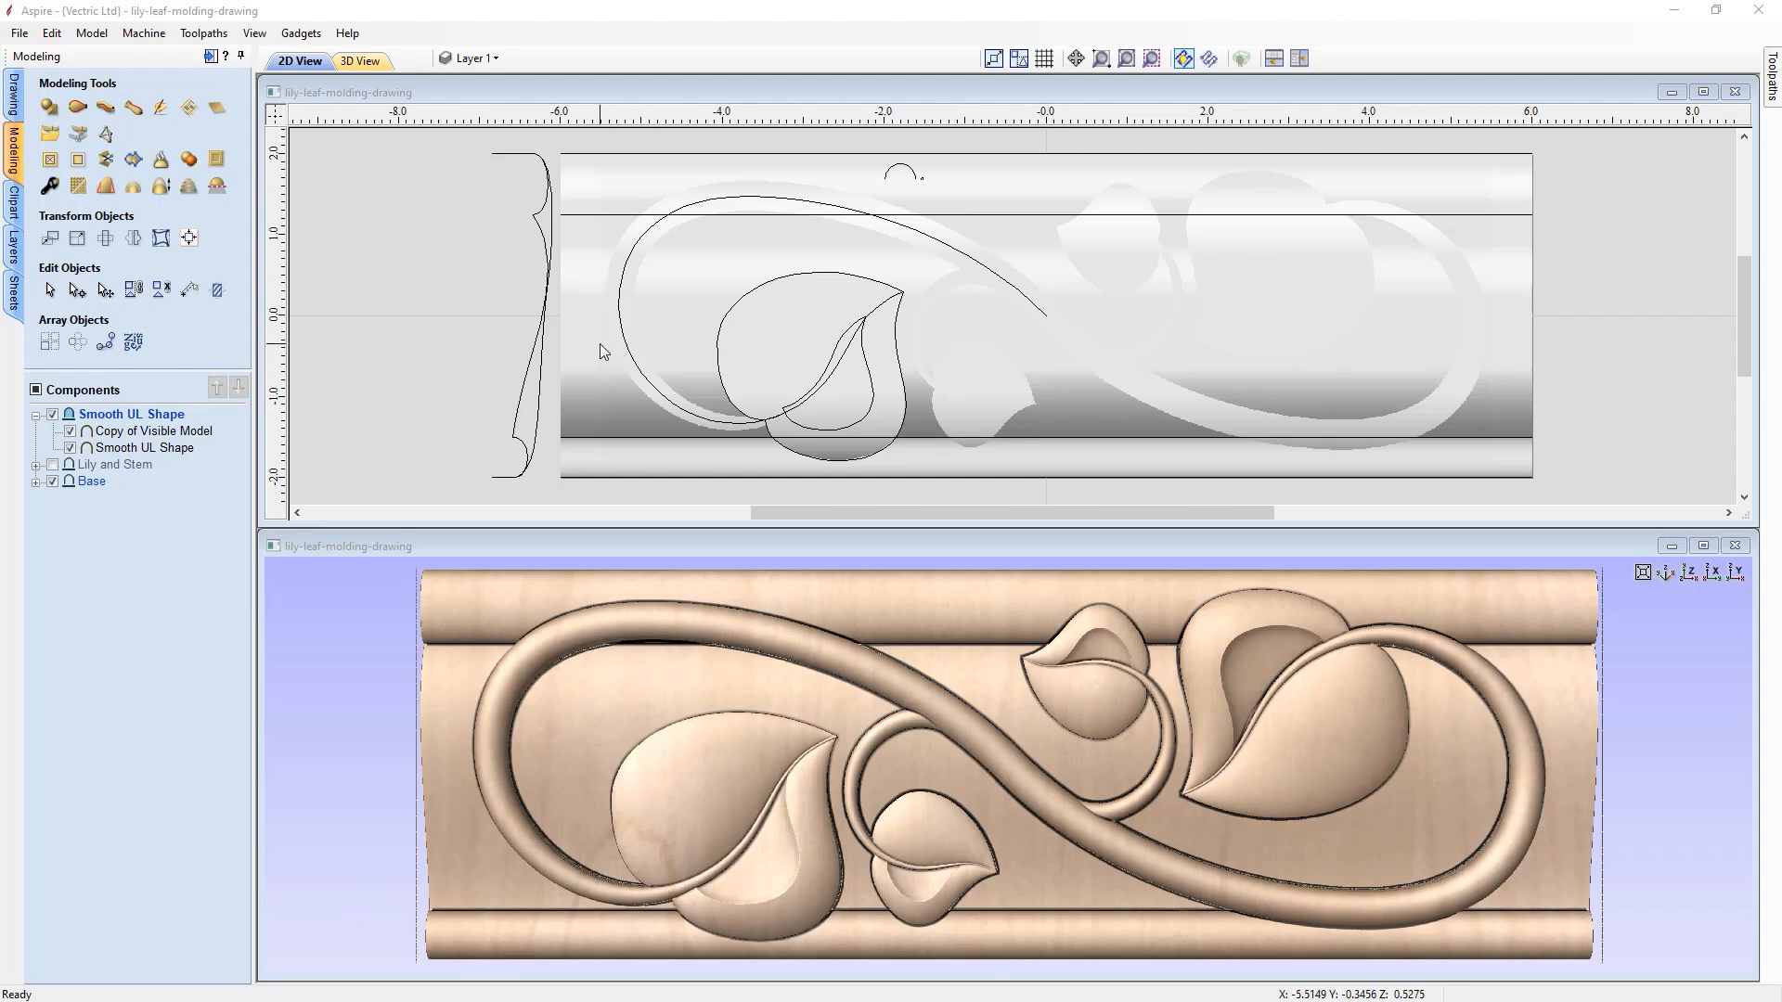
- Move all the drawing's vectors to a new layer named Vectors with its visibility turned off
left_click(51, 34)
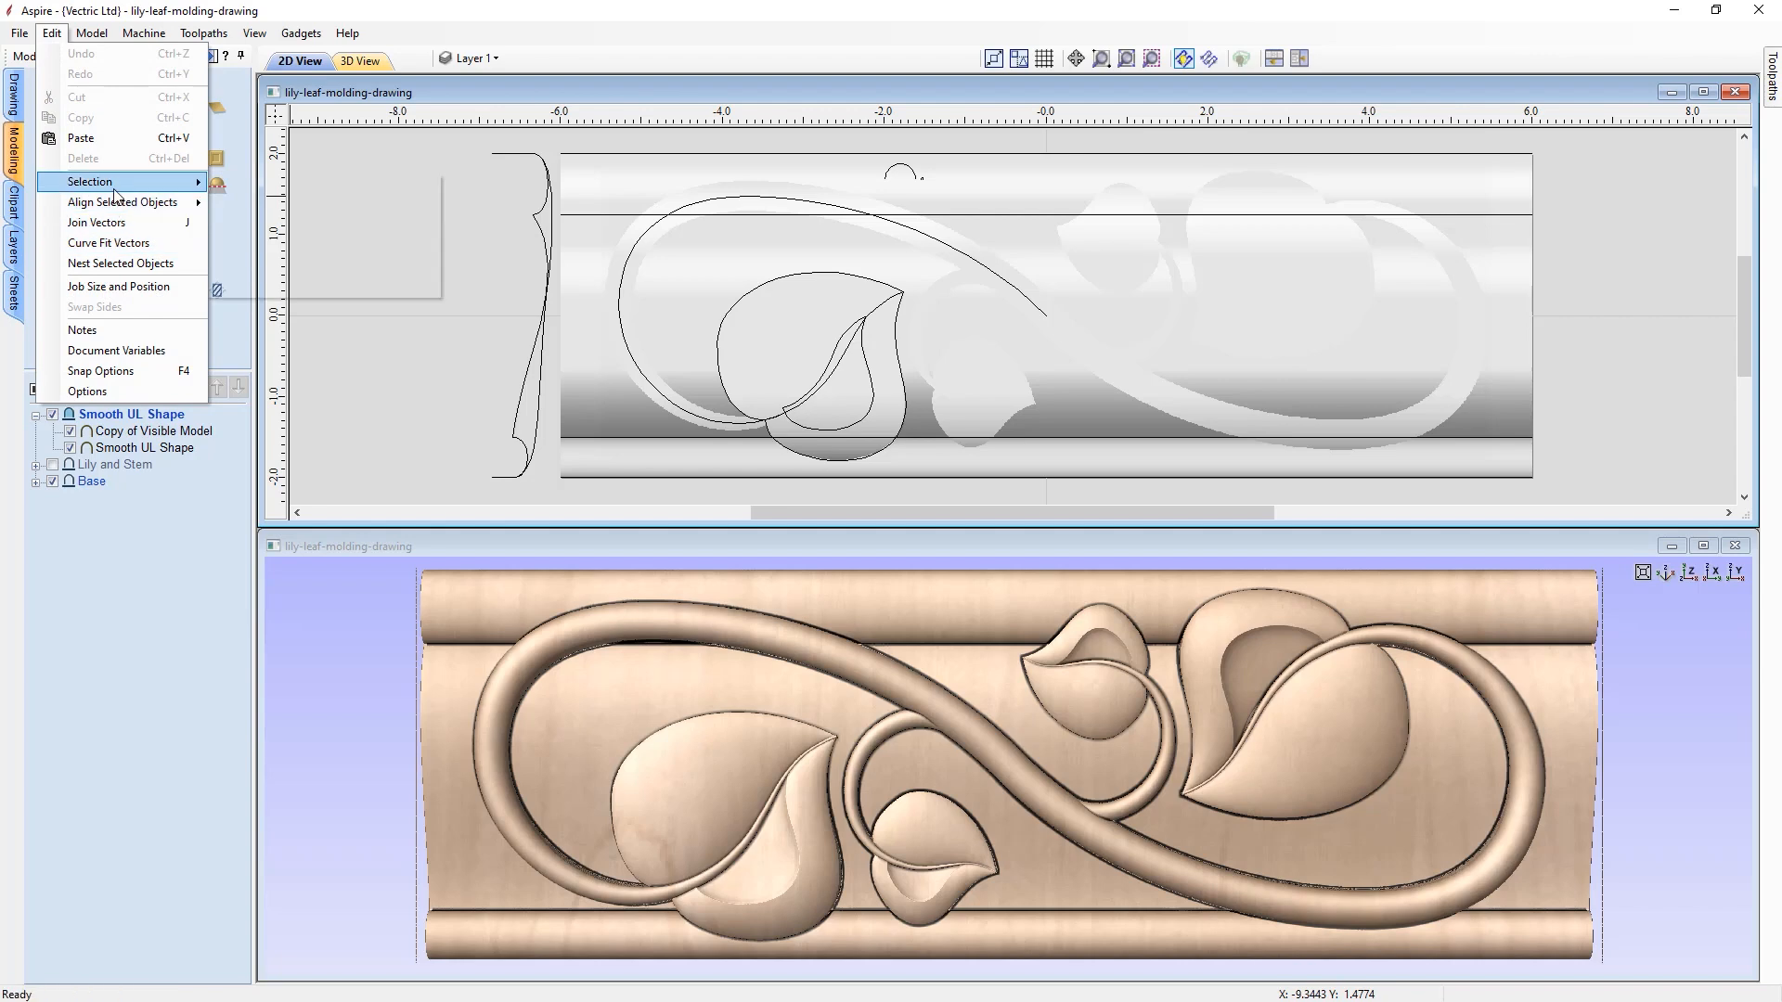
mouse_move(111, 183)
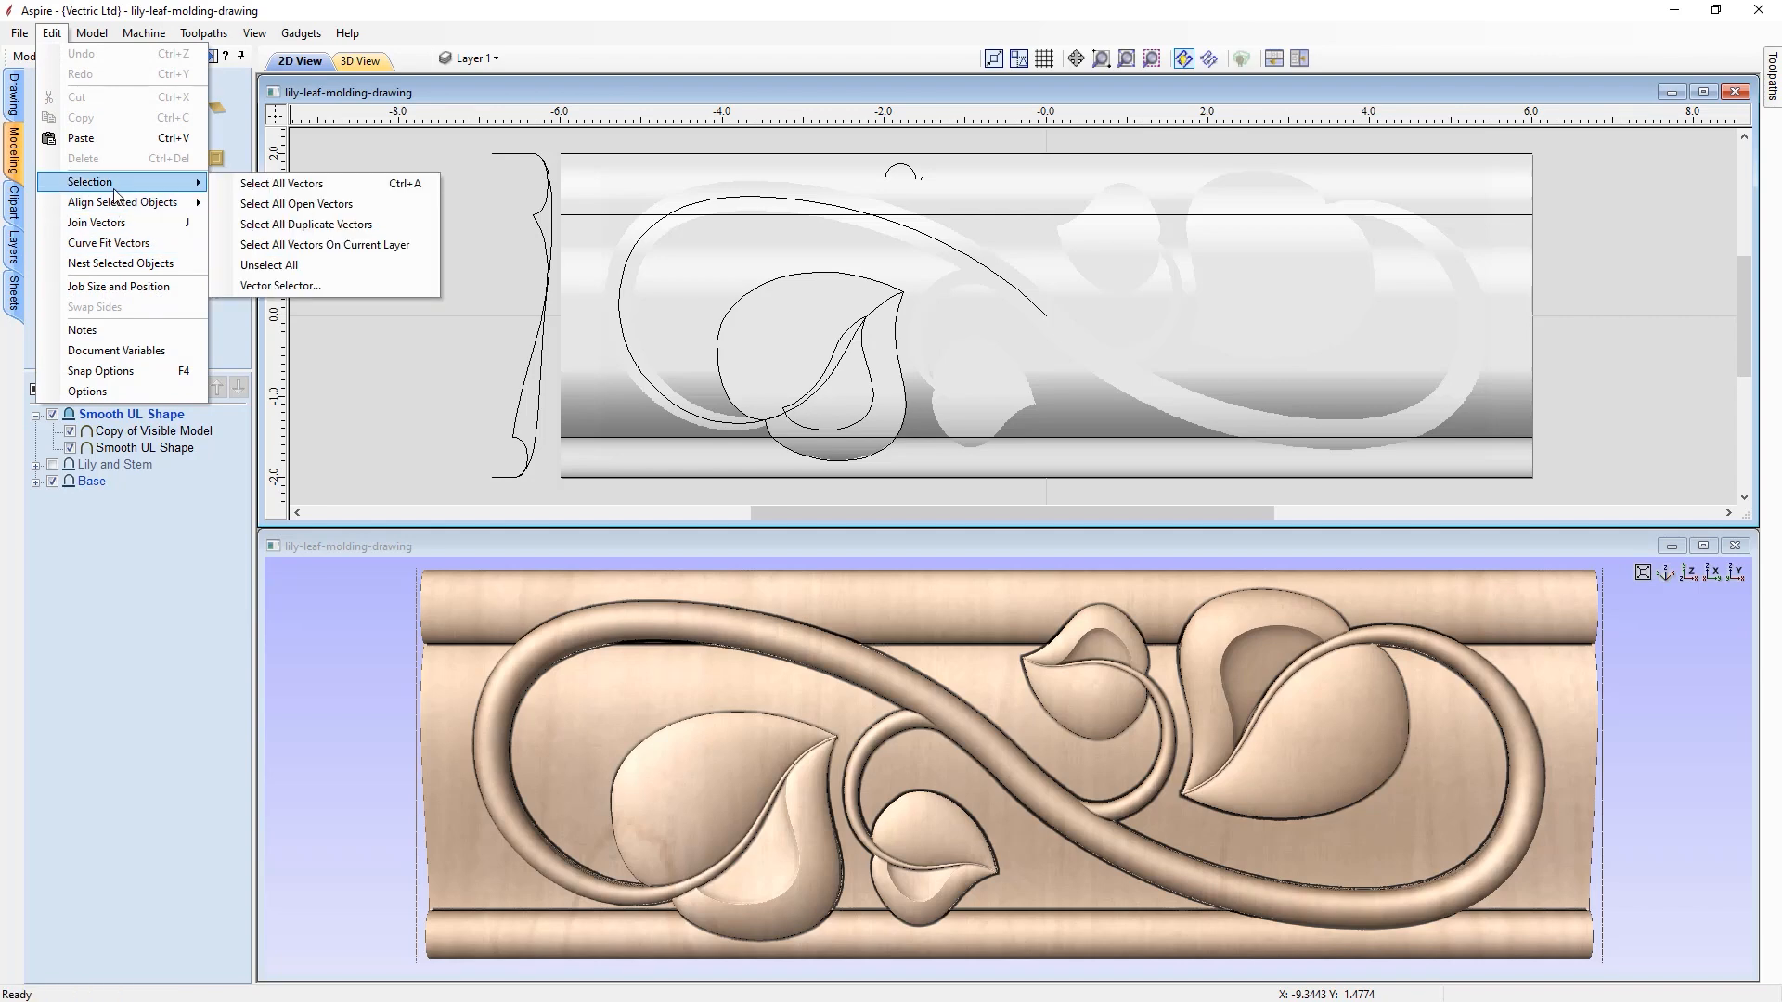
left_click(258, 184)
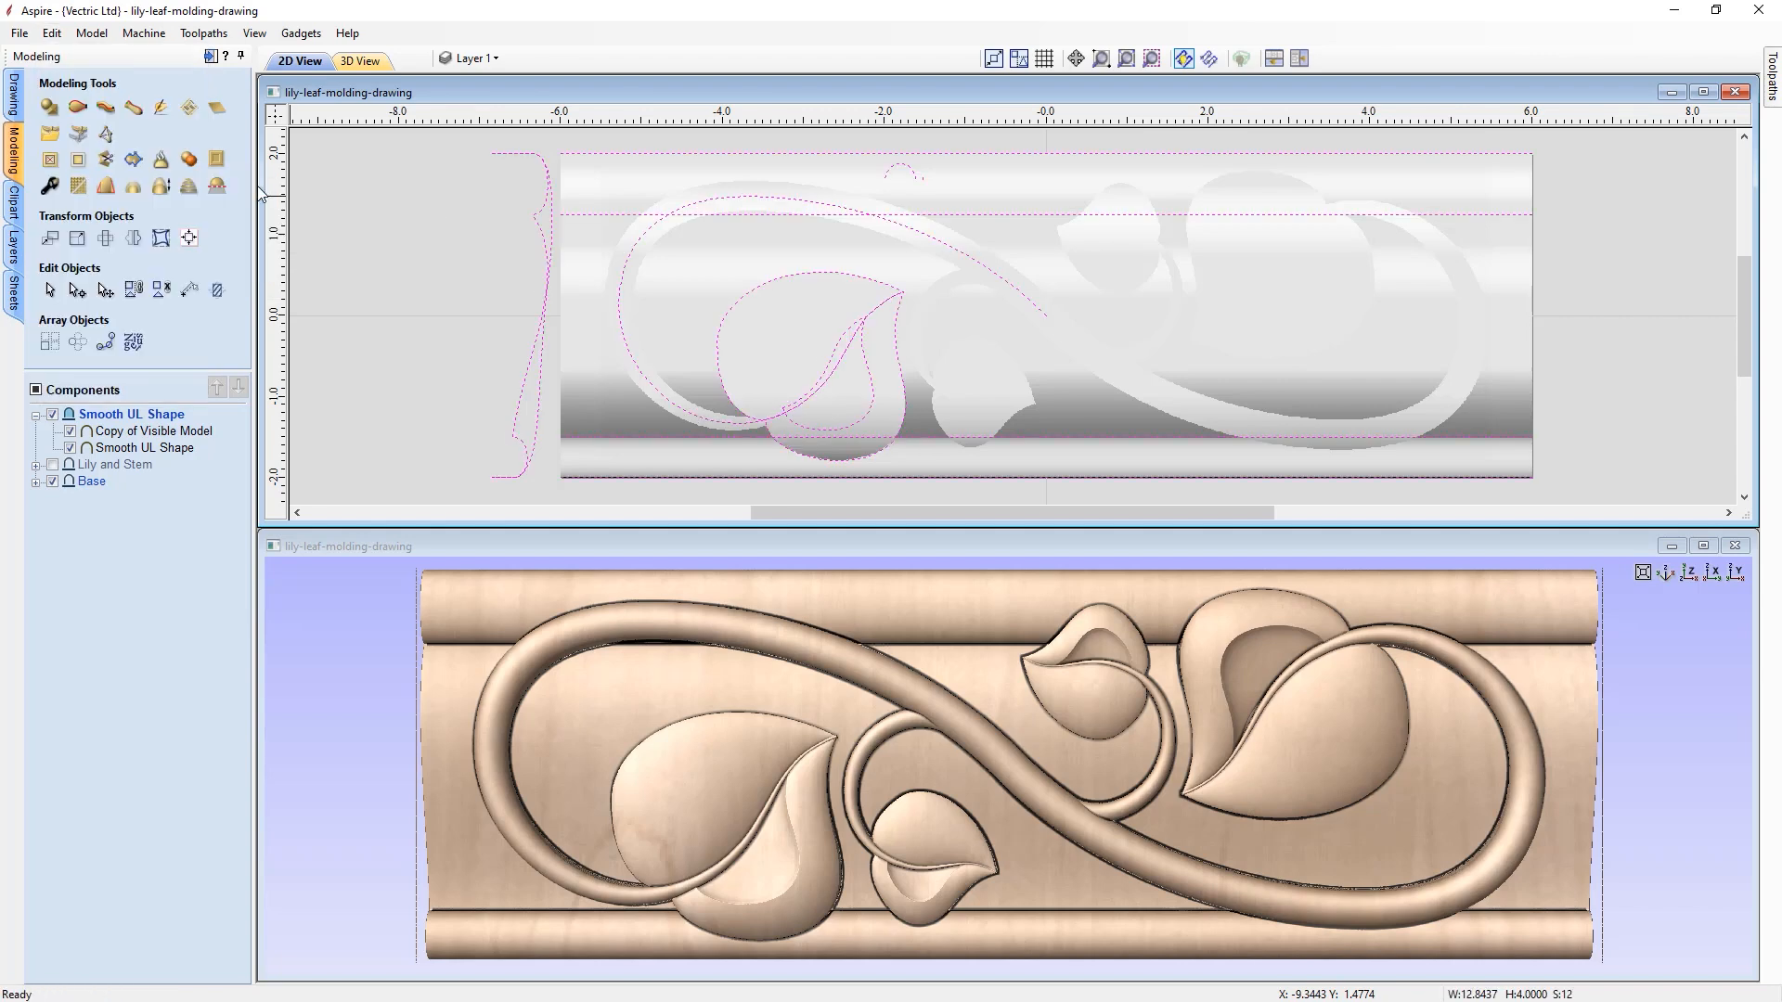
right_click(548, 291)
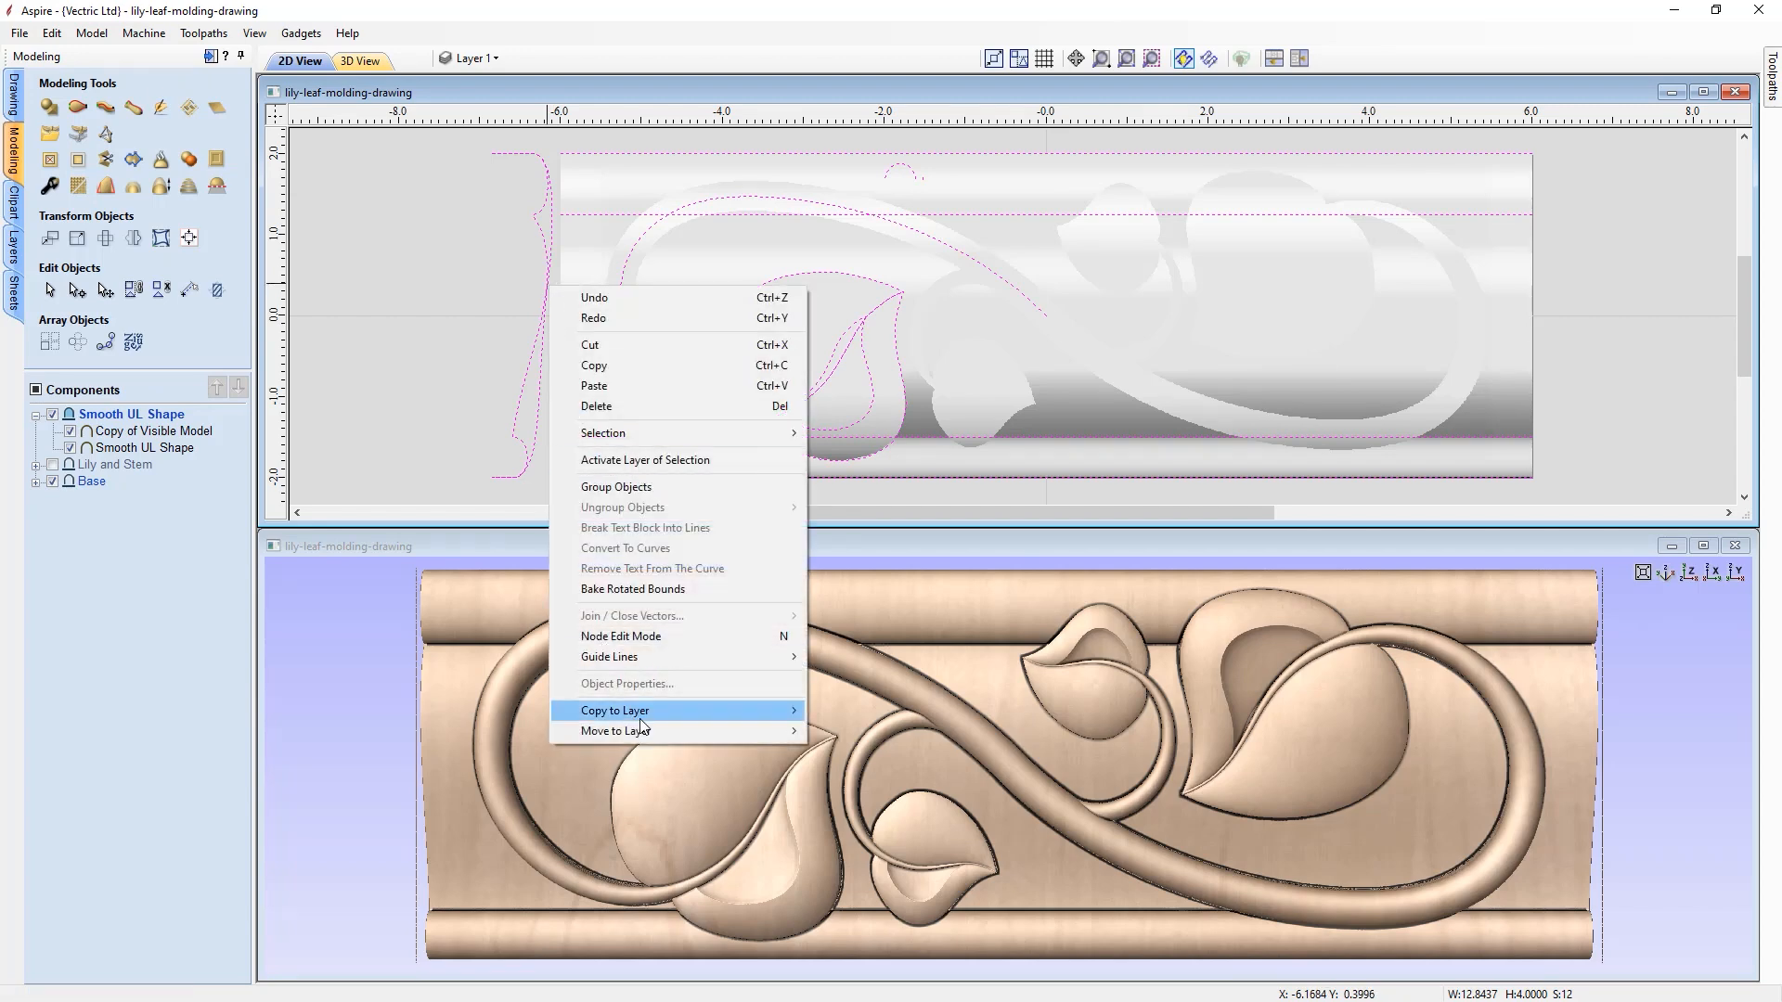
mouse_move(639, 735)
left_click(865, 756)
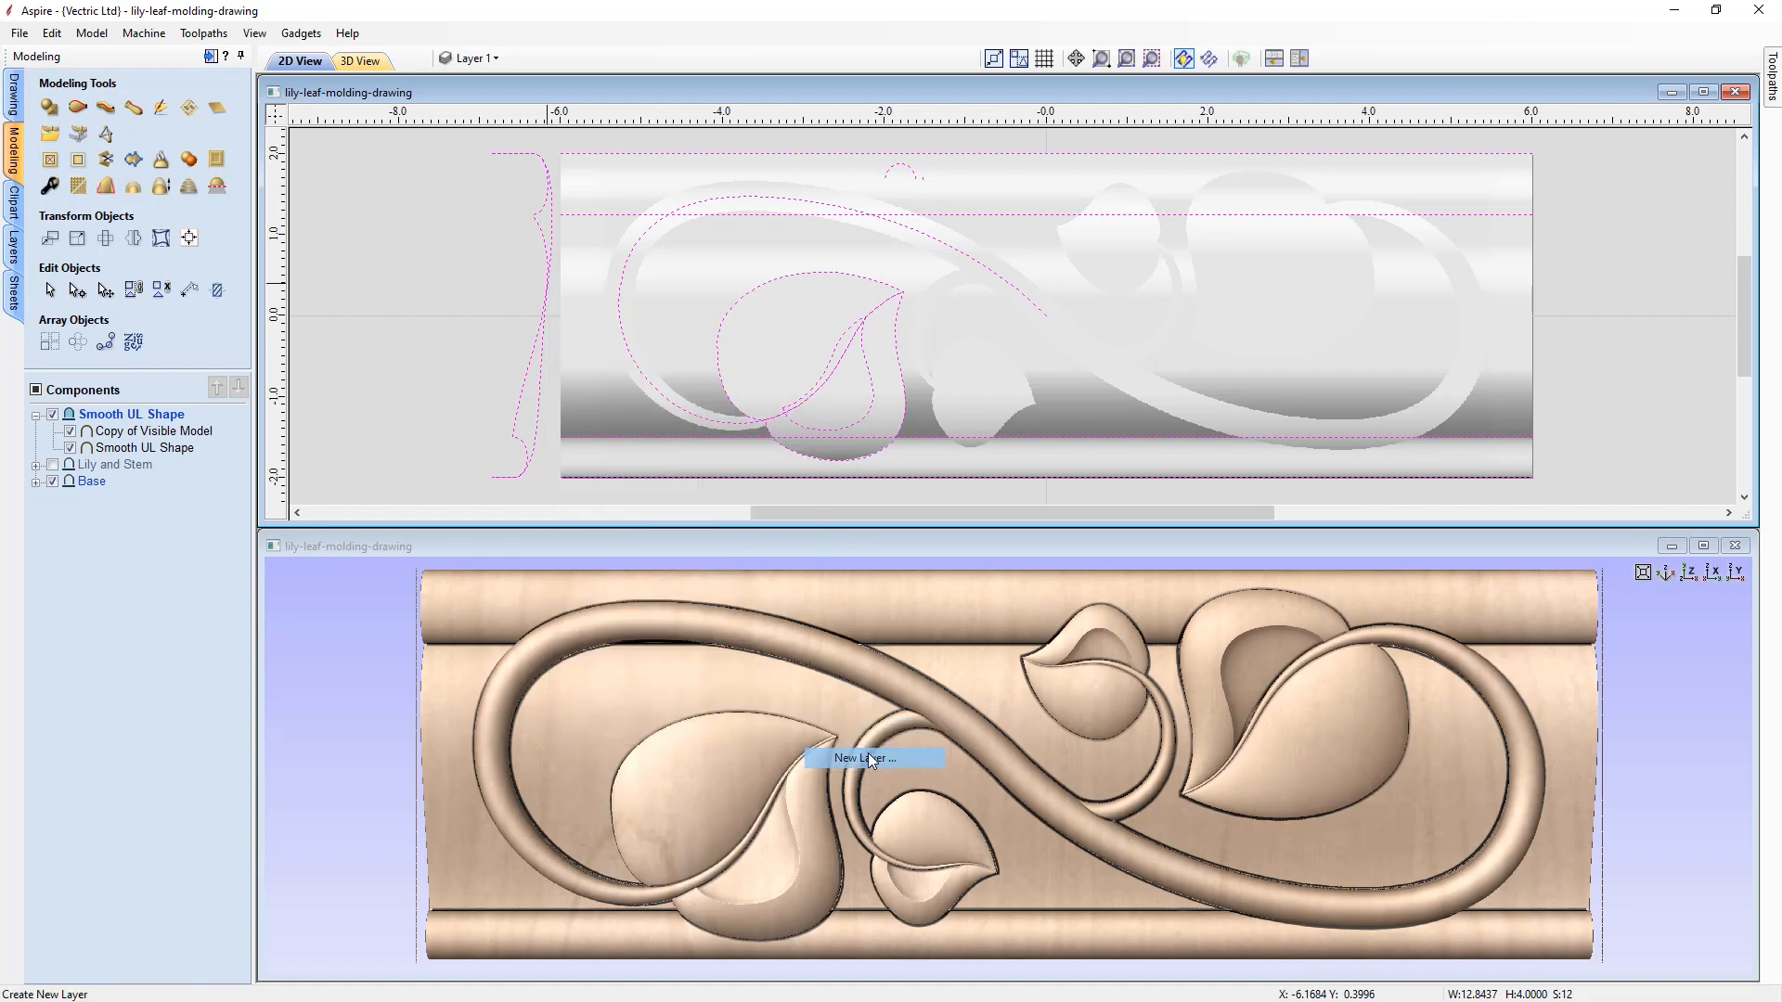
type("Vectors")
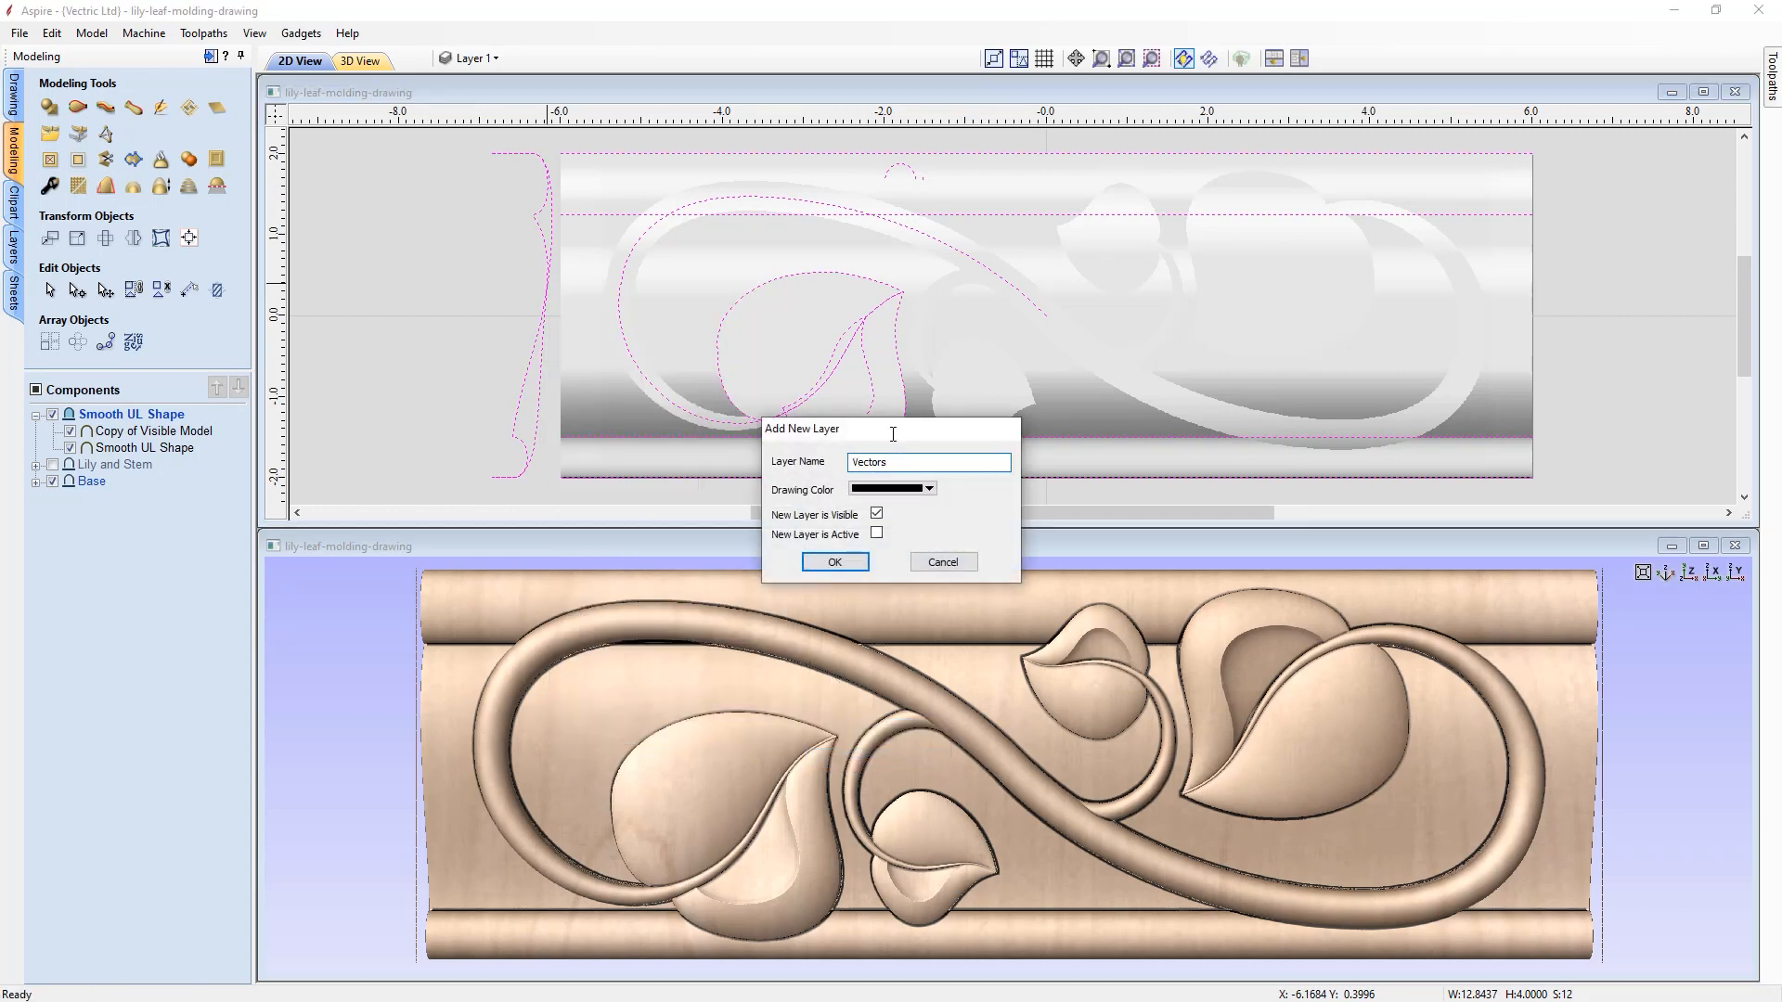
left_click(876, 515)
left_click(827, 561)
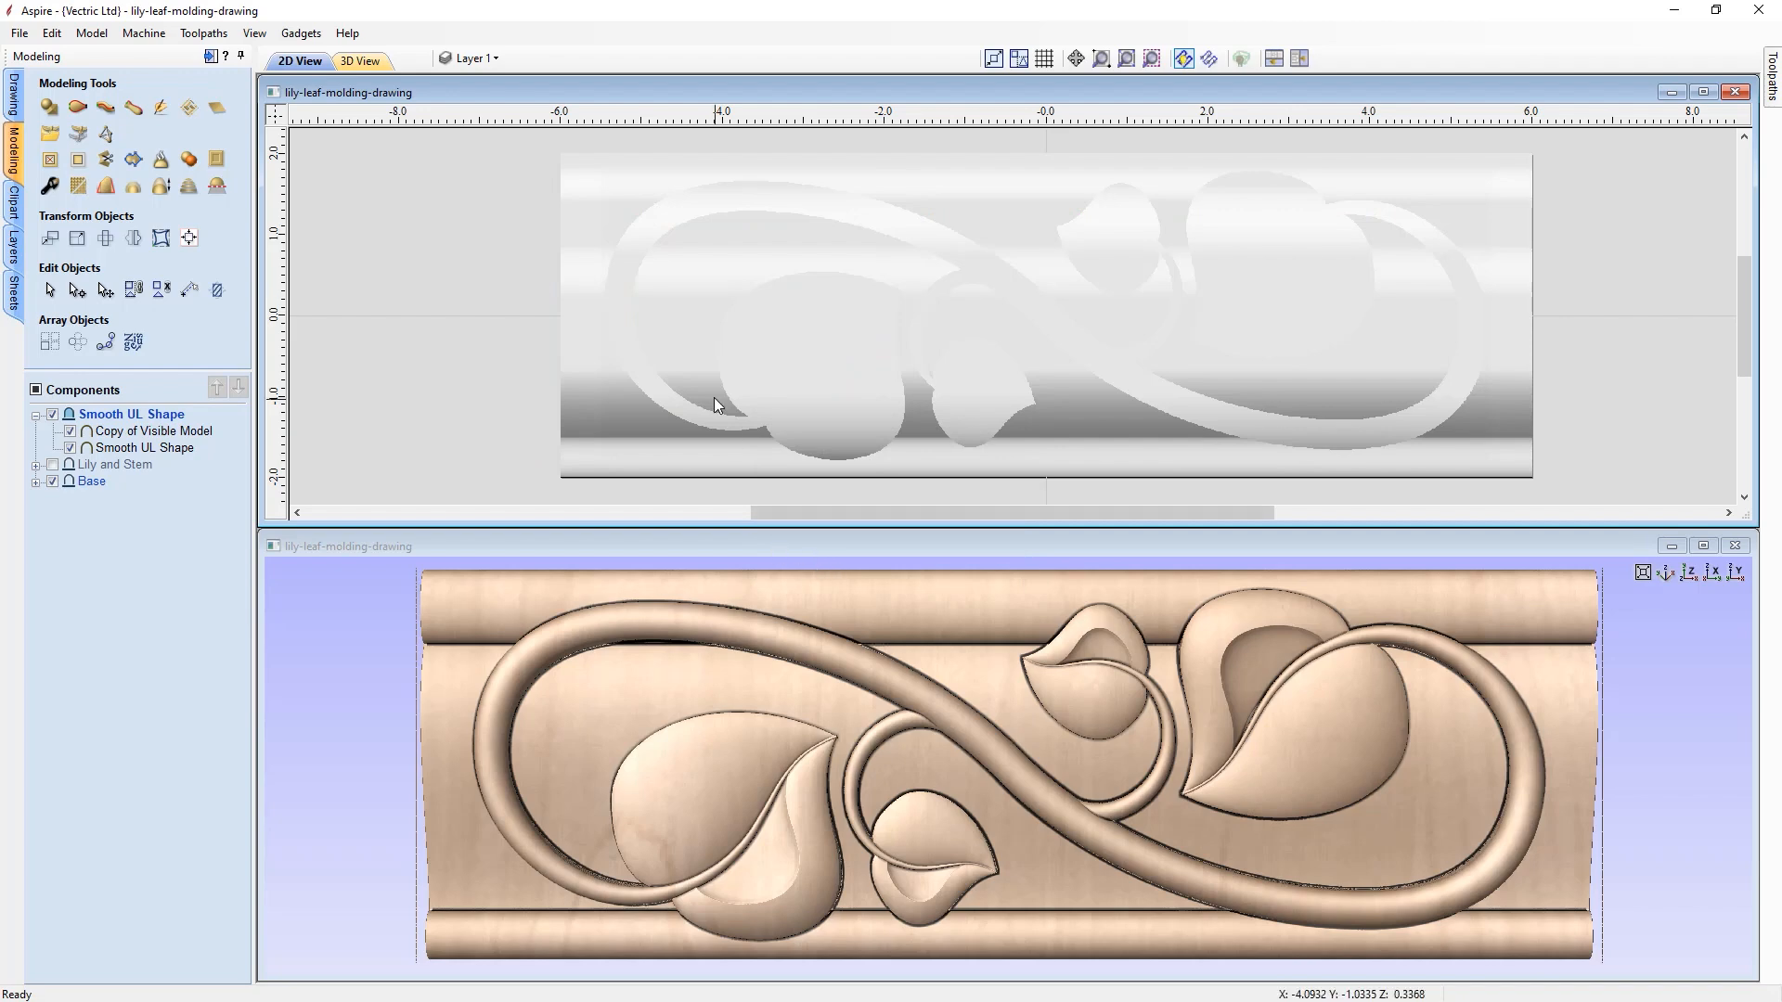
- Try to rename Layer 1 as Components in the layer list
left_click(477, 57)
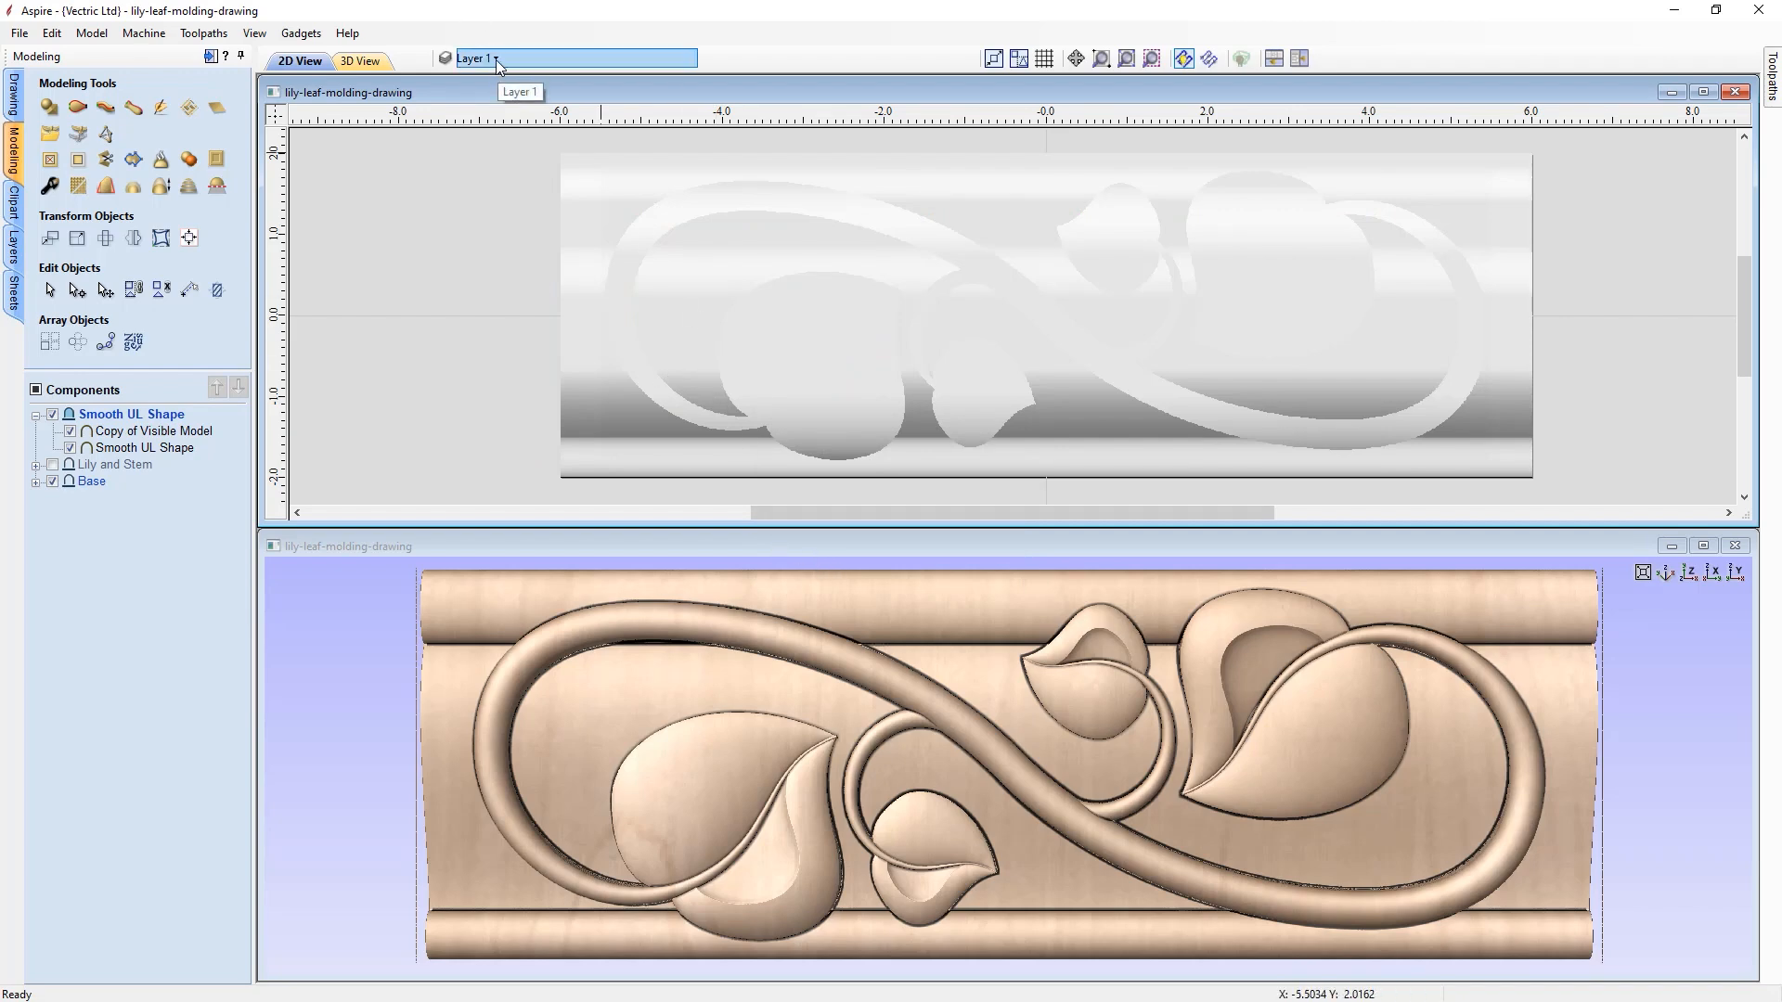
left_click(496, 58)
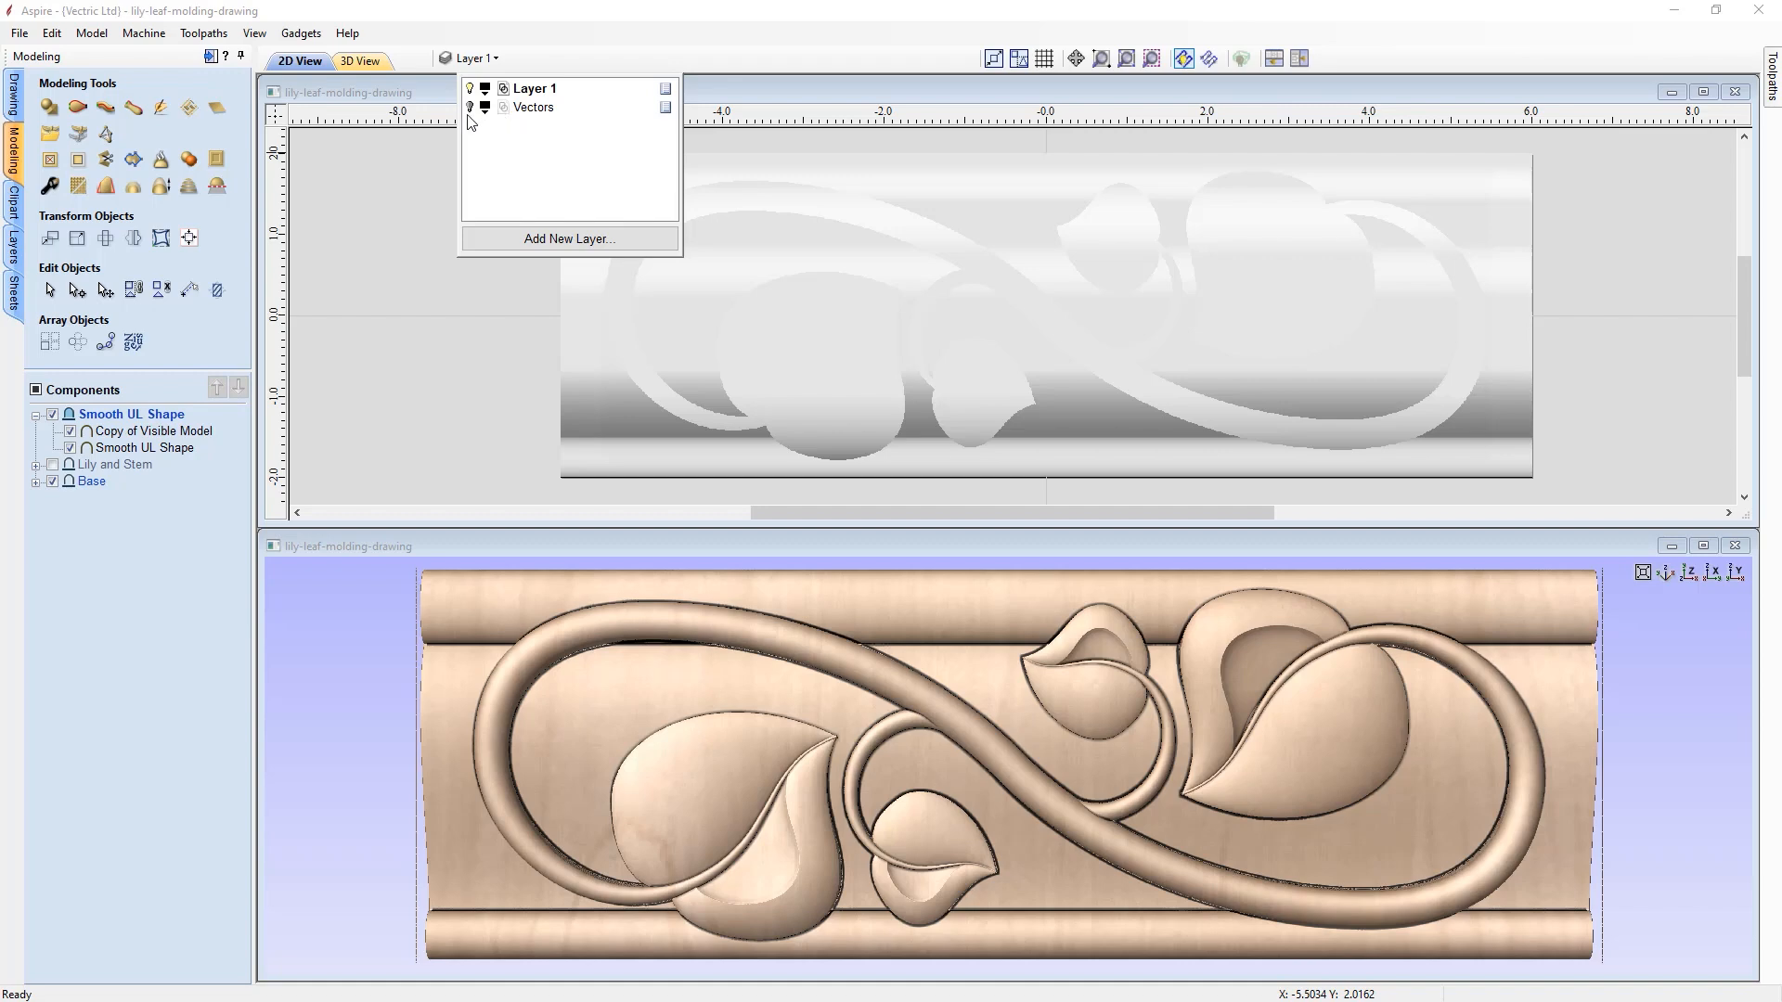
double_click(538, 89)
type("Components")
left_click(408, 176)
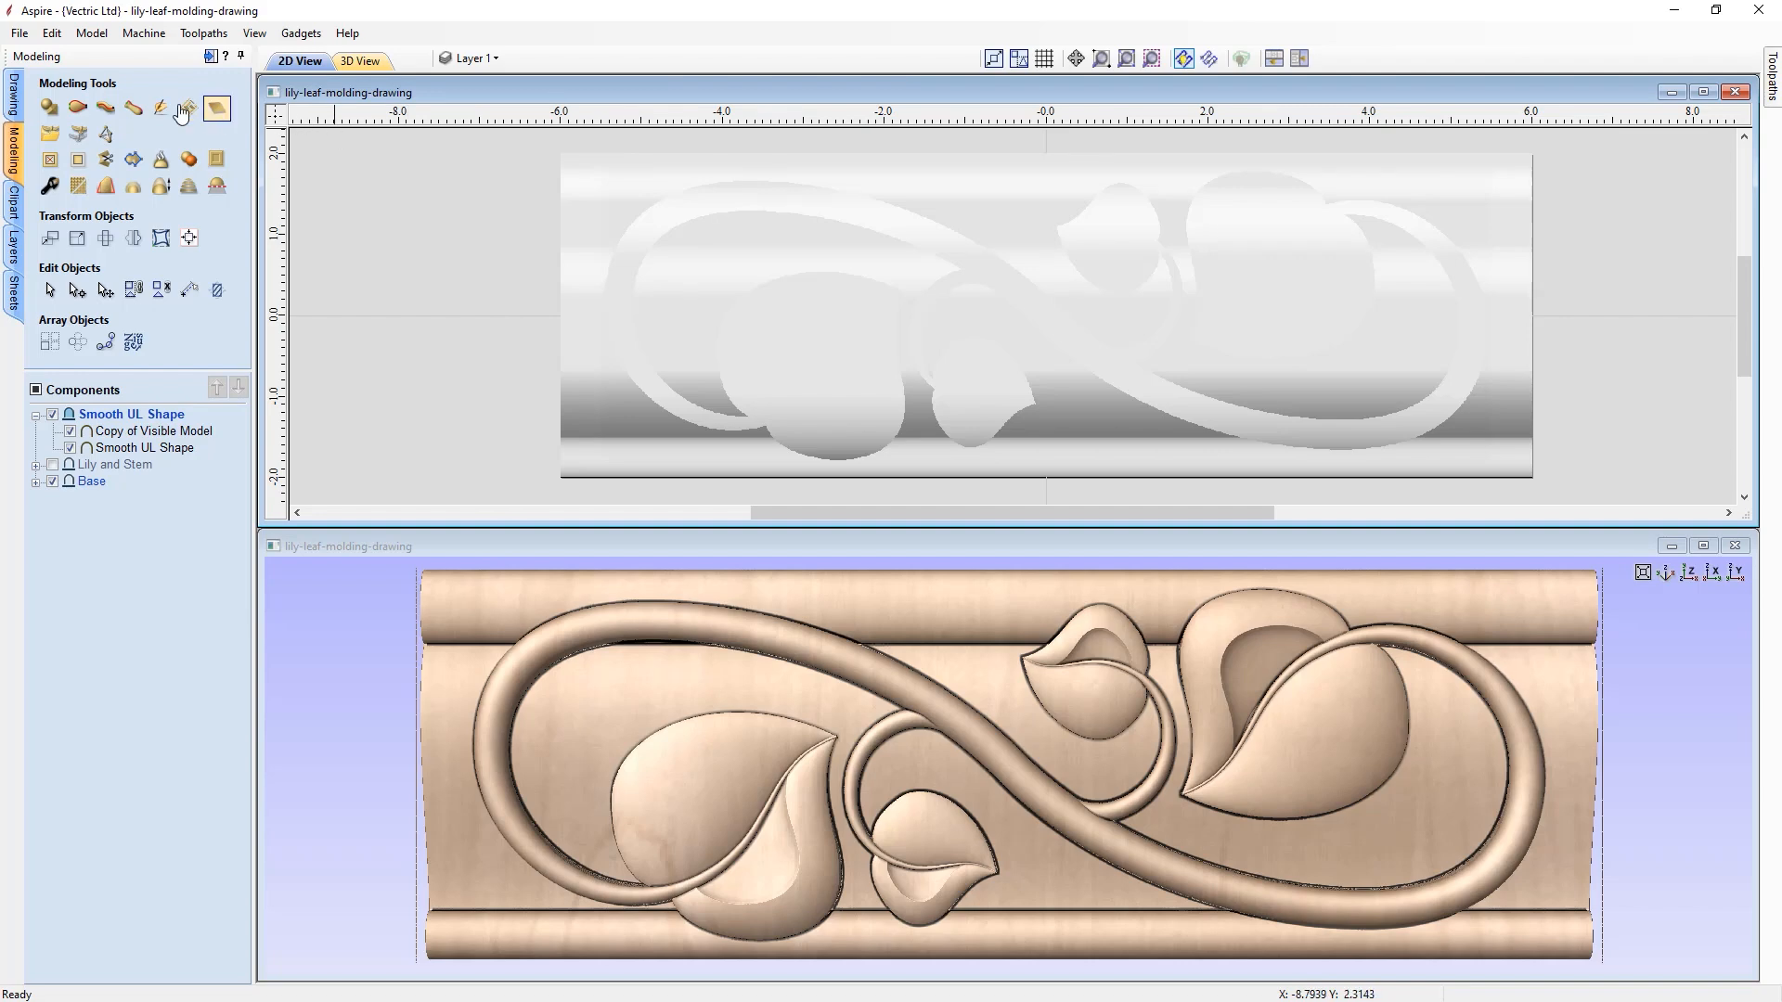
- Change the job setup to a 48-inch width with the XY datum at the lower-left corner
left_click(13, 93)
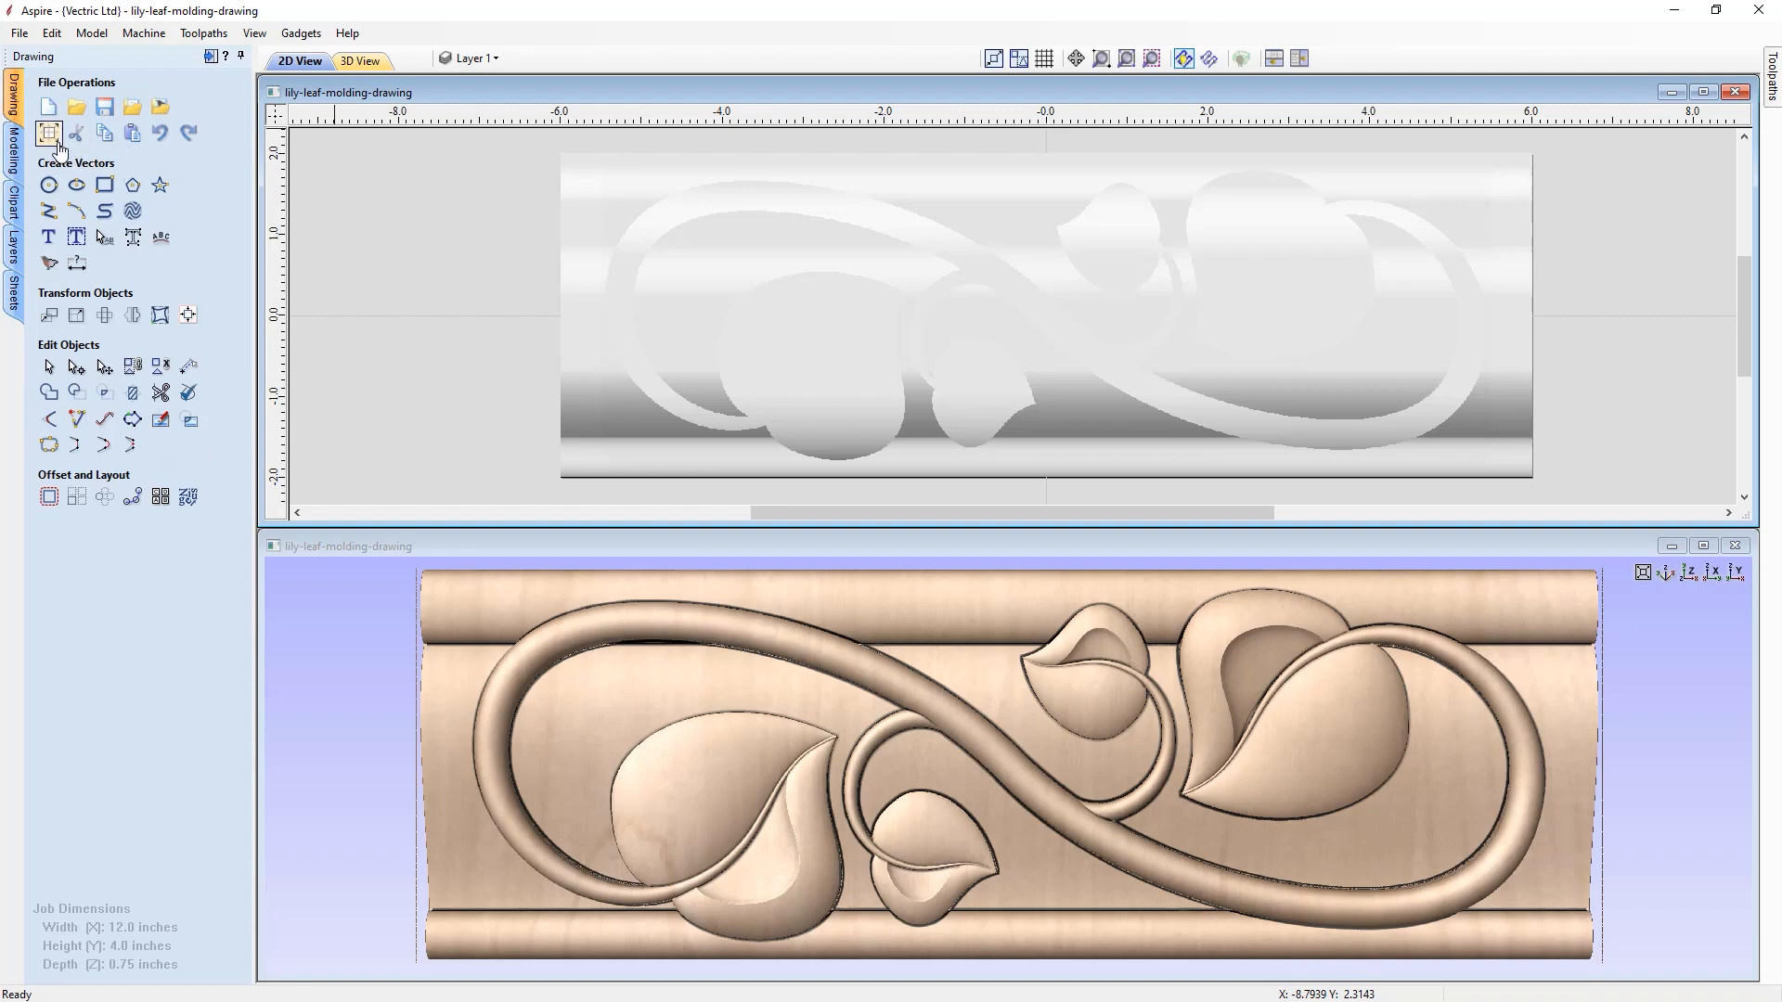
left_click(54, 141)
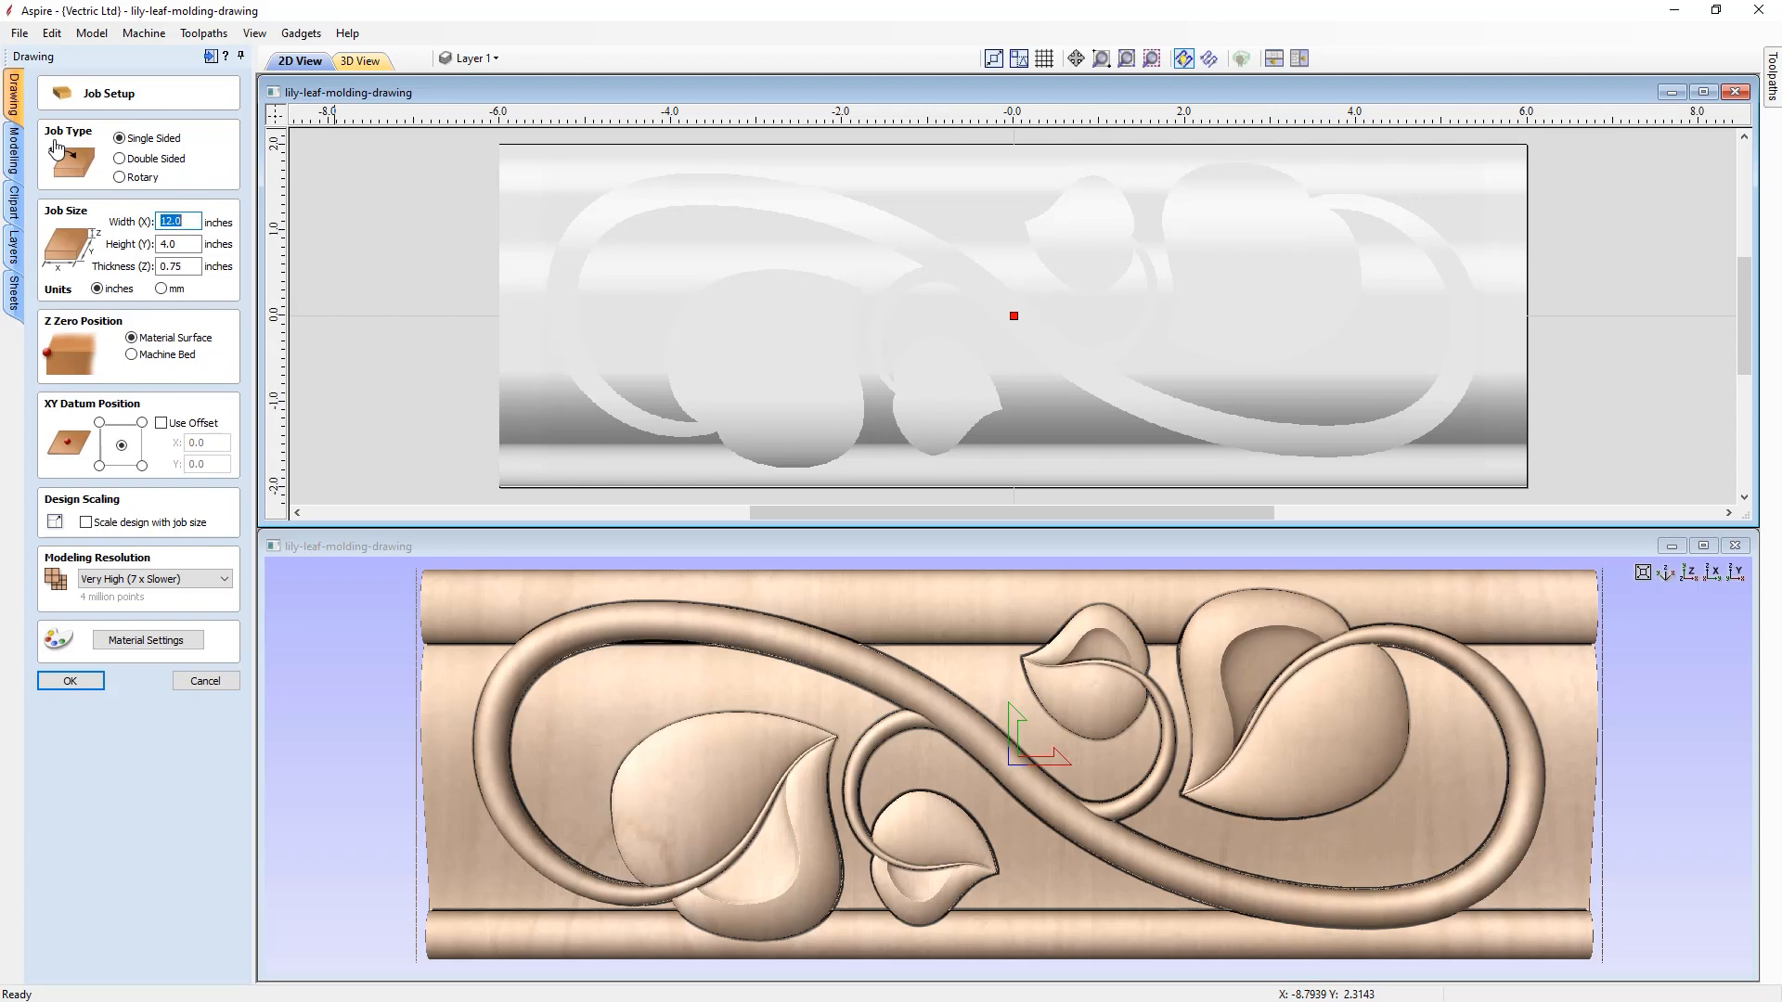
left_click(176, 246)
left_click(99, 466)
left_click_drag(185, 223, 158, 219)
type("48")
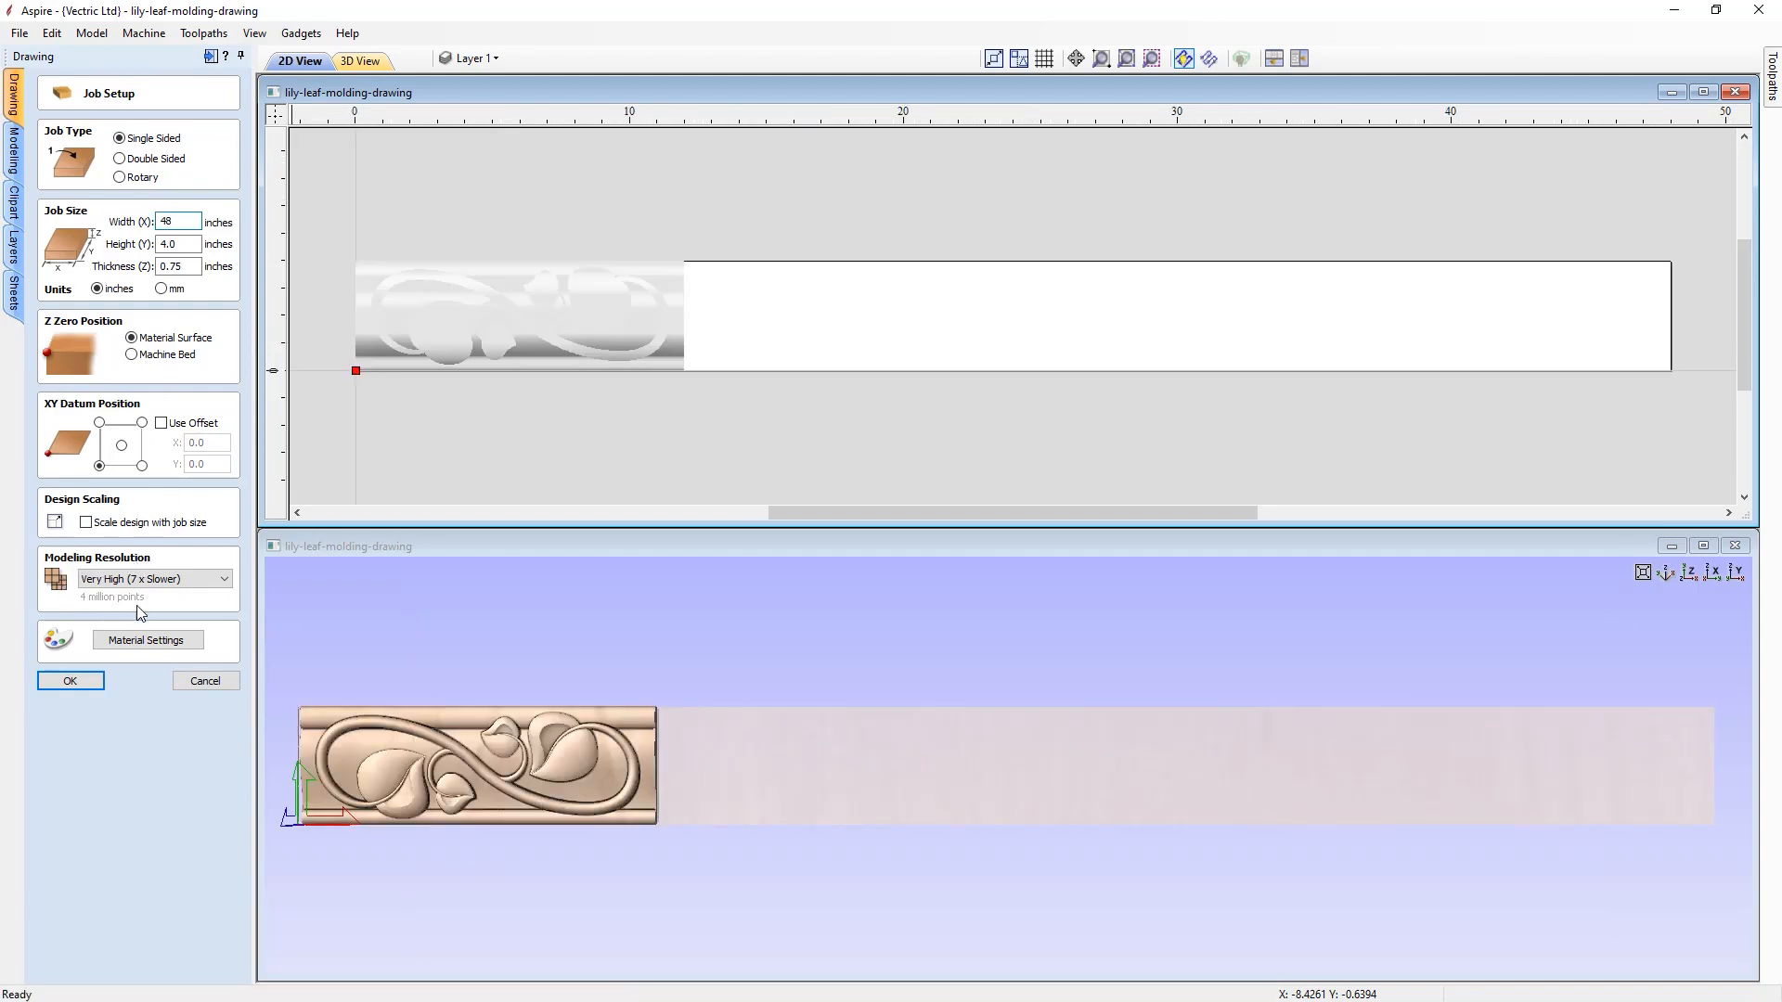
left_click(86, 679)
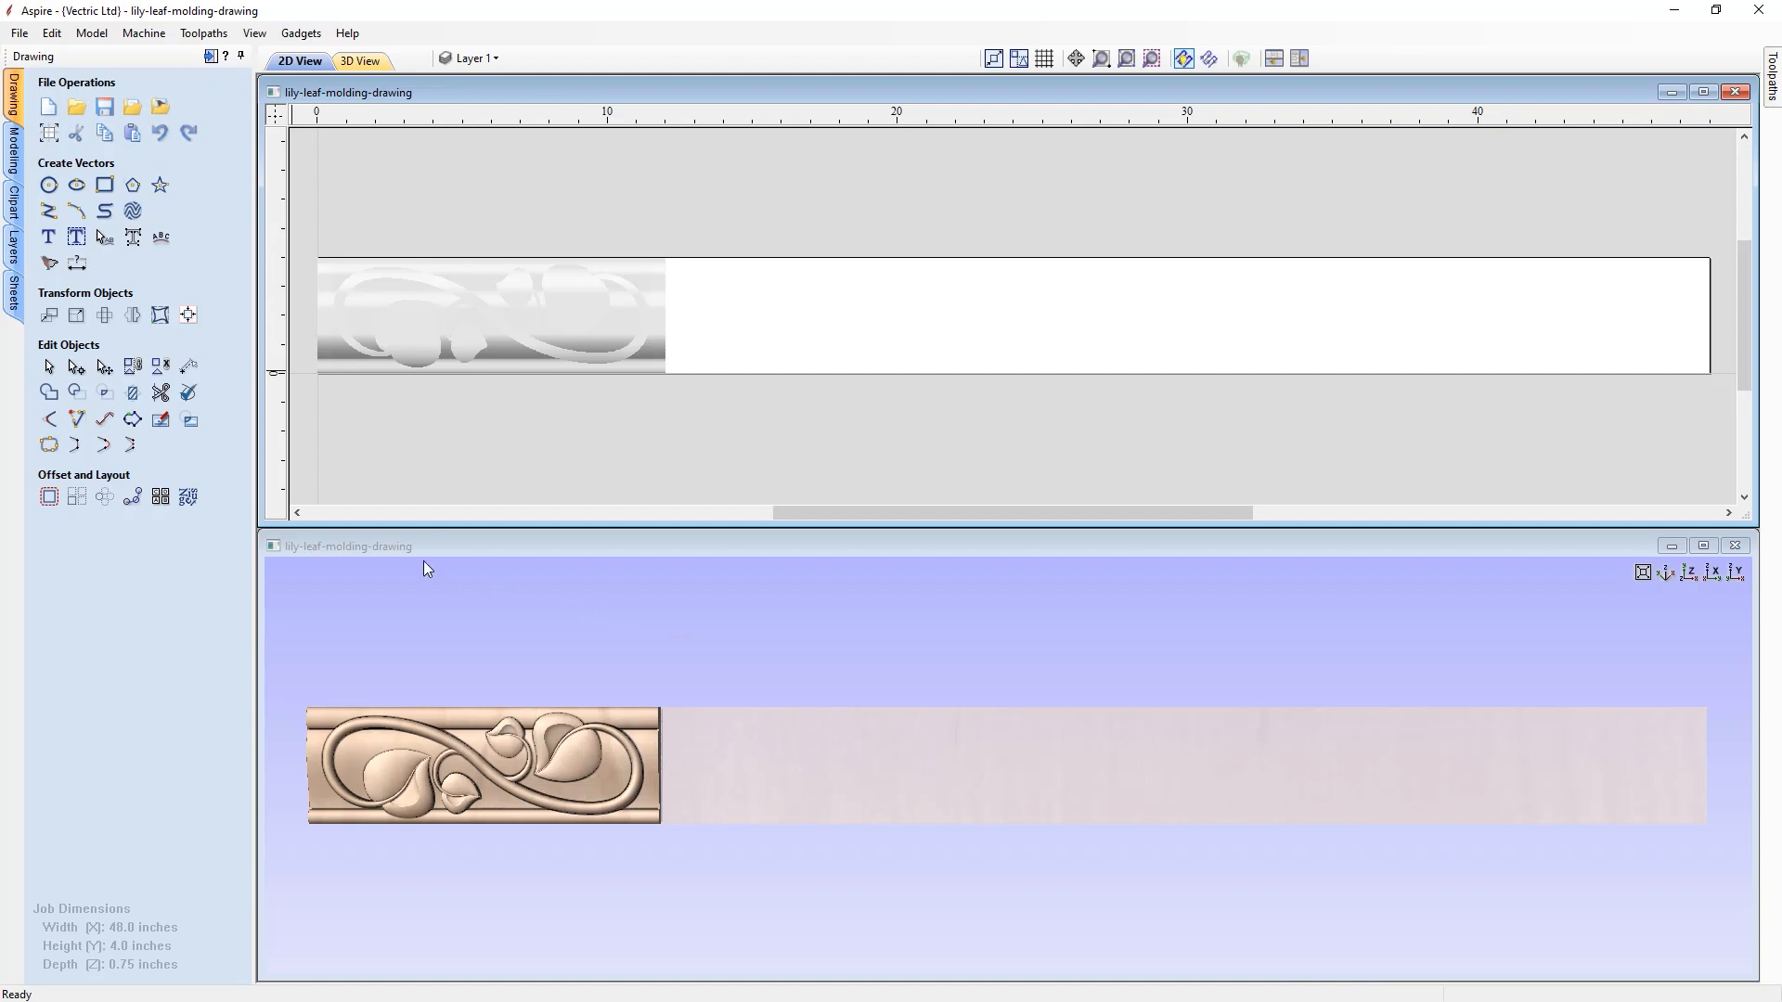
- Array copy the Blank Base, Smooth UL Shape and Copy of Visible Model in 1 row and 4 columns, with offsets X 12 and Y 0
left_click(18, 153)
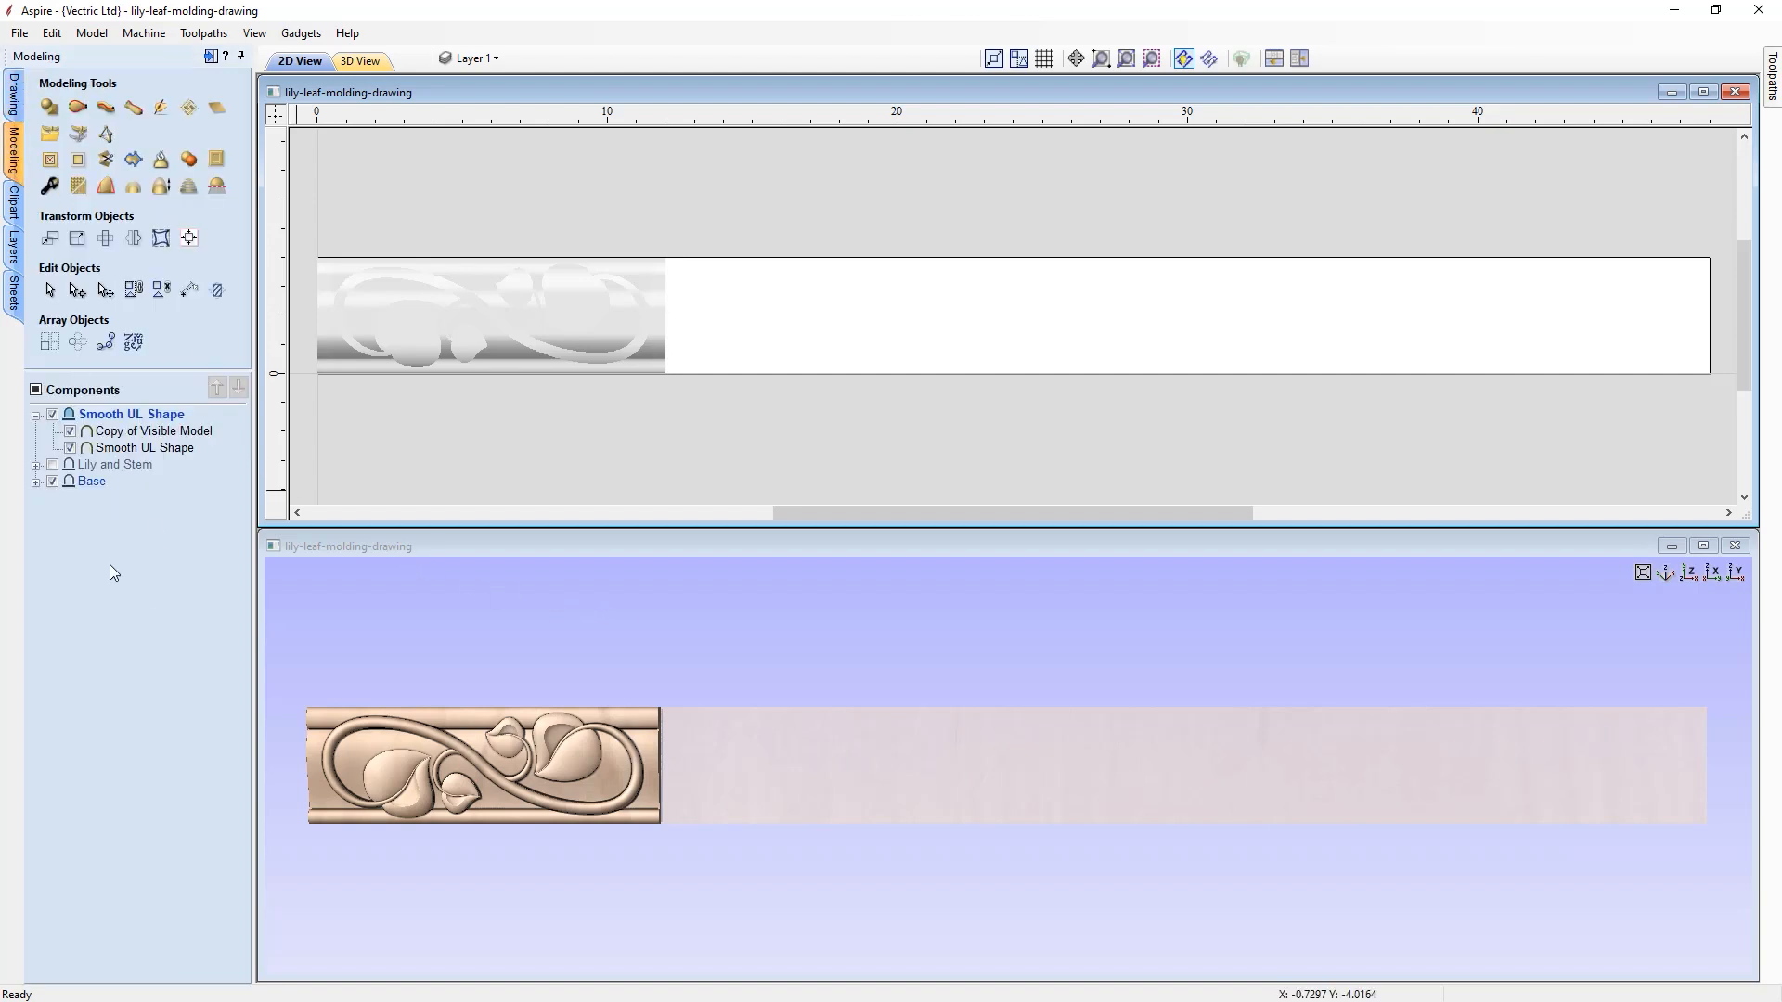
left_click(34, 482)
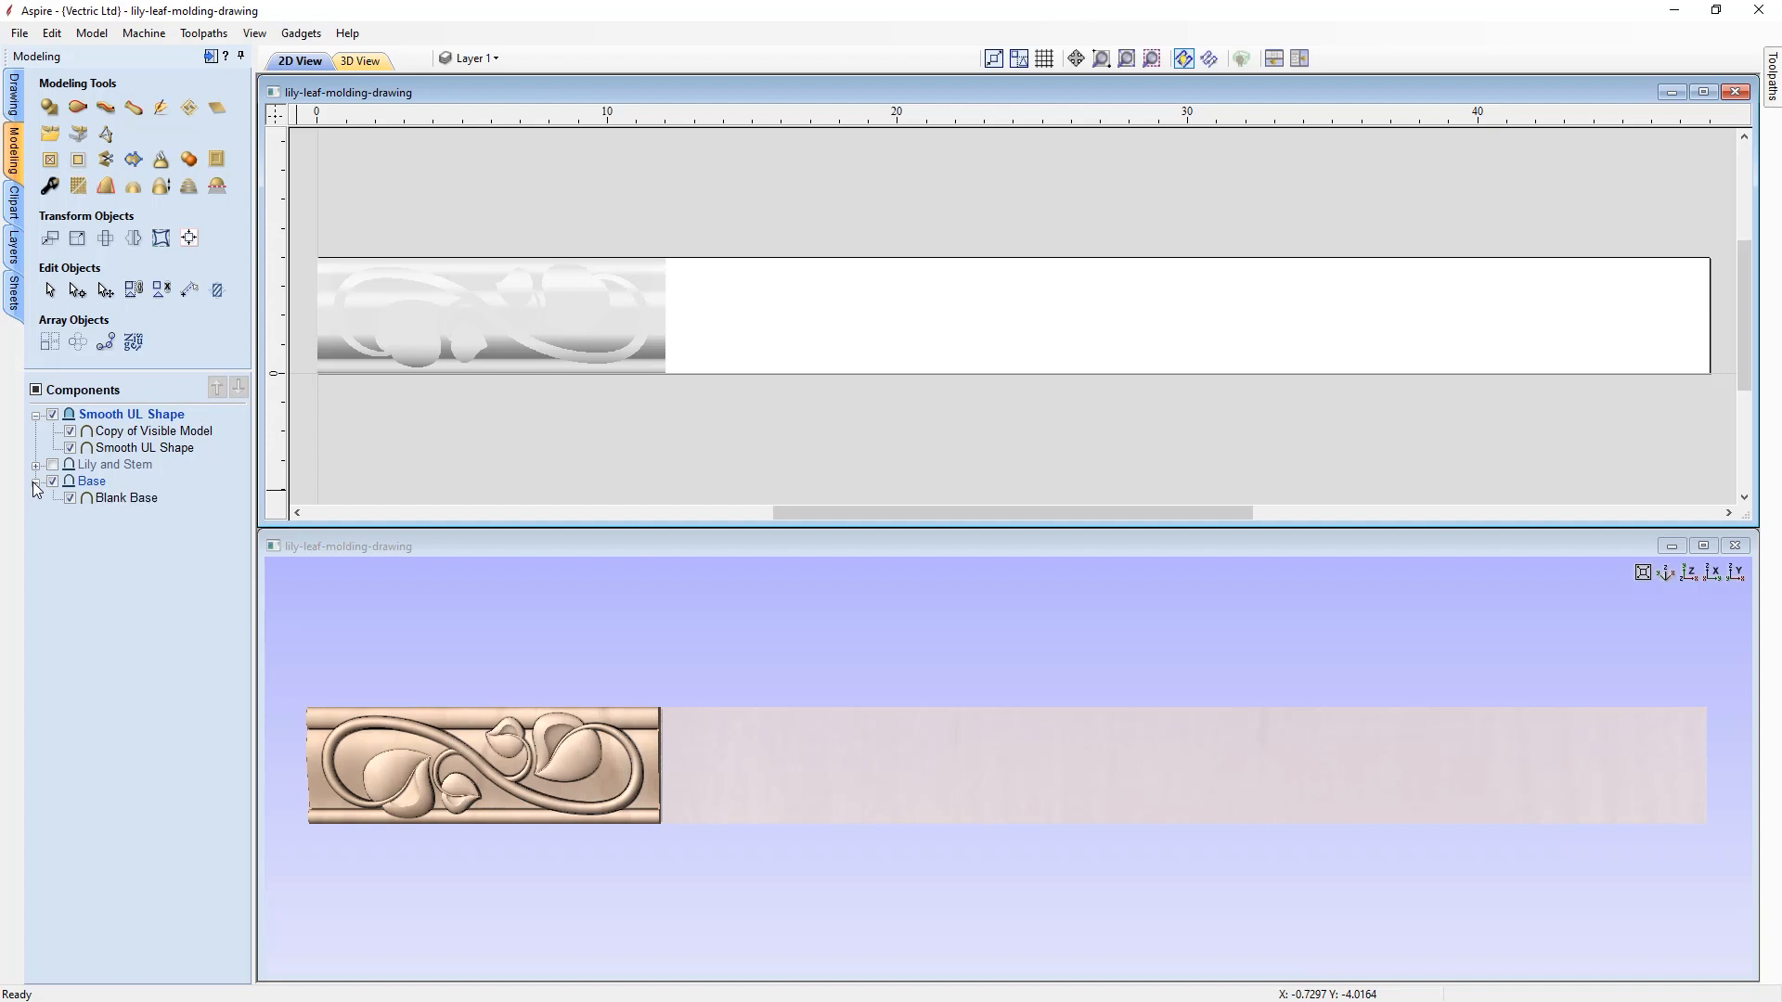
left_click(102, 498)
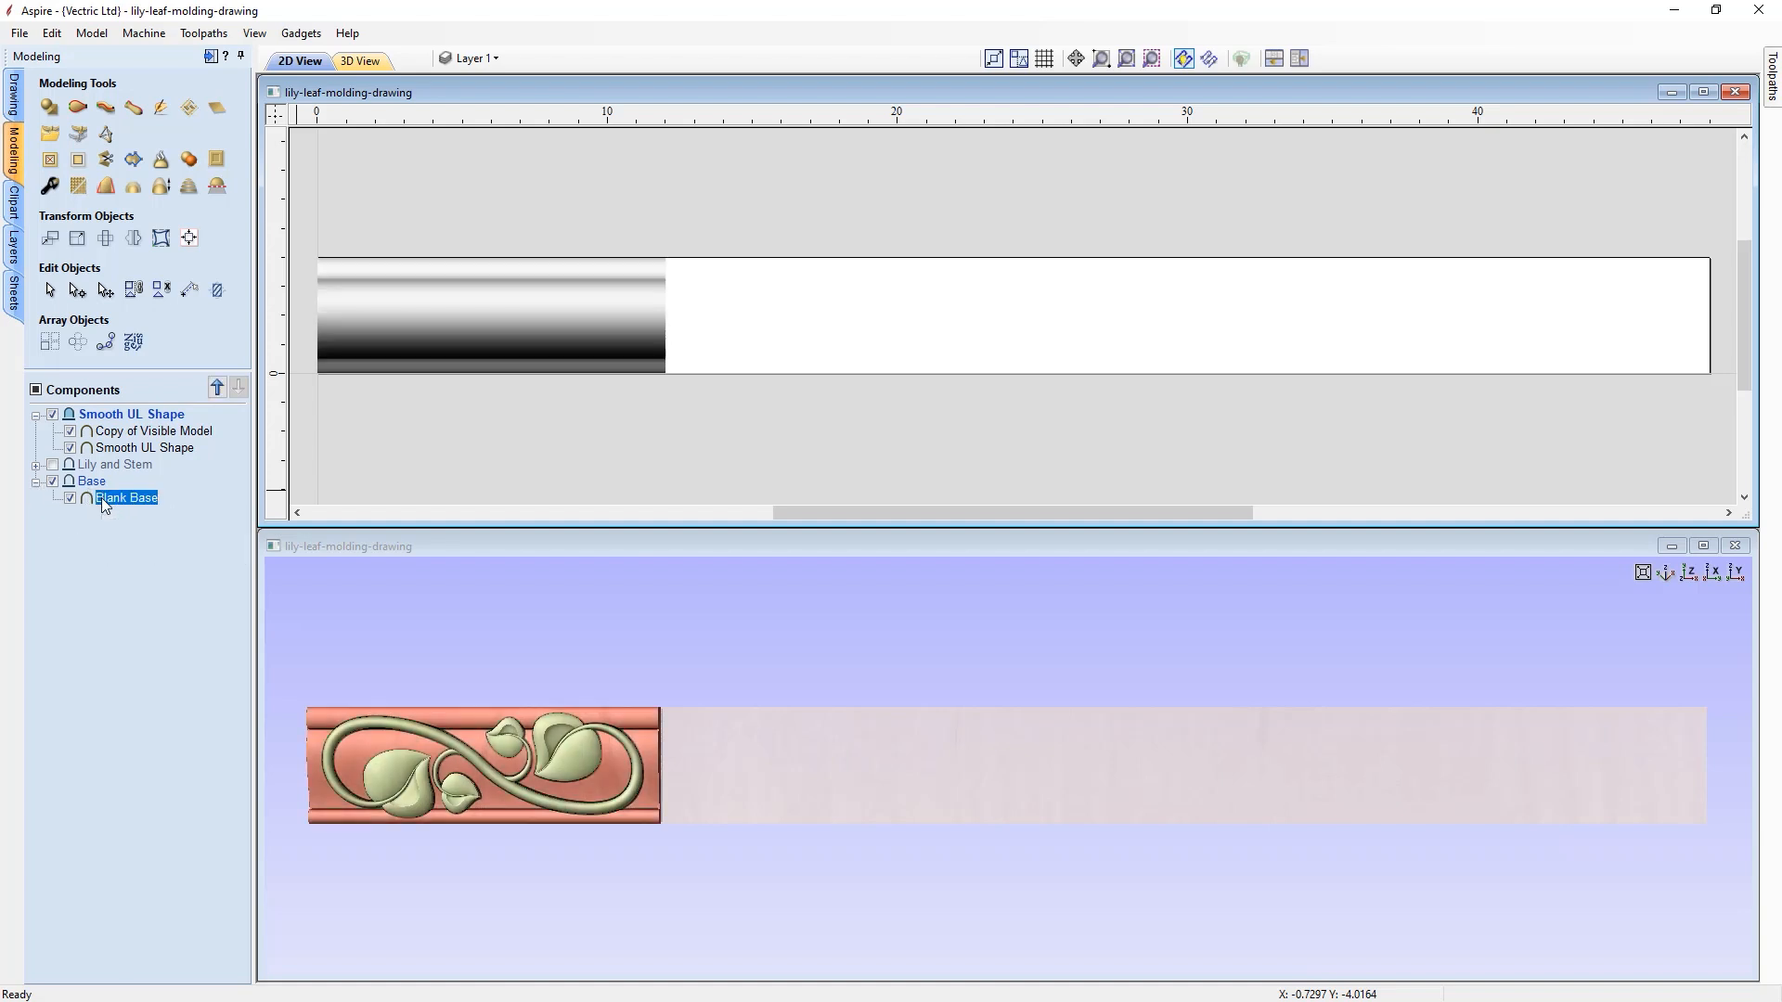
left_click(130, 448, "ctrl")
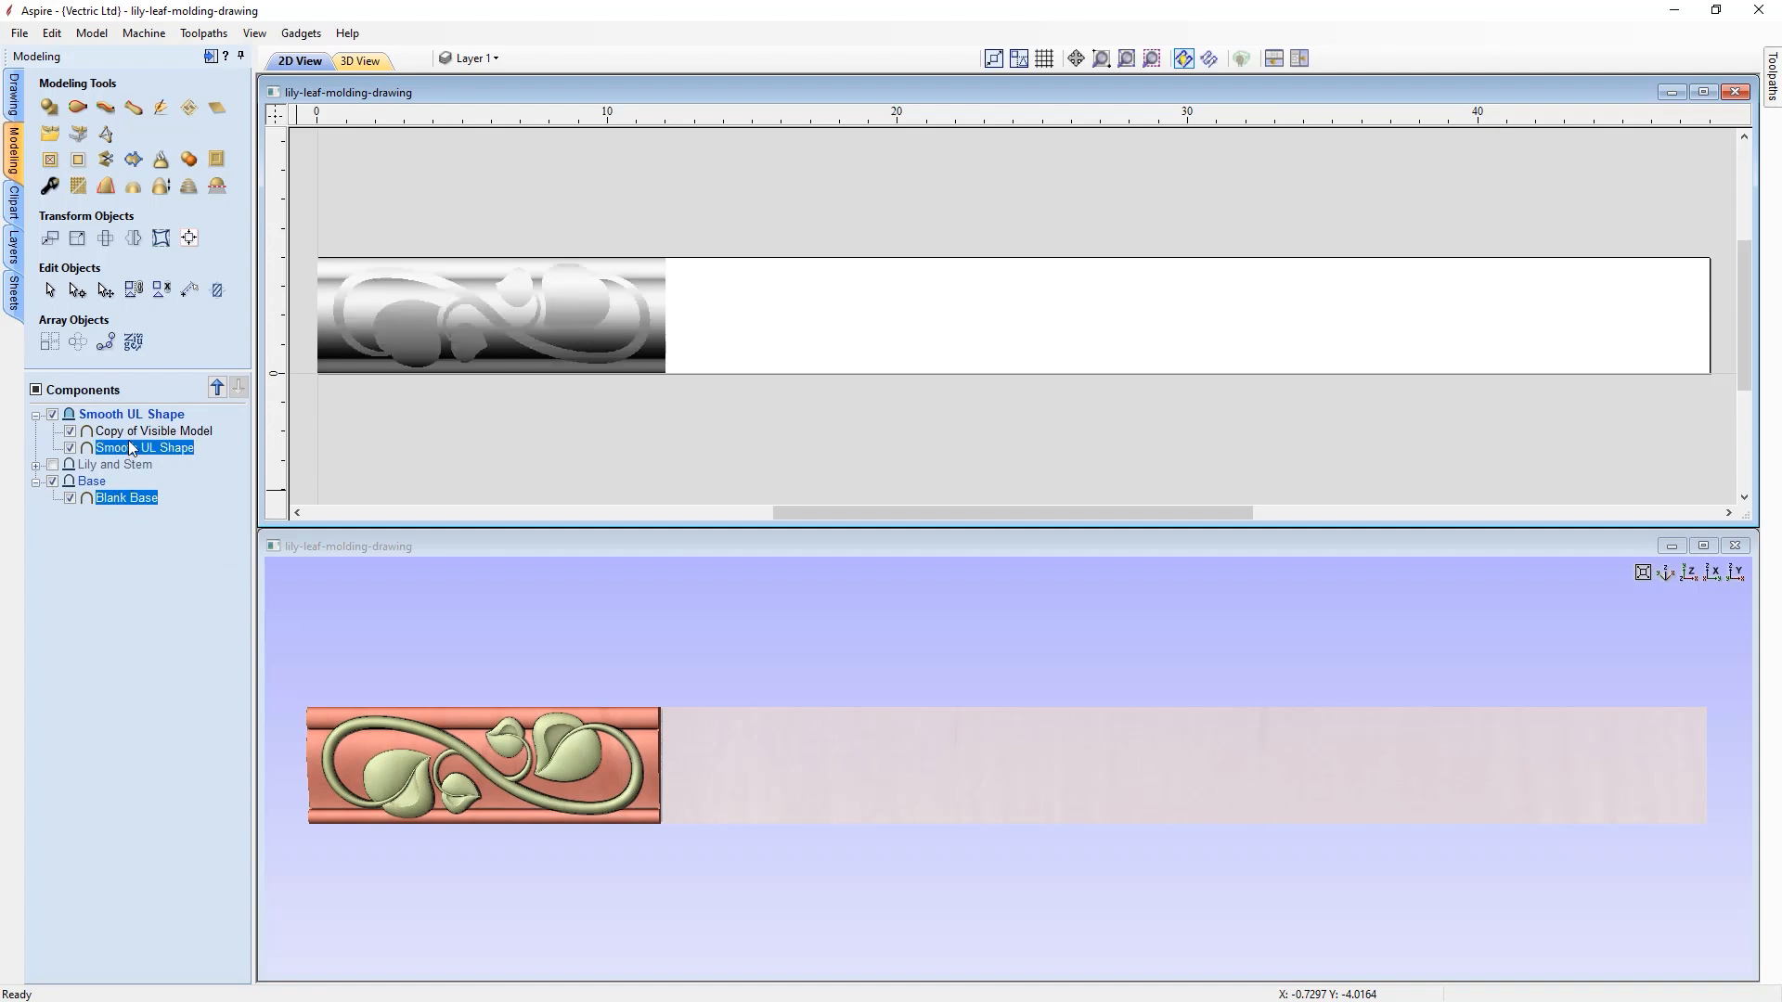
left_click(128, 433, "ctrl")
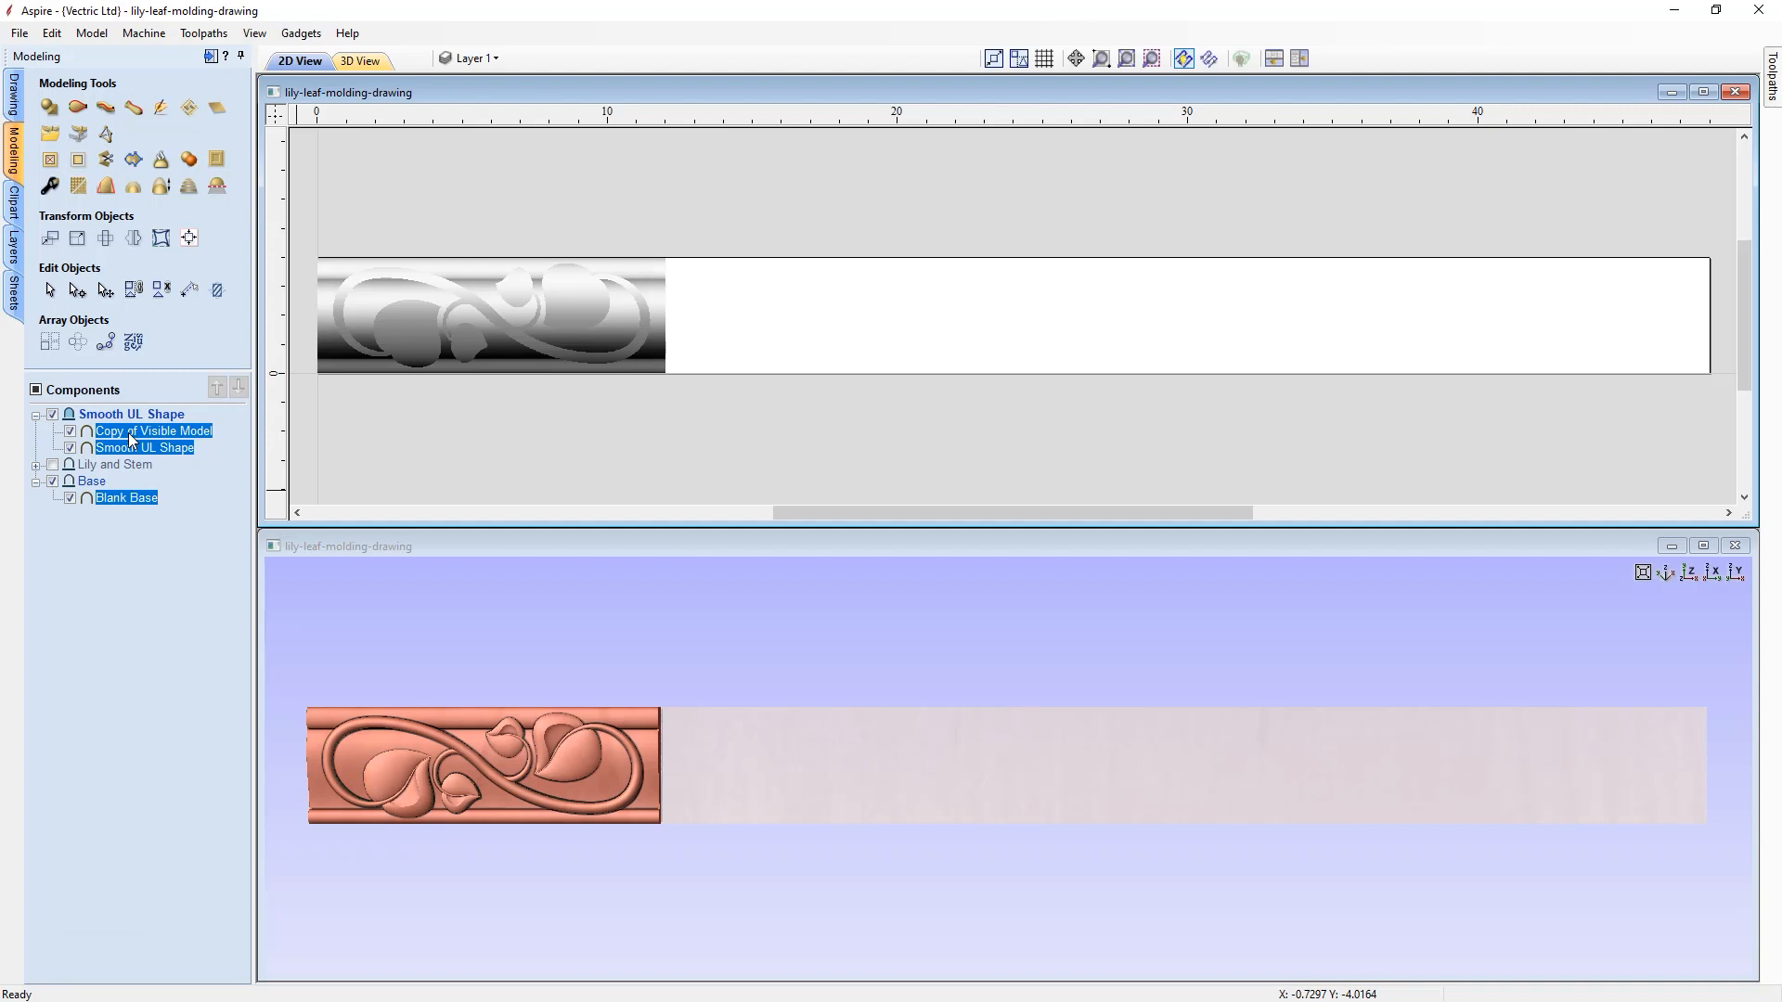
left_click(50, 344)
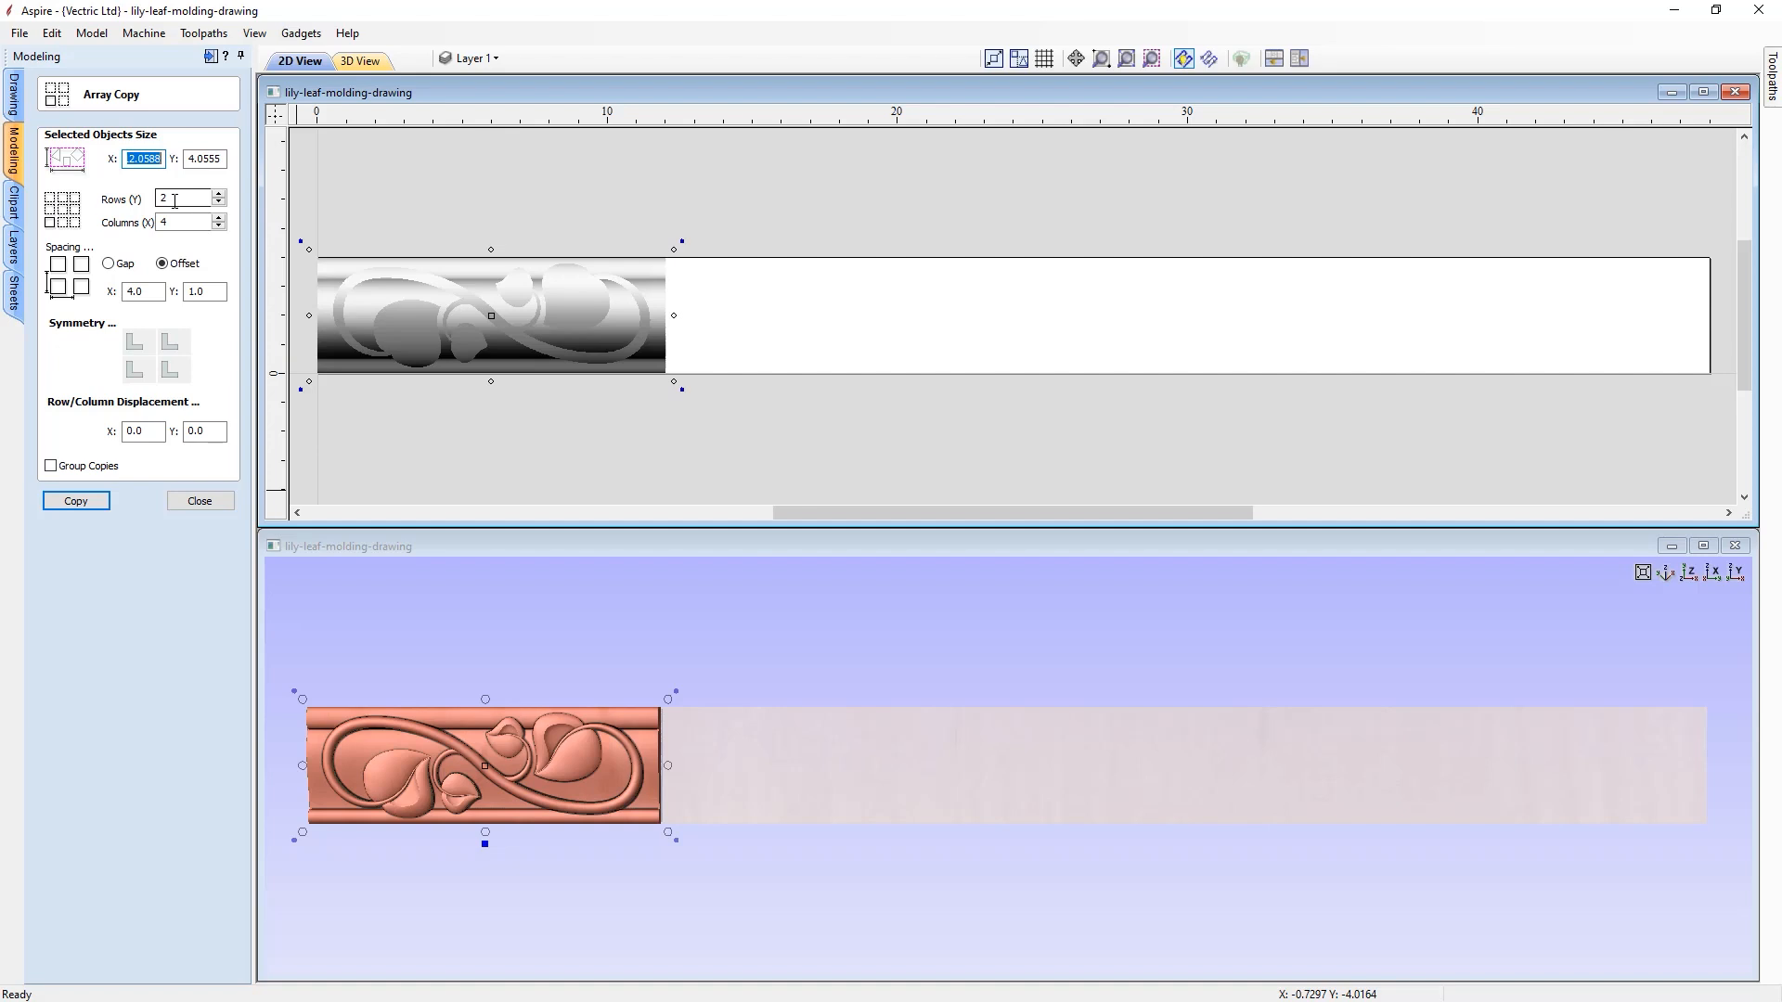
double_click(174, 198)
type("1")
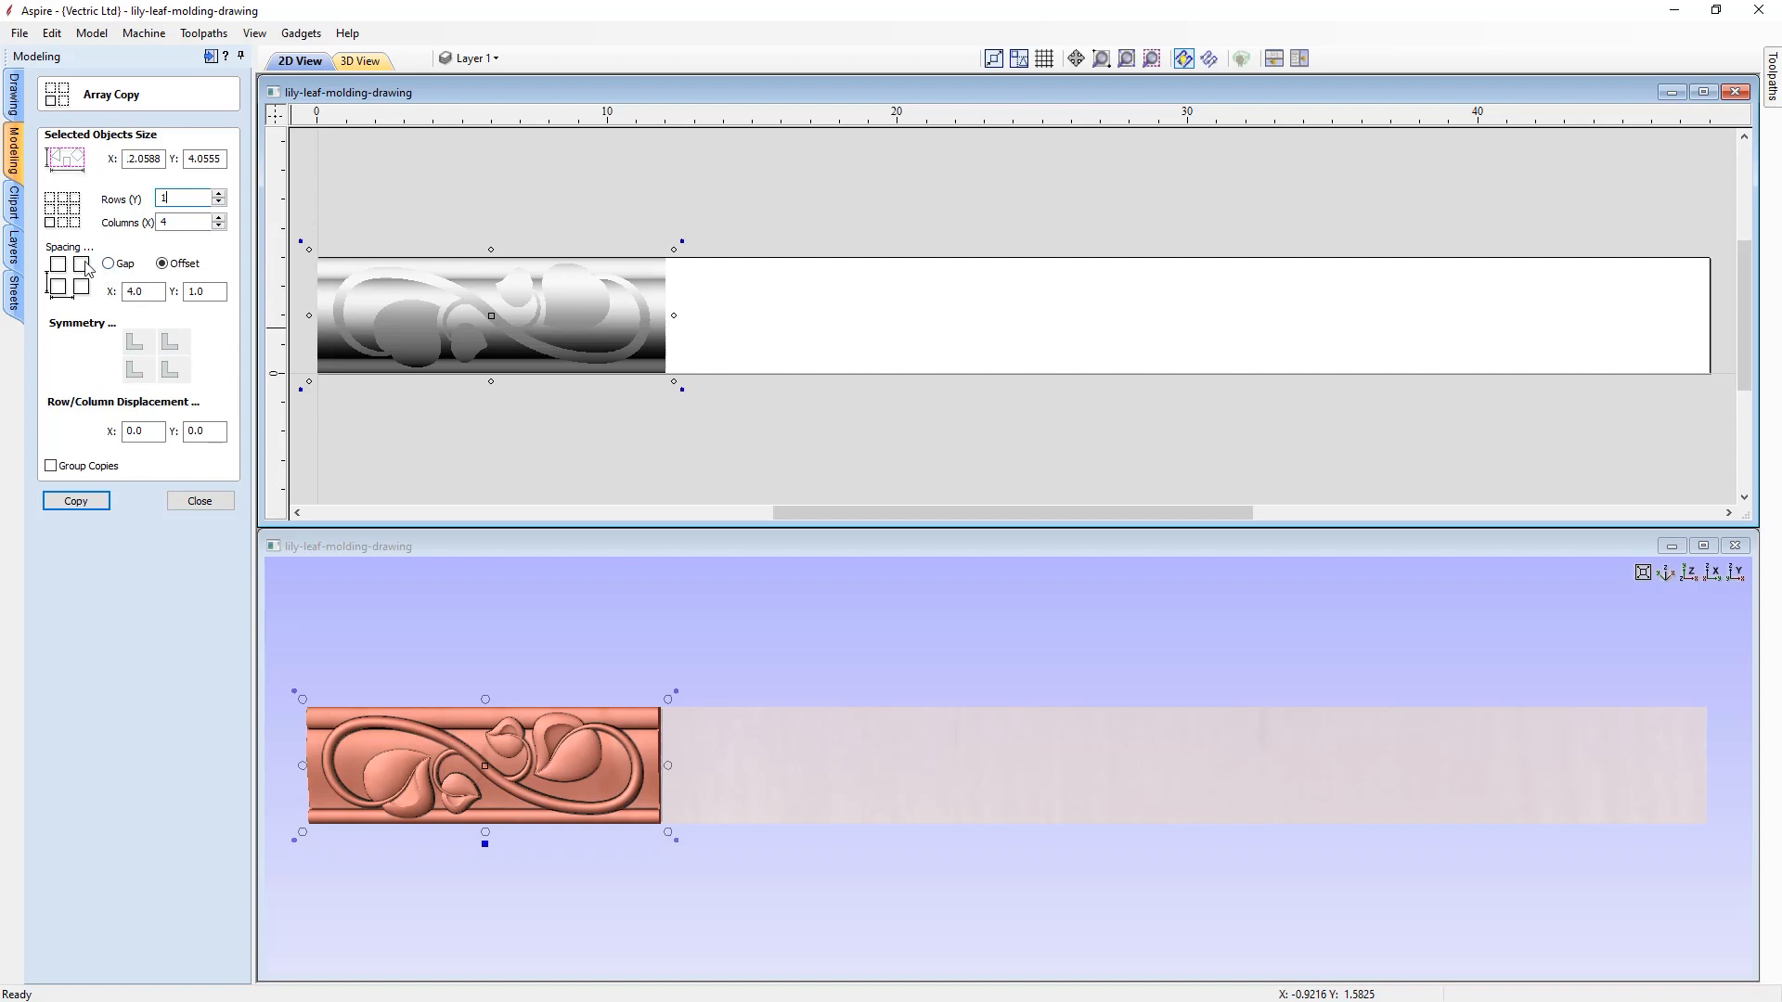
left_click(109, 263)
left_click(162, 264)
left_click_drag(147, 294, 117, 297)
type("12")
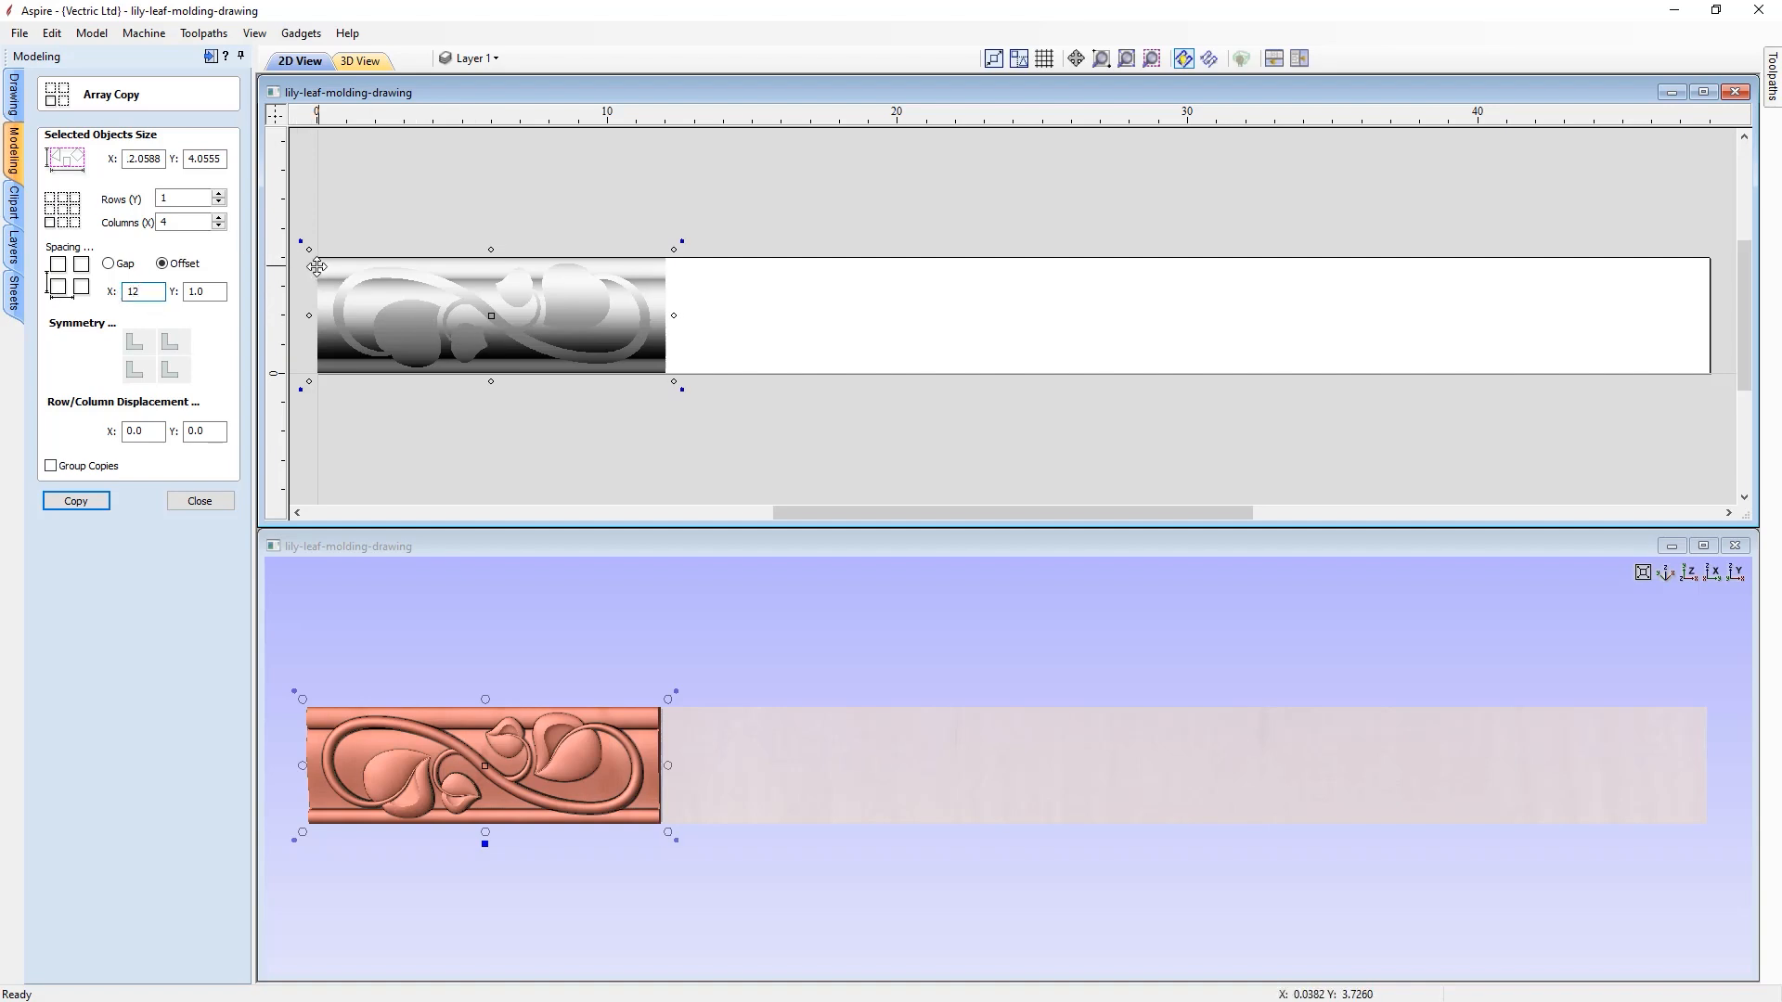
left_click_drag(211, 291, 166, 297)
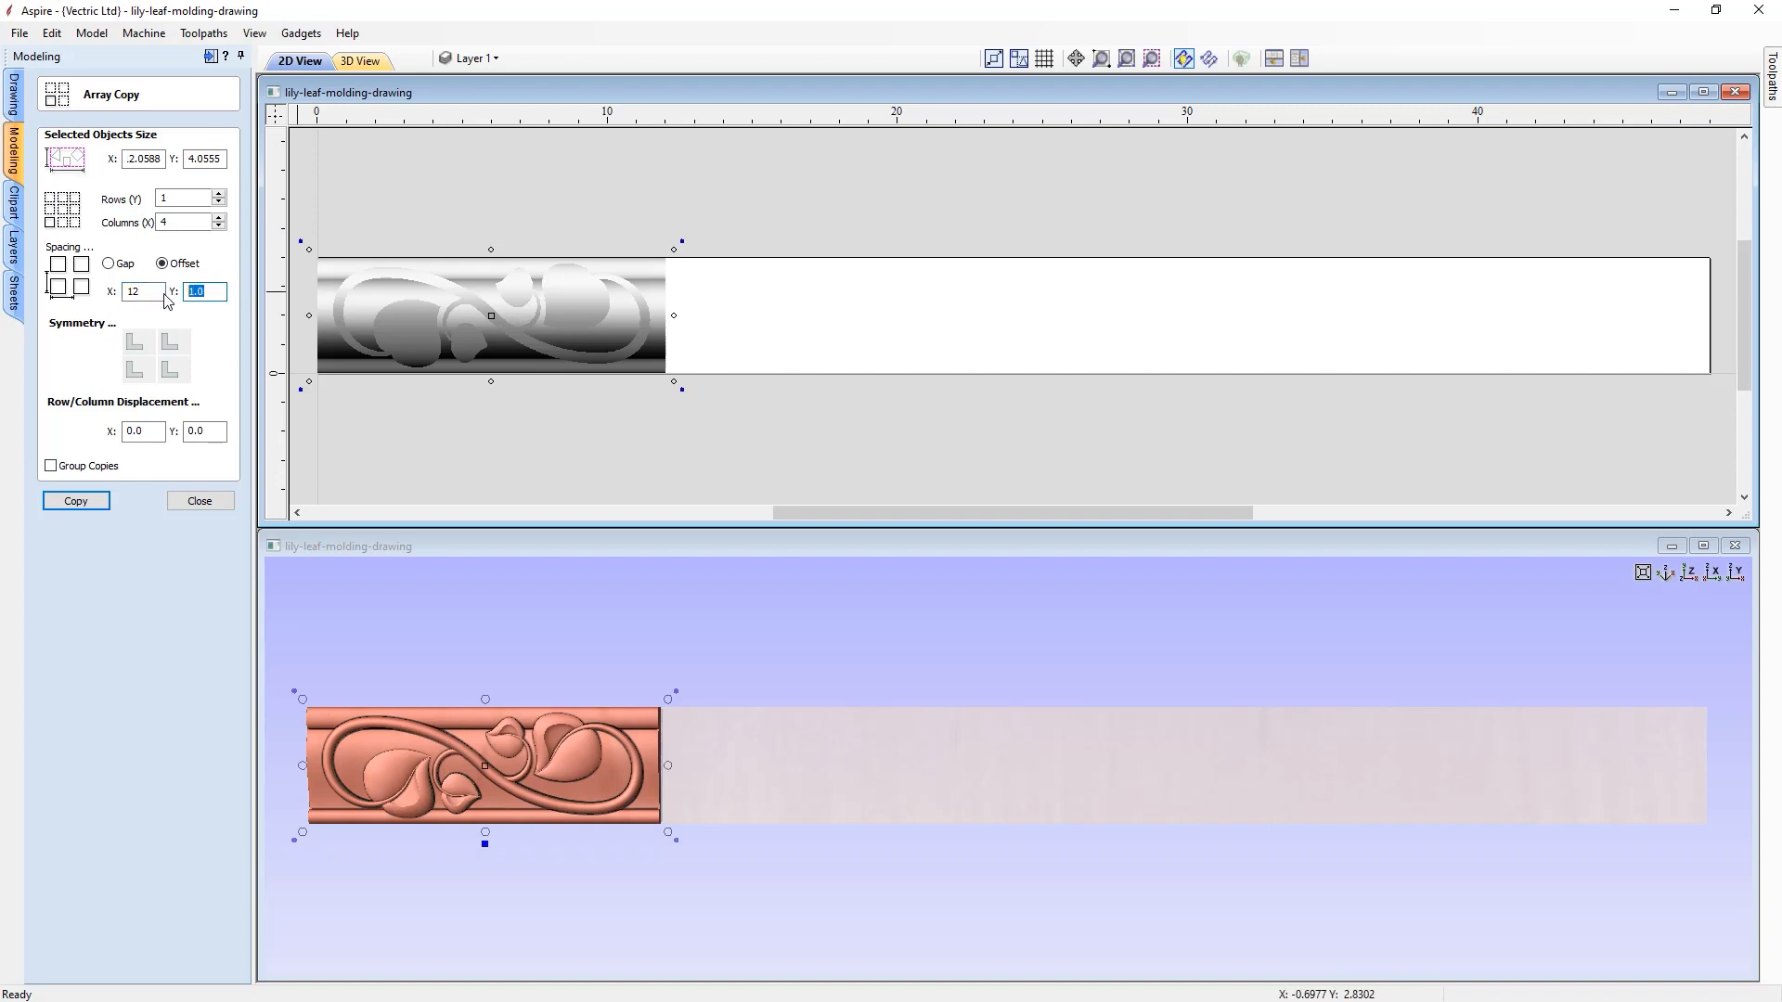
type("0")
left_click(80, 502)
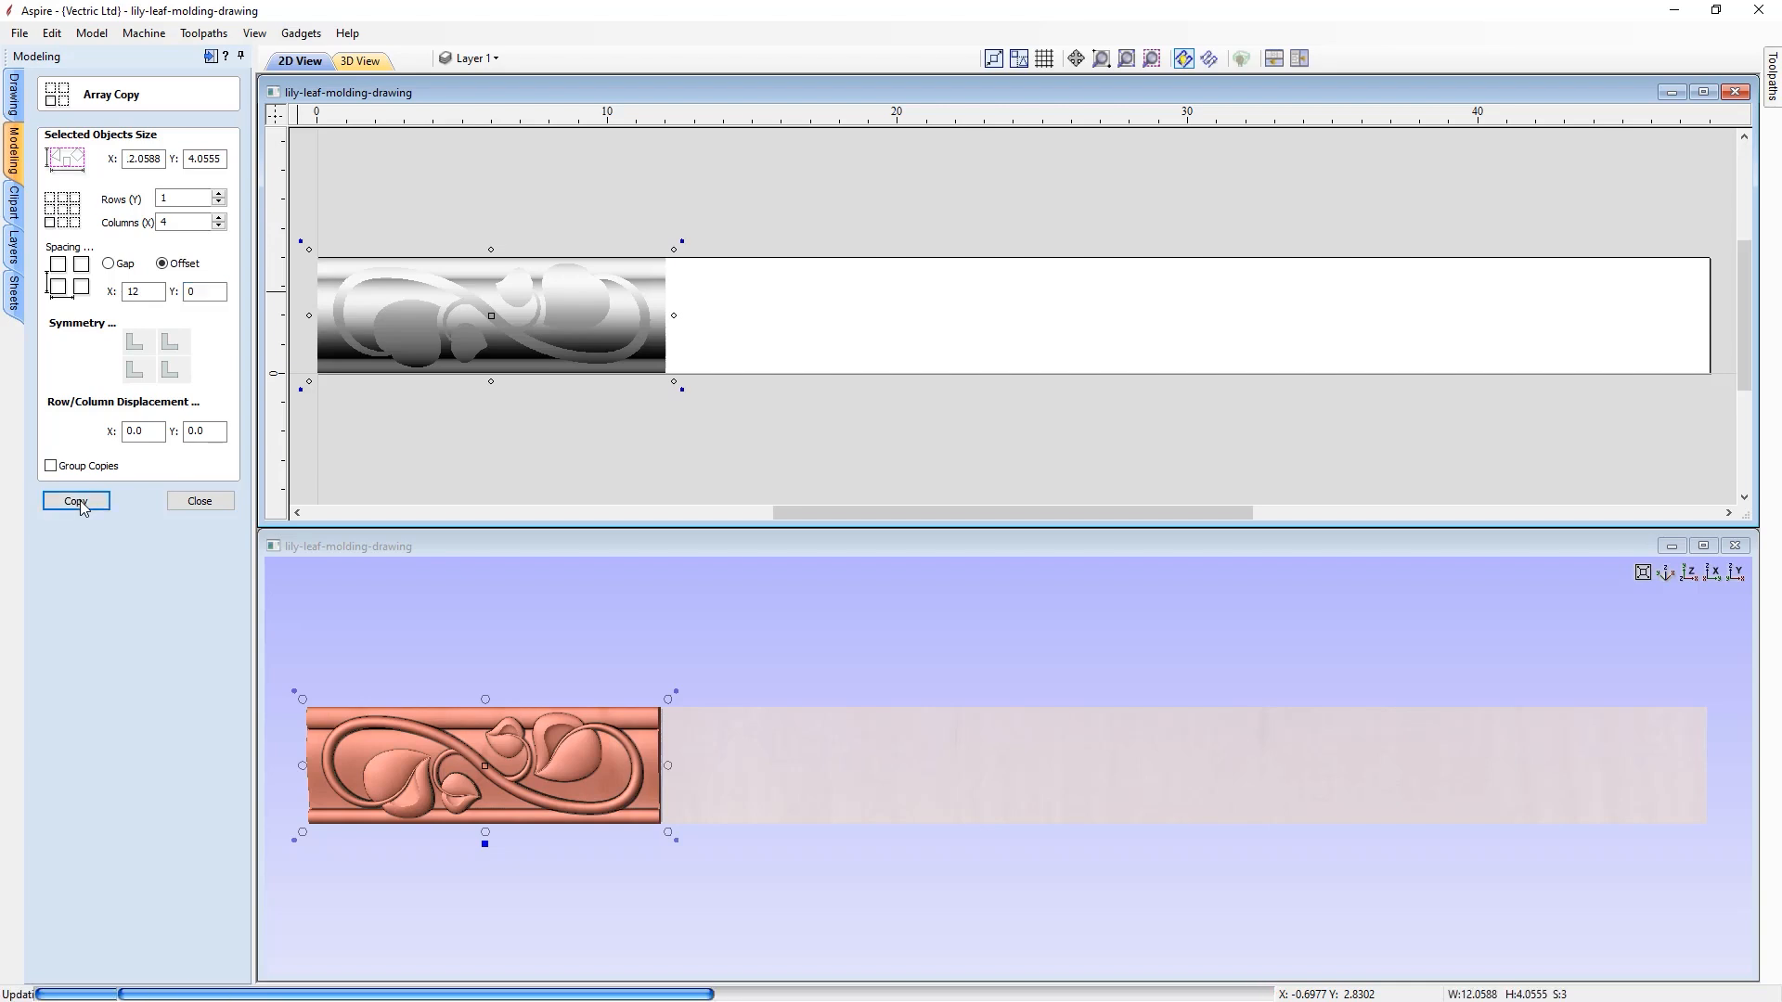
- Examine the seams between the arrayed molding sections in 3D, finish the array copy and clear the selection
left_click_drag(839, 906, 1044, 824)
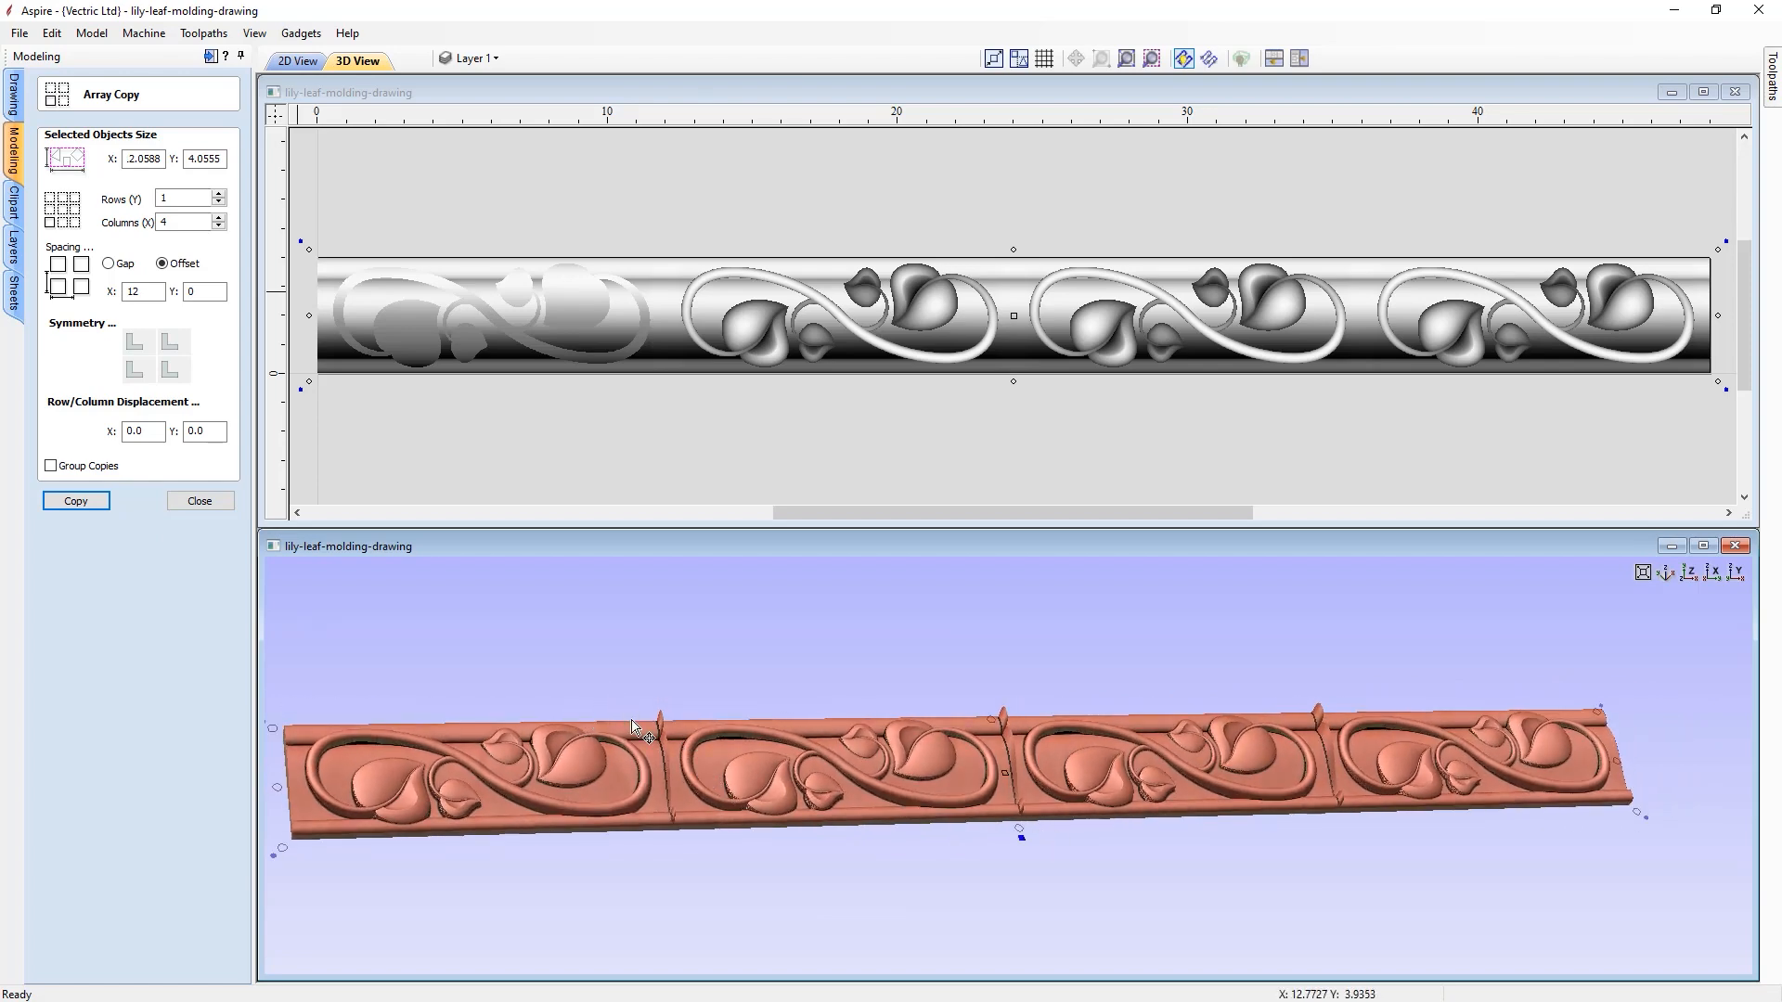
left_click_drag(789, 896, 829, 862)
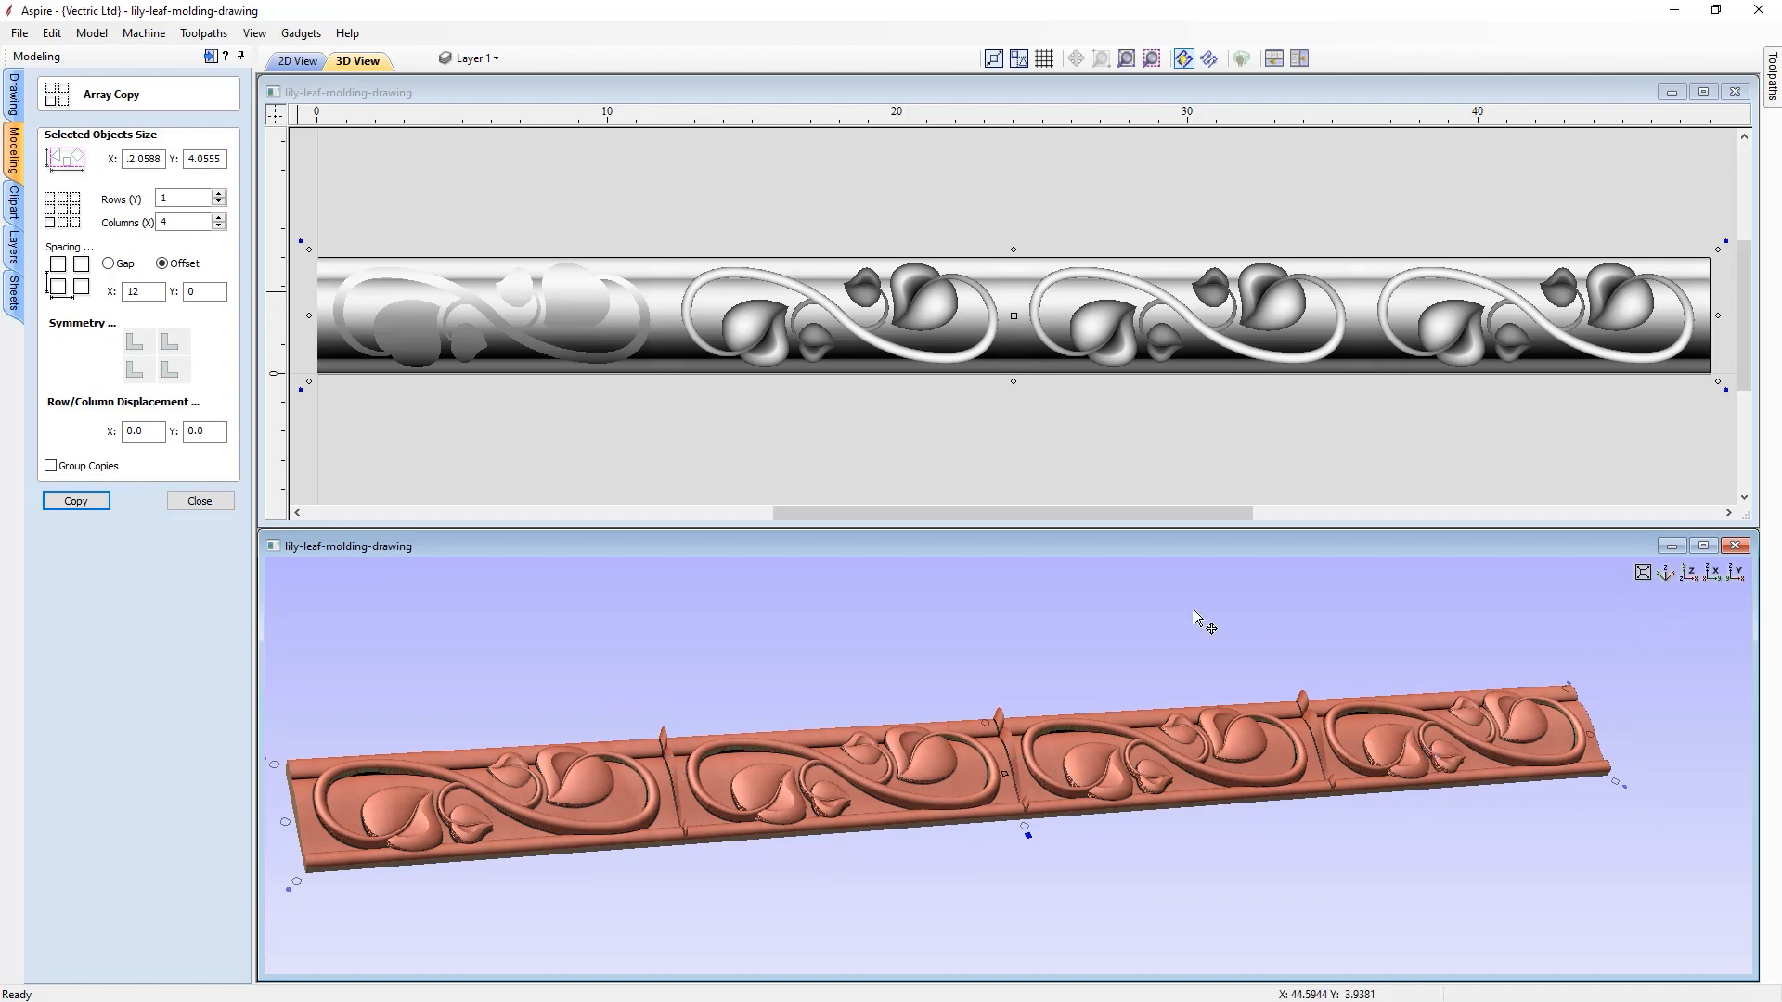
left_click(201, 505)
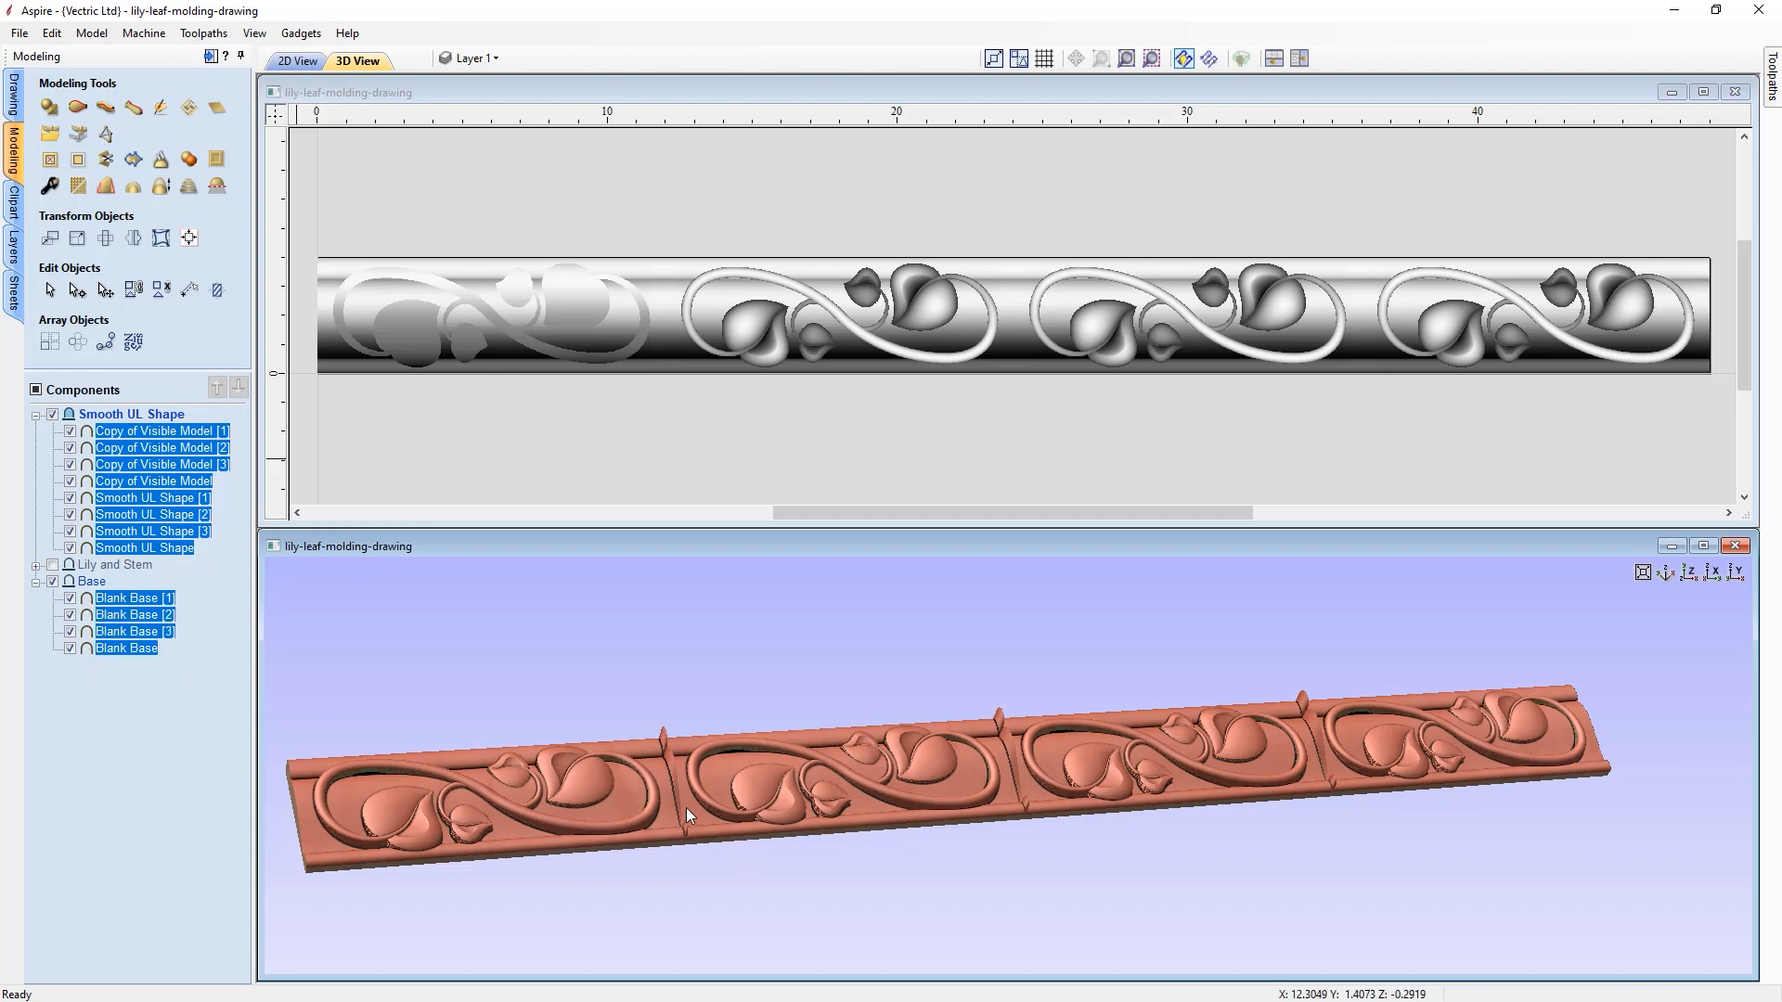
left_click(126, 687)
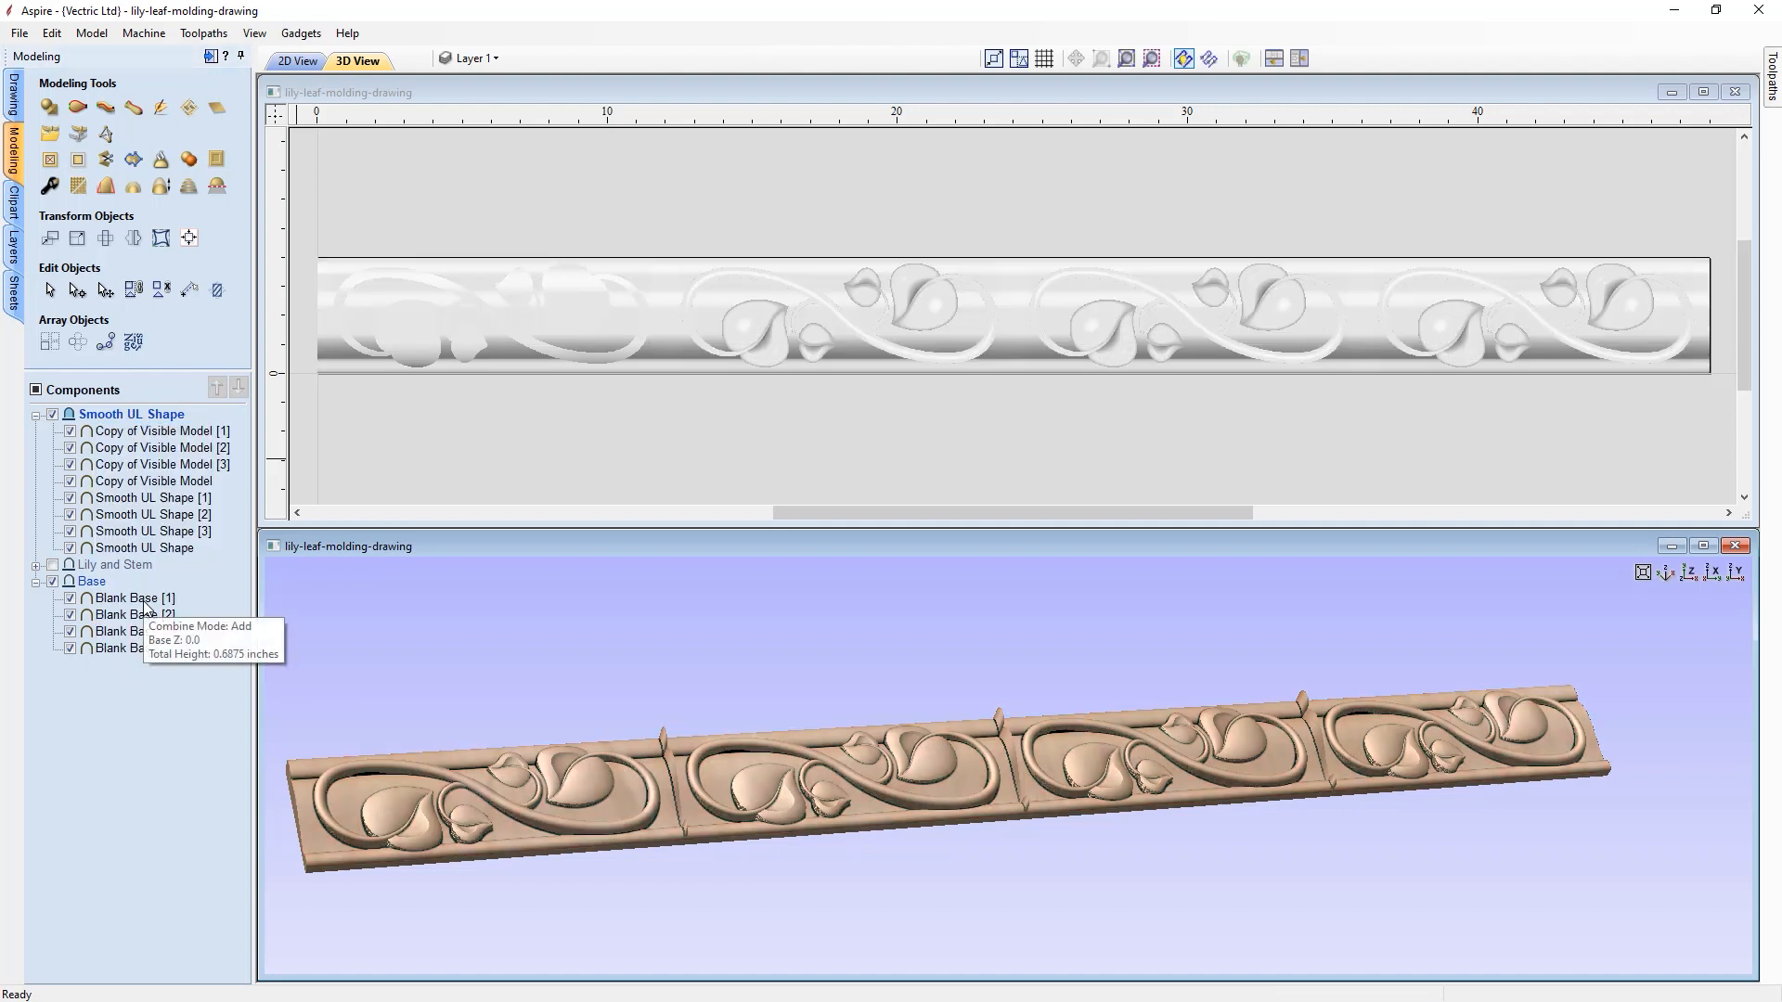
- Set the combine mode of all four Blank Base components to Merge, and check the molding seams from straight above
left_click(145, 602)
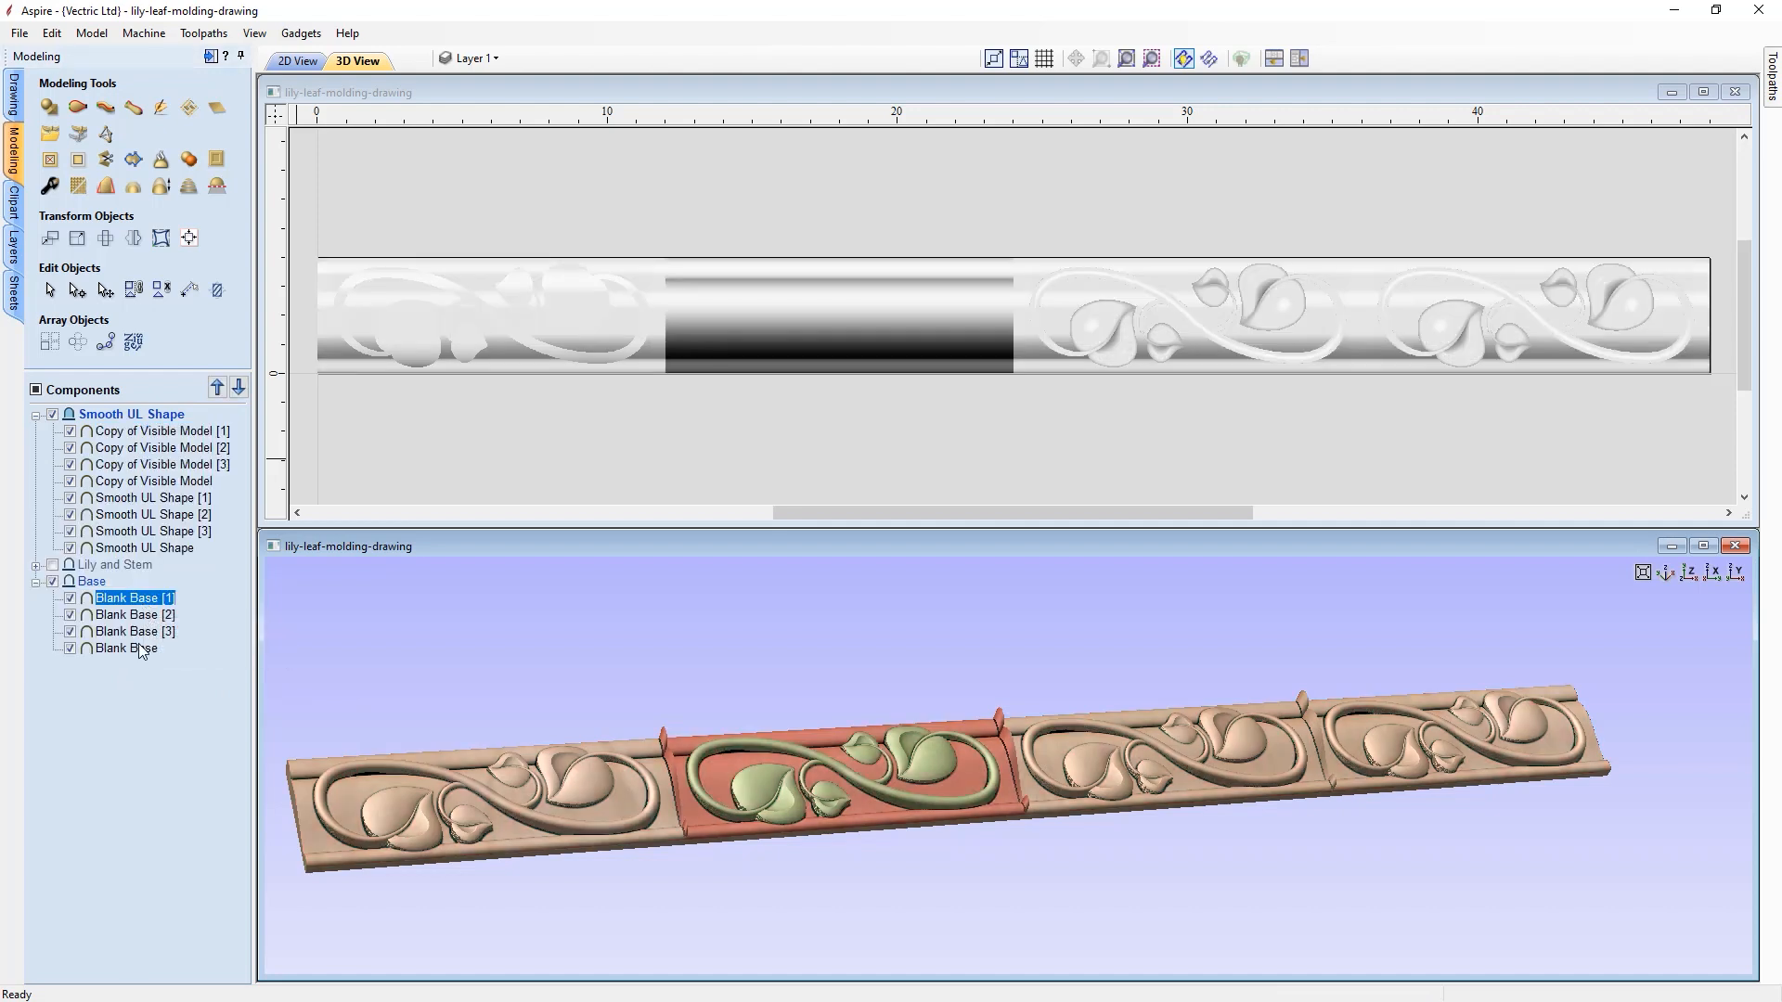
left_click(141, 649, "shift")
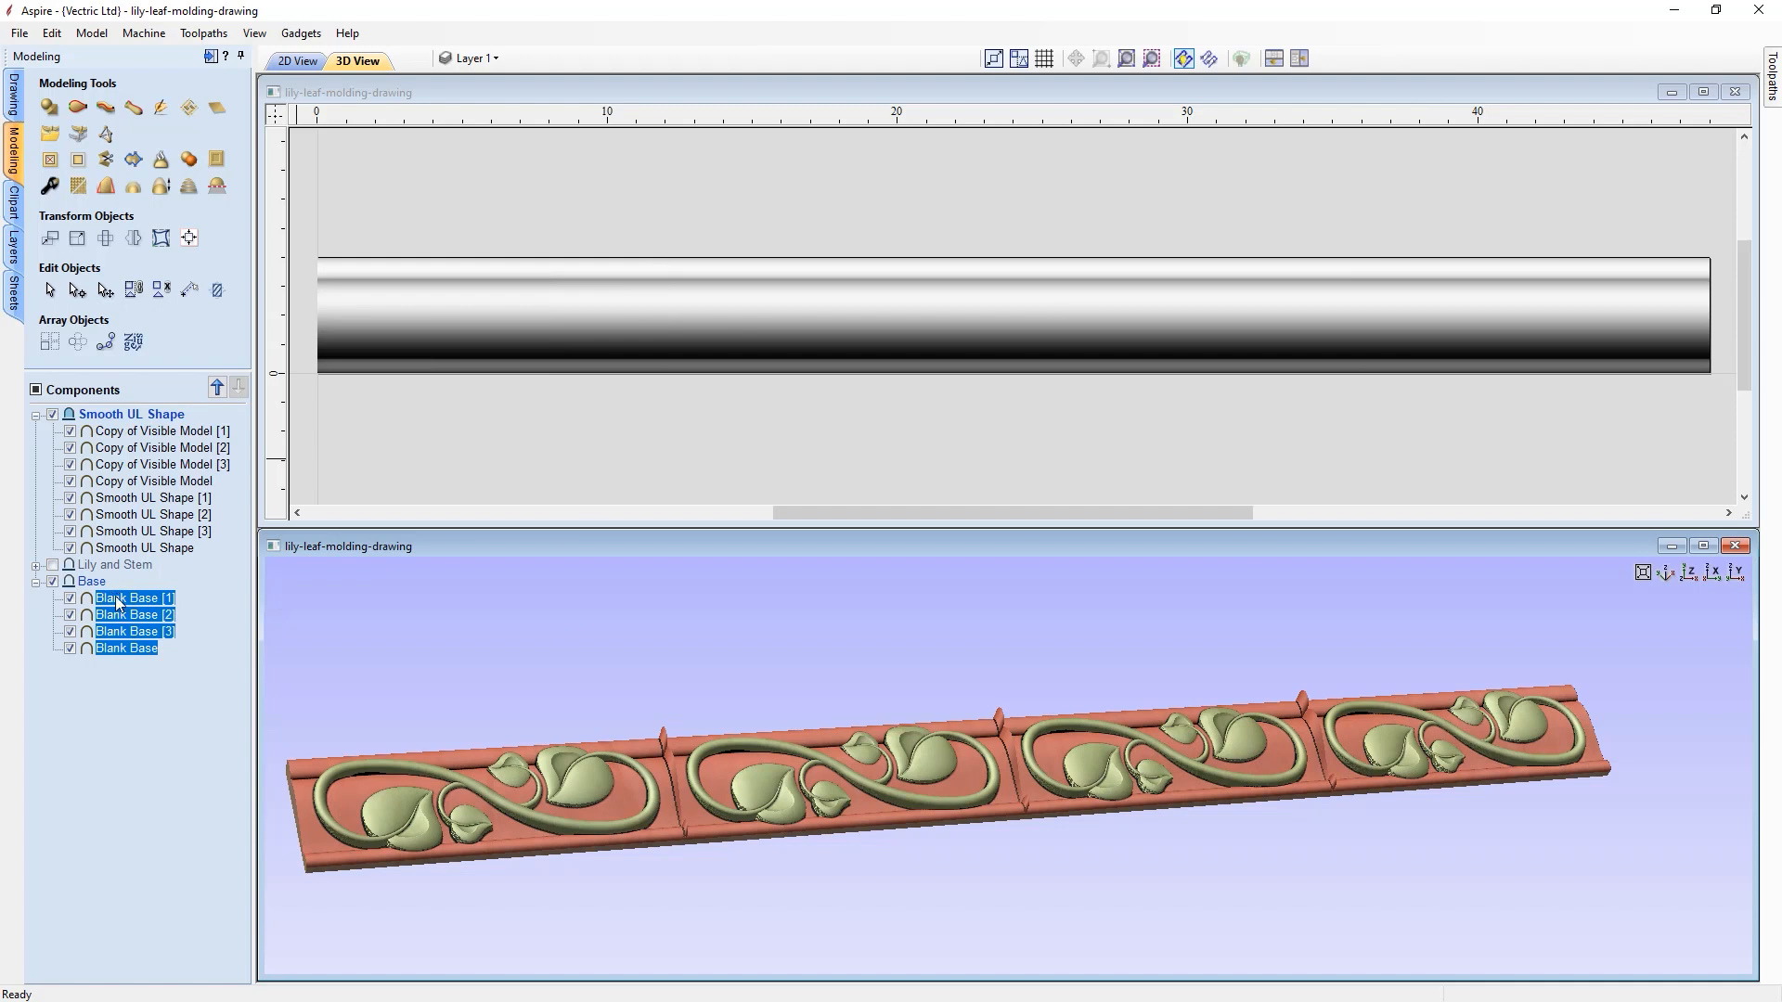
right_click(137, 598)
mouse_move(164, 611)
left_click(336, 654)
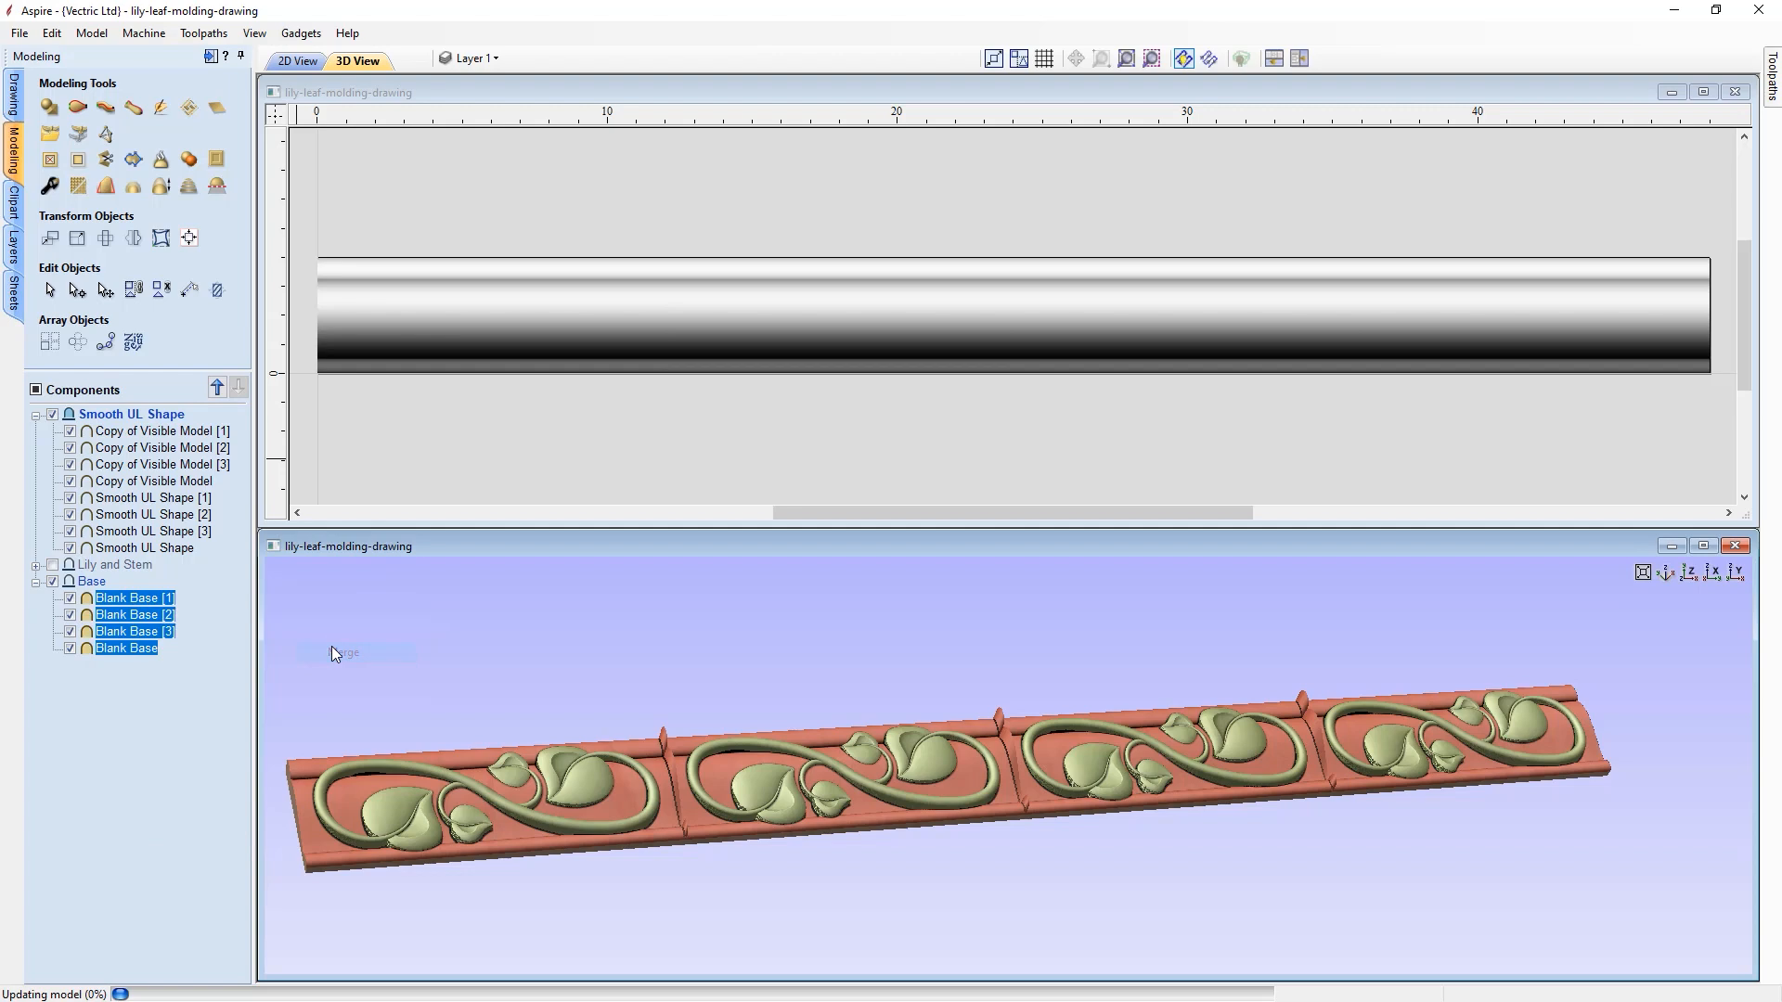
left_click_drag(1069, 850, 1049, 923)
left_click(1691, 571)
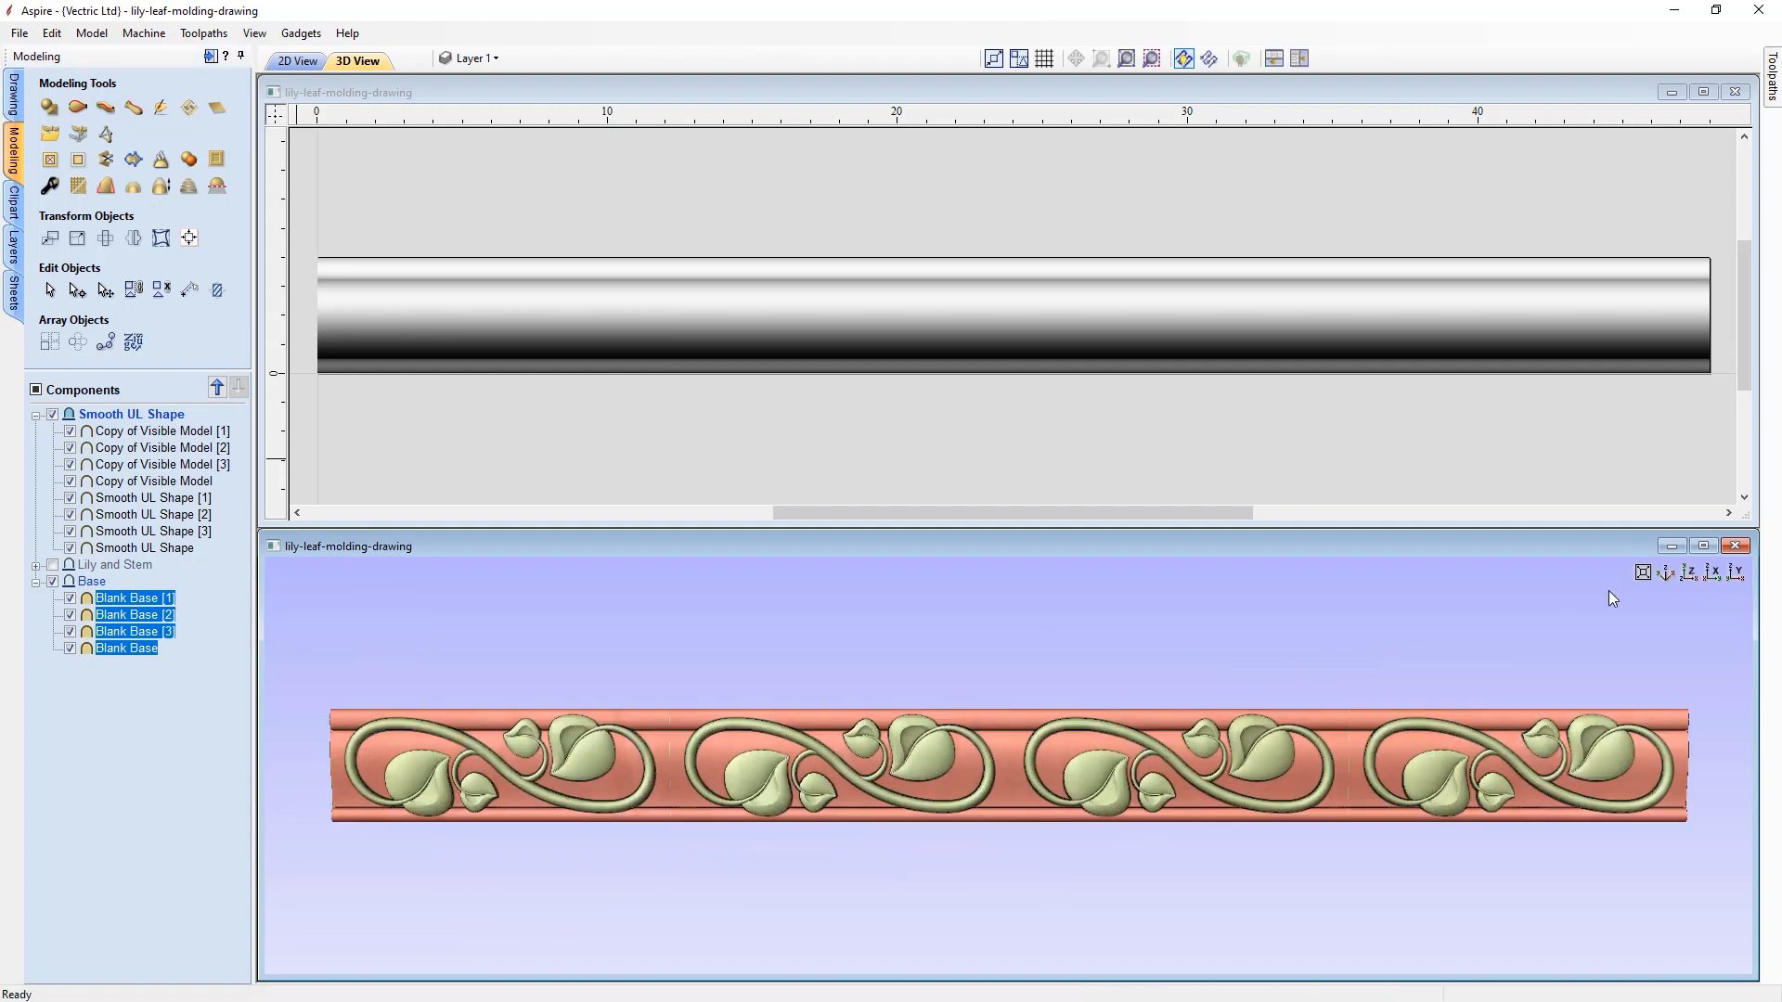
left_click(394, 879)
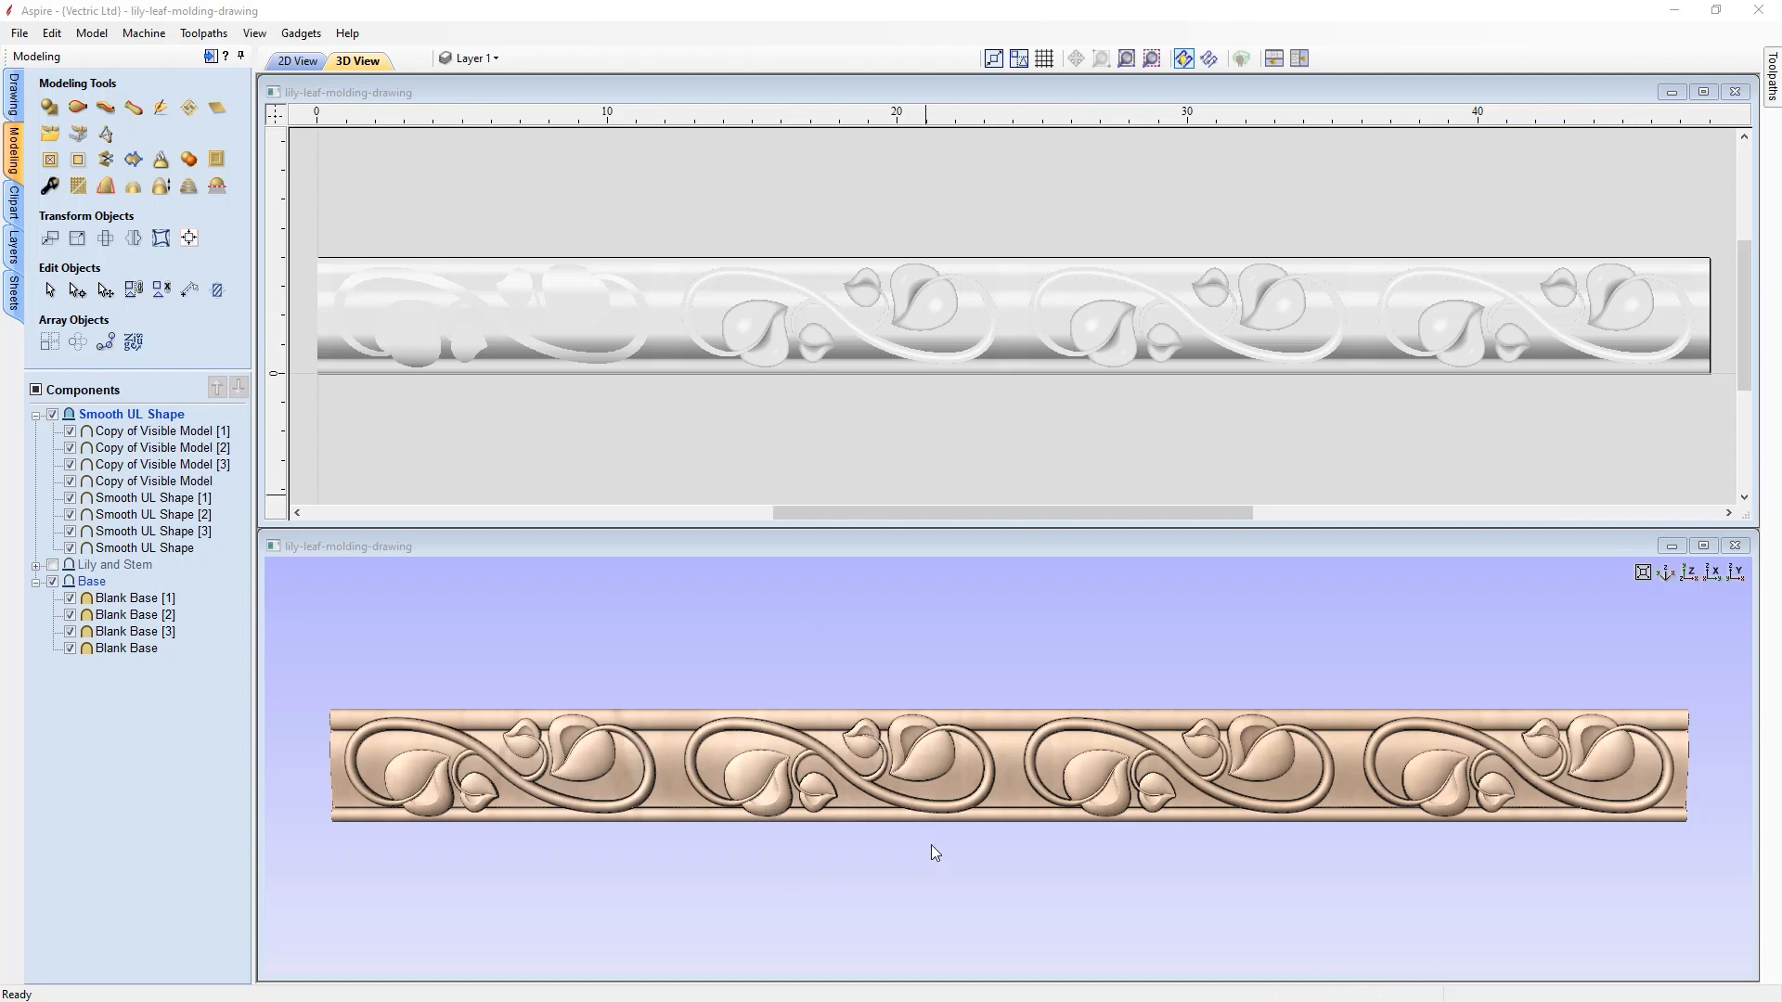
- Undo the merge change and the array copy, and set the original Blank Base's combine mode to Merge
left_click(628, 870)
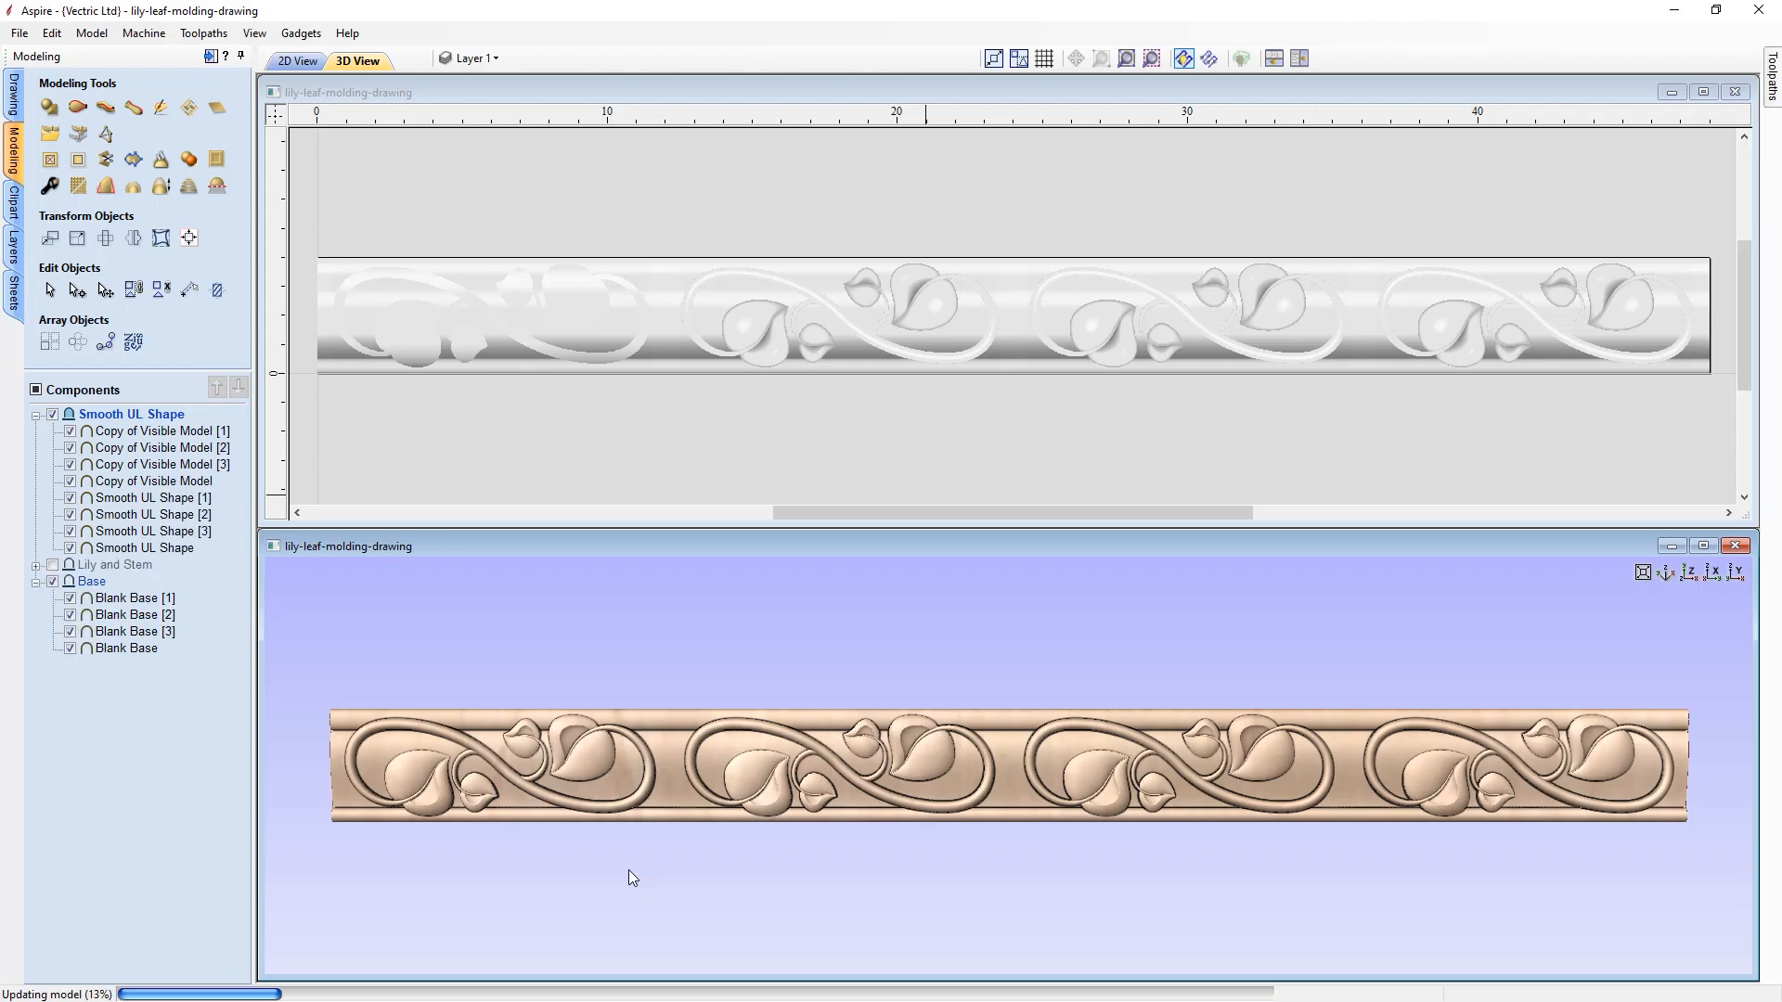
key("ctrl+z")
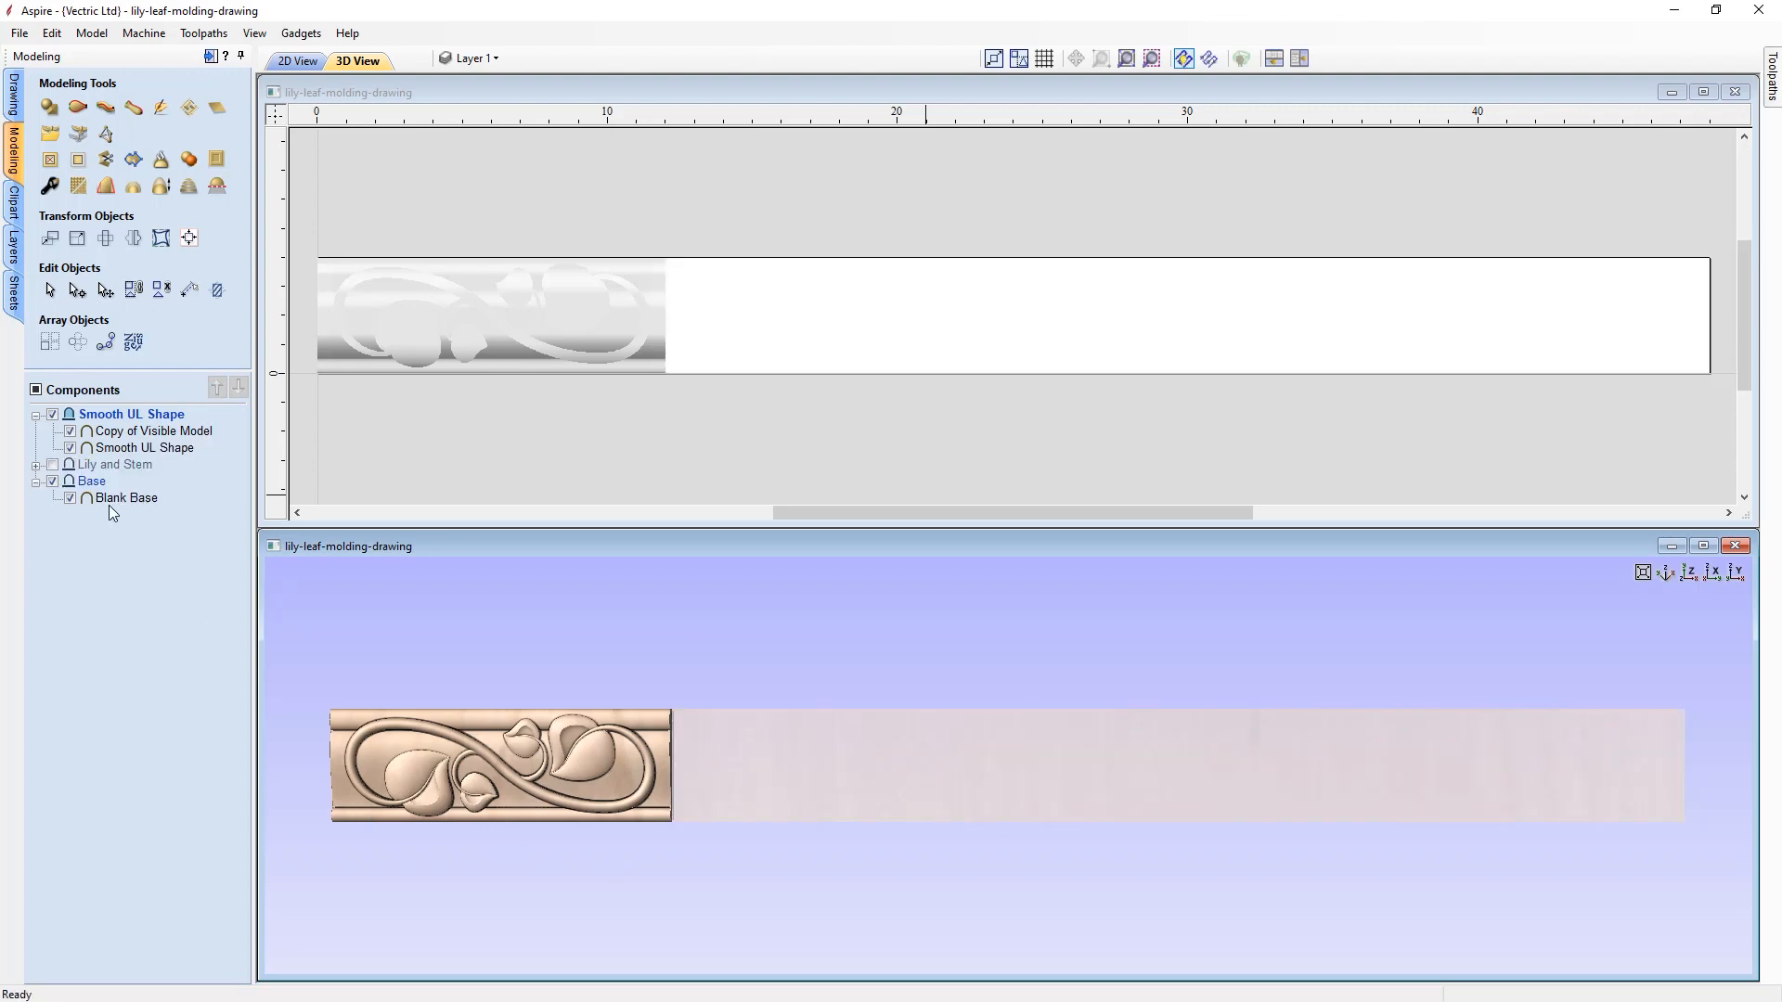
mouse_move(109, 508)
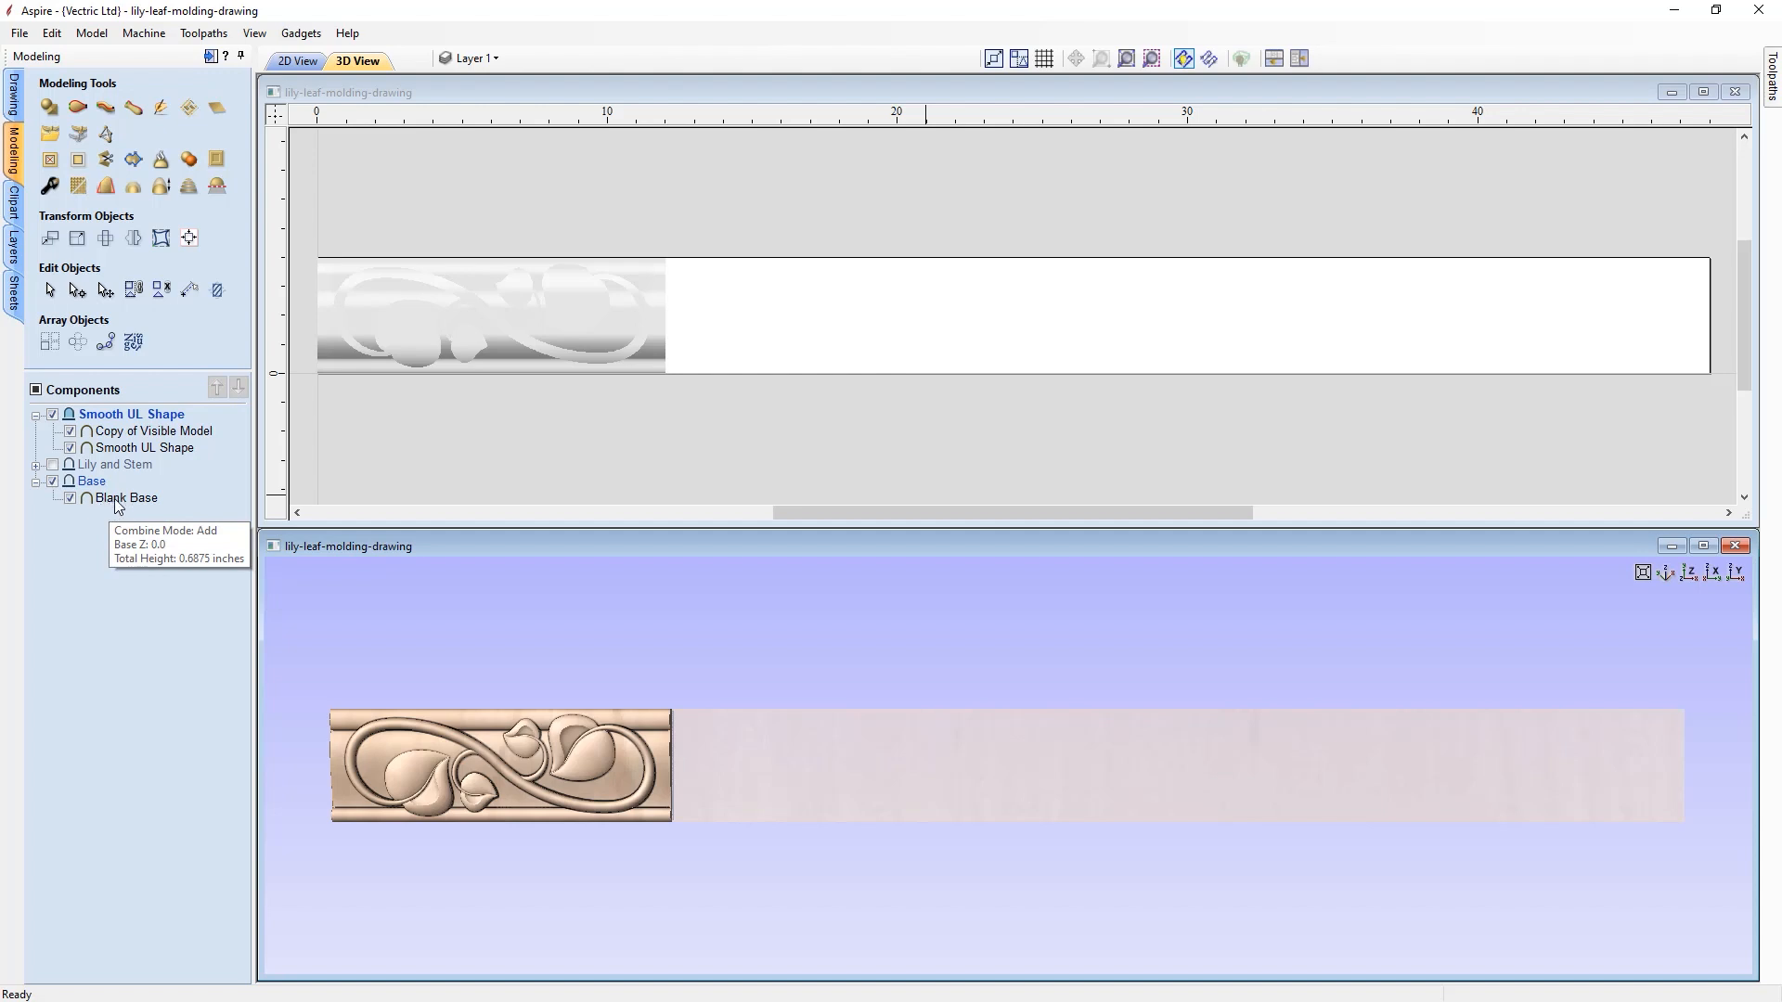
right_click(103, 501)
mouse_move(232, 512)
left_click(356, 559)
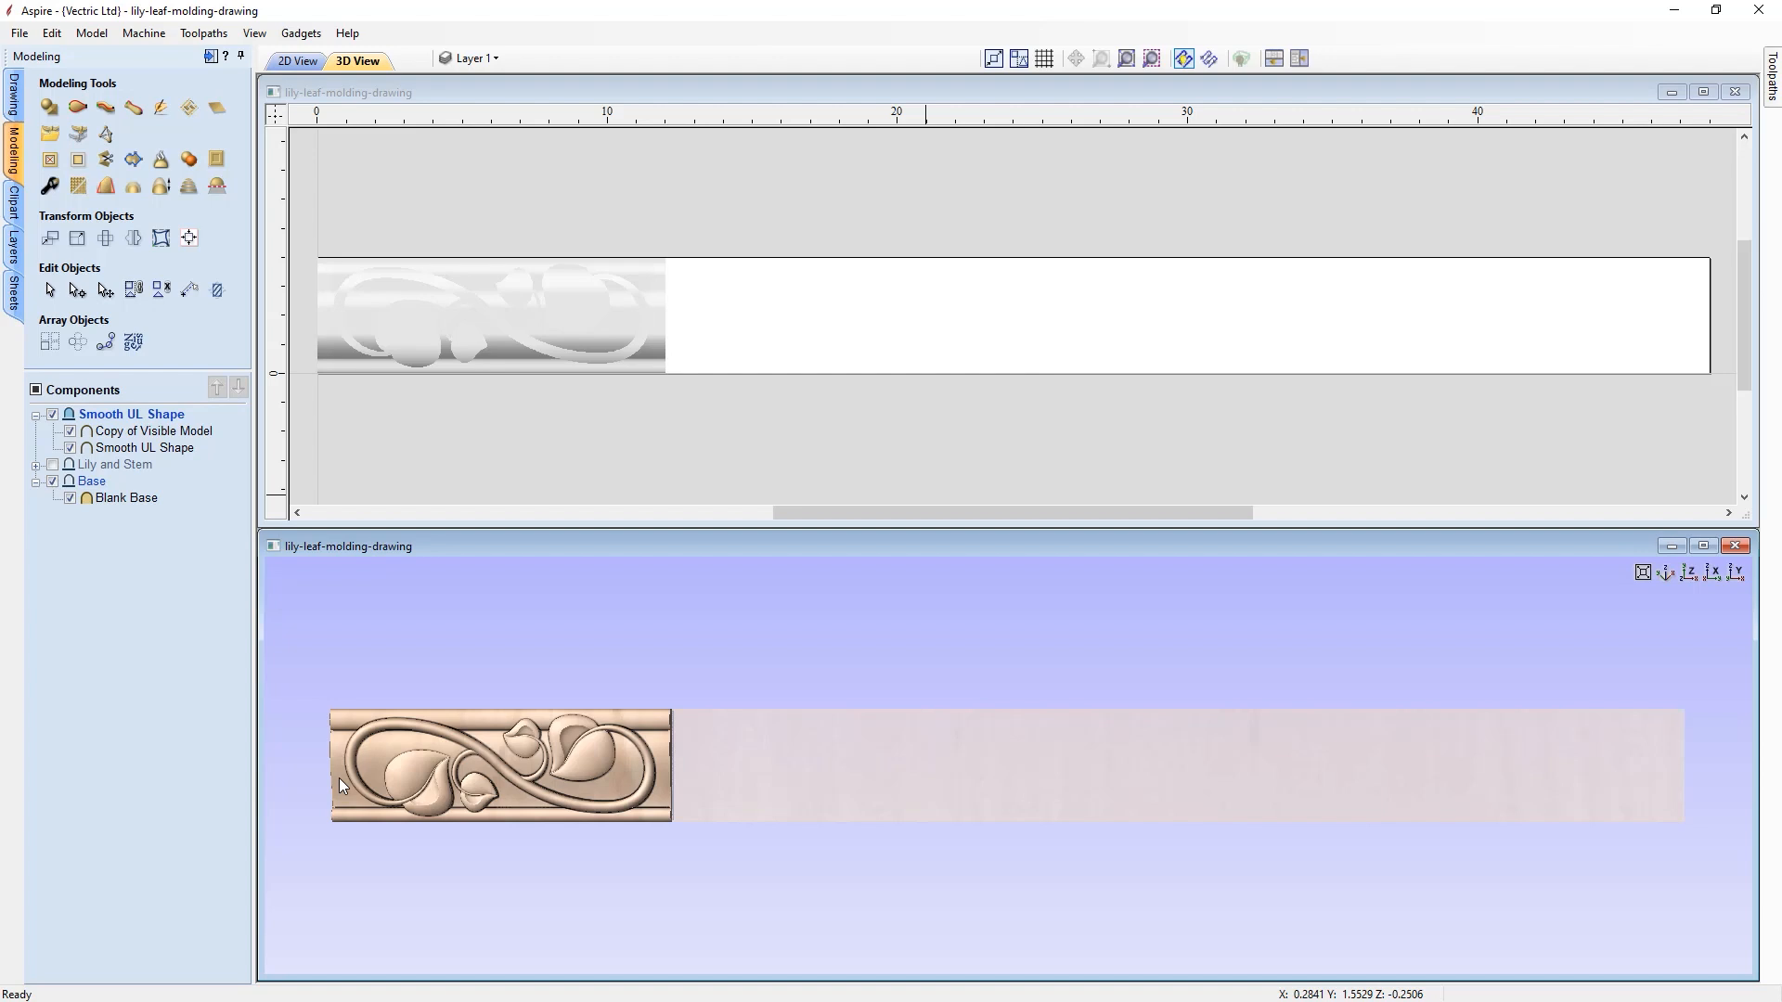
- Hide the Blank Base component and insert a new level above Smooth UL Shape named Alternate Array
left_click(70, 498)
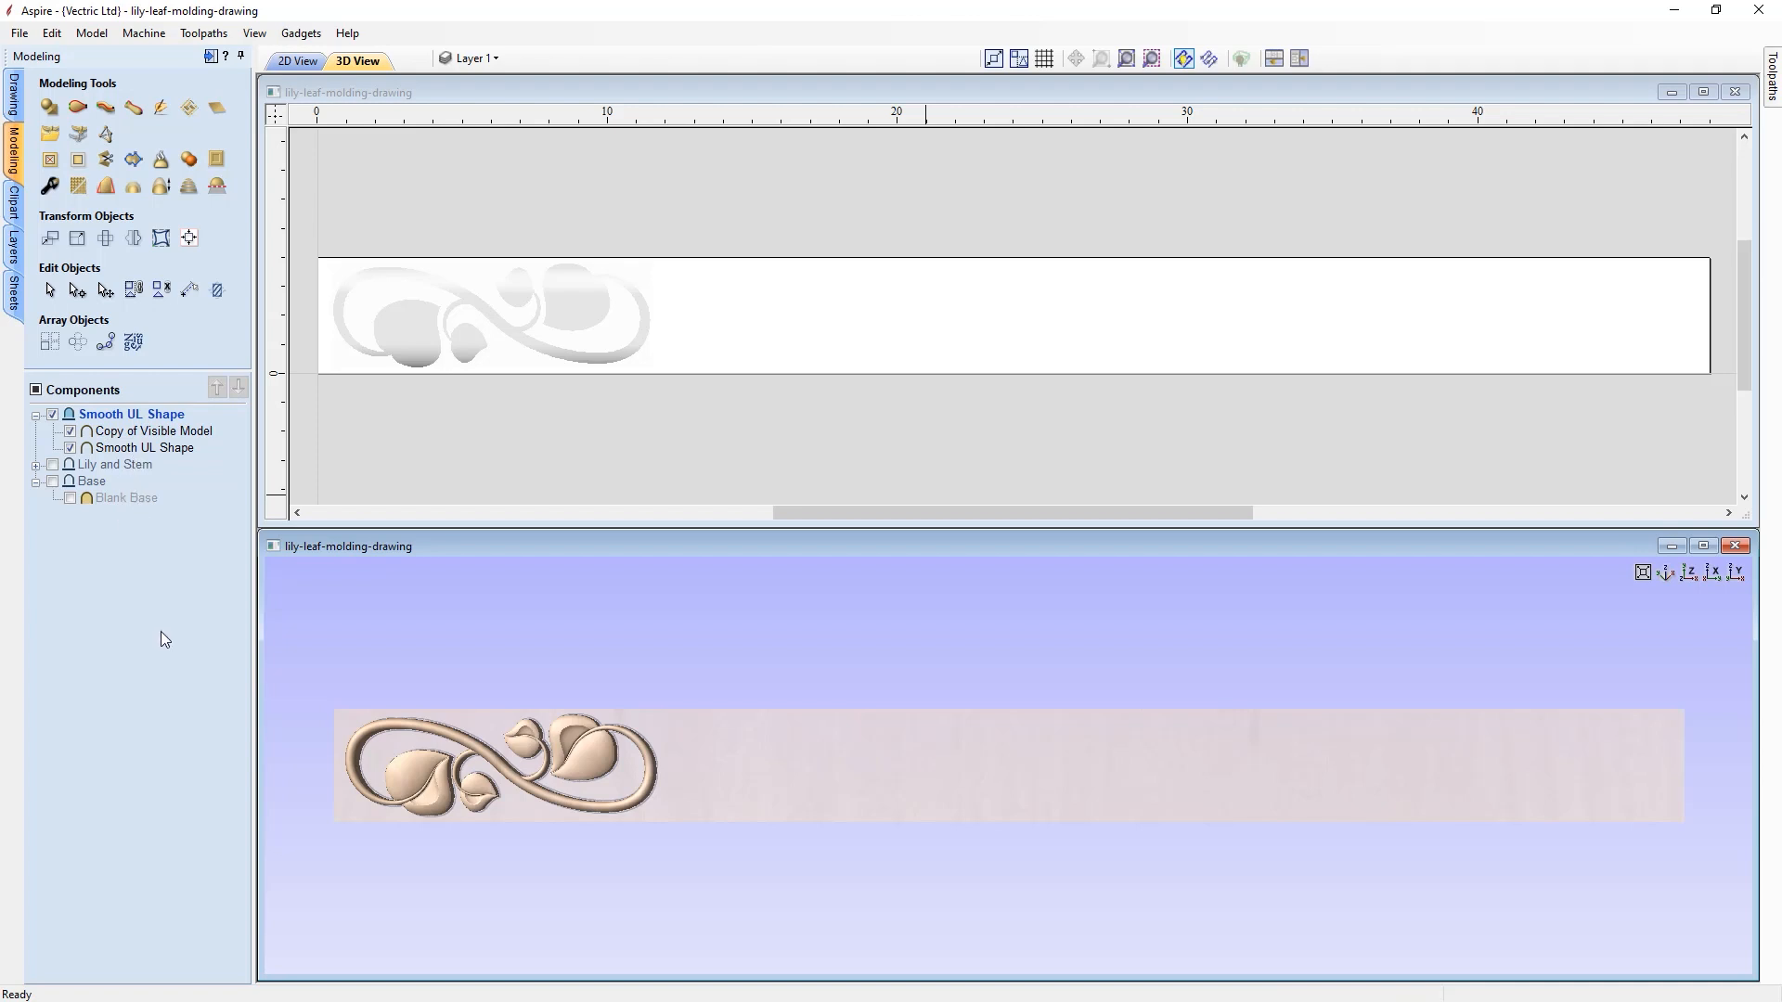
left_click(107, 418)
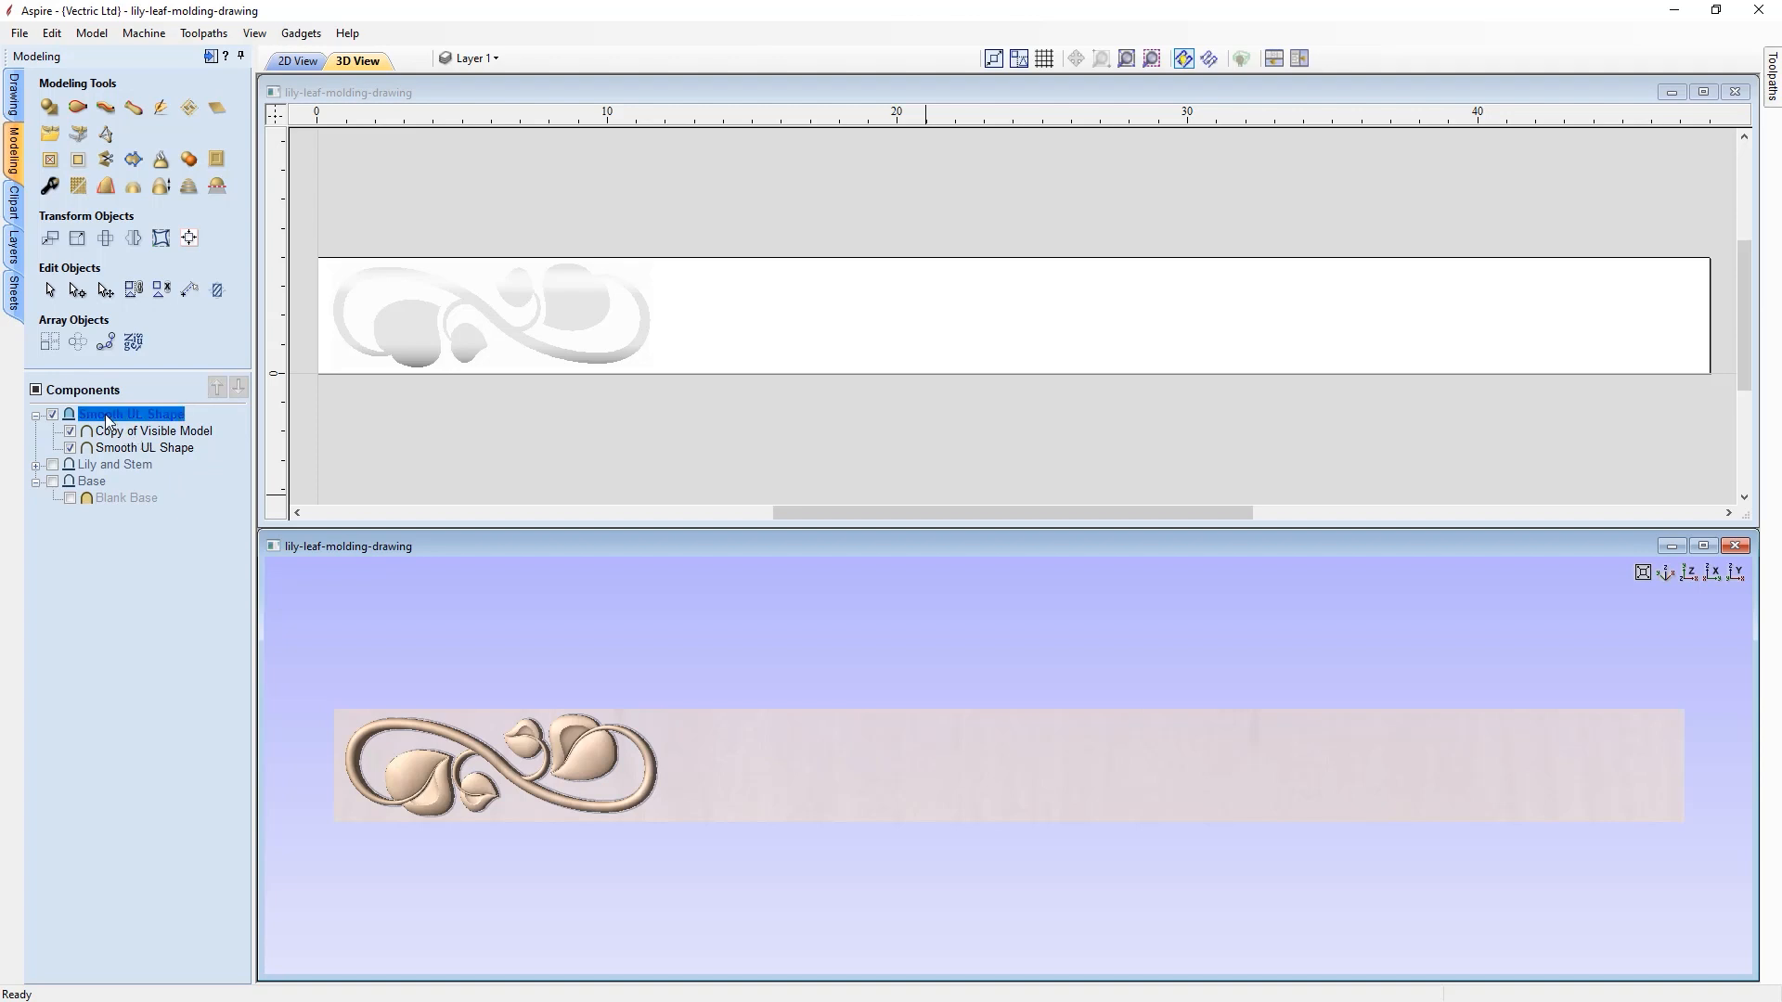
right_click(103, 414)
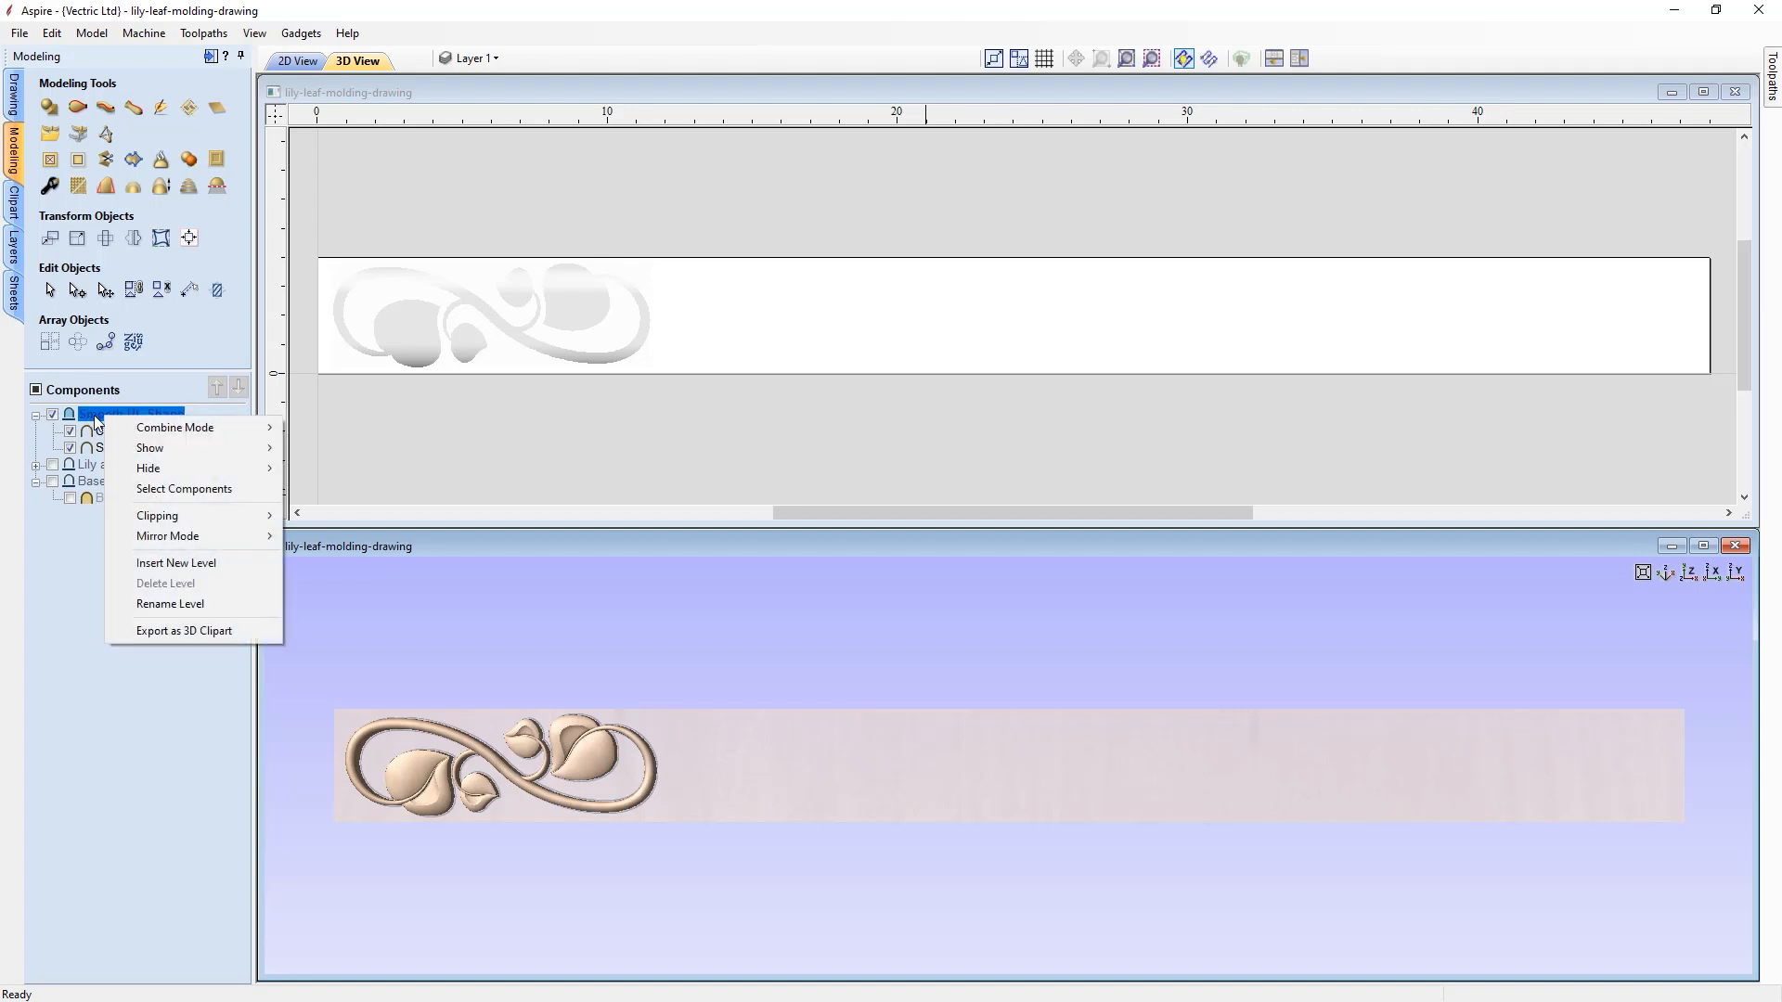
left_click(164, 566)
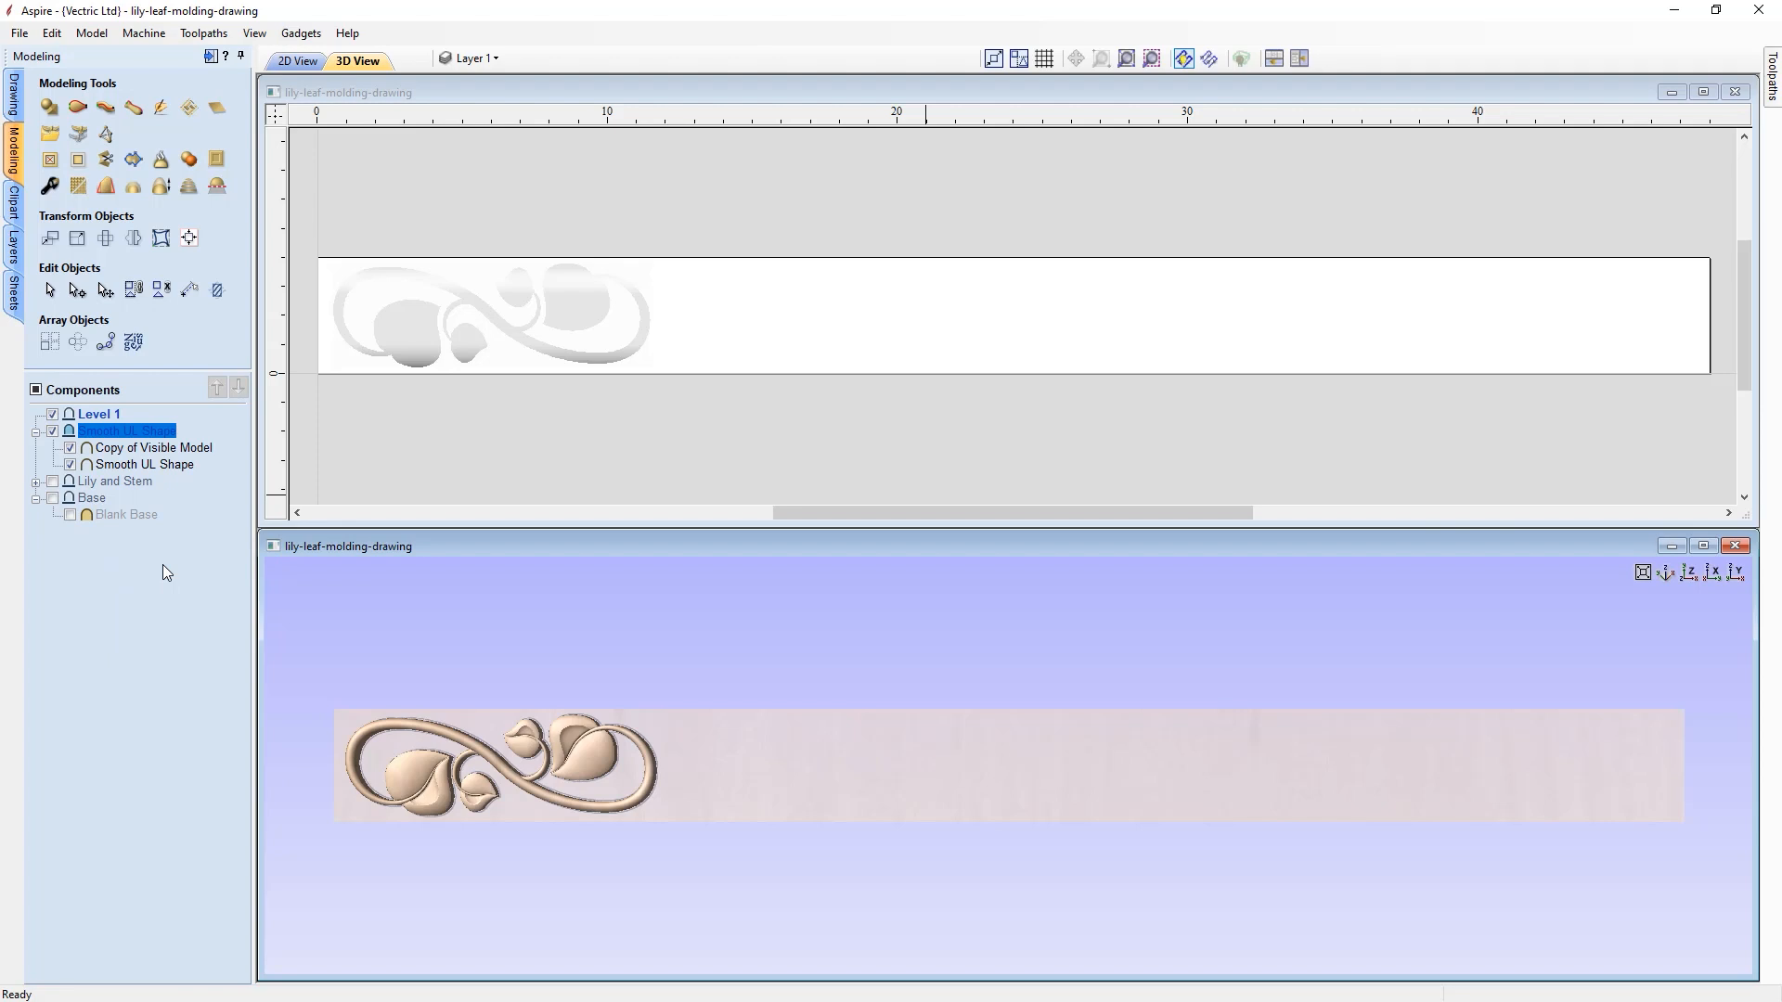
left_click(104, 418)
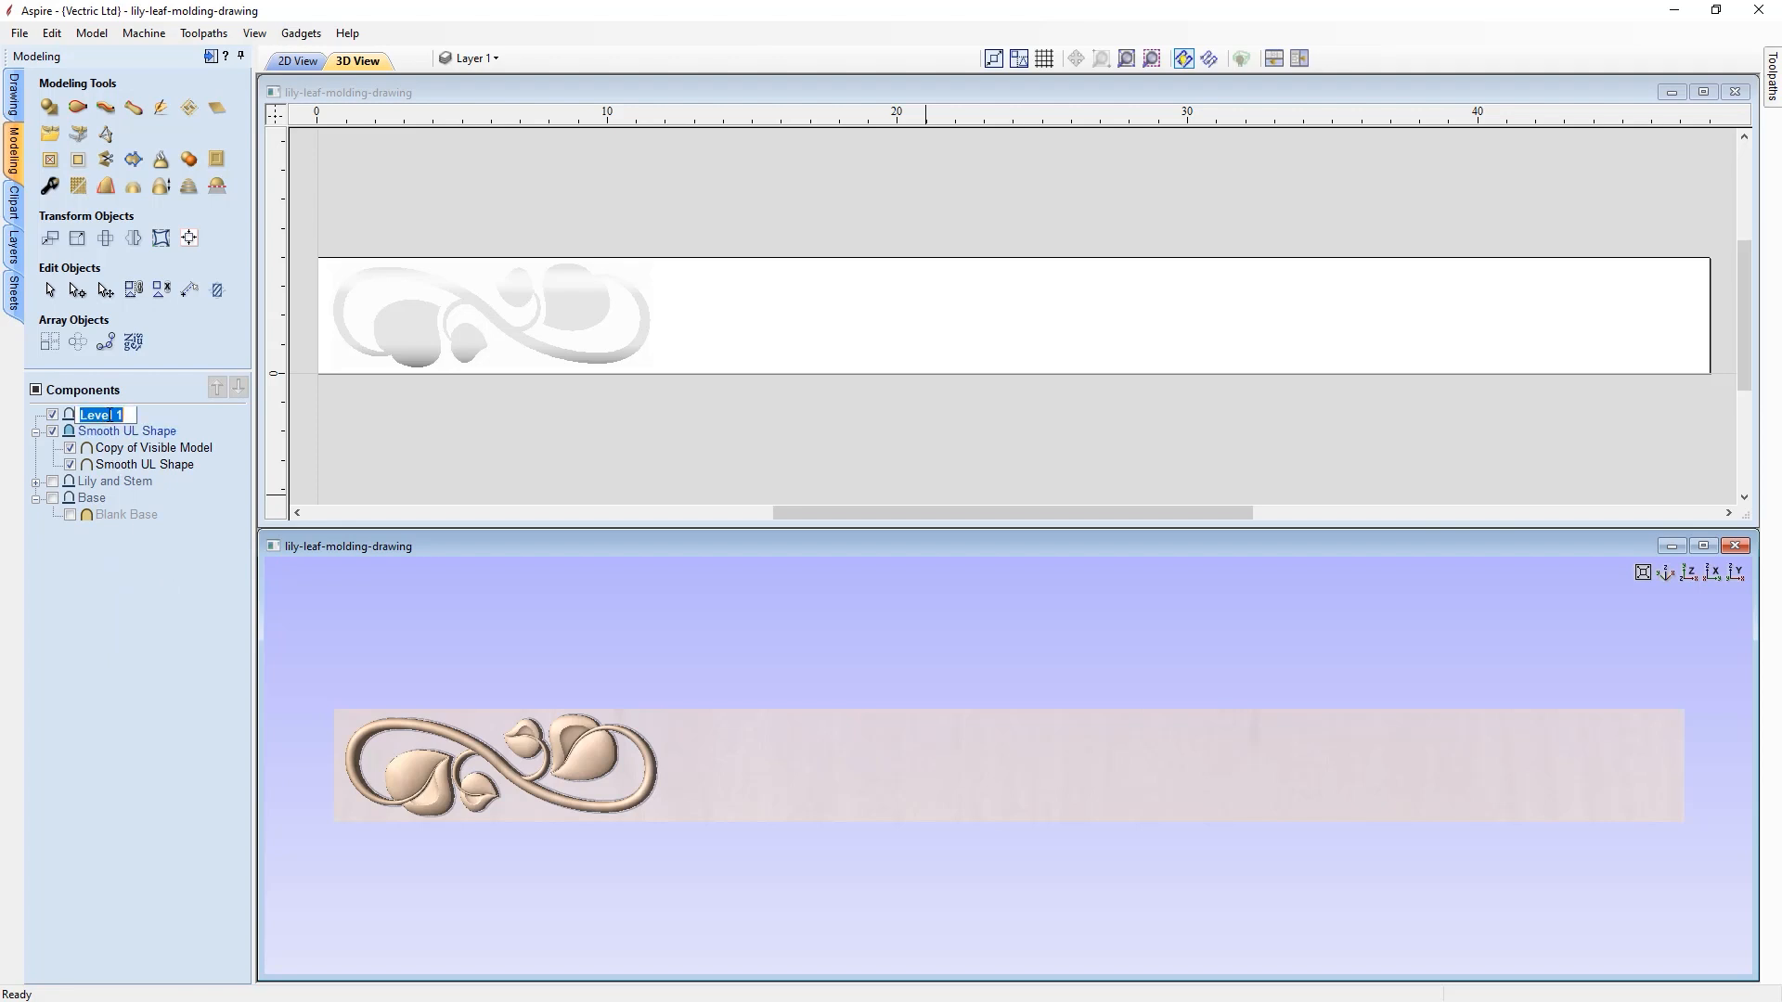
type("Alterna")
type("te ")
type("A")
type("rray")
key("Return")
left_click(197, 584)
- Create a component from the visible model in the Alternate Array level, hide the Smooth UL Shape level and maximise the 3D view
left_click_drag(791, 906, 793, 807)
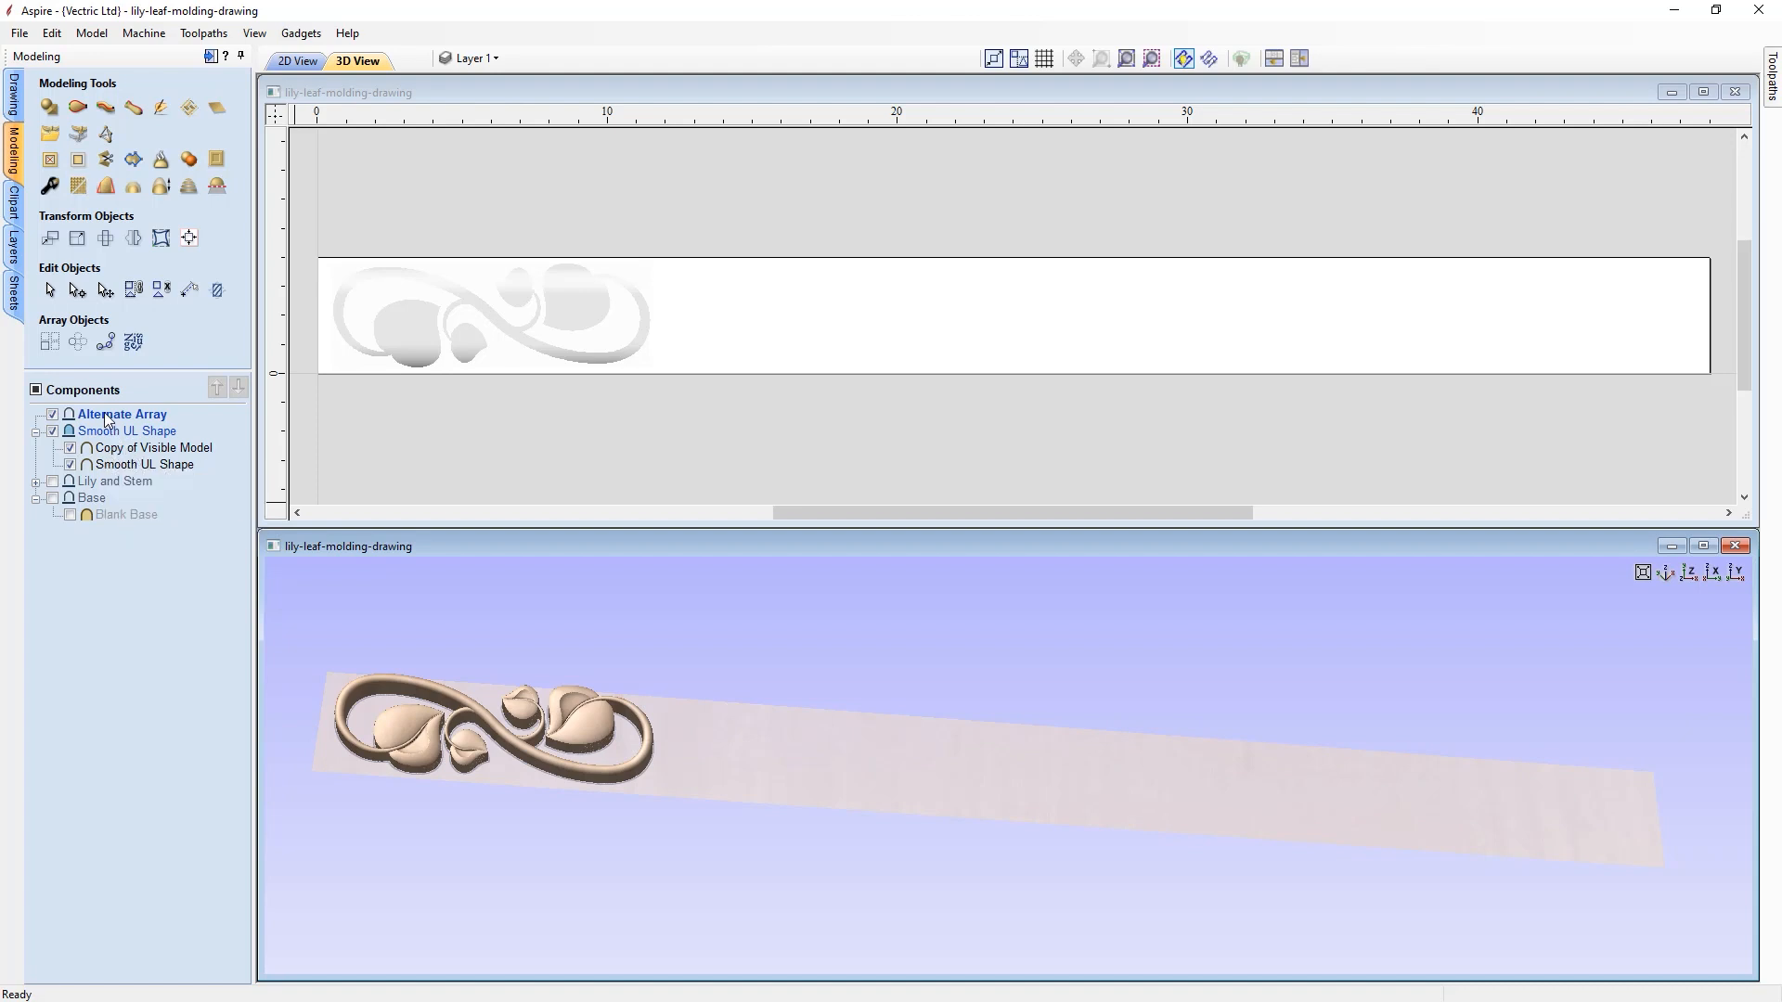
left_click(163, 189)
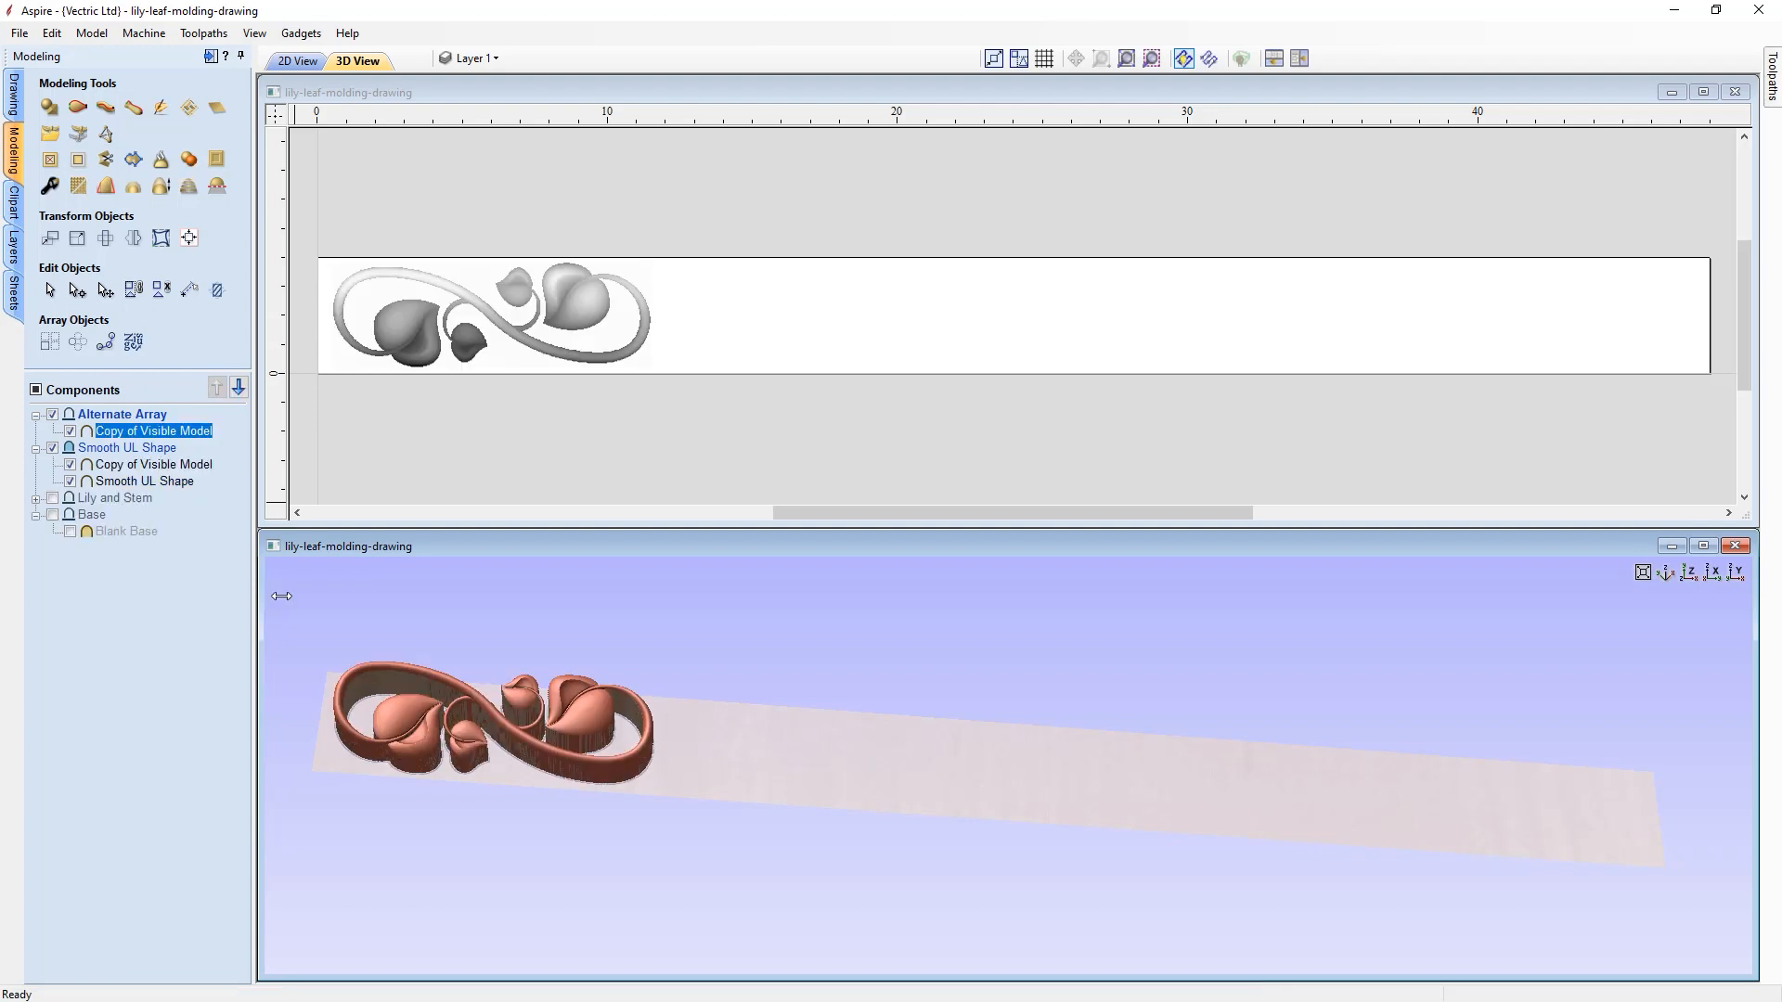
left_click_drag(826, 917, 1007, 882)
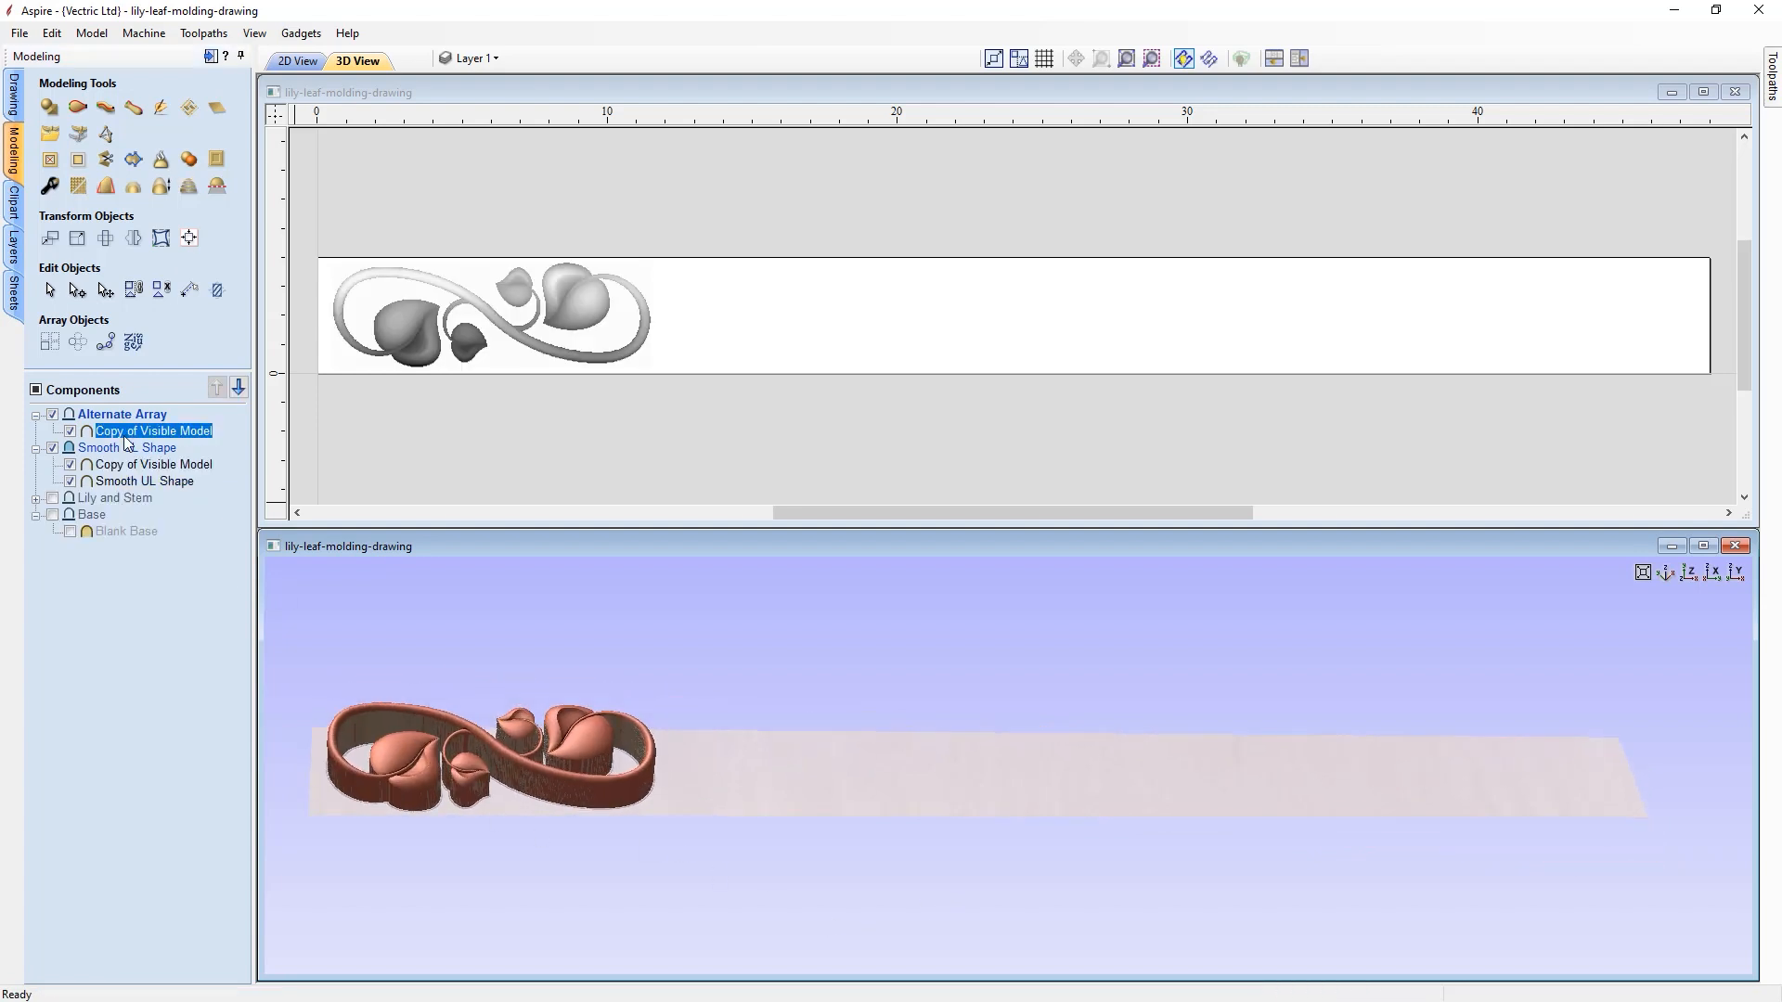
left_click(53, 448)
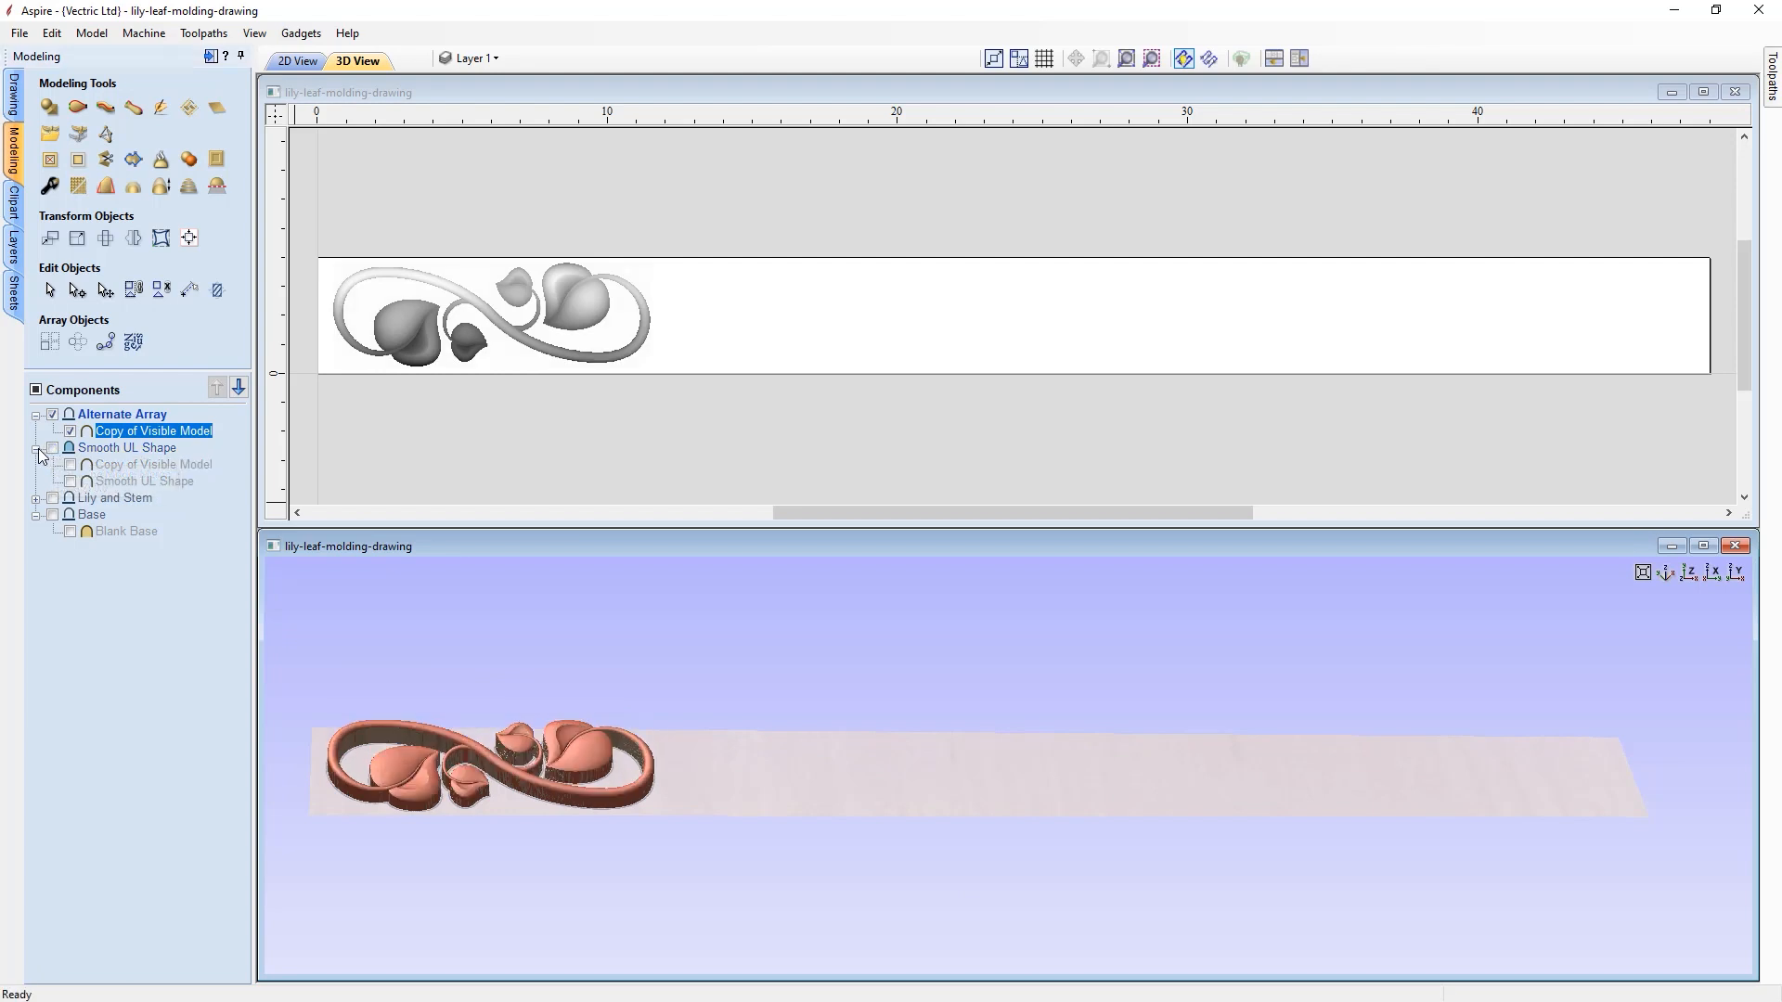
left_click(37, 448)
left_click_drag(943, 717, 926, 805)
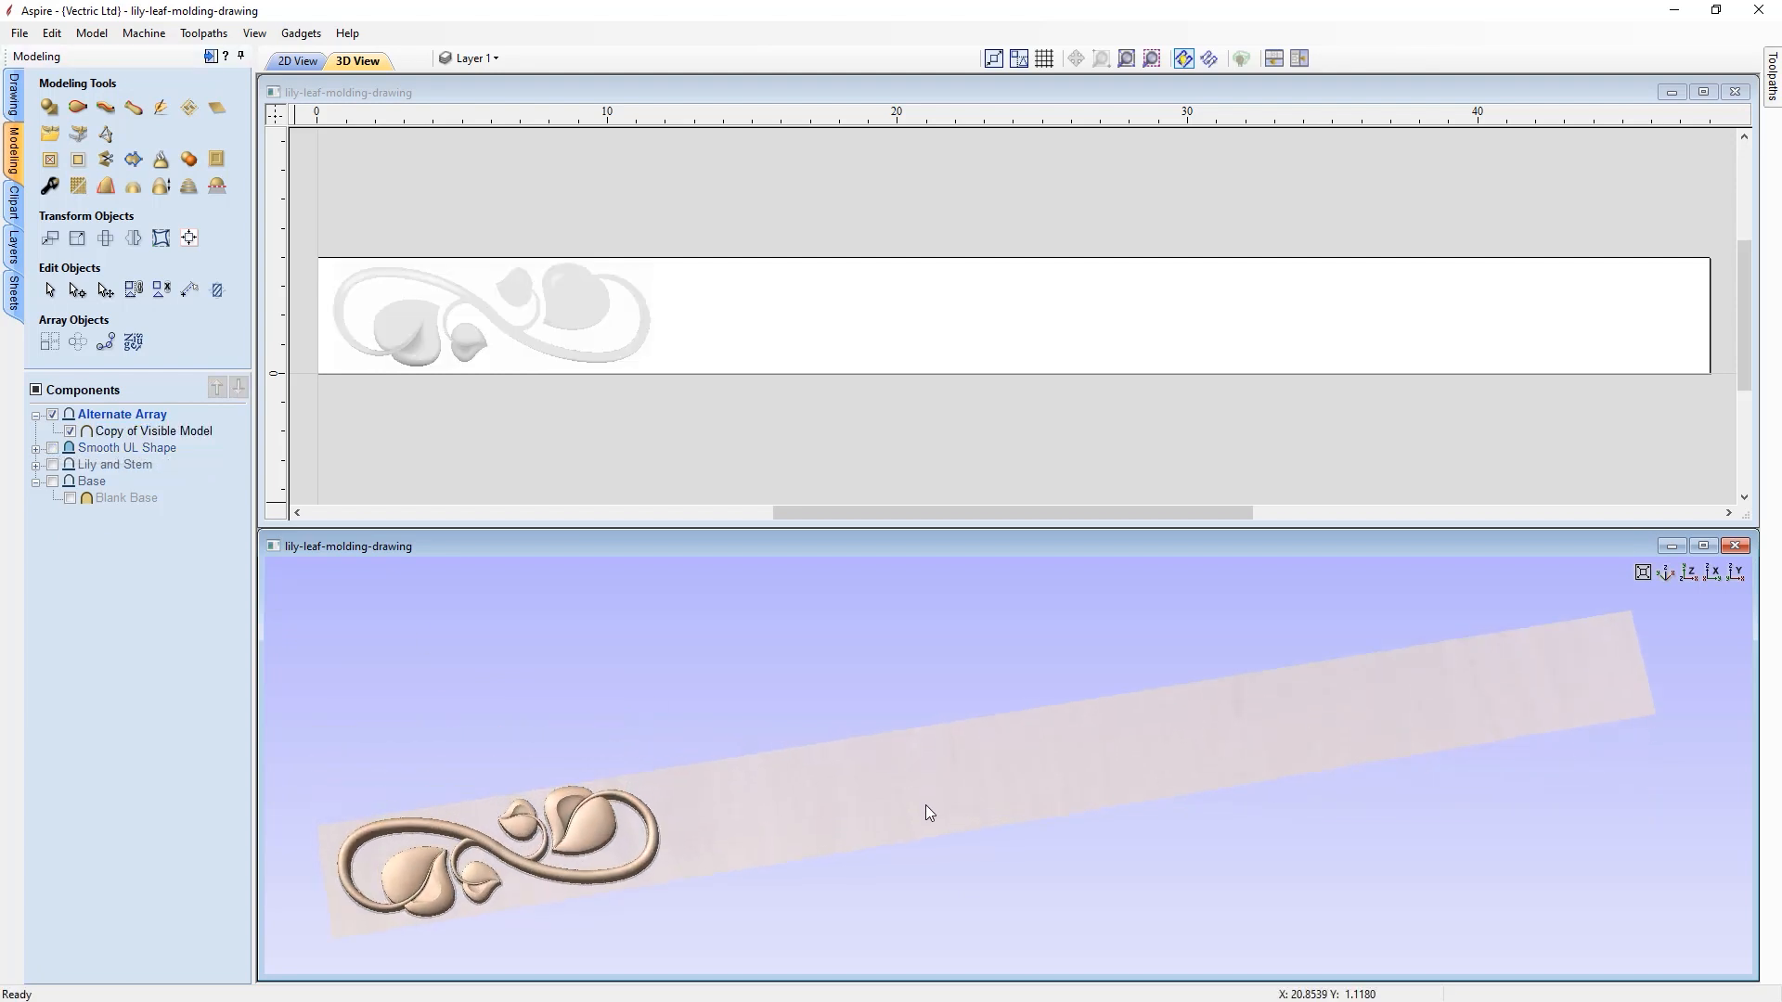
left_click(1704, 545)
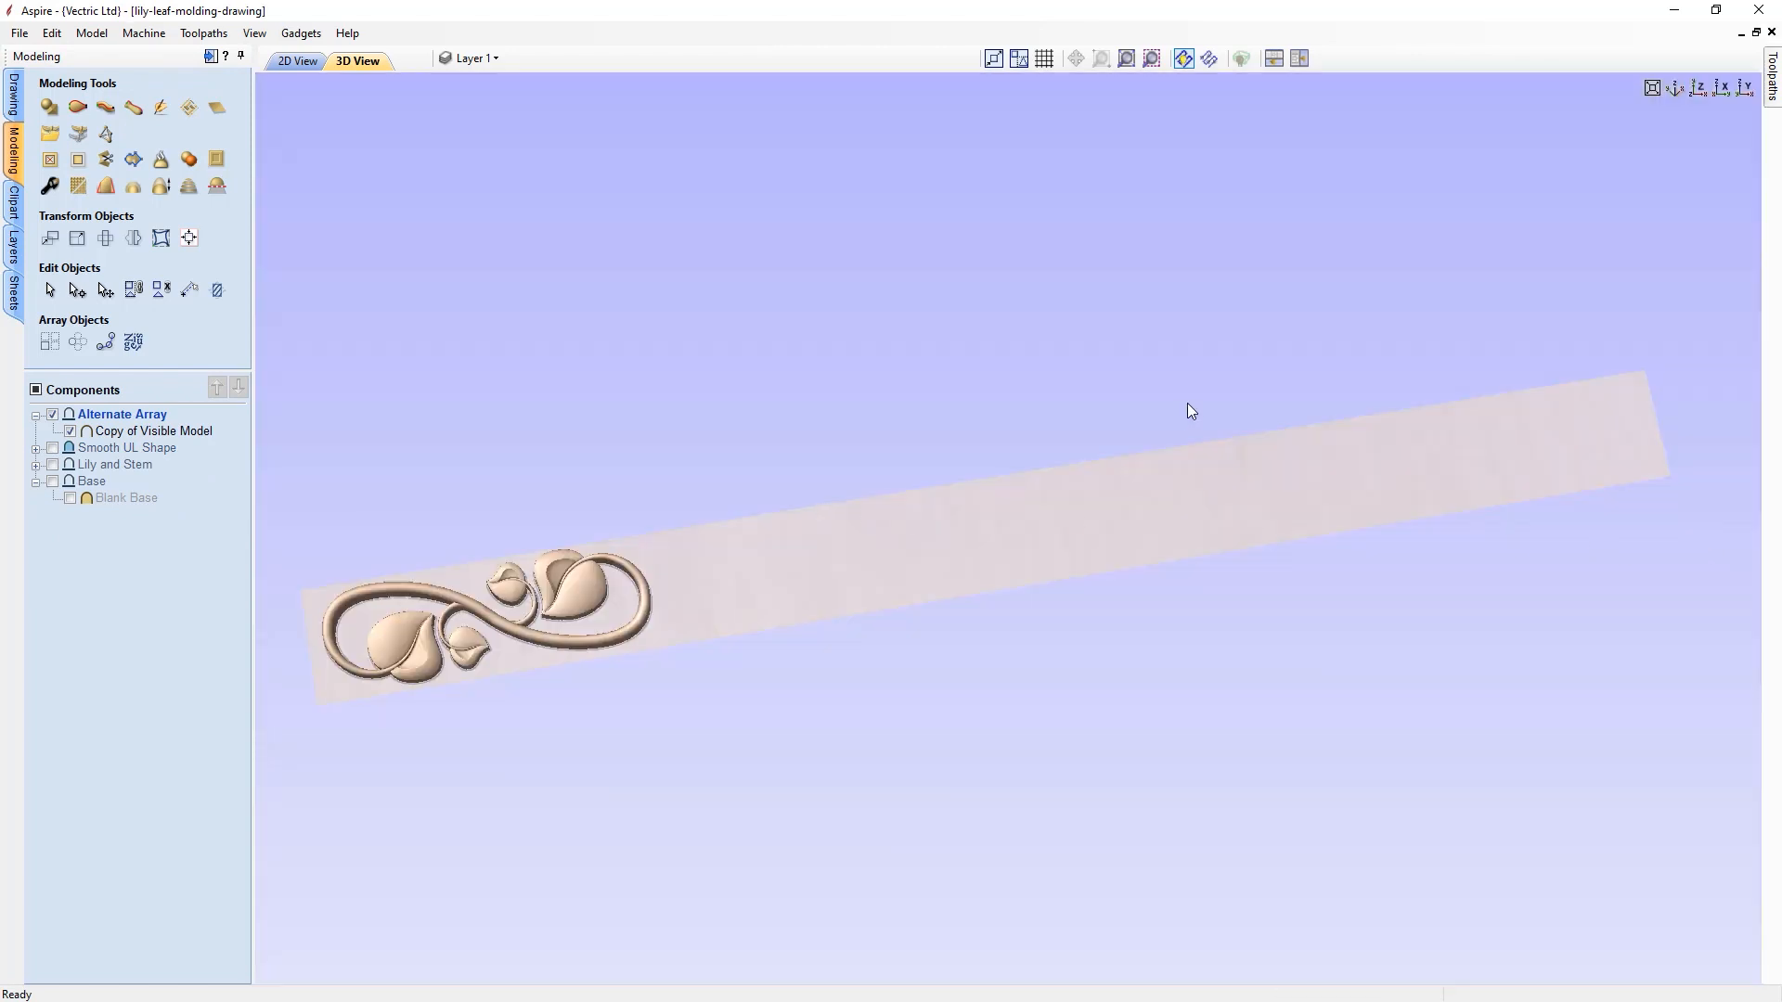
left_click_drag(763, 766, 585, 622)
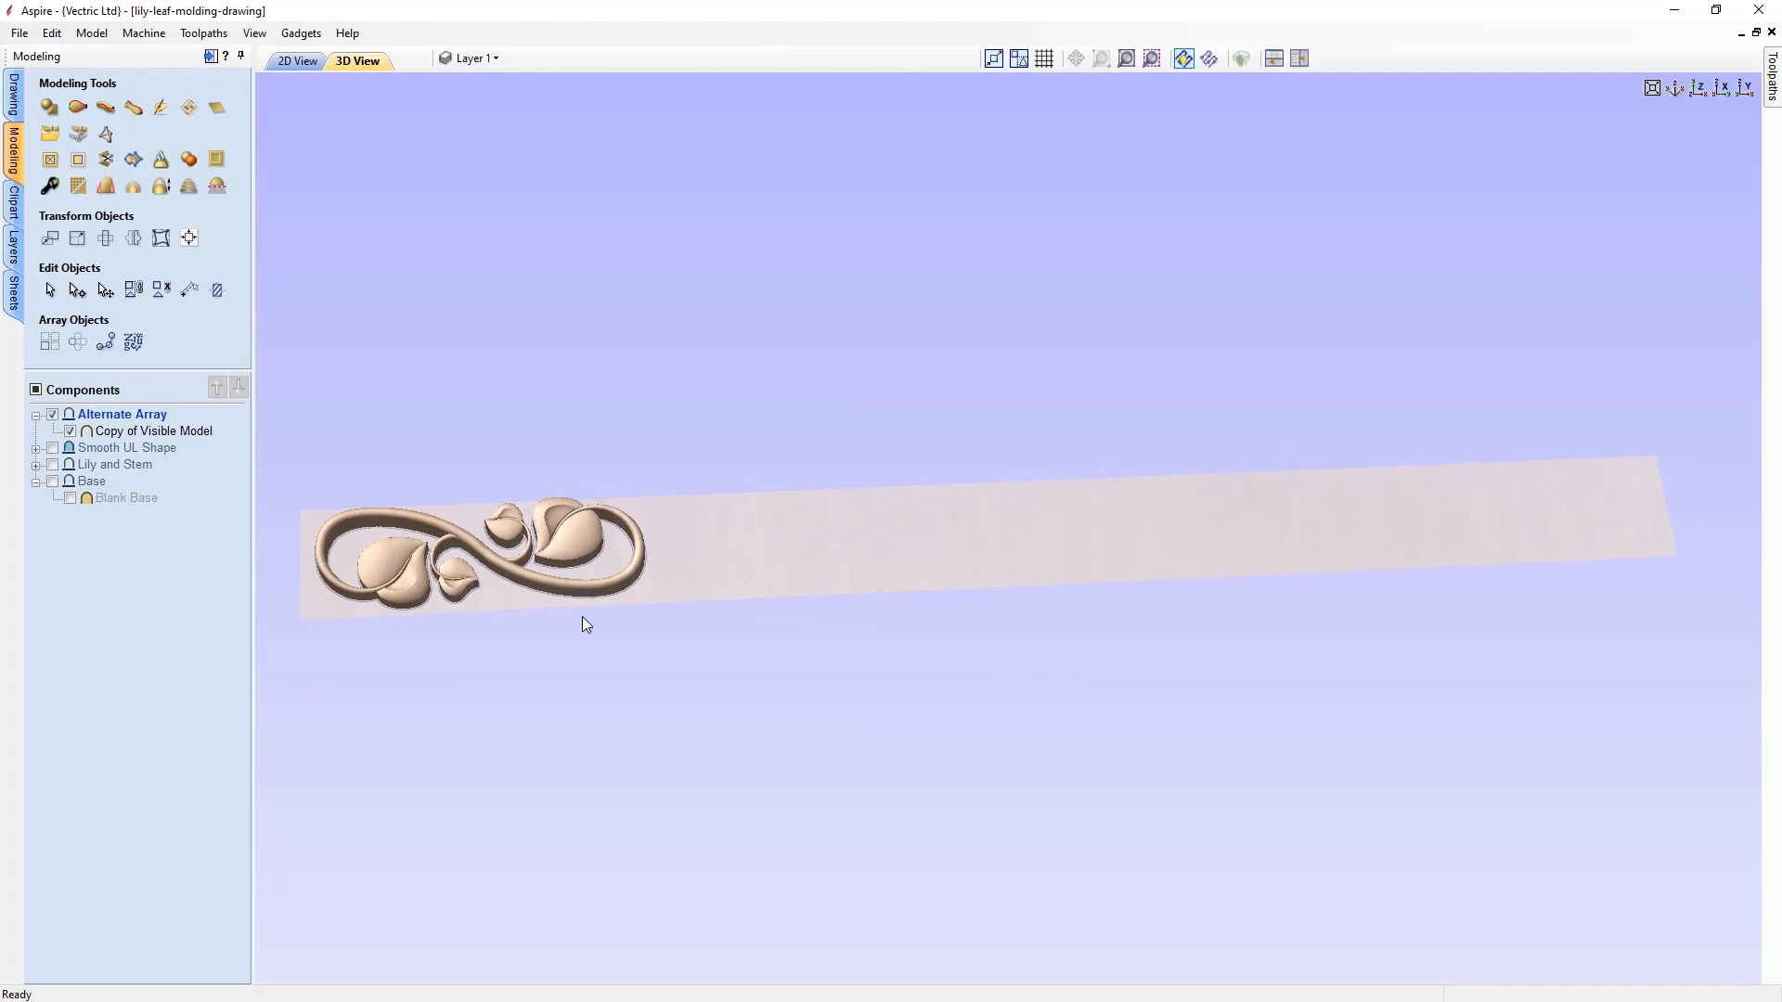
- Show the Base level and set the combine mode of the Alternate Array level to Merge
left_click(52, 482)
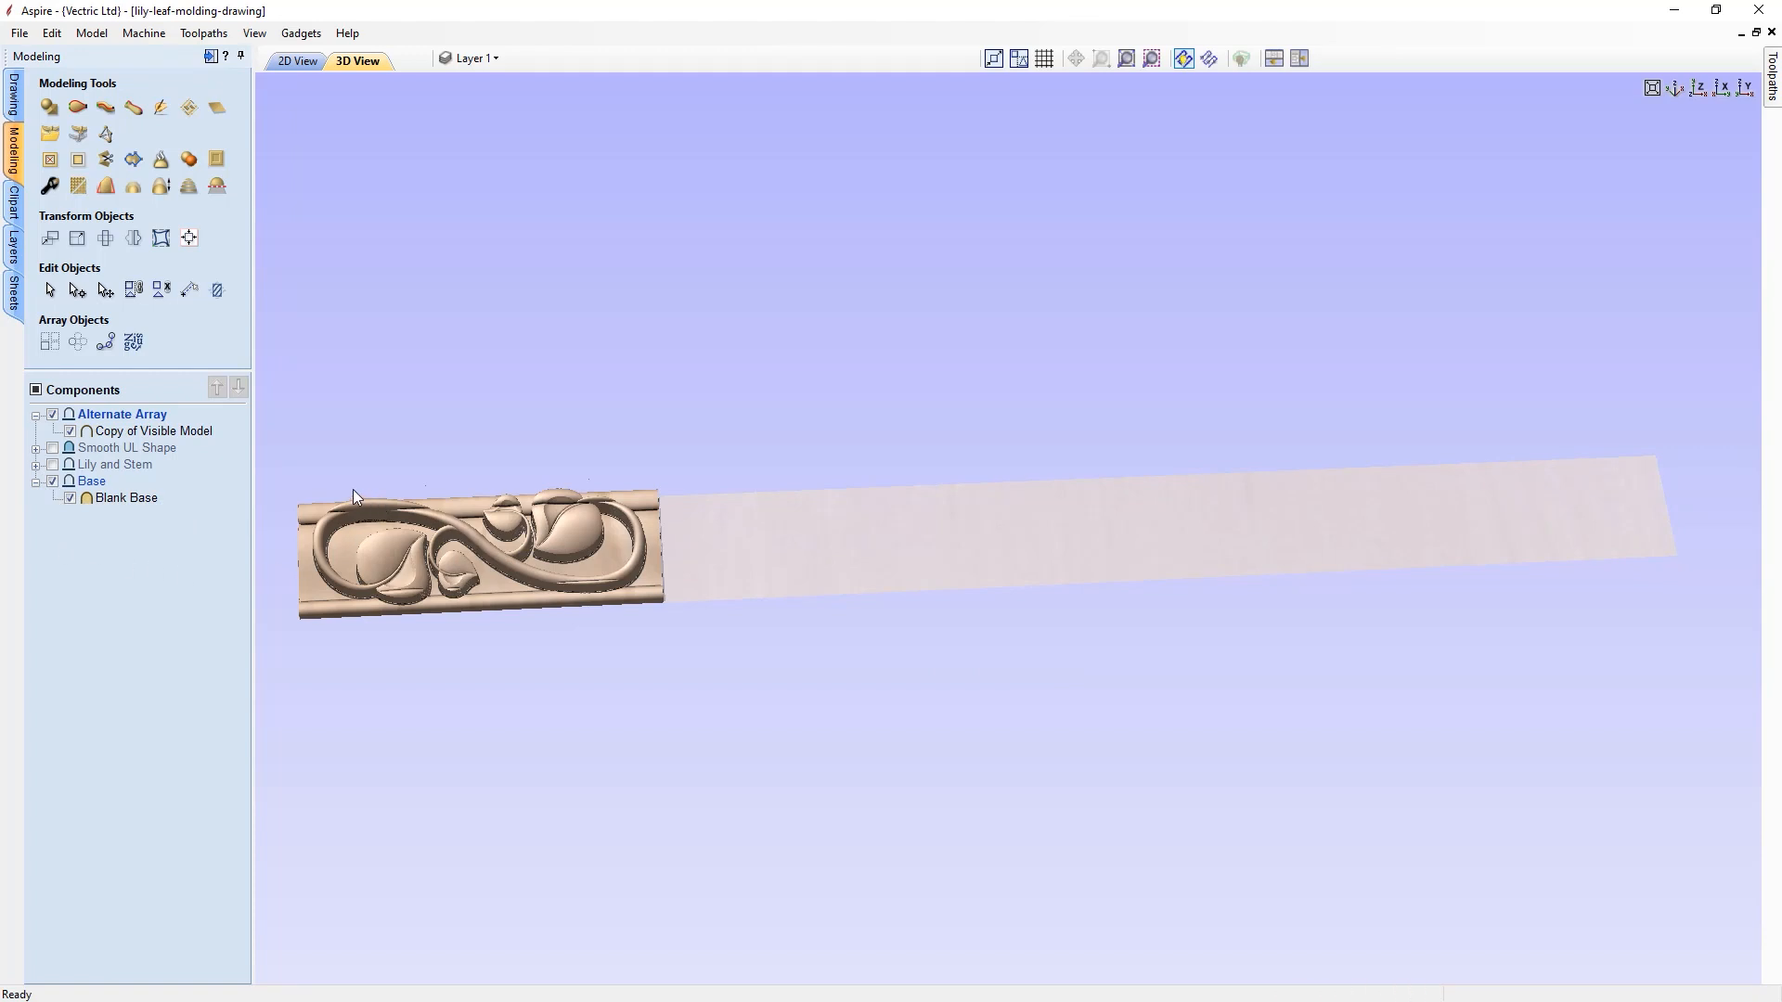
right_click(96, 414)
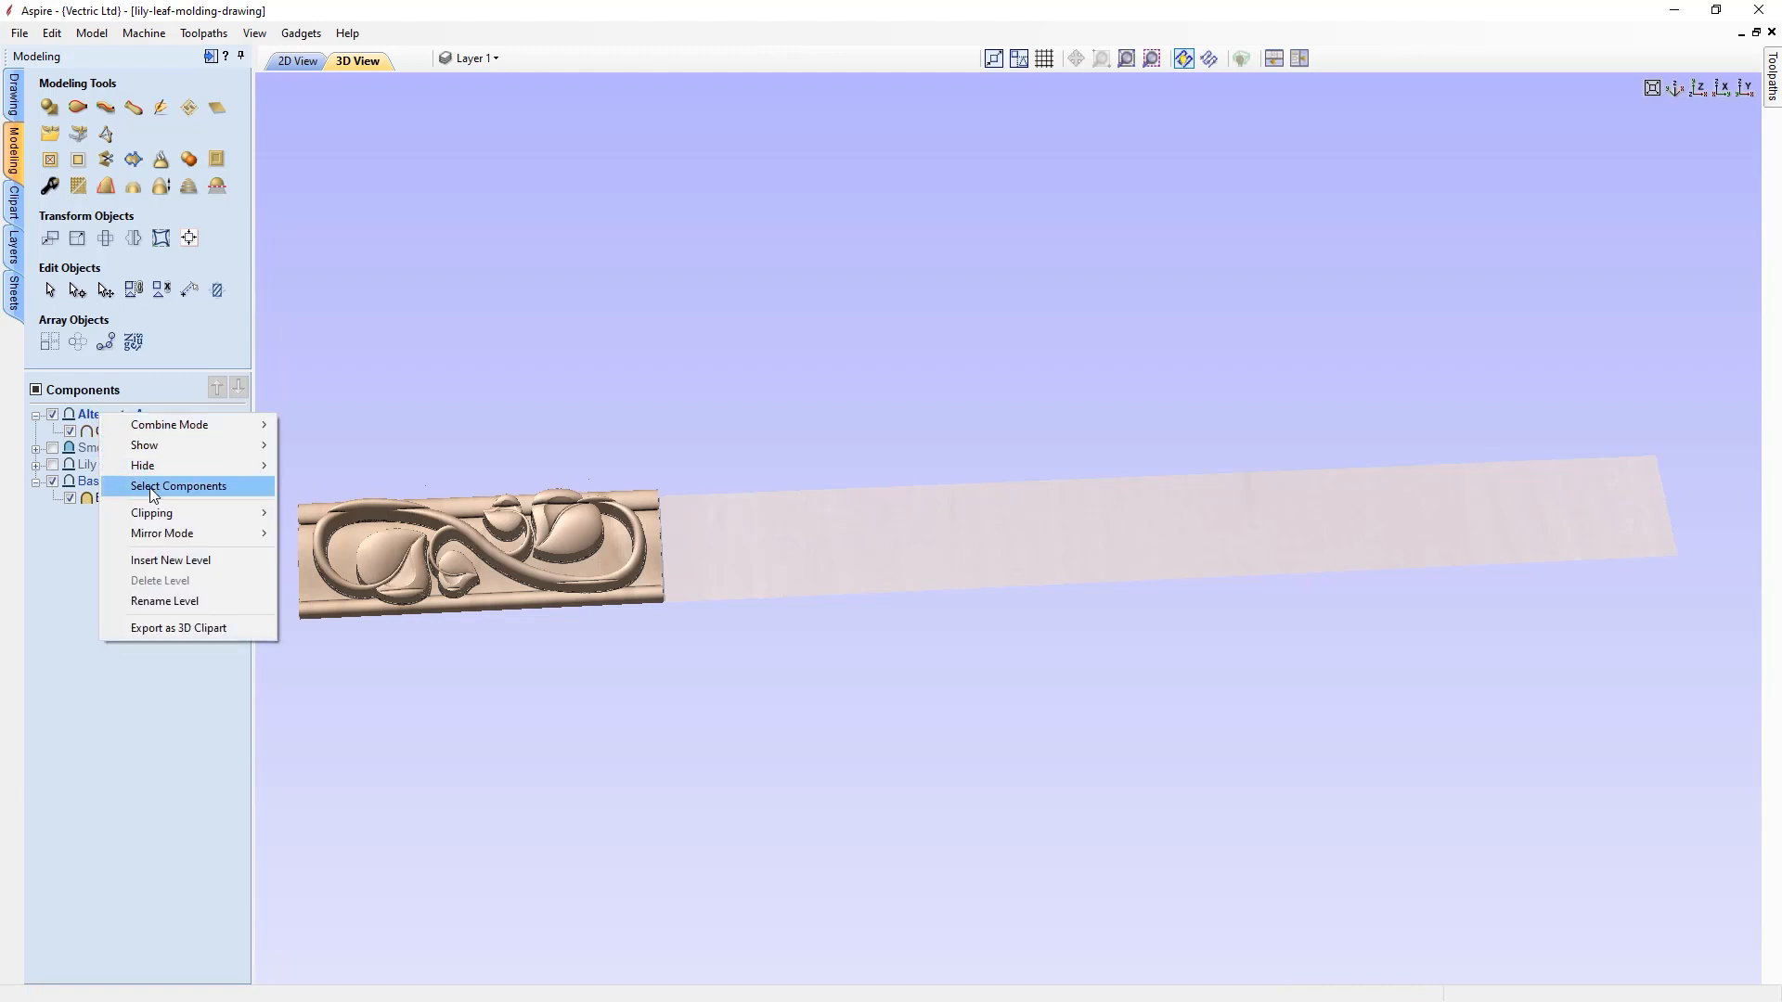
mouse_move(176, 427)
left_click(316, 464)
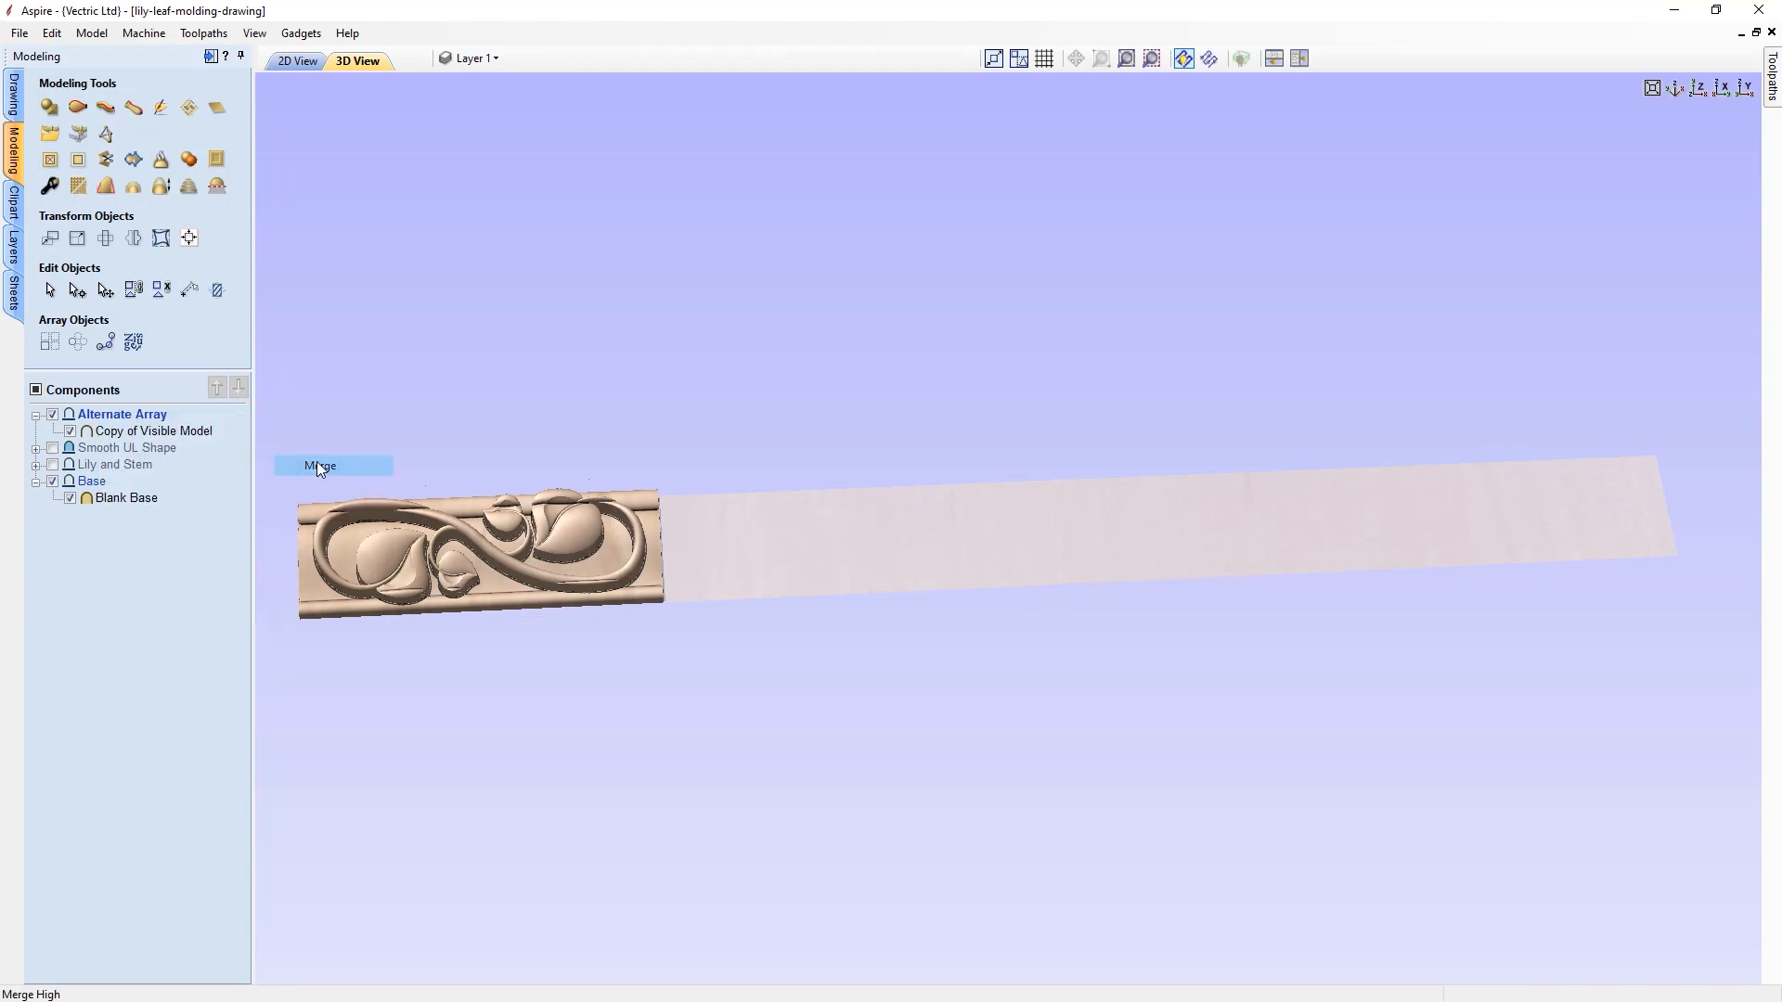
left_click_drag(716, 747, 790, 731)
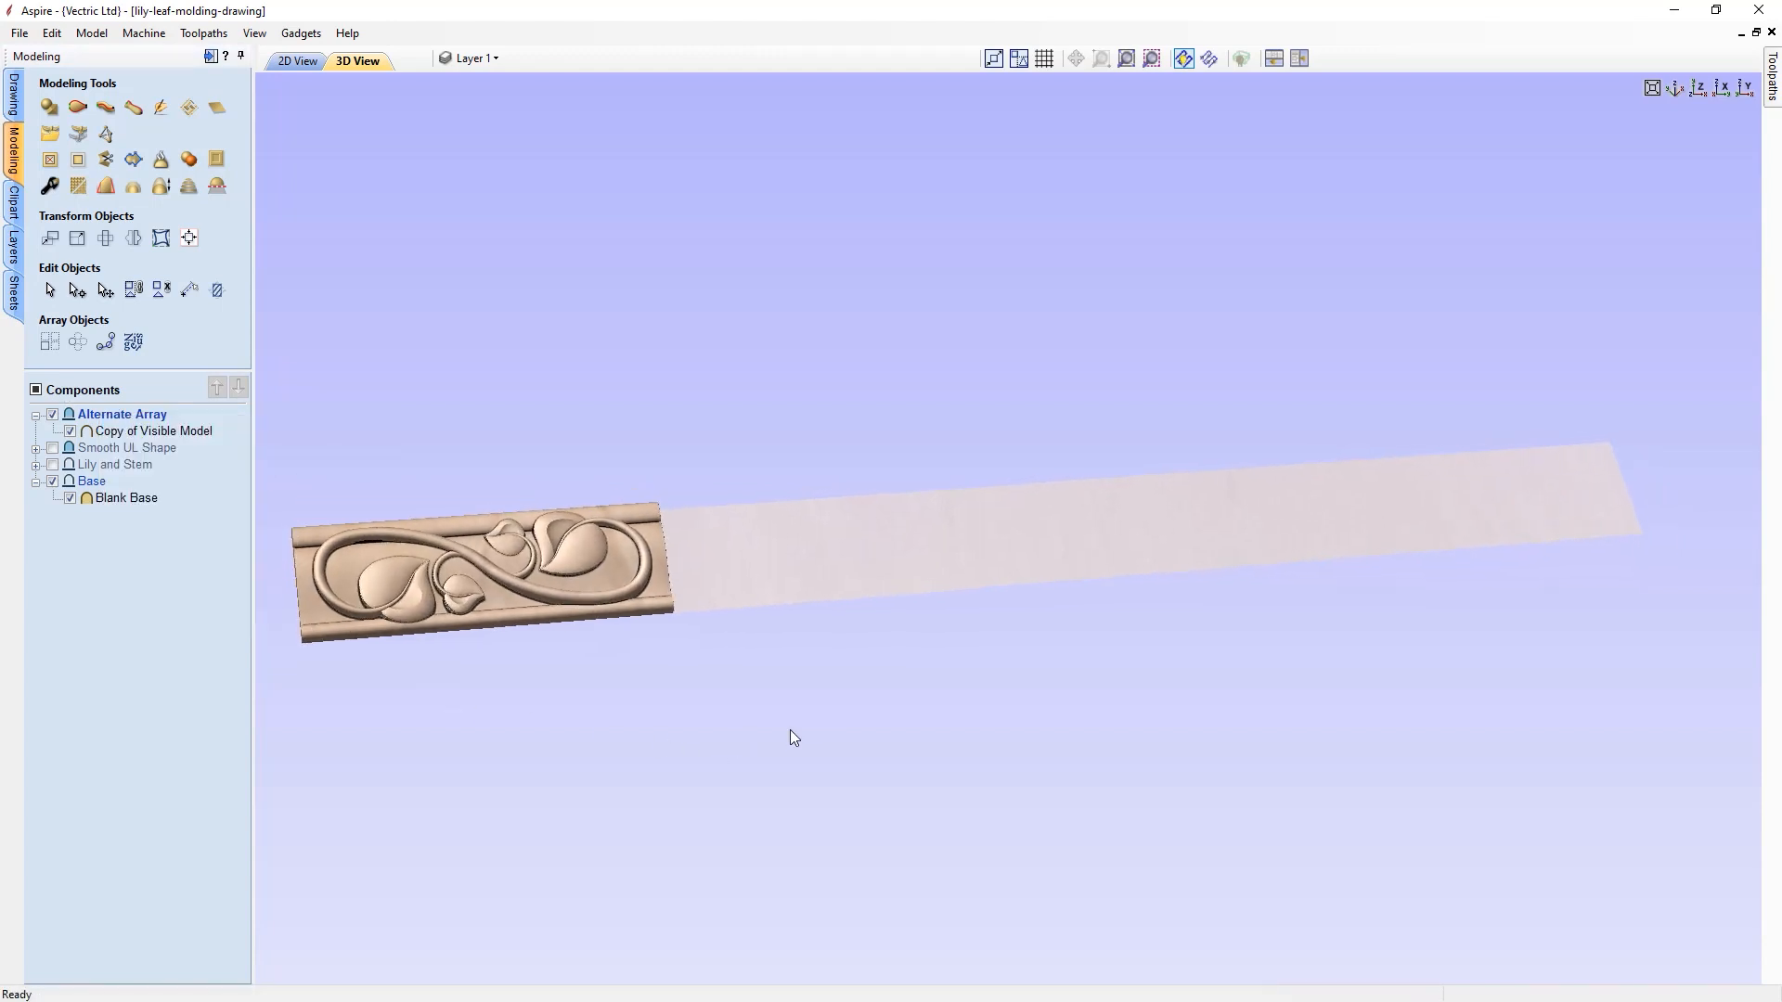
- Array copy the Blank Base in 1 row and 4 columns with offsets X 12 and Y 0
left_click(111, 498)
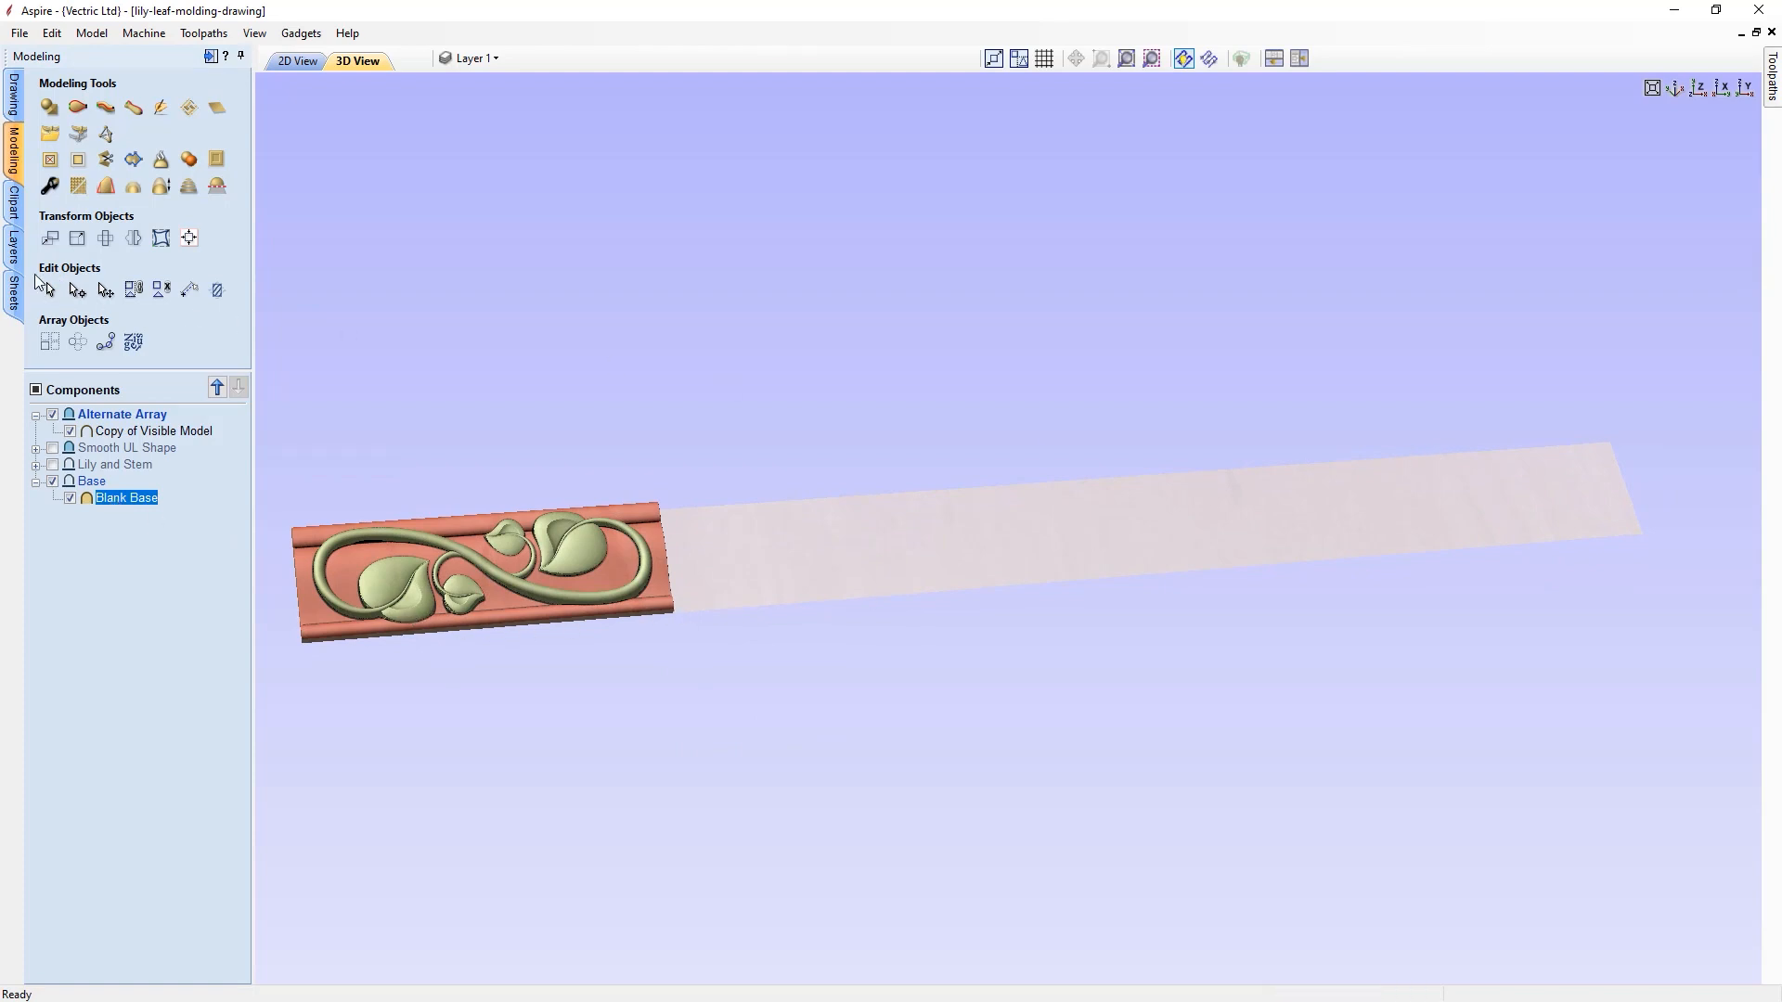
left_click(50, 341)
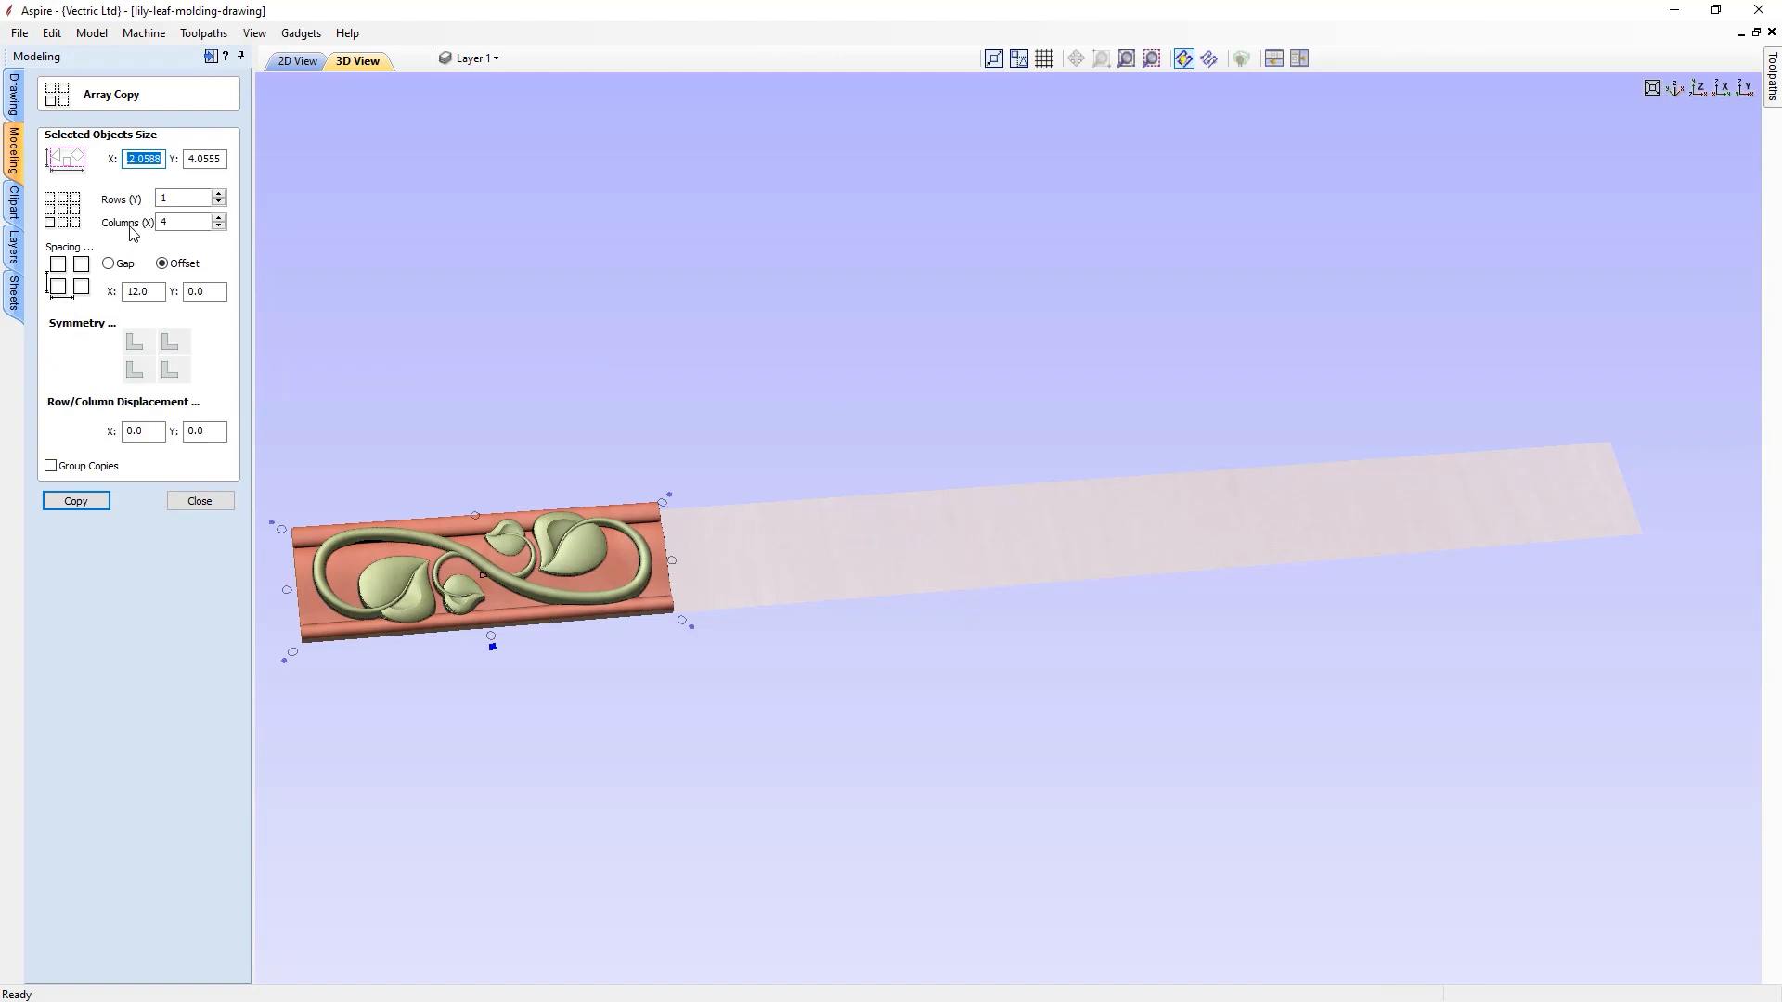
left_click(93, 508)
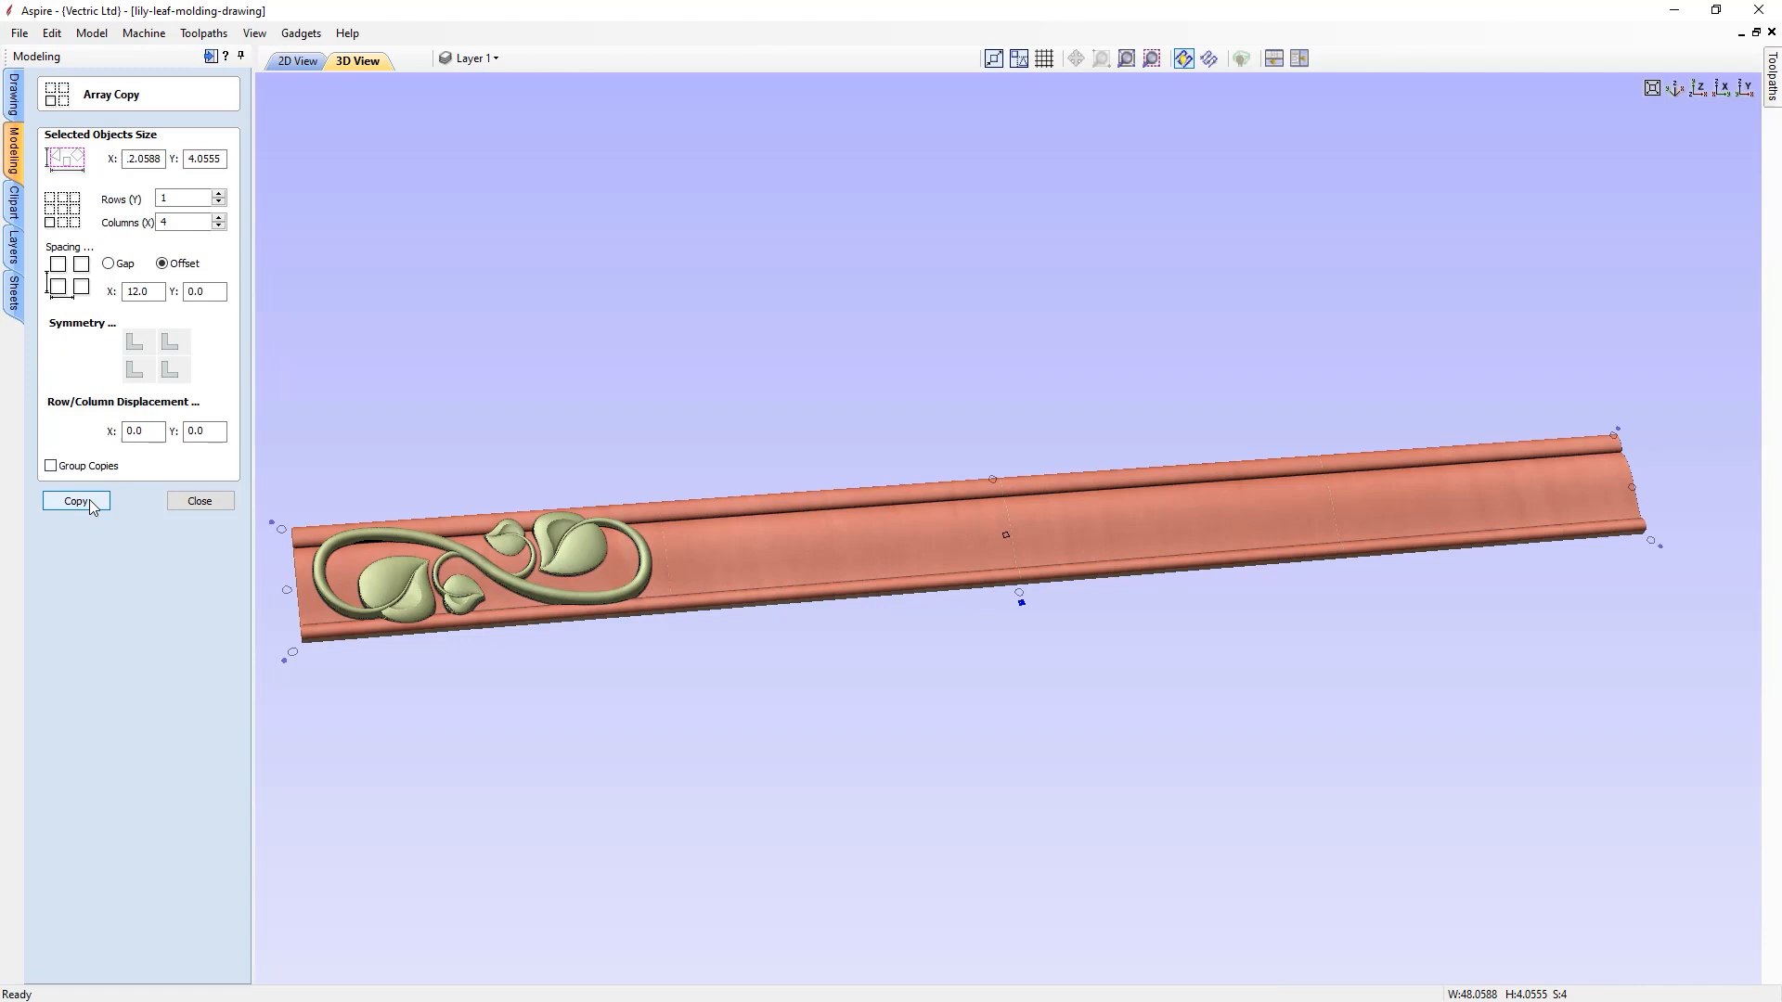
left_click(191, 501)
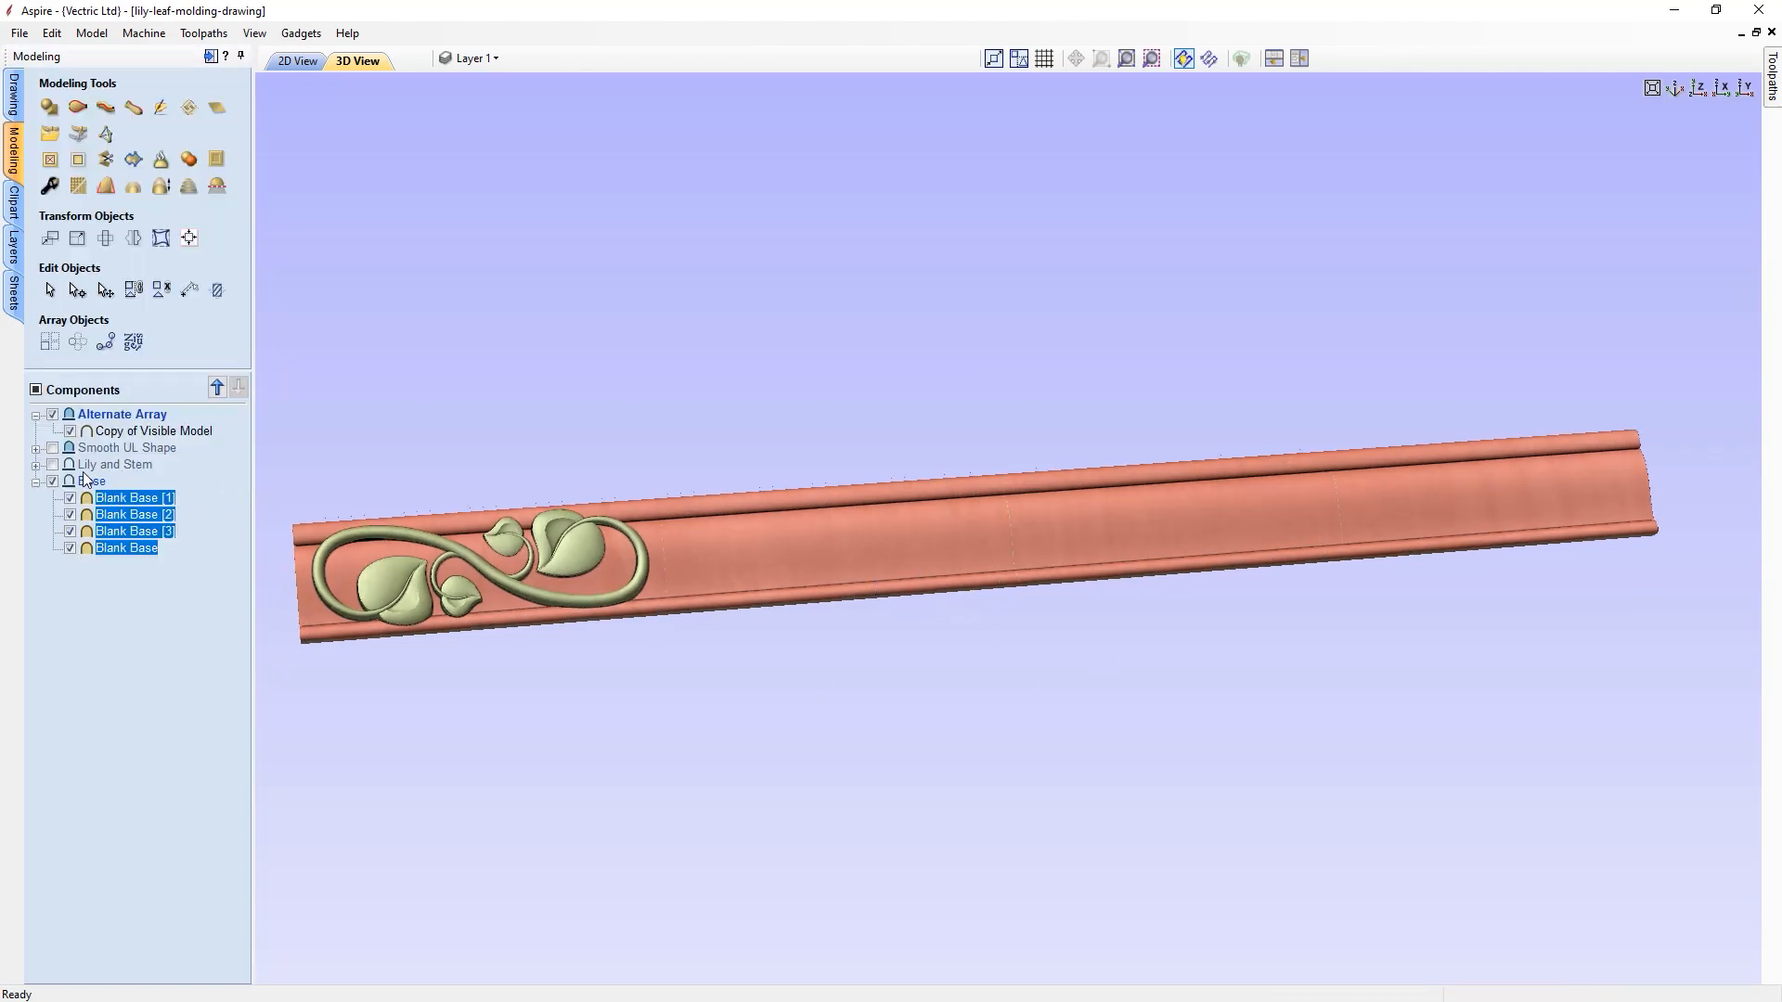
- Array copy the Copy of Visible Model leaf component in 1 row and 4 columns, offset X 12, with every second copy mirrored
left_click(154, 430)
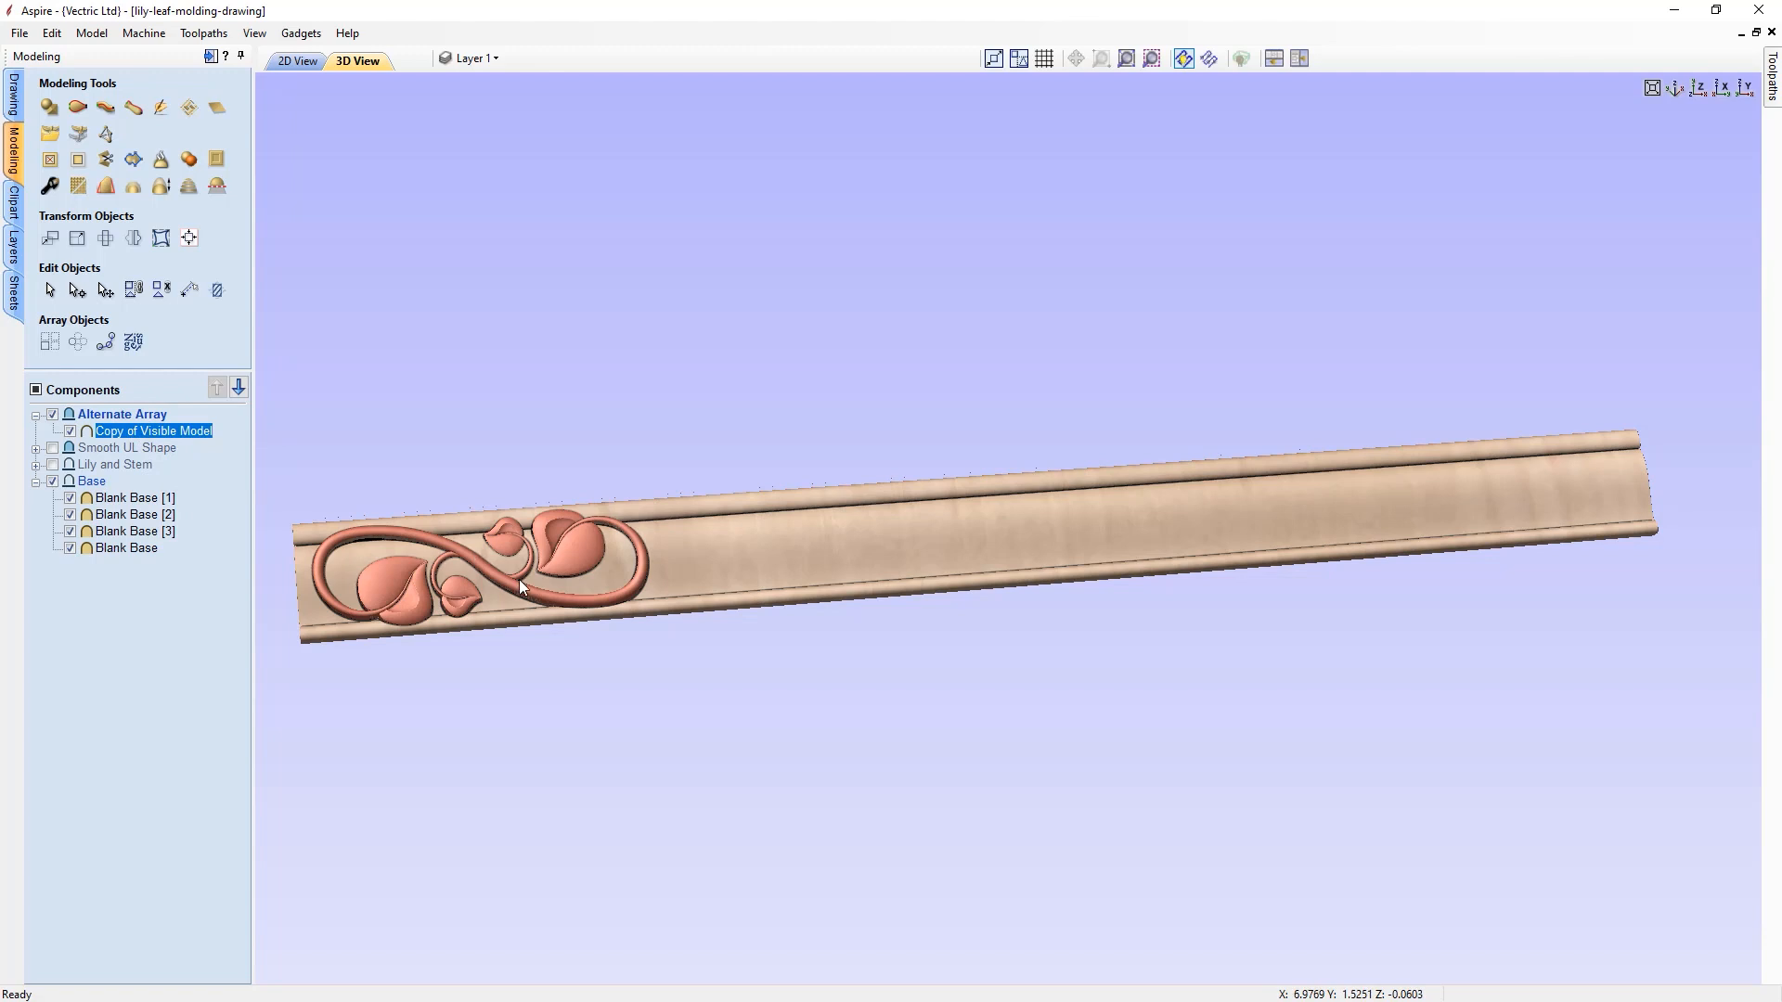
left_click(49, 341)
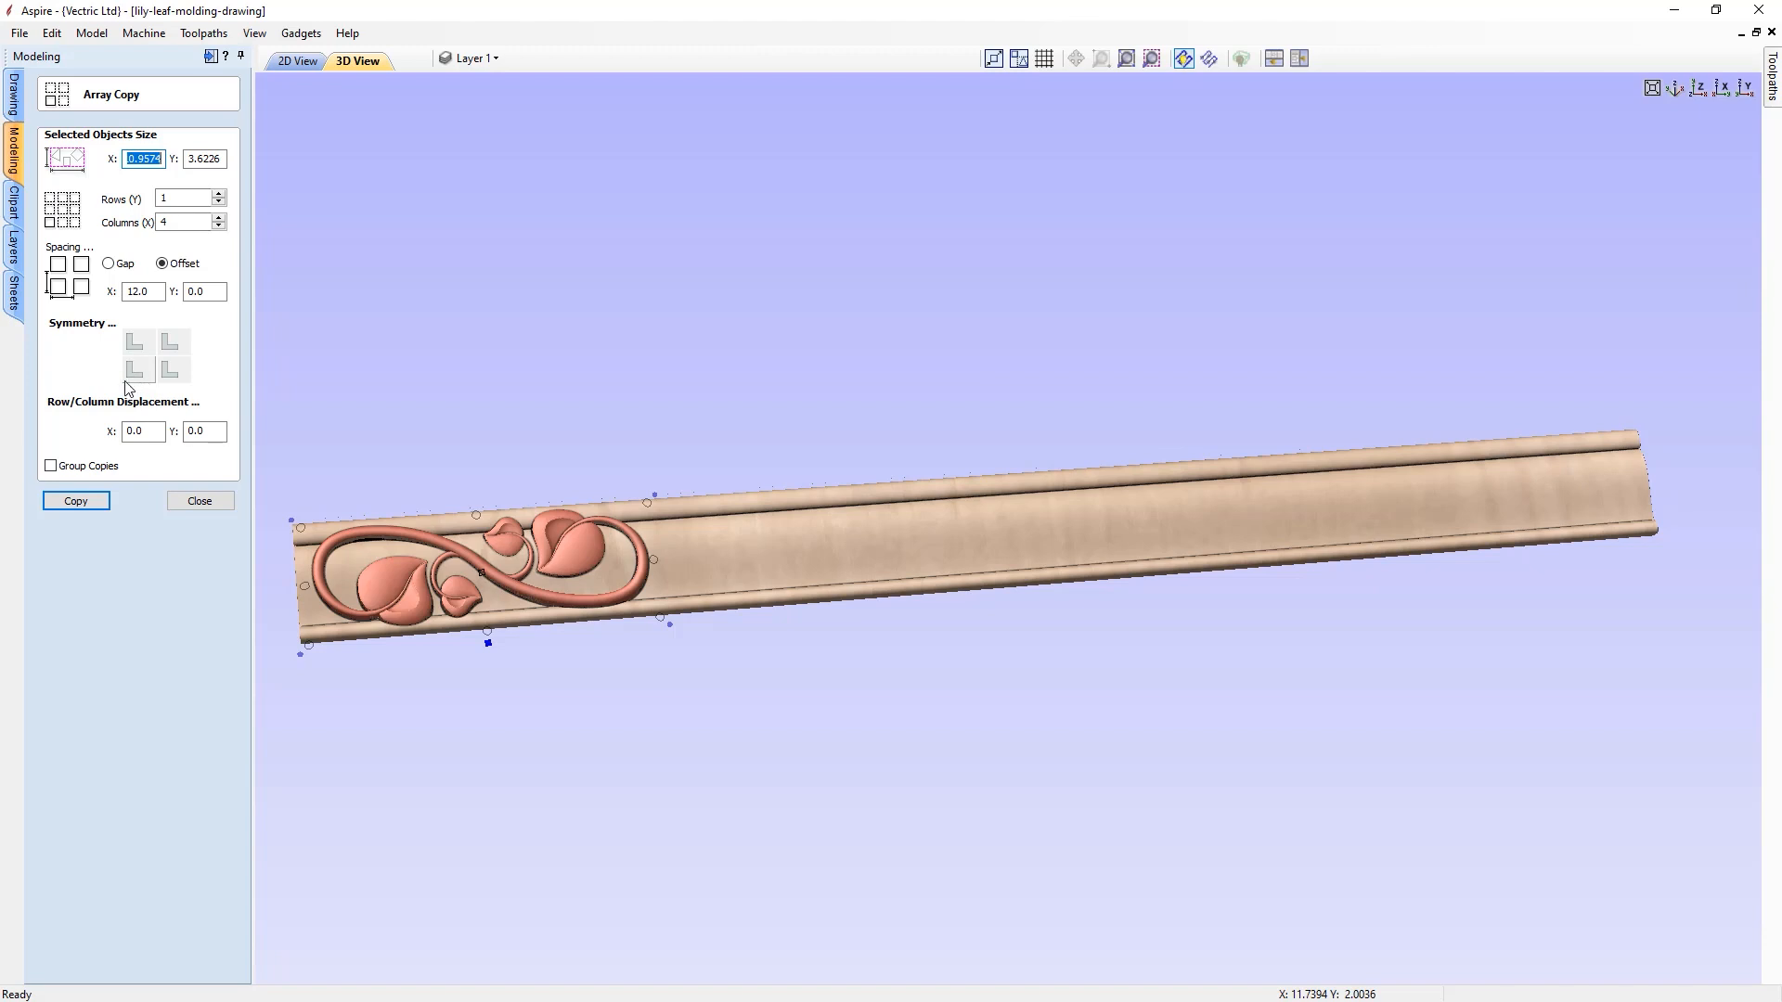
left_click(174, 376)
left_click(176, 378)
left_click(175, 370)
left_click(174, 371)
left_click(87, 501)
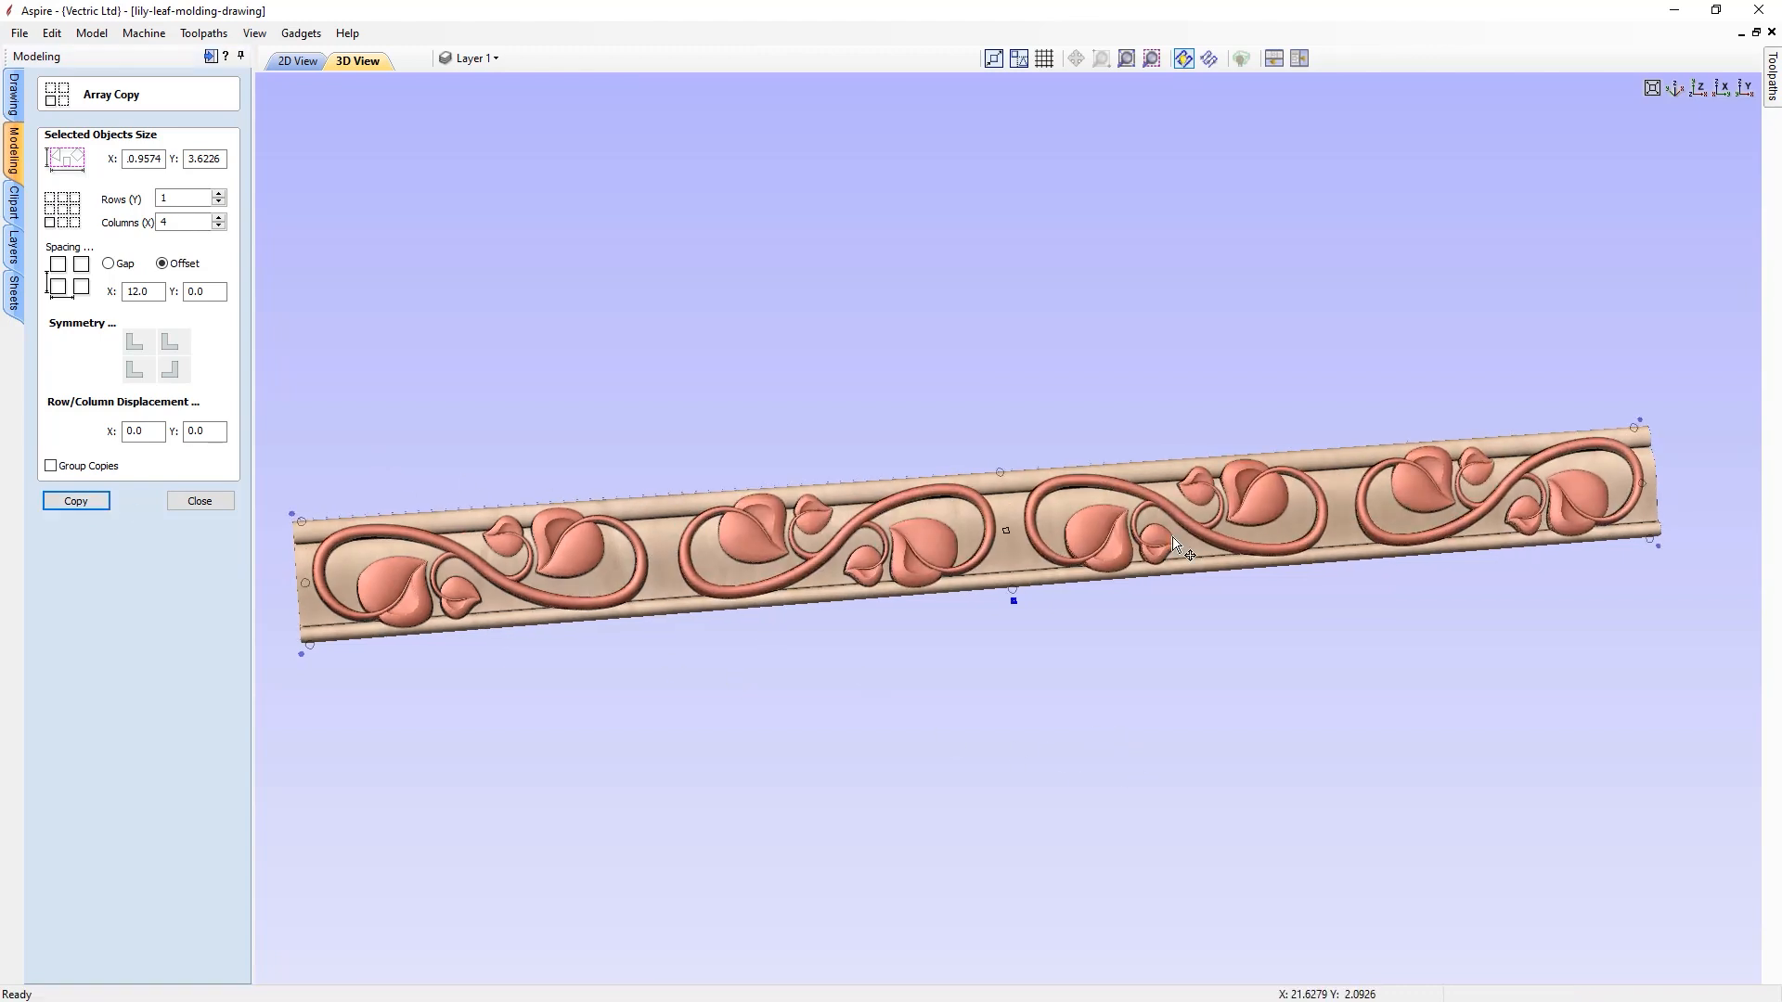
left_click_drag(1213, 730, 1107, 698)
left_click(202, 502)
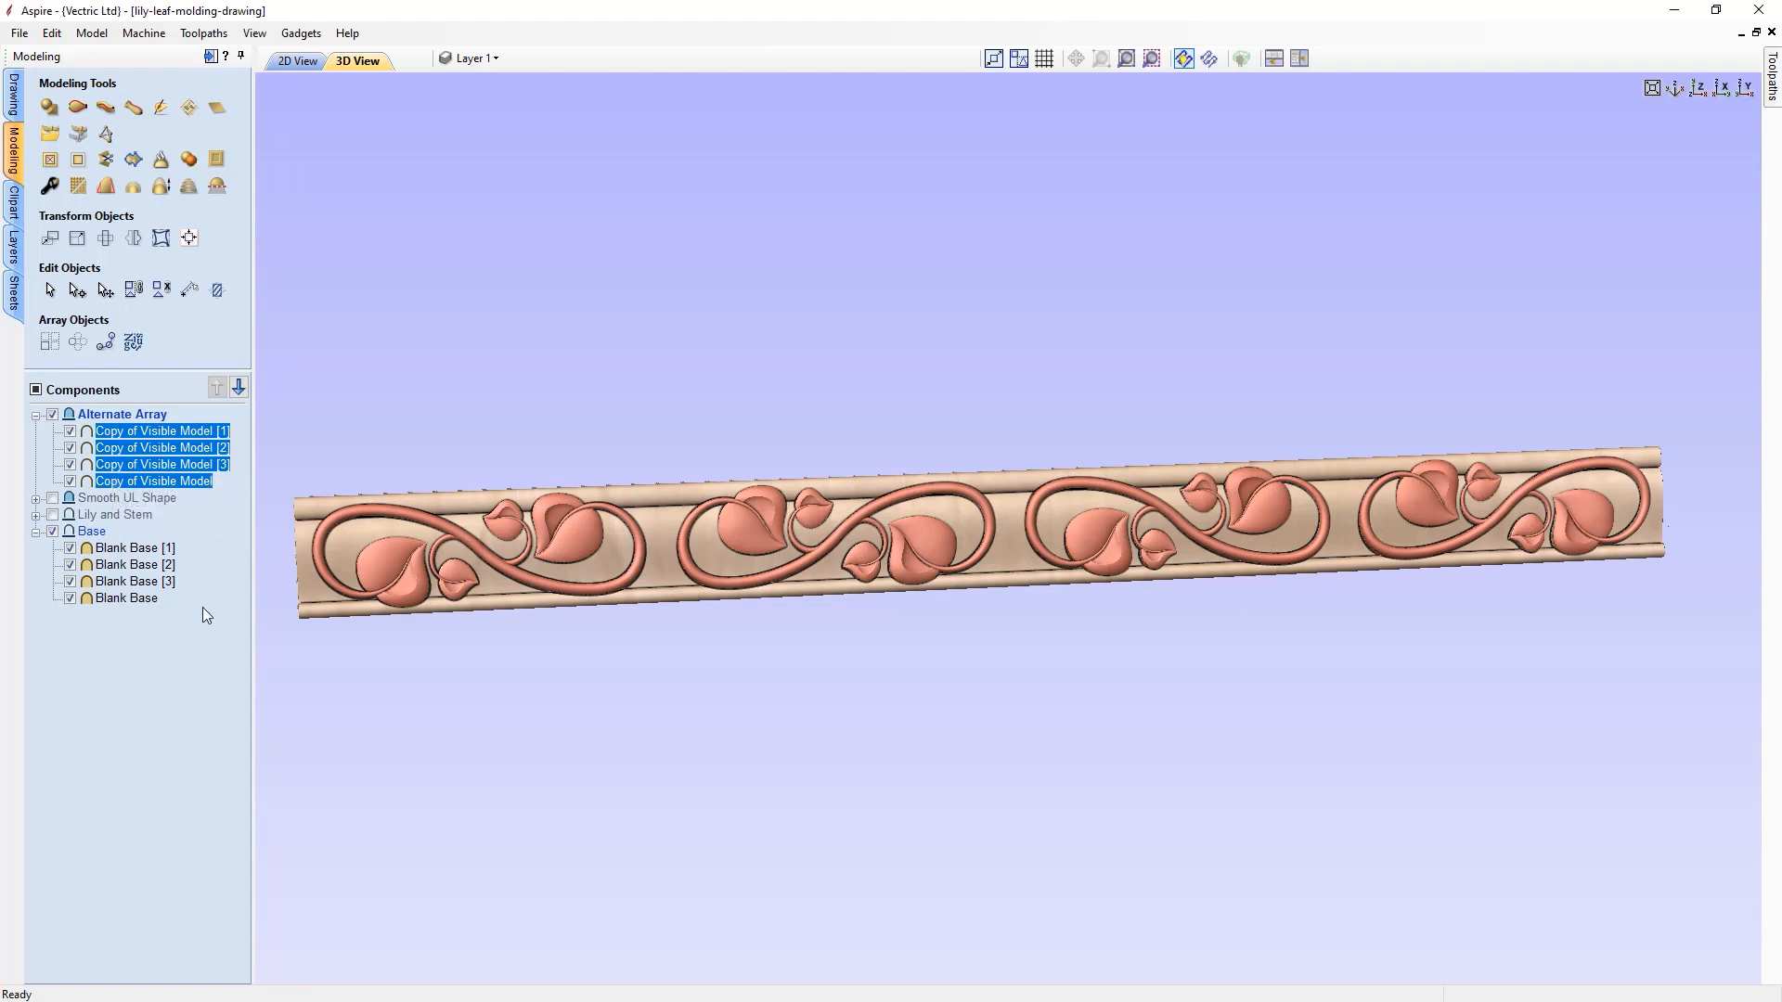
- Examine the alternating leaf molding from straight above alongside its 2D layout, and clear the selection
left_click_drag(1264, 778, 1304, 641)
left_click(1697, 91)
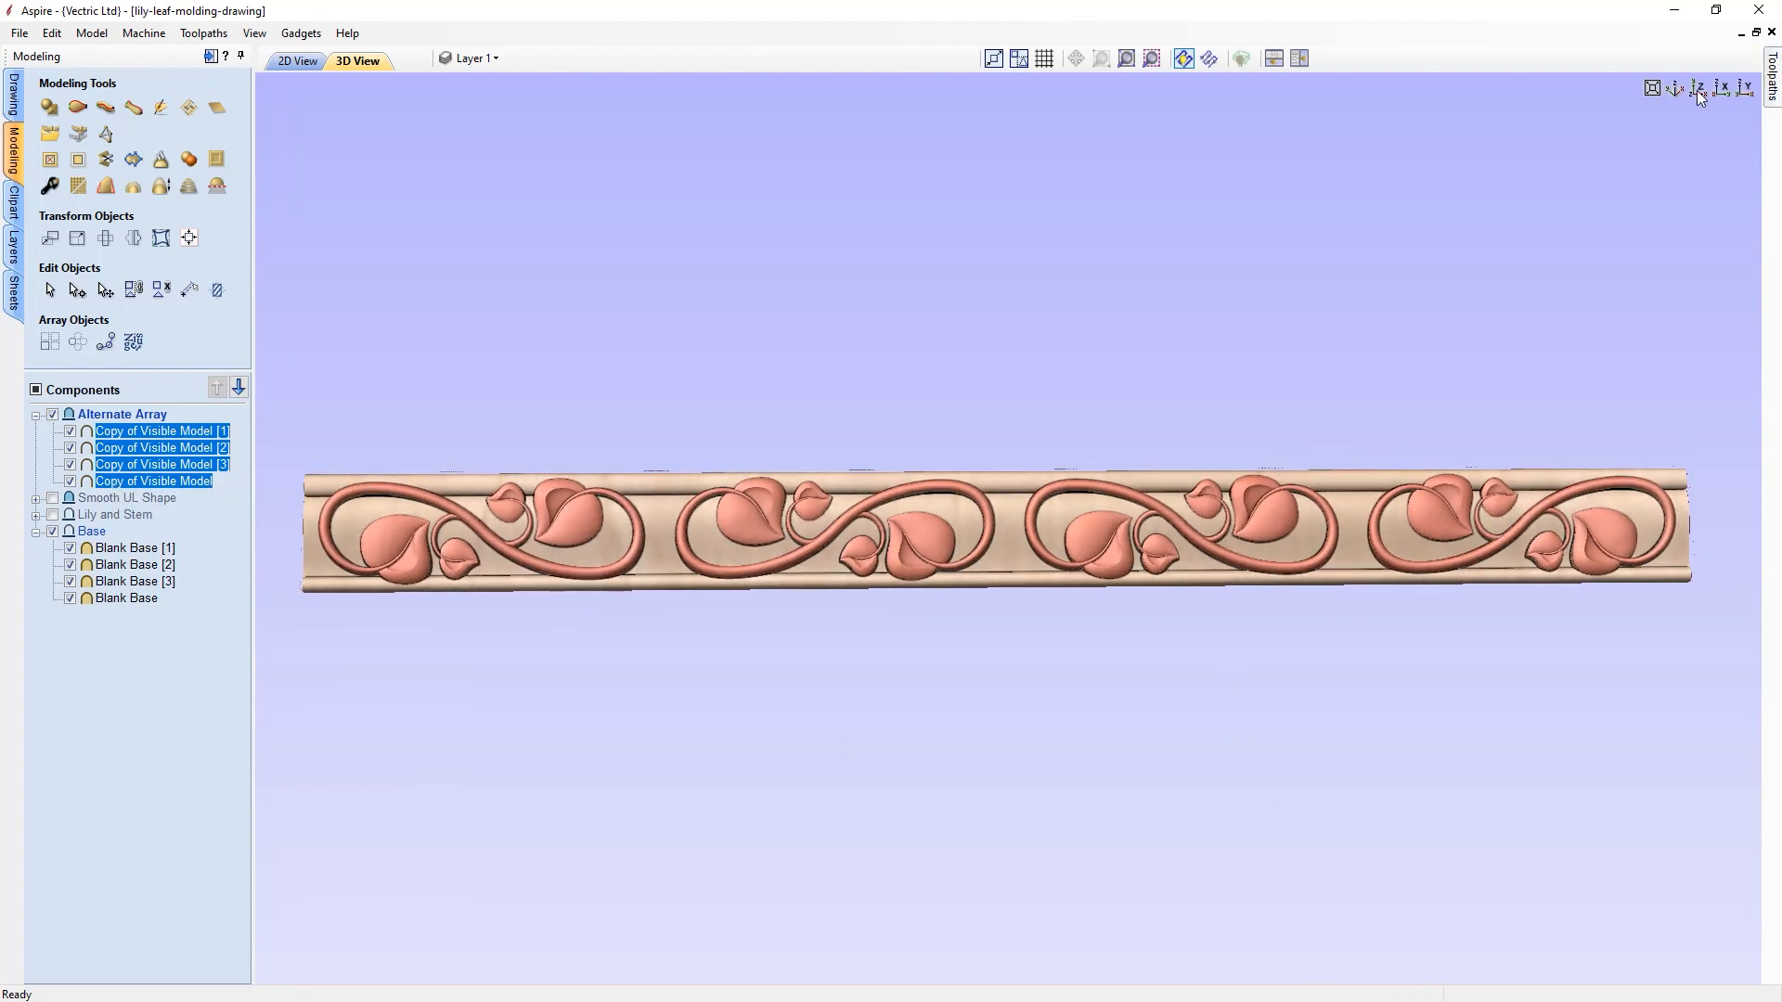
left_click(1278, 63)
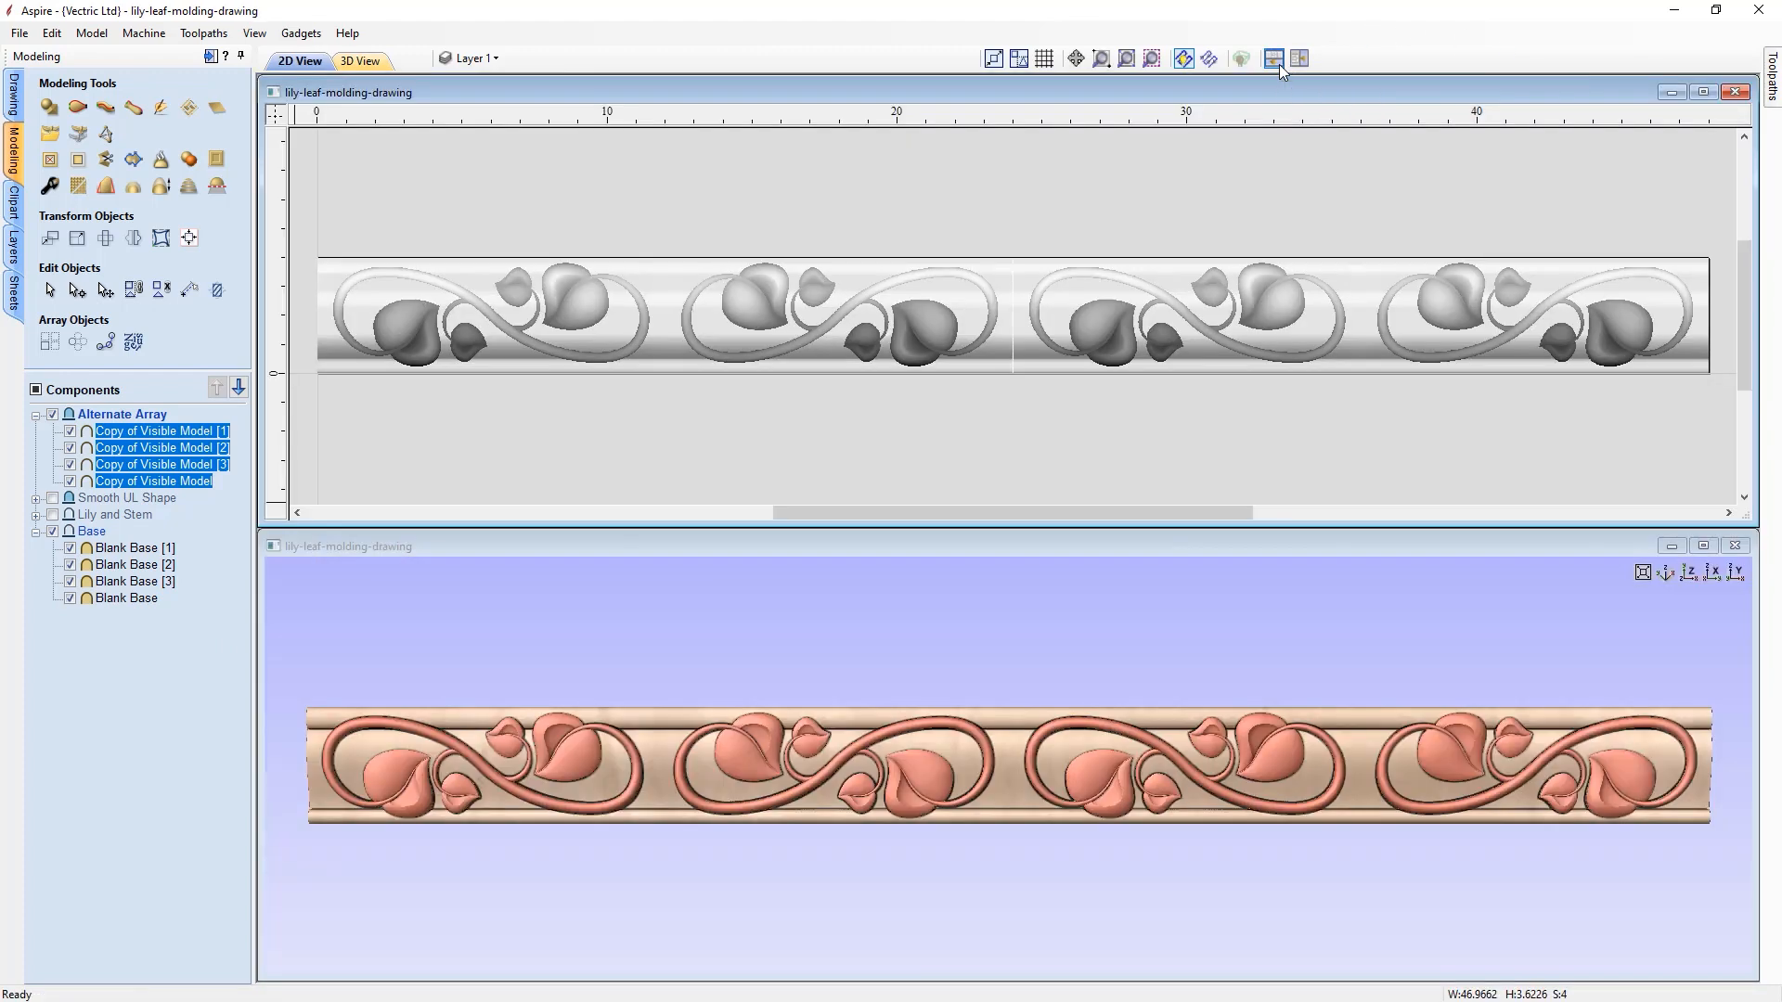
left_click(856, 486)
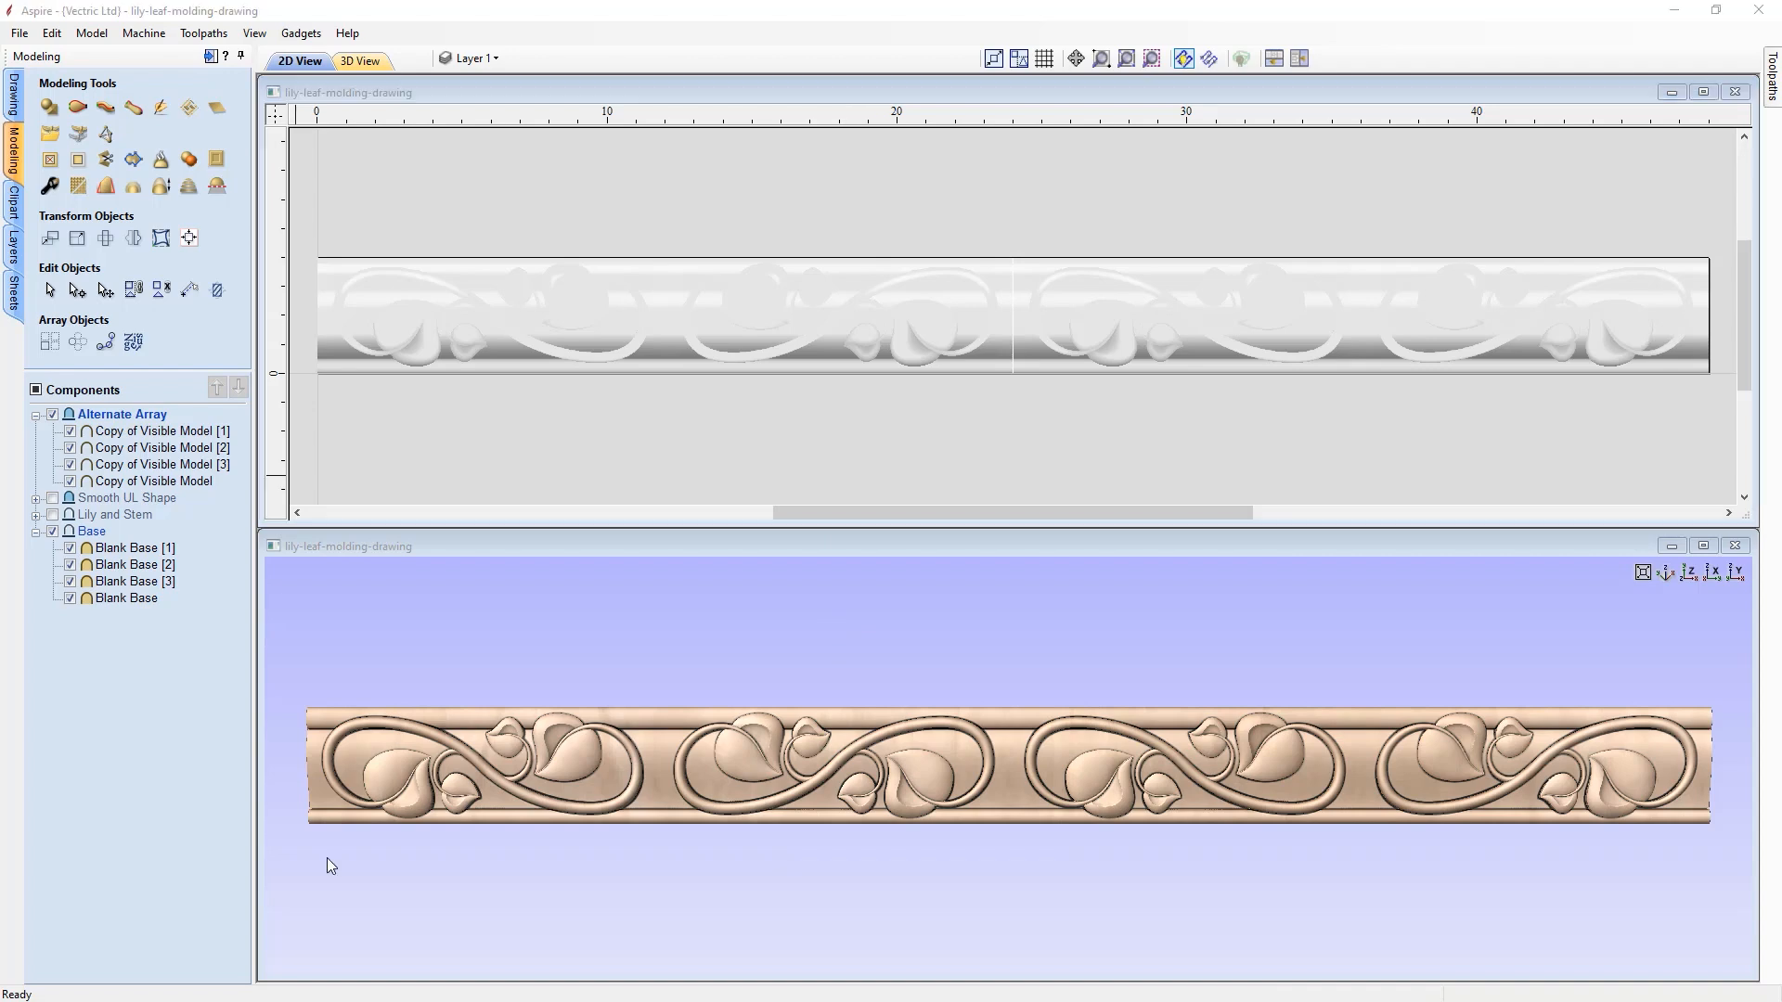
- Insert a new level above Alternate Array and name it Arch
right_click(104, 419)
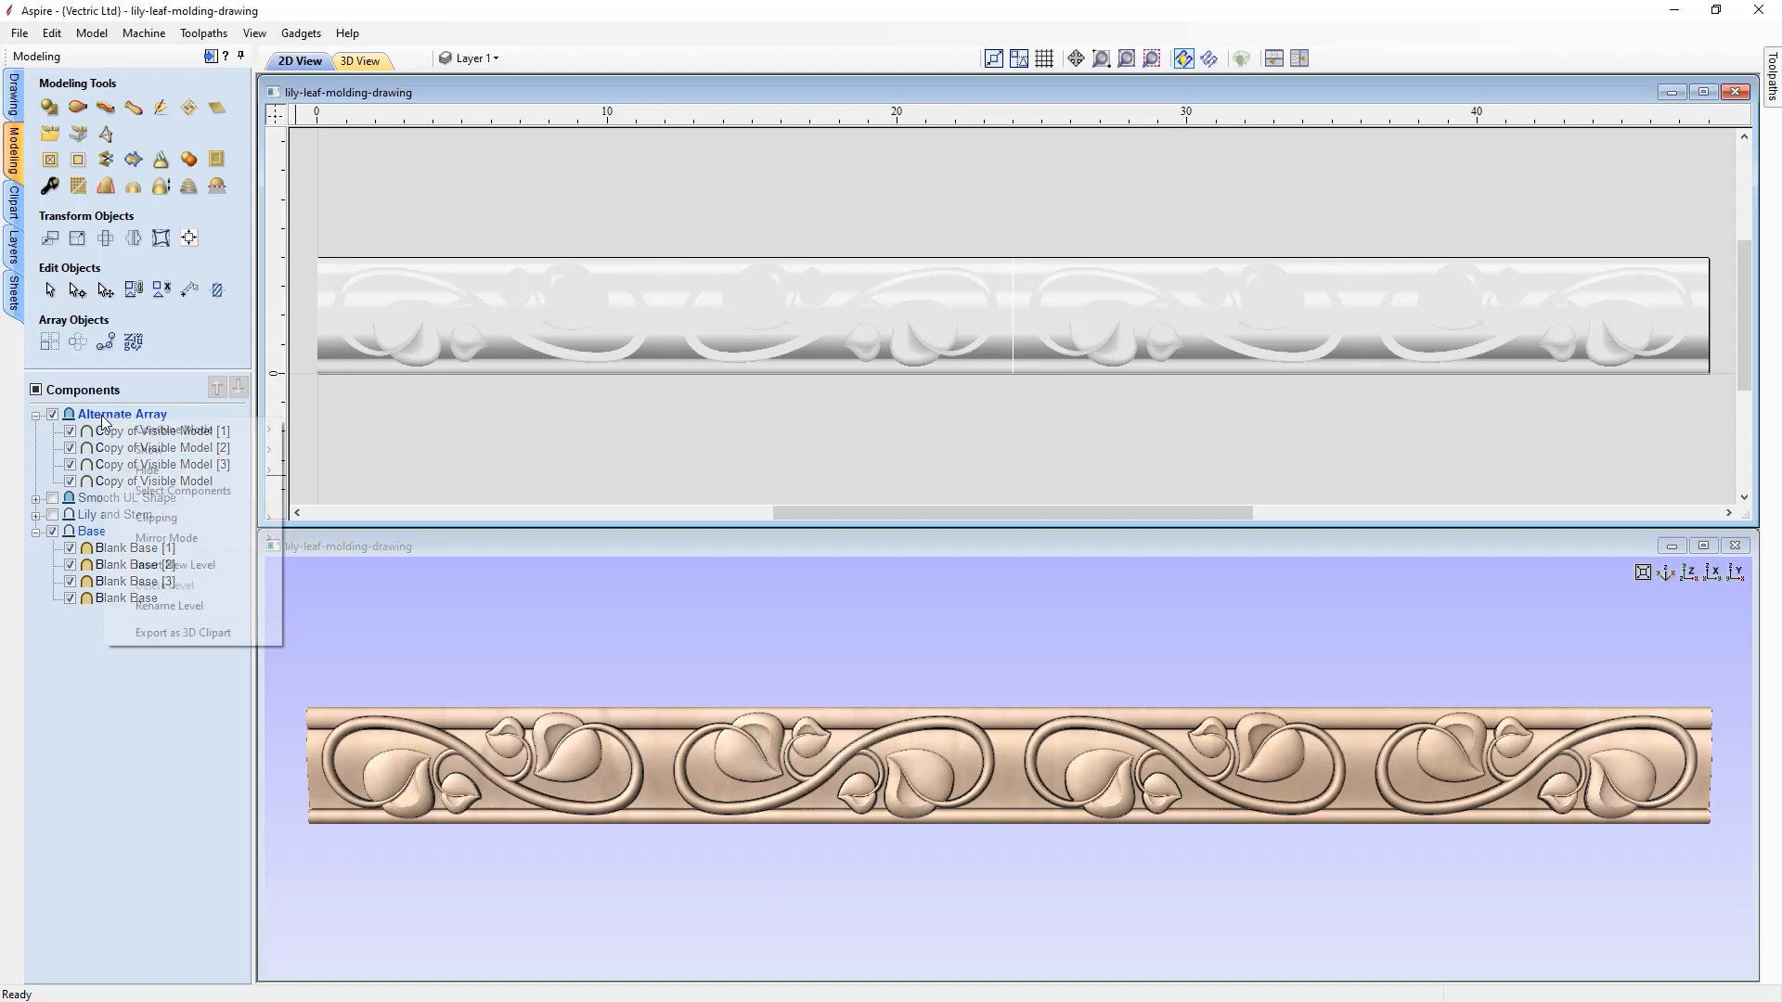
left_click(153, 568)
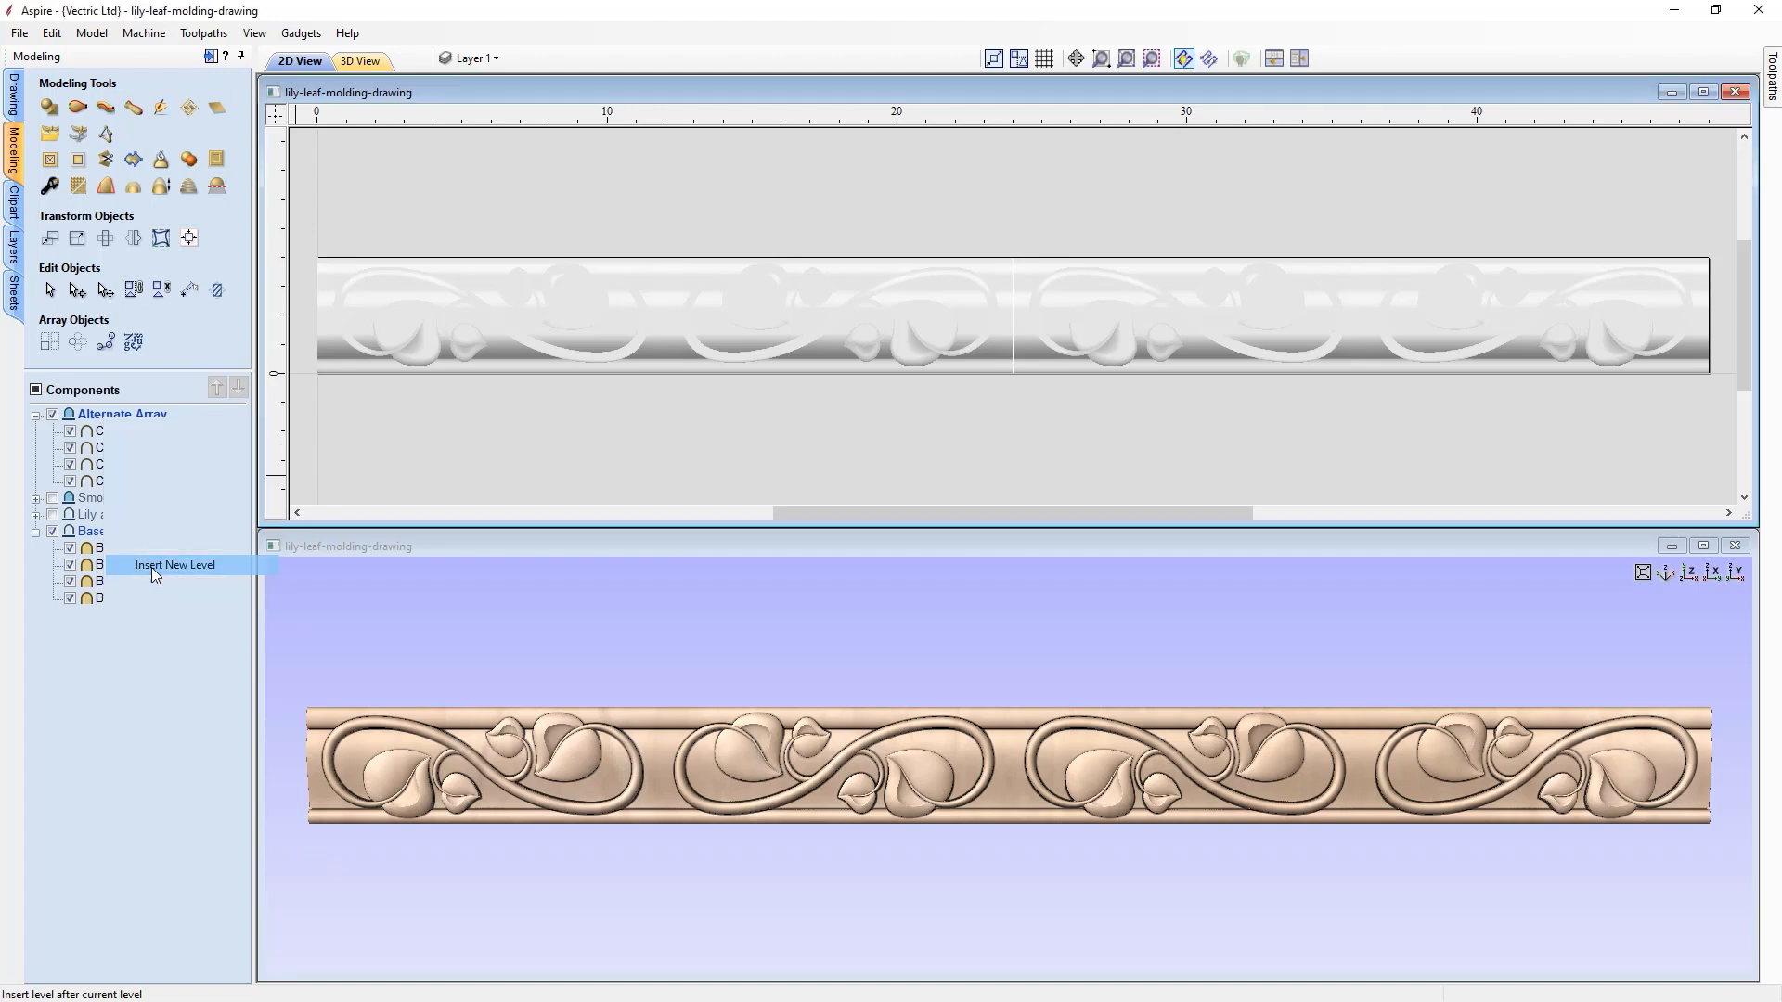
right_click(107, 417)
left_click(160, 604)
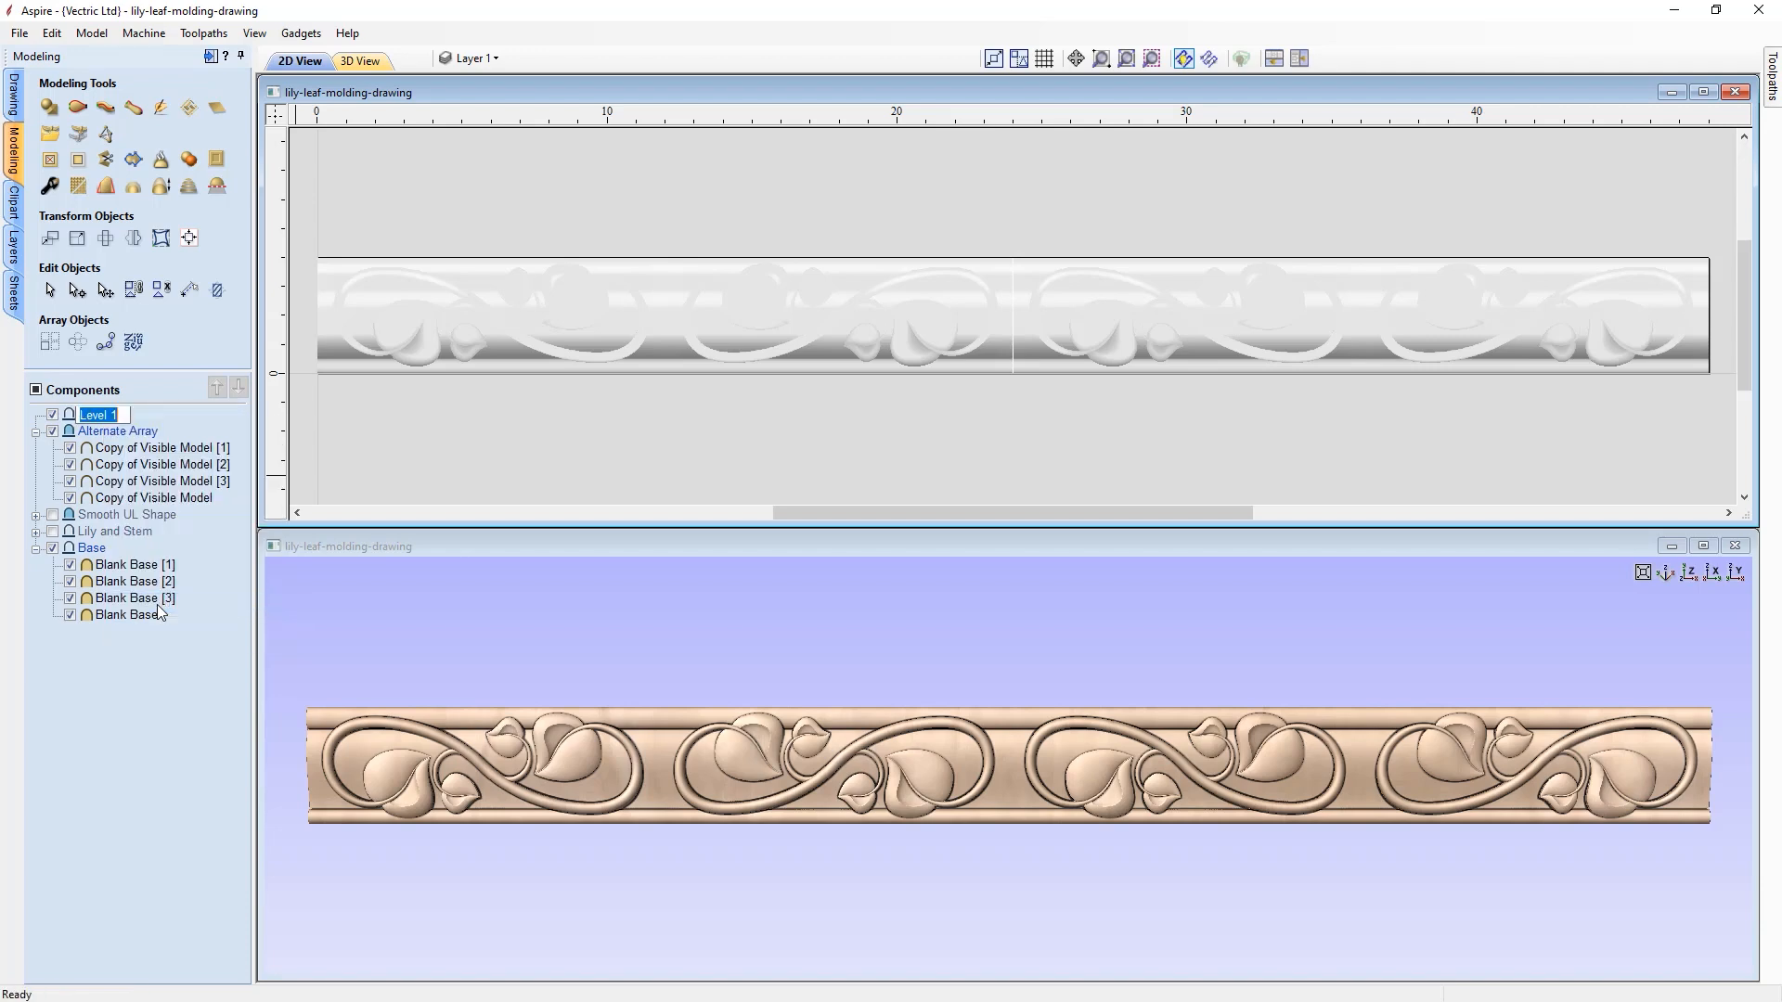
type("Arch")
key("Return")
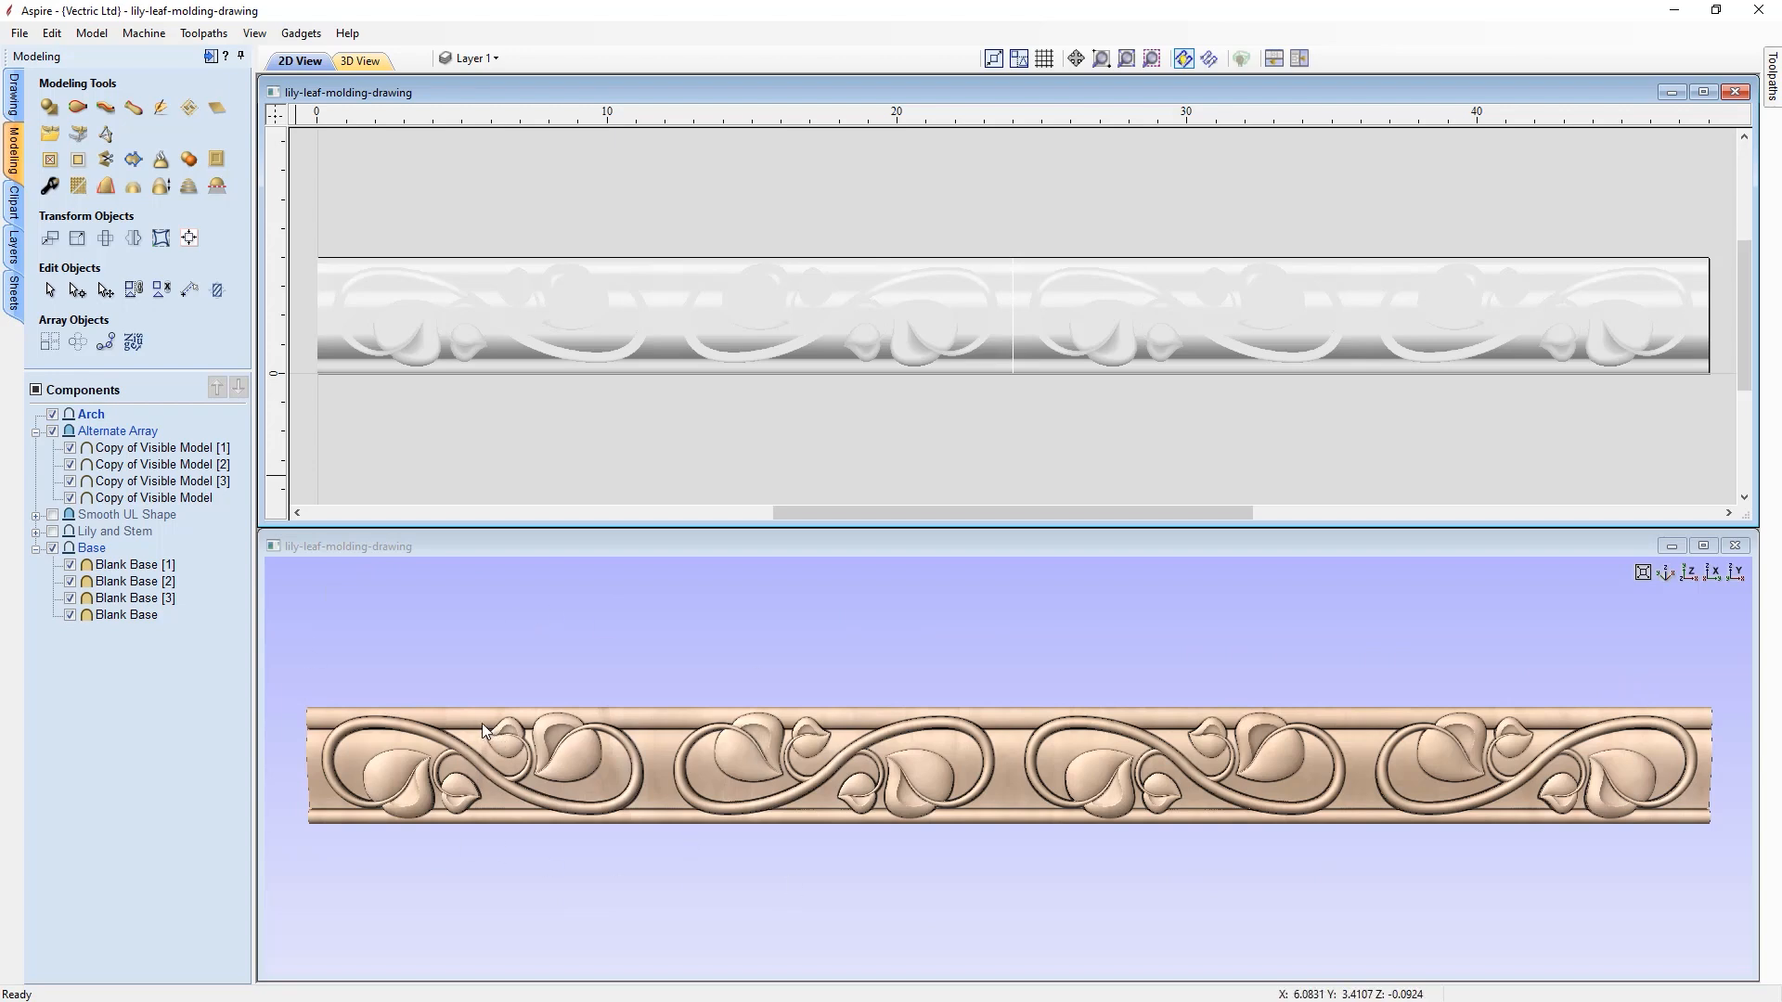
- Create a component from the visible model in the Arch level, show only that level and collapse the other levels
left_click(188, 163)
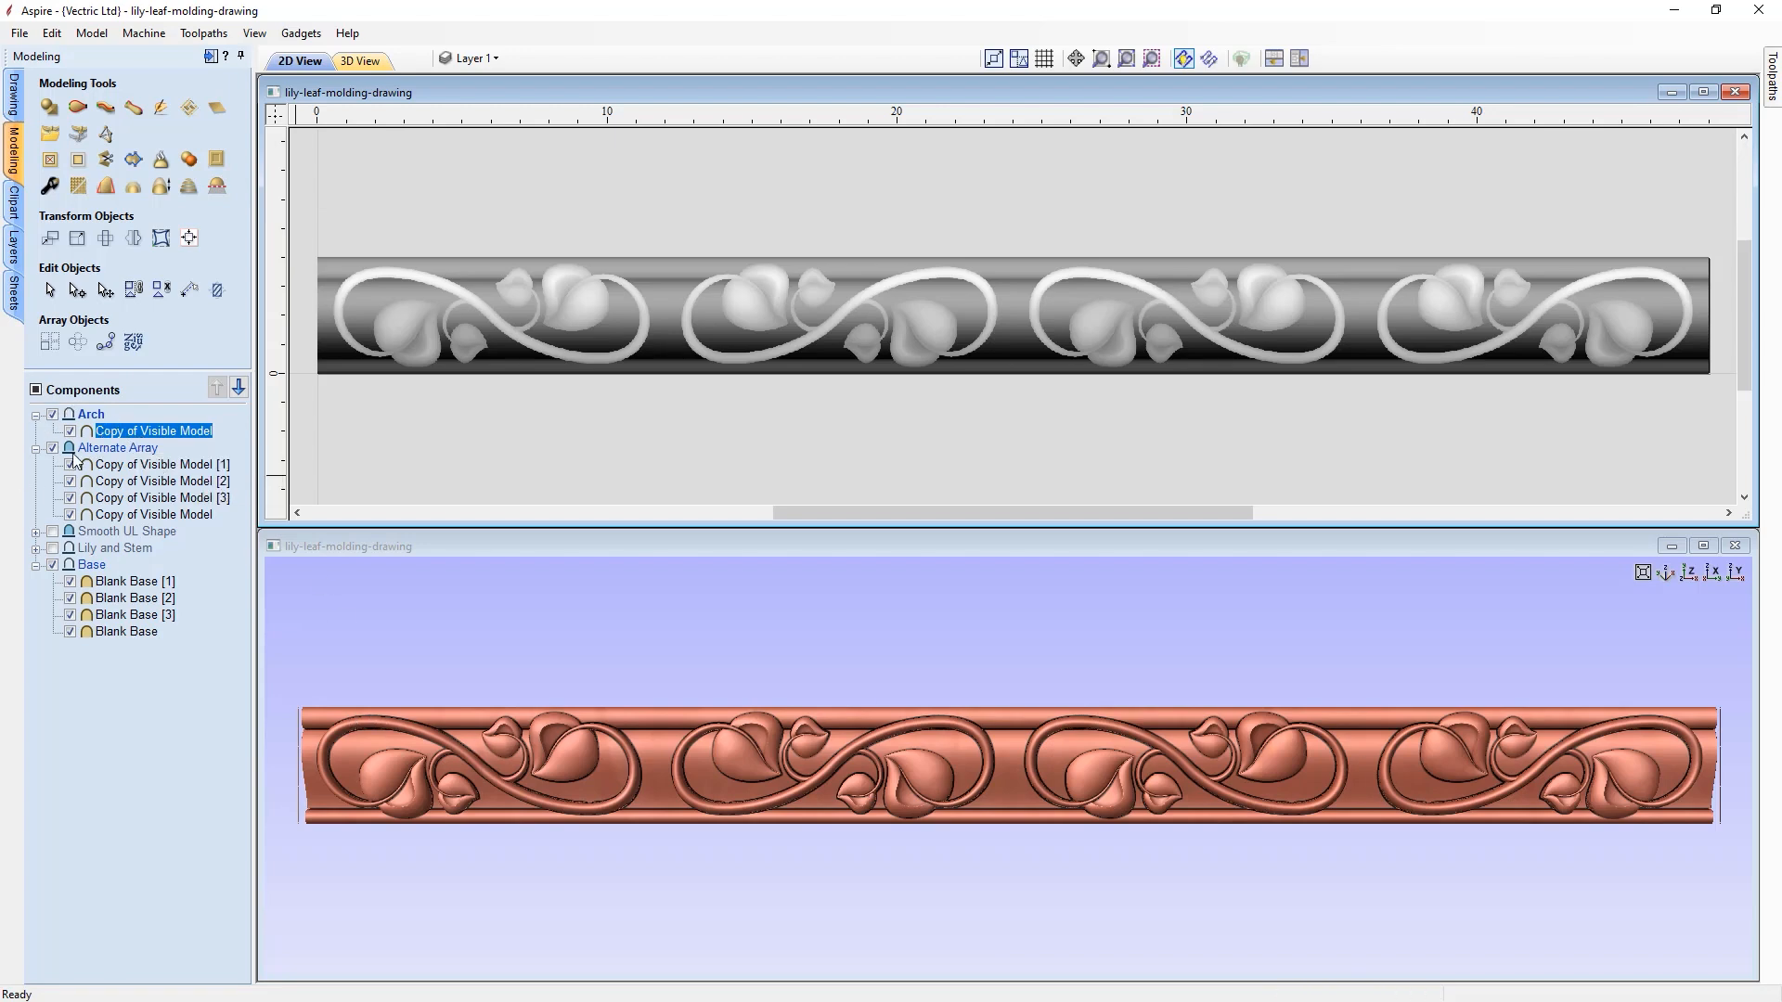
right_click(92, 414)
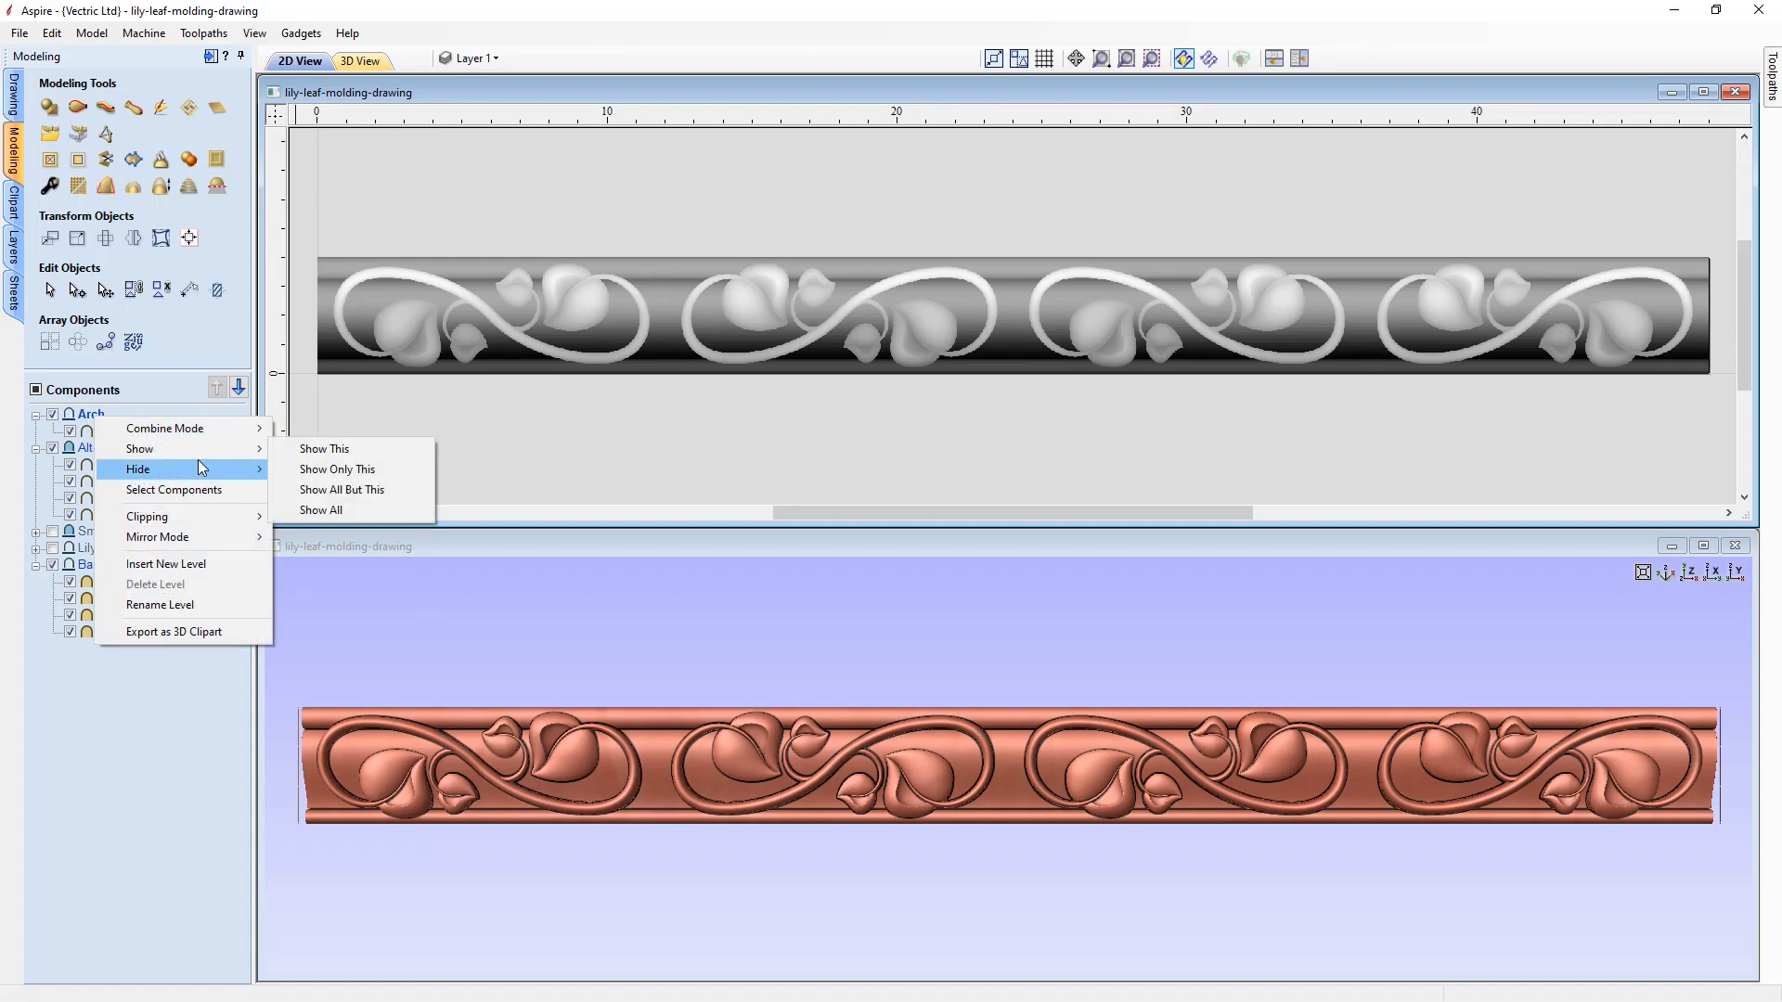
mouse_move(251, 451)
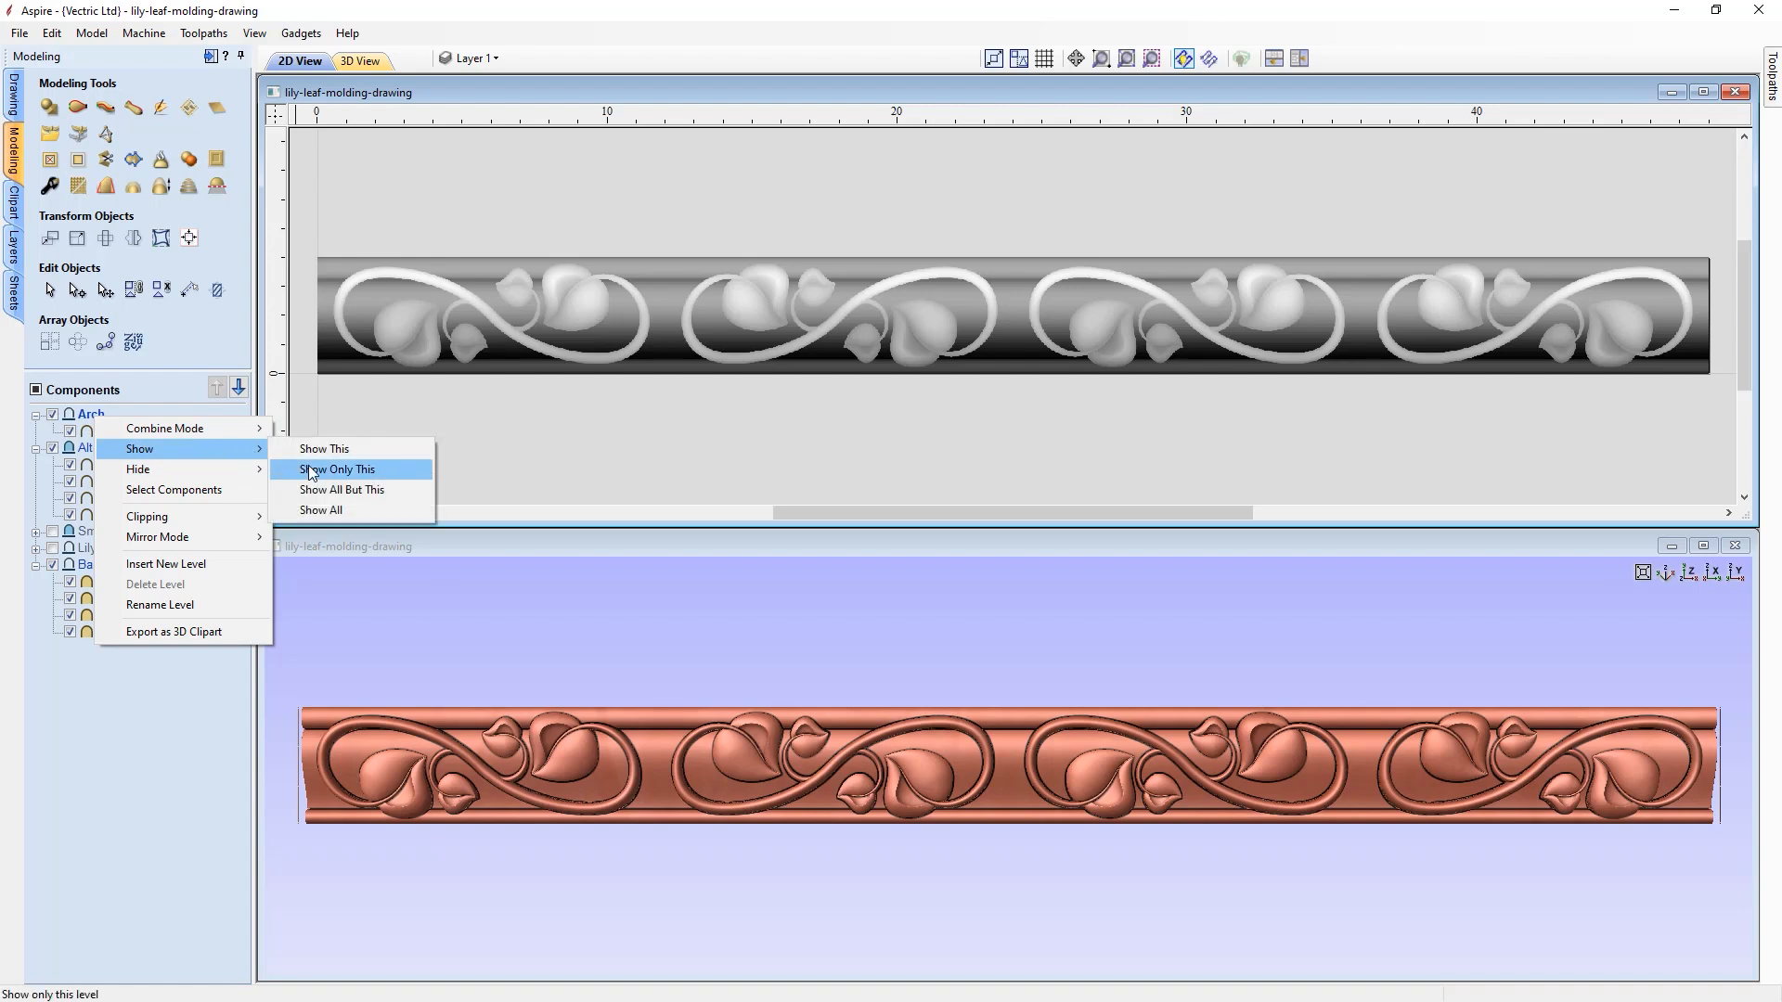
left_click(314, 469)
left_click(36, 447)
left_click(36, 498)
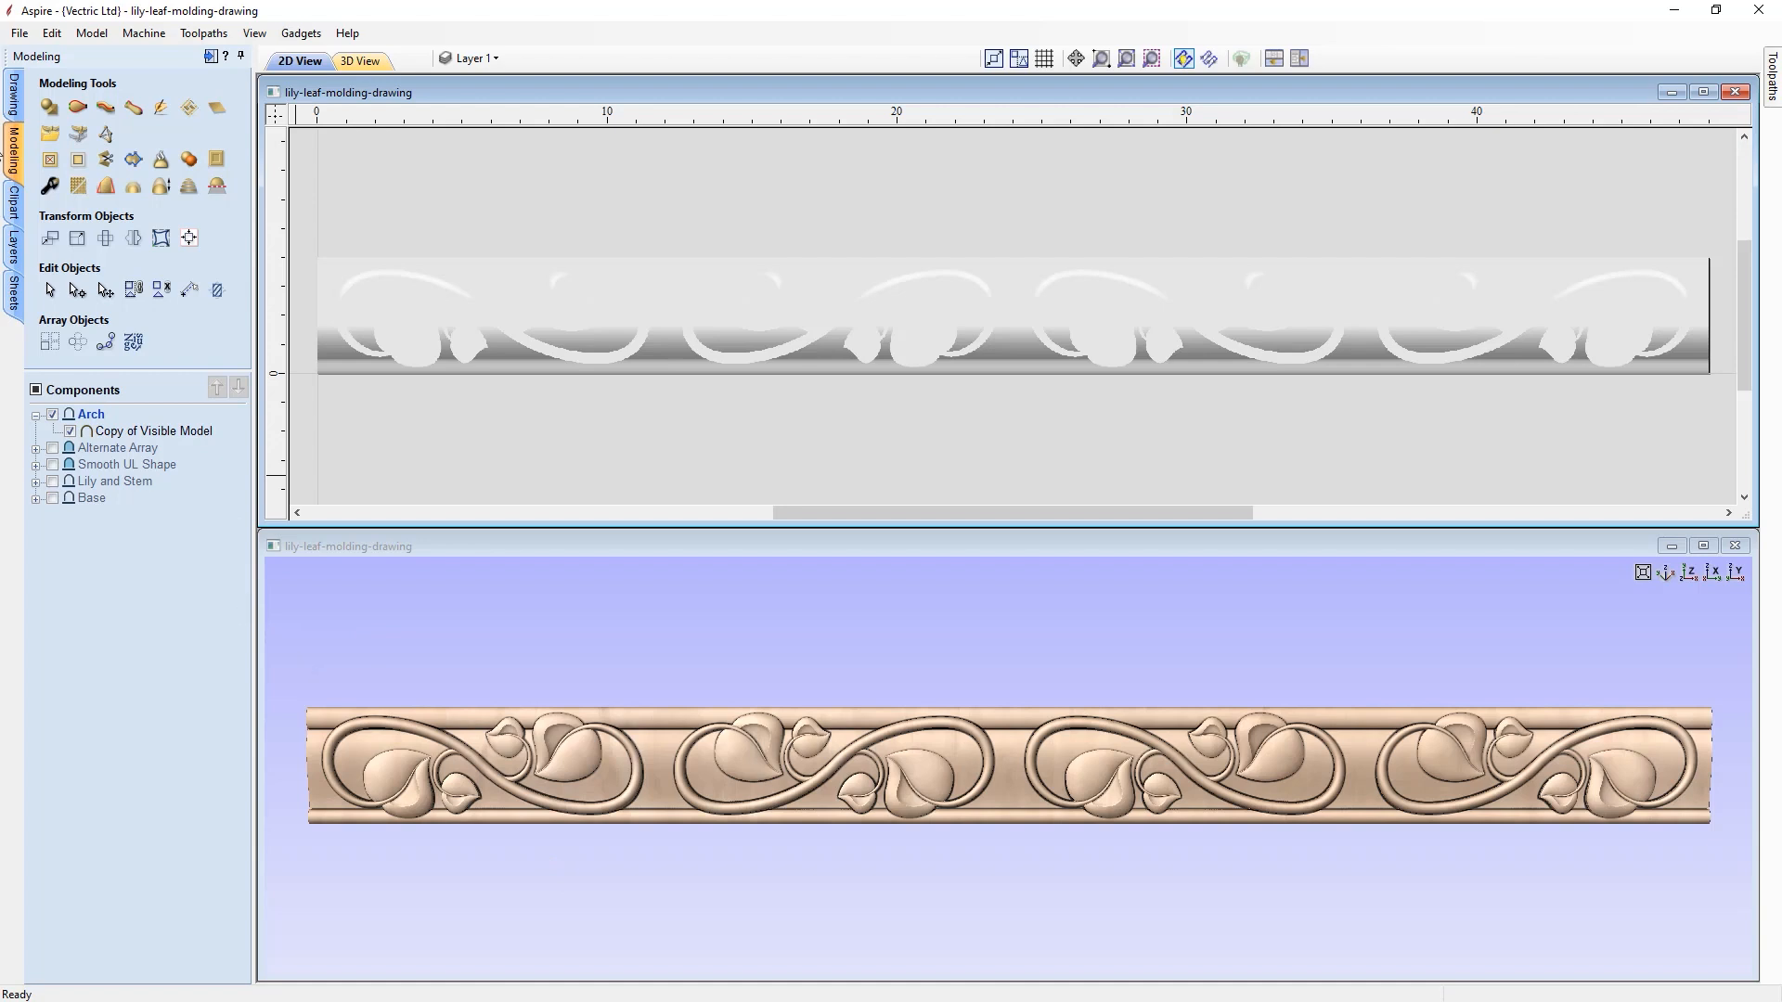
- Resize the job to 40 inches wide and 20 inches high, leaving the design unscaled
left_click(14, 94)
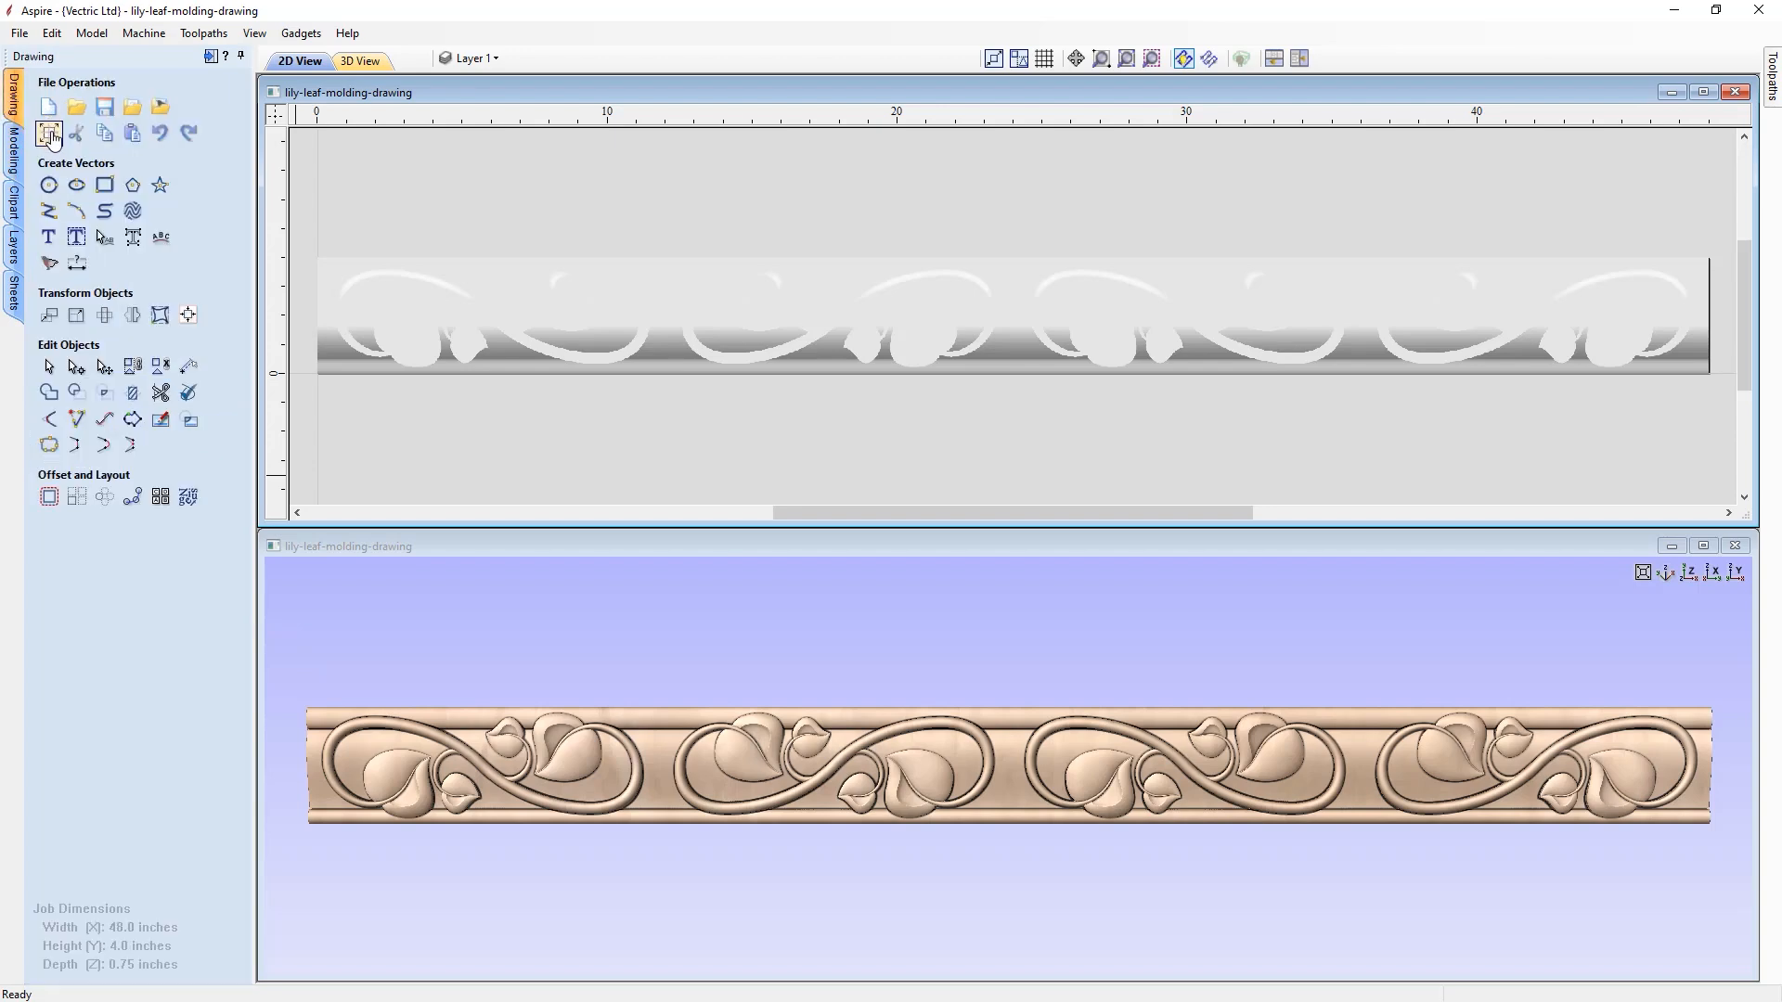
left_click(48, 132)
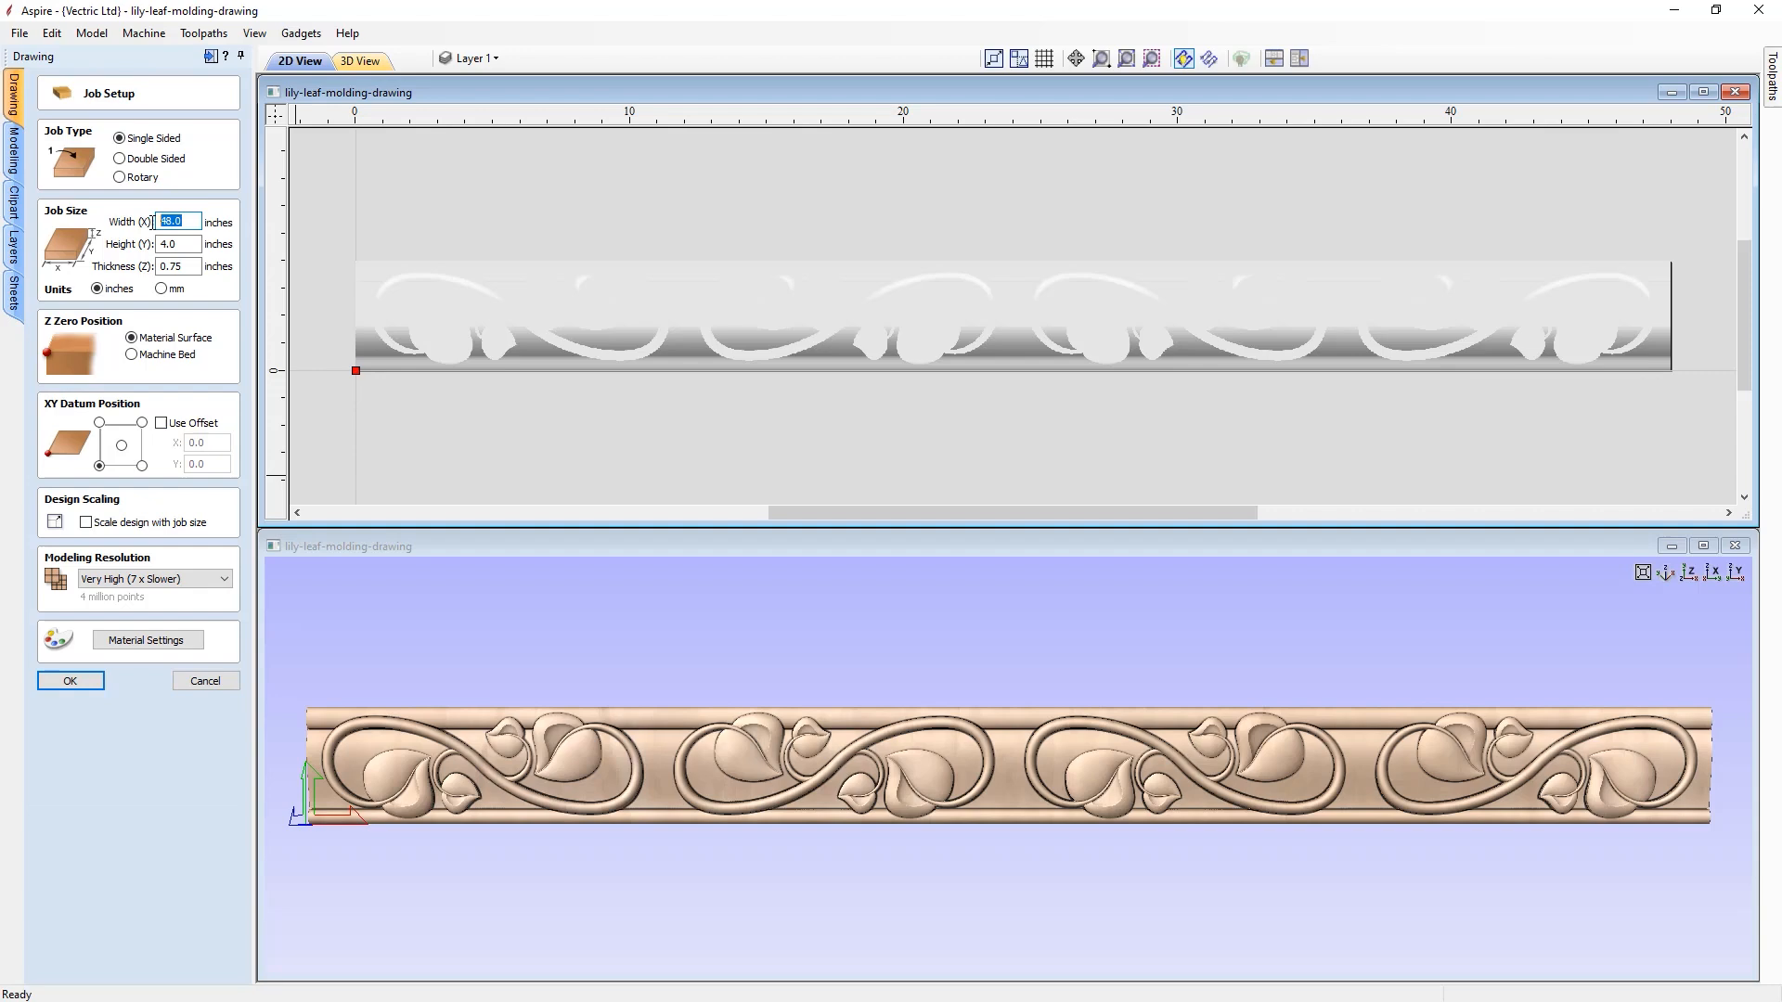
type("40")
key("Tab")
type("20")
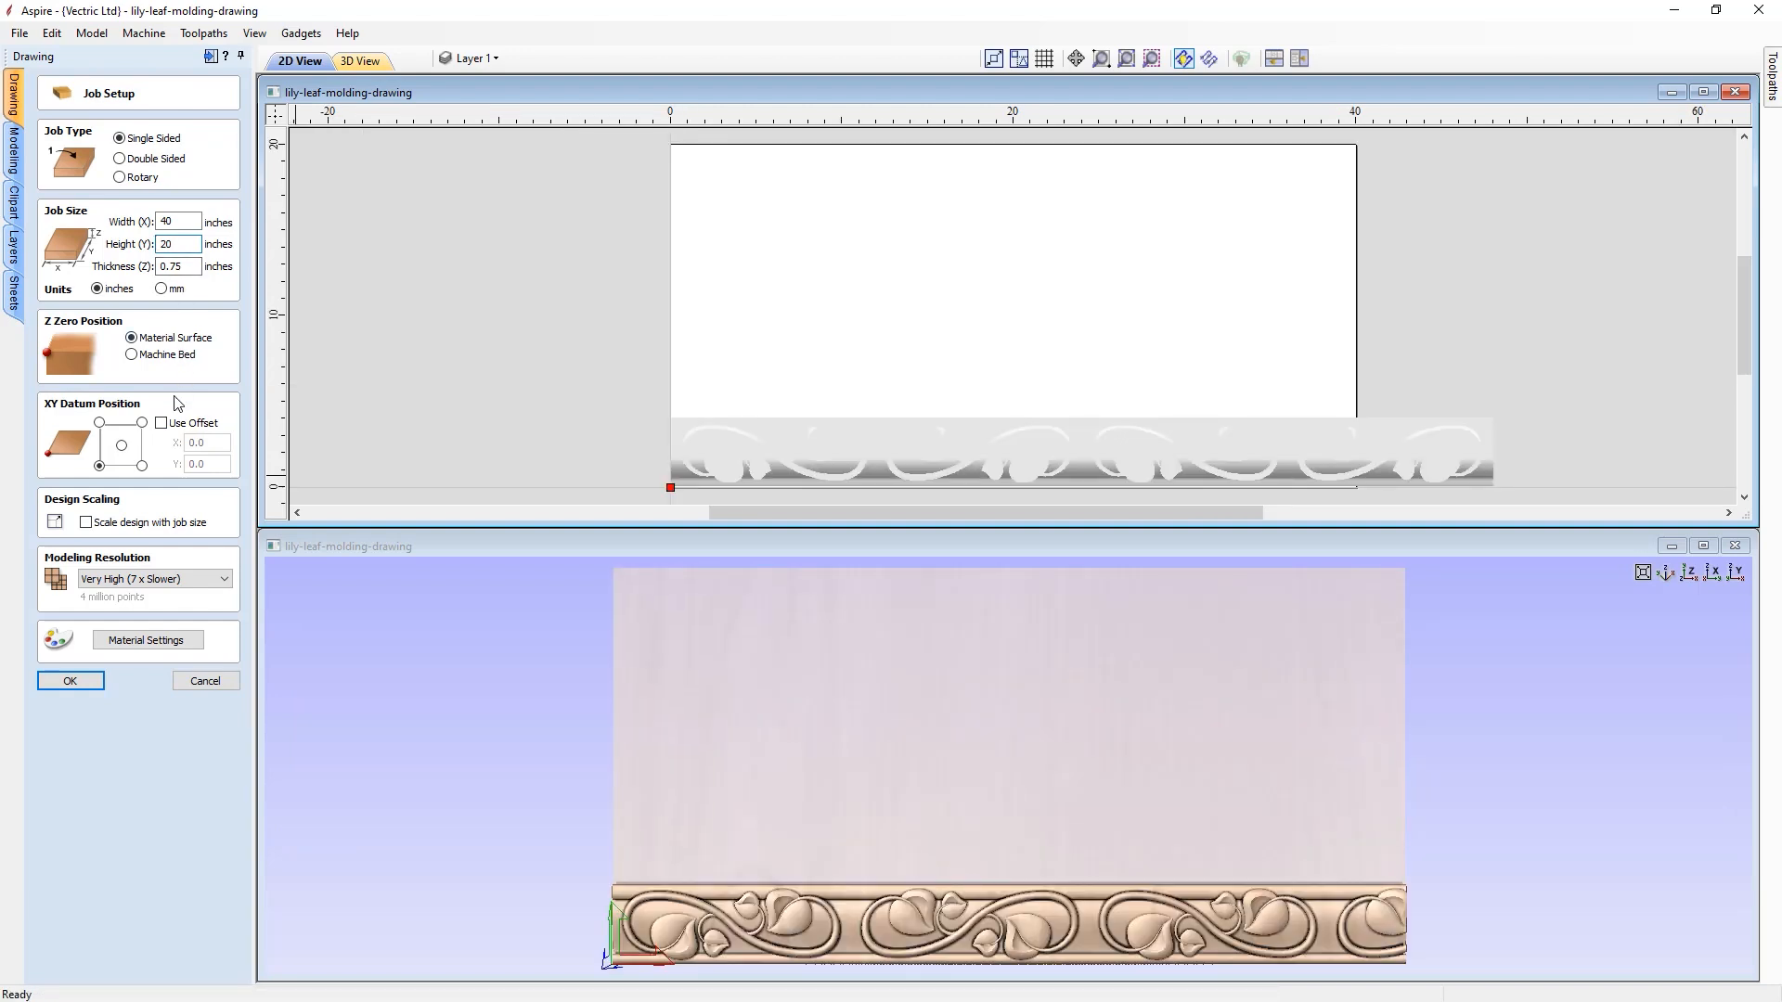
left_click(72, 683)
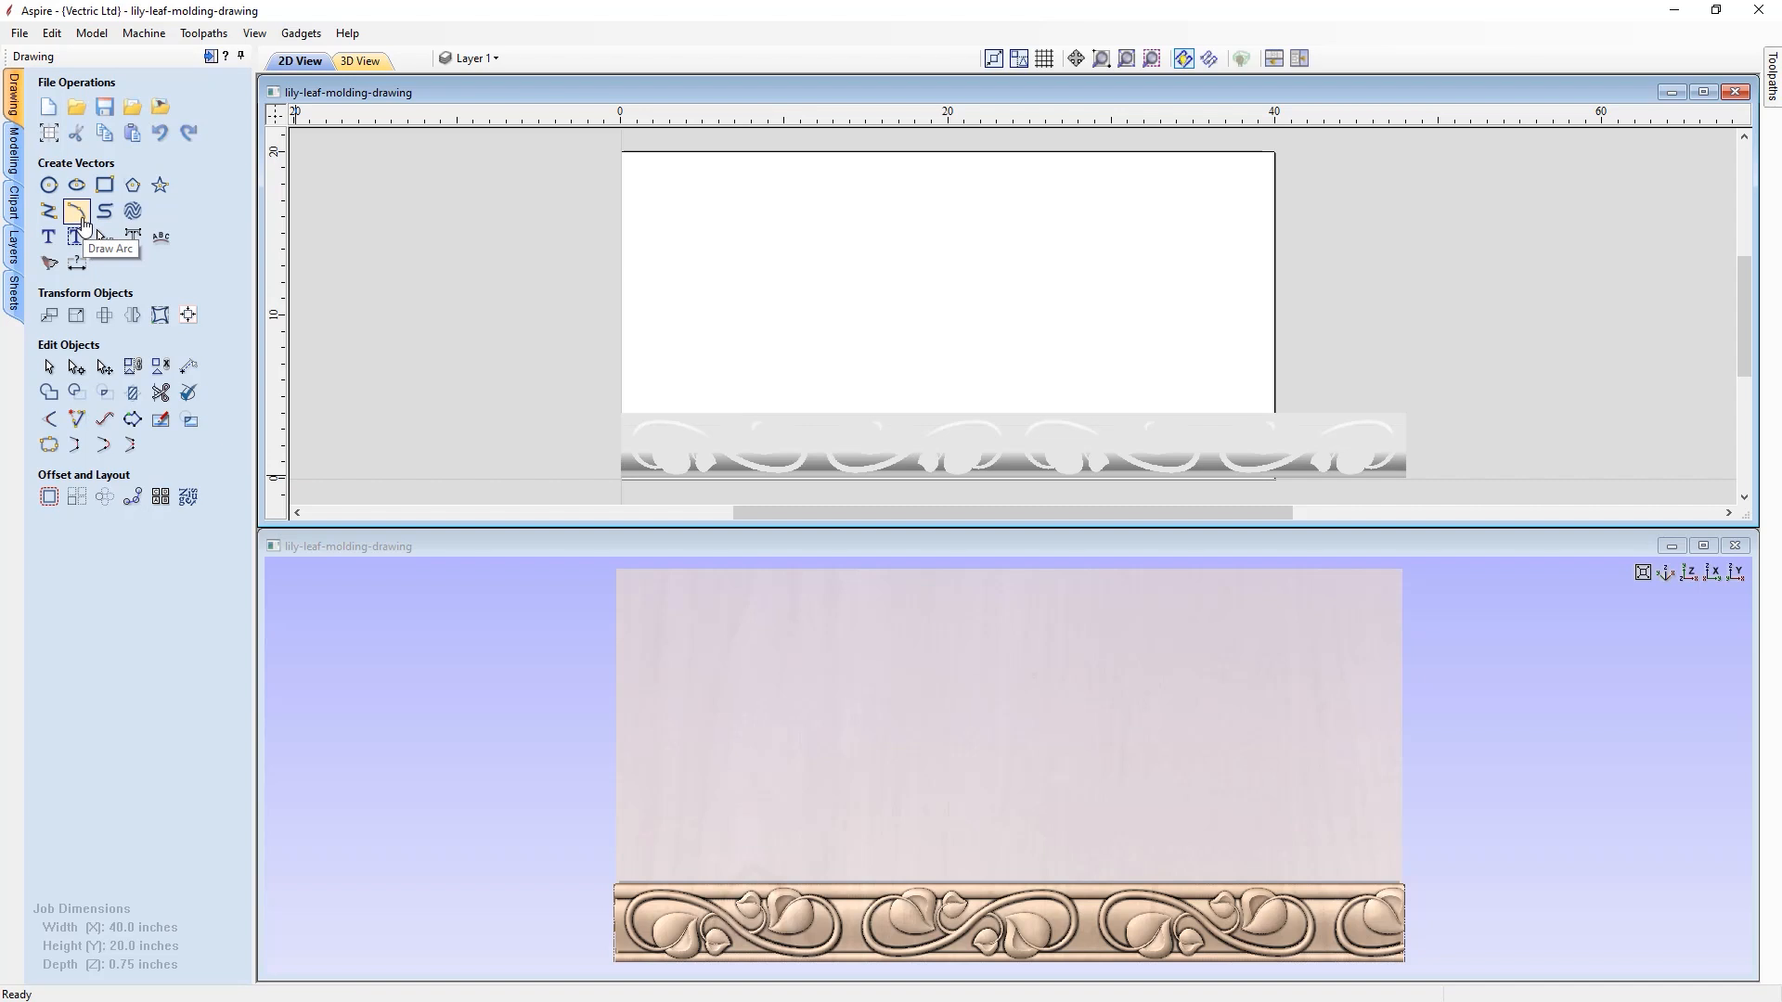
- Draw a semicircular arc using center, start and end, from X 6, Y 1 to X 34, Y 1, with a radius of 14
left_click(84, 221)
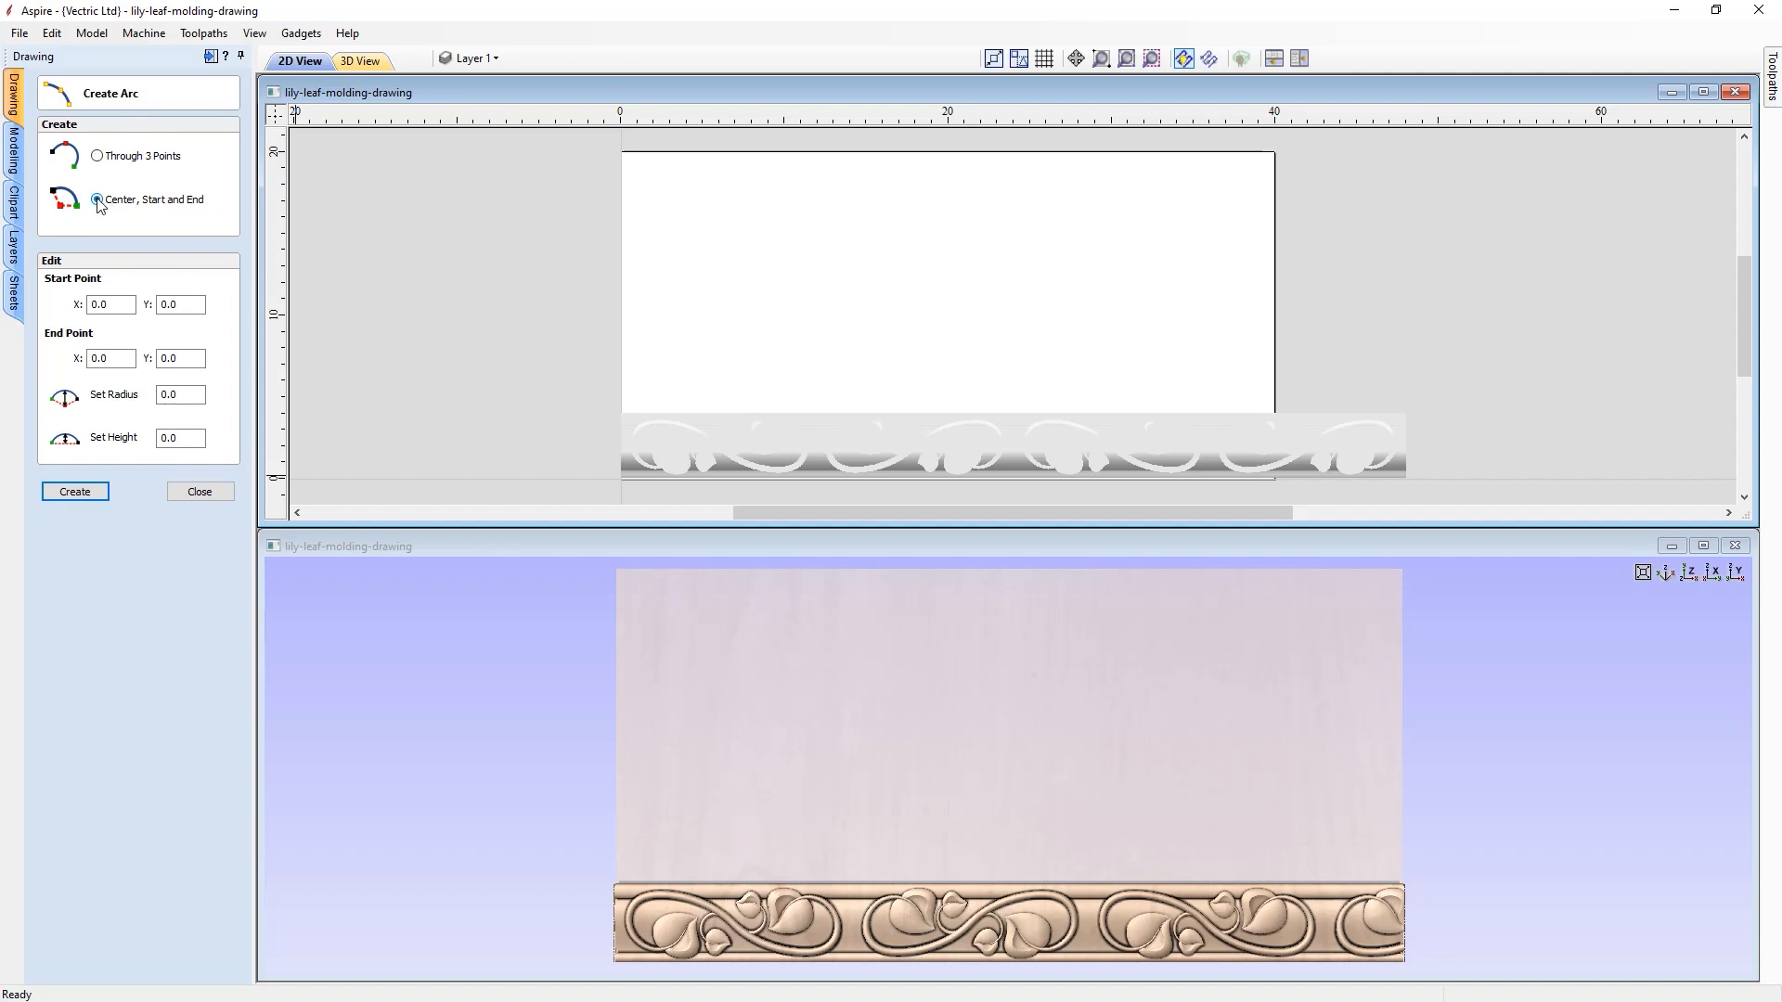
left_click(105, 304)
left_click_drag(105, 305, 80, 302)
type("6")
left_click_drag(178, 305, 157, 302)
type("1")
left_click_drag(118, 360, 81, 355)
type("34")
left_click_drag(193, 359, 154, 361)
type("1")
left_click_drag(183, 392, 129, 392)
type("14")
left_click(86, 492)
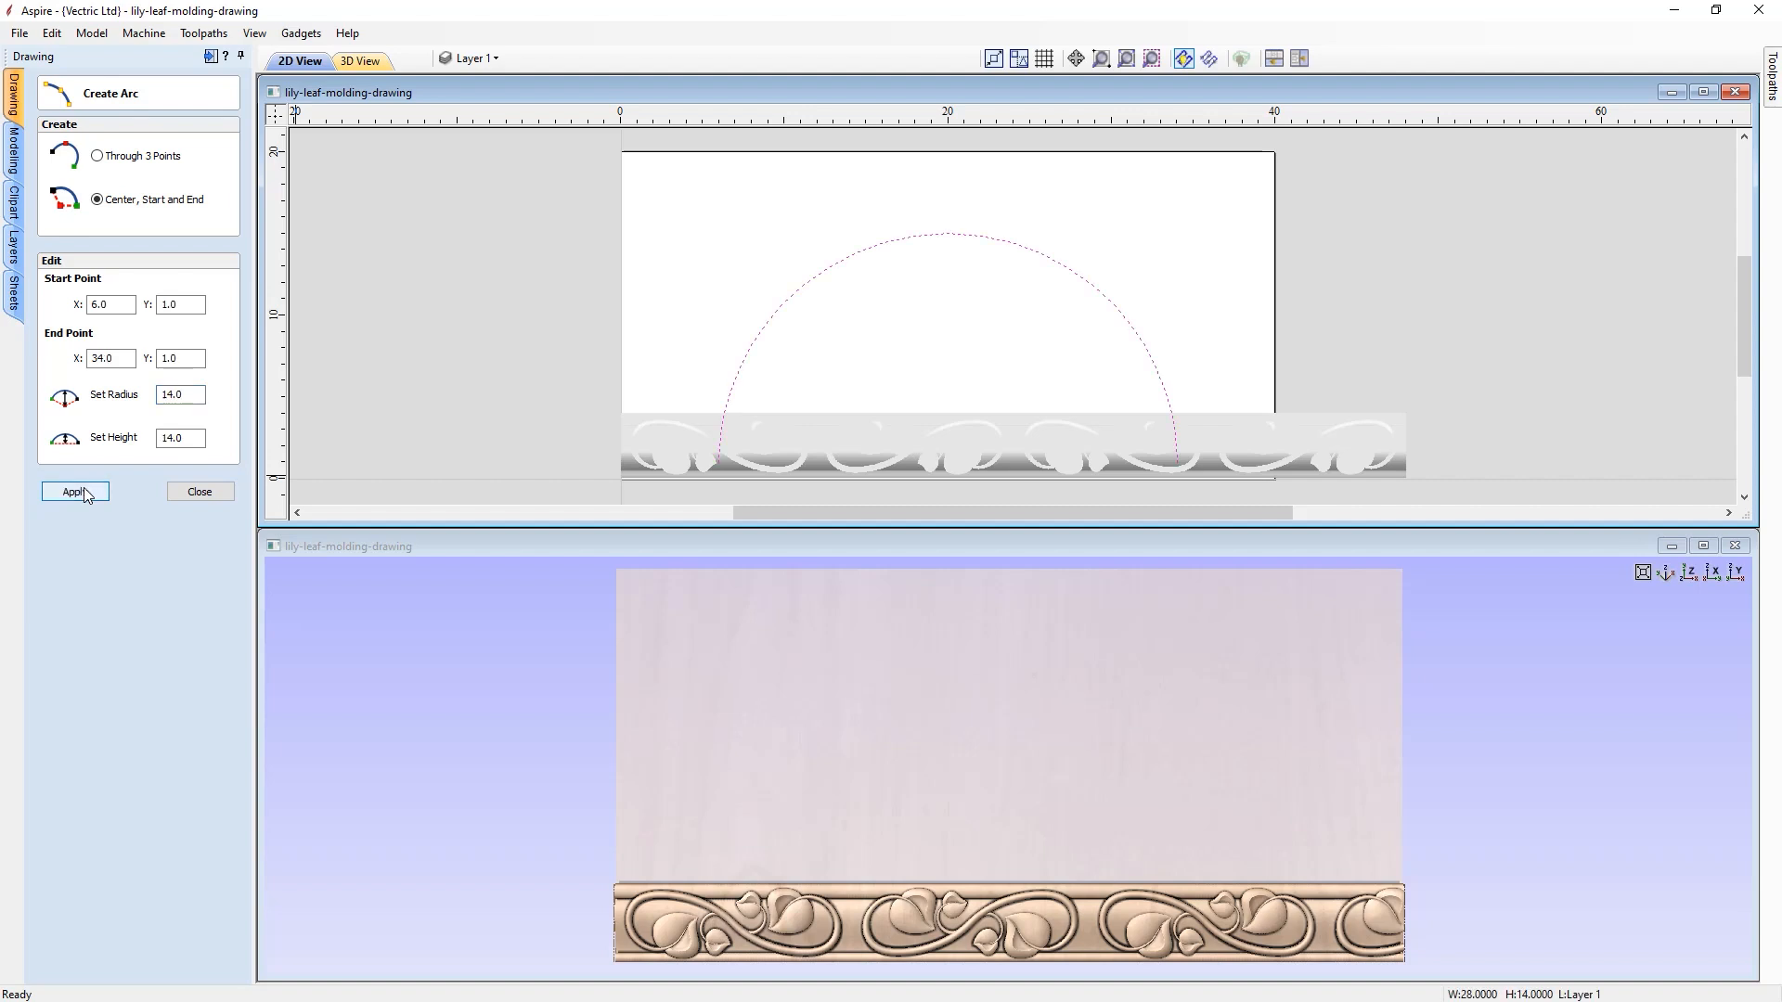
left_click(184, 494)
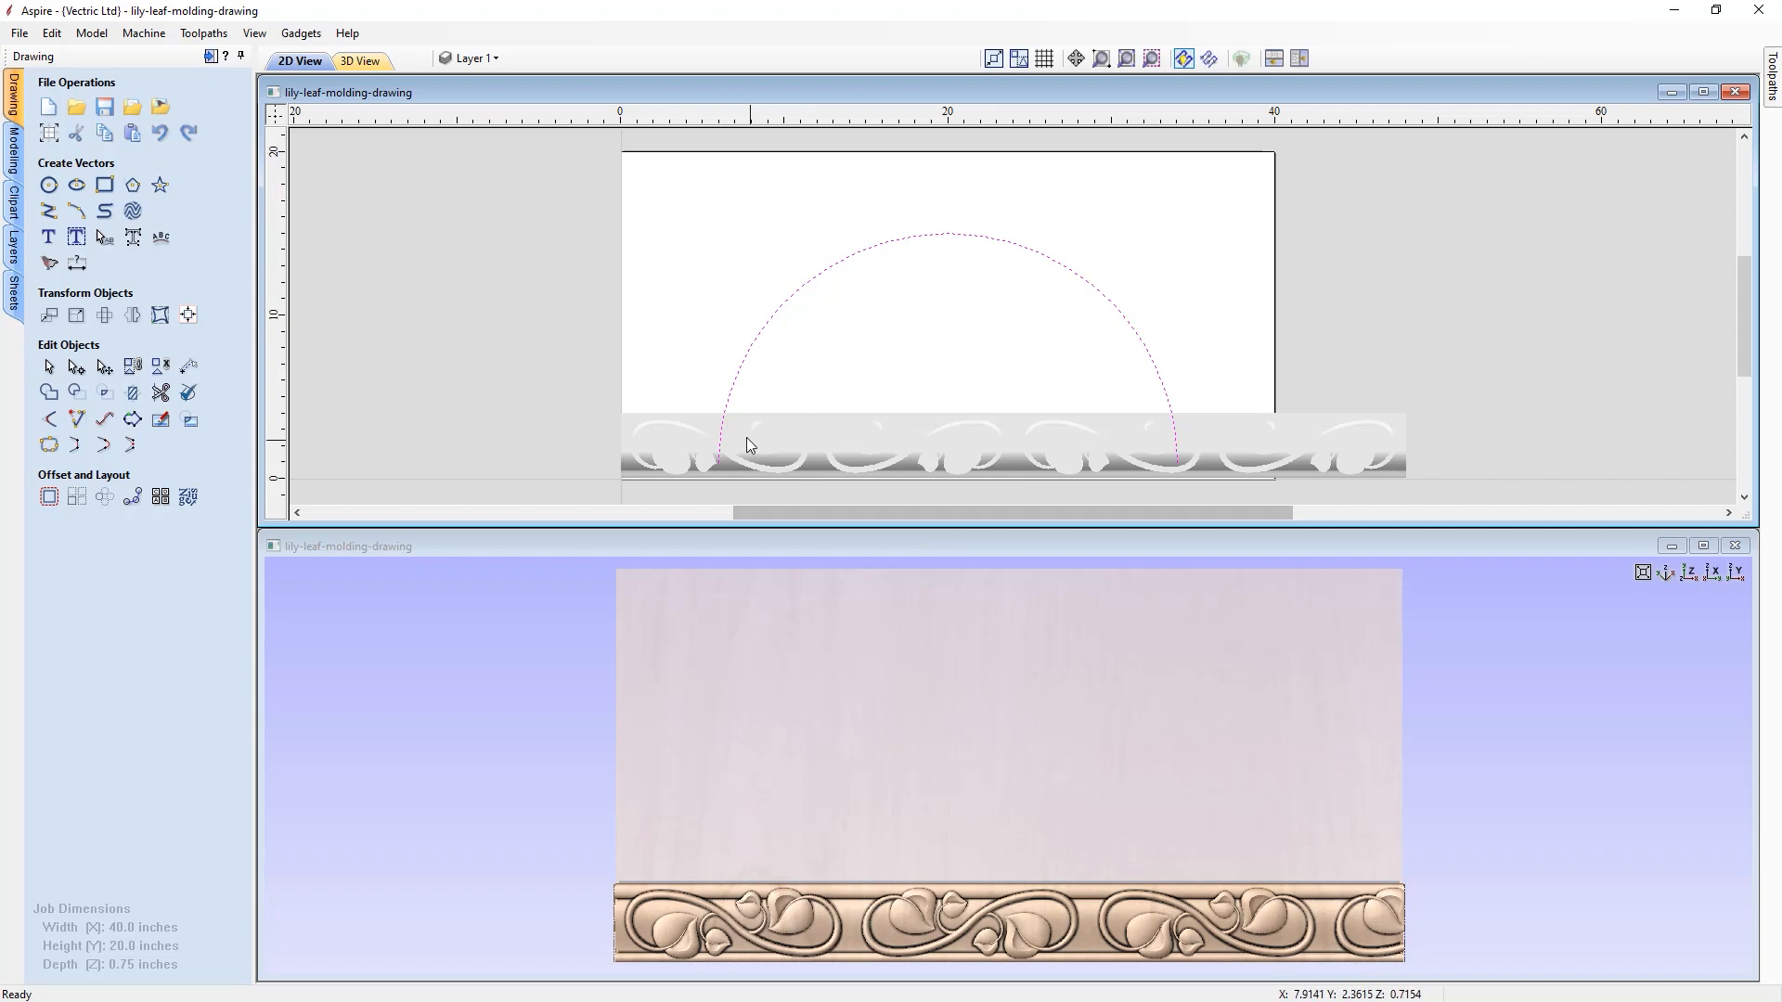
- Set the straight molding component's width to pi*32/2 inches with the X and Y sizes unlinked
left_click(804, 460)
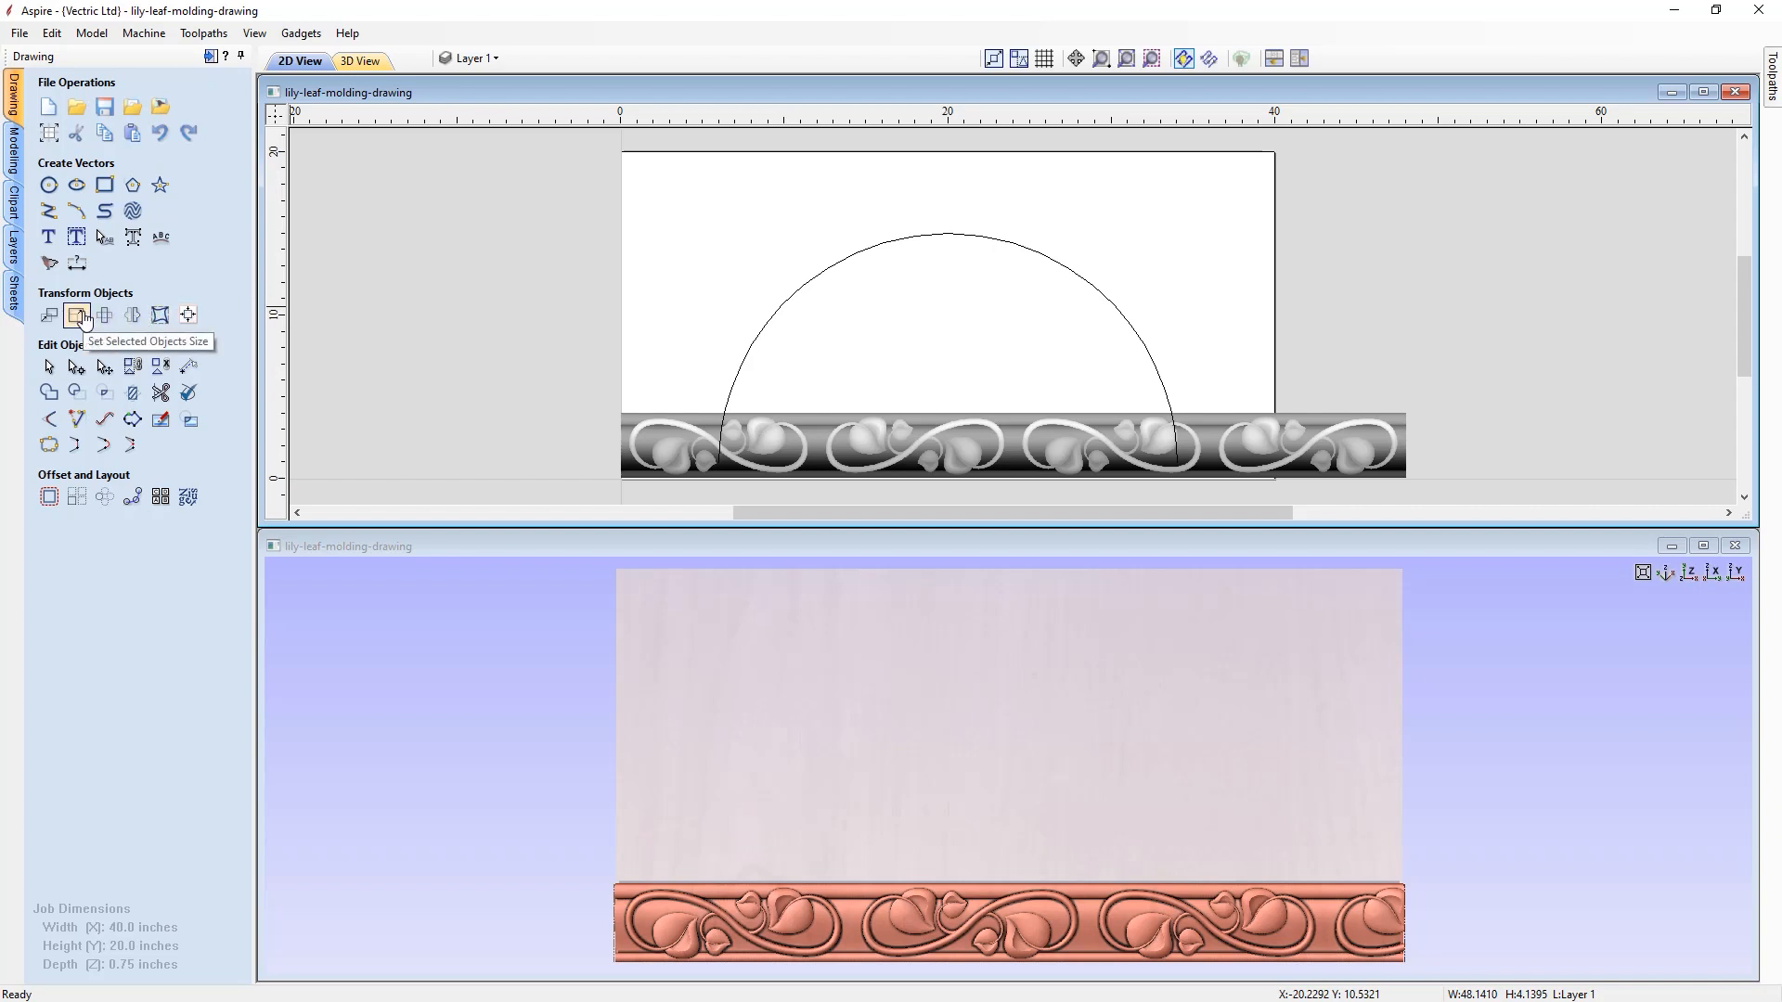
left_click(80, 317)
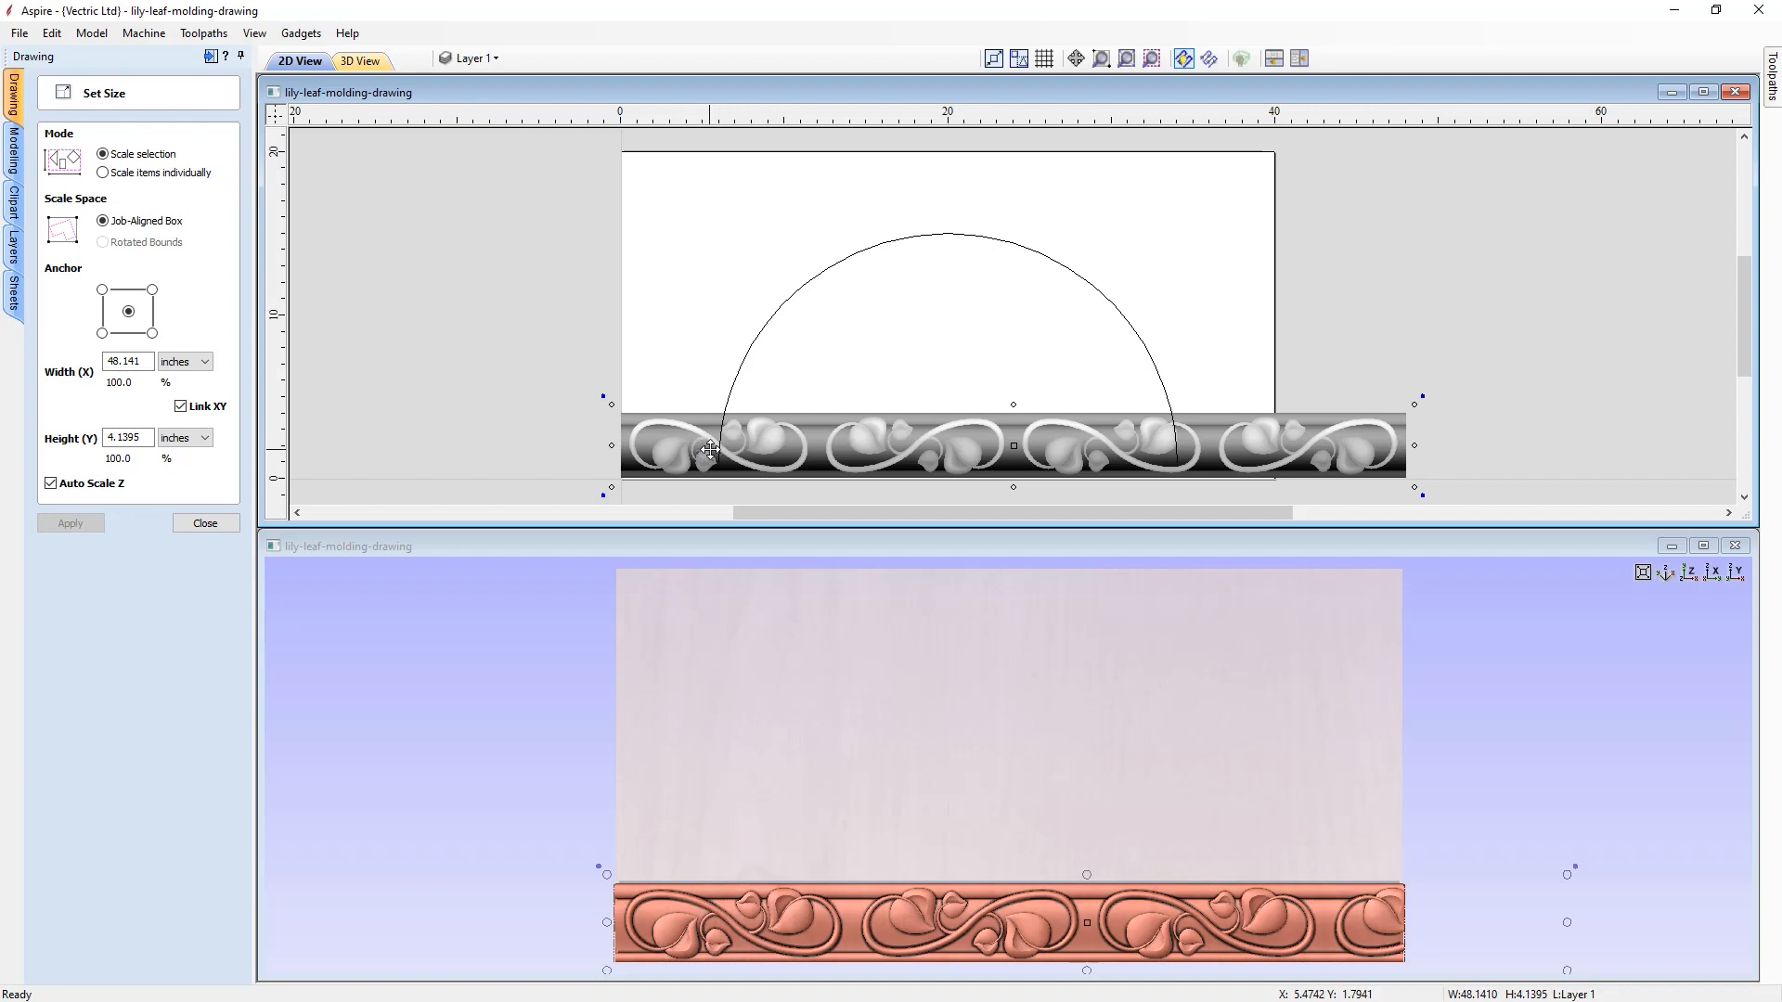
left_click(181, 407)
double_click(113, 361)
type("pi")
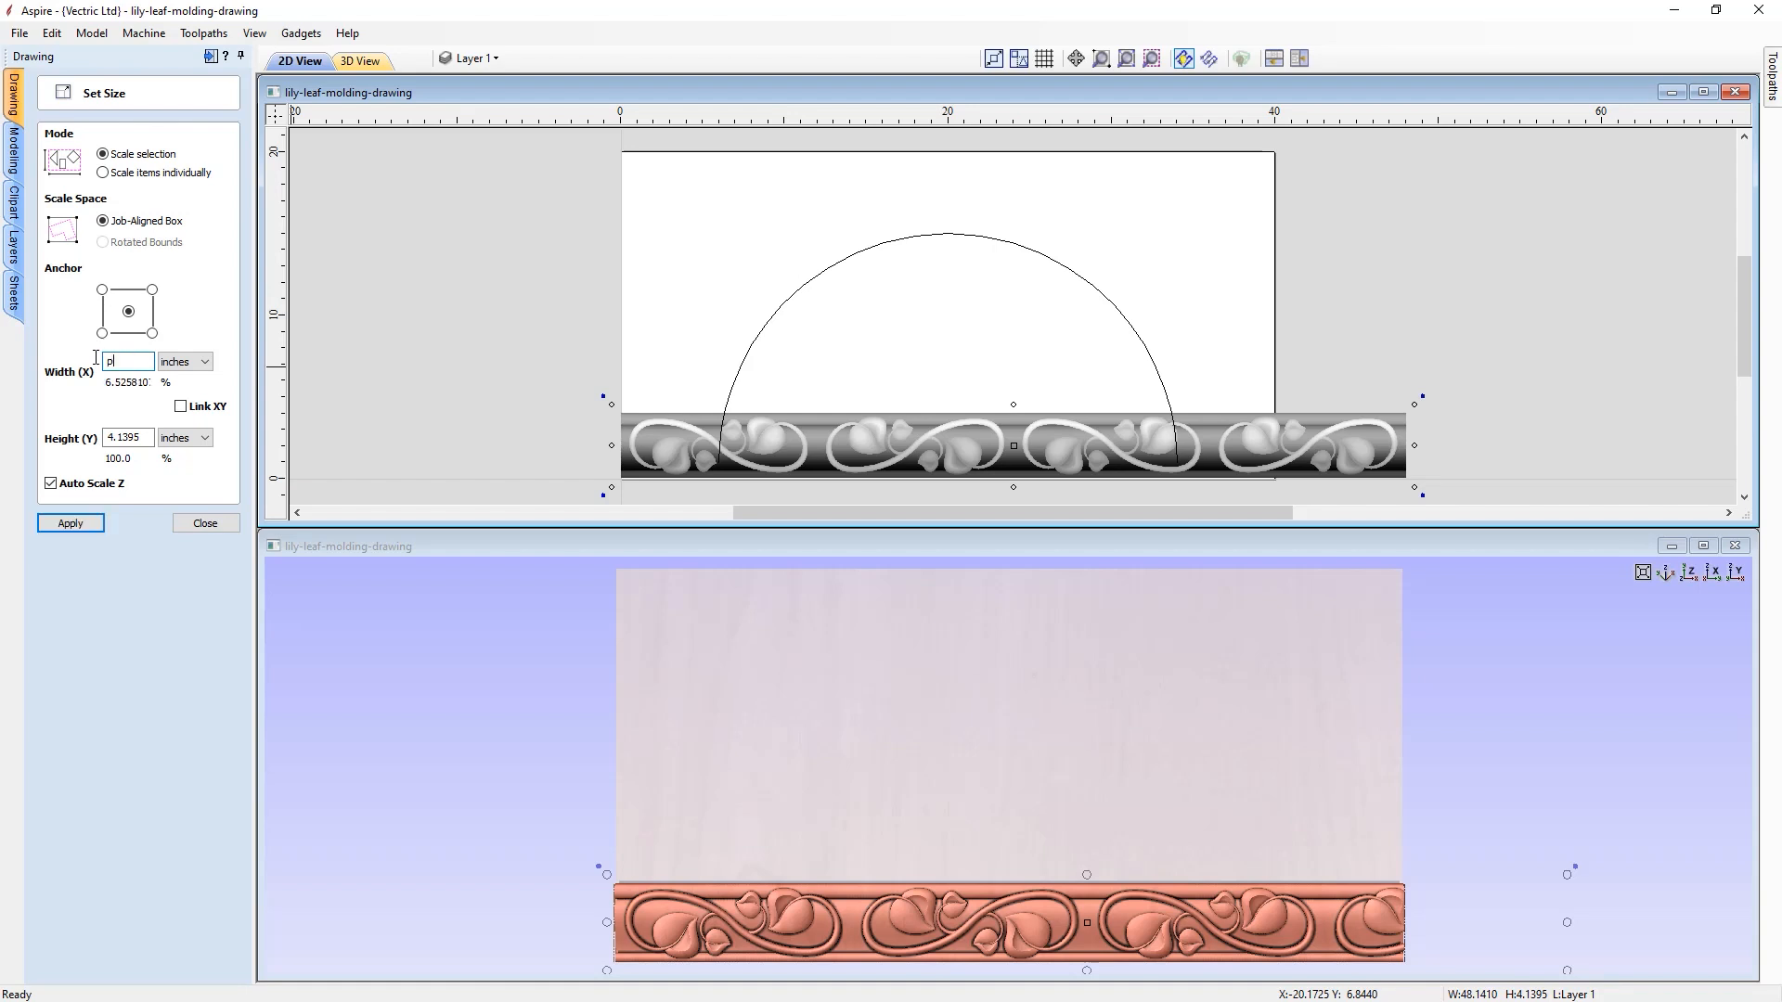
type("*32/2")
key("equal")
left_click(89, 526)
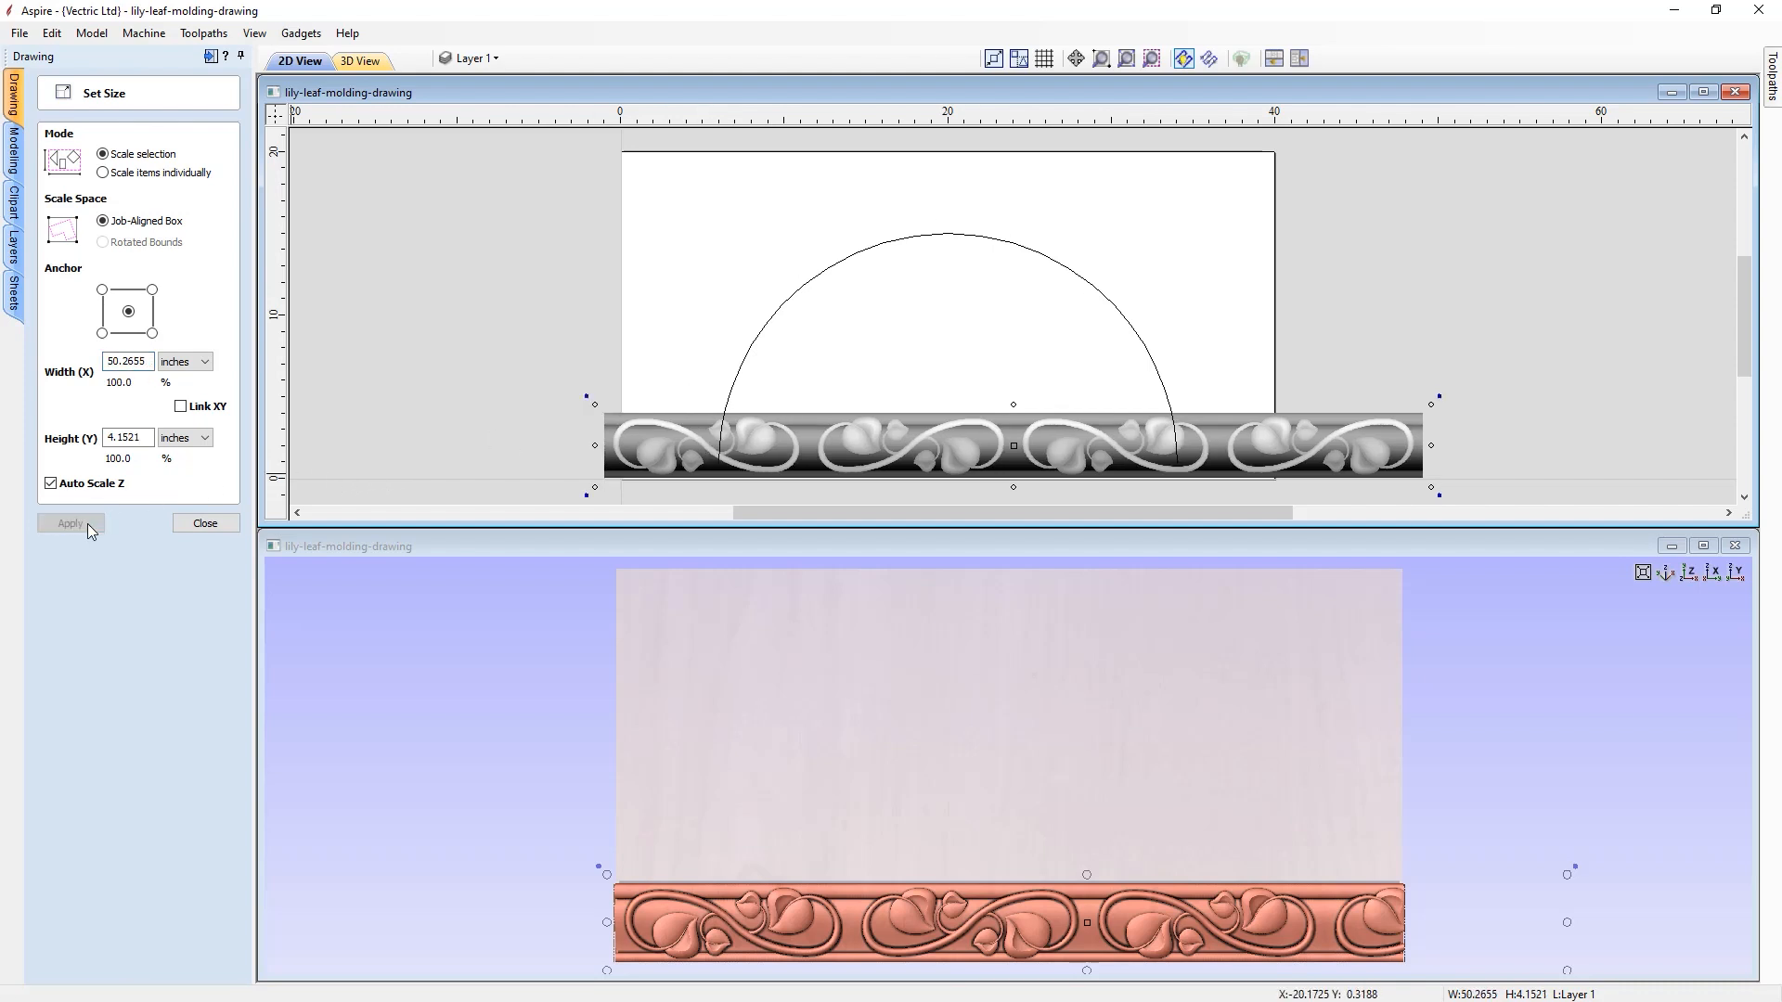
left_click(204, 526)
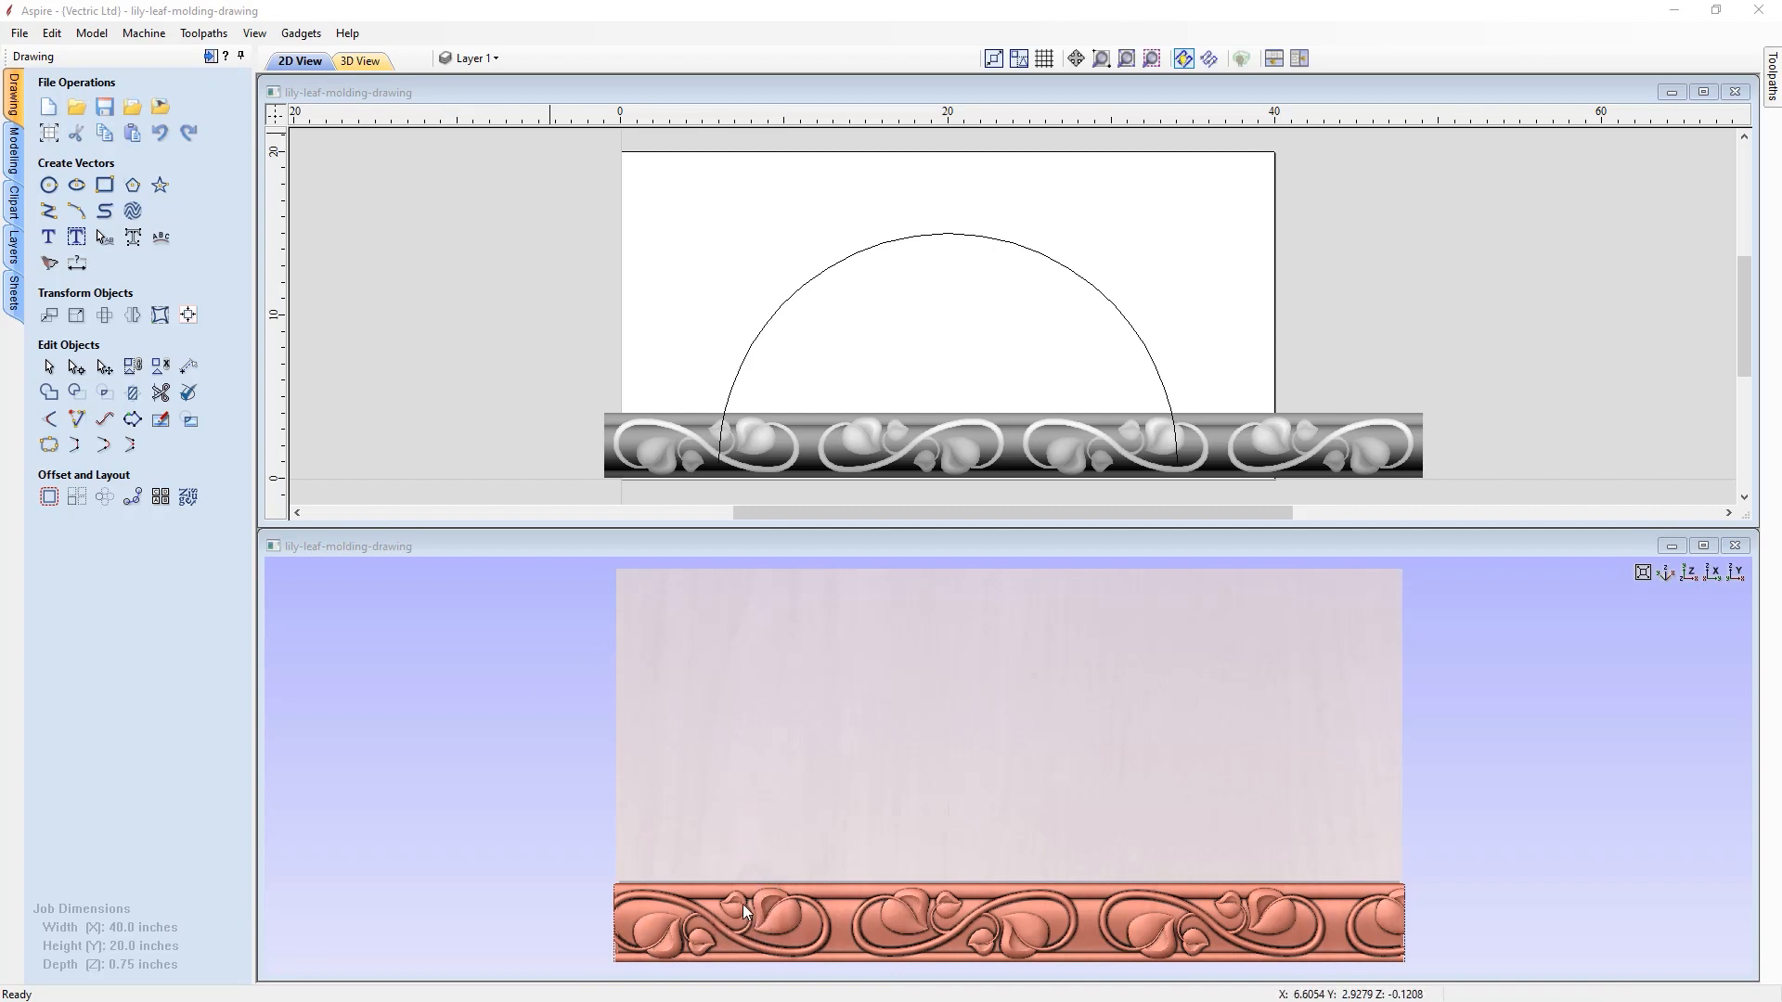
- Distort the molding component above a single curve, using the semicircular arc as its bottom edge
left_click(811, 286)
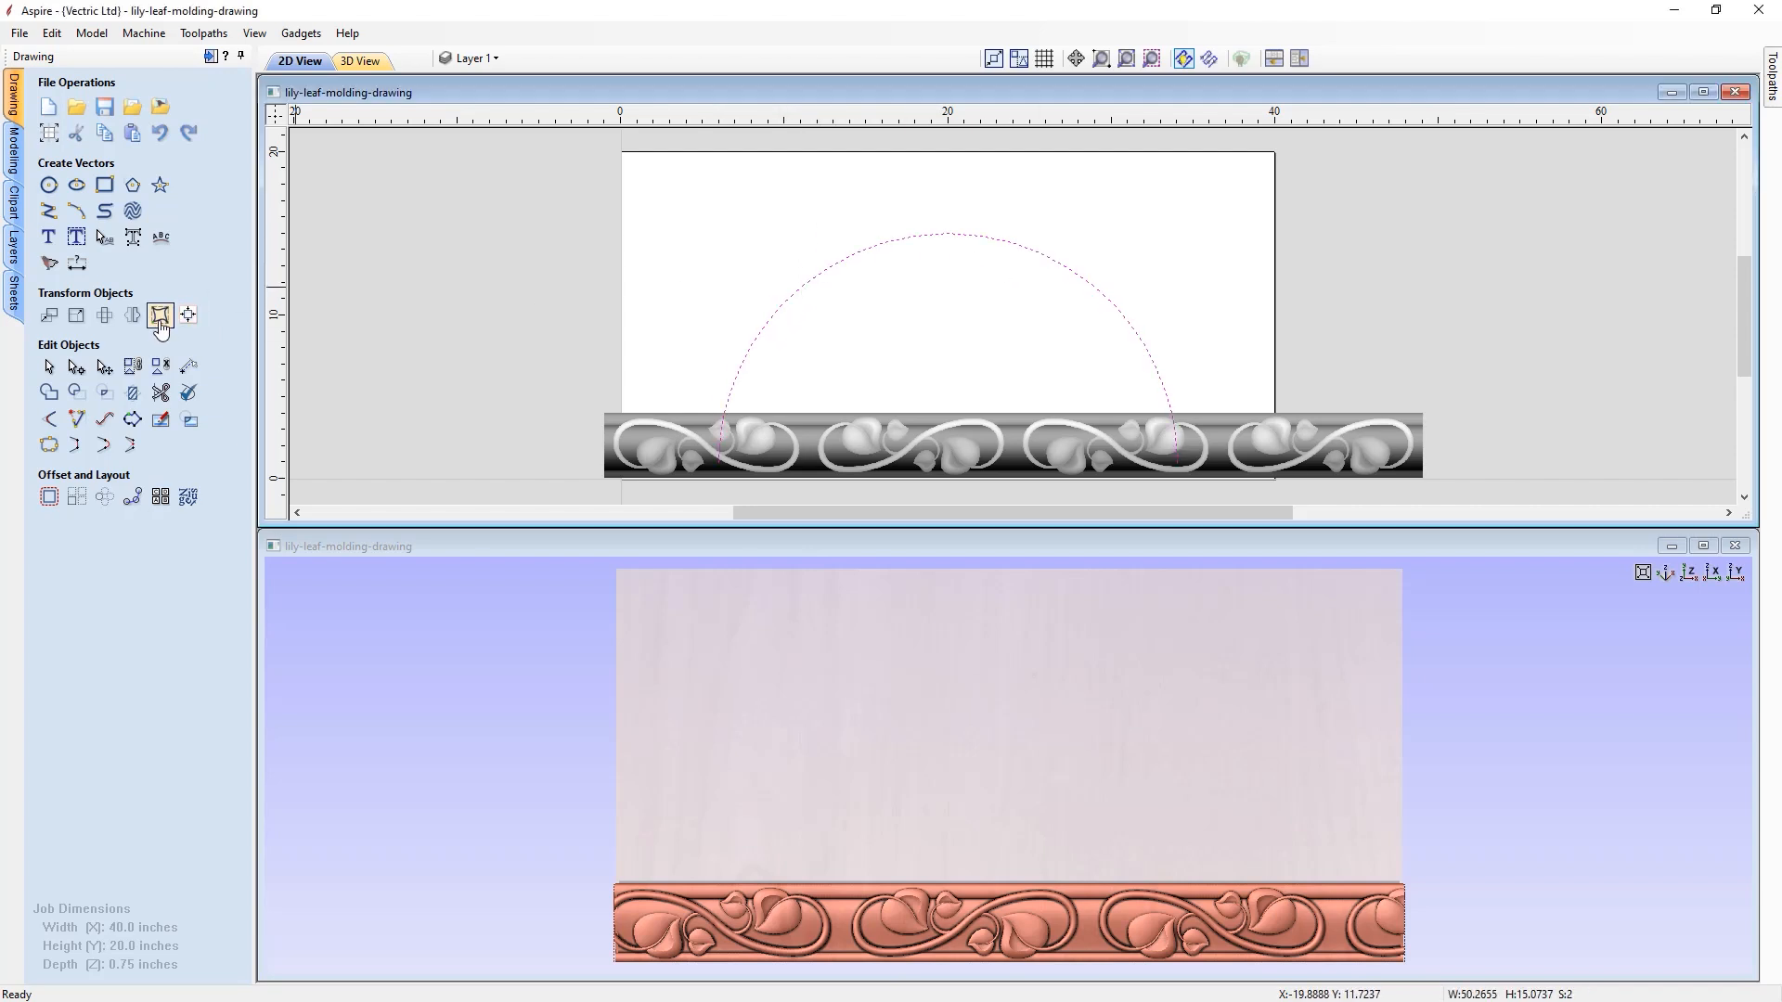
left_click(160, 316)
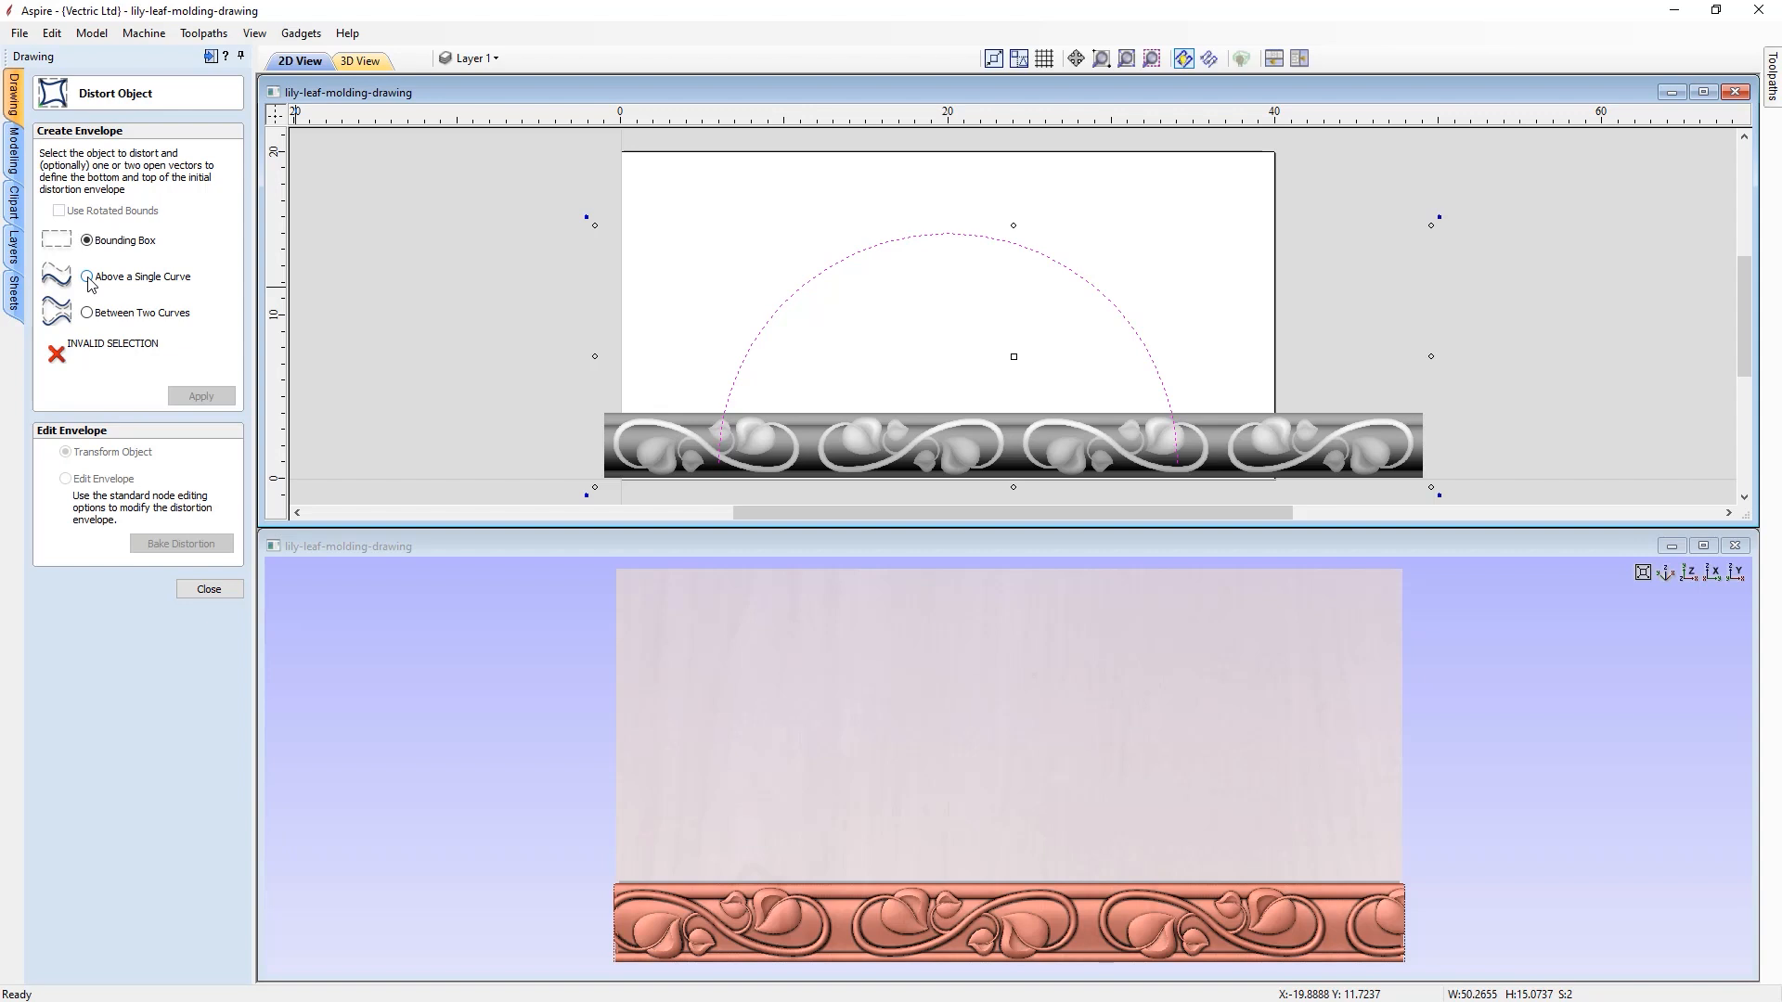
left_click(88, 276)
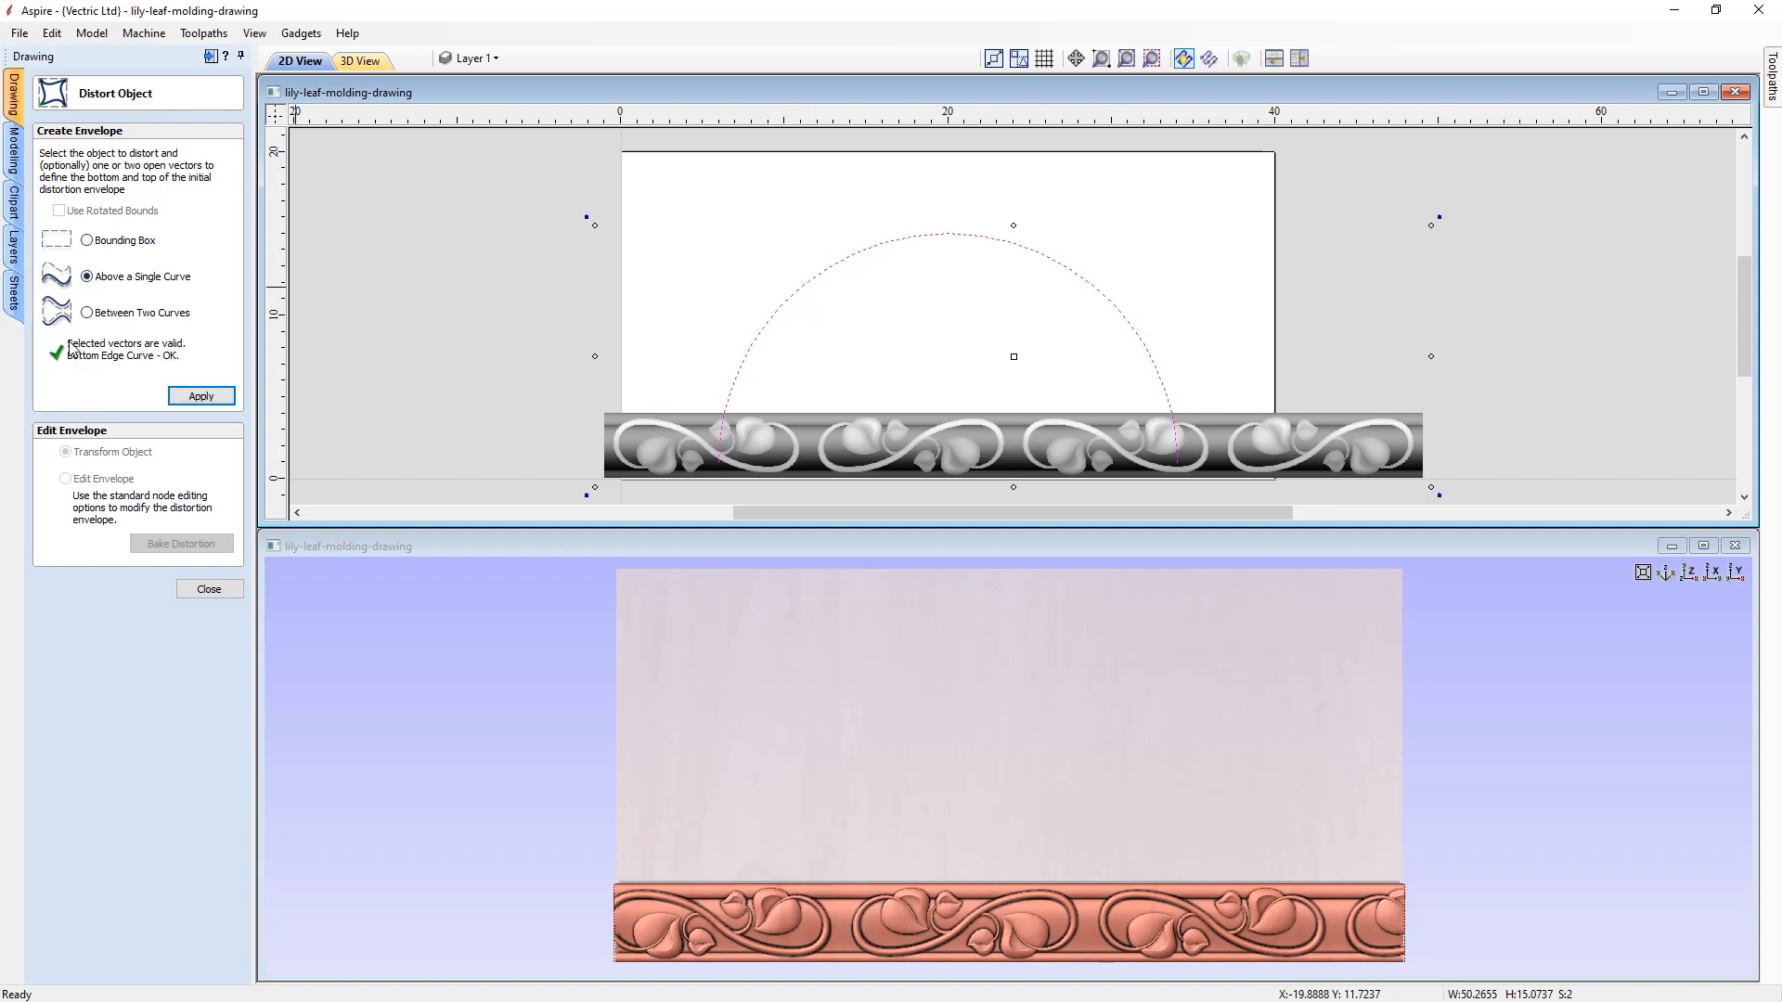
left_click(190, 400)
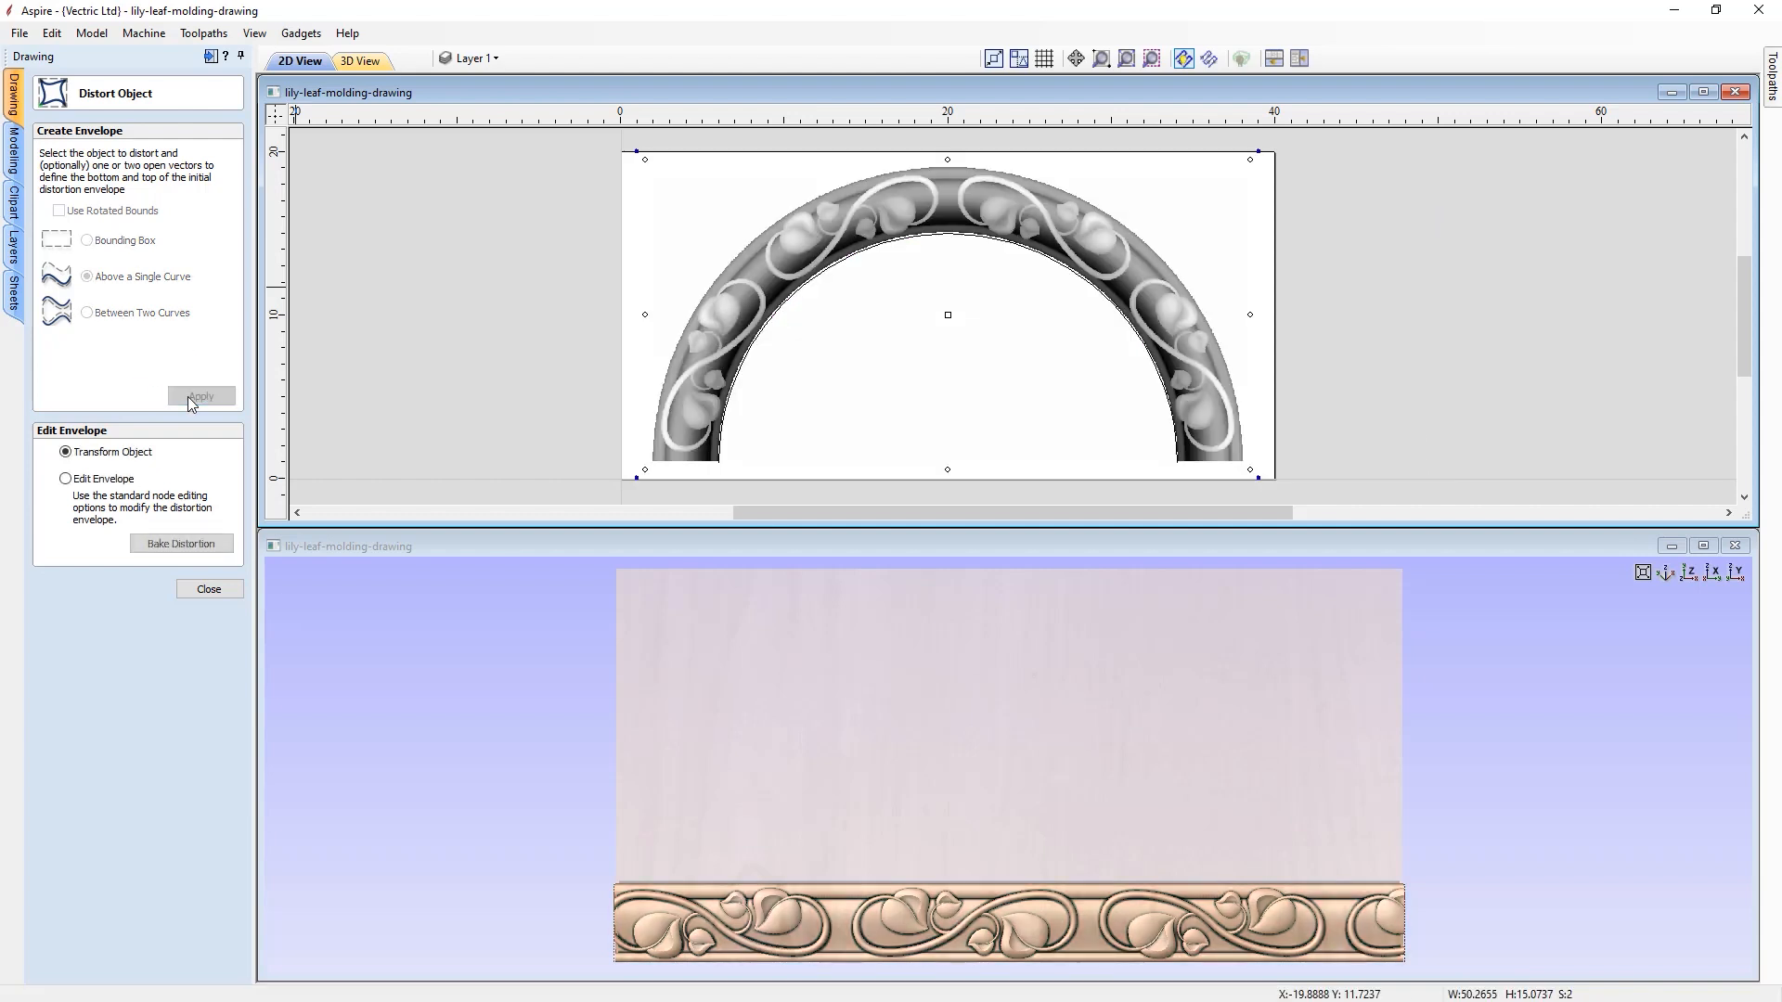
left_click(211, 591)
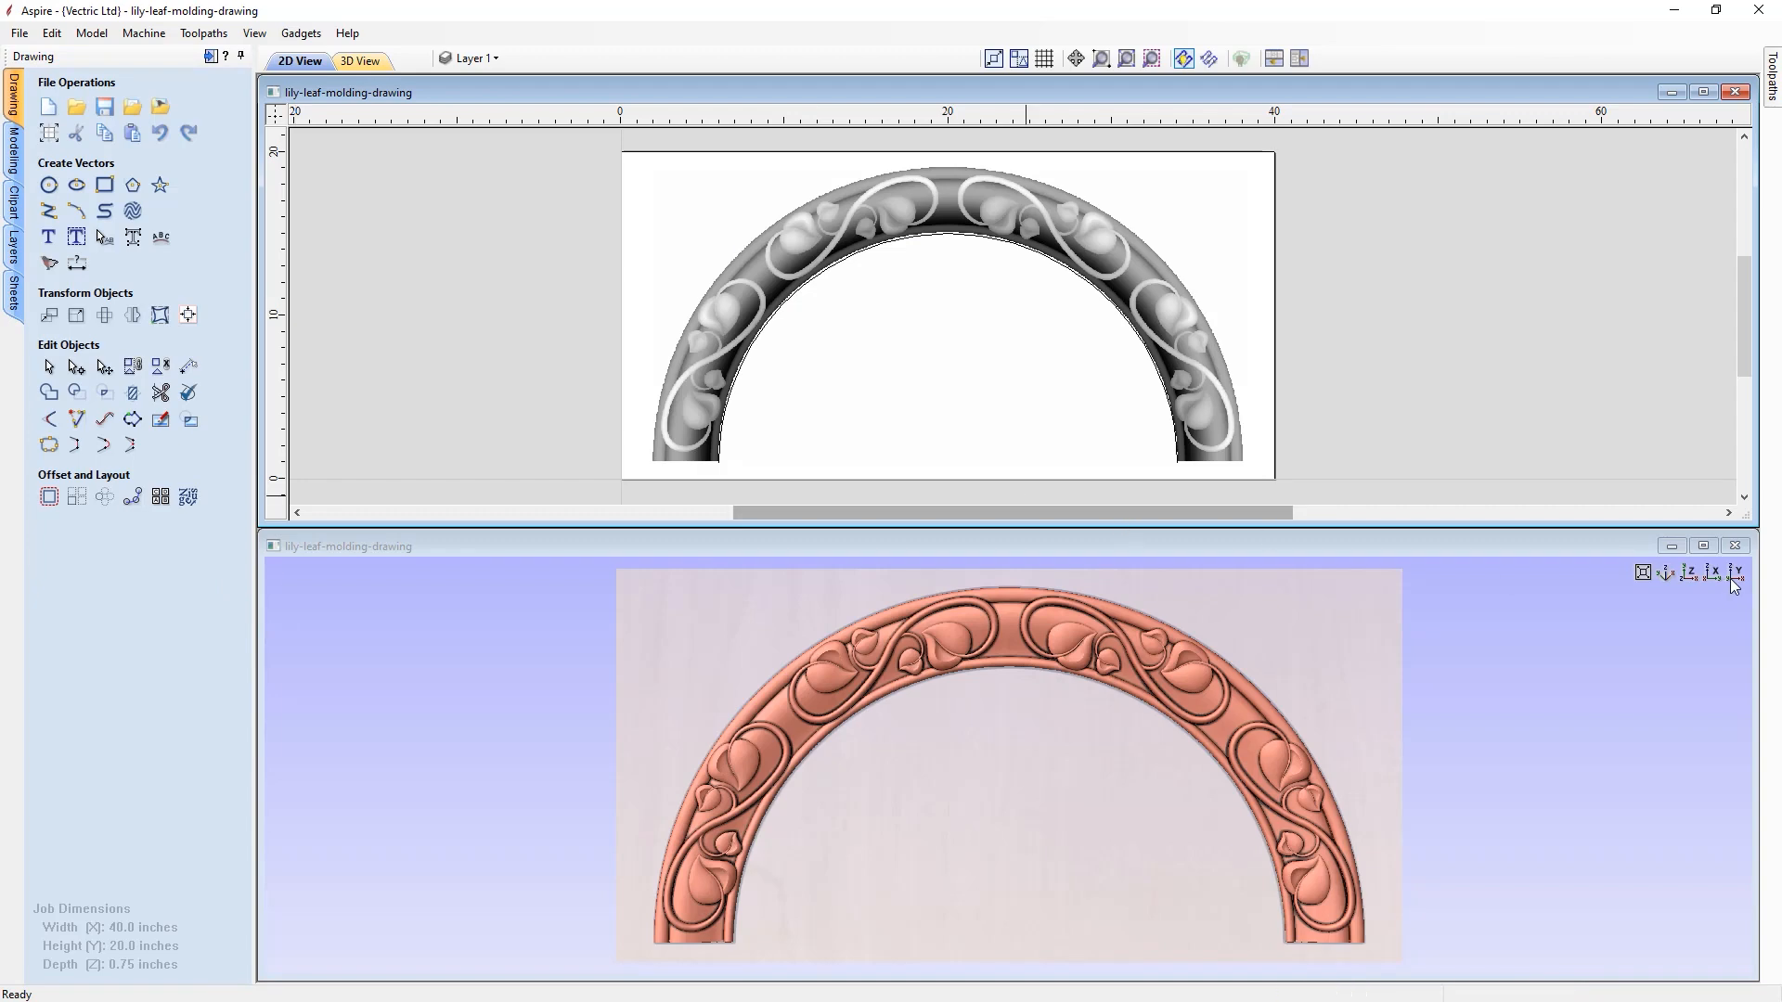
- Maximize the 3D view, clear the selection and inspect the arched molding from straight above
left_click(1703, 546)
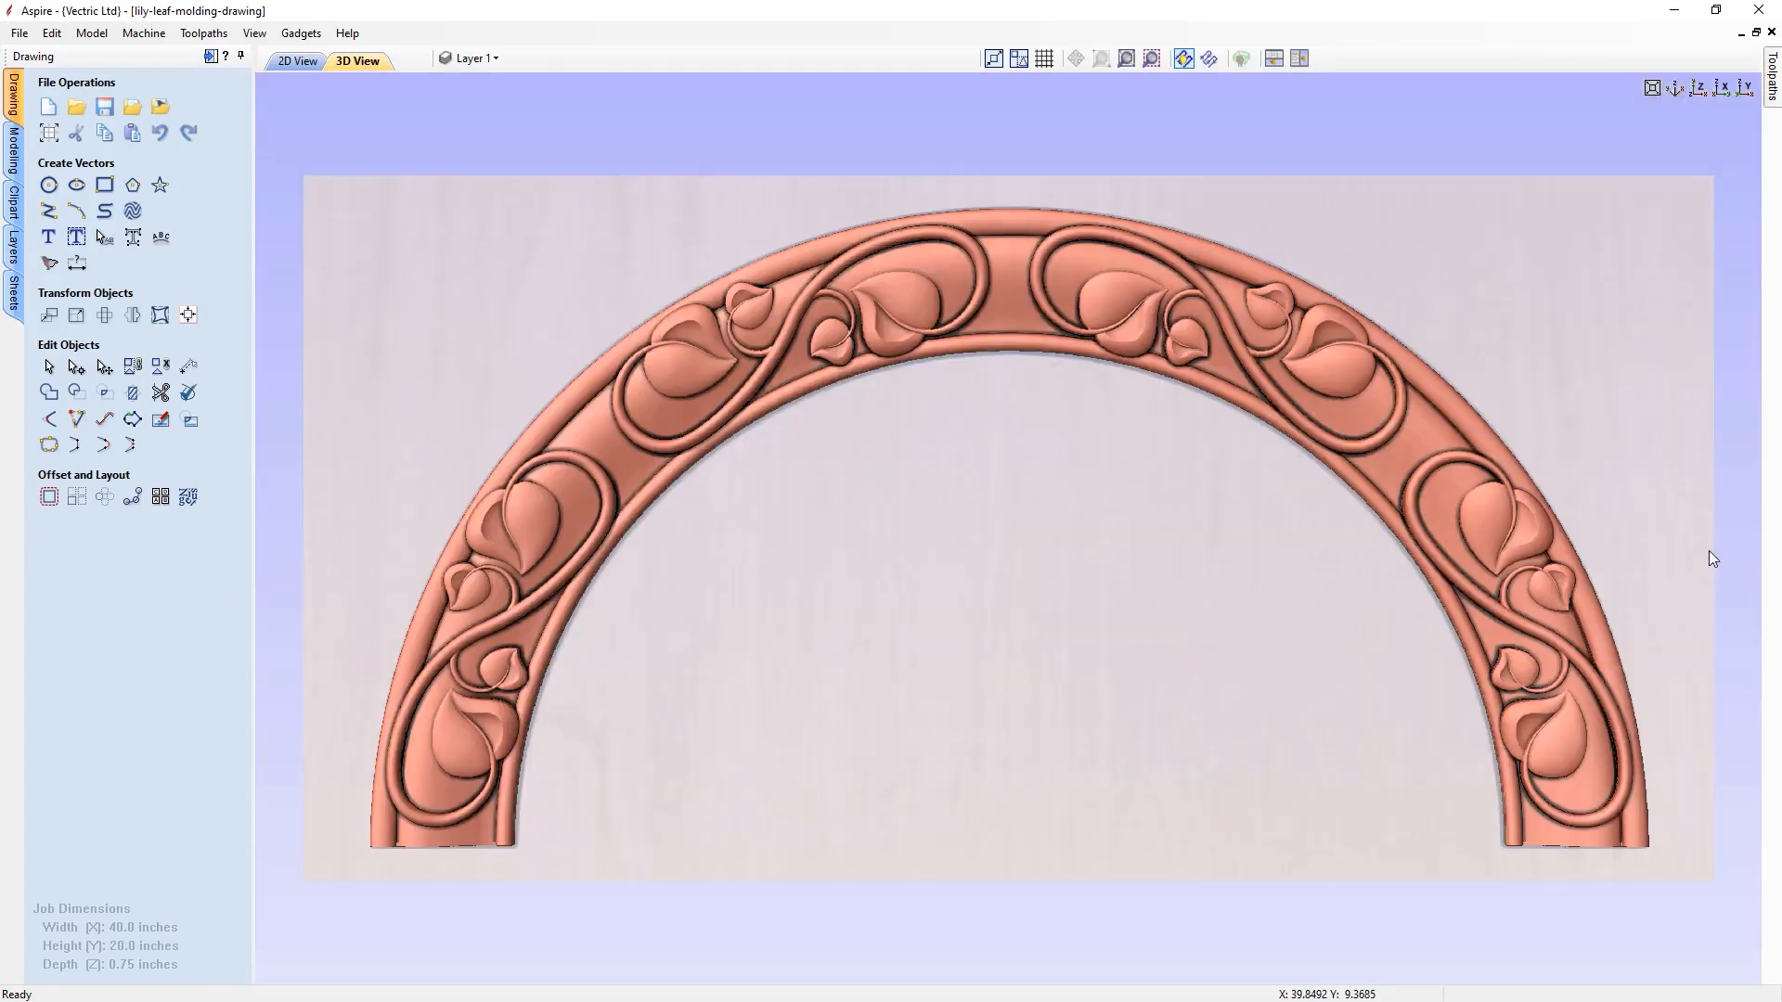
left_click(938, 700)
left_click_drag(1005, 746, 915, 710)
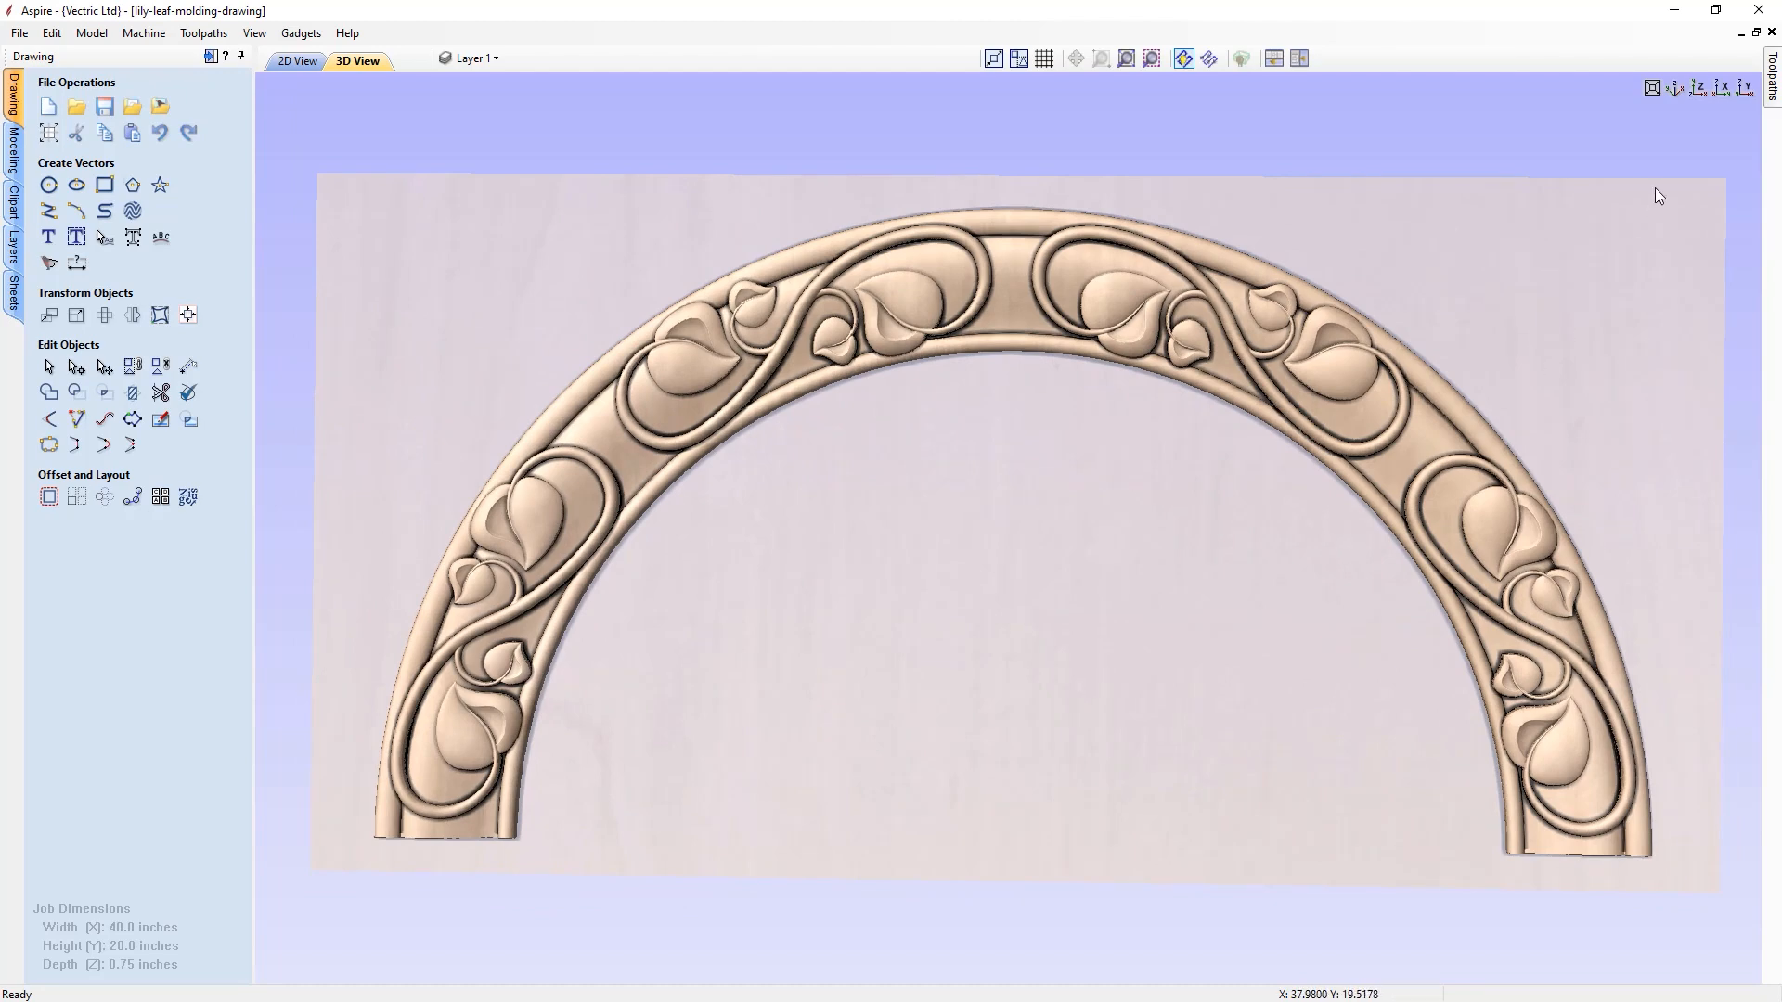
left_click(1698, 87)
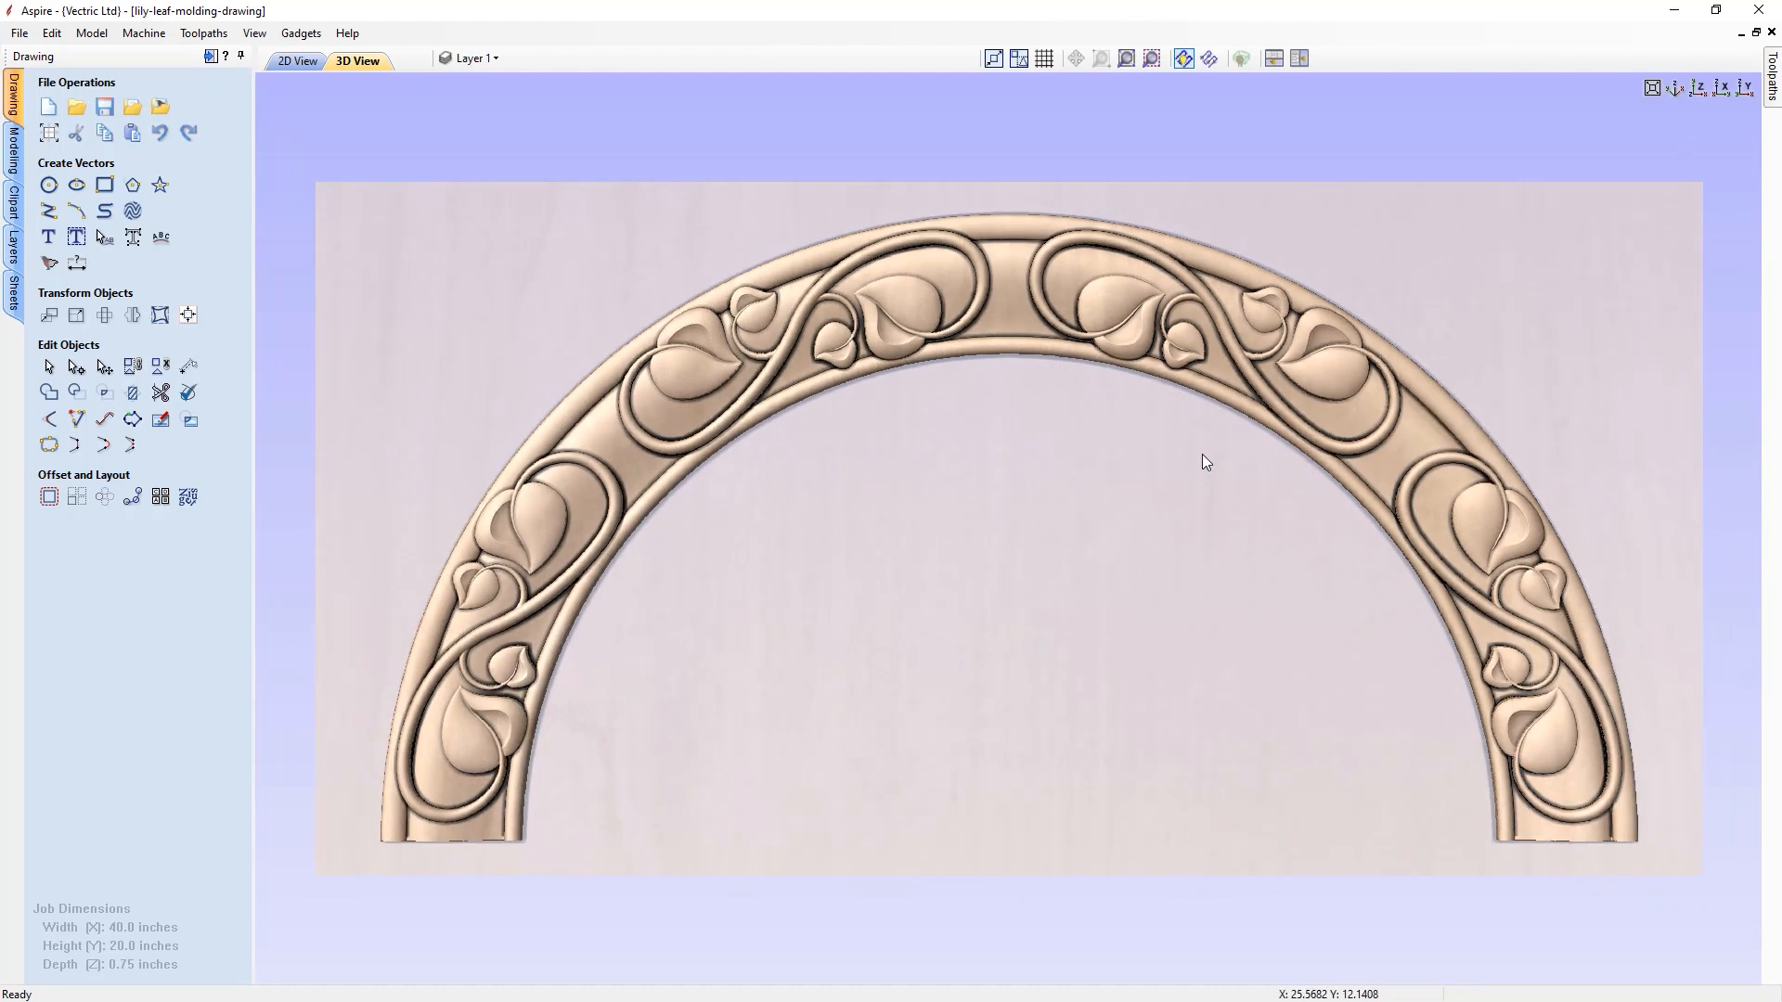